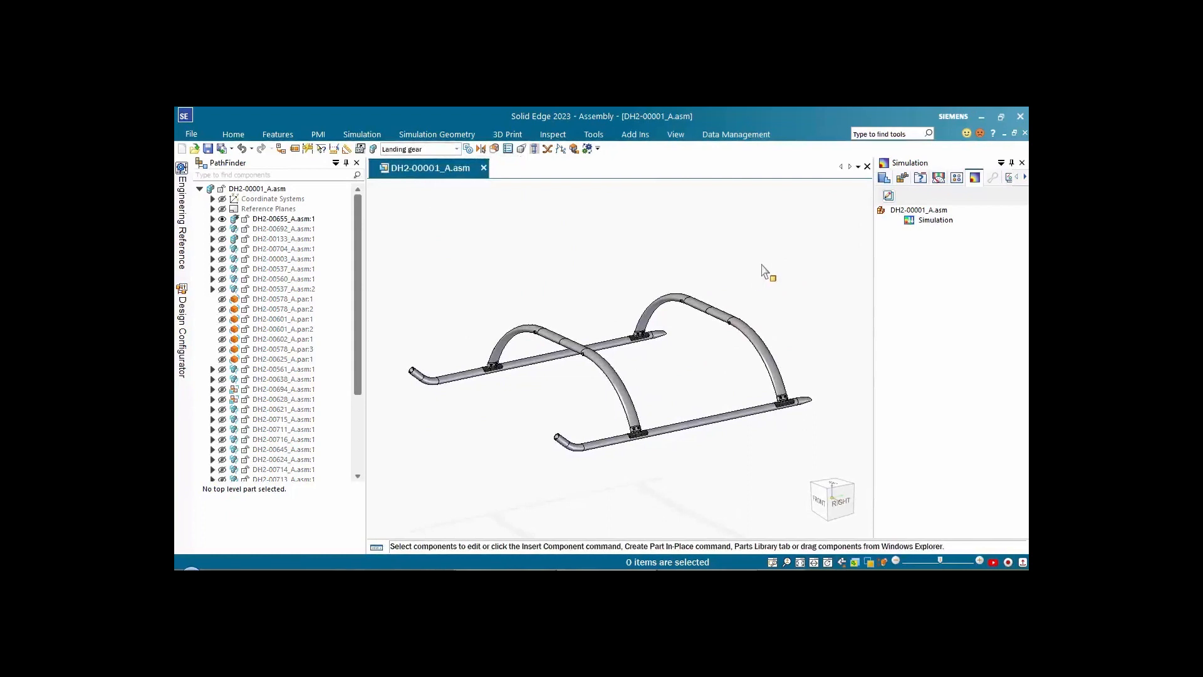
Step: Create a Linear Static study with a Tetrahedral mesh for the landing gear assembly, including all of its components as geometry
right_click(938, 225)
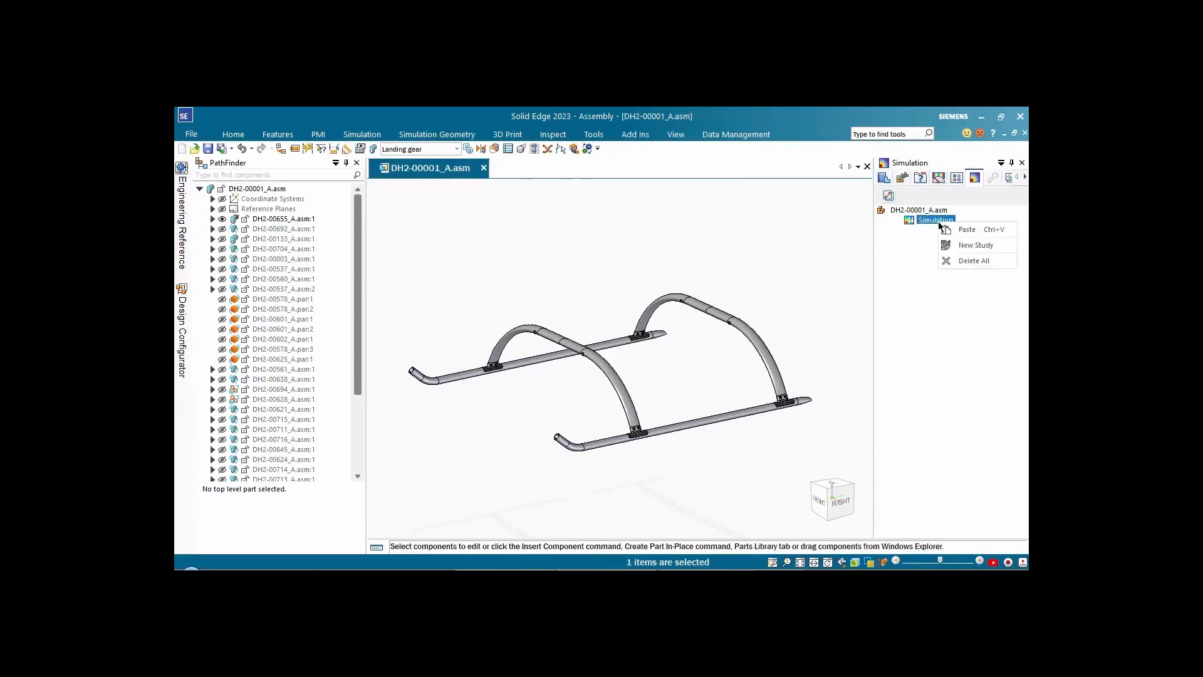
click(965, 246)
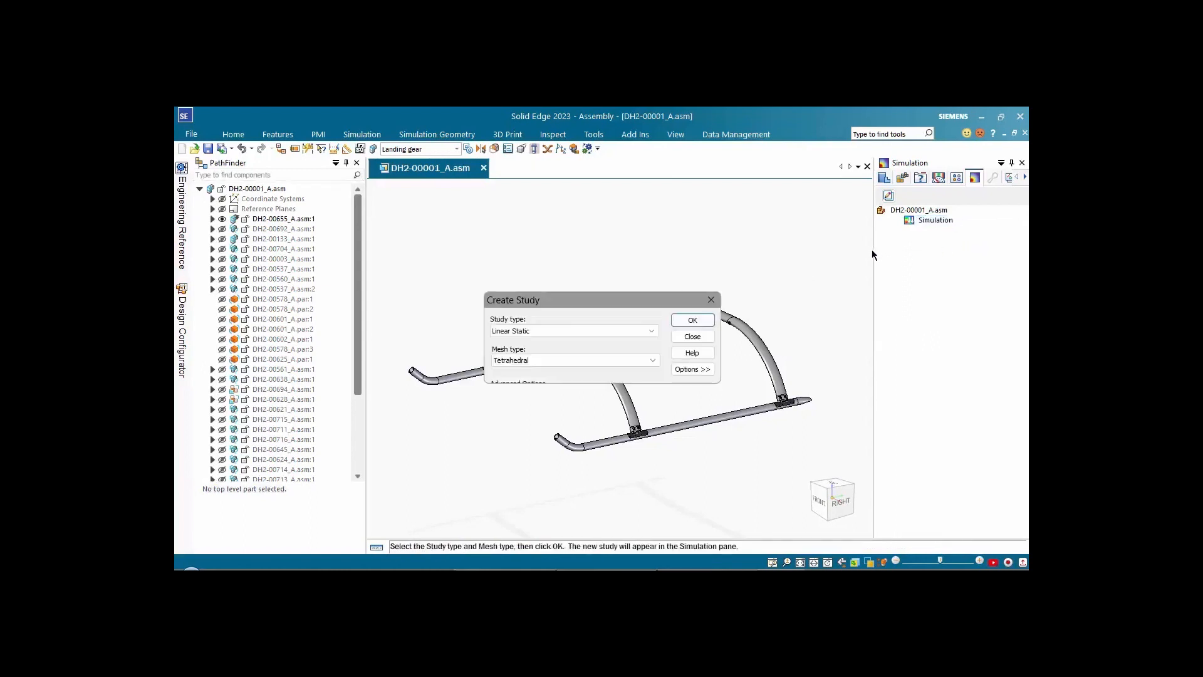
click(700, 319)
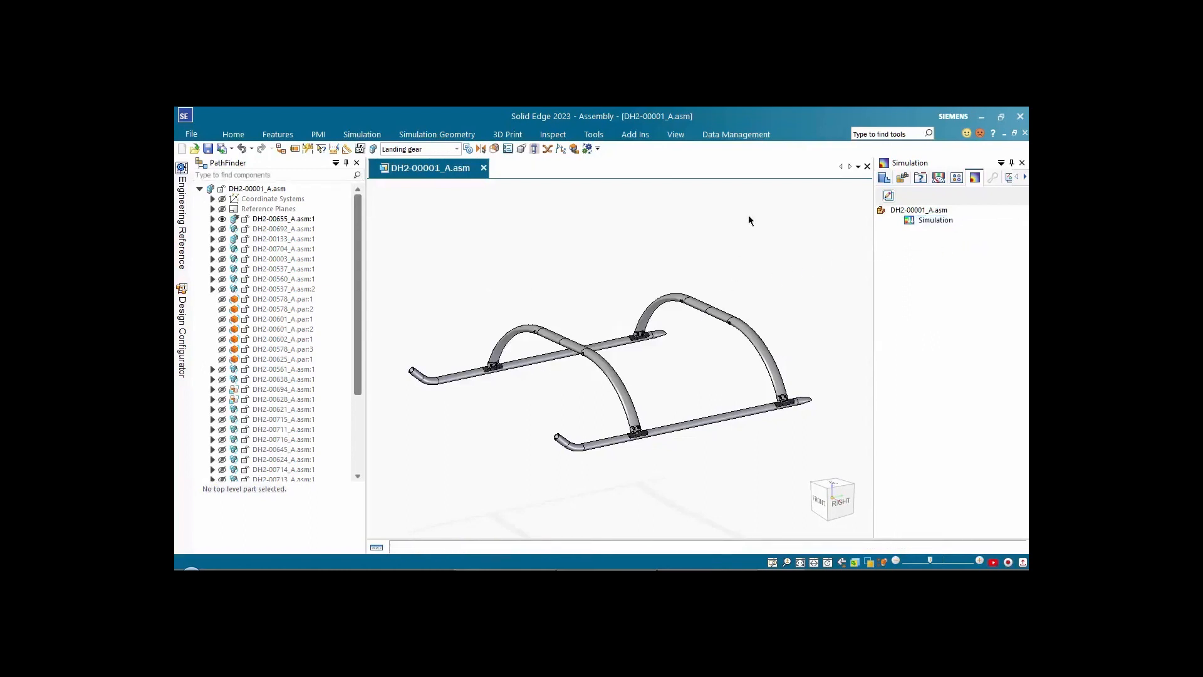
click(383, 233)
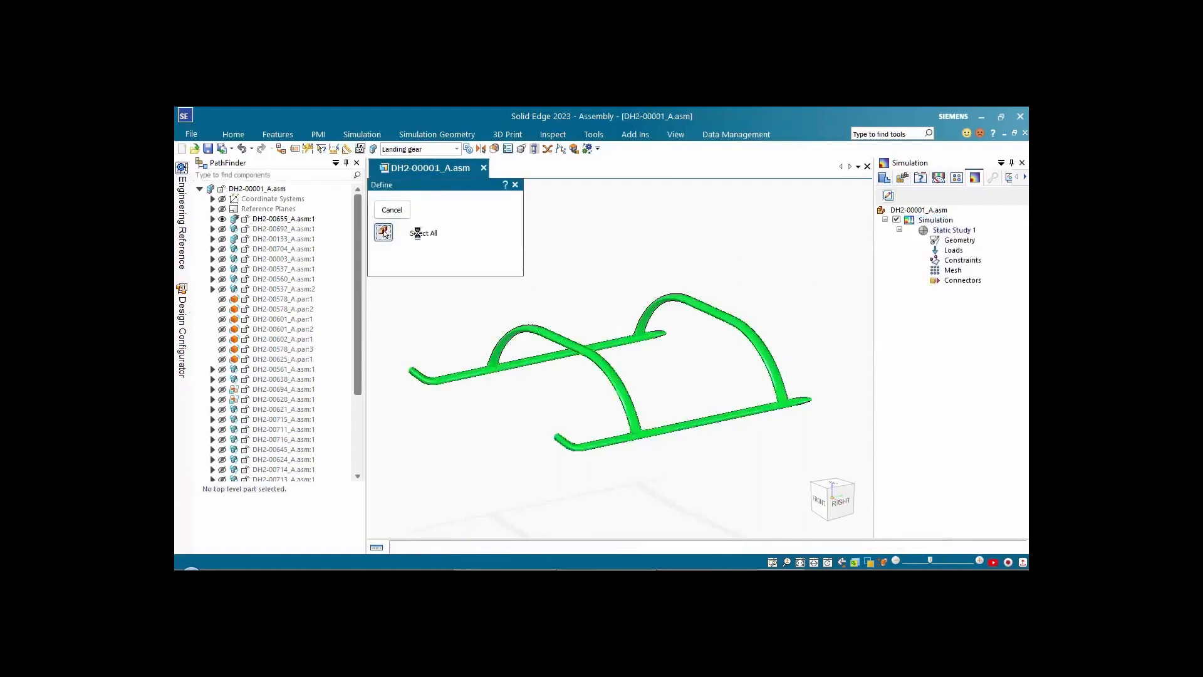
right_click(697, 241)
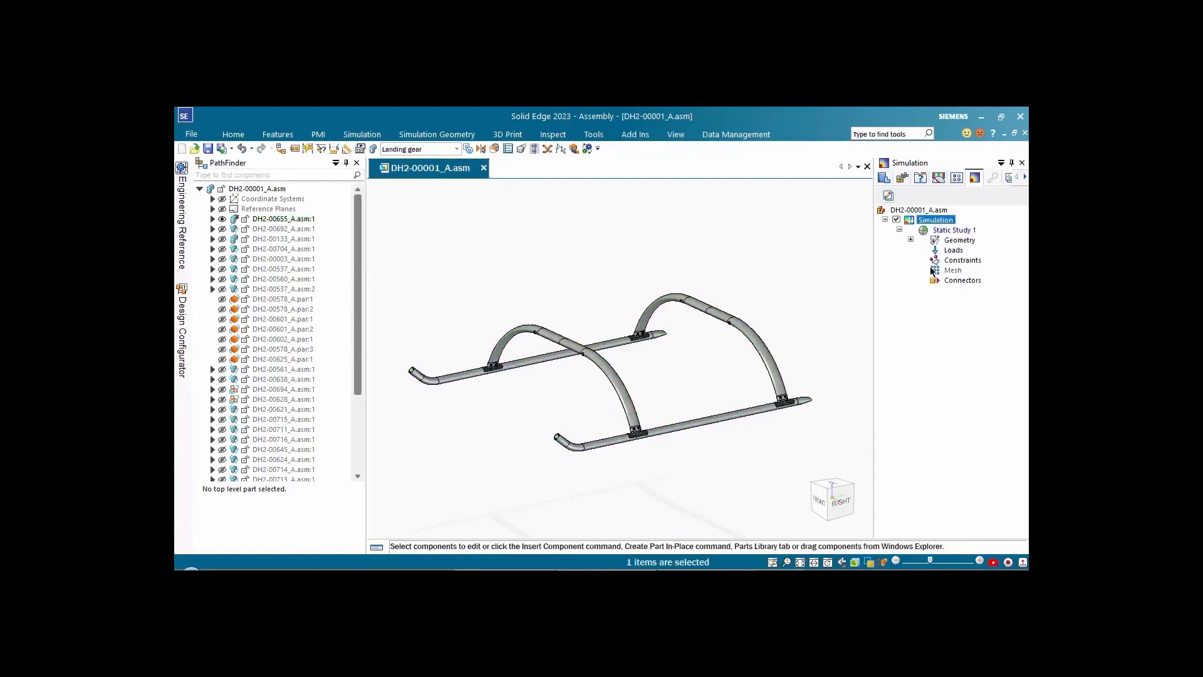
Step: Try to generate the tetrahedral mesh for the whole landing gear without the Body Mesh option
right_click(934, 270)
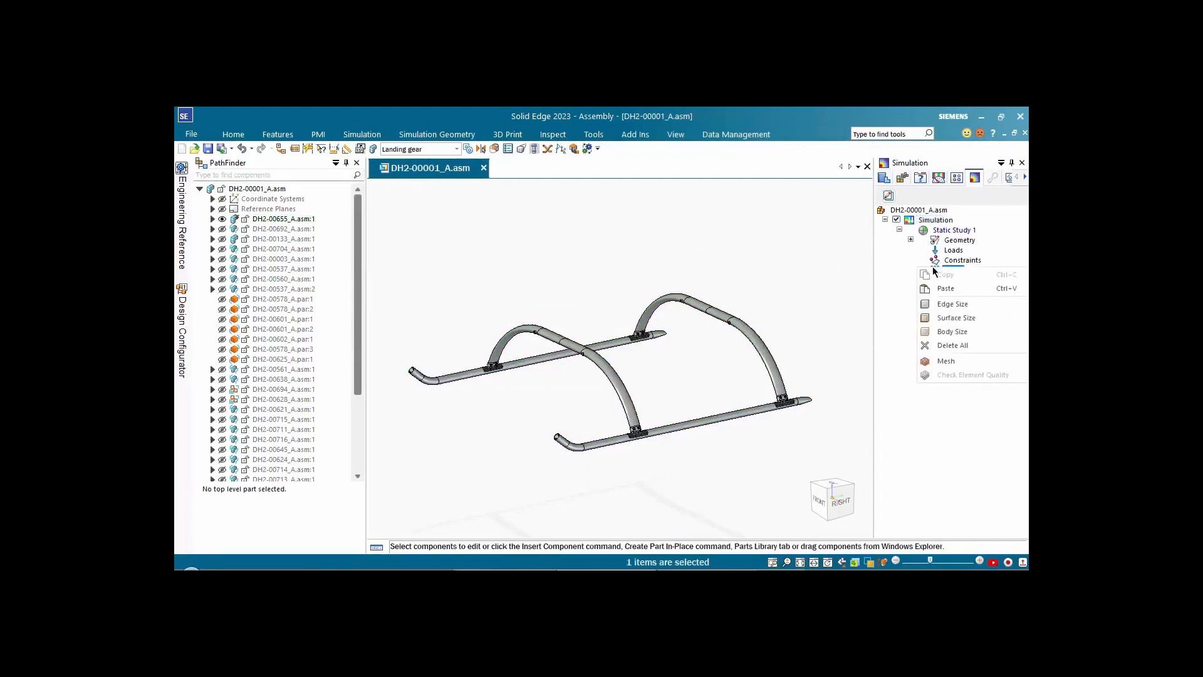
click(940, 362)
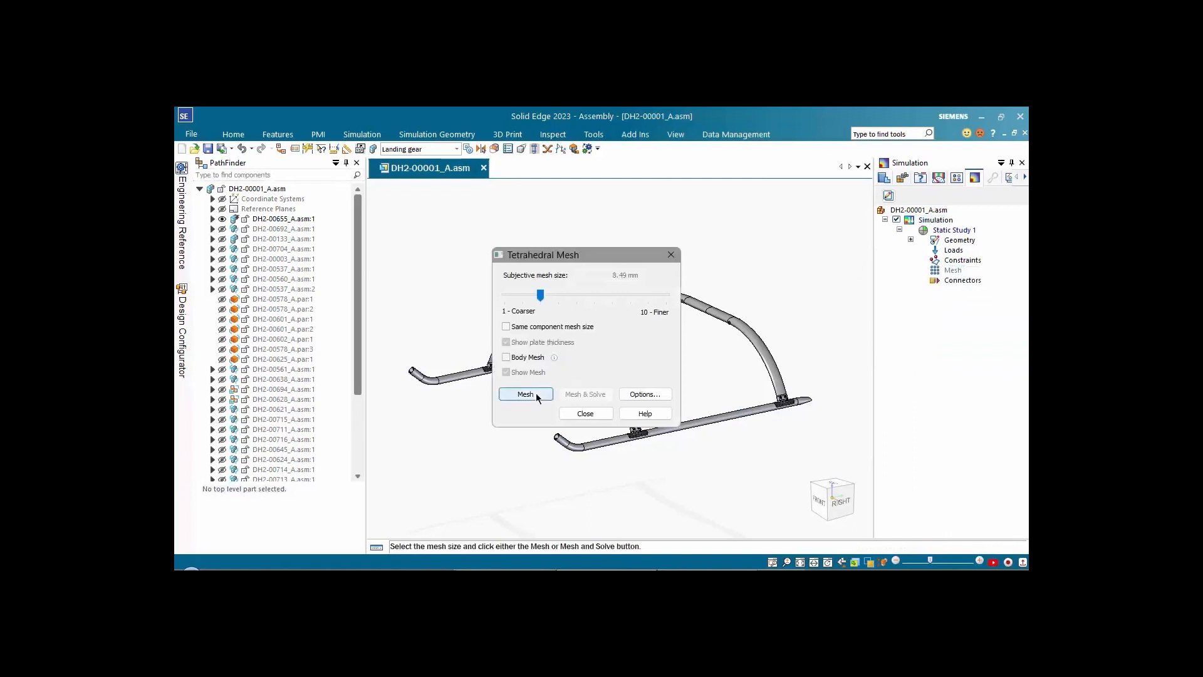
click(526, 394)
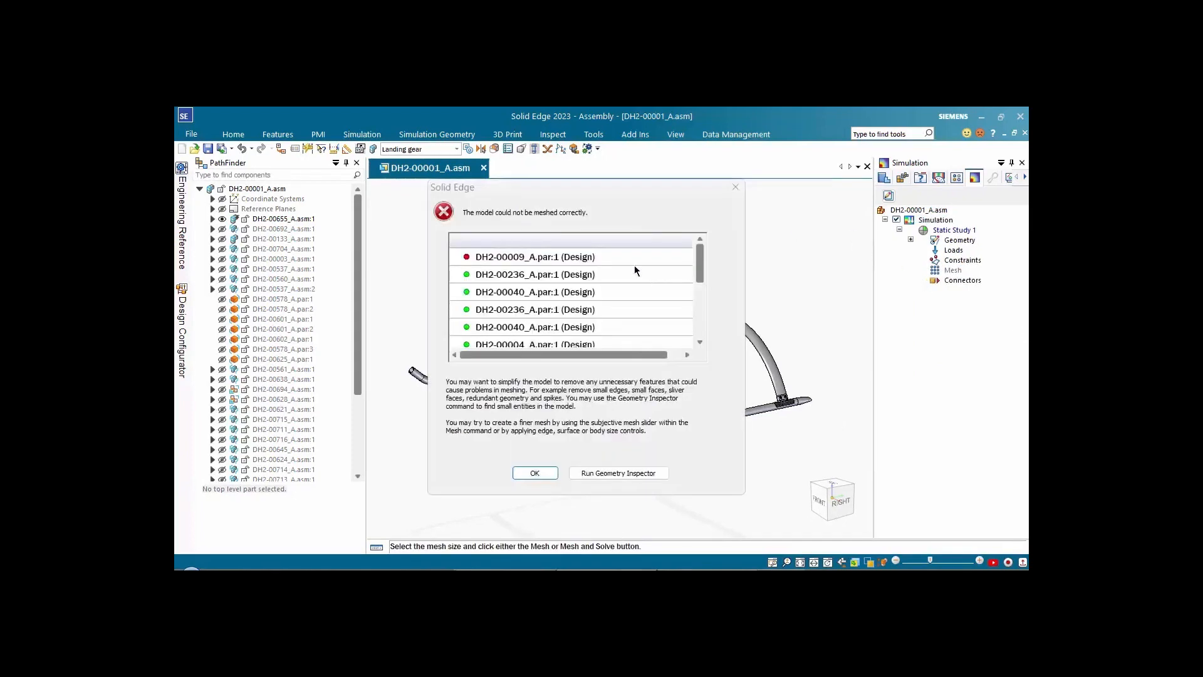
Step: Inspect the landing gear's rear curved cross tube for faults with the Geometry Inspector, and close the inspector
click(534, 257)
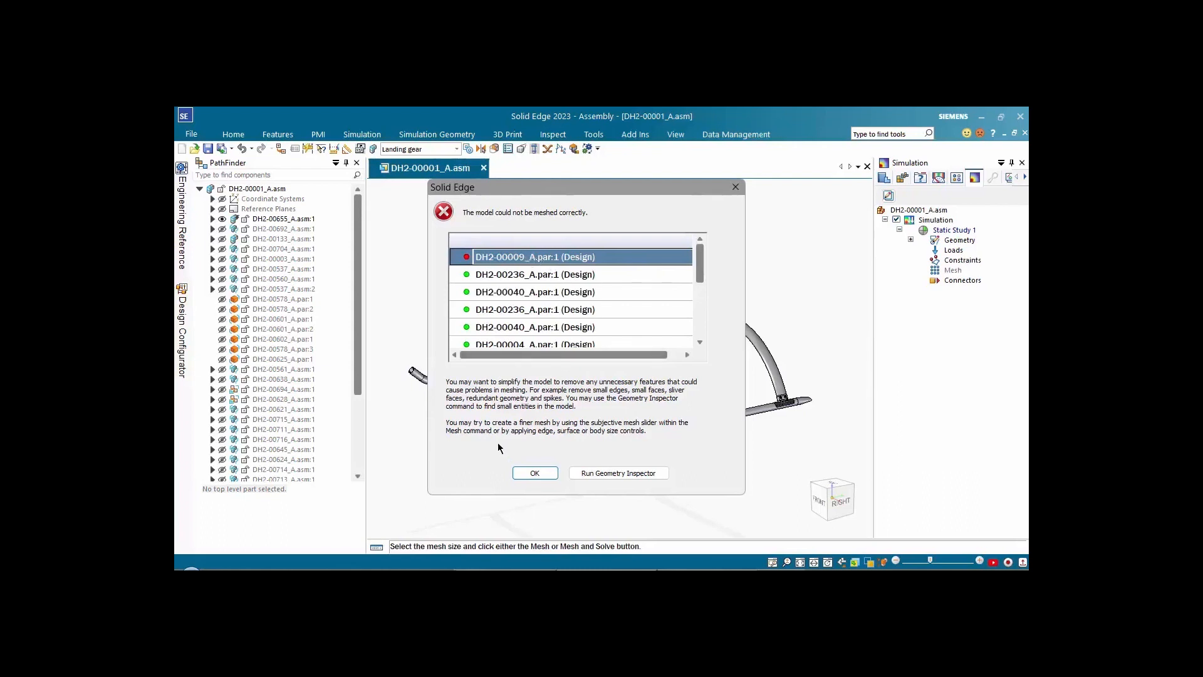
click(617, 473)
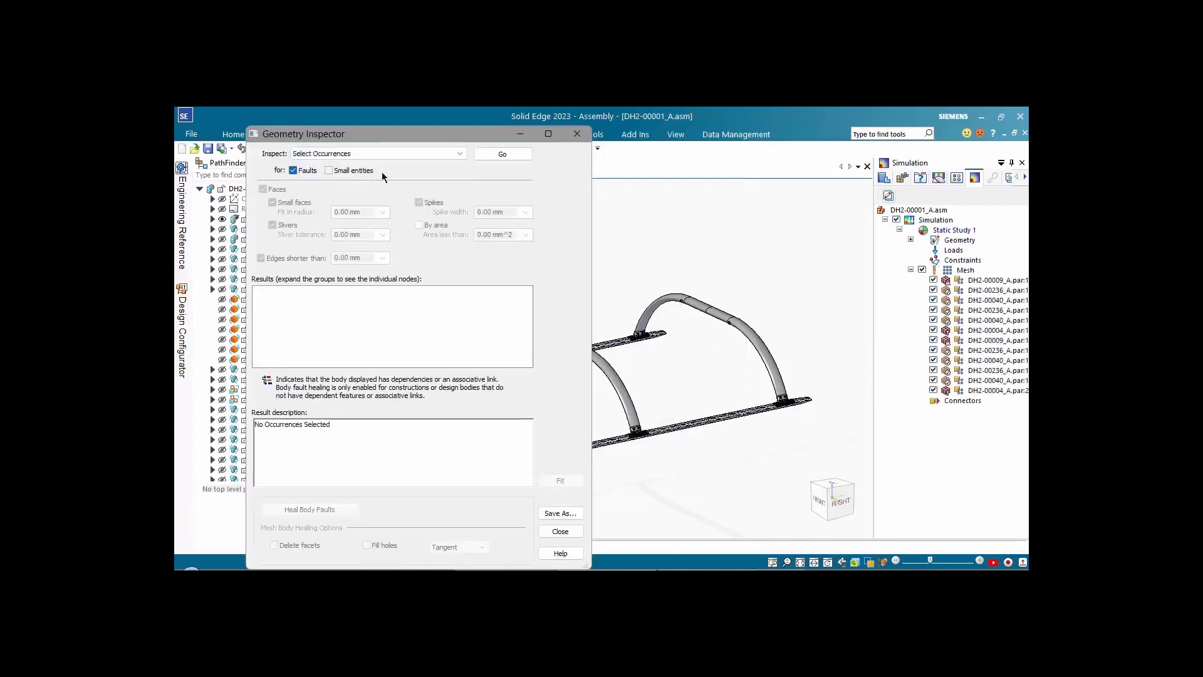
click(696, 305)
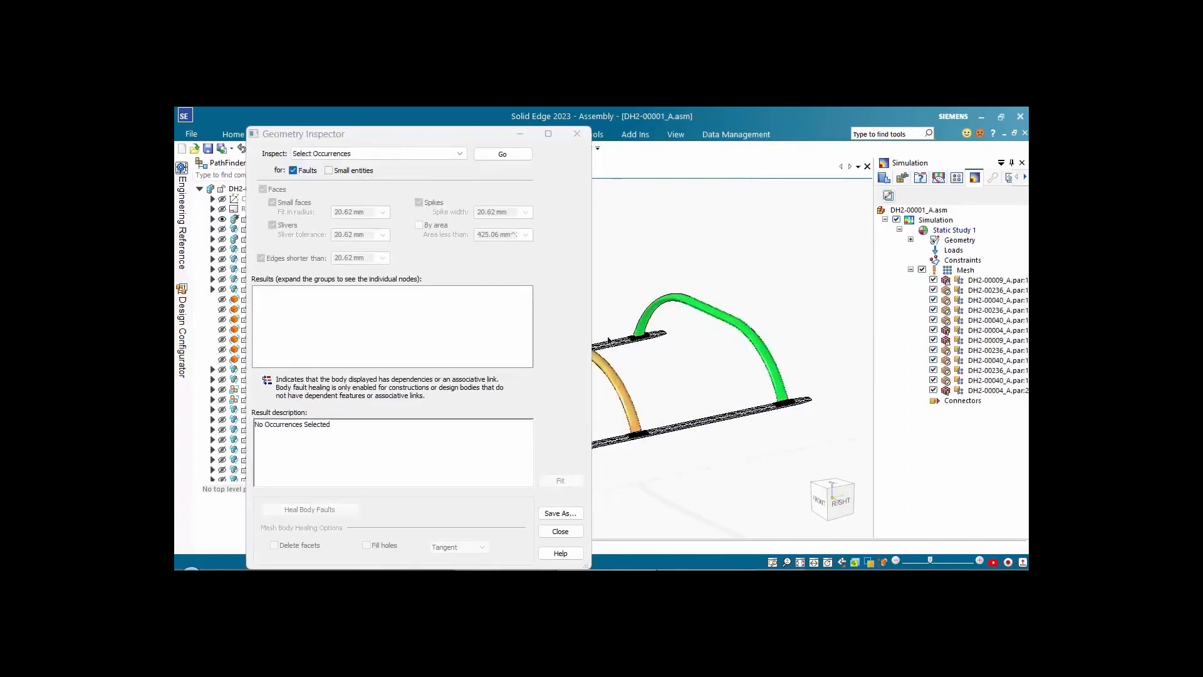
click(503, 157)
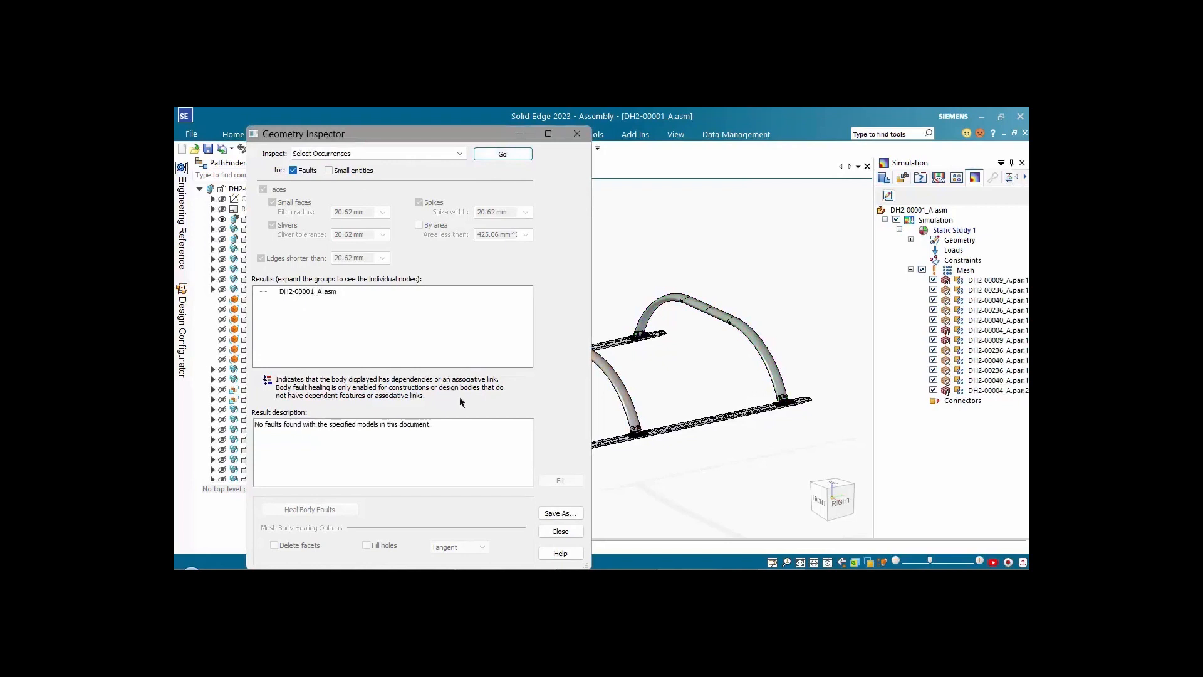
click(557, 530)
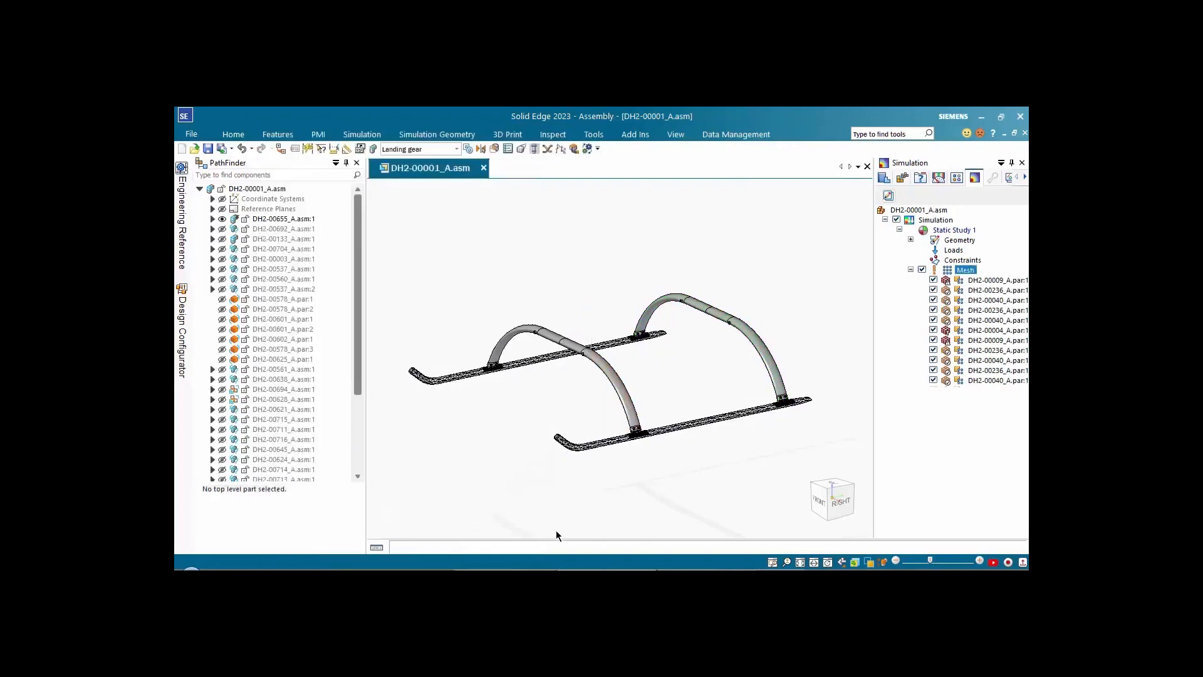
click(629, 283)
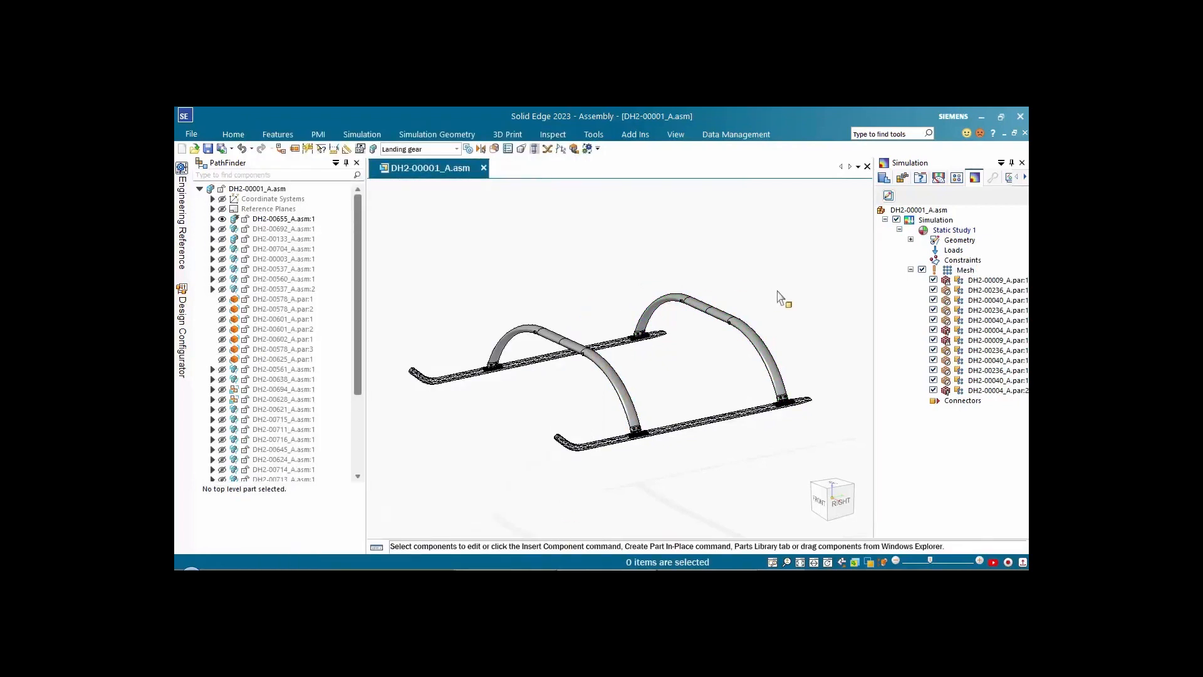
Step: Remesh the landing gear with the Body Mesh option enabled and close the mesh settings
scroll(779, 297, up, 8)
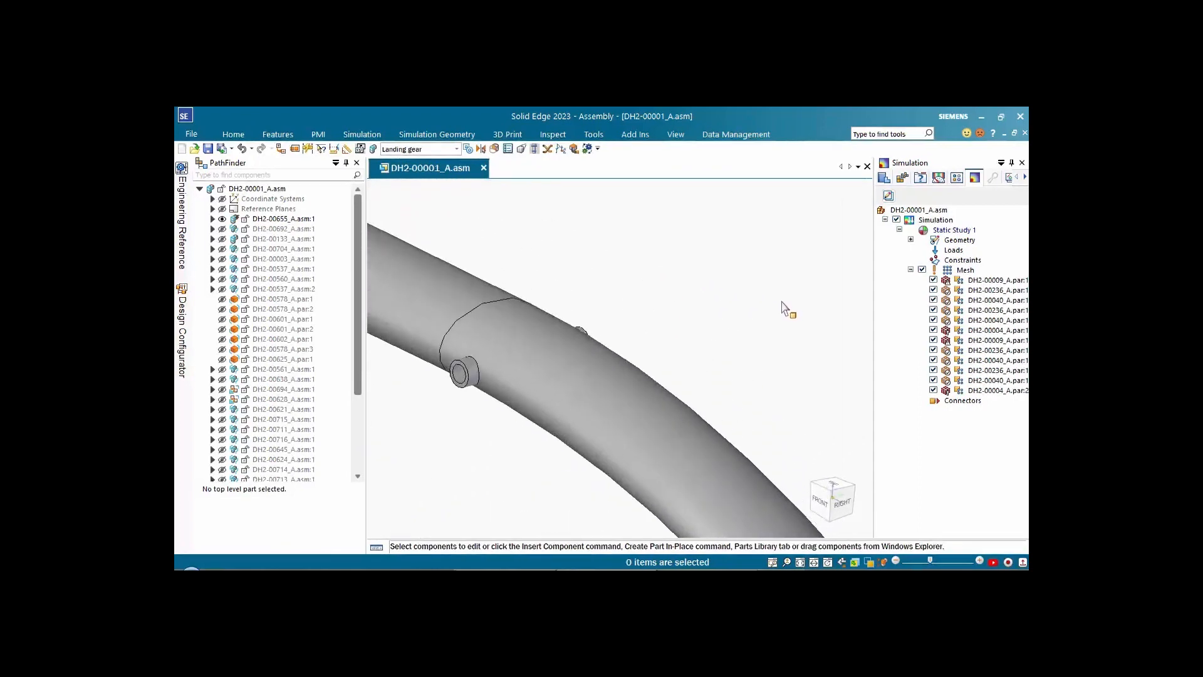
middle_drag(492, 340, 769, 379)
scroll(774, 385, down, 5)
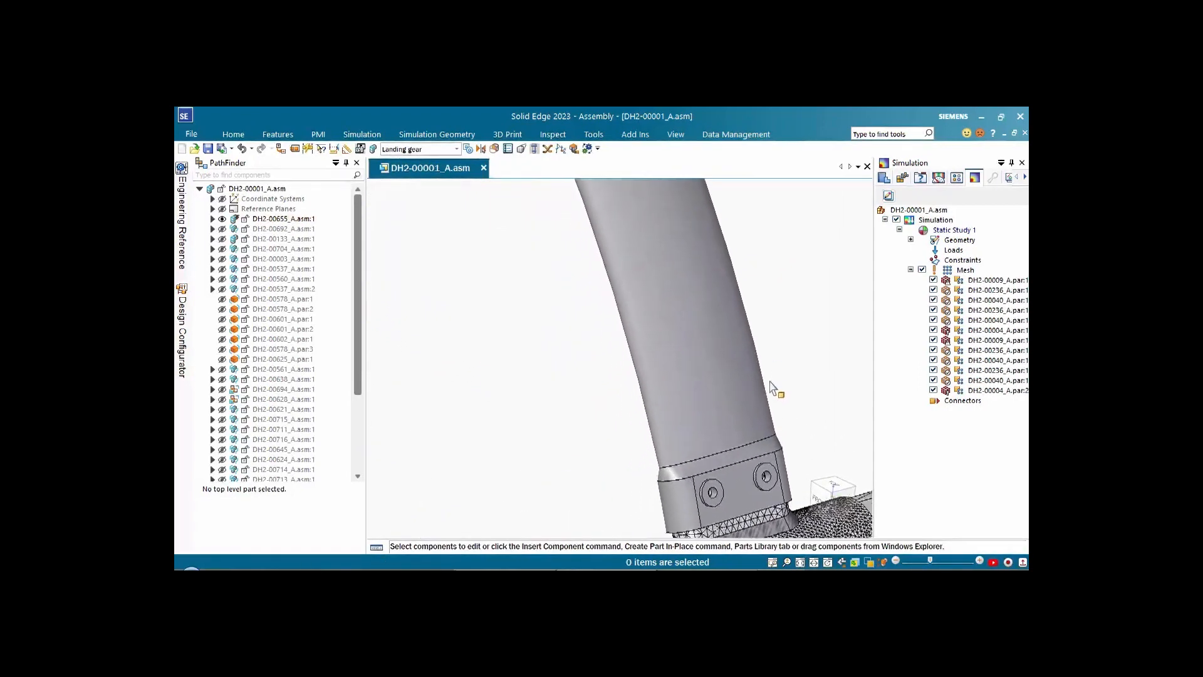
scroll(742, 442, down, 10)
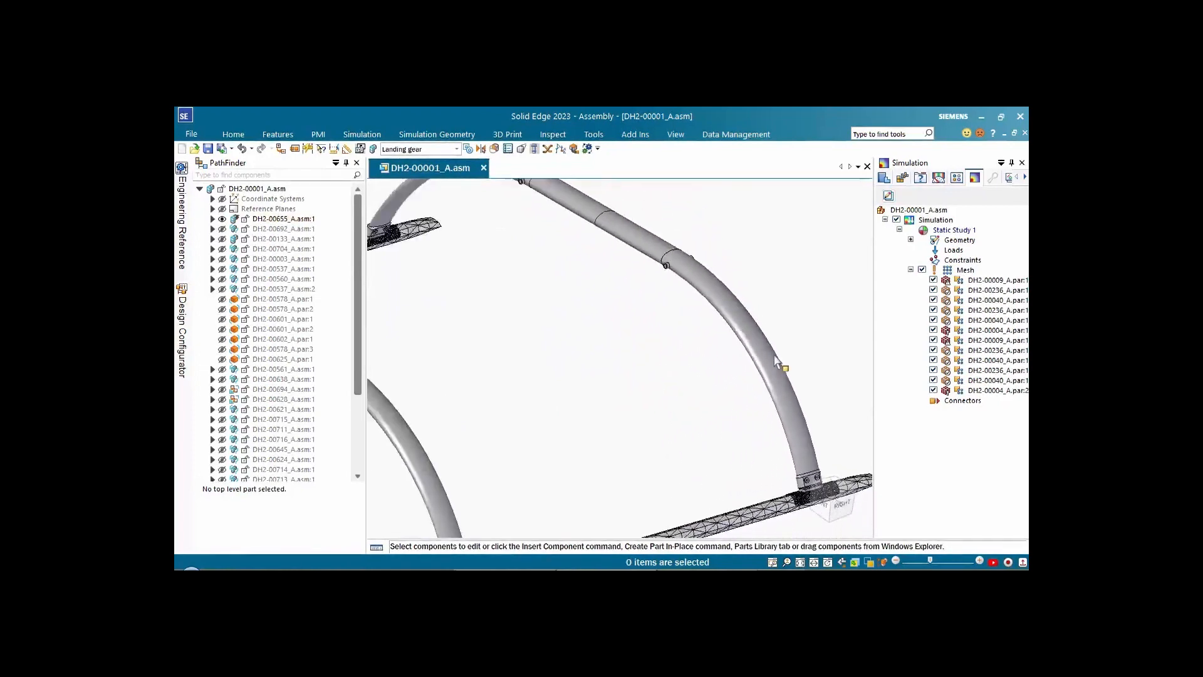
middle_drag(777, 361, 797, 292)
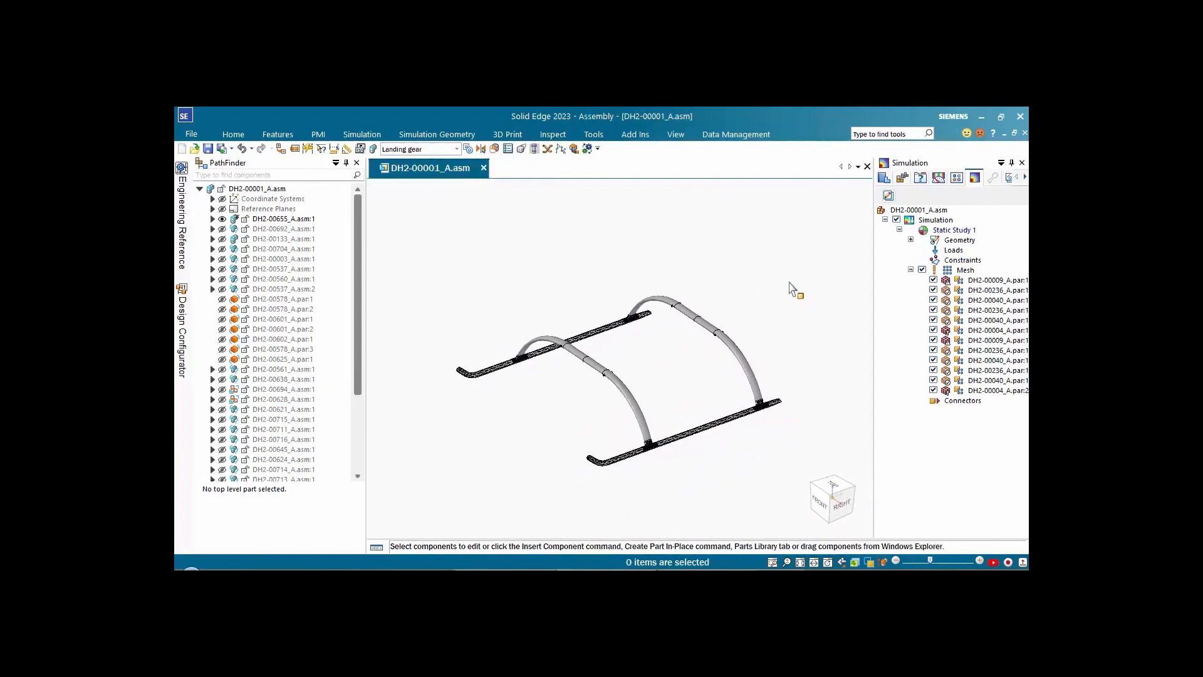
click(965, 269)
right_click(965, 269)
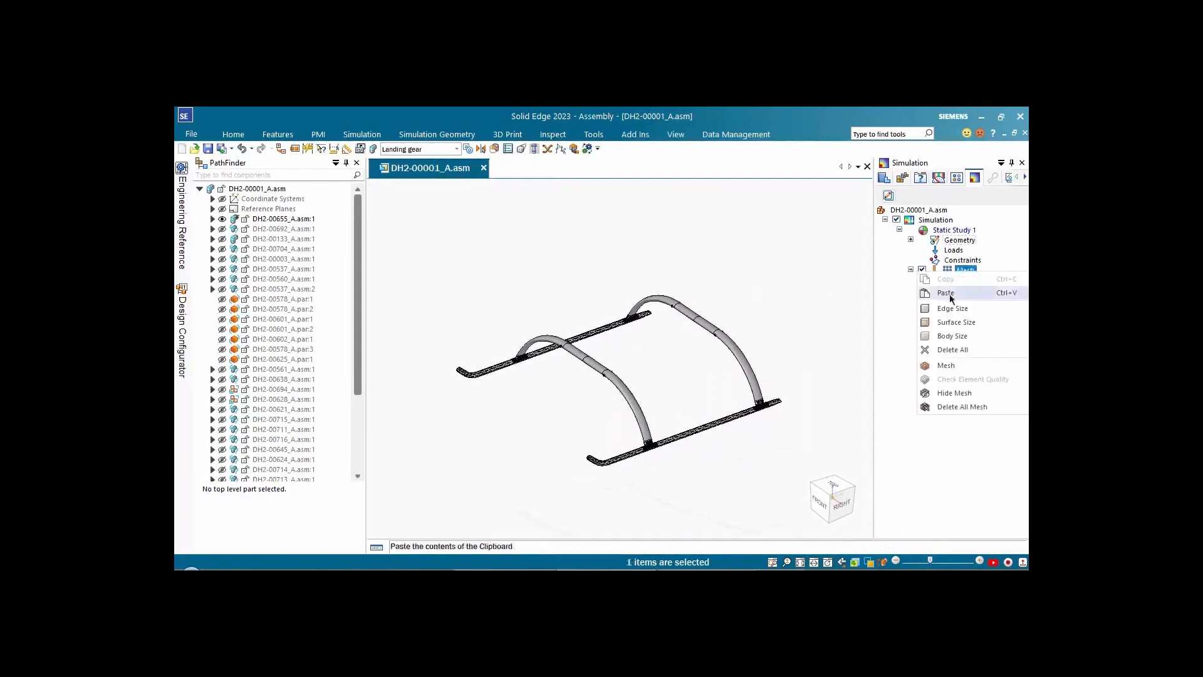
click(943, 365)
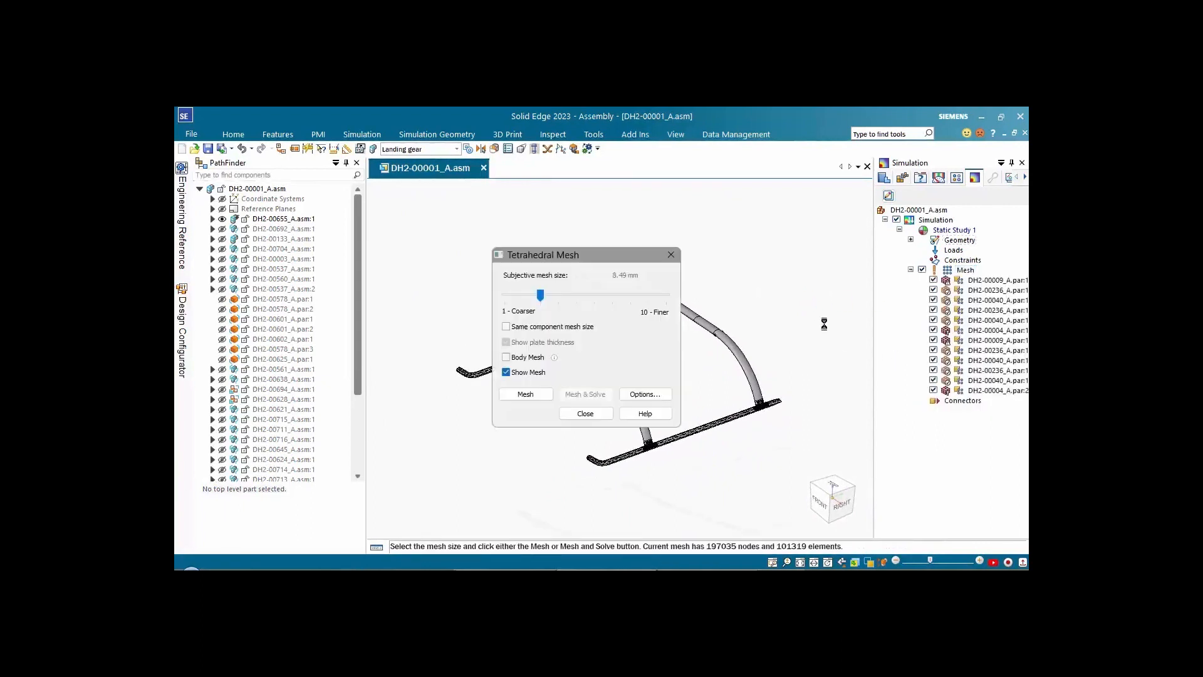
click(506, 357)
click(530, 393)
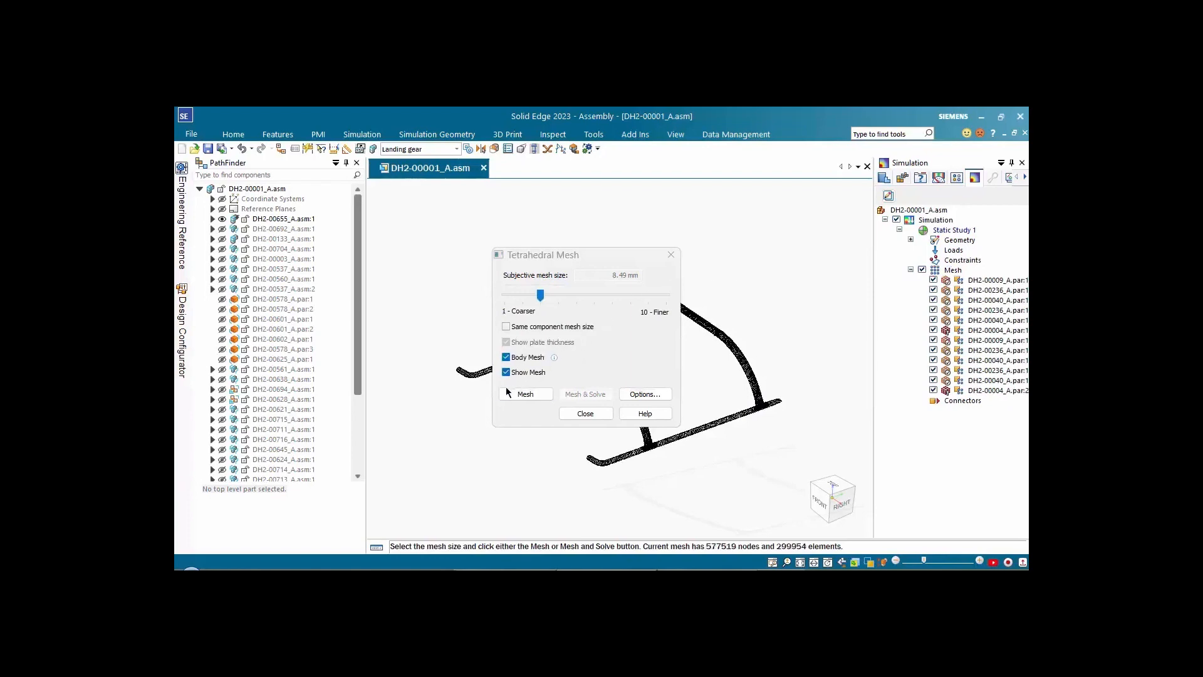
click(585, 413)
scroll(801, 307, up, 5)
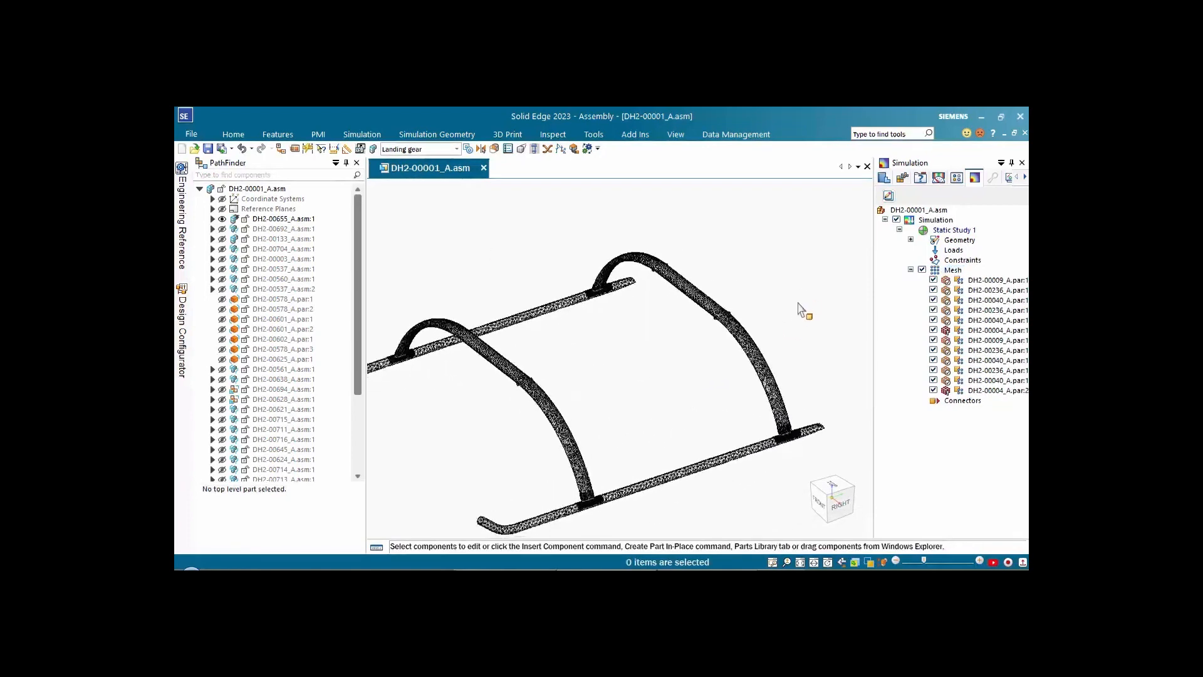
scroll(800, 307, up, 2)
scroll(800, 307, down, 4)
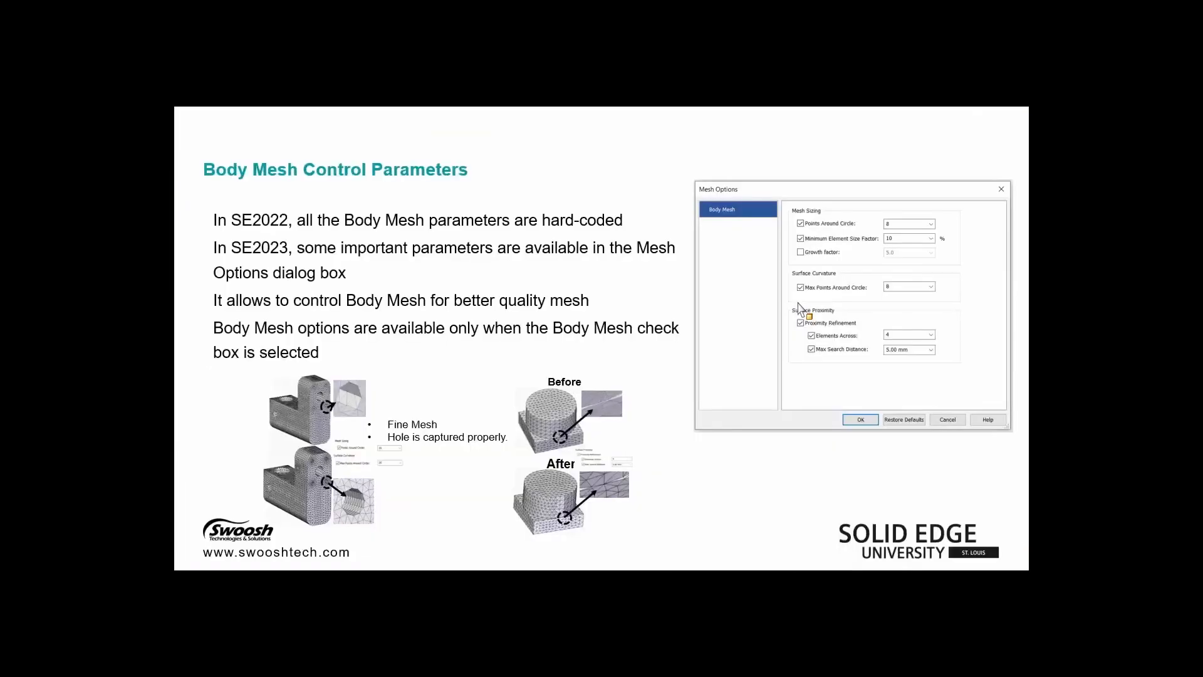
key(Right)
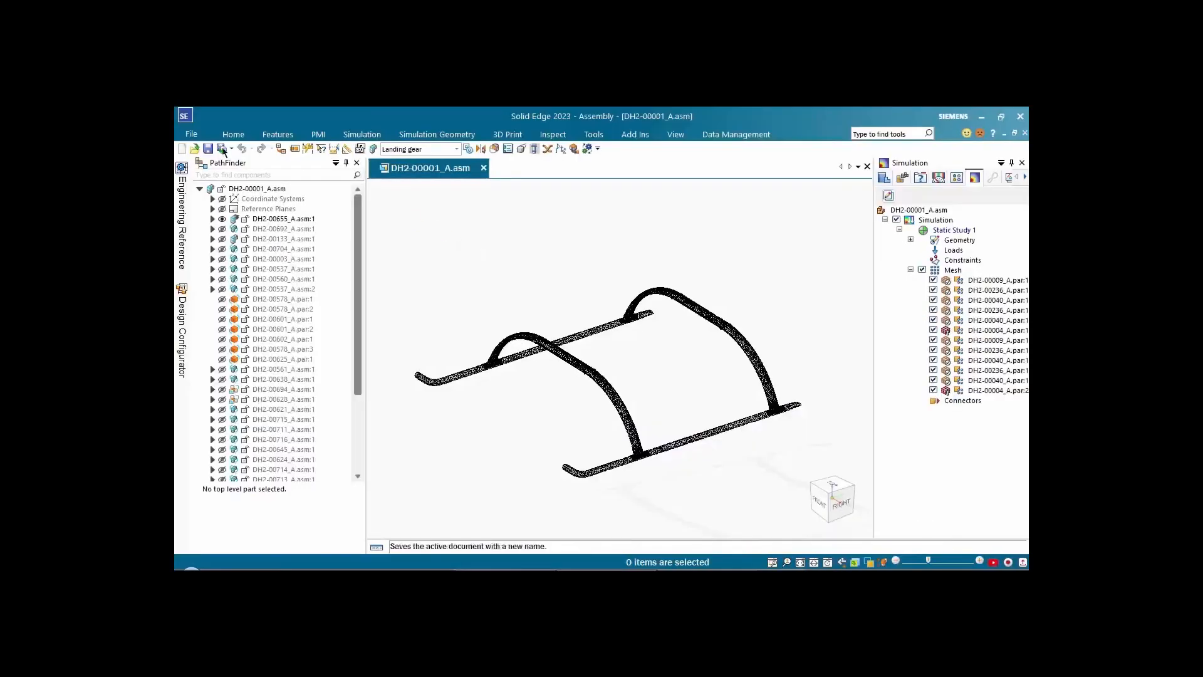
Step: Open the recent part file 03-Reuse Mesh.par
click(191, 134)
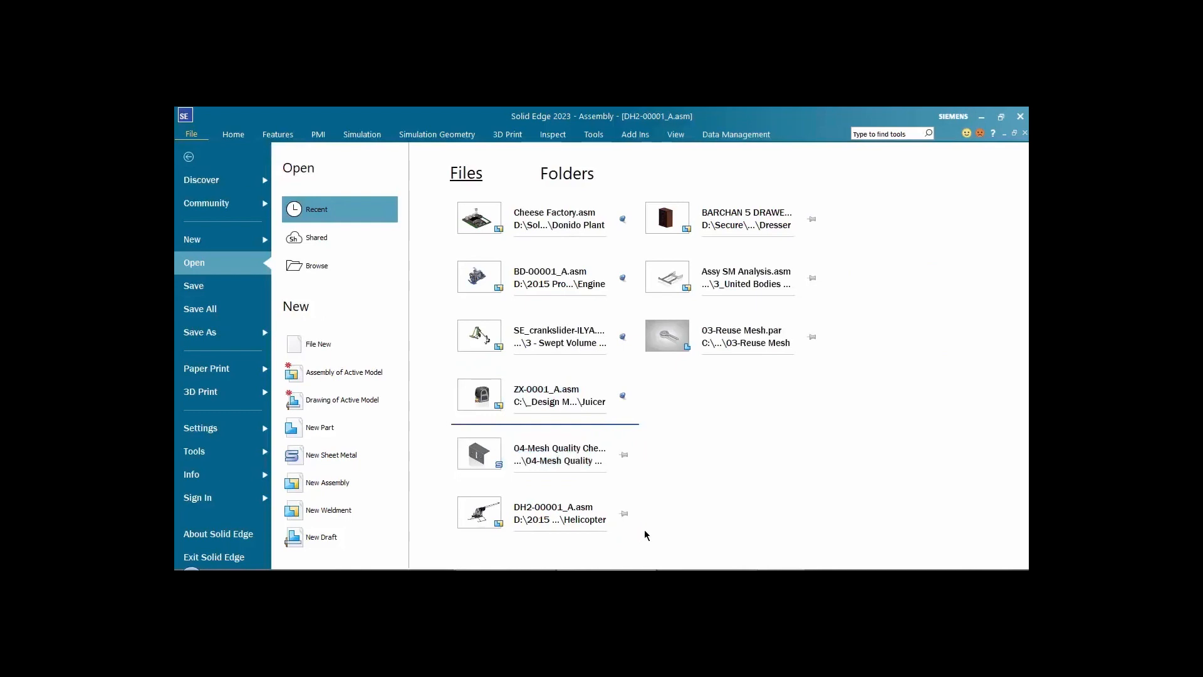
click(704, 335)
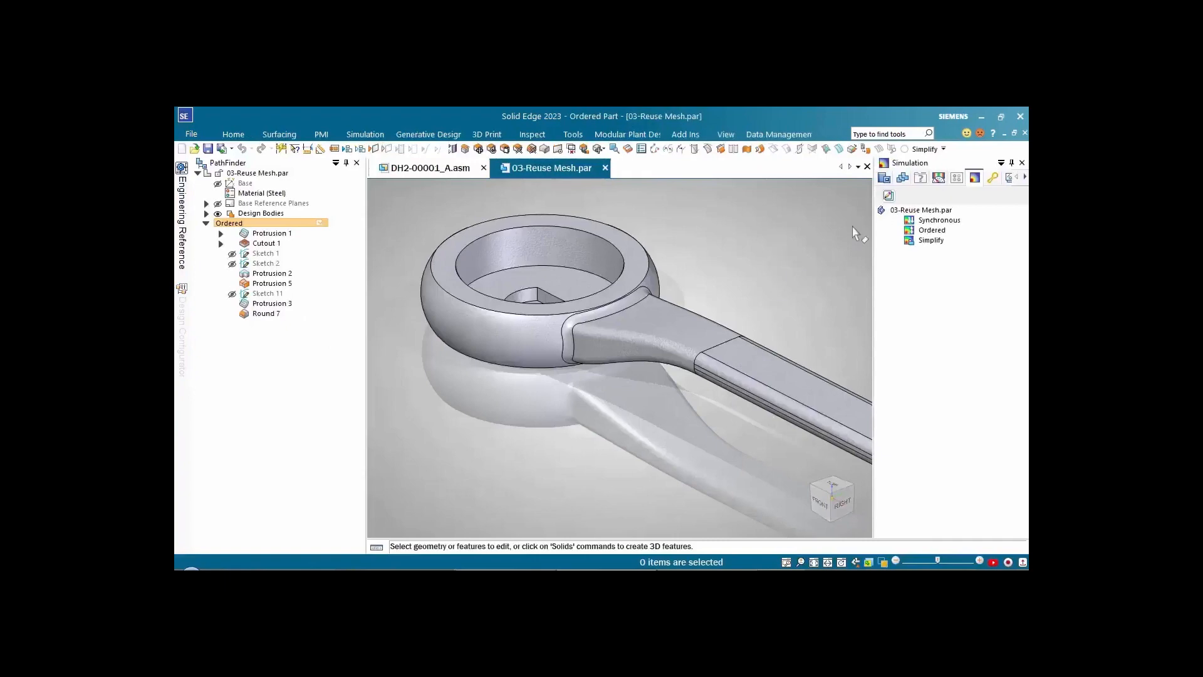
middle_drag(768, 263, 731, 291)
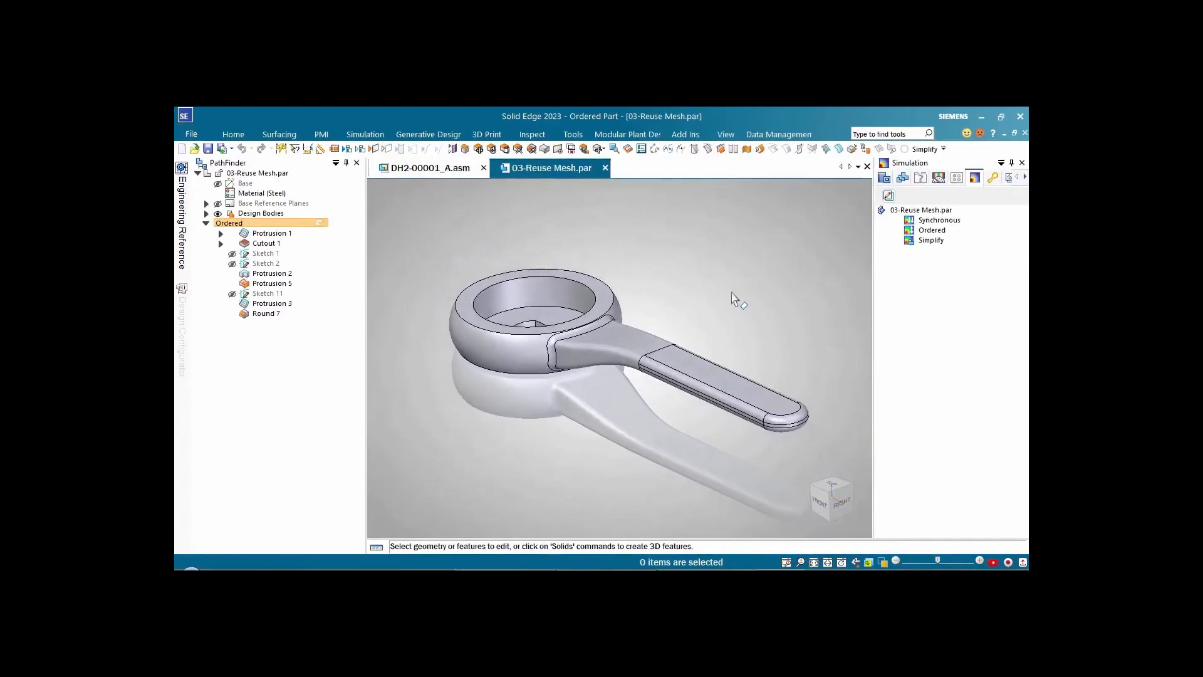
Step: Create a Linear Static study with a Tetrahedral mesh for the part's Ordered model
right_click(931, 233)
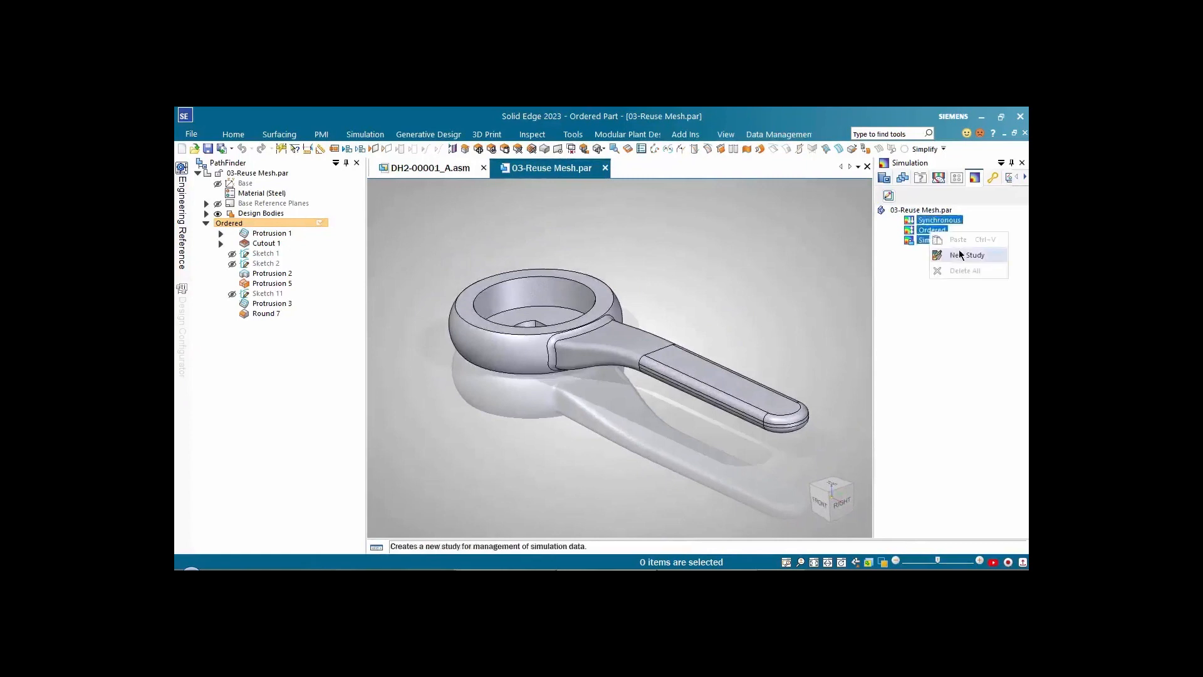
click(937, 254)
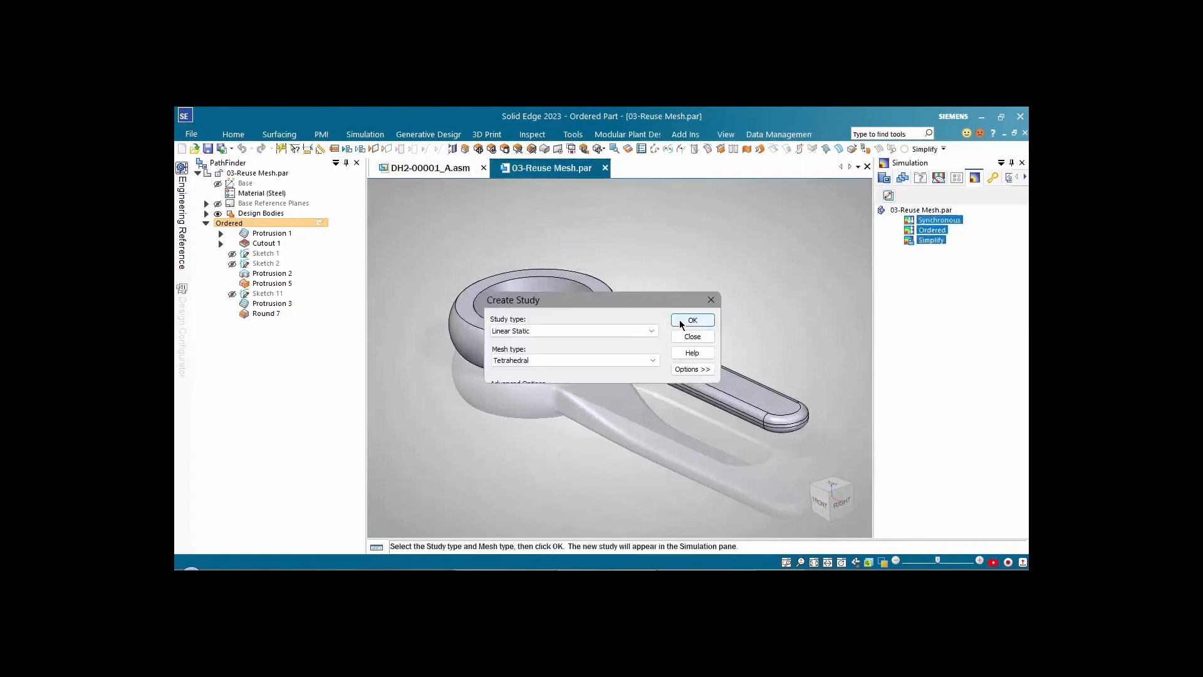
click(682, 320)
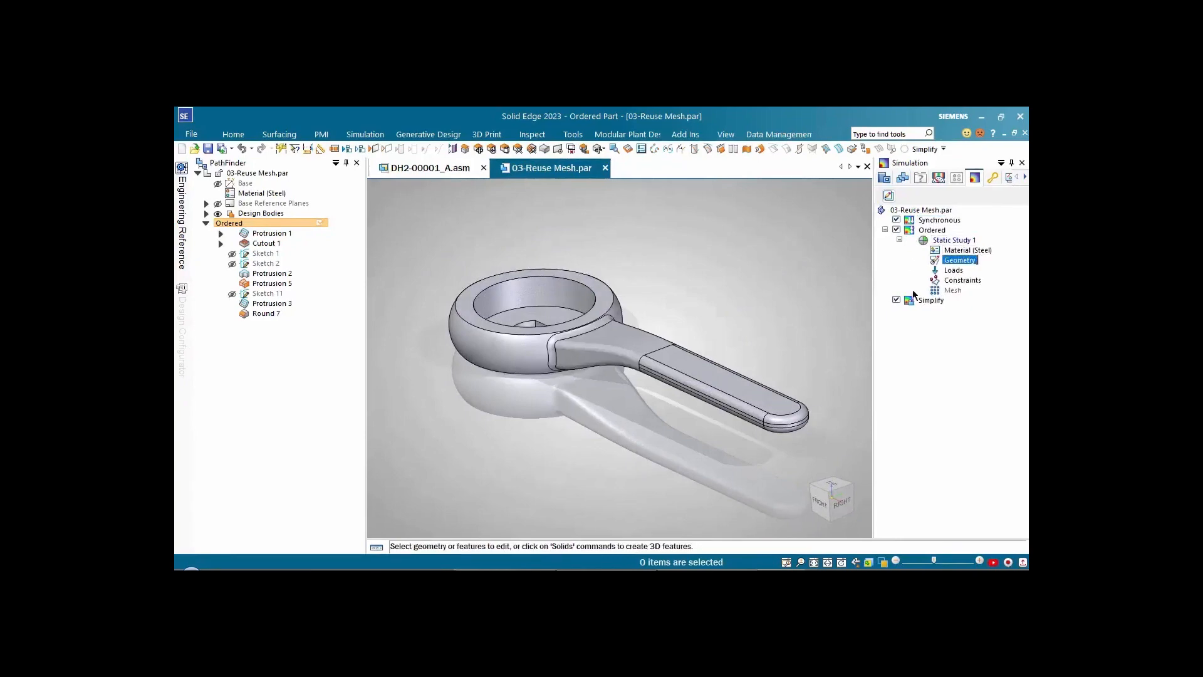
Step: Apply a Fixed constraint to the D-shaped cutout in the ring's floor, using the Feature selection type
click(961, 280)
right_click(958, 277)
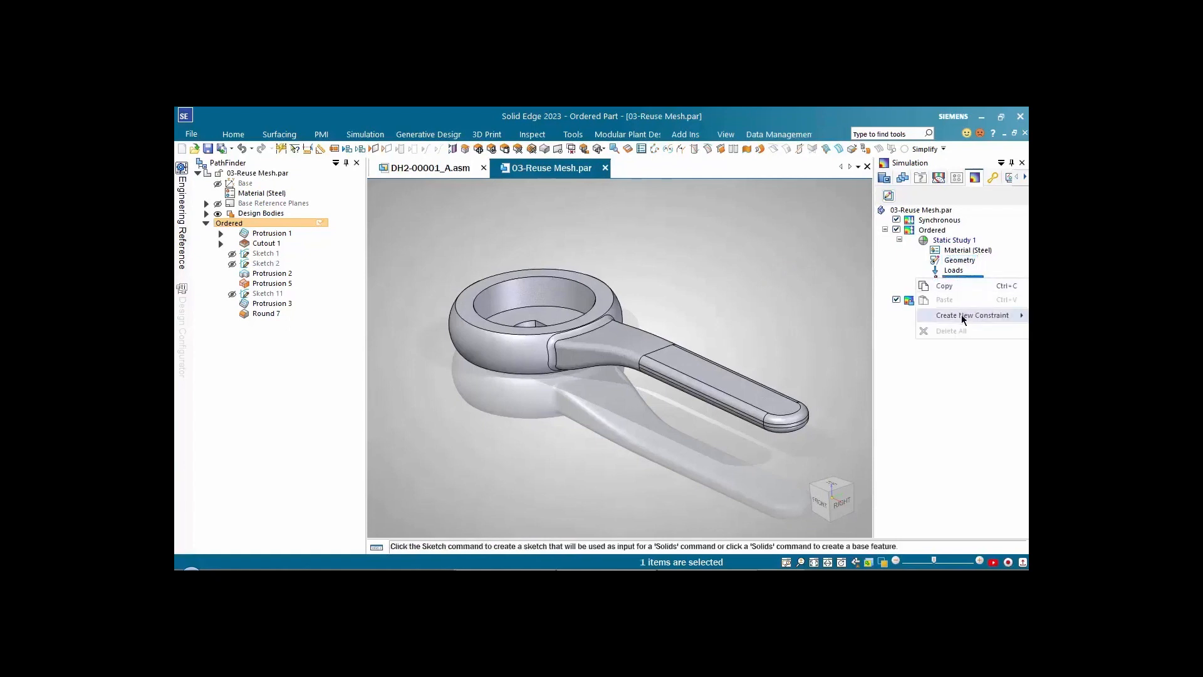
mouse_move(929, 322)
click(847, 317)
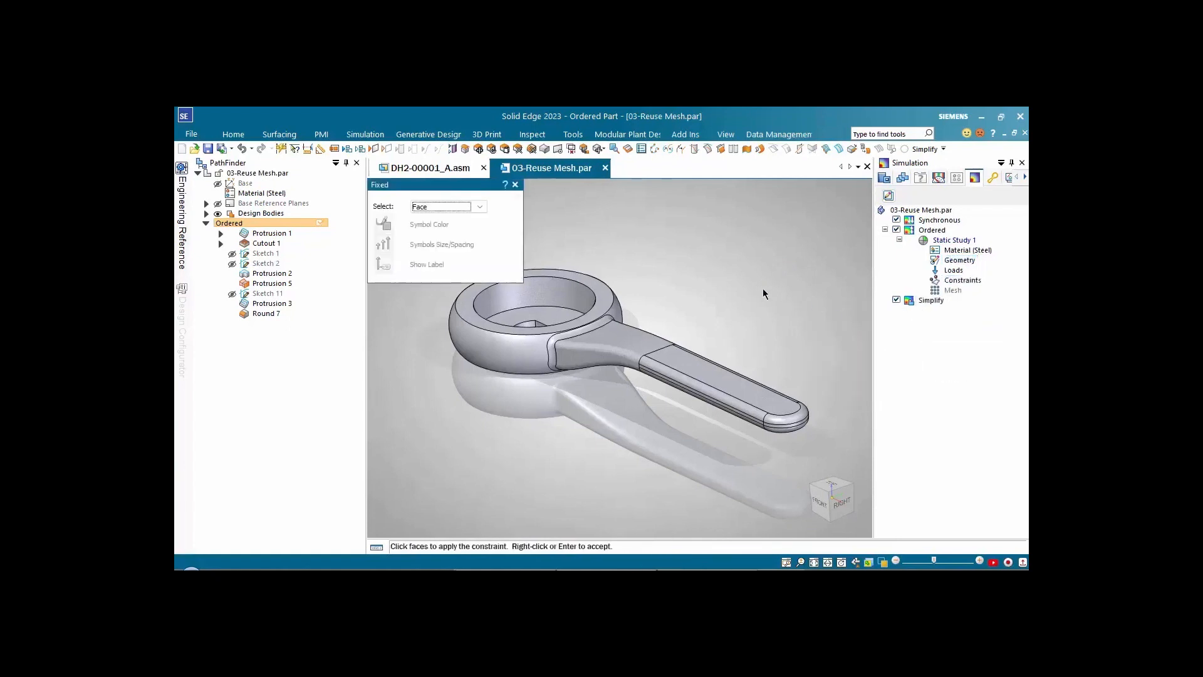
click(475, 205)
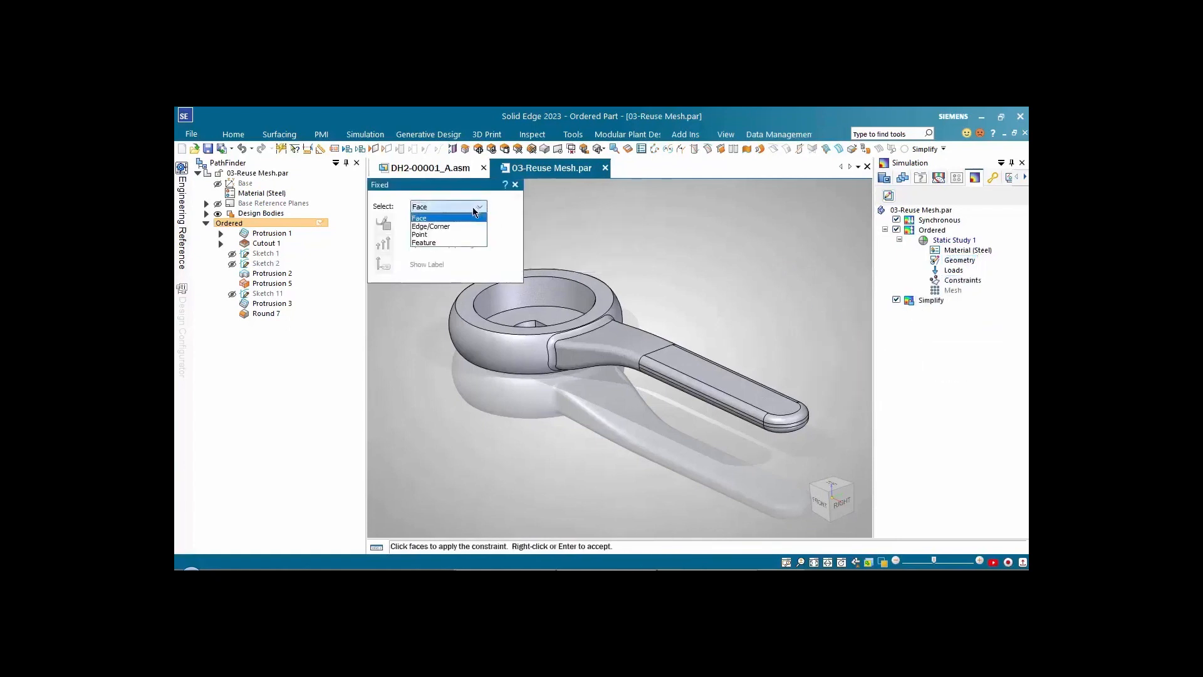
click(443, 244)
scroll(652, 241, up, 5)
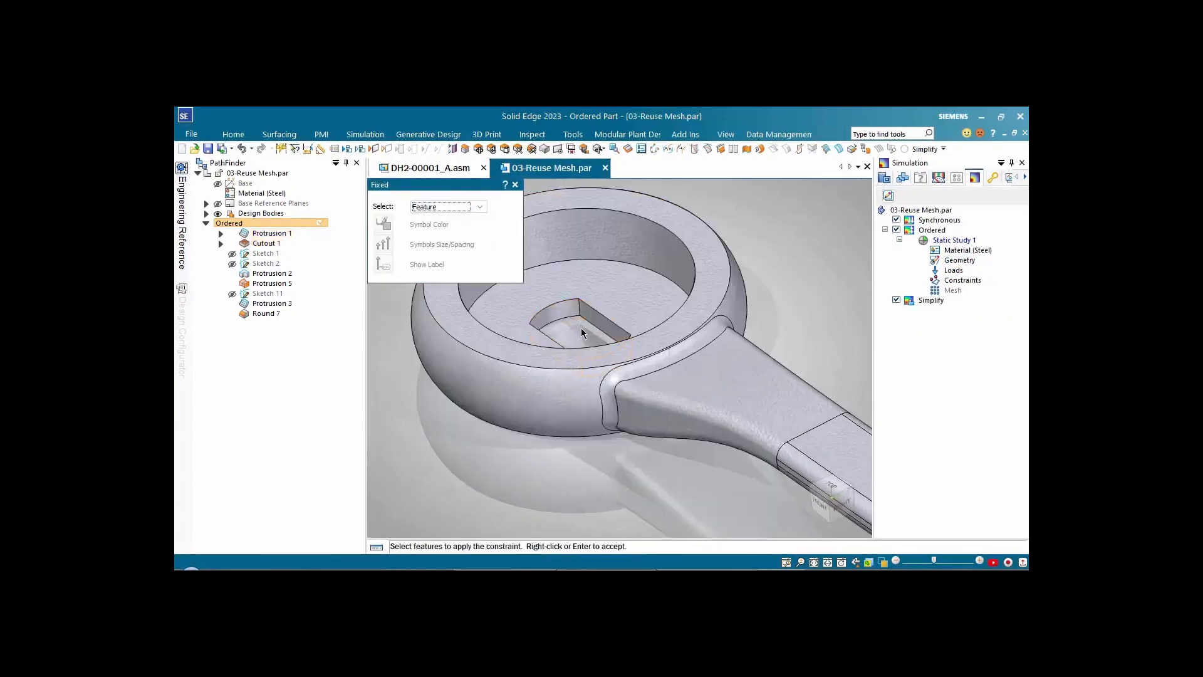
click(589, 314)
right_click(774, 241)
scroll(777, 233, down, 5)
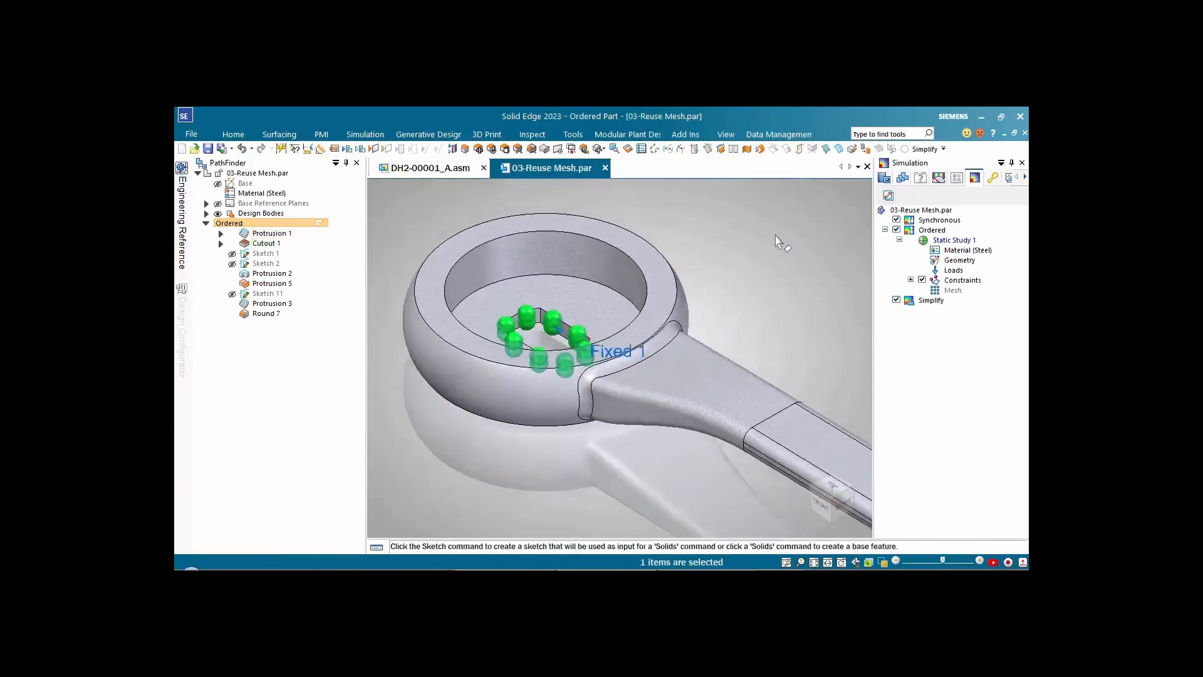
Step: Apply a 100000 mN structural force to the narrow long side face of the handle, directed into the face
right_click(951, 270)
mouse_move(964, 311)
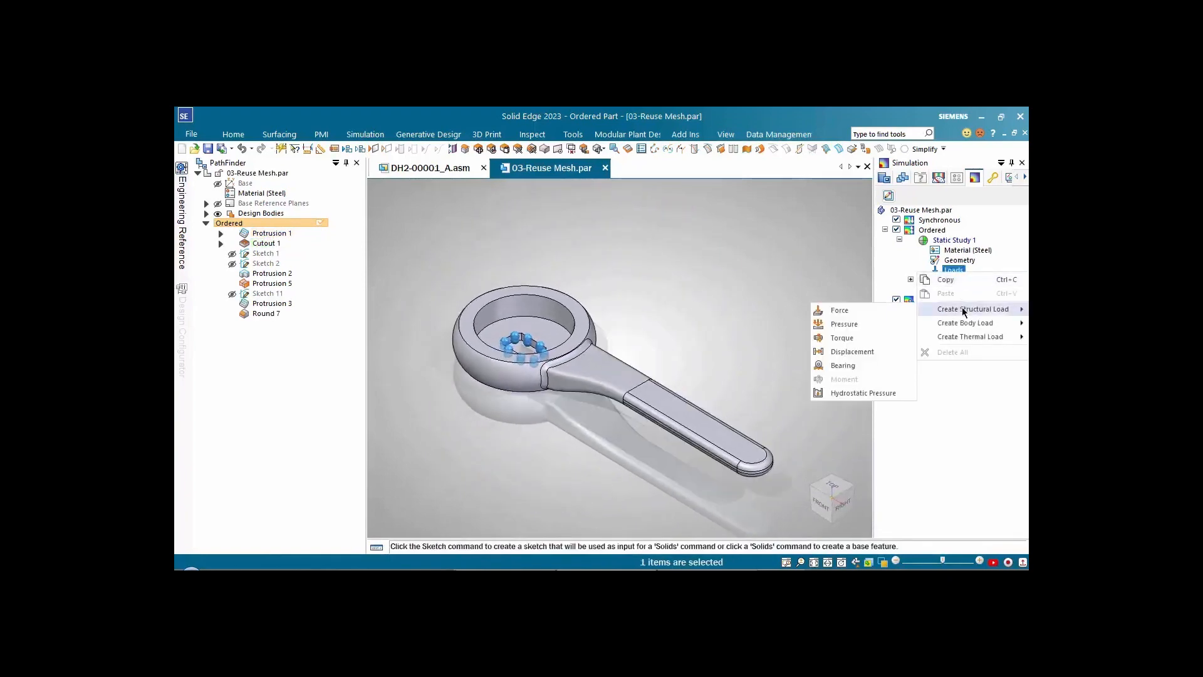
click(844, 311)
scroll(633, 395, up, 8)
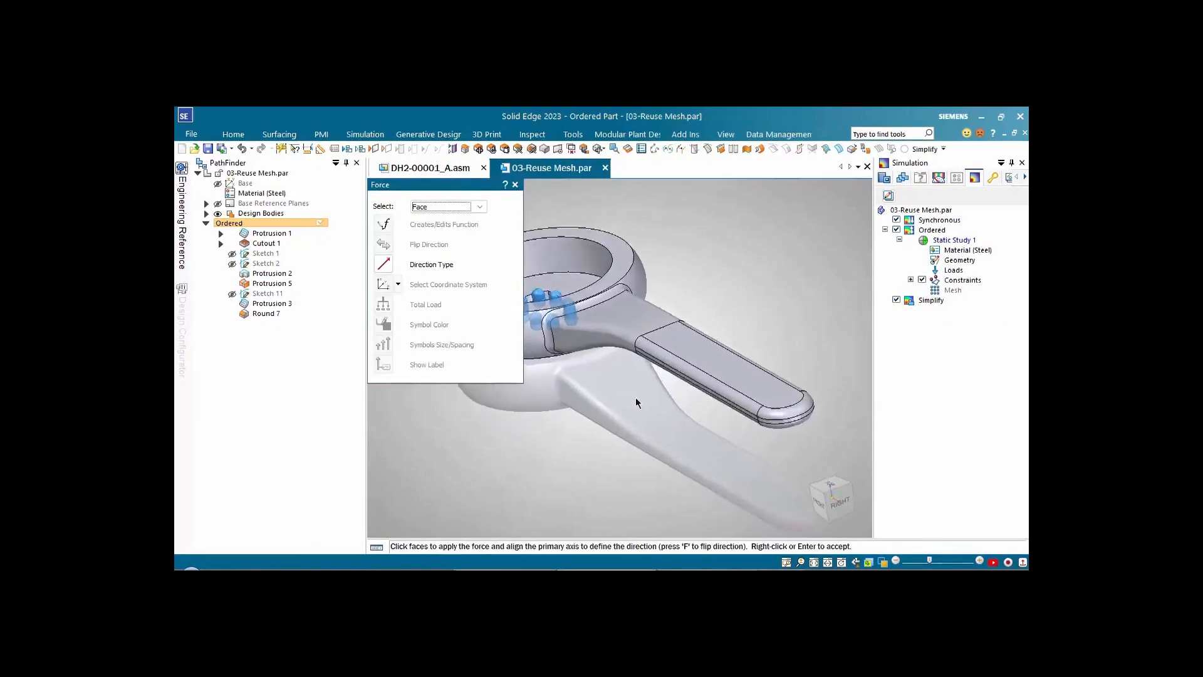
mouse_move(653, 320)
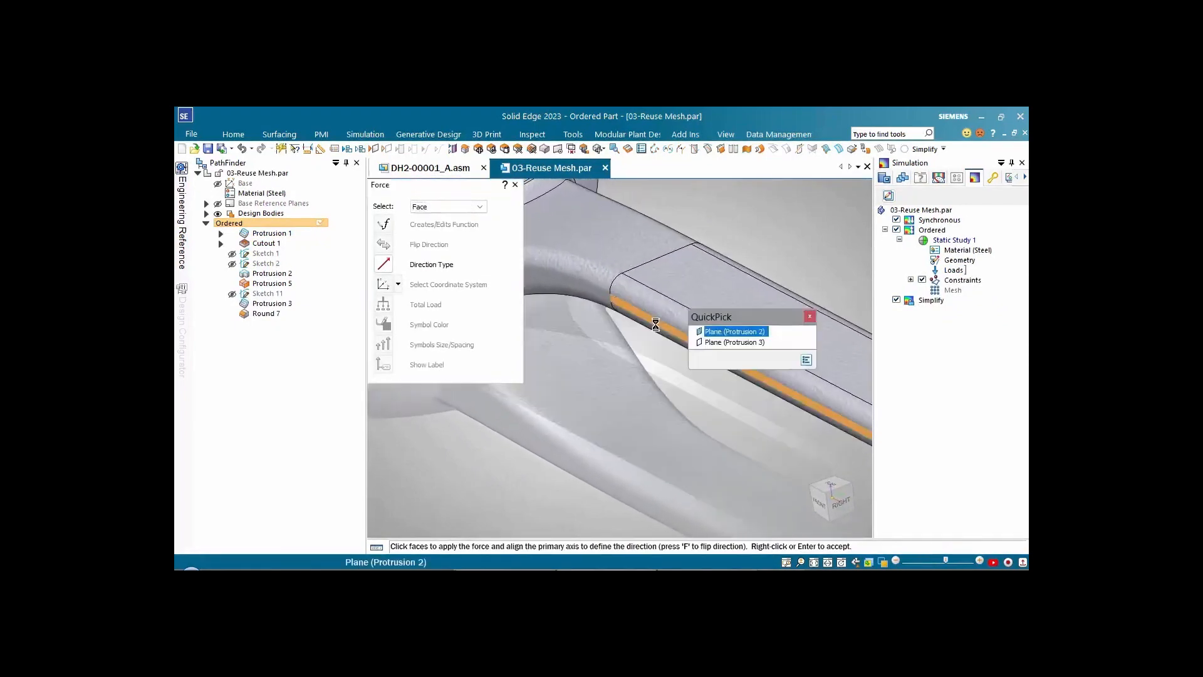
click(716, 335)
click(383, 244)
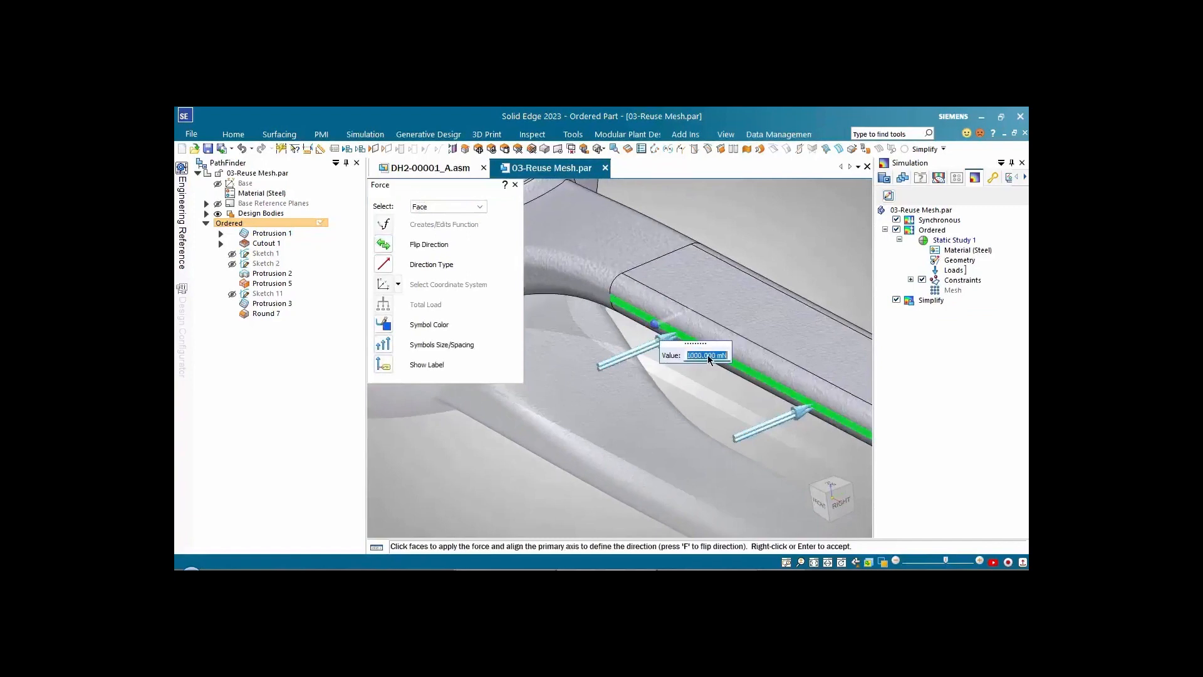
text(100)
key(Return)
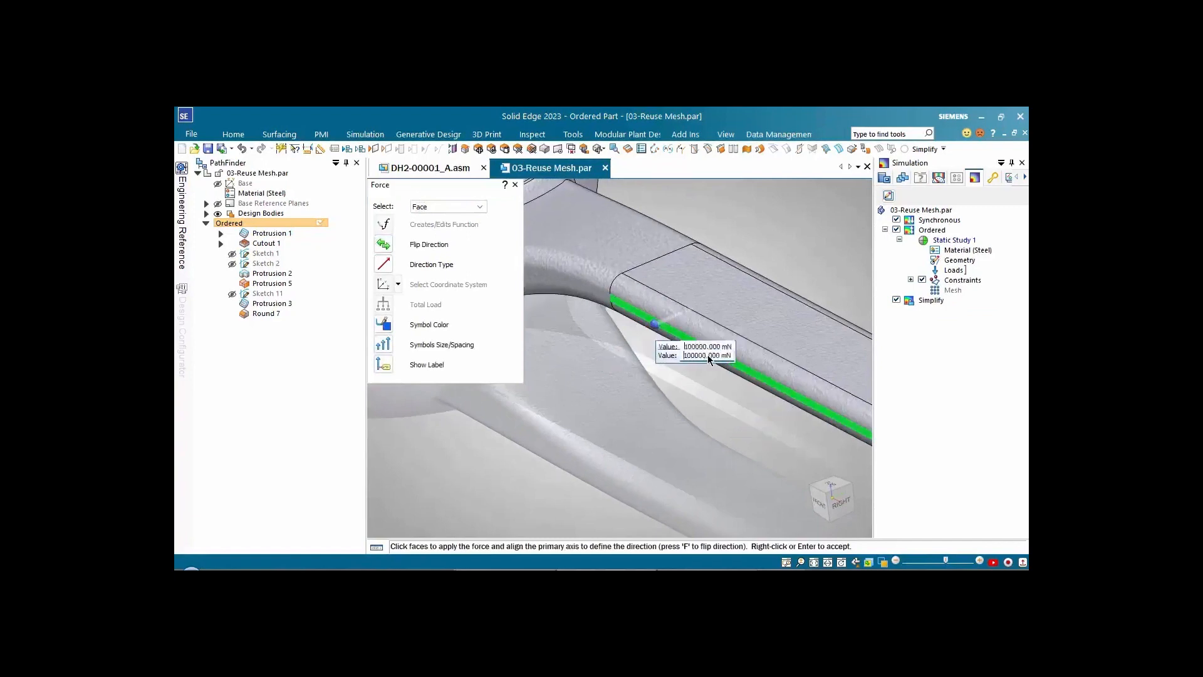
key(Return)
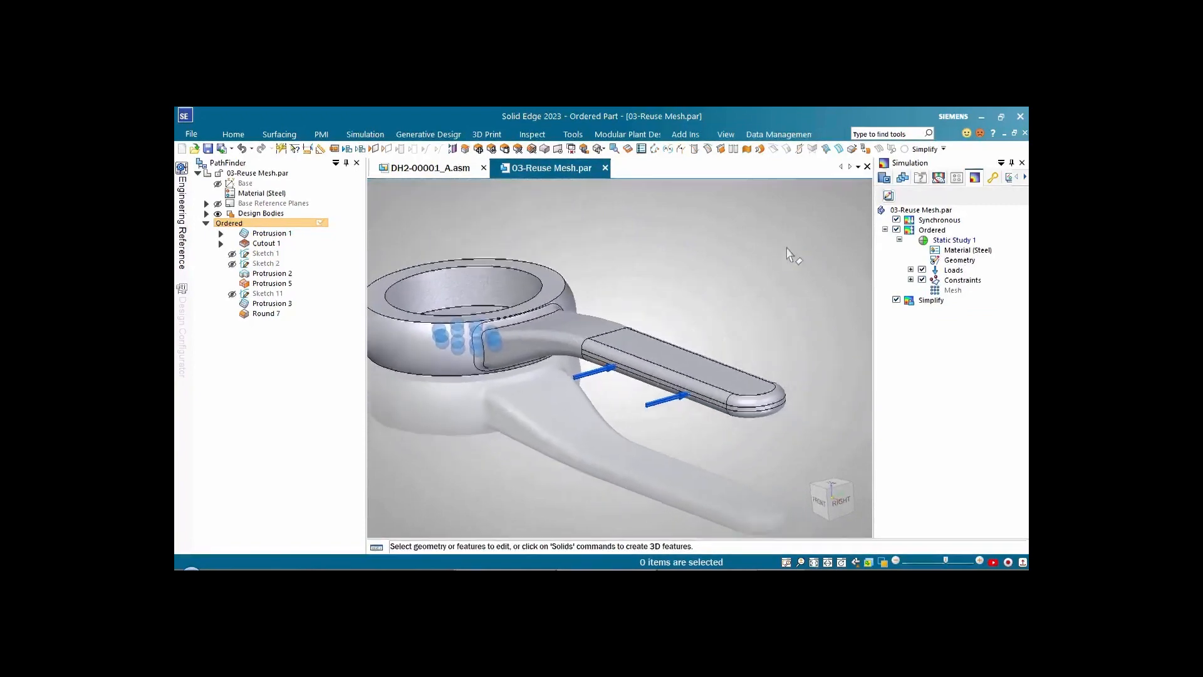
Step: Hide the load and constraint symbols of Static Study 1, and mesh and solve it with a 3.07 mm mesh size
click(922, 270)
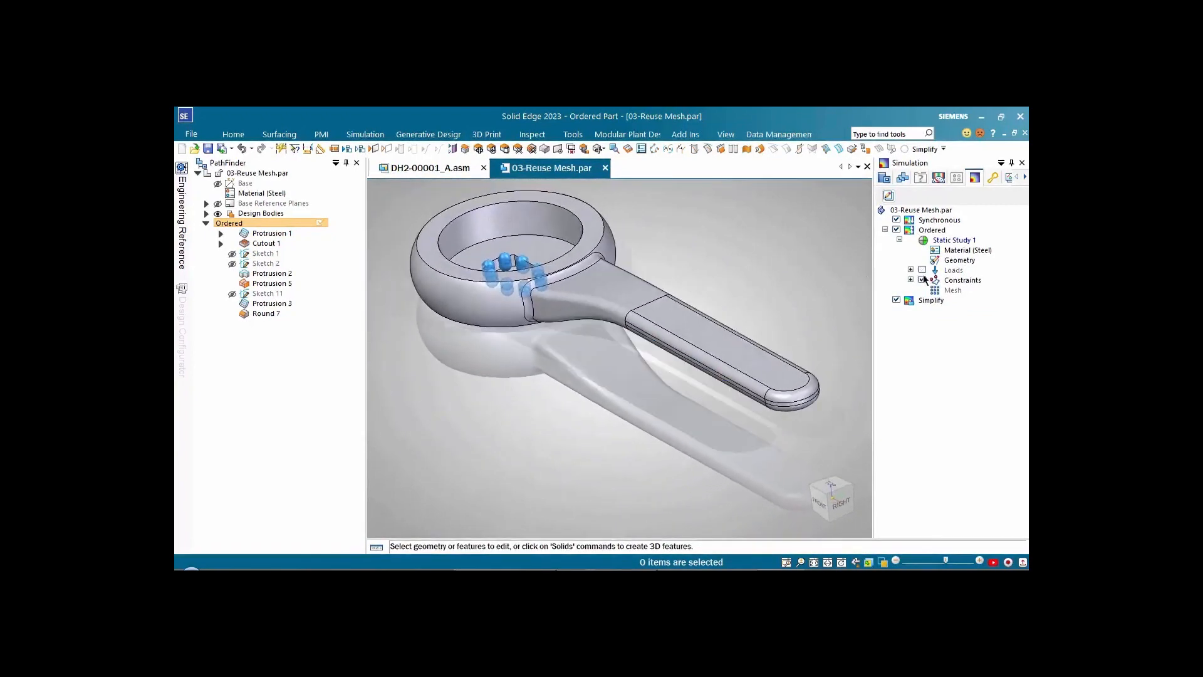
click(923, 280)
click(943, 290)
right_click(939, 291)
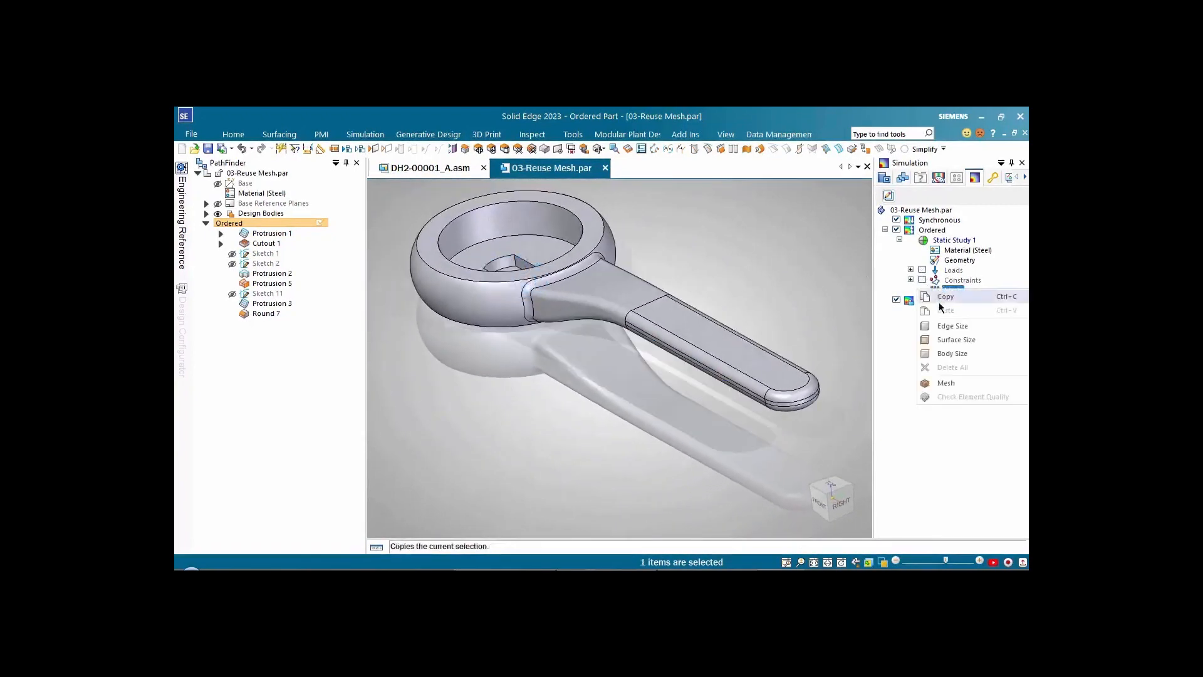
click(945, 384)
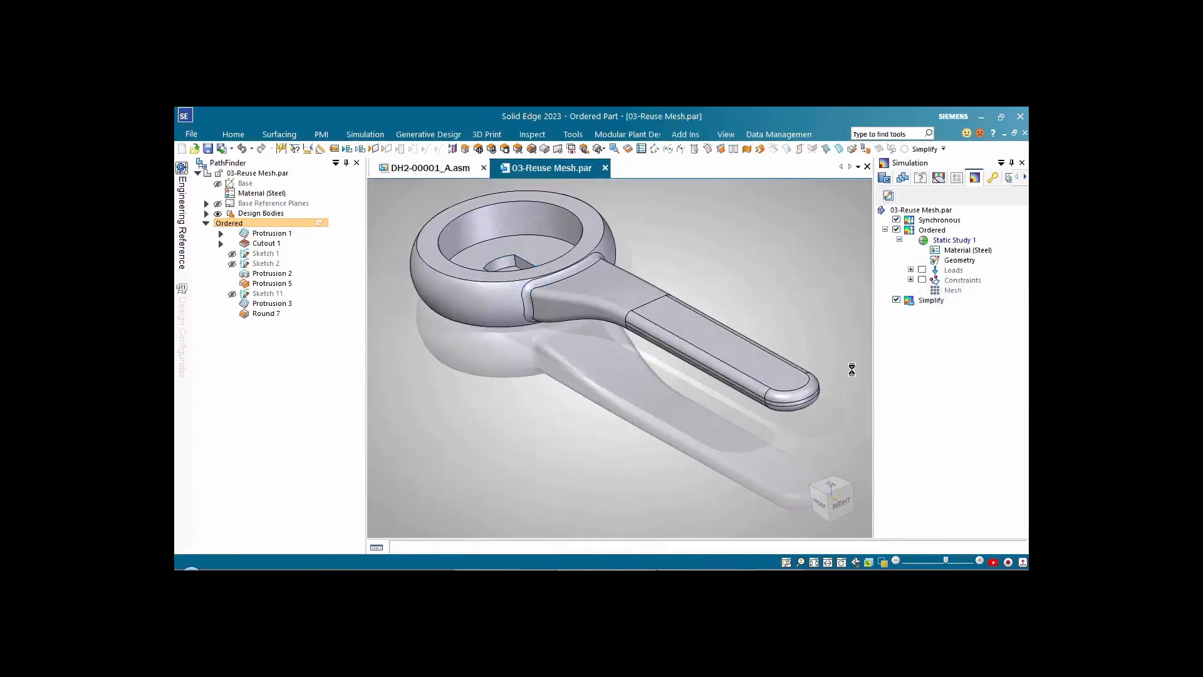
click(532, 394)
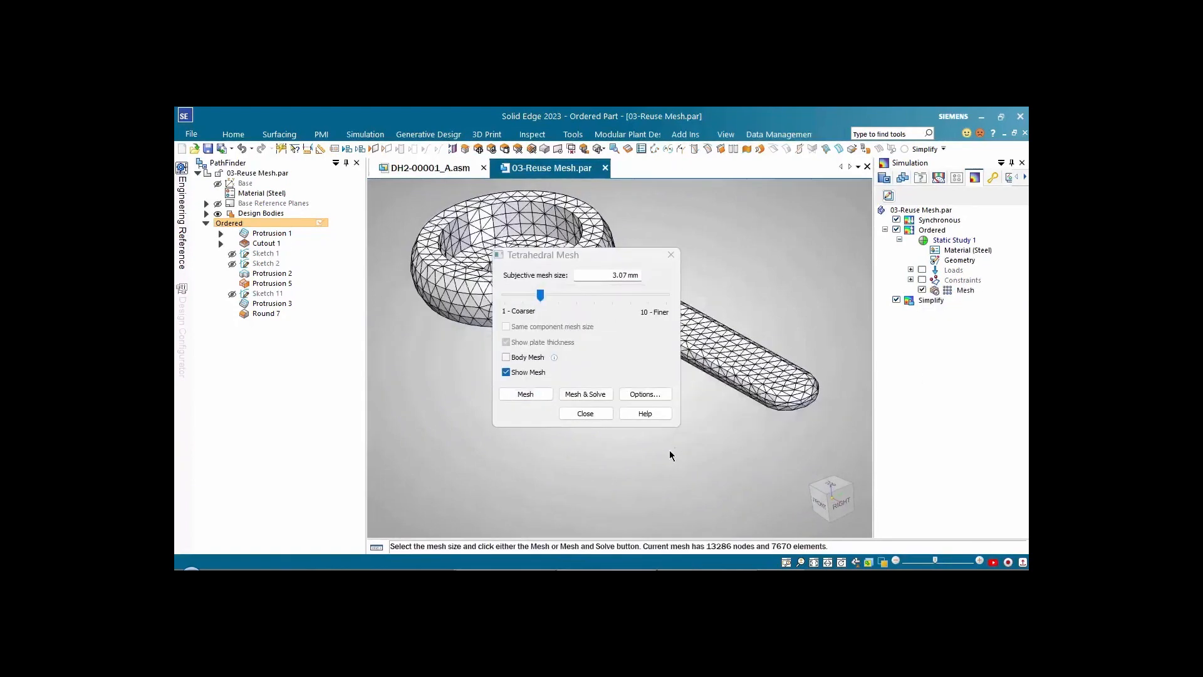
click(603, 394)
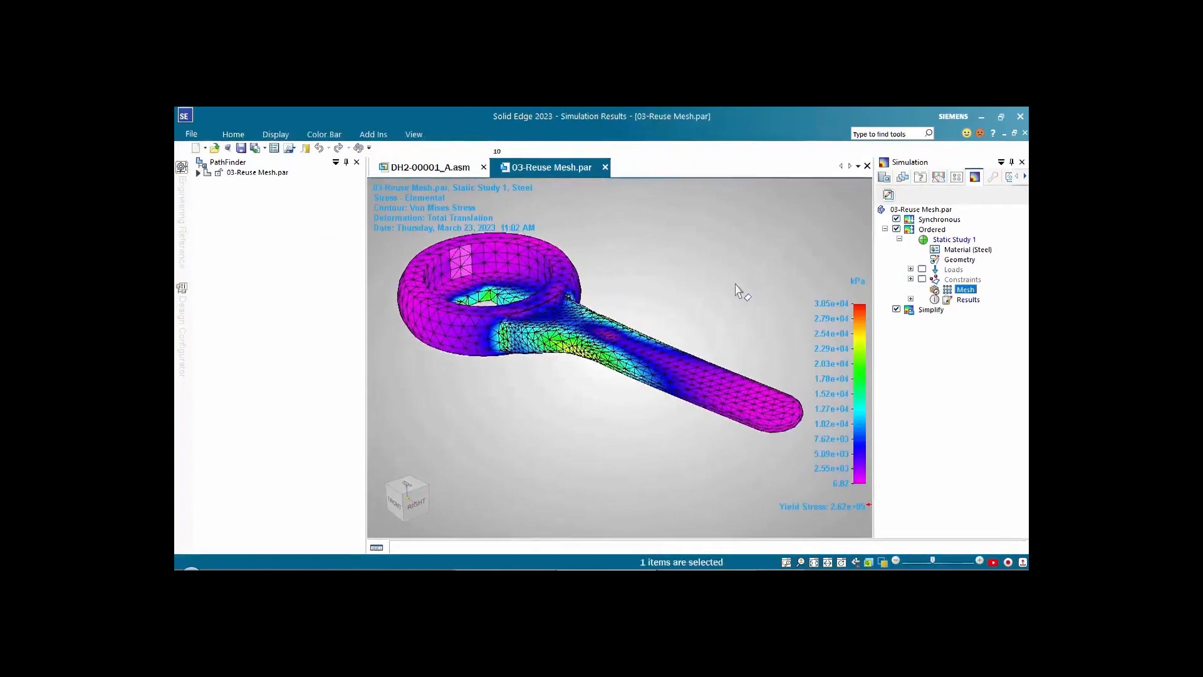
Step: Animate the Von Mises stress results of Static Study 1 in the right and isometric views and close the results
right_click(718, 288)
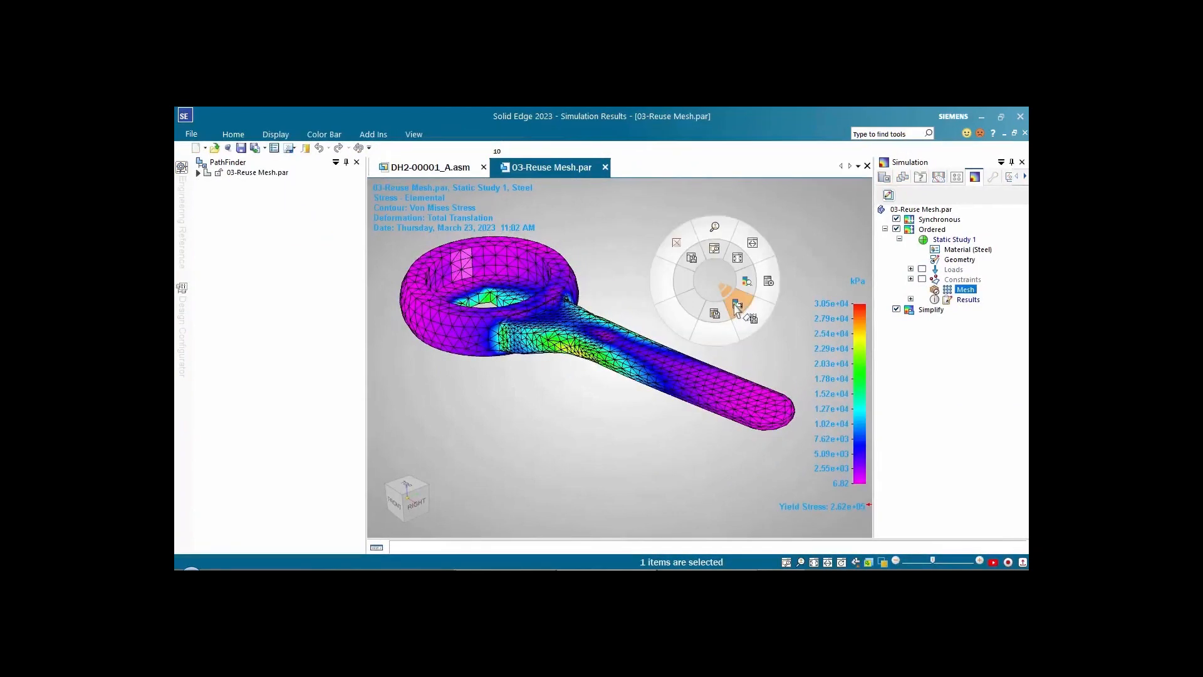
click(739, 303)
key(ctrl+r)
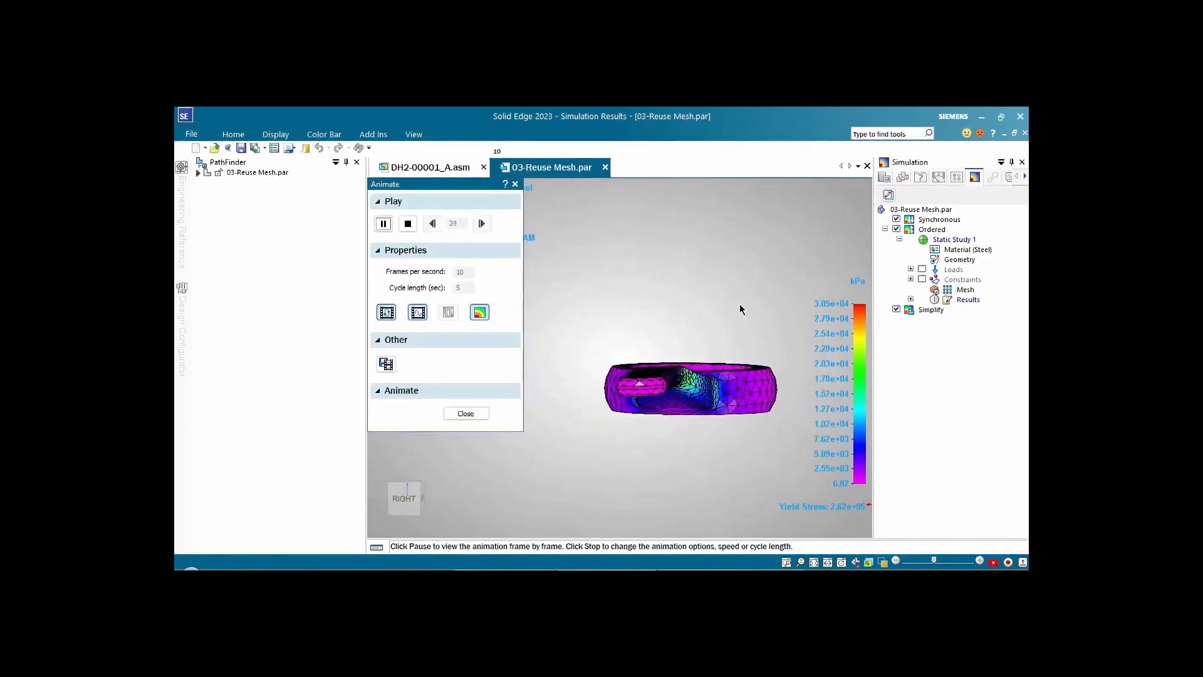
key(ctrl+i)
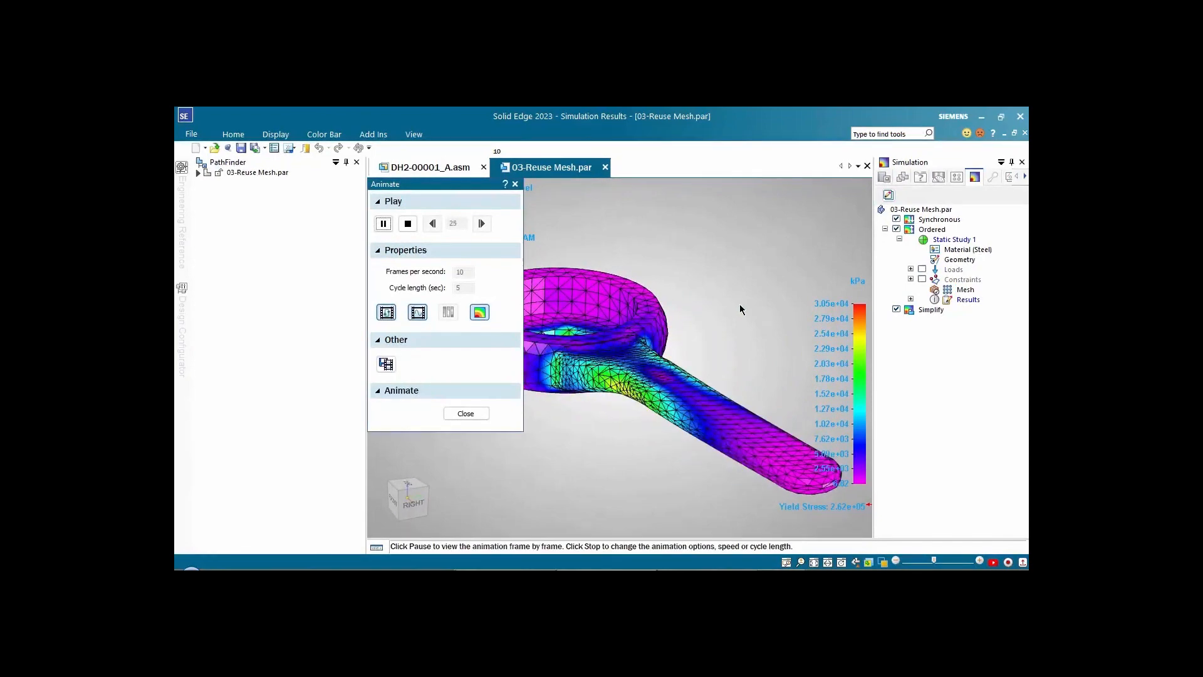
click(465, 413)
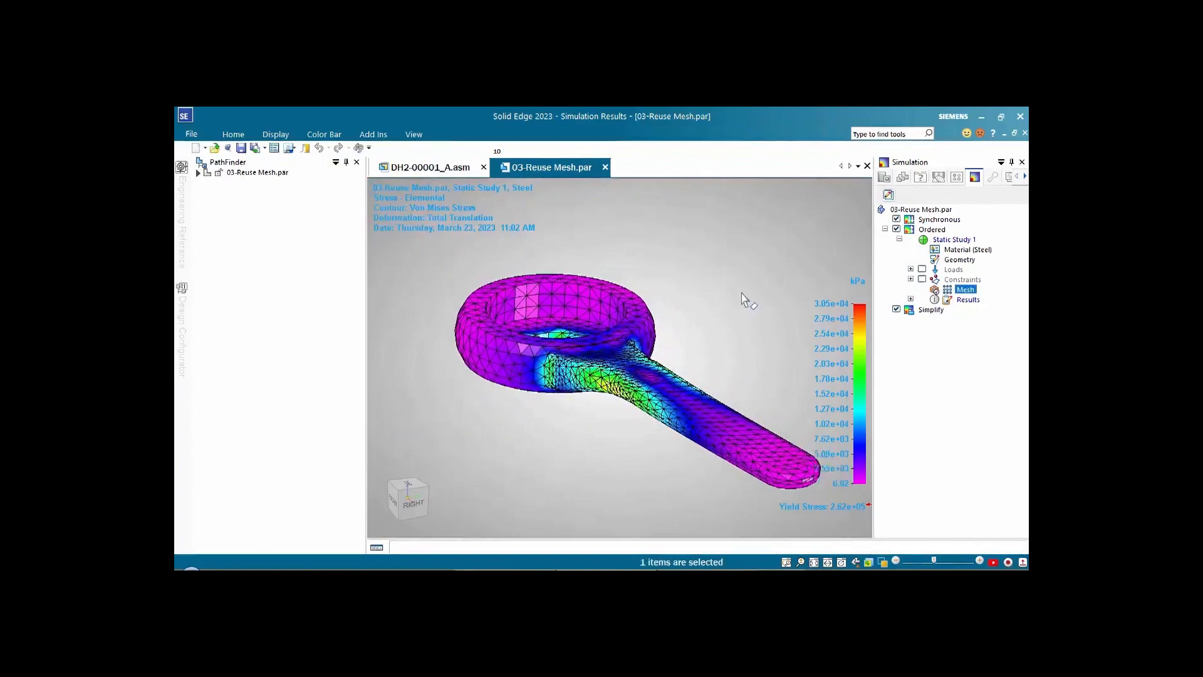
right_click(778, 239)
click(792, 227)
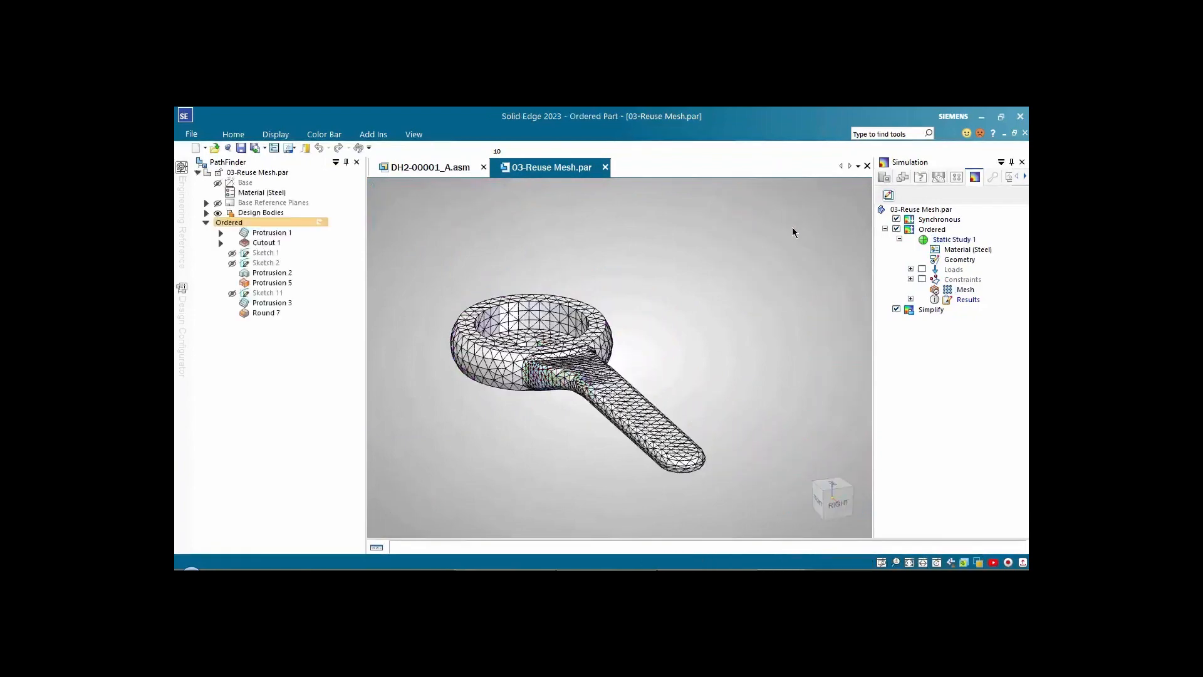
Step: Duplicate Static Study 1 together with its mesh
right_click(954, 241)
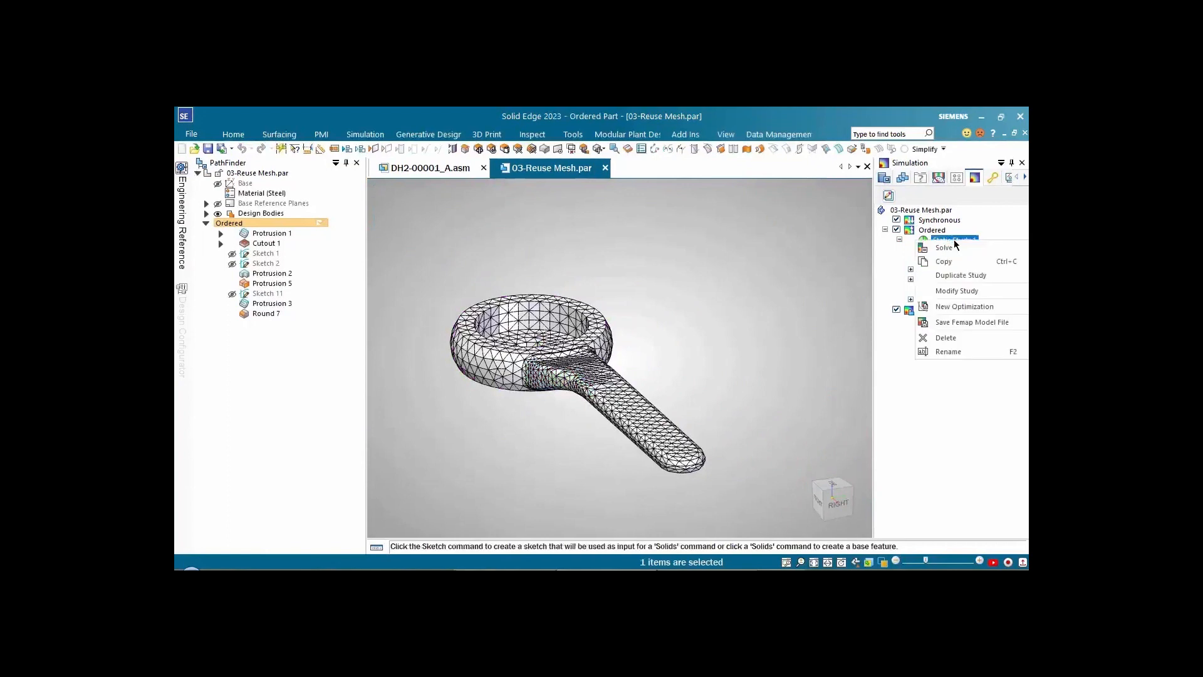
click(951, 273)
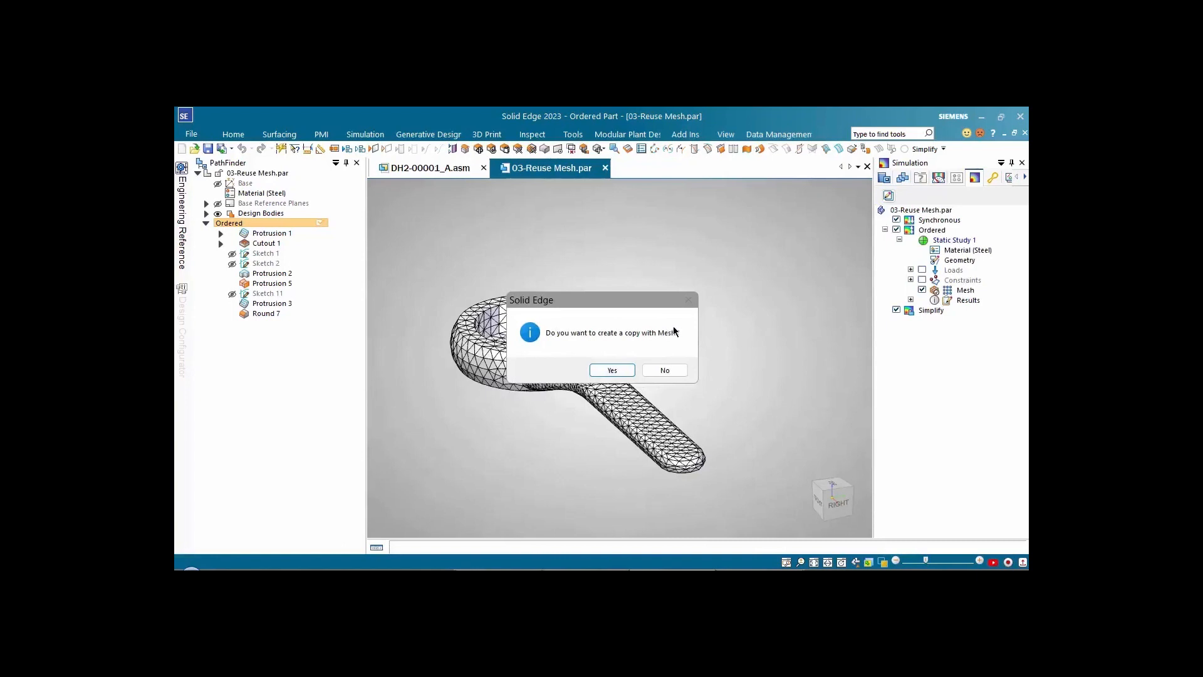
click(612, 370)
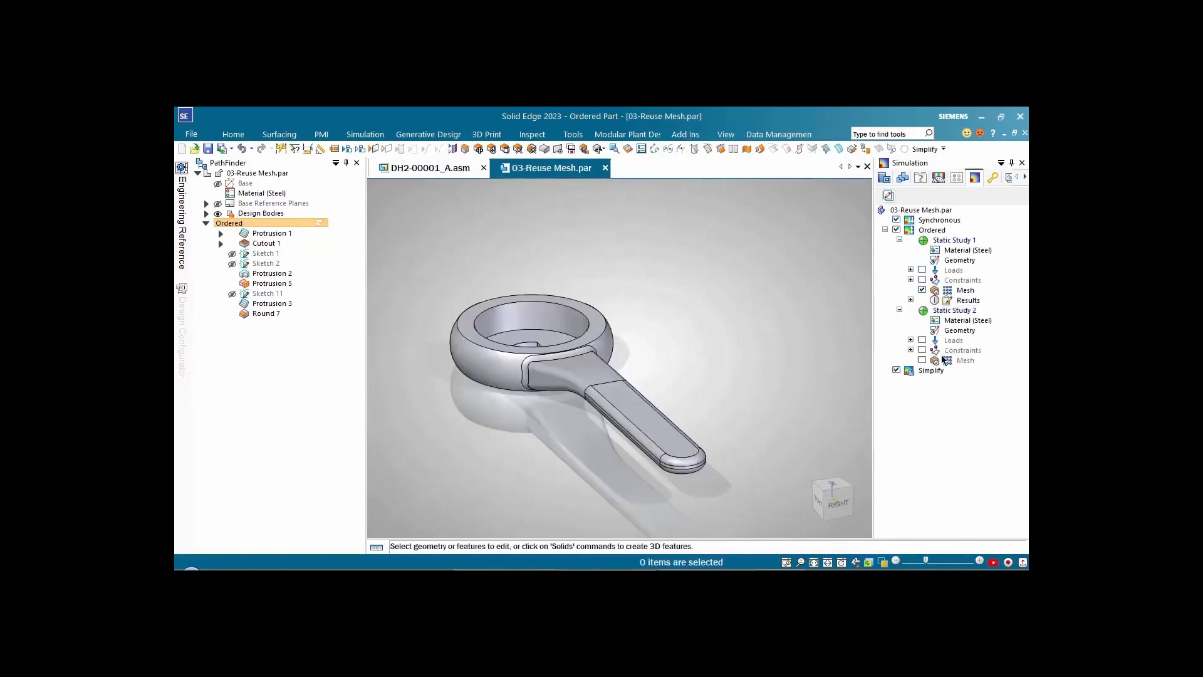
Step: Show Force 1 of Static Study 2 and reorient its direction with the steering wheel, using a 45° rotation
click(911, 339)
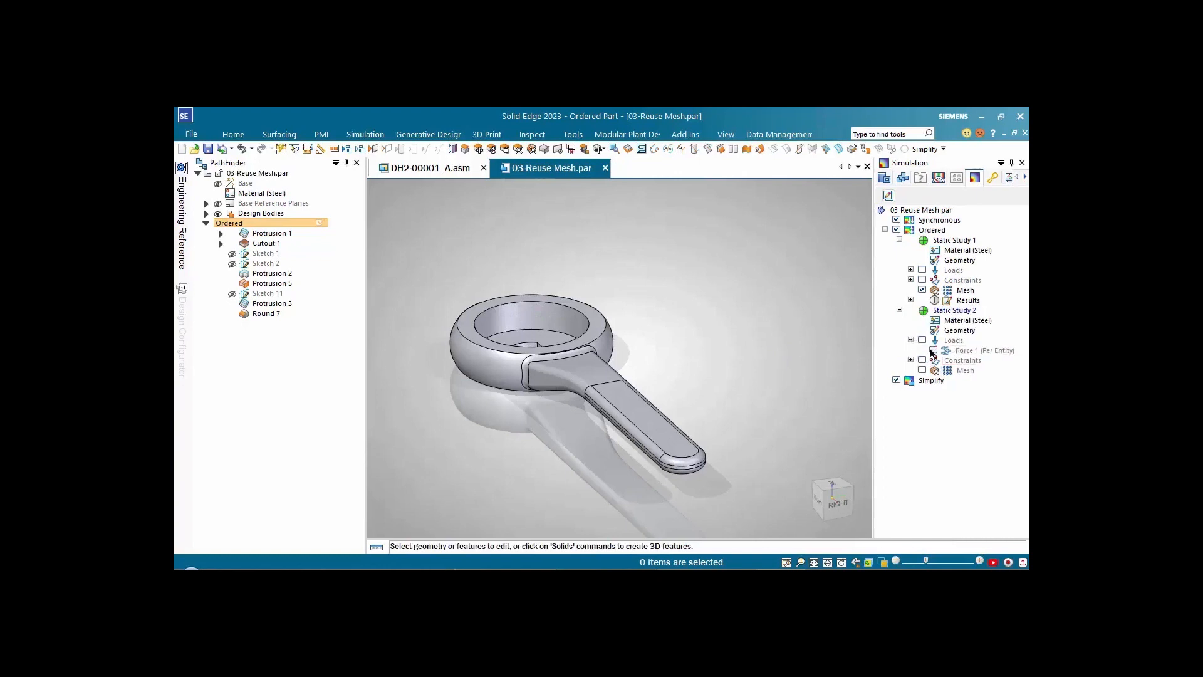
click(933, 350)
click(977, 350)
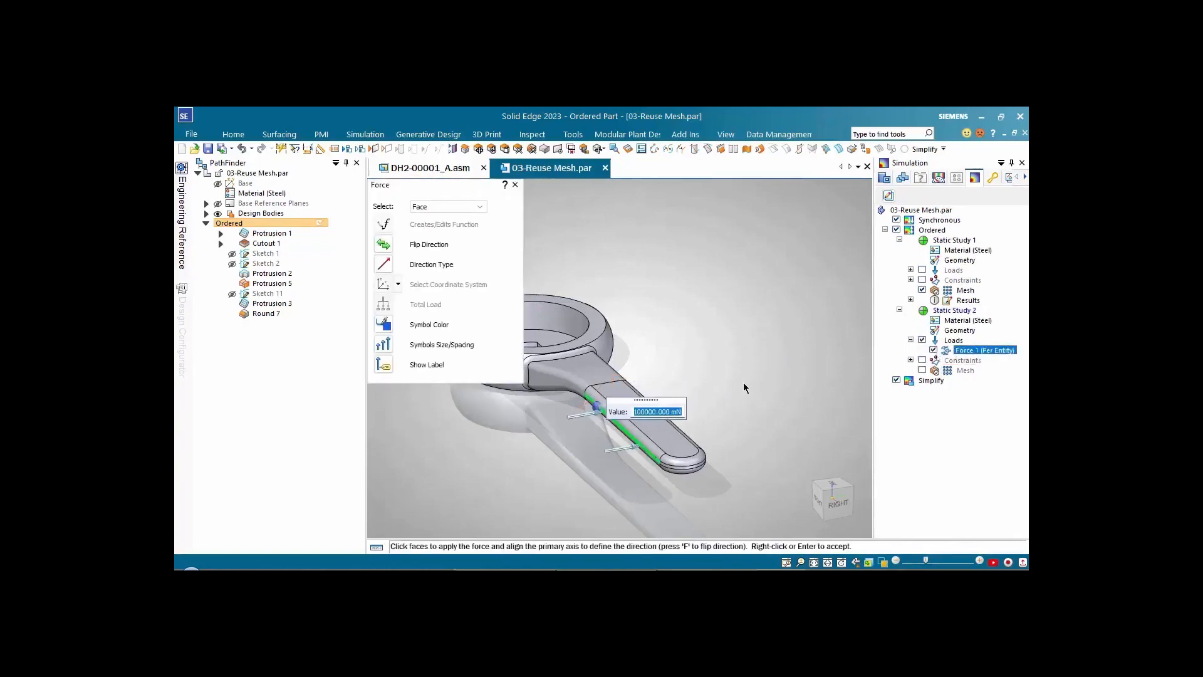
scroll(742, 383, up, 3)
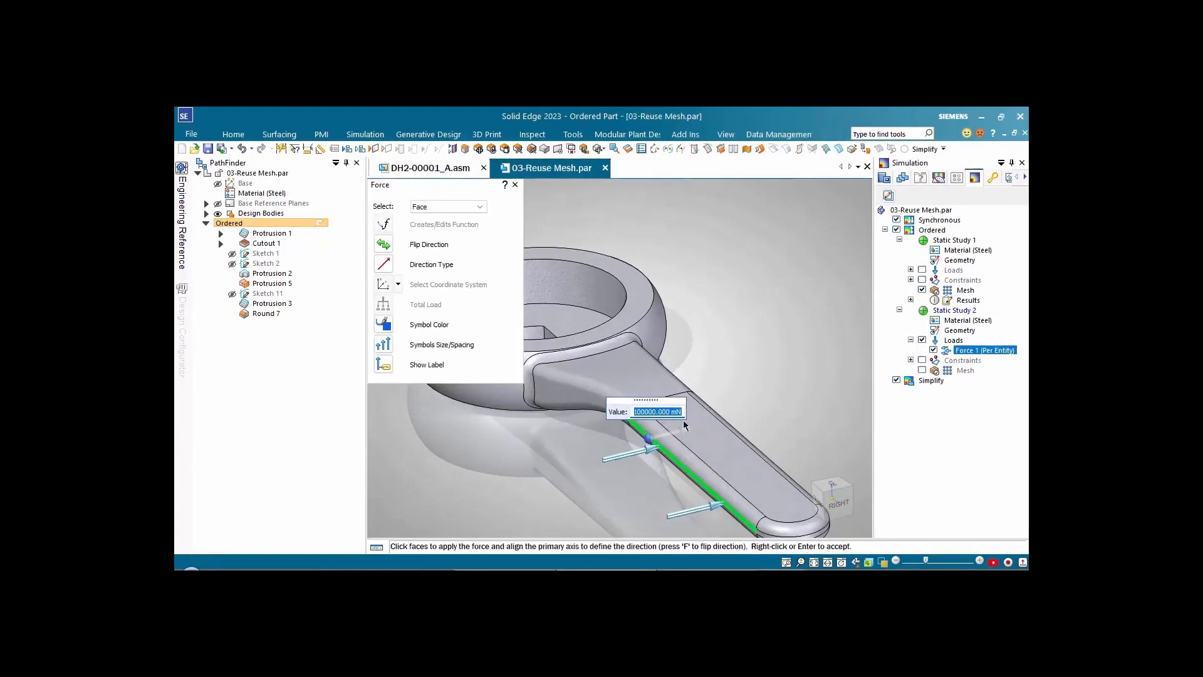
click(649, 441)
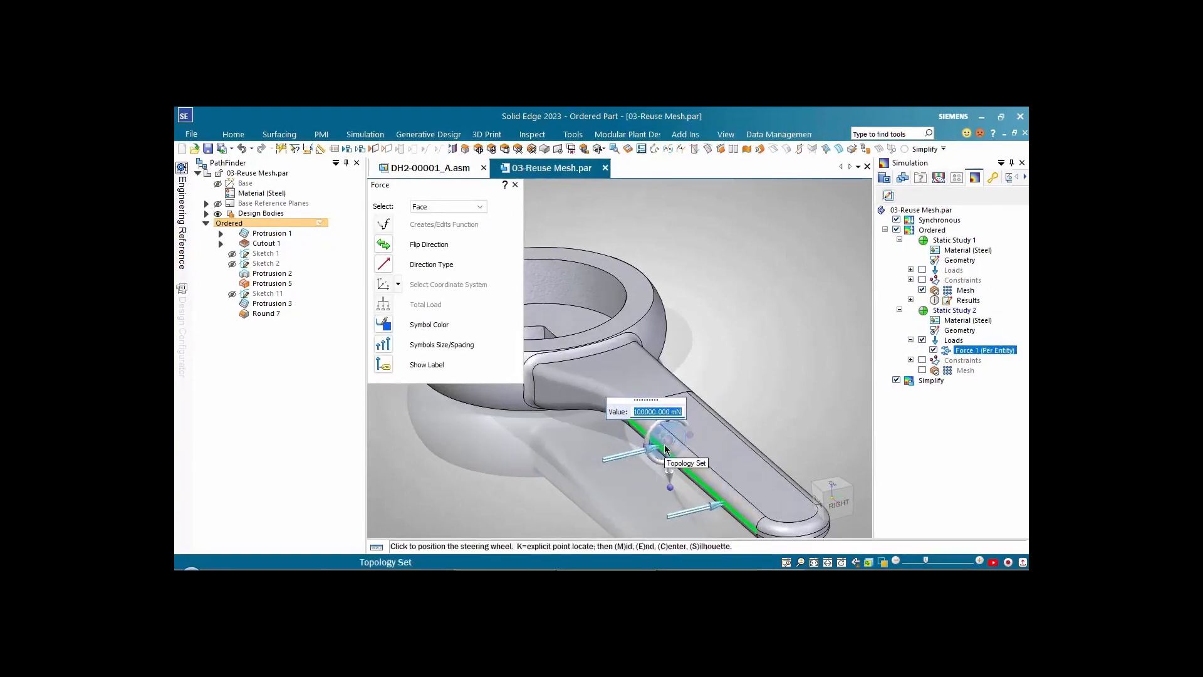
click(664, 445)
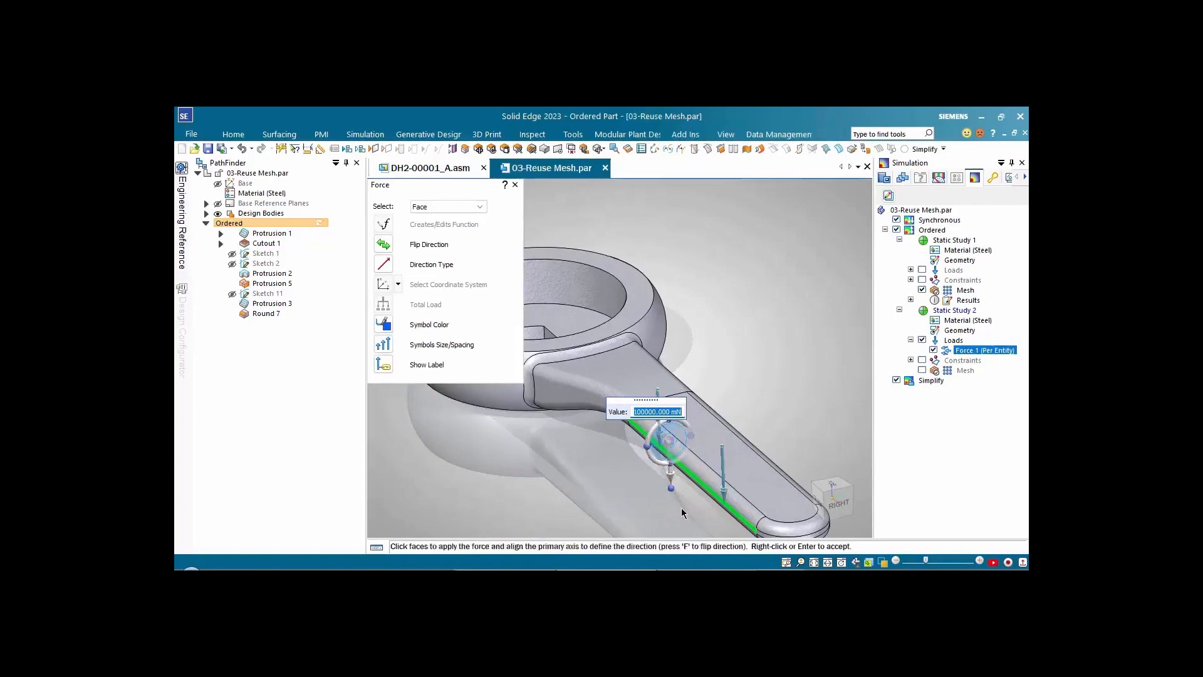
click(671, 489)
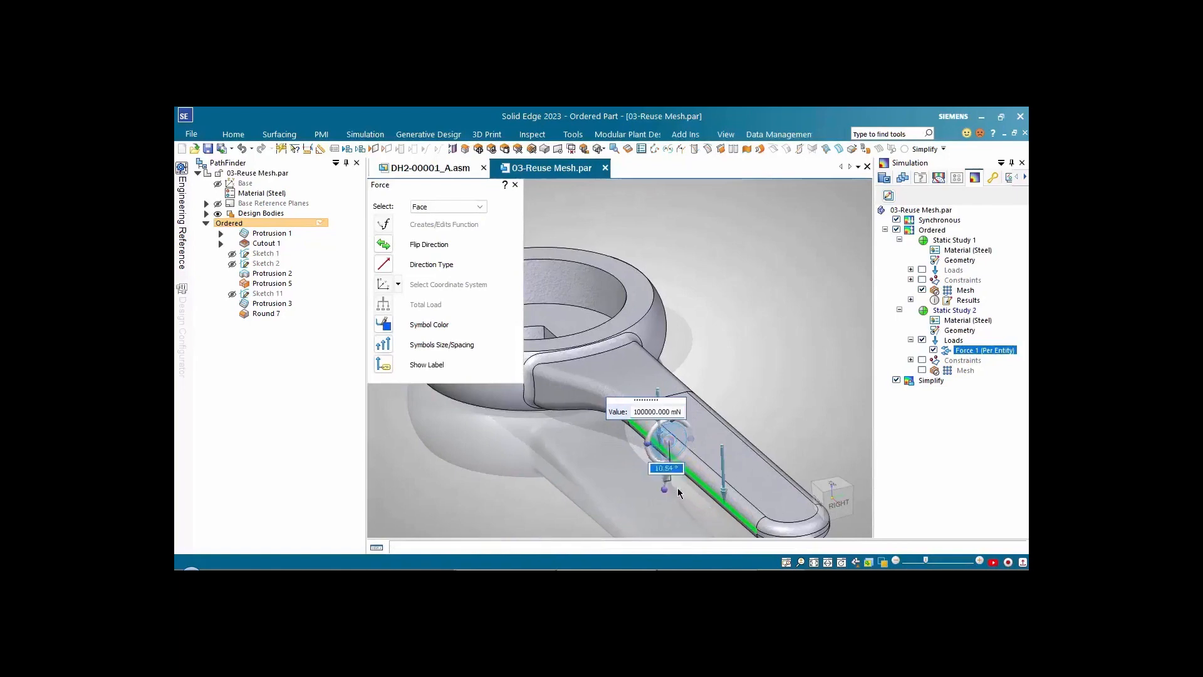
text(4)
click(709, 460)
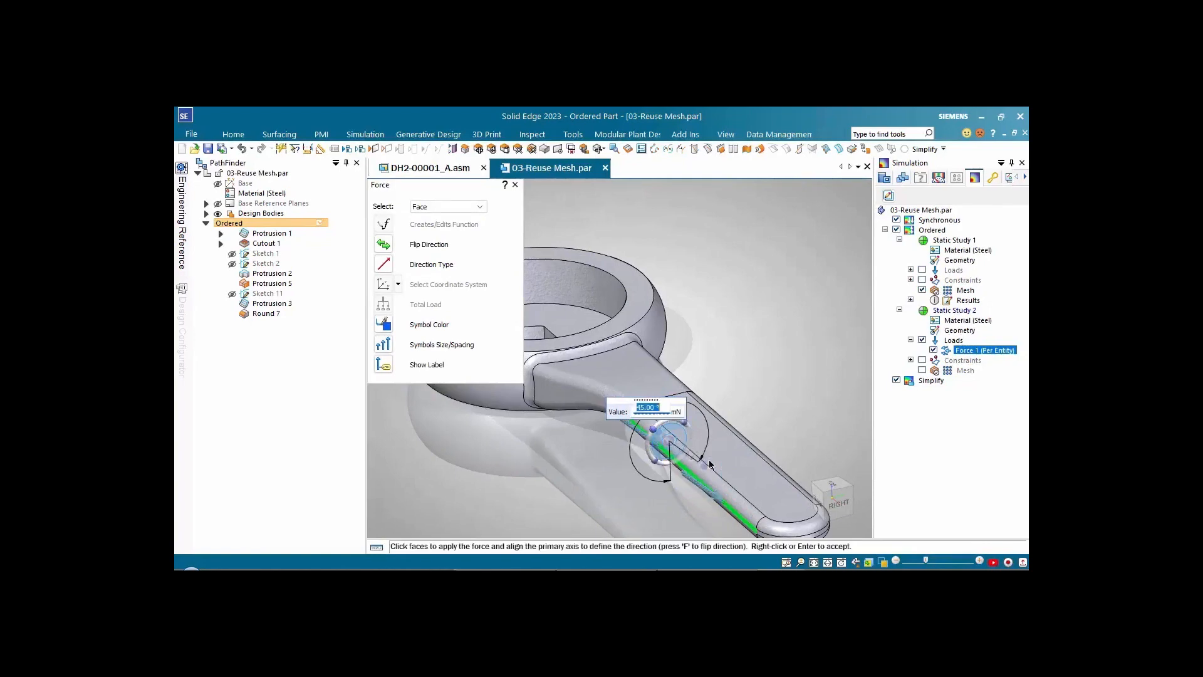
right_click(790, 348)
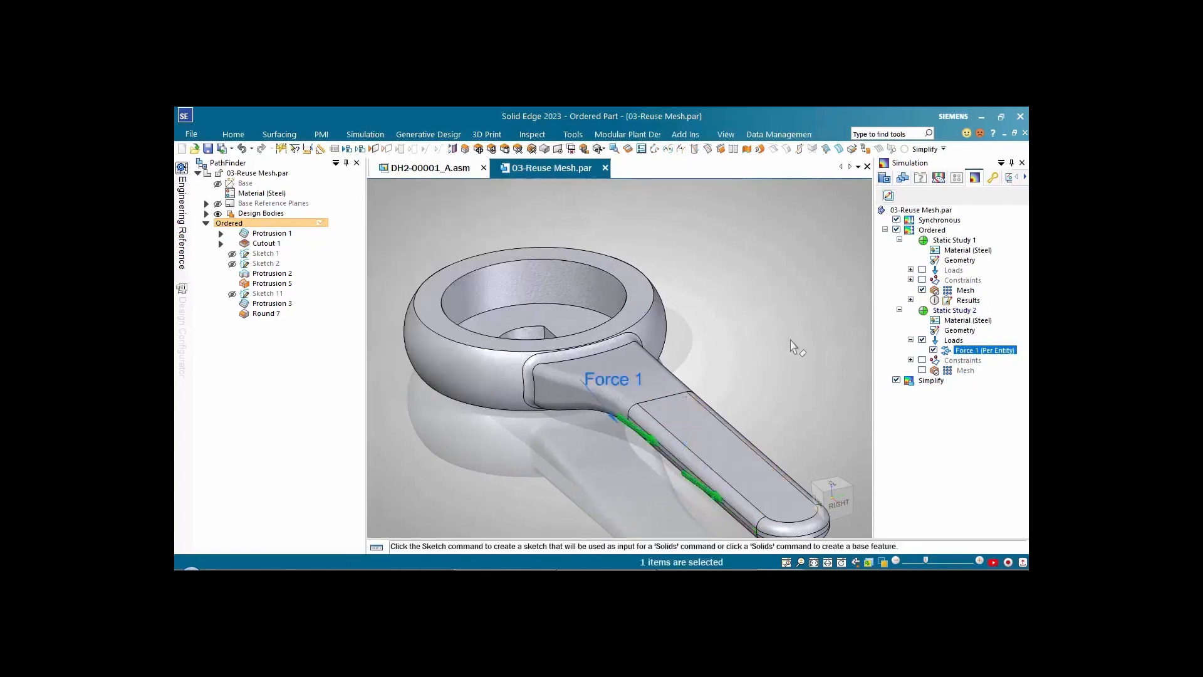
Step: Solve Static Study 2 with the copied mesh
right_click(956, 311)
click(985, 318)
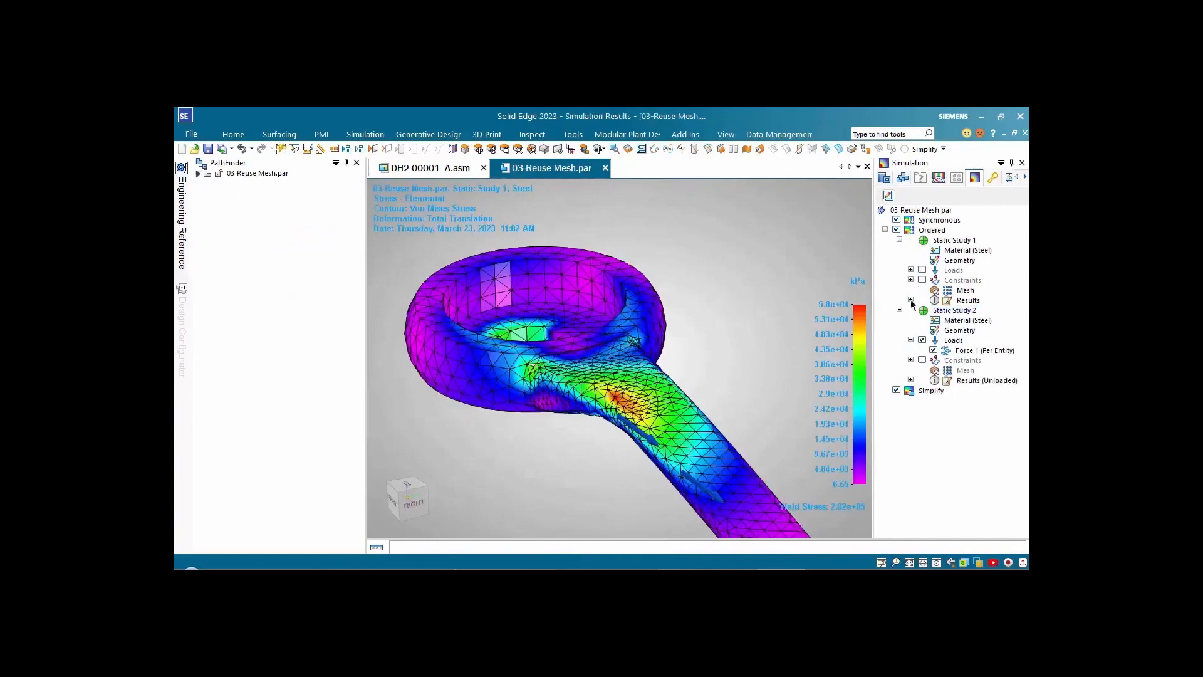
scroll(783, 247, down, 1)
middle_drag(783, 246, 847, 318)
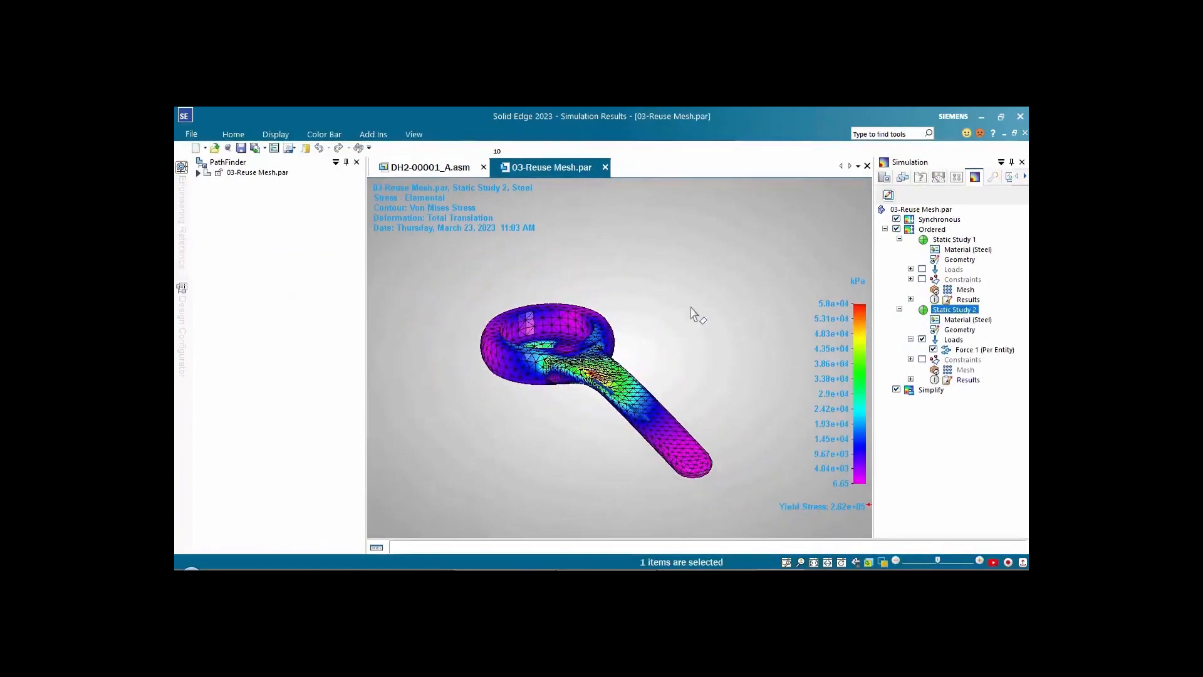
Step: Animate the stress results of Static Study 2, examine the deformation from several views, and close the animation
right_drag(690, 307, 722, 334)
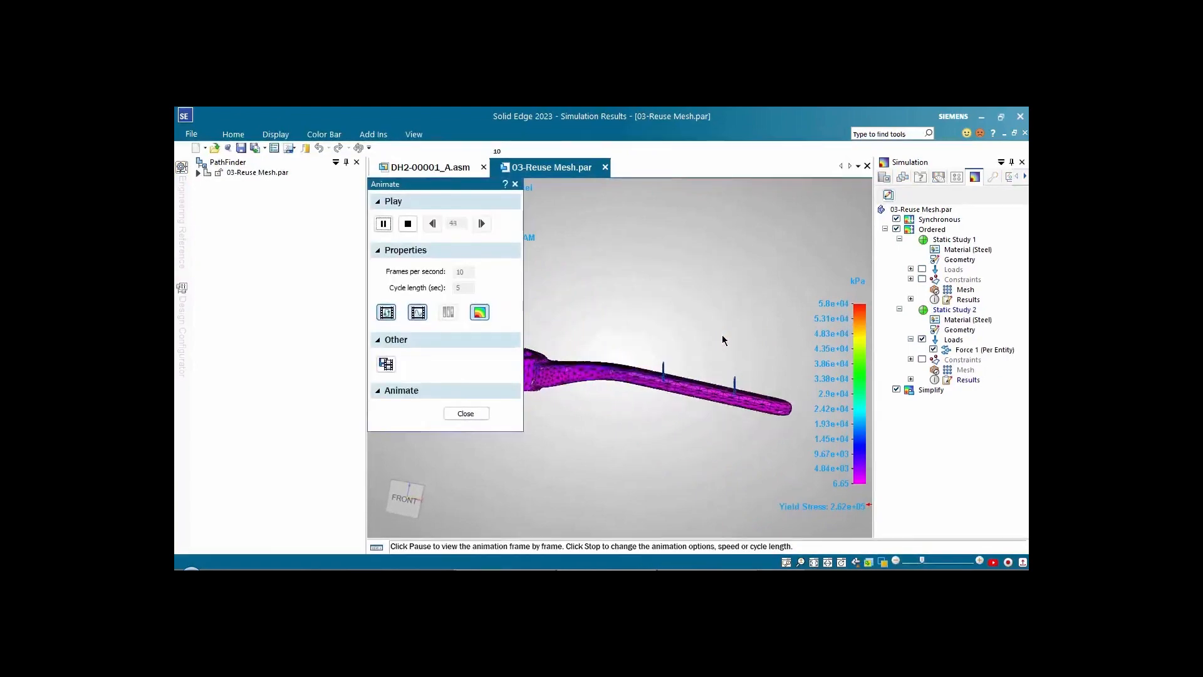
key(ctrl+r)
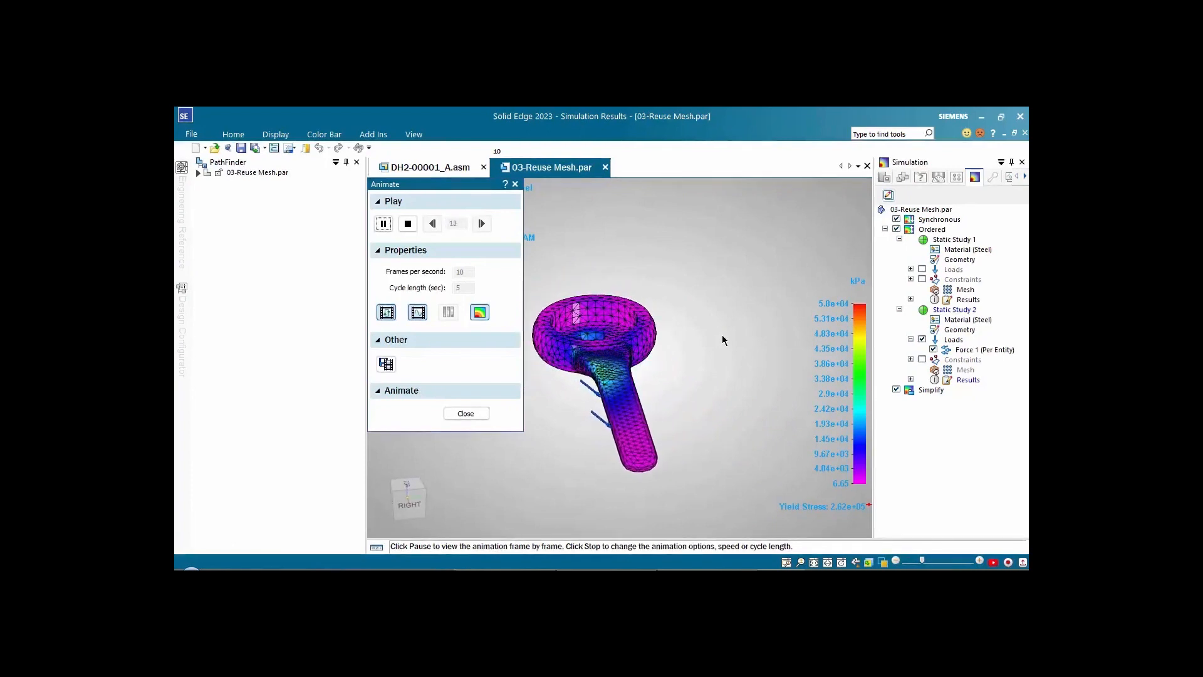
click(466, 413)
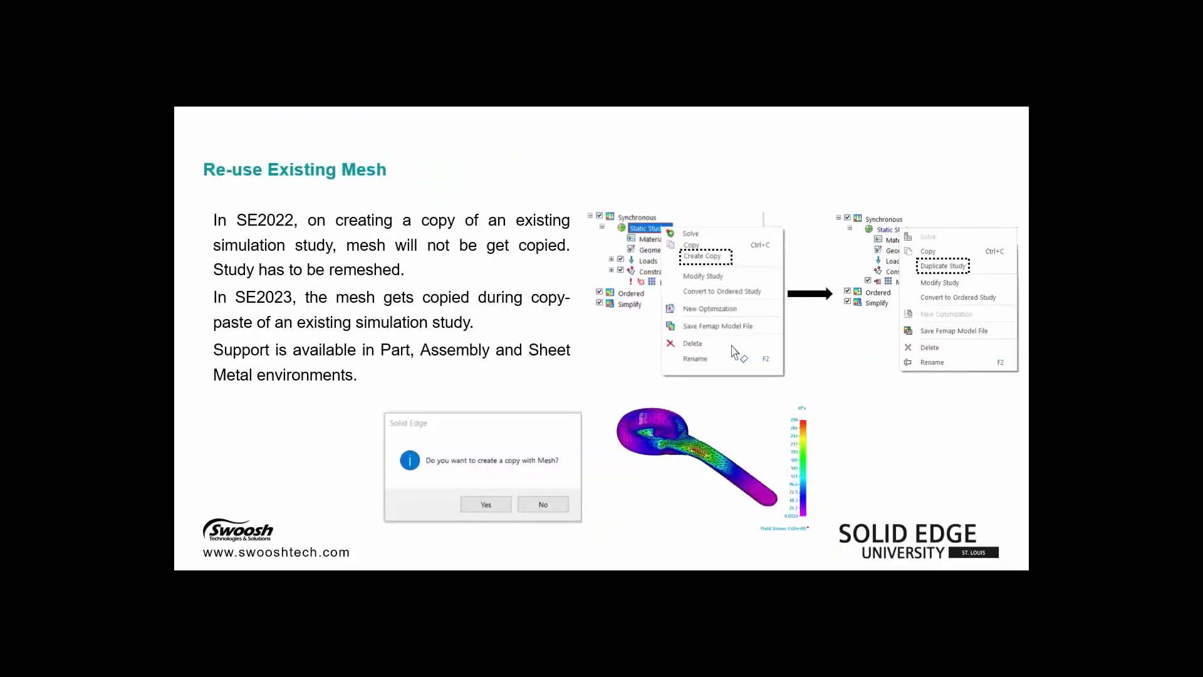
key(Right)
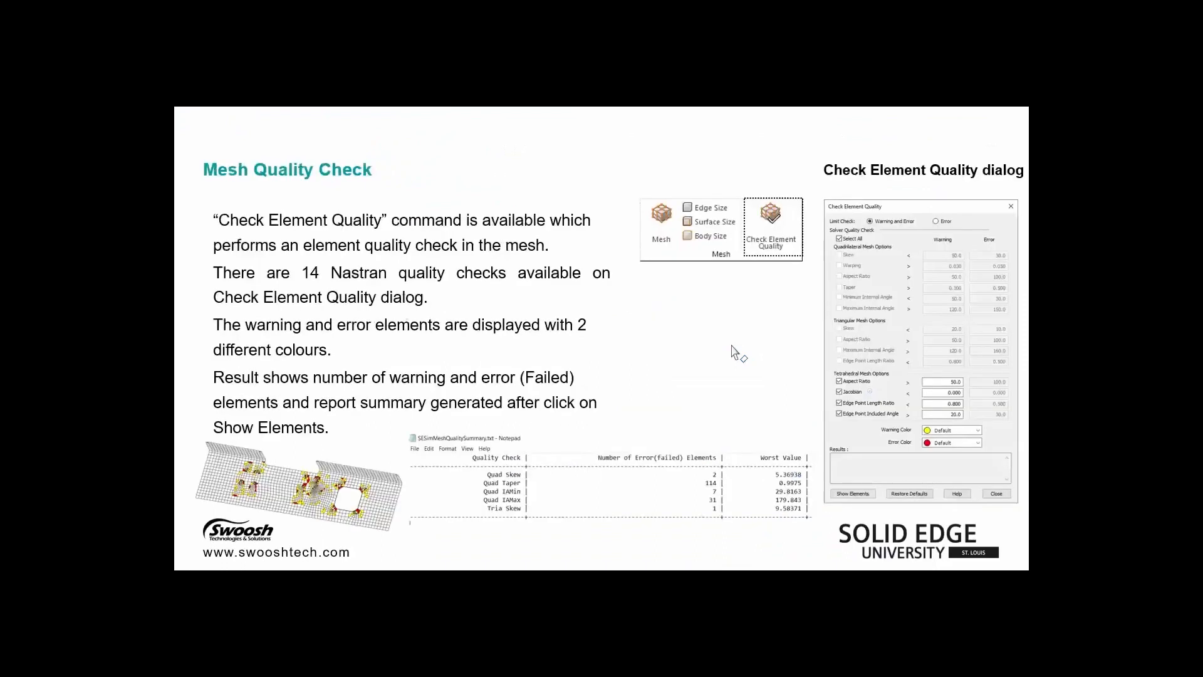
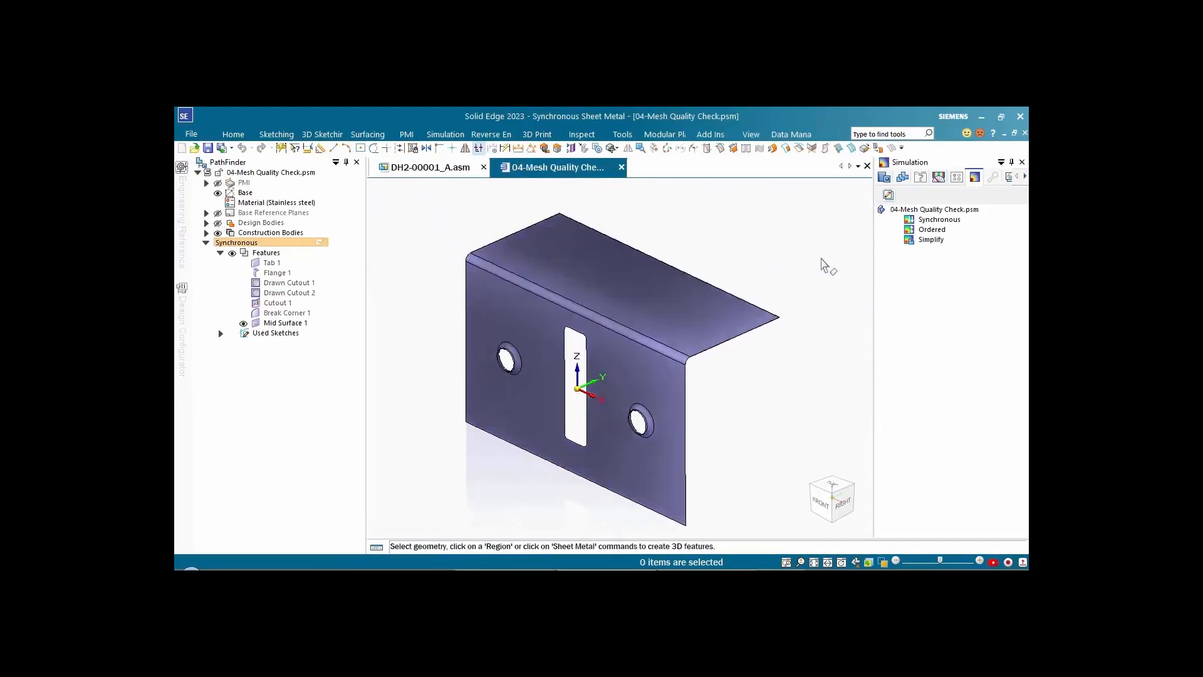
Step: Create a Linear Static study with a Surface mesh in the Synchronous environment, using the sheet metal part's mid-surface as its geometry
right_click(928, 223)
click(954, 243)
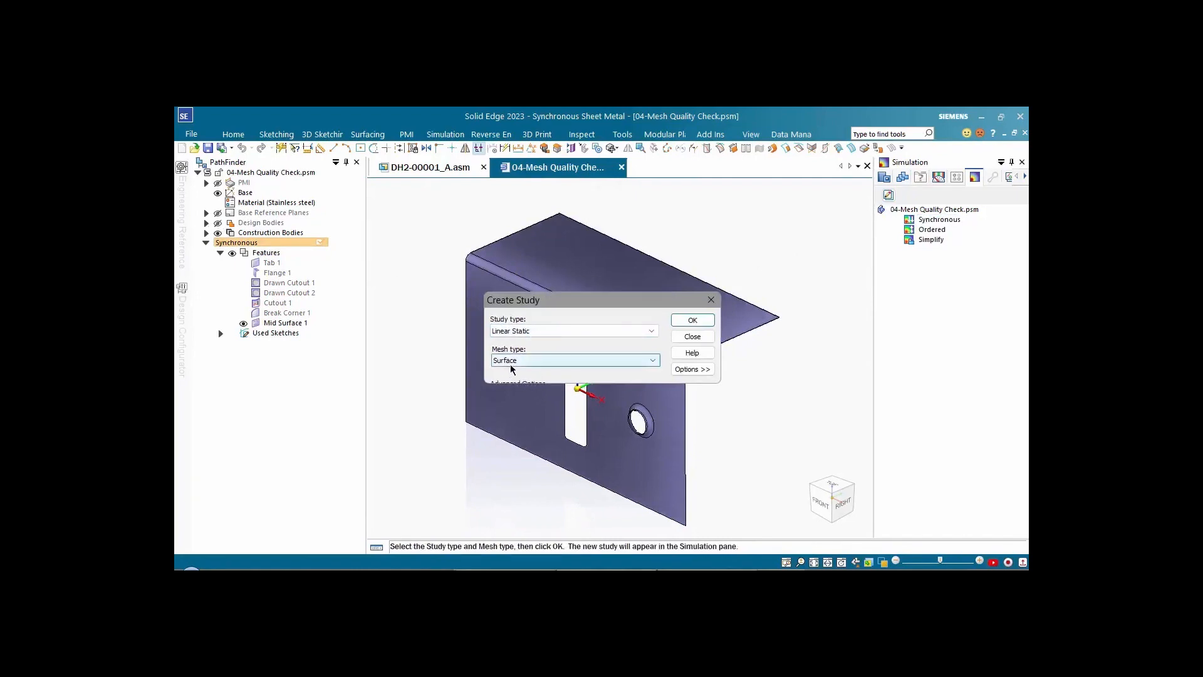
click(692, 319)
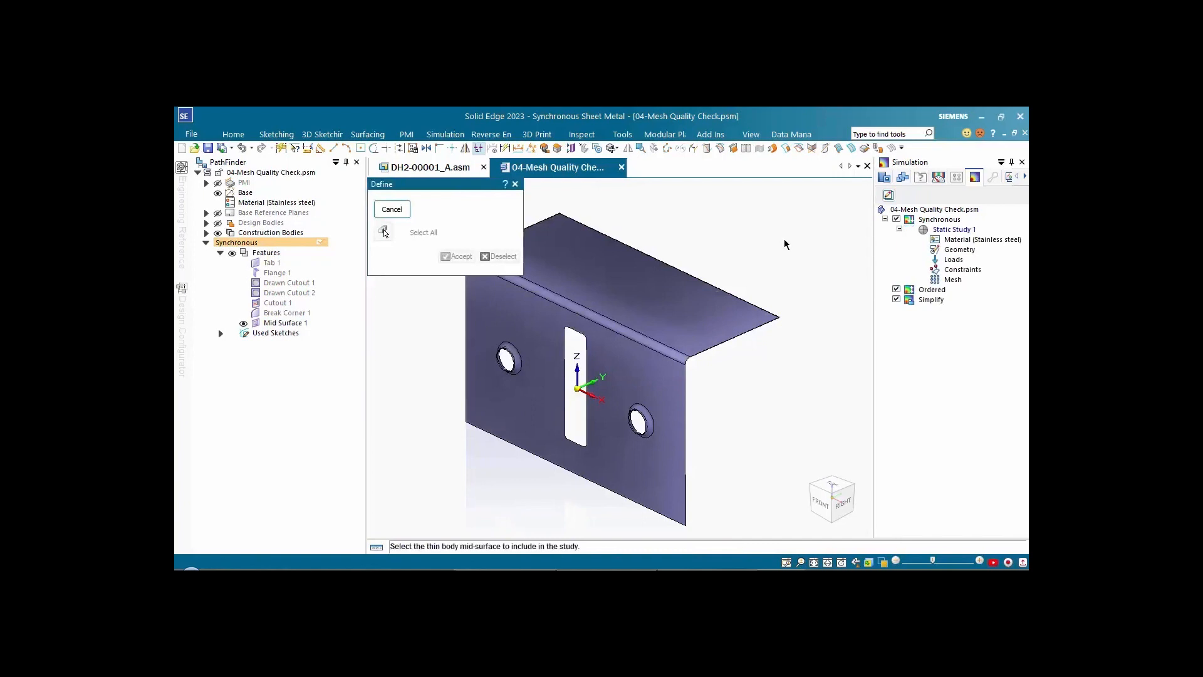
click(705, 301)
right_click(777, 243)
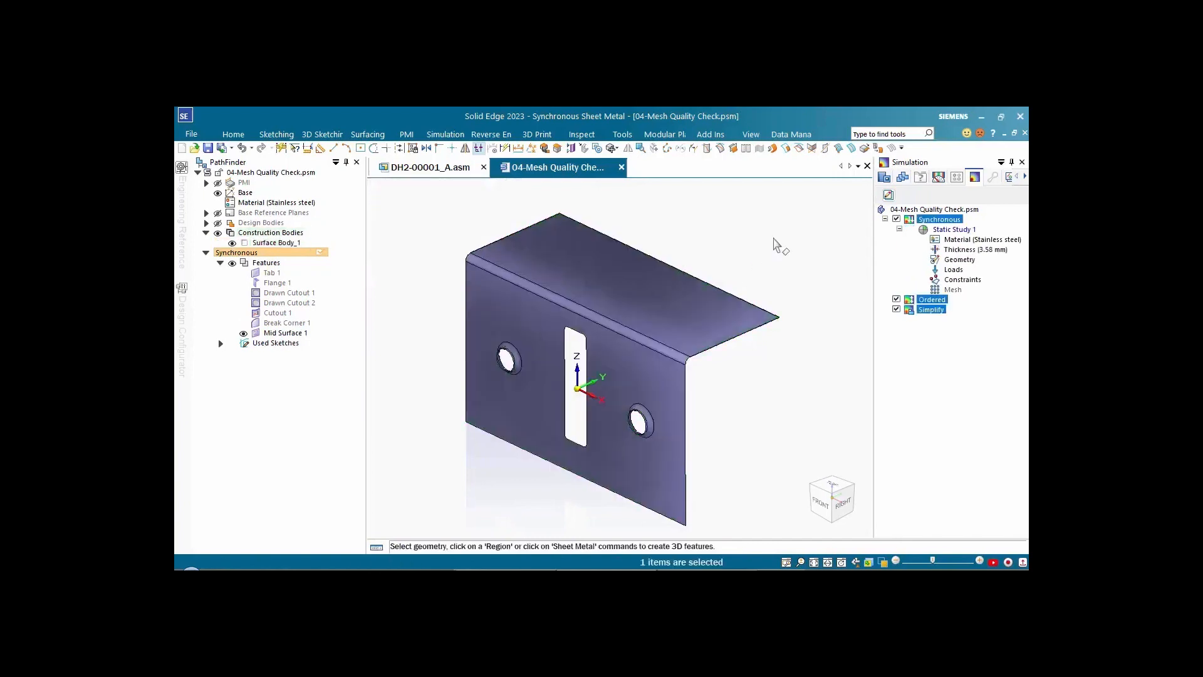
click(779, 236)
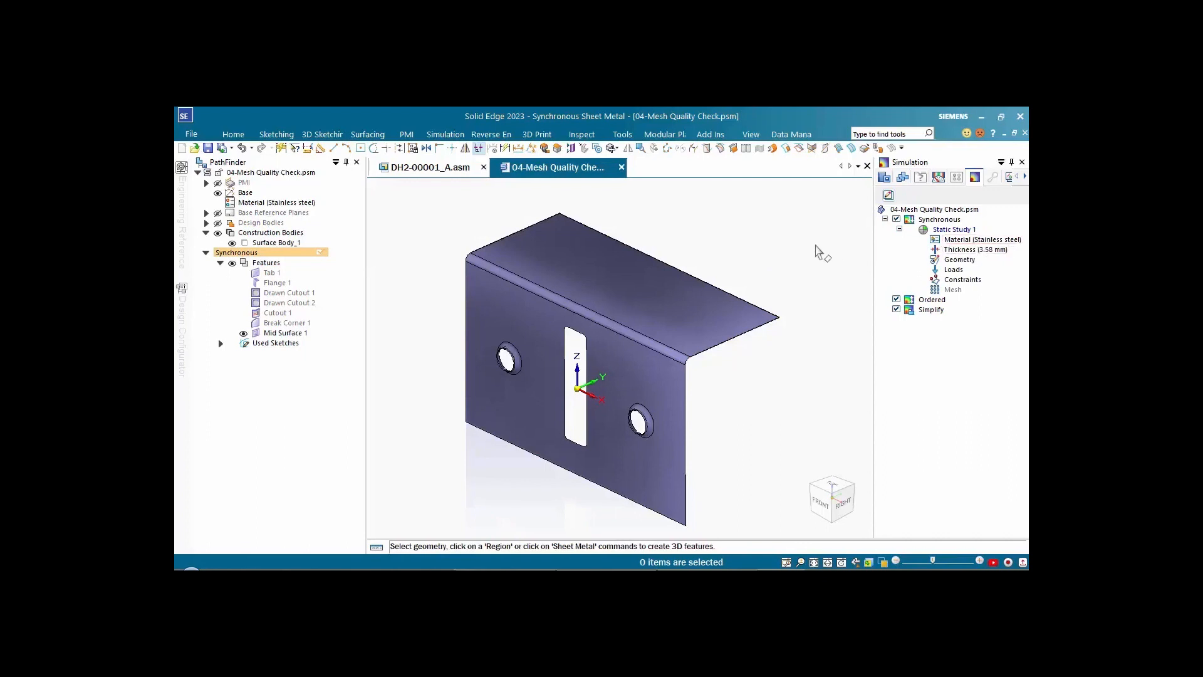
Step: Mesh the mid-surface with a subjective mesh size of 9.66 mm and close the mesh settings
right_click(932, 292)
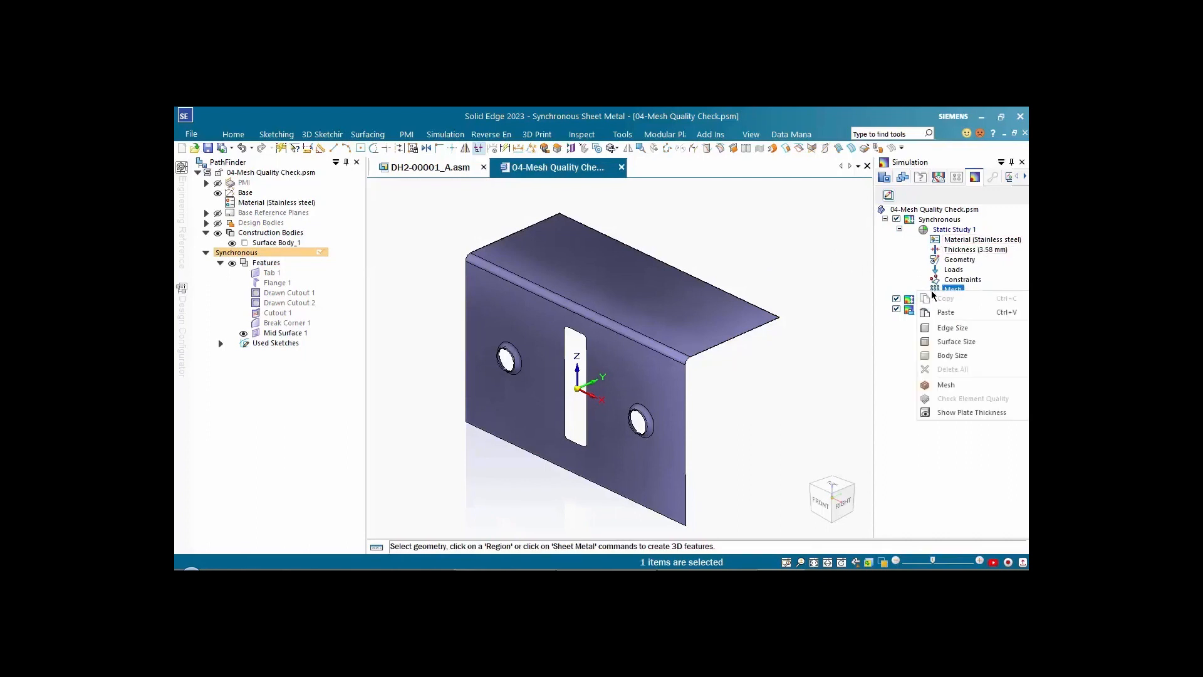
click(928, 384)
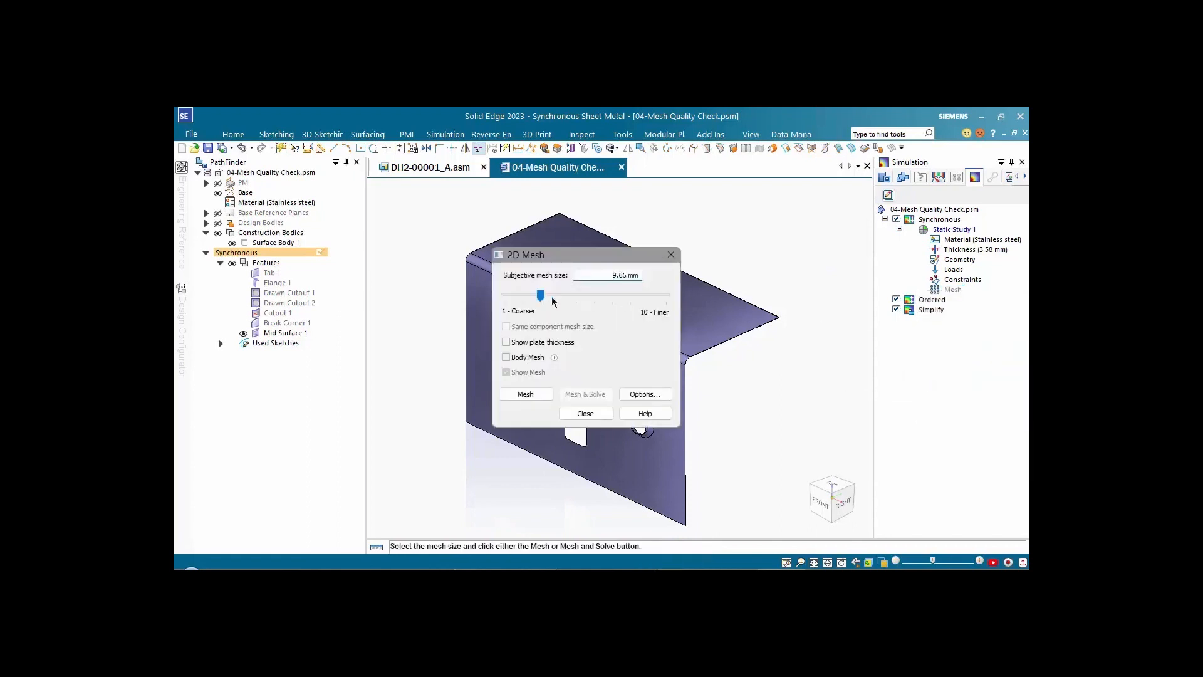
click(535, 394)
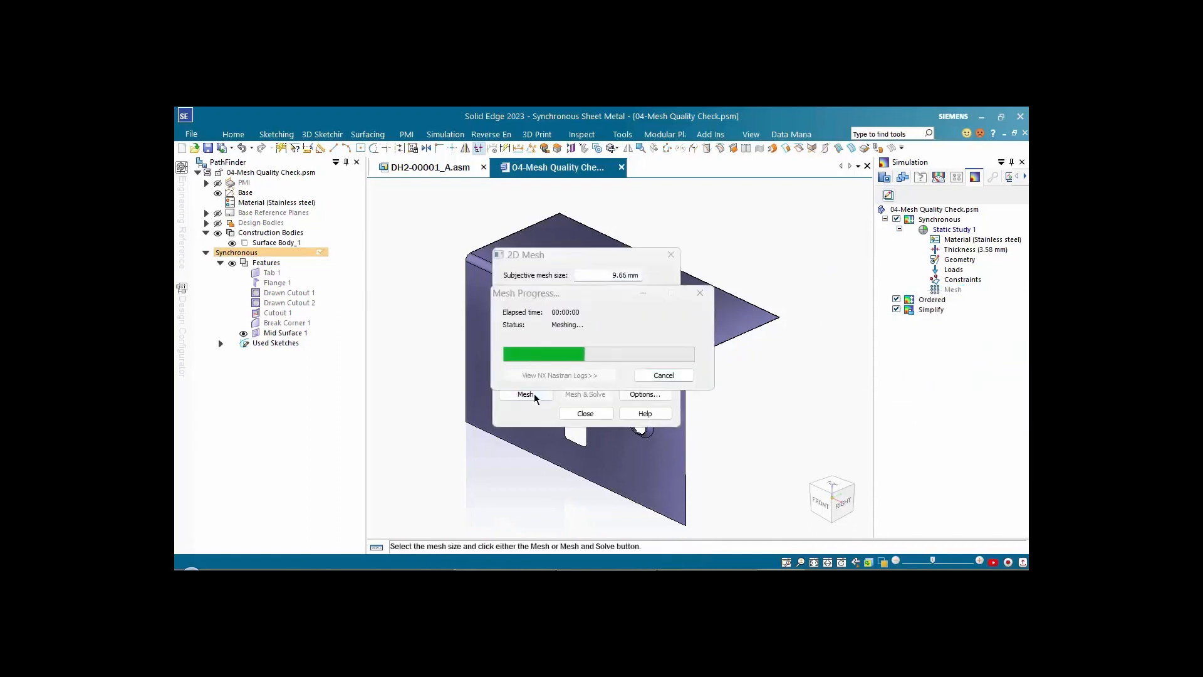
click(585, 414)
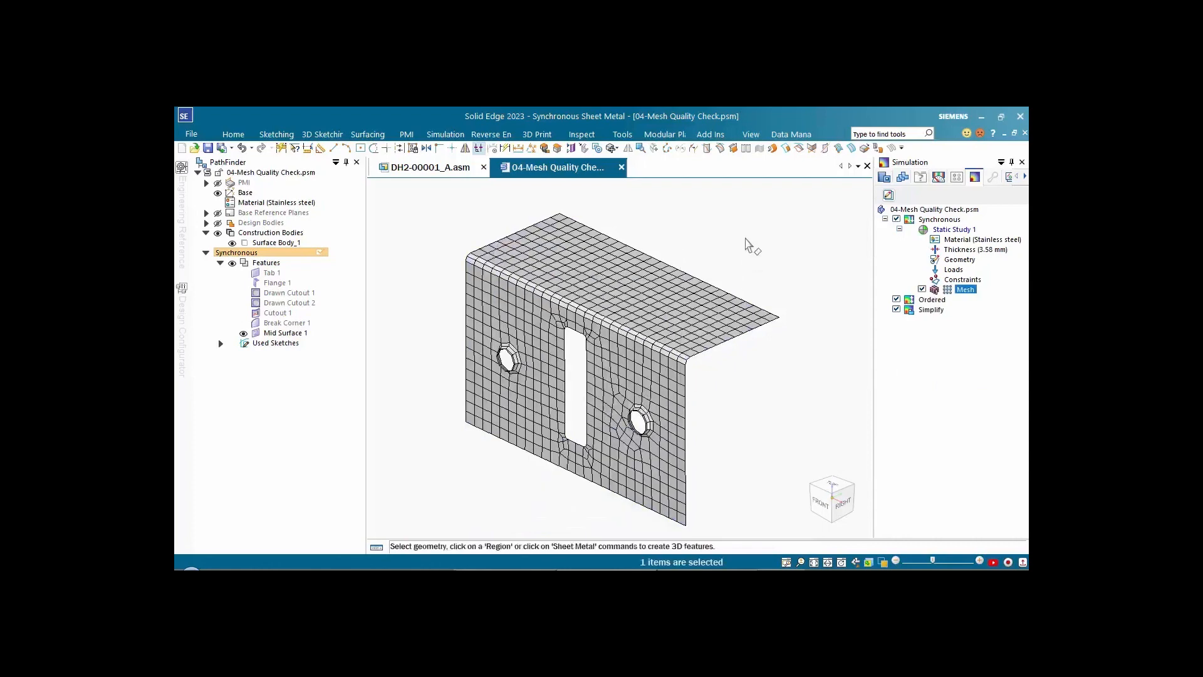
Step: Open the element quality check for the mesh and set its limit check to Warning and Error
click(442, 134)
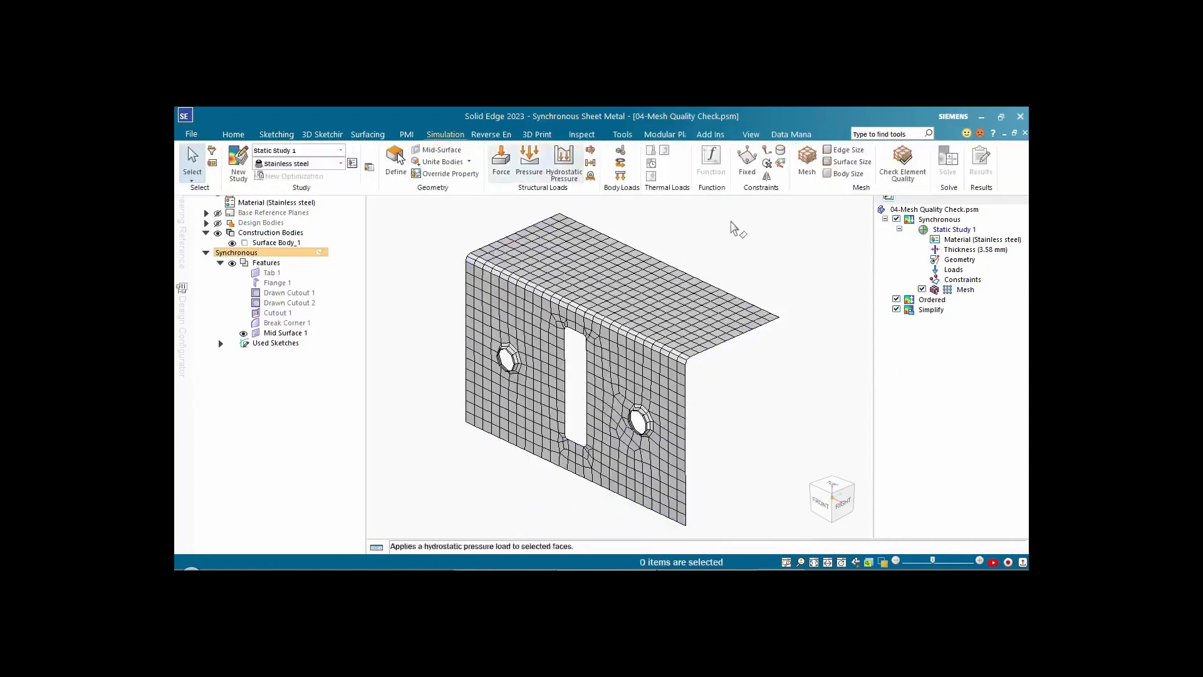
click(904, 162)
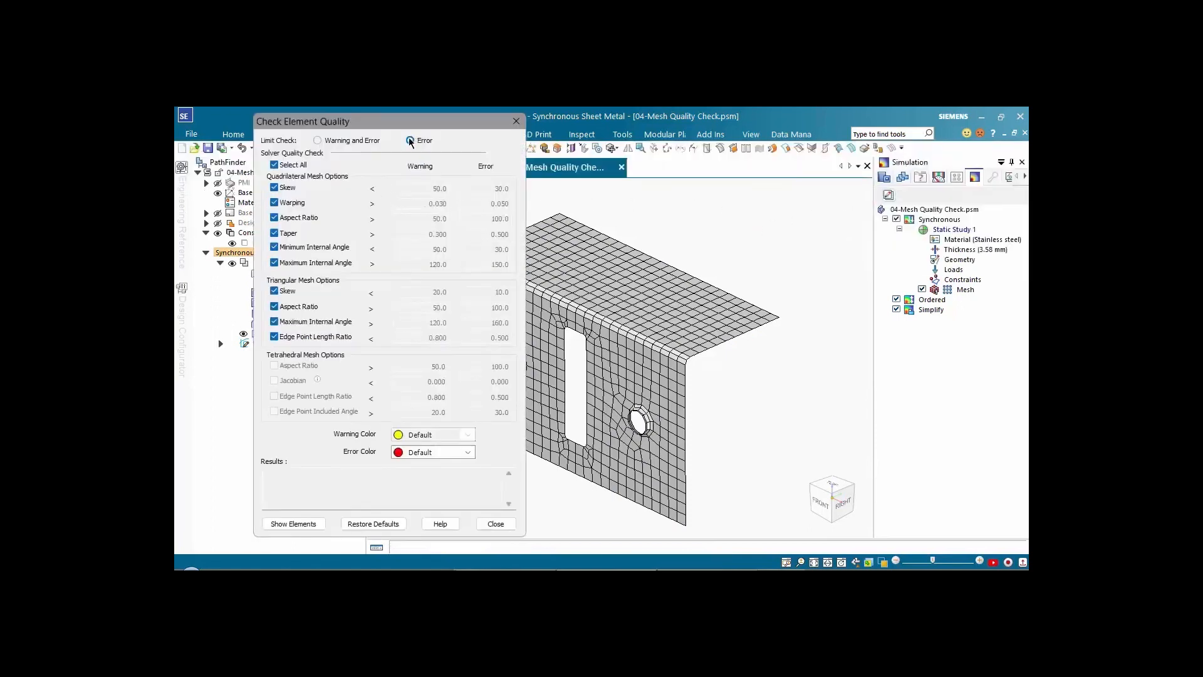
click(318, 141)
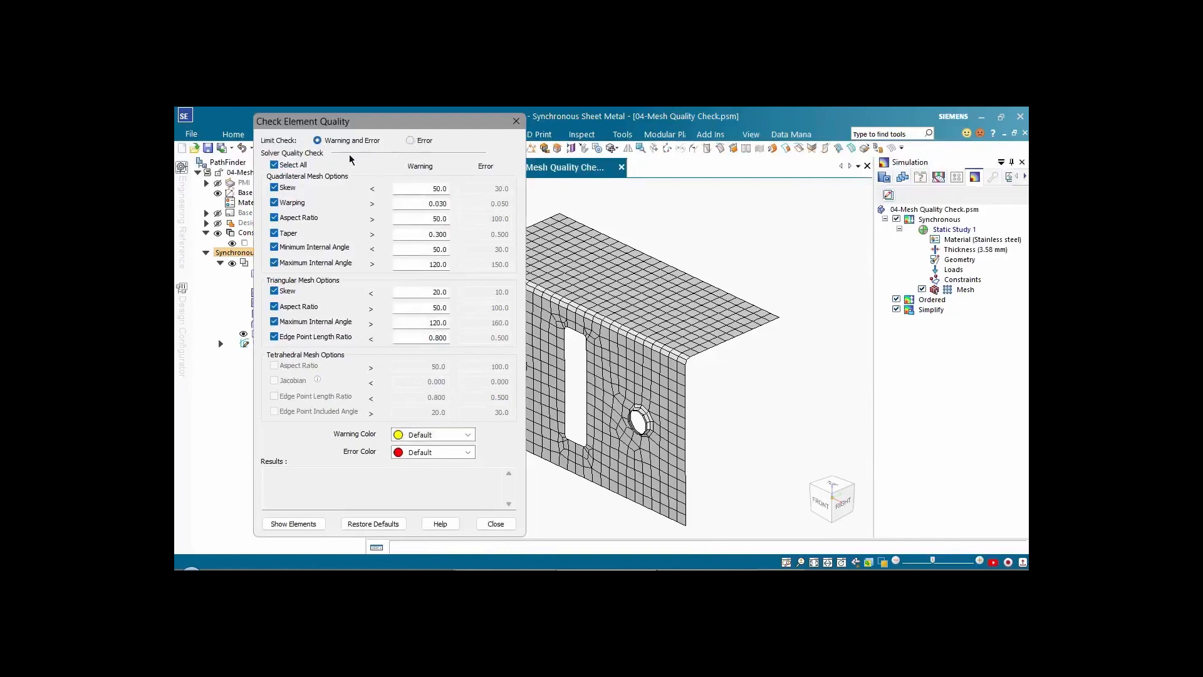
click(411, 141)
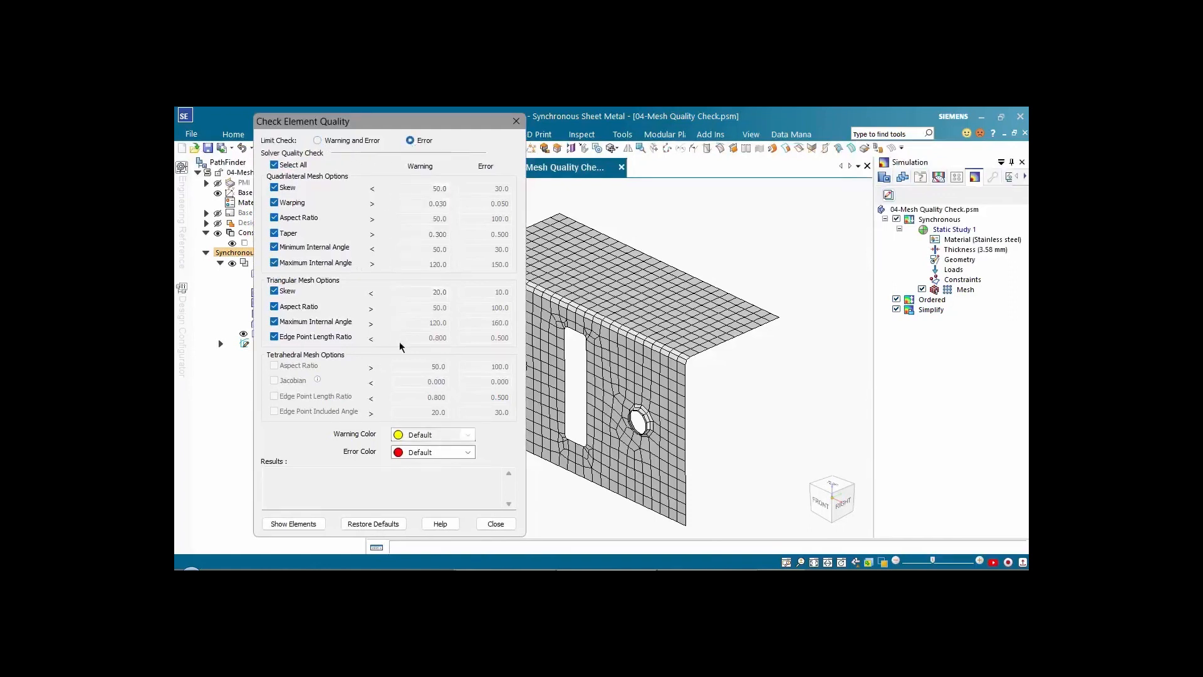
click(317, 141)
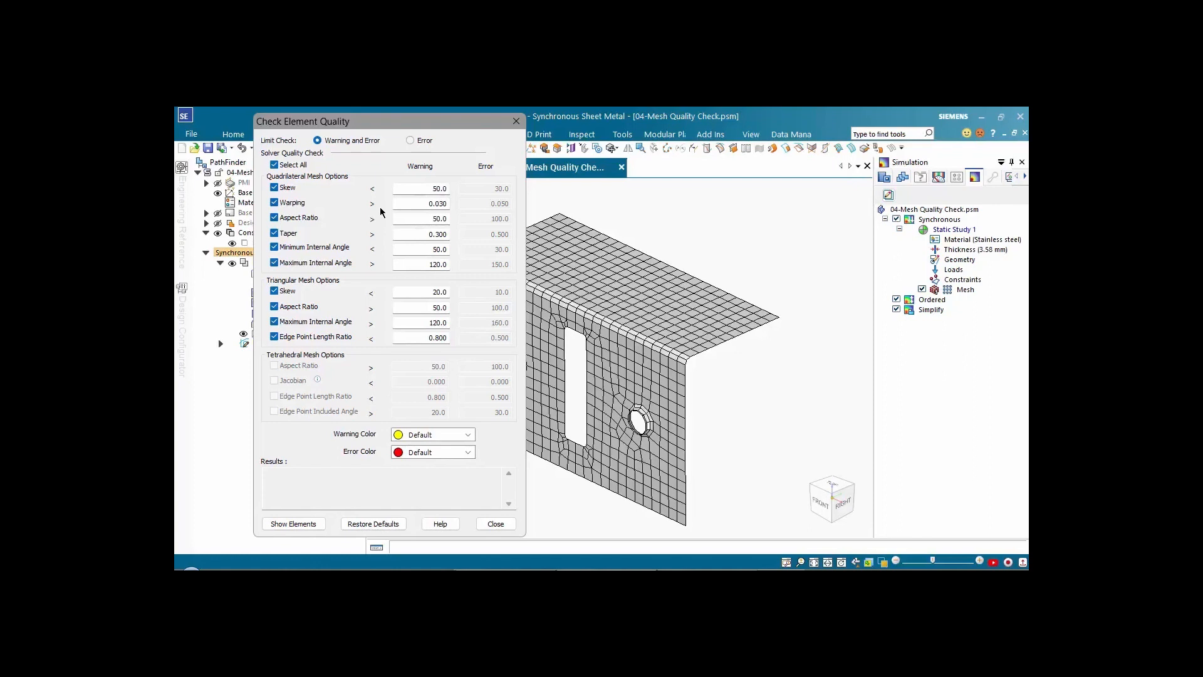
click(438, 204)
click(432, 218)
Step: Show the poor-quality elements, review the summary report and the flagged elements around the slot and holes, and close the check
click(294, 524)
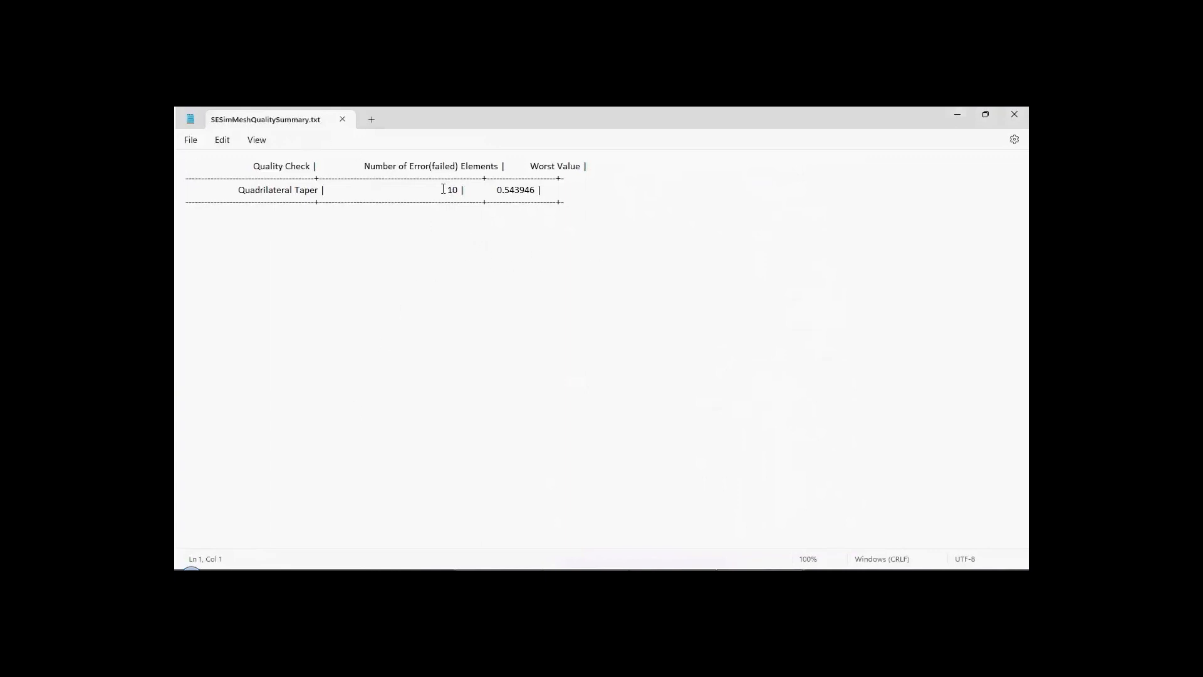
click(1014, 114)
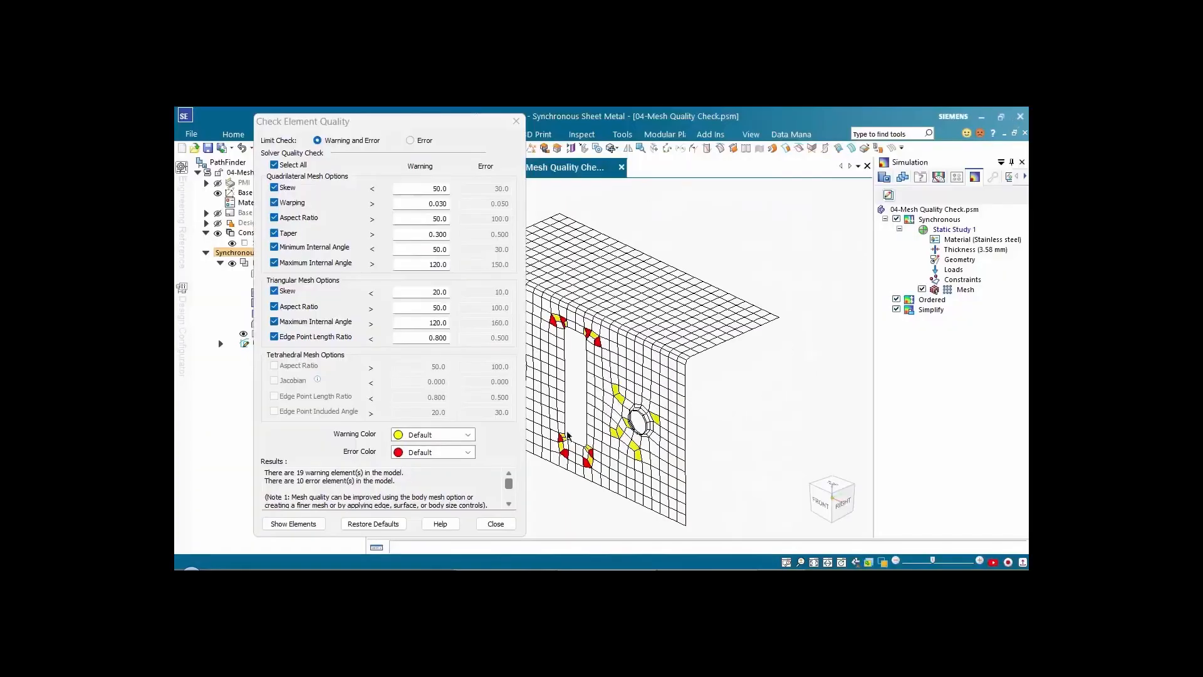
scroll(631, 384, up, 3)
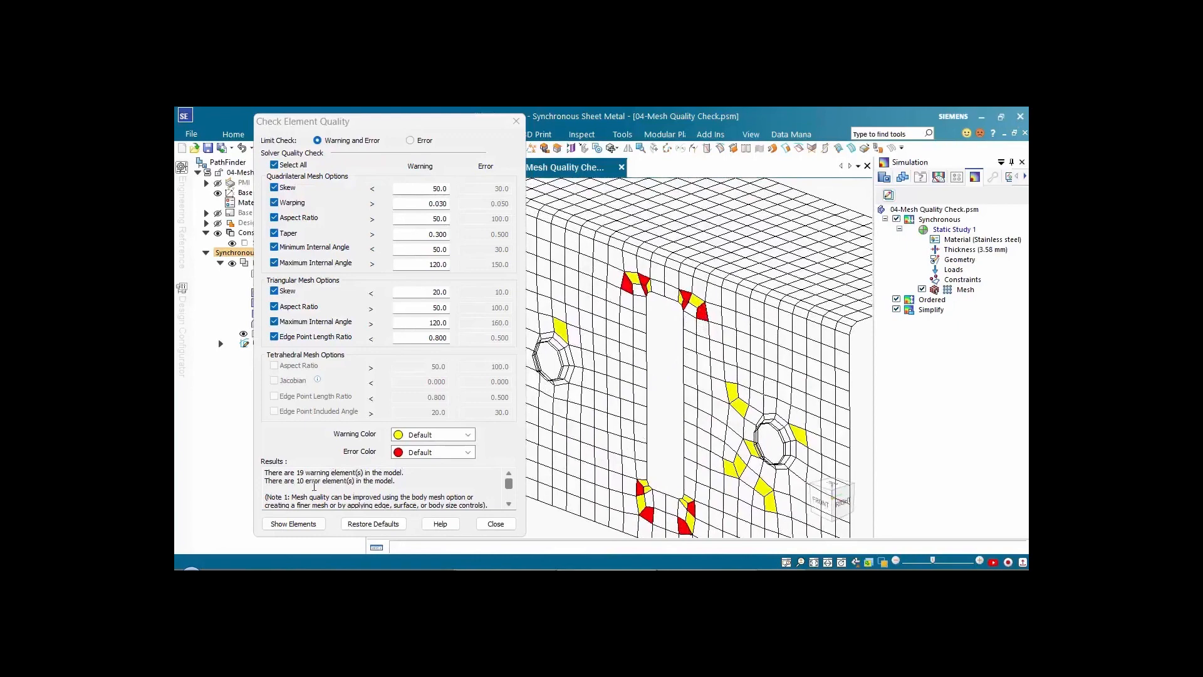
drag(296, 481, 321, 481)
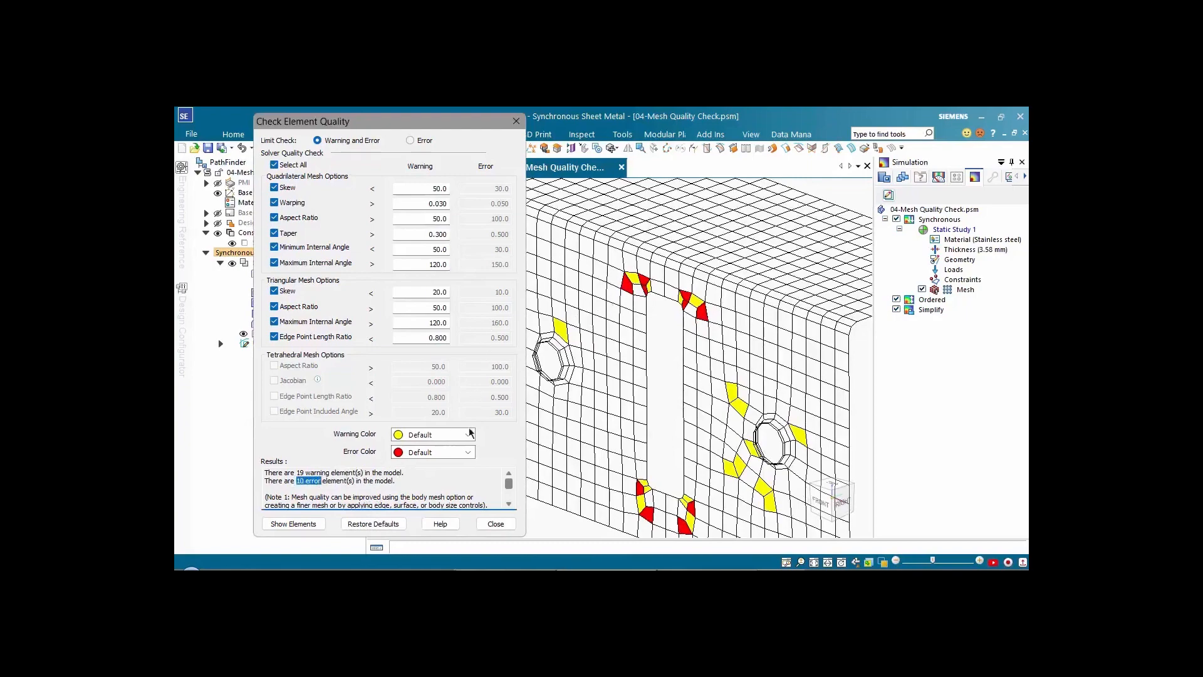
click(502, 525)
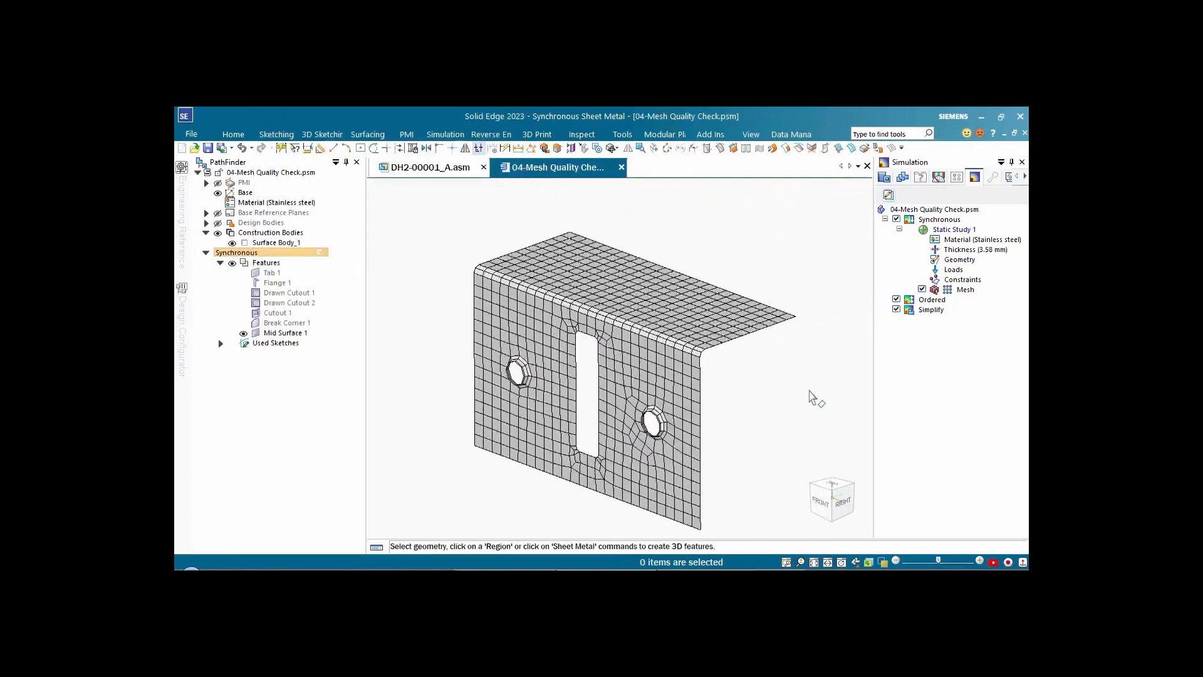
Step: Remesh the mid-surface with a finer subjective mesh size of 3.38 mm
click(934, 291)
right_click(935, 291)
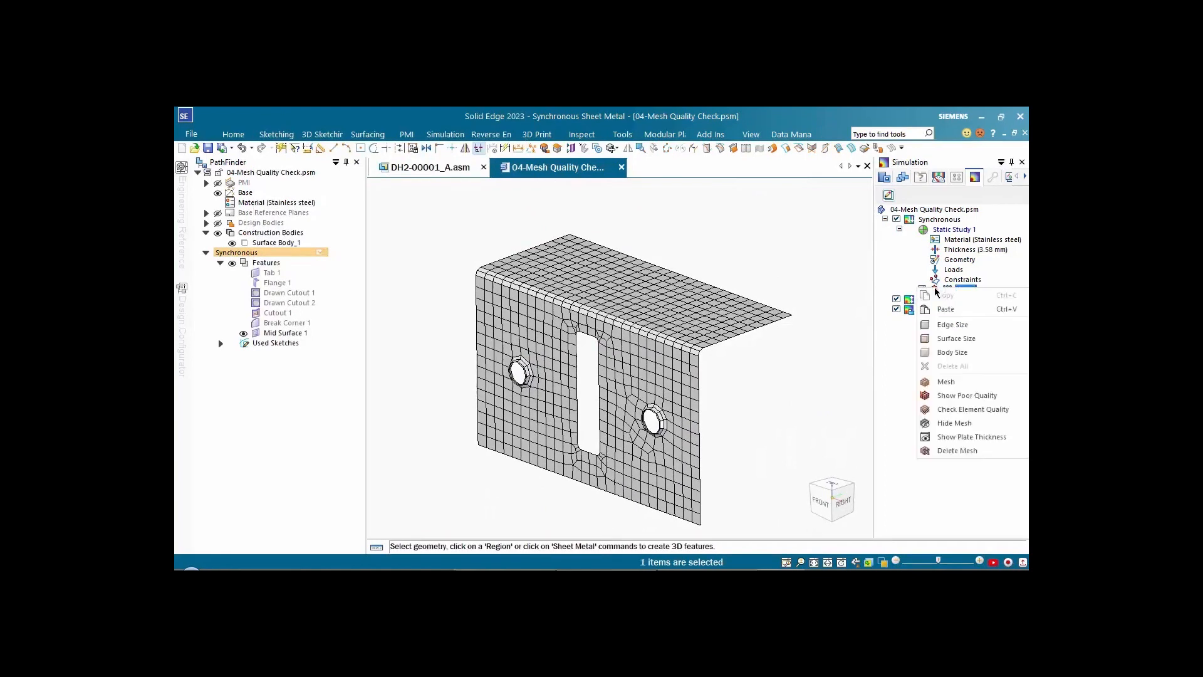
click(938, 382)
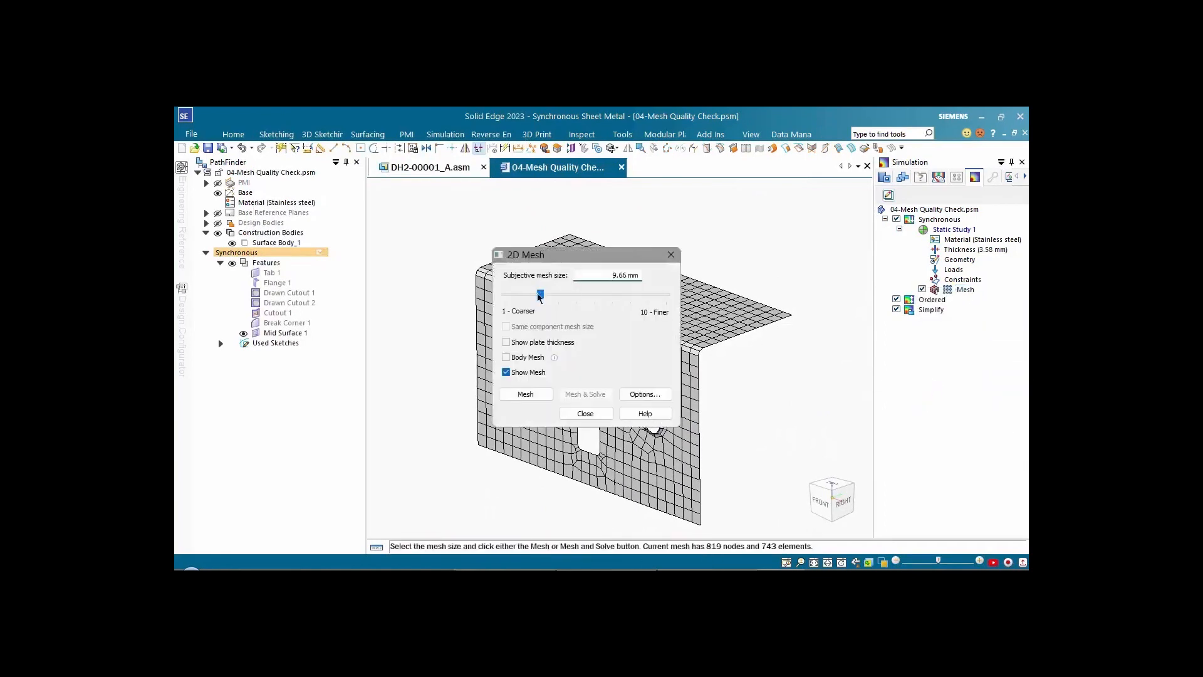
click(541, 294)
drag(542, 297, 630, 299)
click(530, 395)
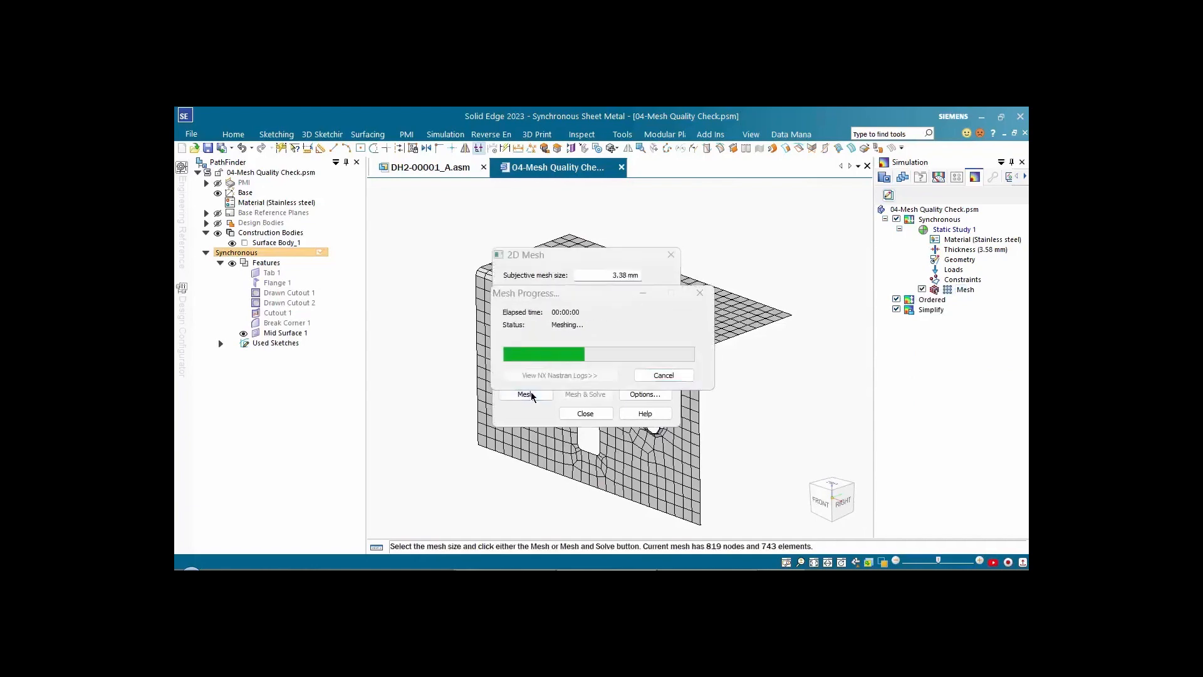
click(585, 414)
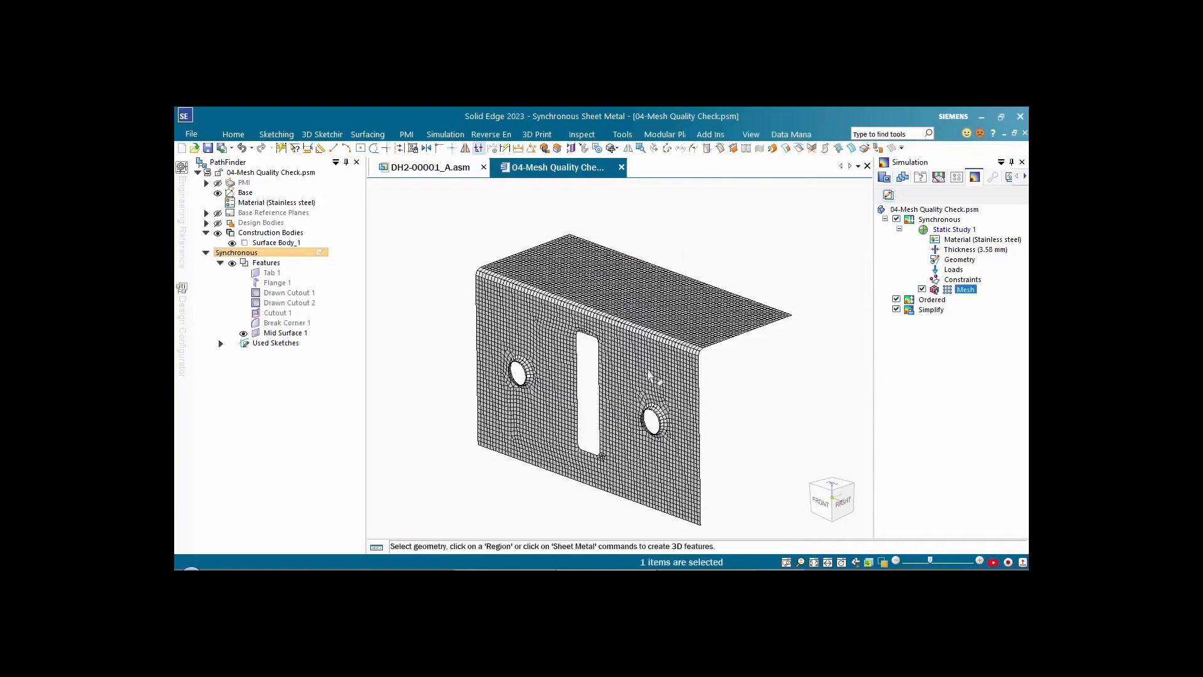
Step: Run the element quality check on the finer mesh with warning and error limits, and review its summary report
click(461, 136)
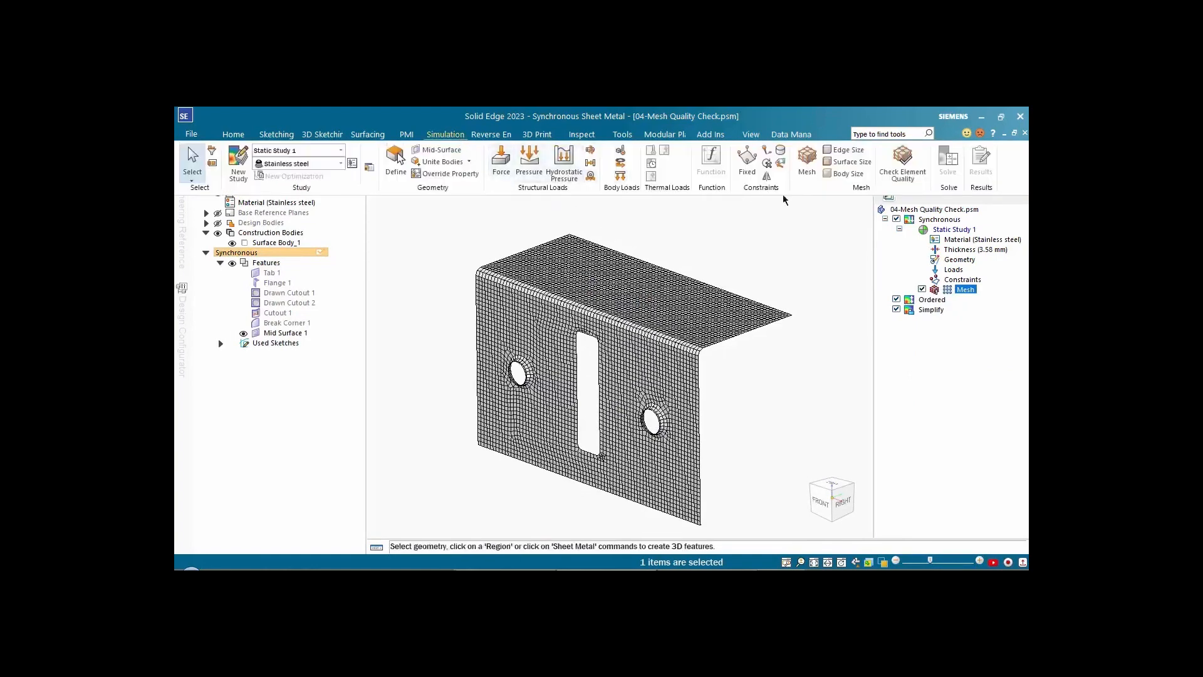
click(904, 164)
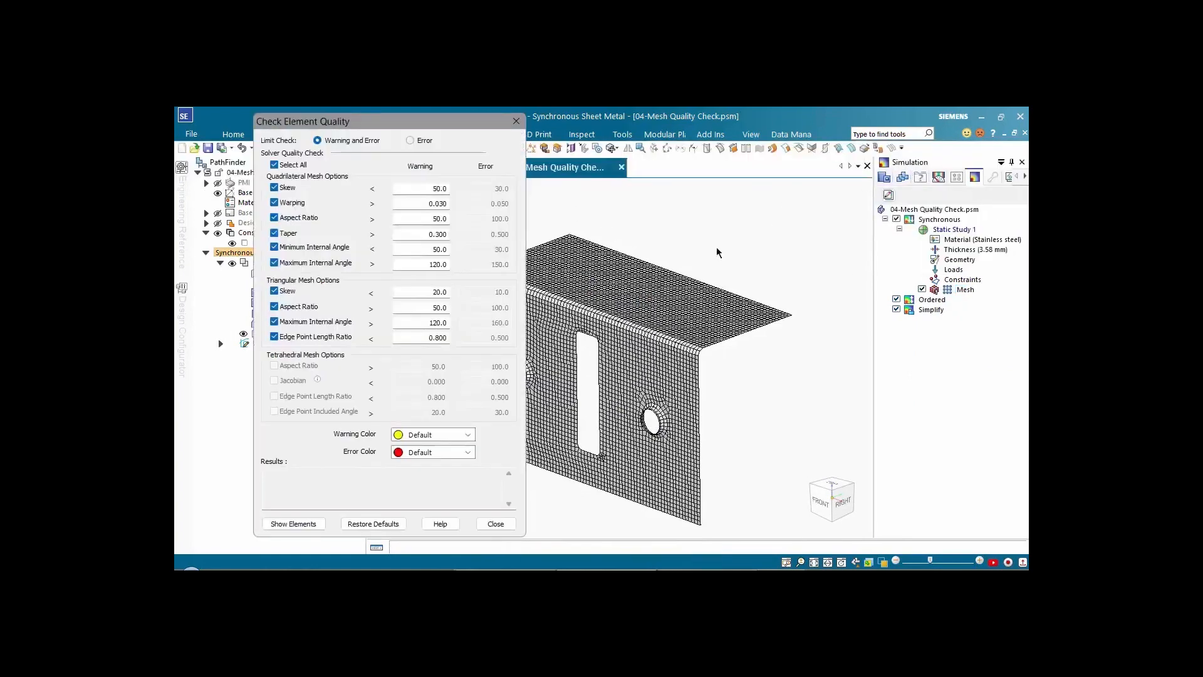
click(299, 524)
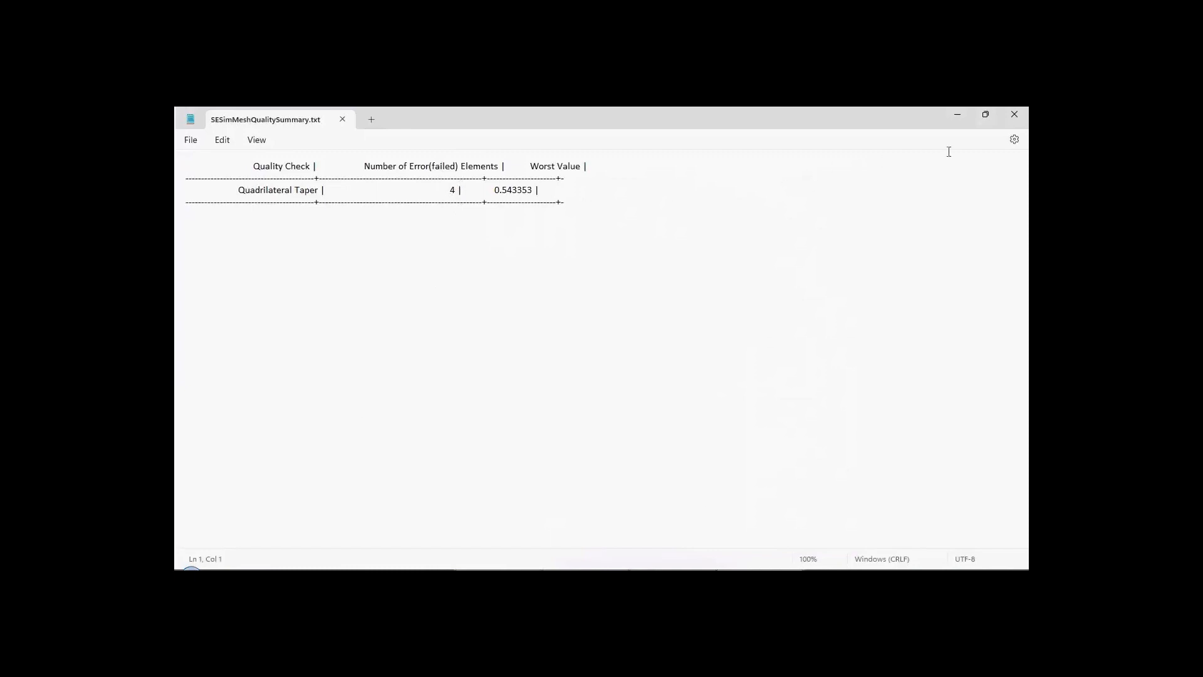
click(1015, 115)
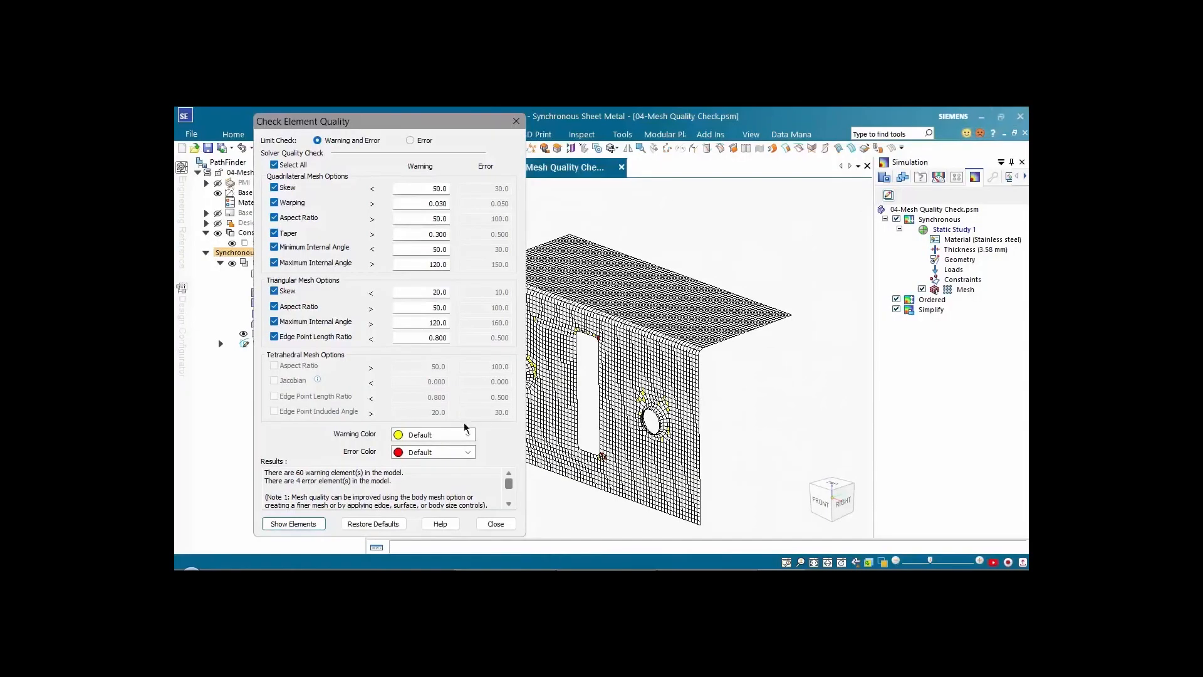
Step: Examine the flagged elements around the slot and holes of the finer mesh, read the result notes, and close the check
drag(297, 481, 328, 482)
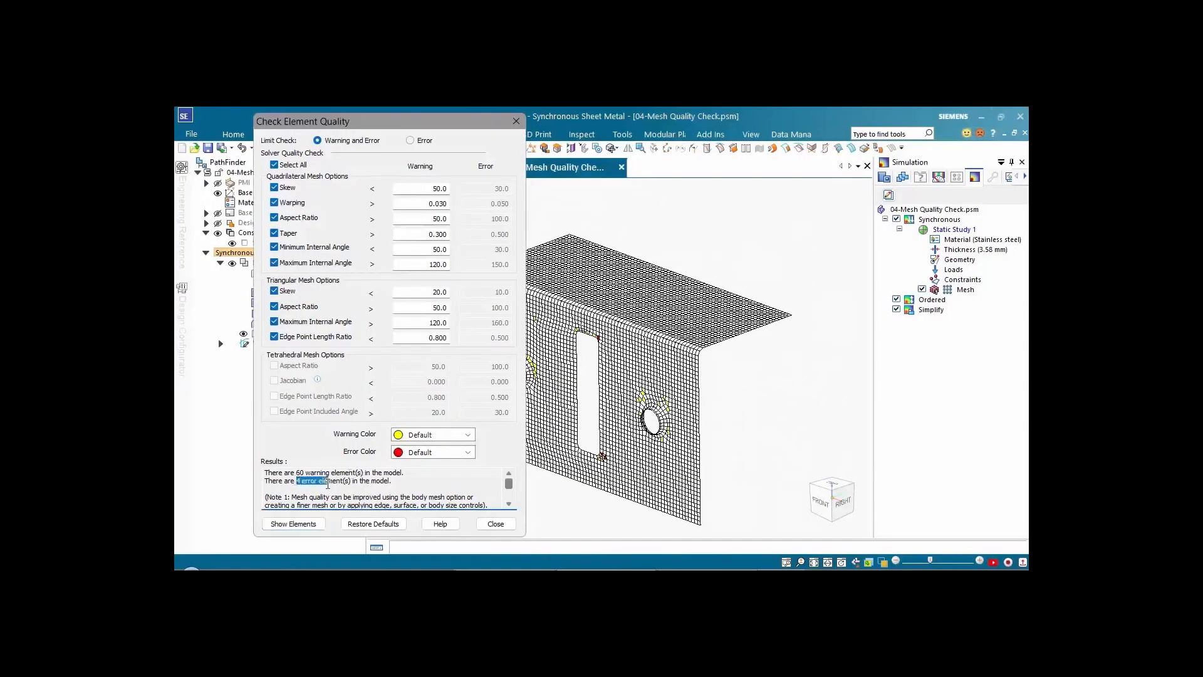
click(753, 421)
scroll(755, 417, up, 5)
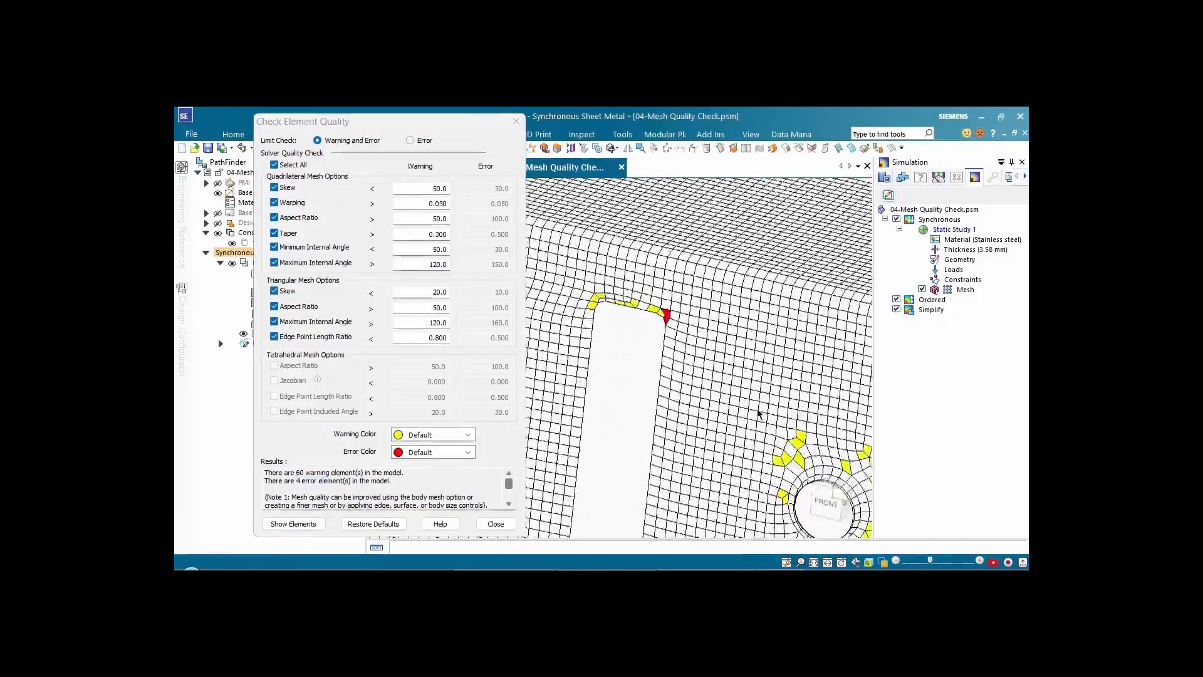
scroll(757, 410, down, 5)
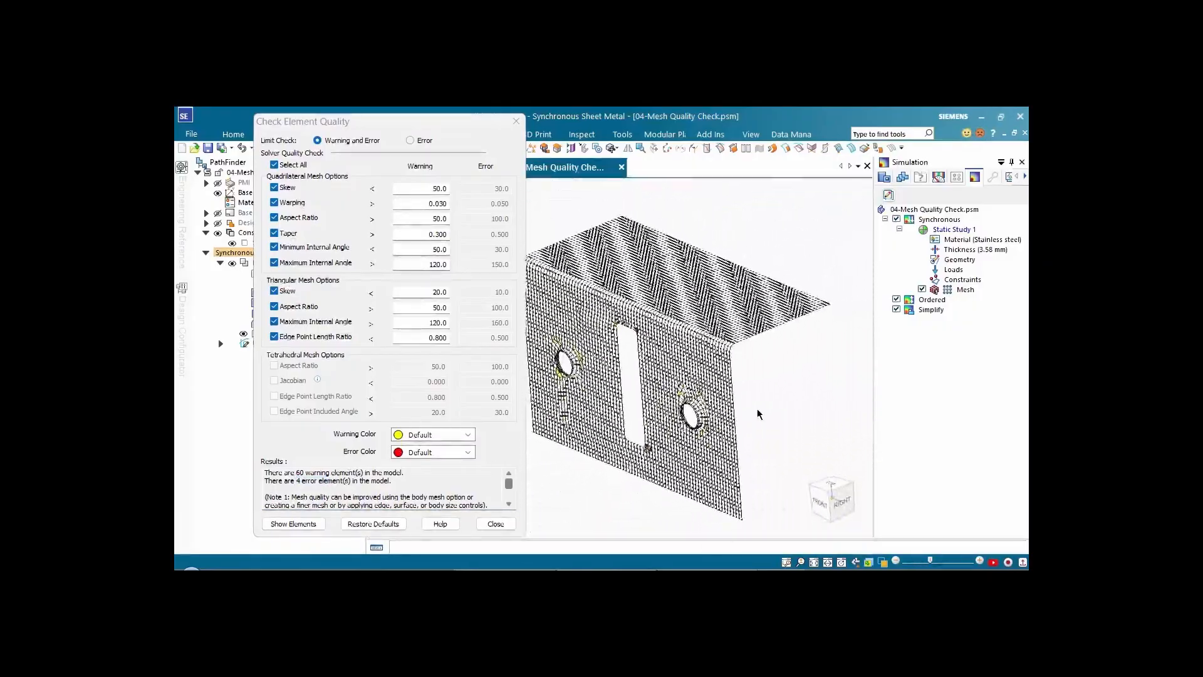
middle_drag(680, 395, 613, 446)
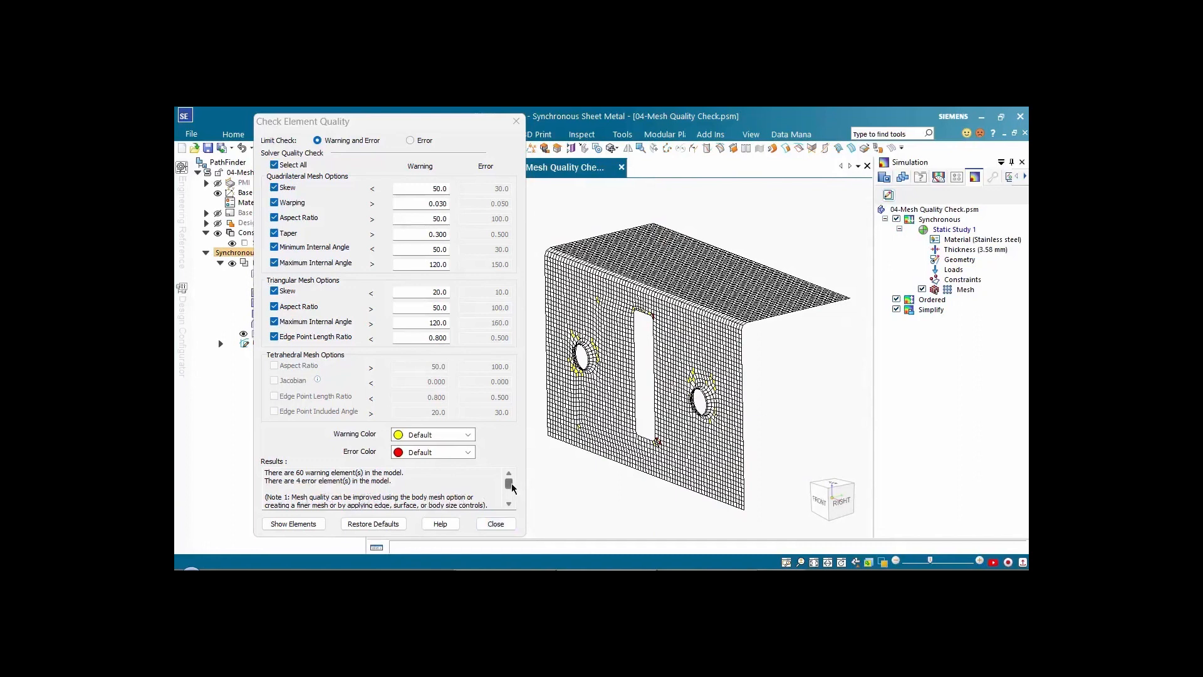
drag(510, 481, 509, 485)
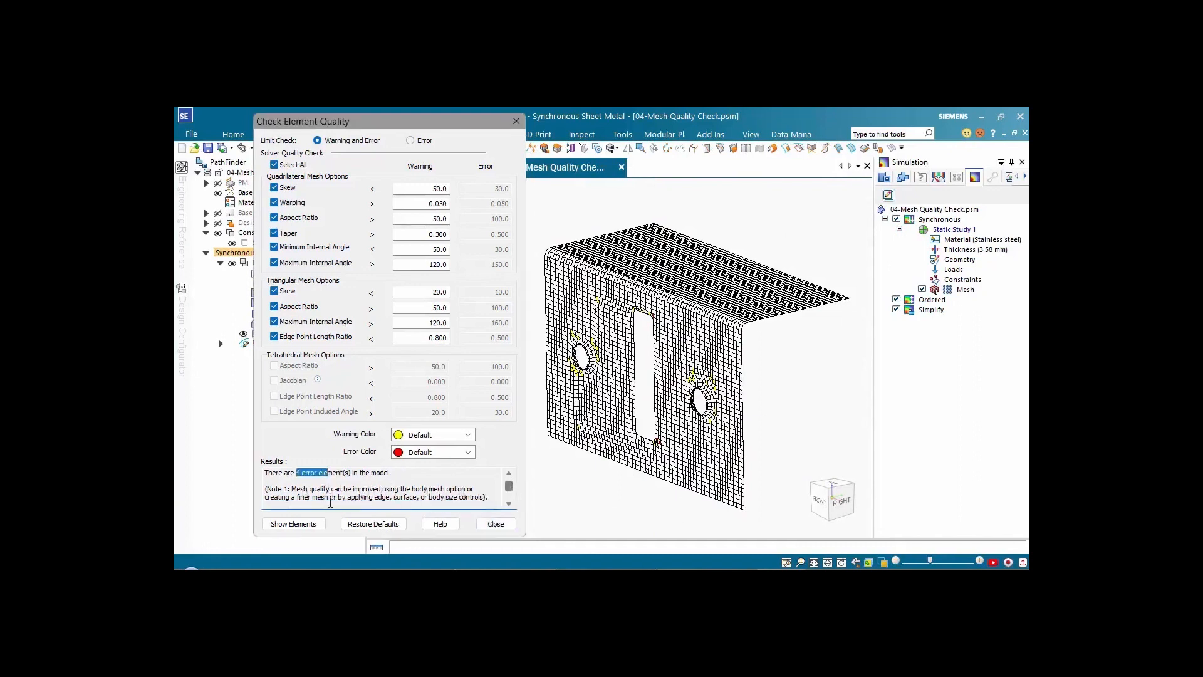
click(494, 524)
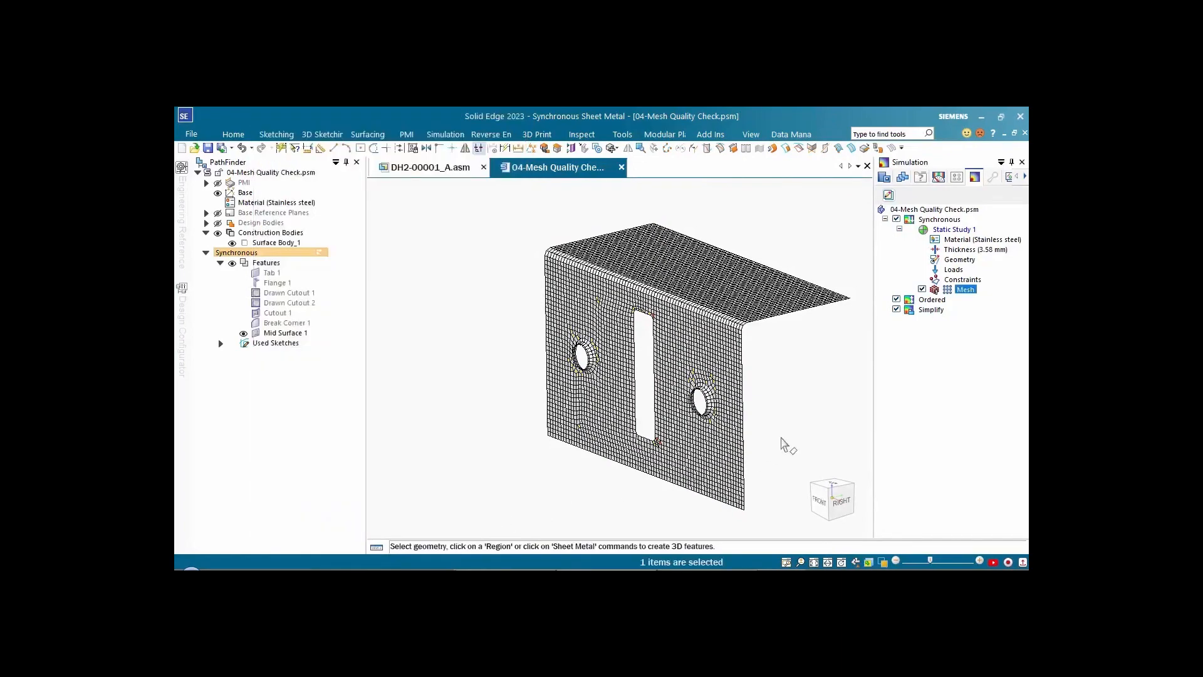
Step: Add a body size control of 5.00 mm with quad elements to the mid-surface body of Static Study 1
click(960, 289)
right_click(960, 290)
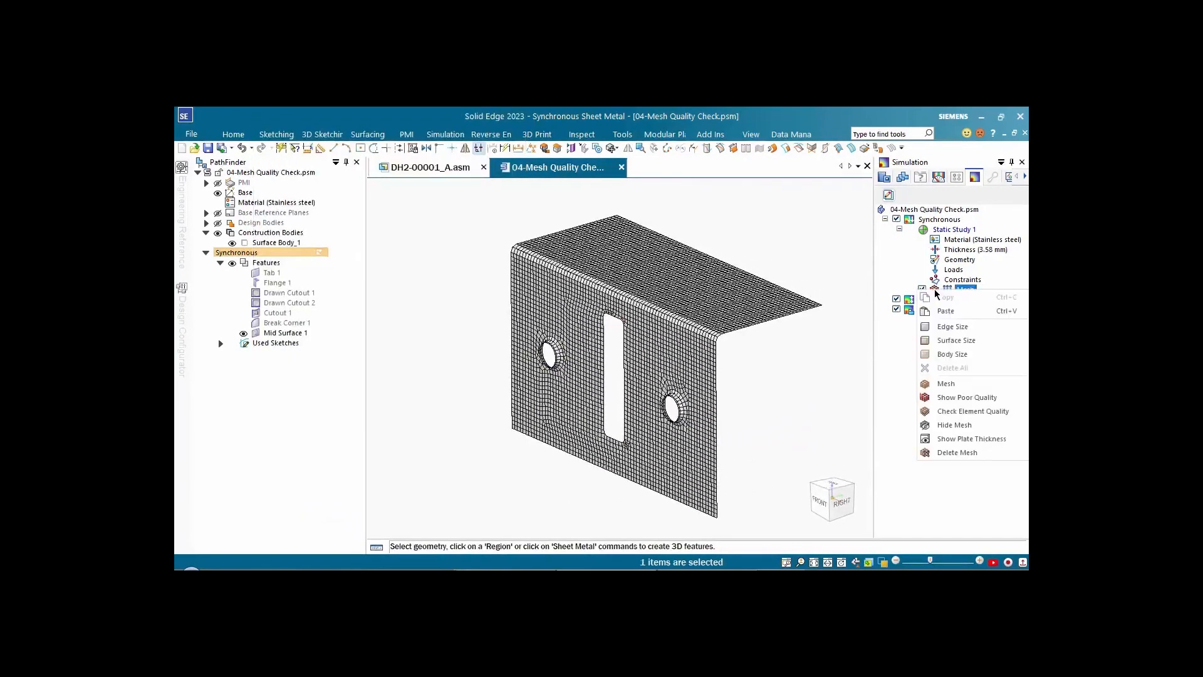
click(944, 355)
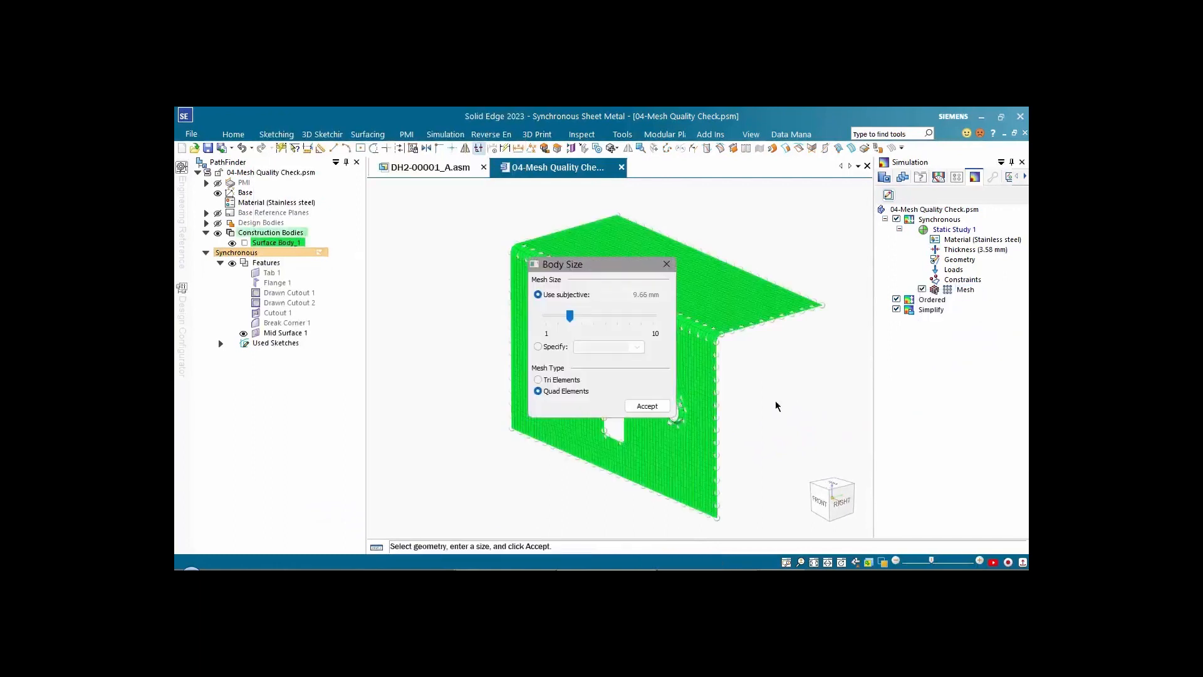
click(537, 346)
click(579, 347)
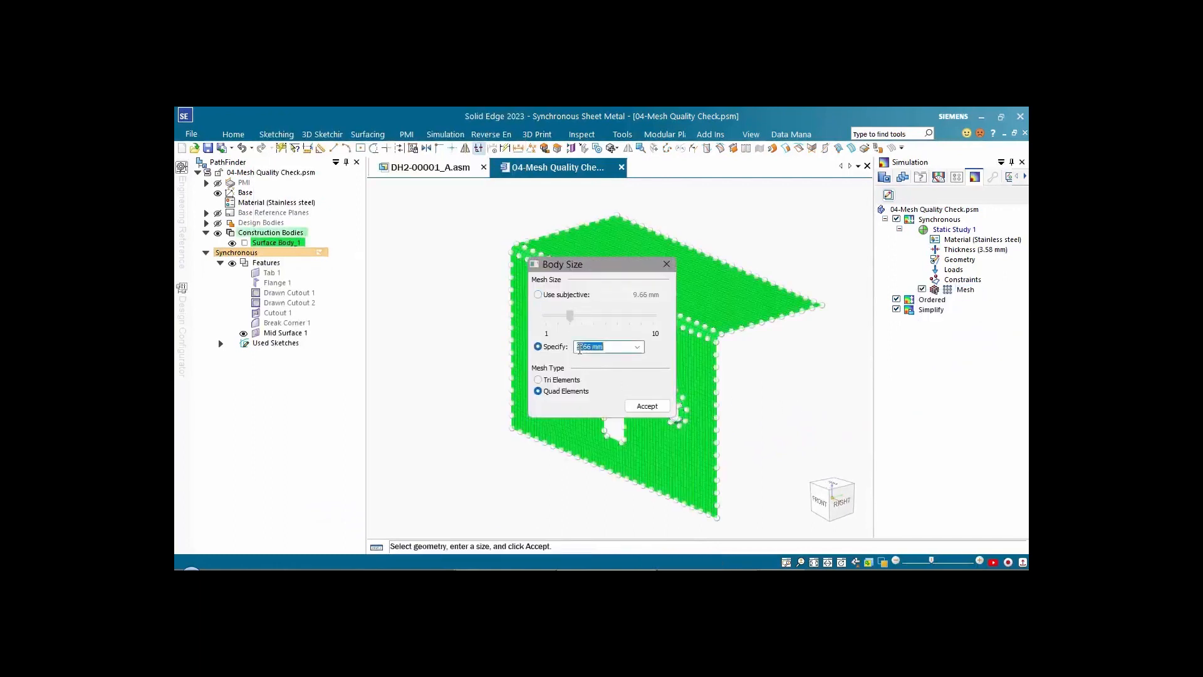
text(5)
key(Tab)
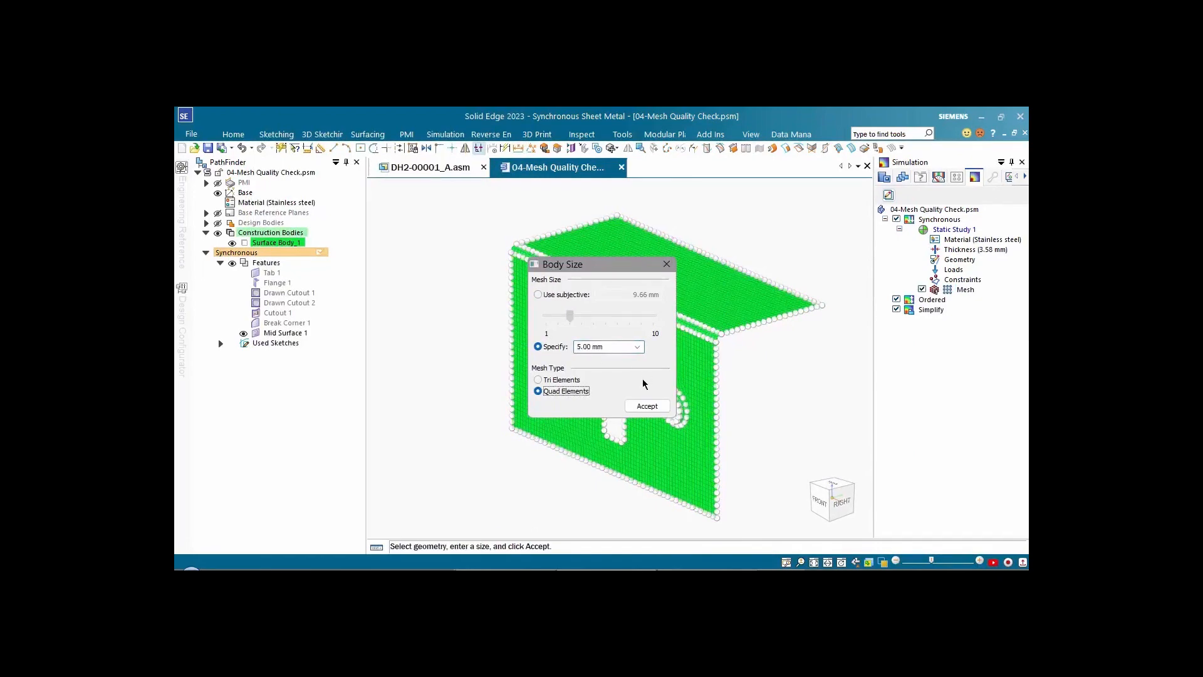
click(654, 409)
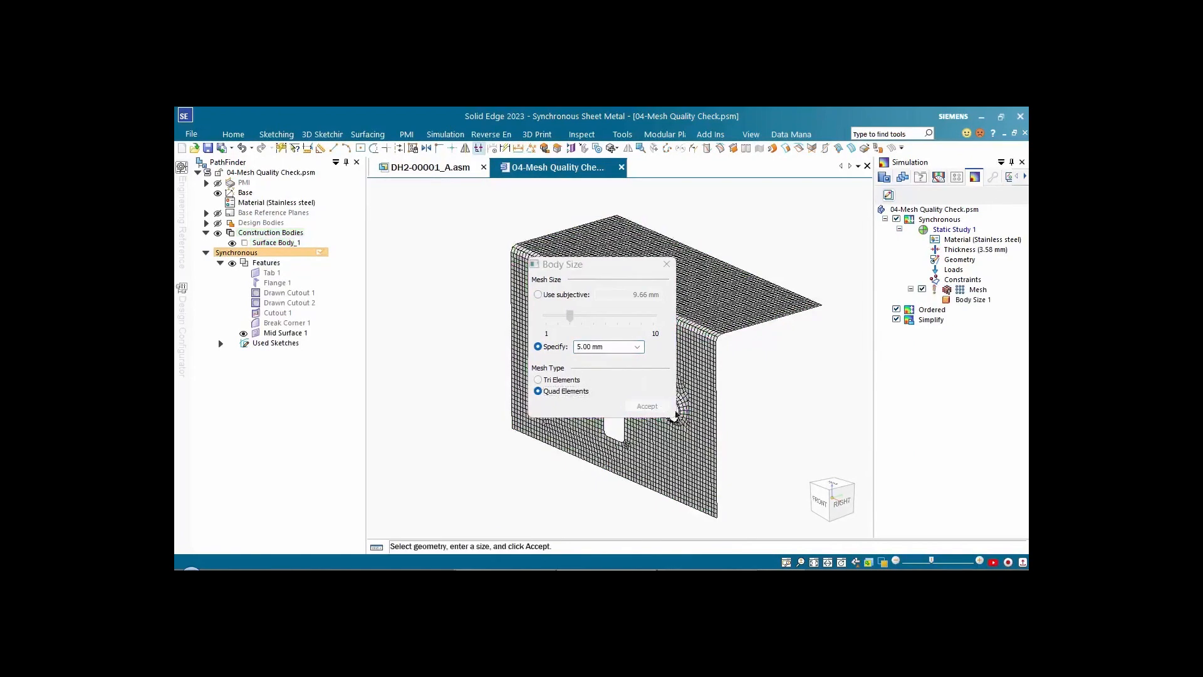
click(667, 263)
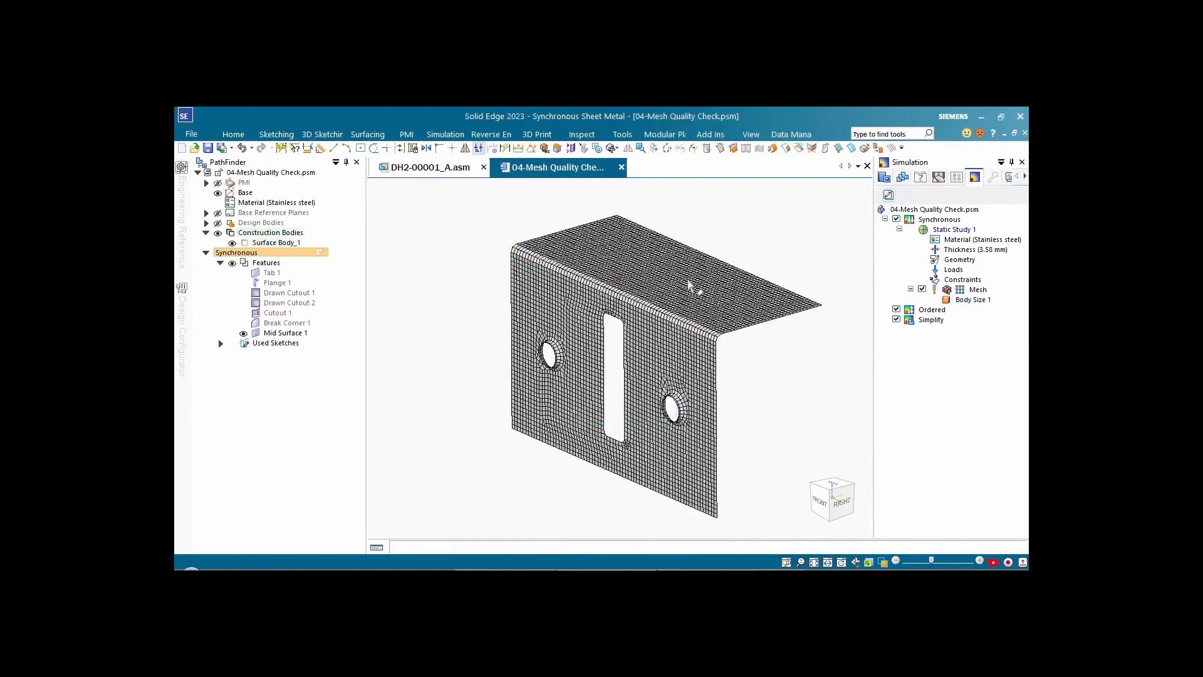
Step: Remesh the mid-surface with the new body size control applied
right_click(950, 292)
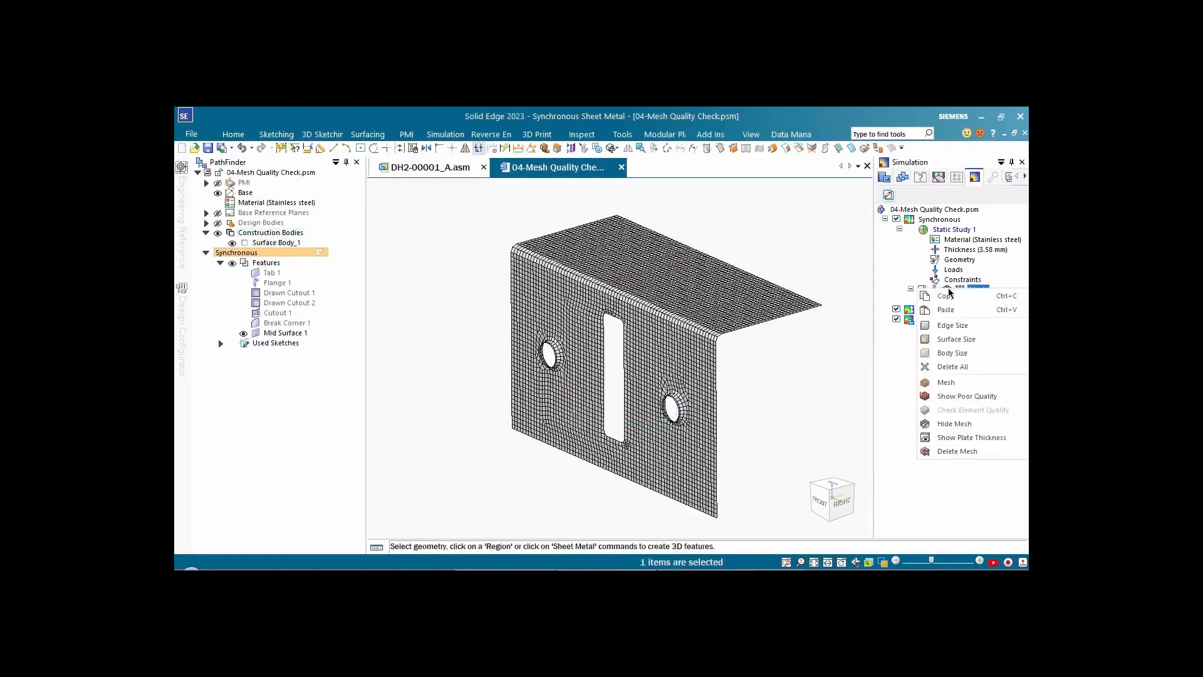
click(921, 382)
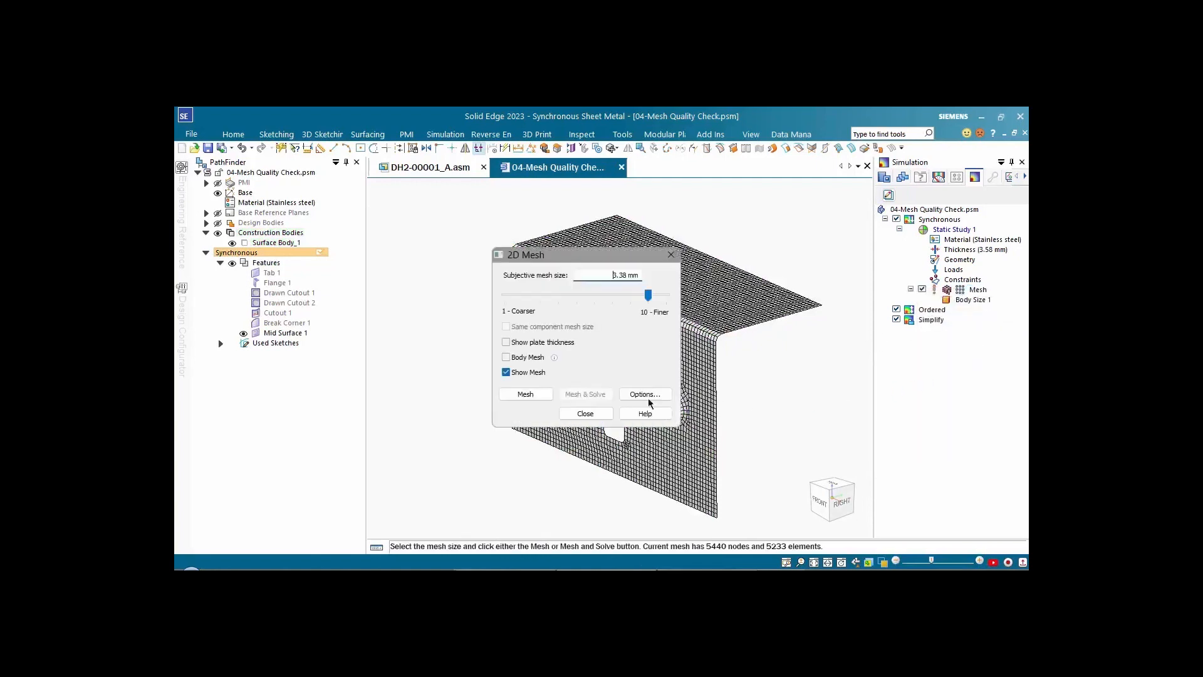
click(537, 397)
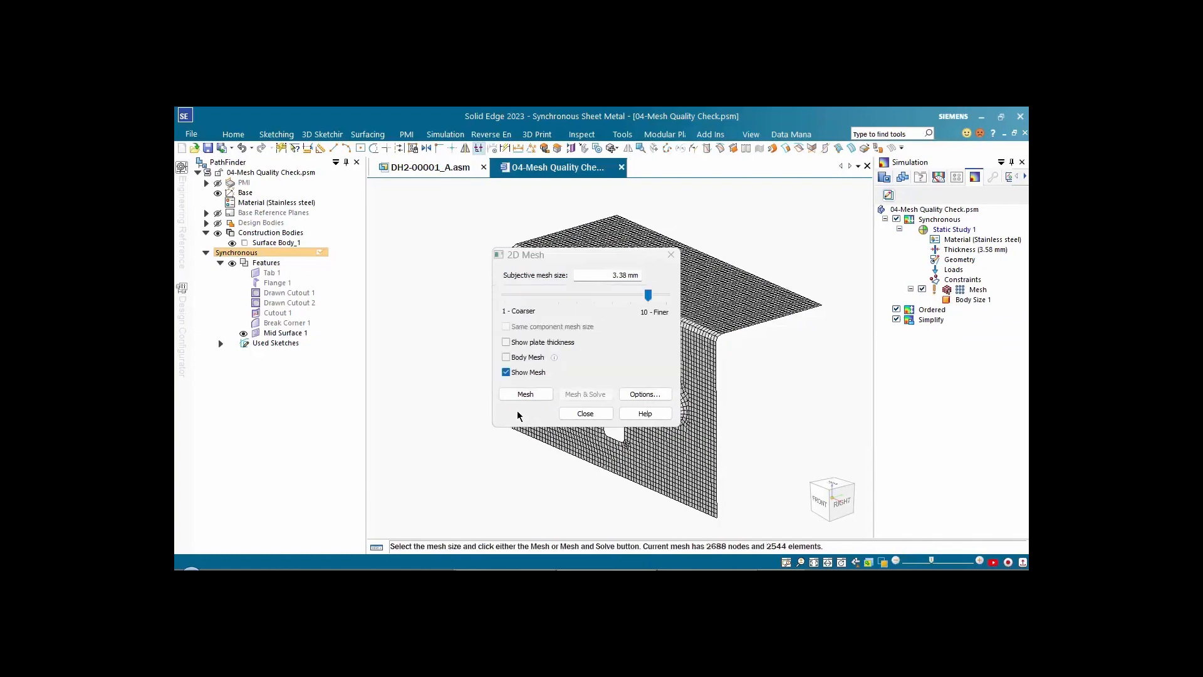
click(605, 414)
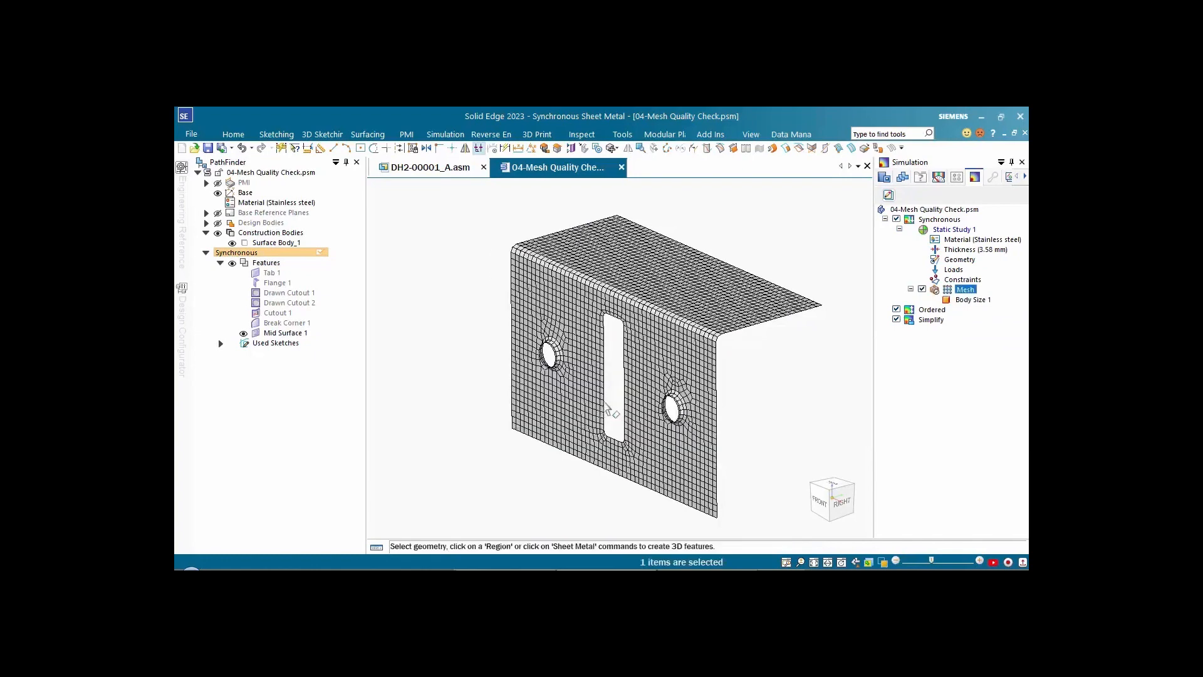
Step: Check the element quality of the new mesh, review the summary report and flagged elements around the holes and slot, and close the check
click(445, 134)
click(903, 164)
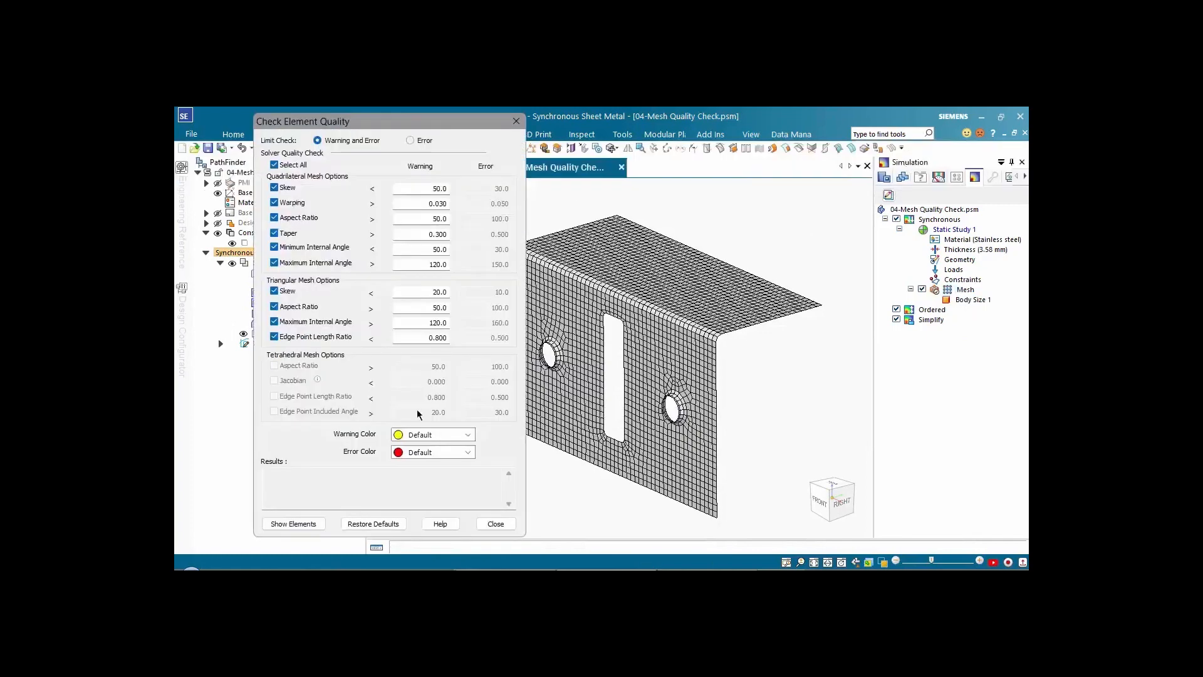
click(302, 525)
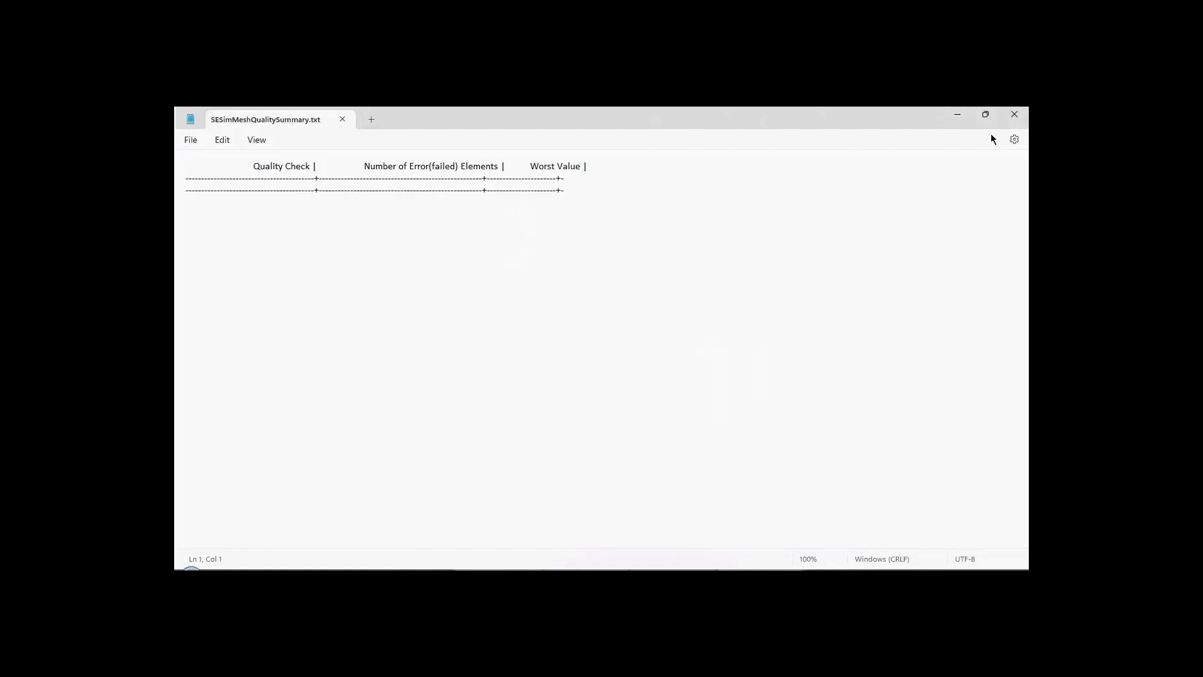
click(1014, 114)
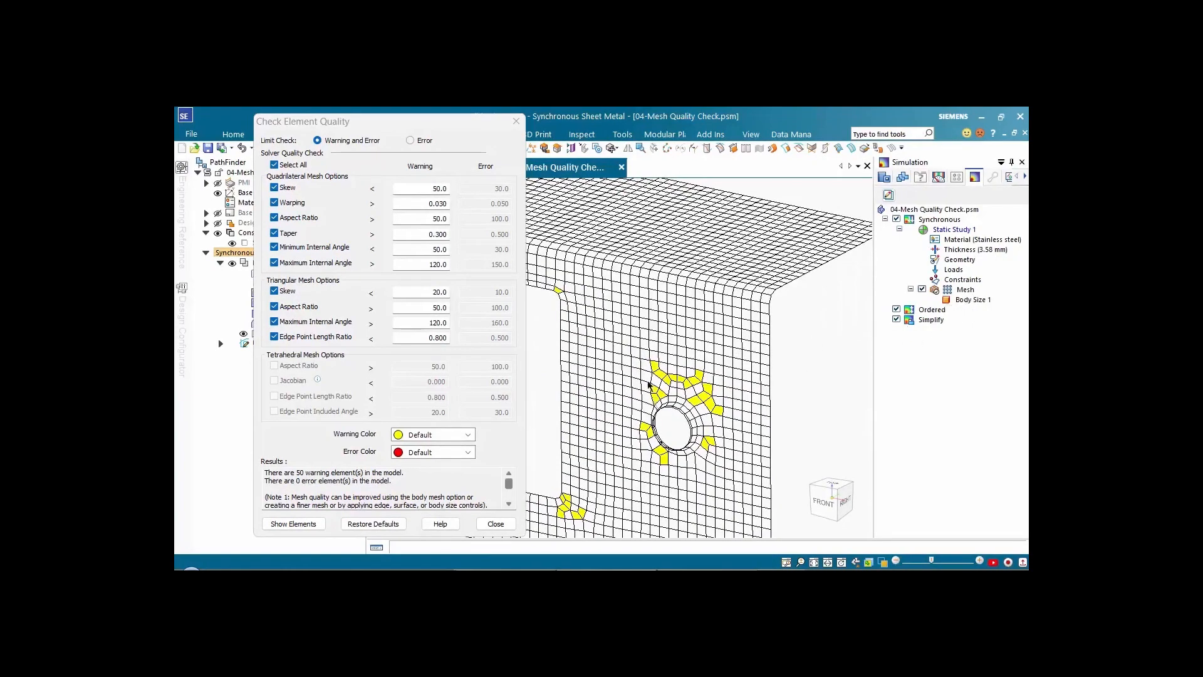
scroll(767, 355, down, 5)
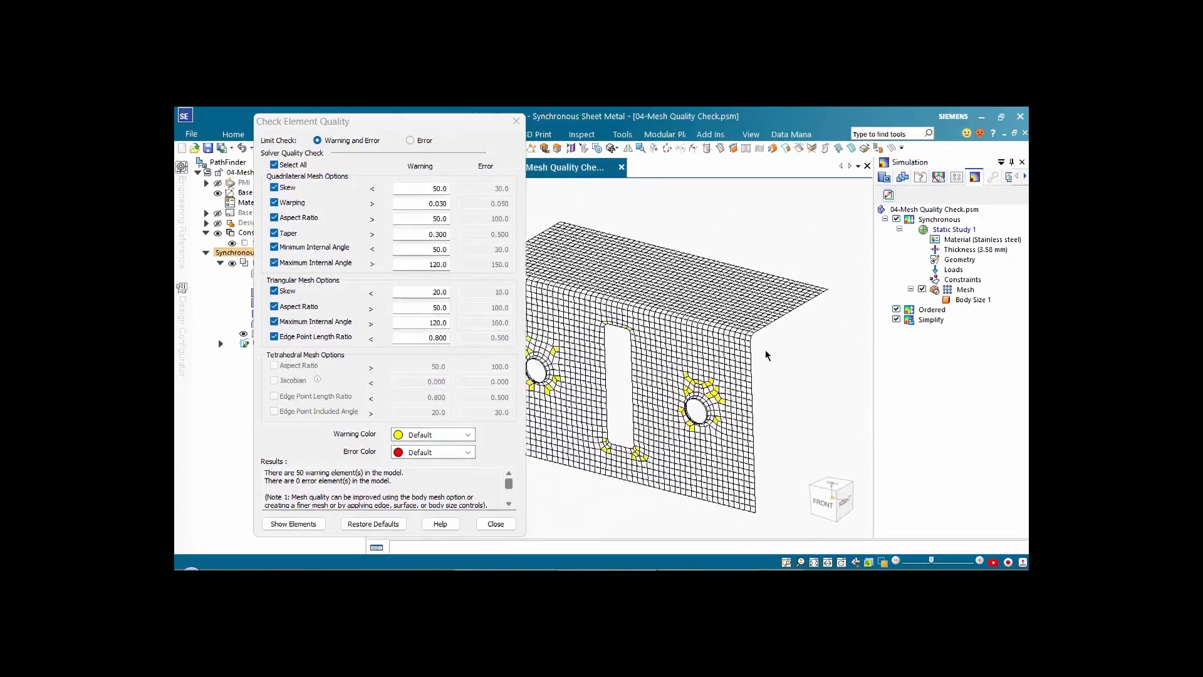
click(497, 523)
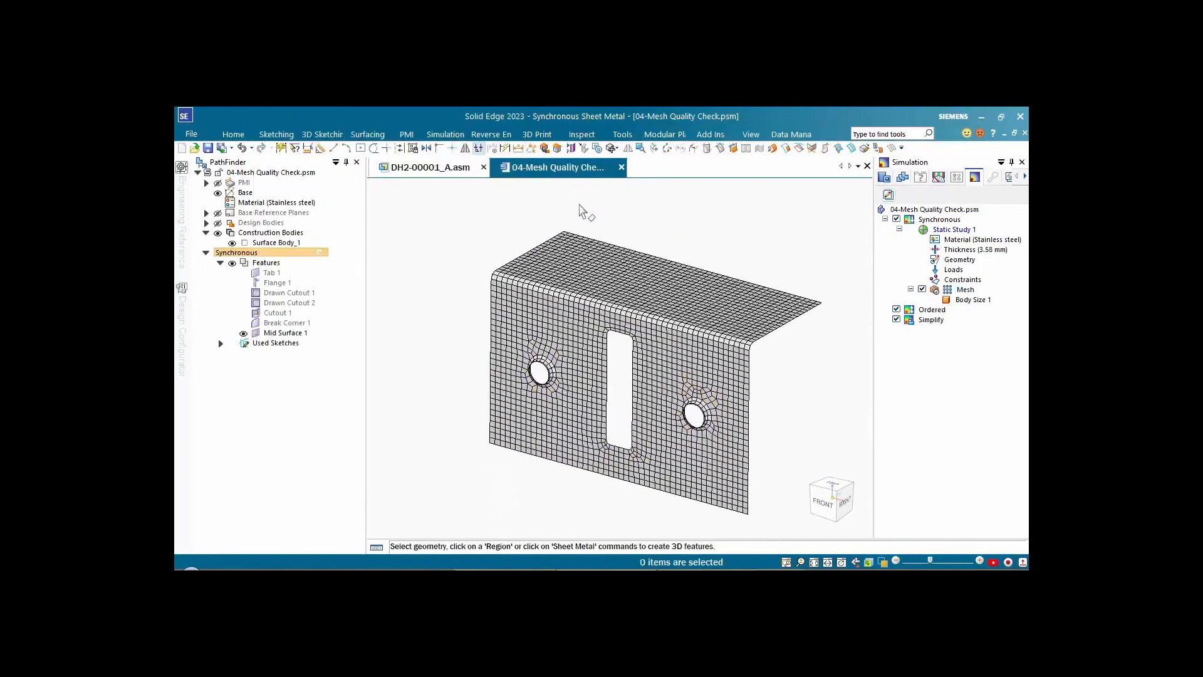
Step: Close the sheet metal part and run the element quality check on the landing gear assembly with warning and error limits
click(622, 170)
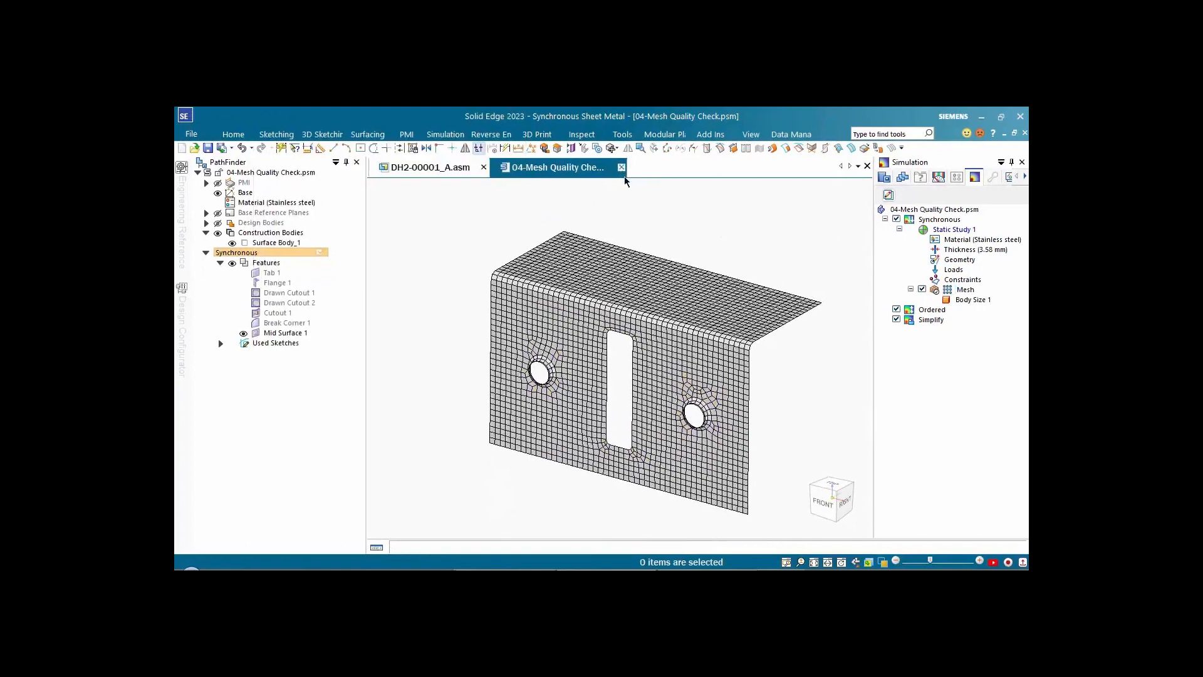
click(624, 395)
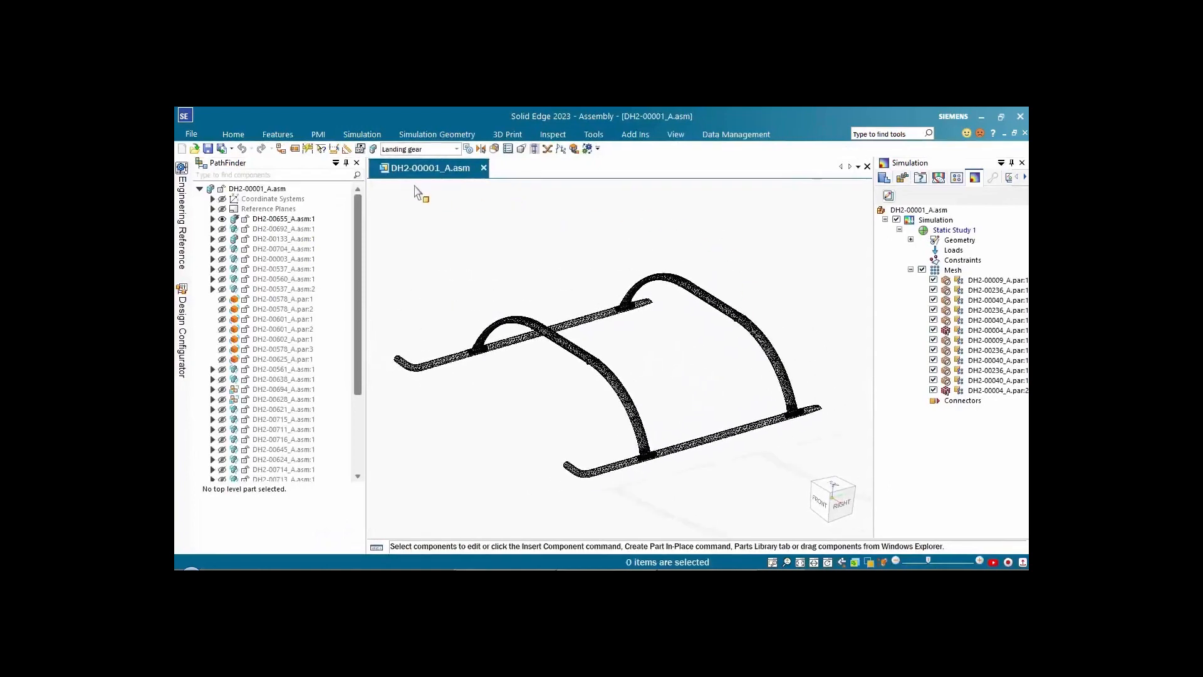
click(366, 136)
click(934, 162)
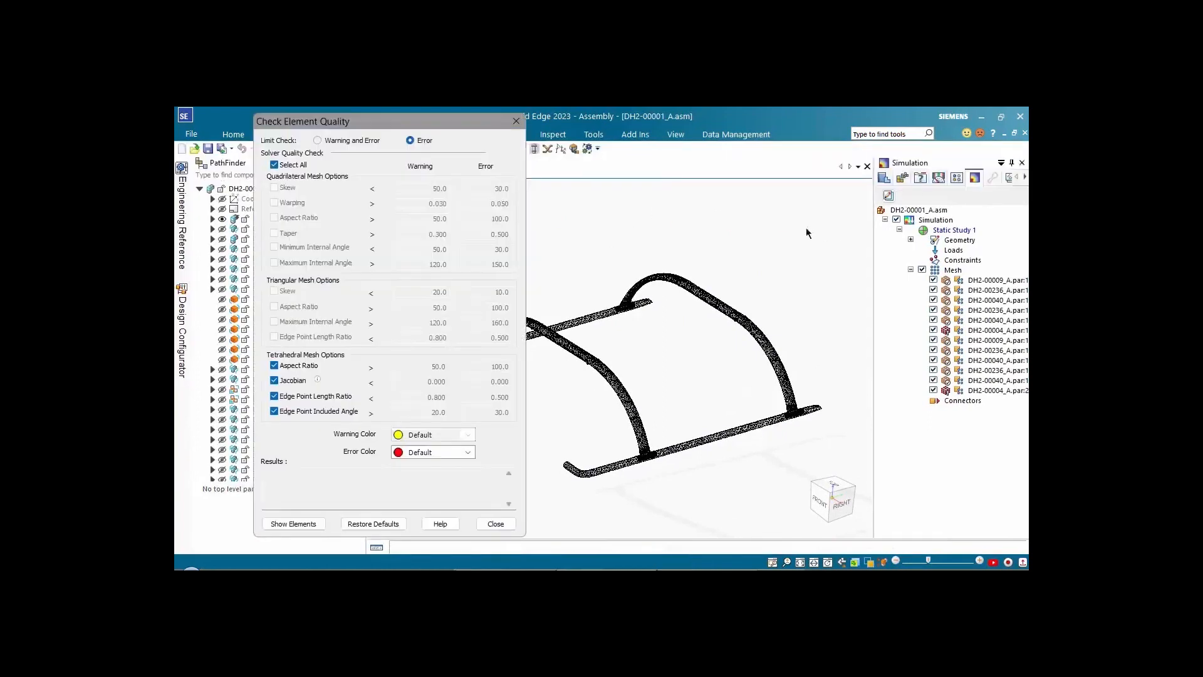
click(318, 141)
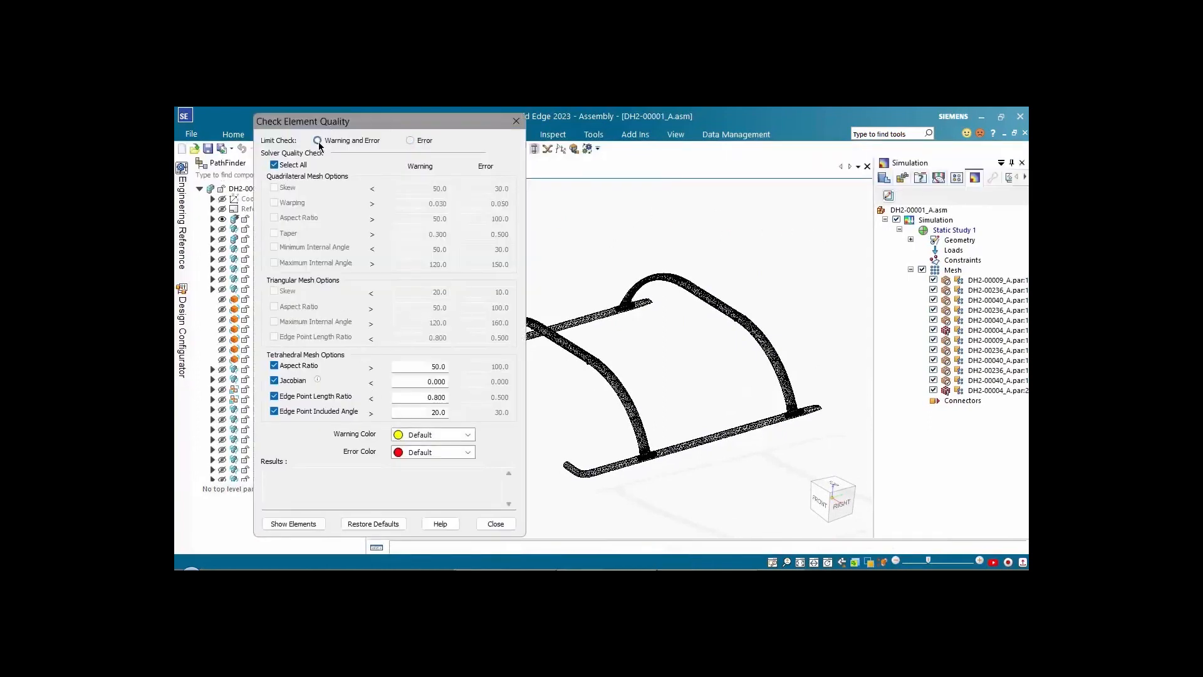
click(292, 524)
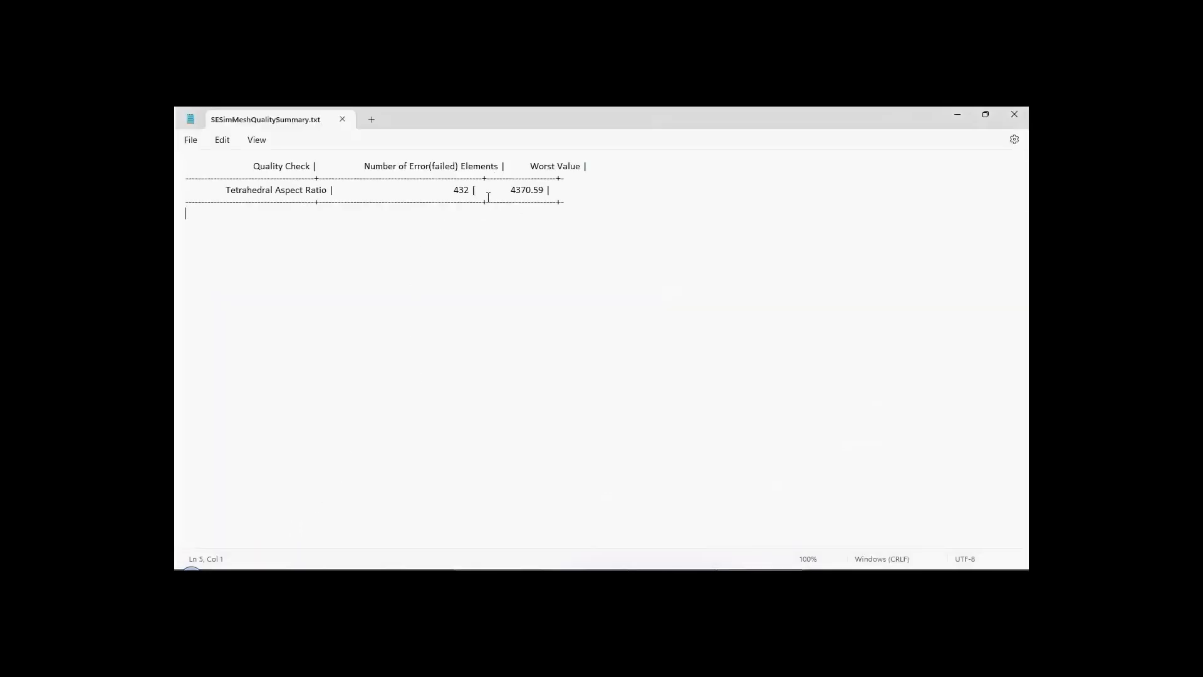
Step: Review the tetrahedral aspect ratio entry in the summary report, examine the flagged elements on the skid tubes, and close the check
drag(451, 191, 476, 192)
click(1011, 117)
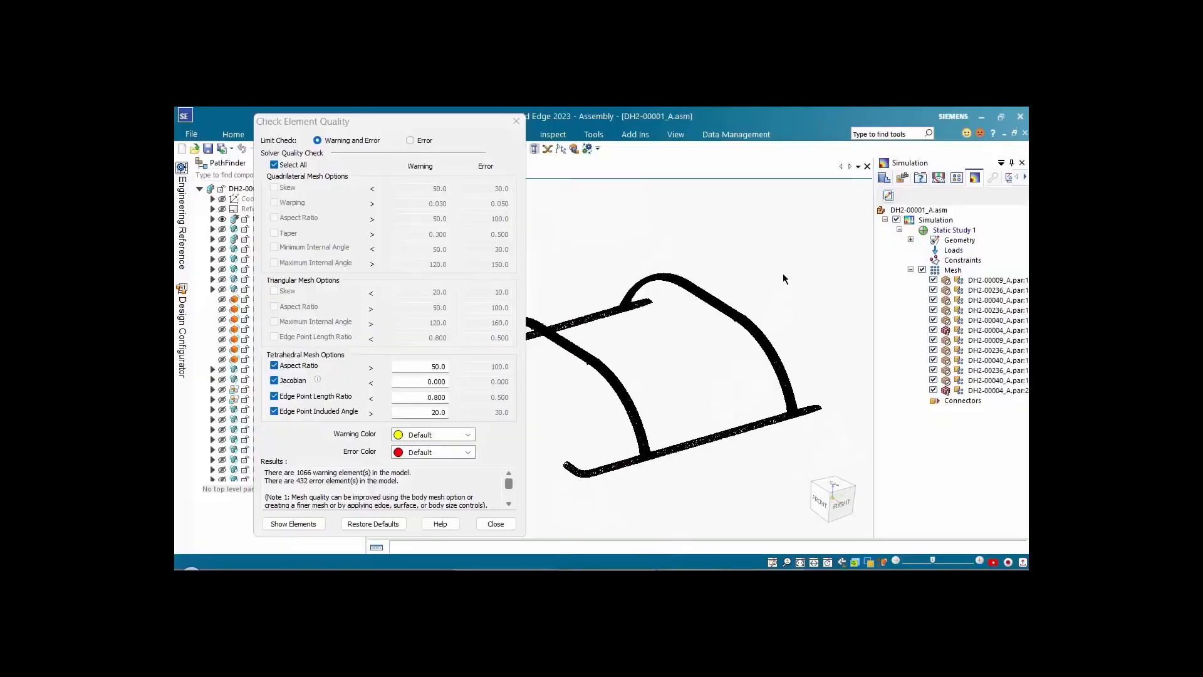
scroll(728, 453, up, 2)
scroll(714, 471, up, 6)
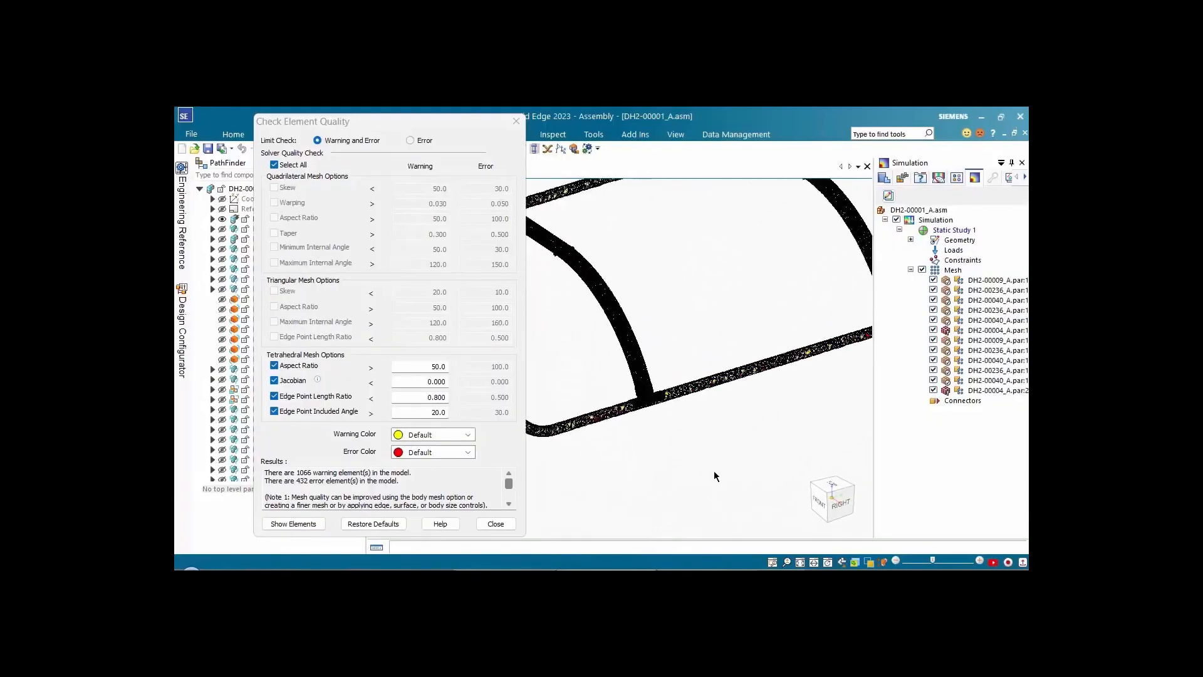
scroll(728, 258, up, 5)
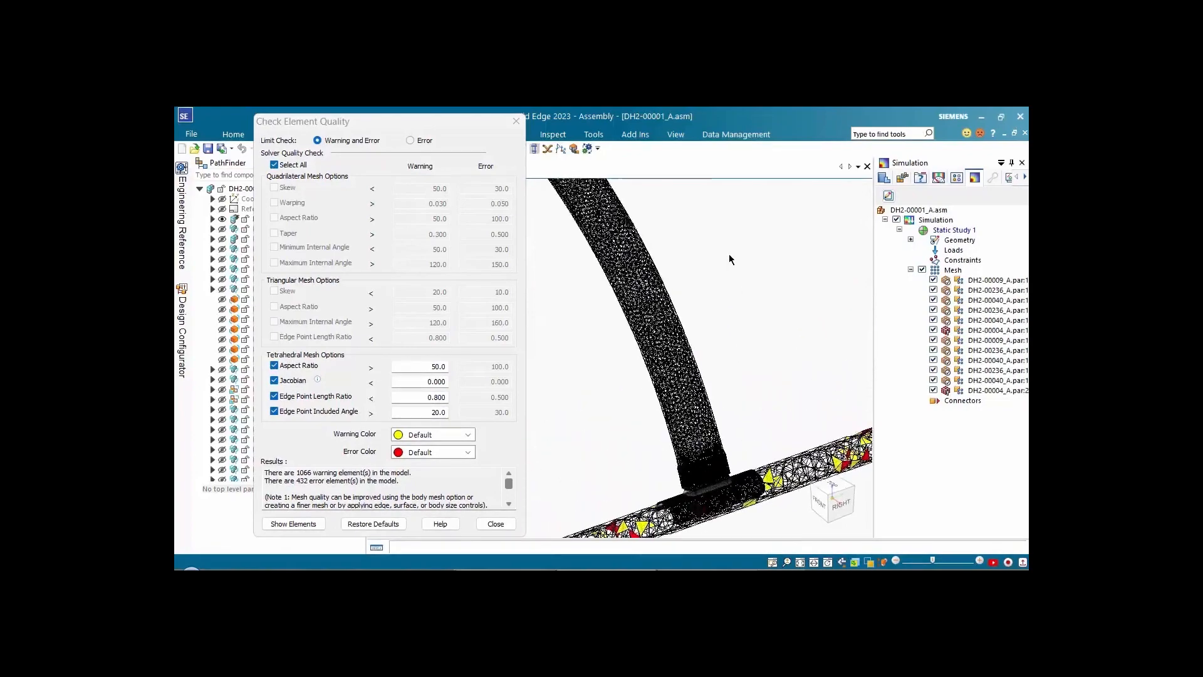
scroll(728, 320, down, 4)
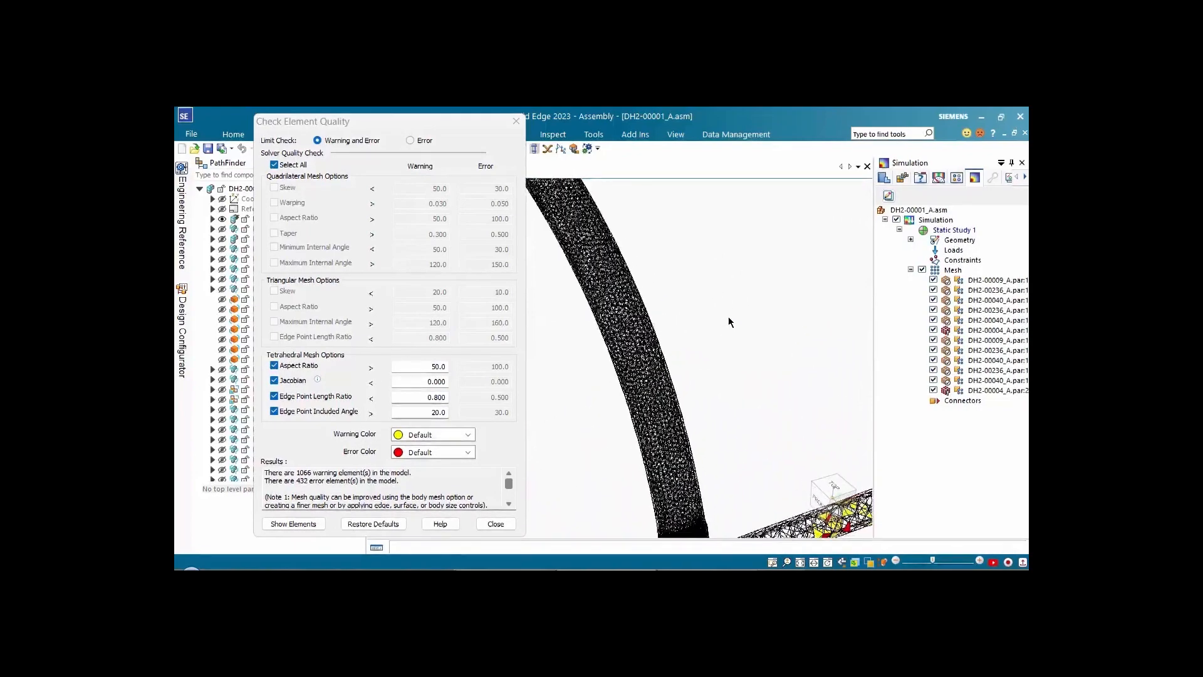
middle_drag(648, 271, 606, 408)
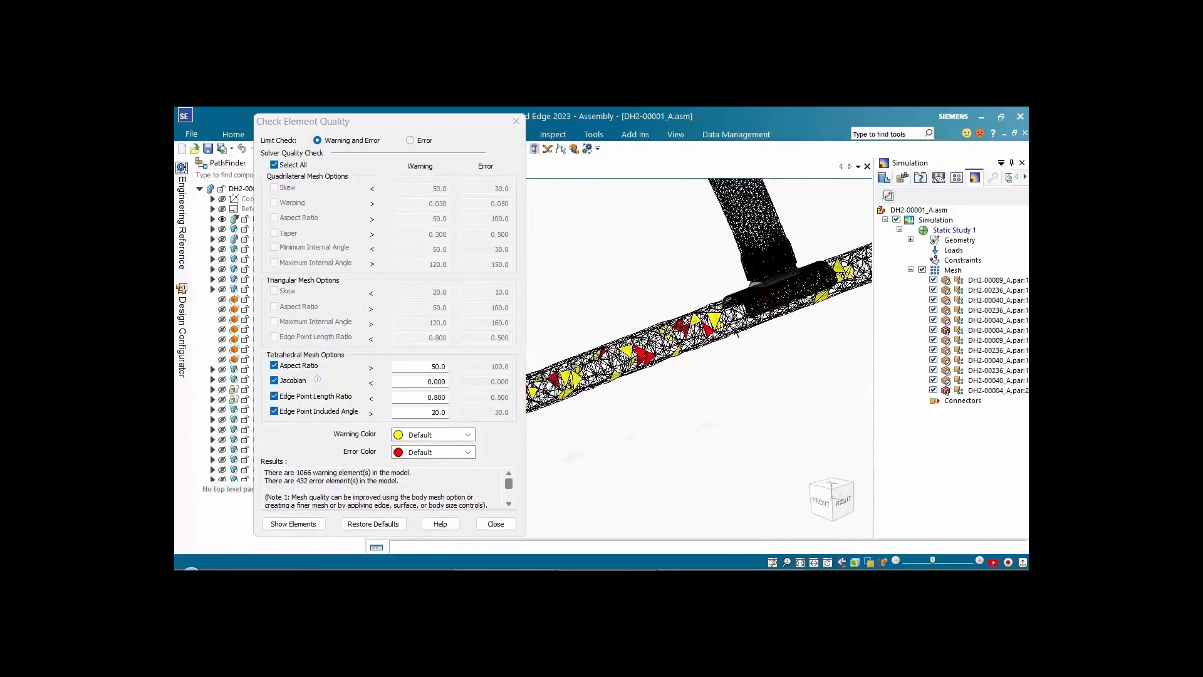
mouse_move(689, 406)
middle_down()
mouse_move(769, 404)
mouse_move(739, 422)
mouse_move(713, 411)
mouse_move(768, 377)
mouse_move(694, 347)
mouse_move(716, 372)
mouse_move(702, 347)
mouse_move(712, 386)
mouse_move(727, 374)
mouse_move(685, 408)
middle_up()
scroll(714, 381, down, 3)
scroll(727, 374, down, 5)
click(495, 523)
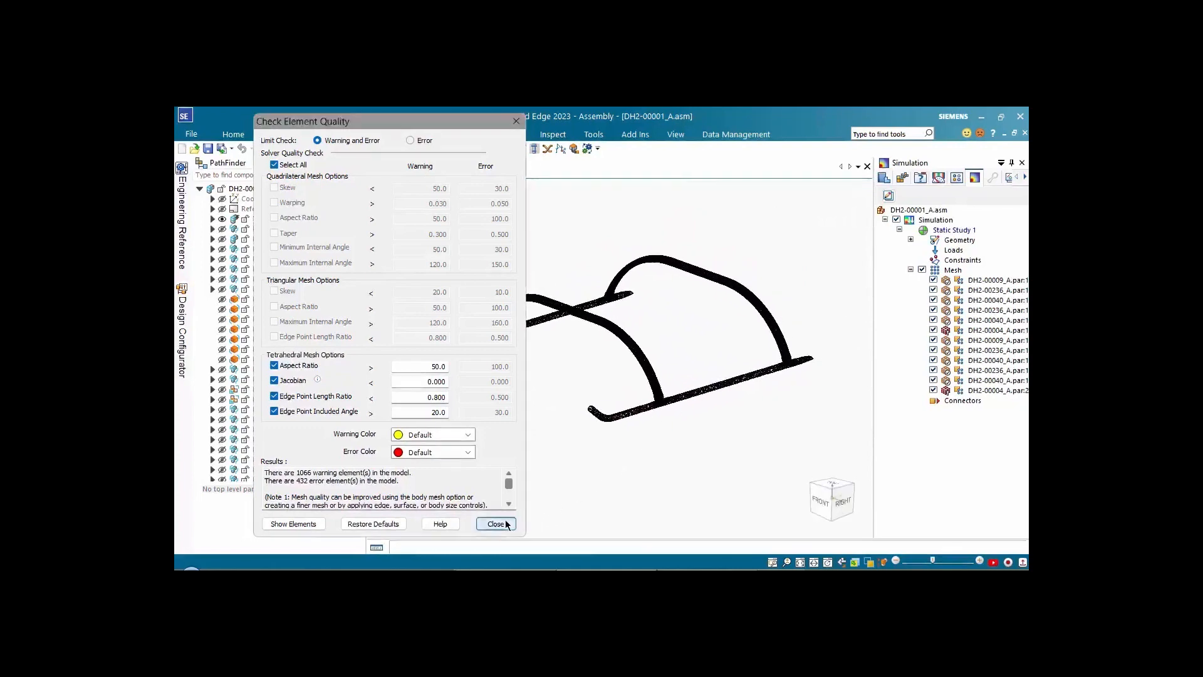
Step: Add a body size control of 5.00 mm to the two skid tubes of the landing gear
mouse_move(819, 322)
middle_down()
mouse_move(827, 295)
mouse_move(814, 301)
middle_up()
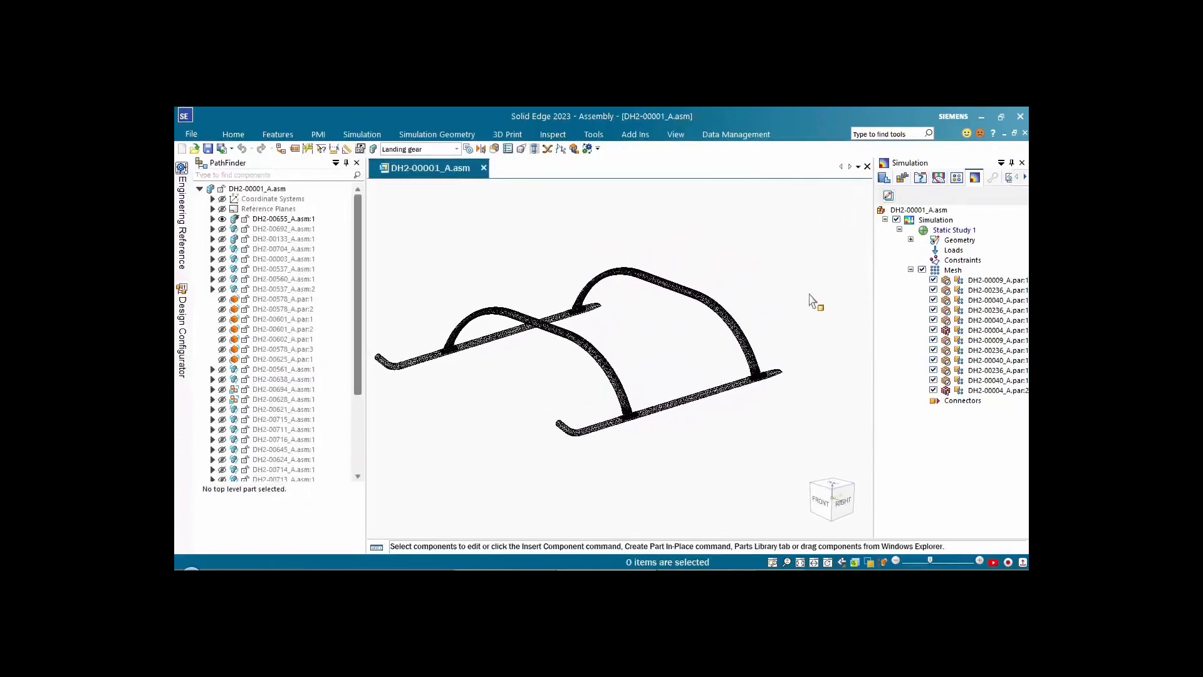
right_click(953, 270)
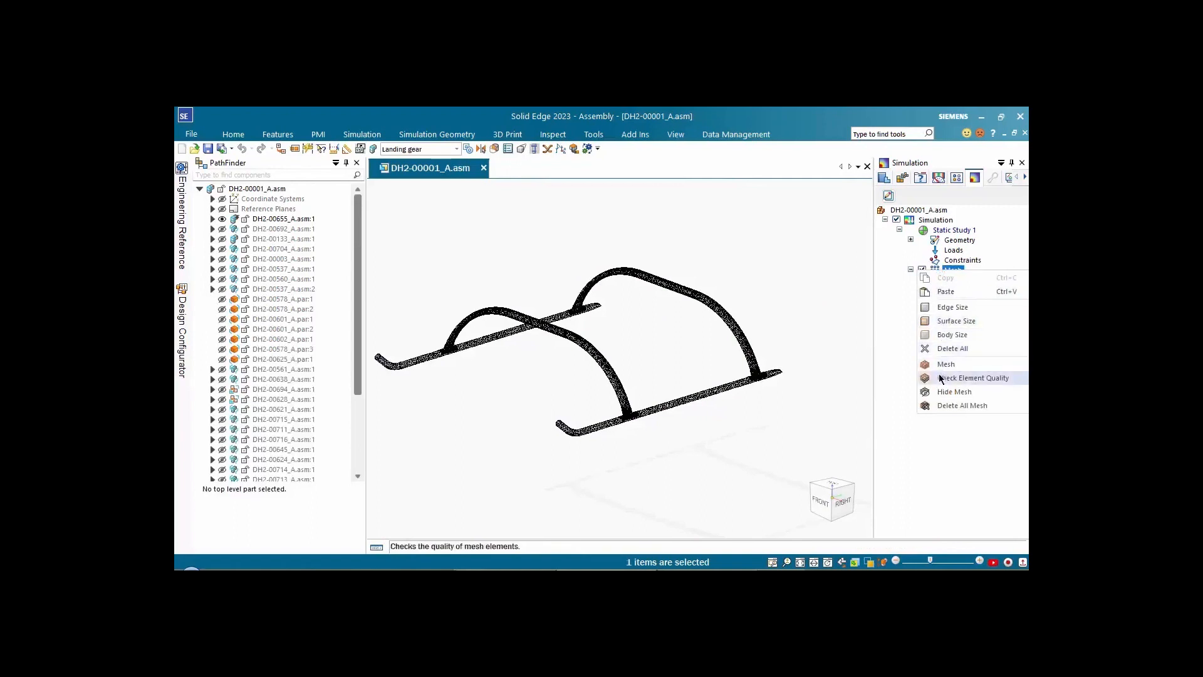
click(949, 335)
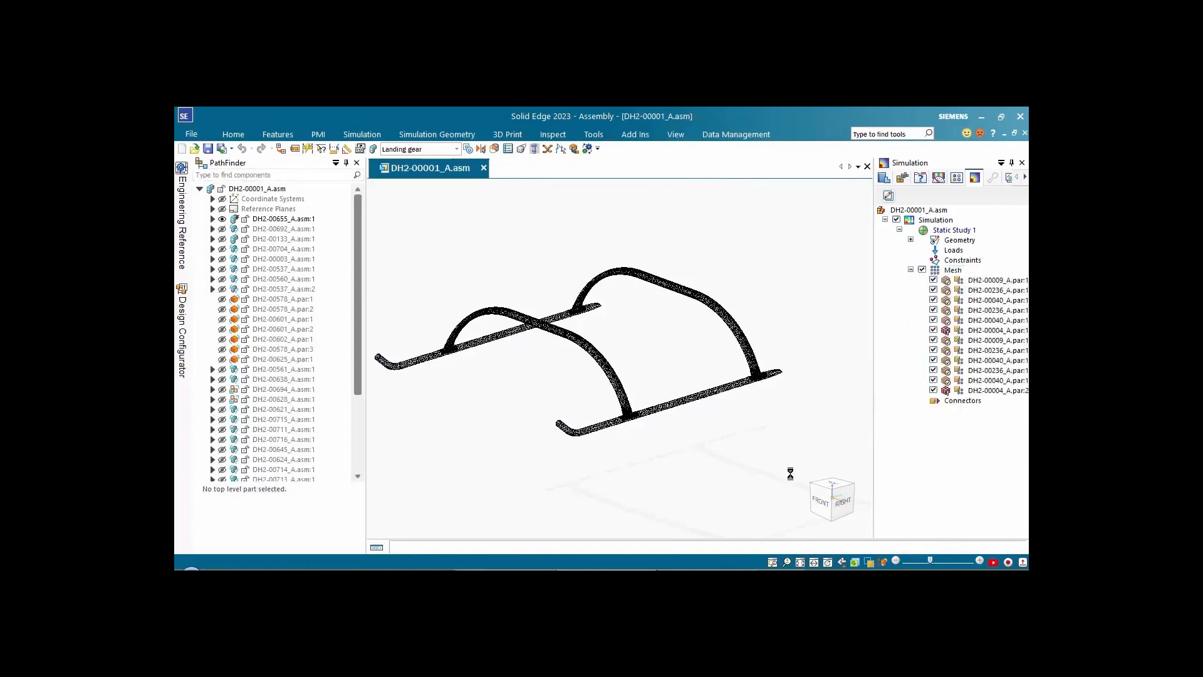
click(713, 394)
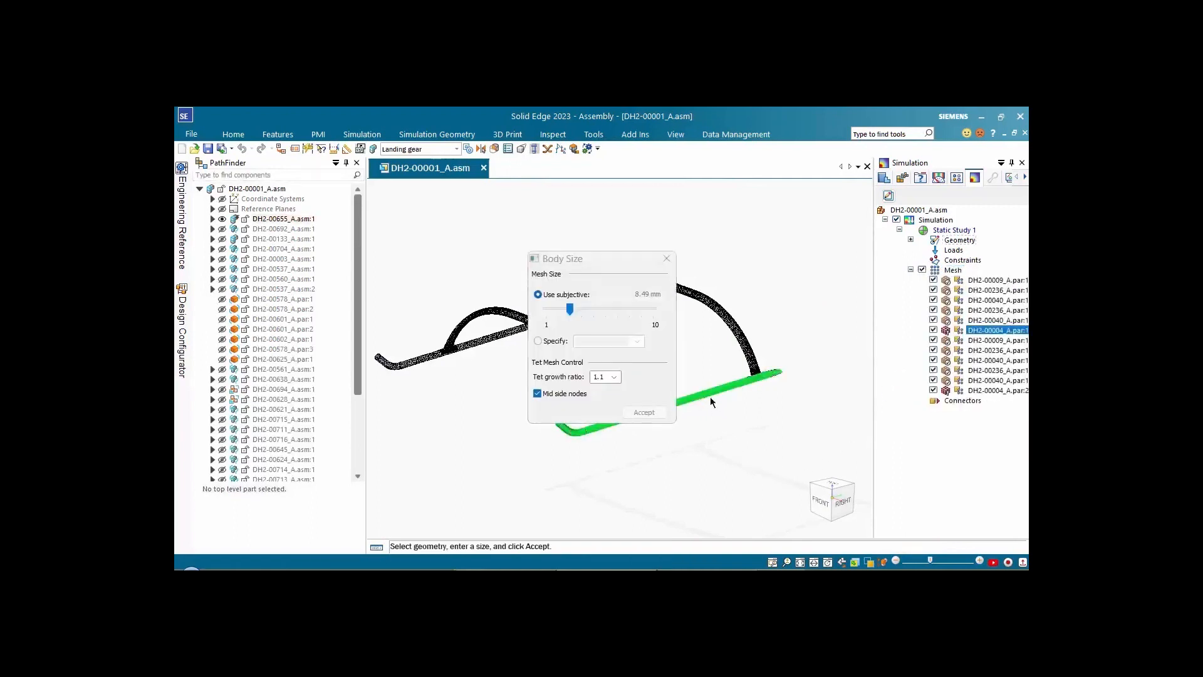
click(429, 361)
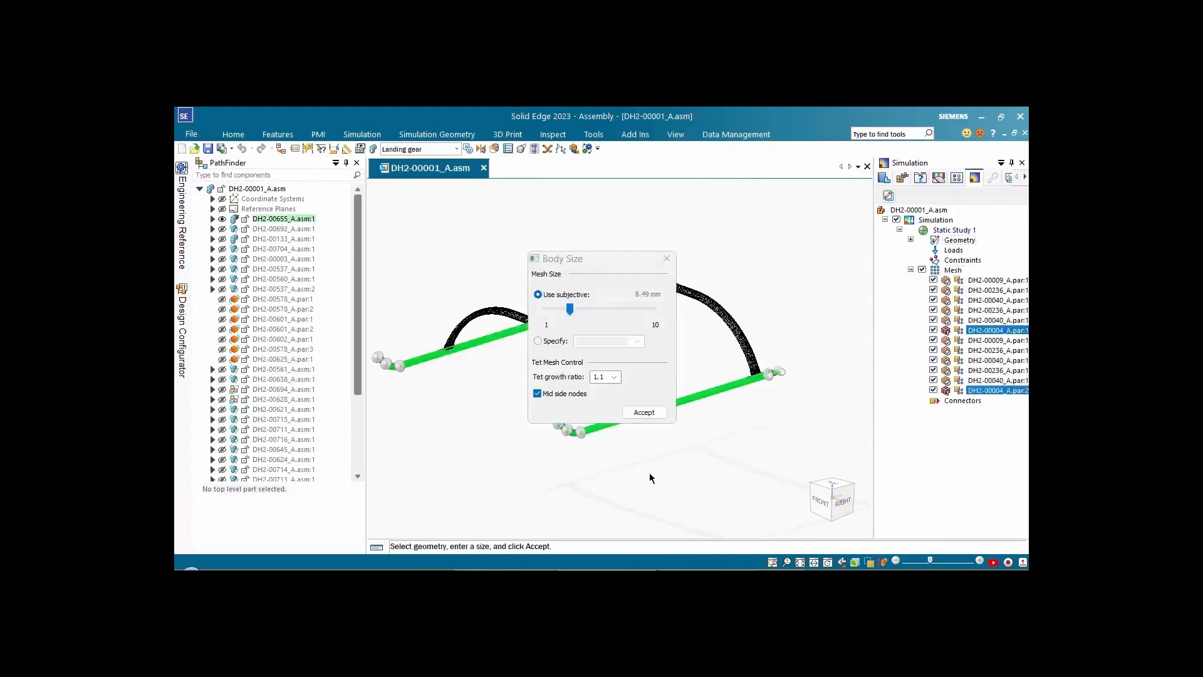
click(538, 340)
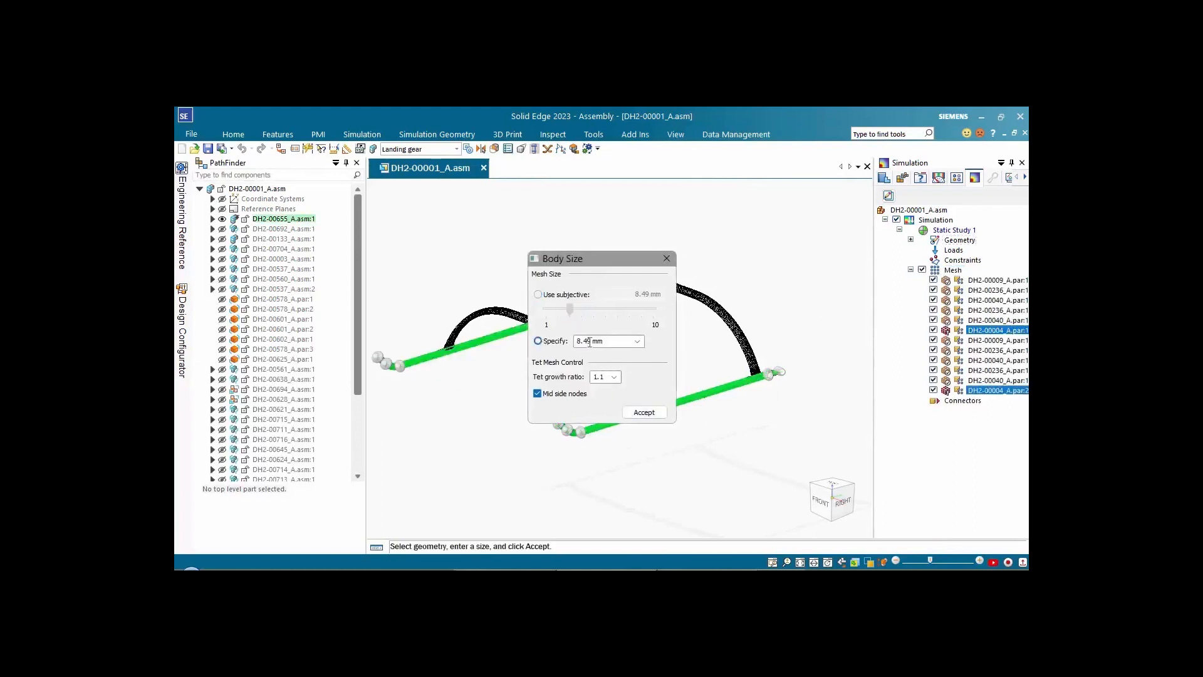
text(5)
key(Tab)
click(650, 412)
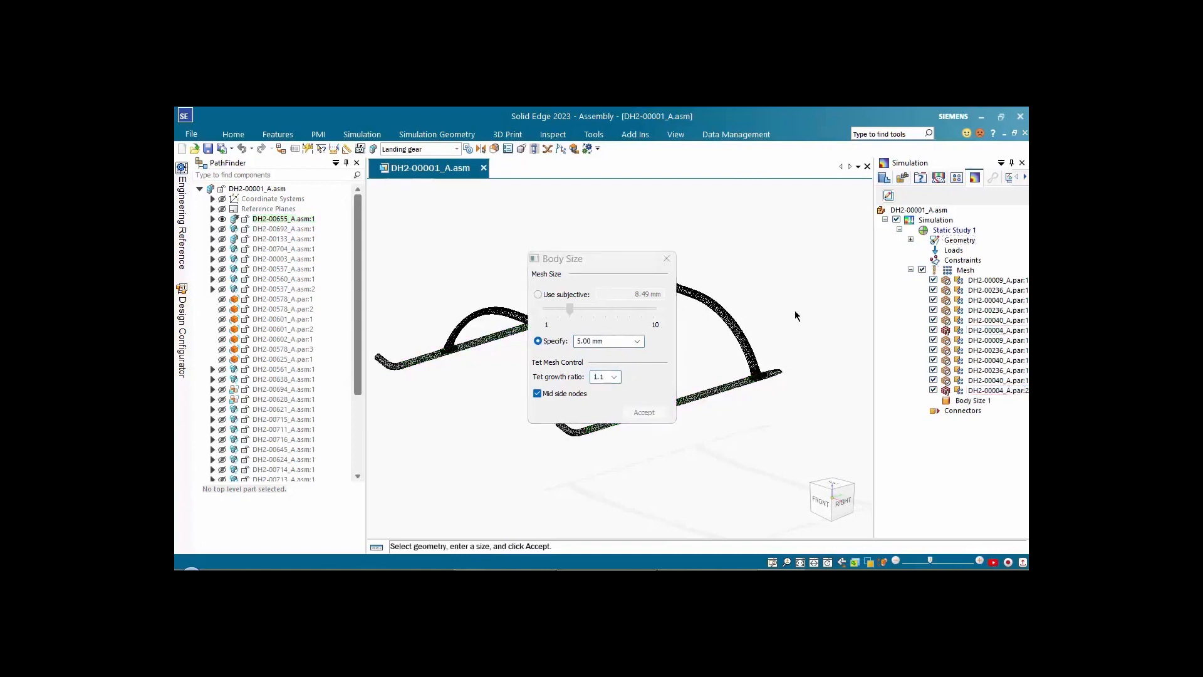
click(666, 258)
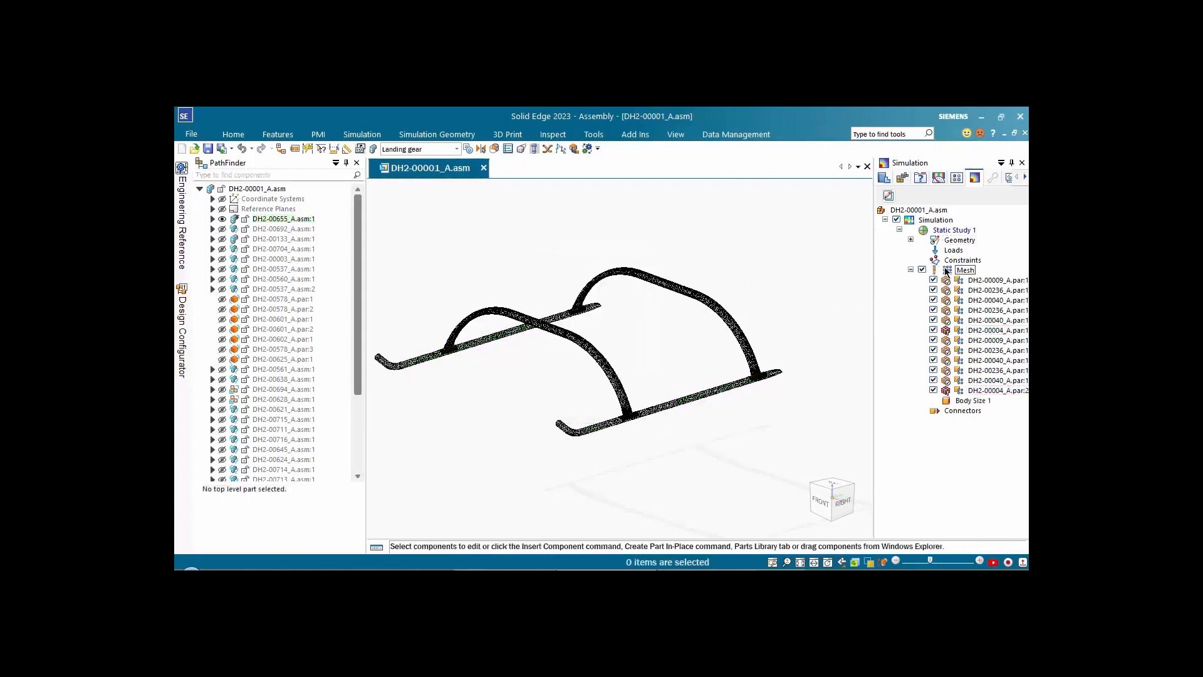
Step: Regenerate the tetrahedral body mesh of the landing gear with the skid tube size control included
right_click(947, 271)
click(937, 358)
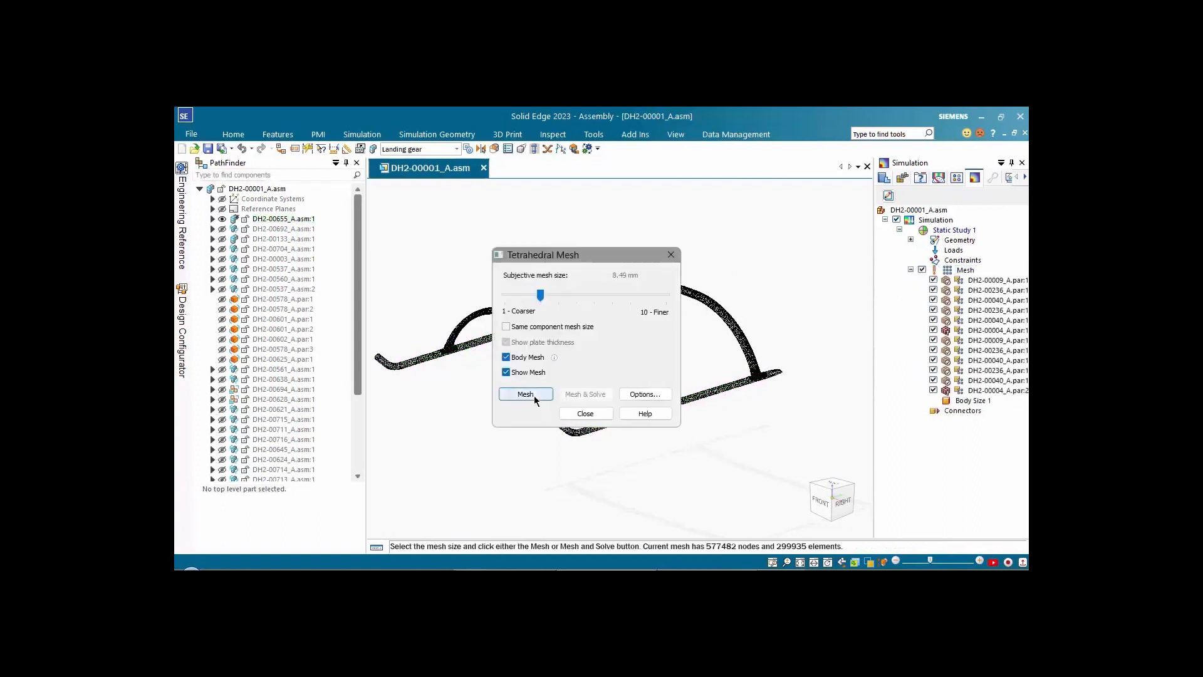
click(535, 395)
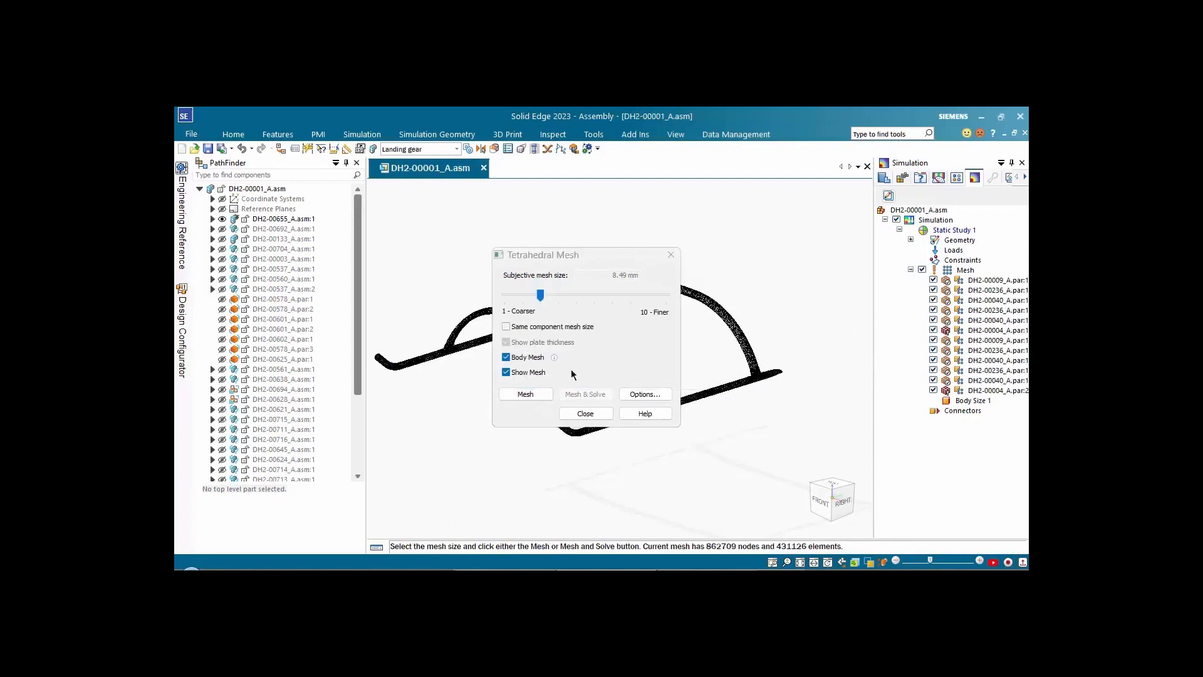
click(586, 413)
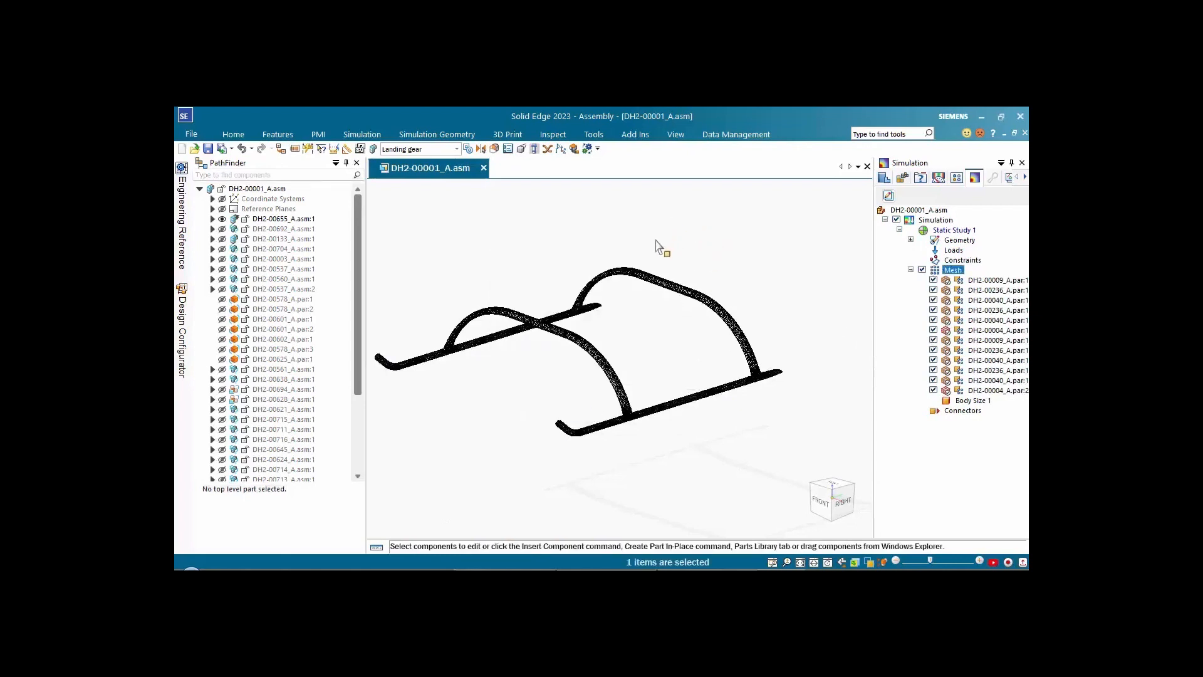
Step: Rerun the element quality check on the landing gear with warning and error limits, review the summary report, and close the check
click(367, 134)
click(940, 161)
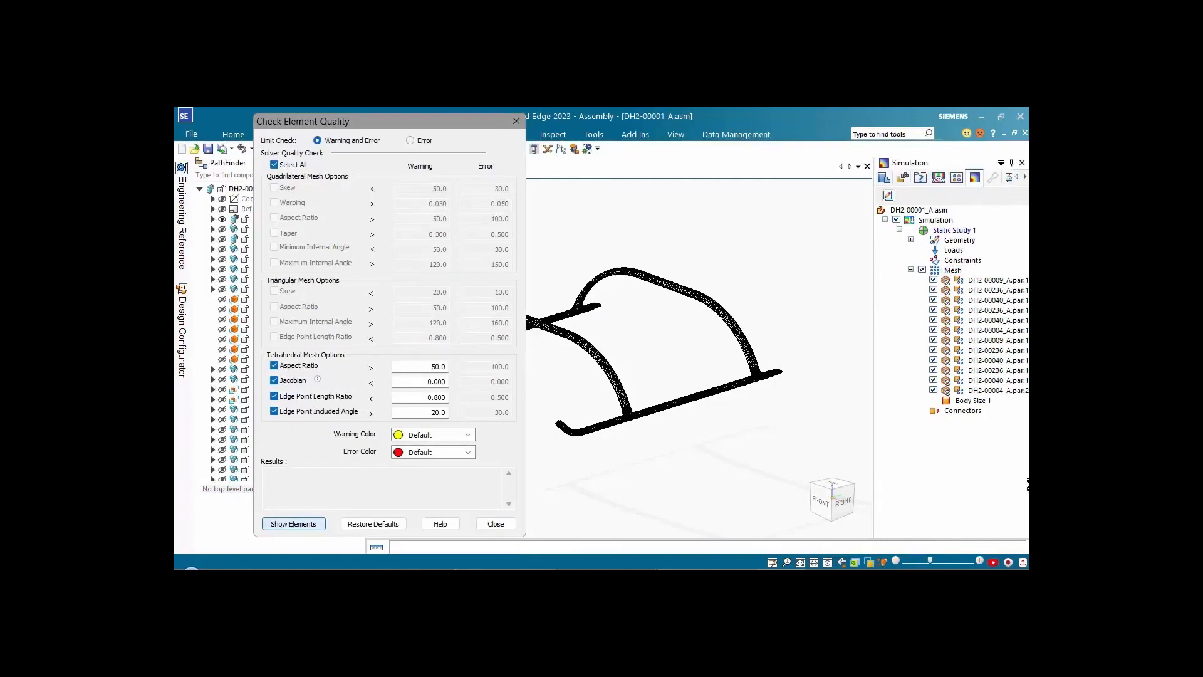
click(294, 524)
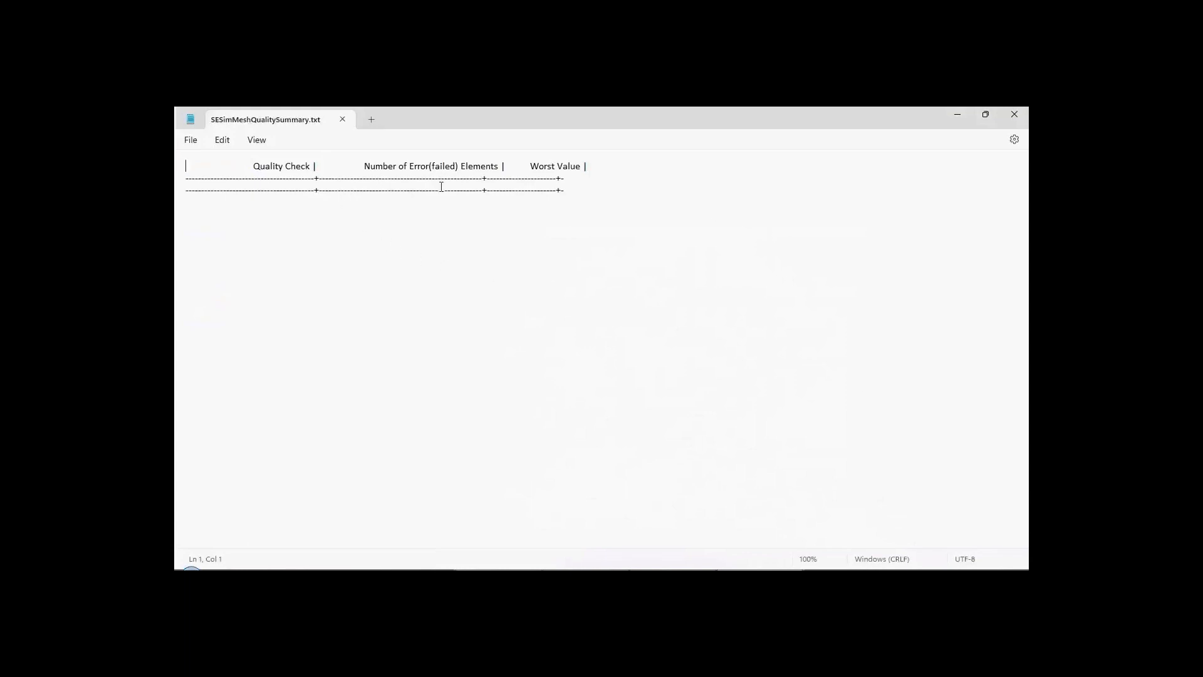
click(1015, 114)
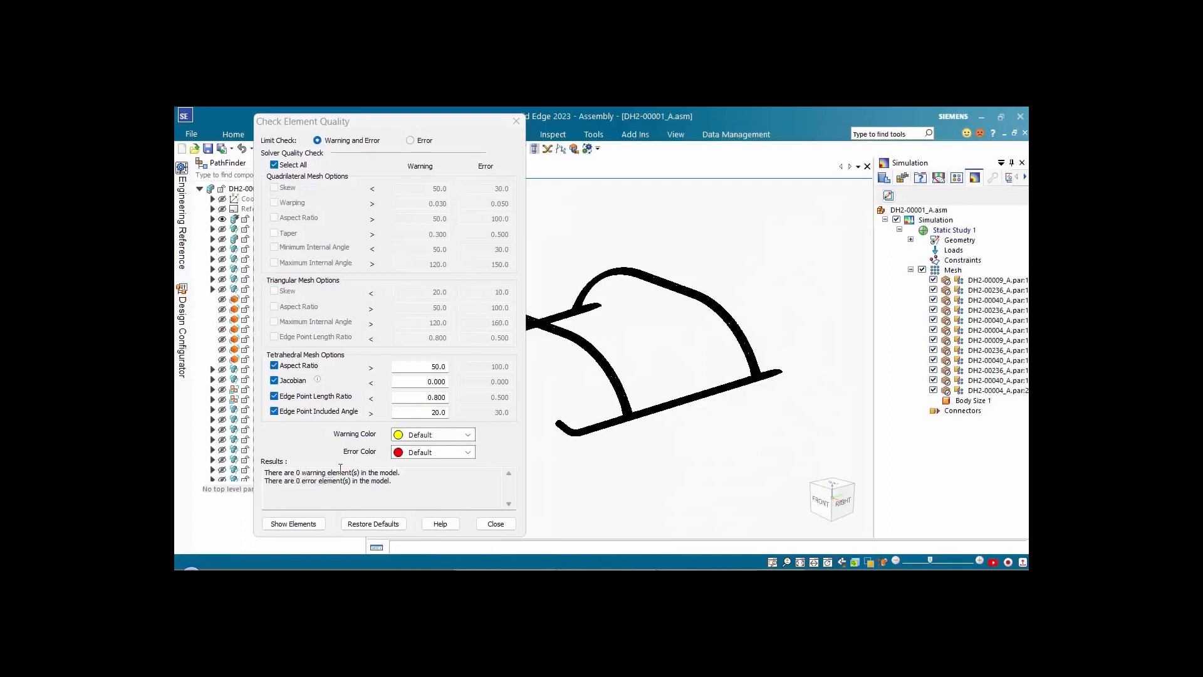
click(507, 525)
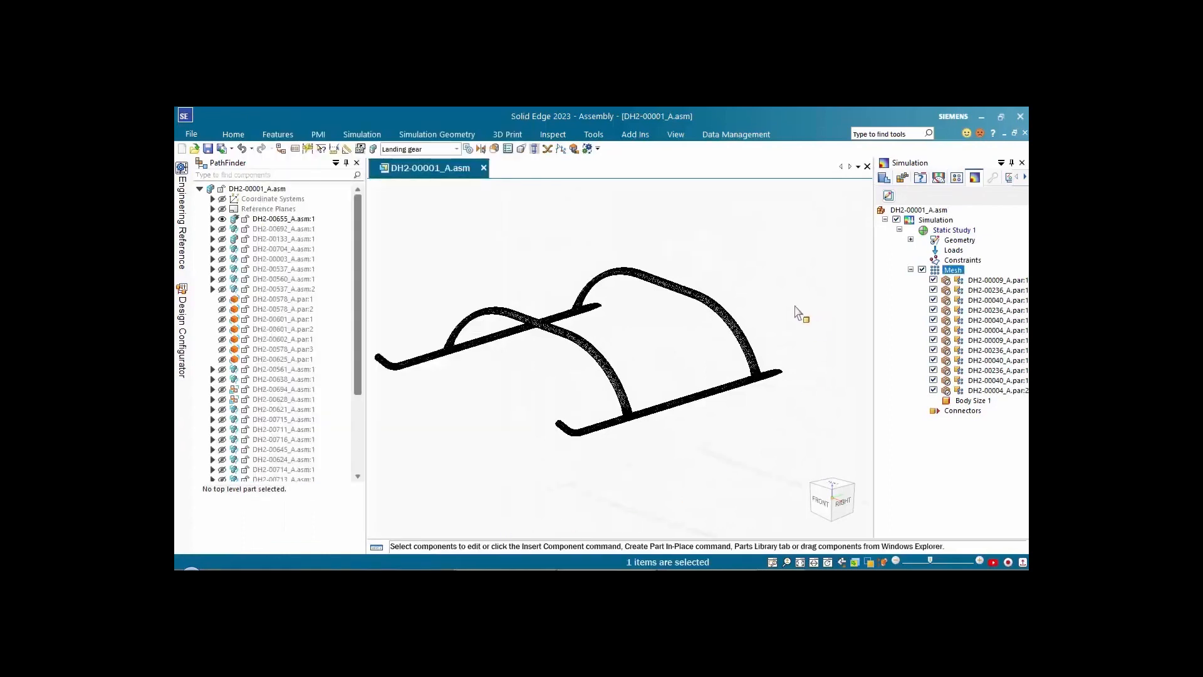
Step: Inspect the refined mesh on the landing gear and close the assembly without saving the changes
scroll(799, 306, up, 5)
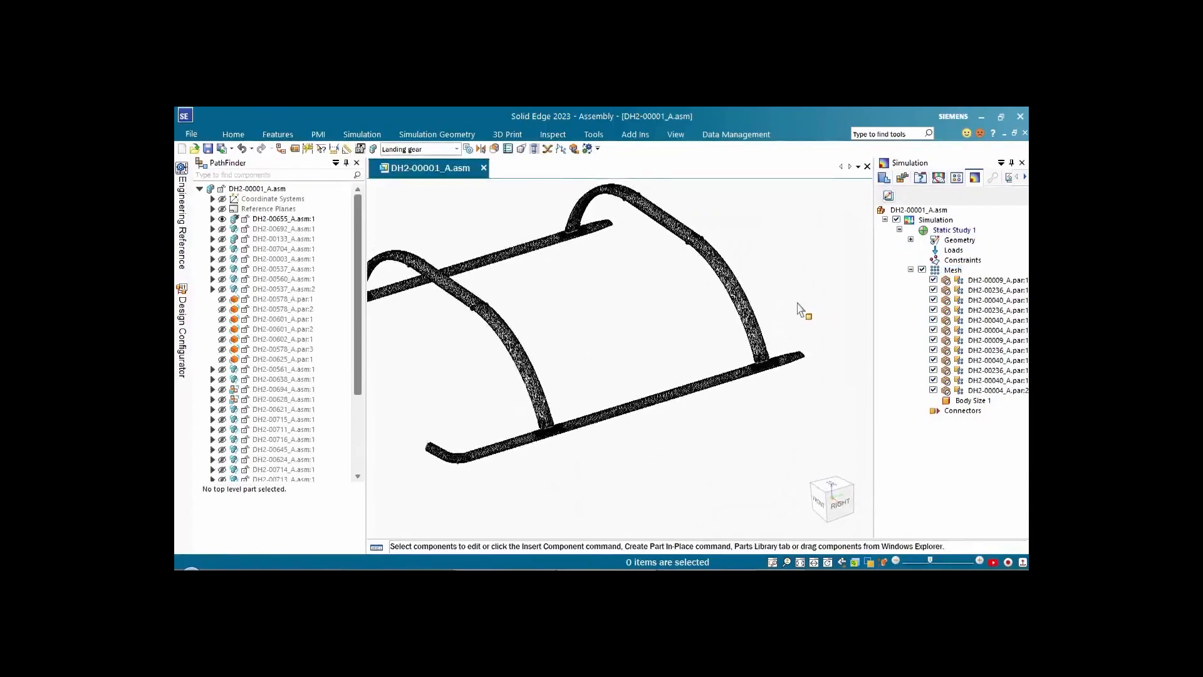
scroll(800, 307, down, 3)
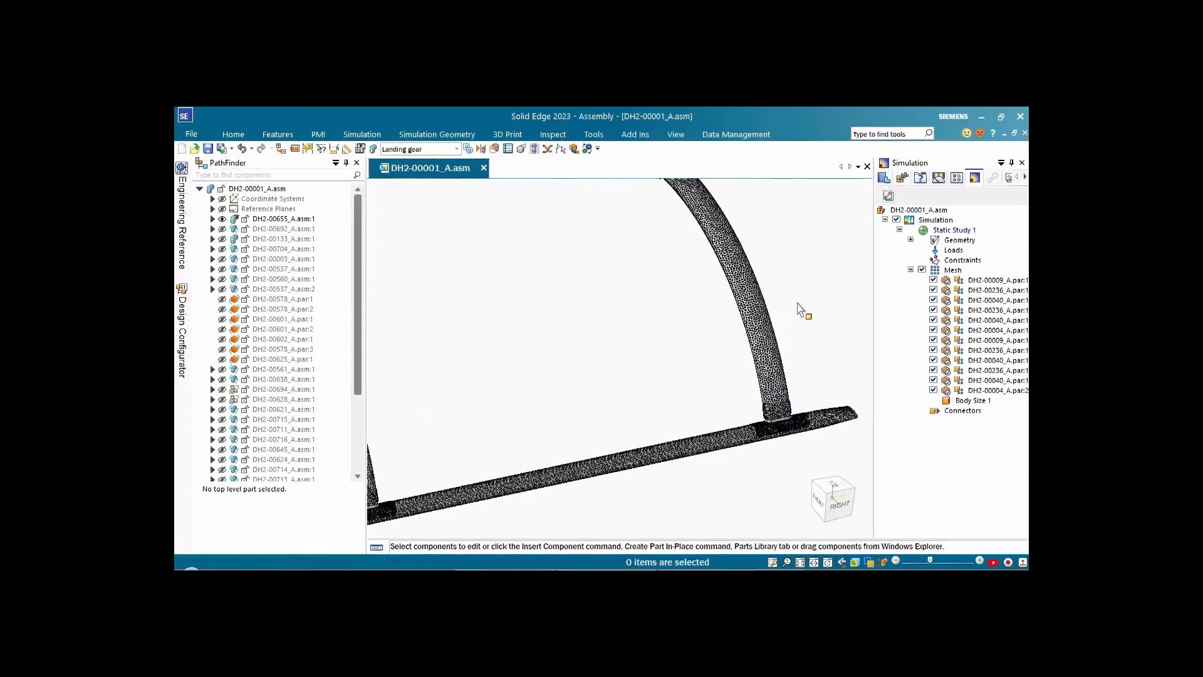
scroll(800, 309, down, 5)
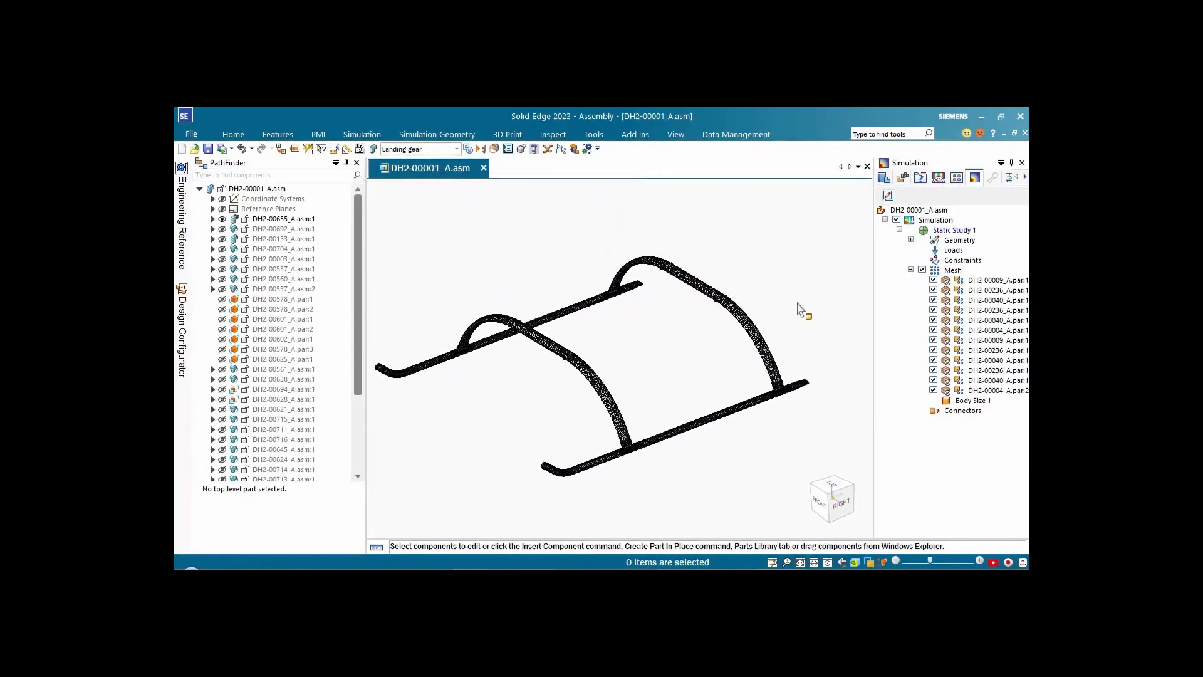
scroll(799, 309, down, 2)
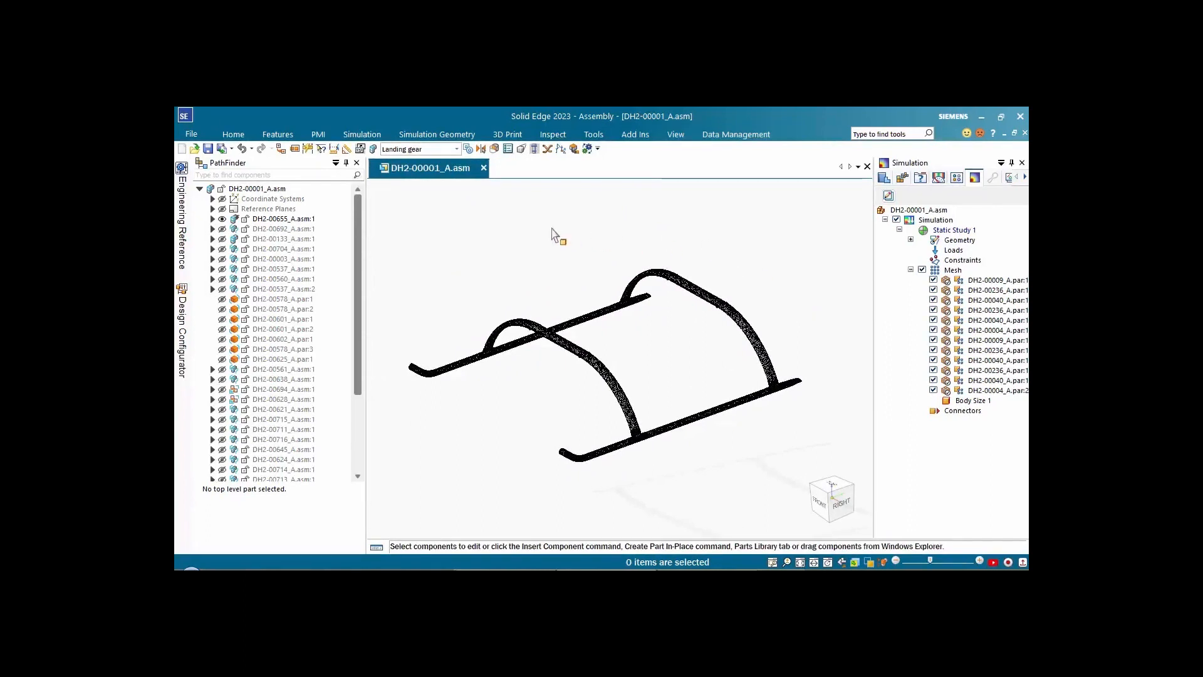
click(483, 168)
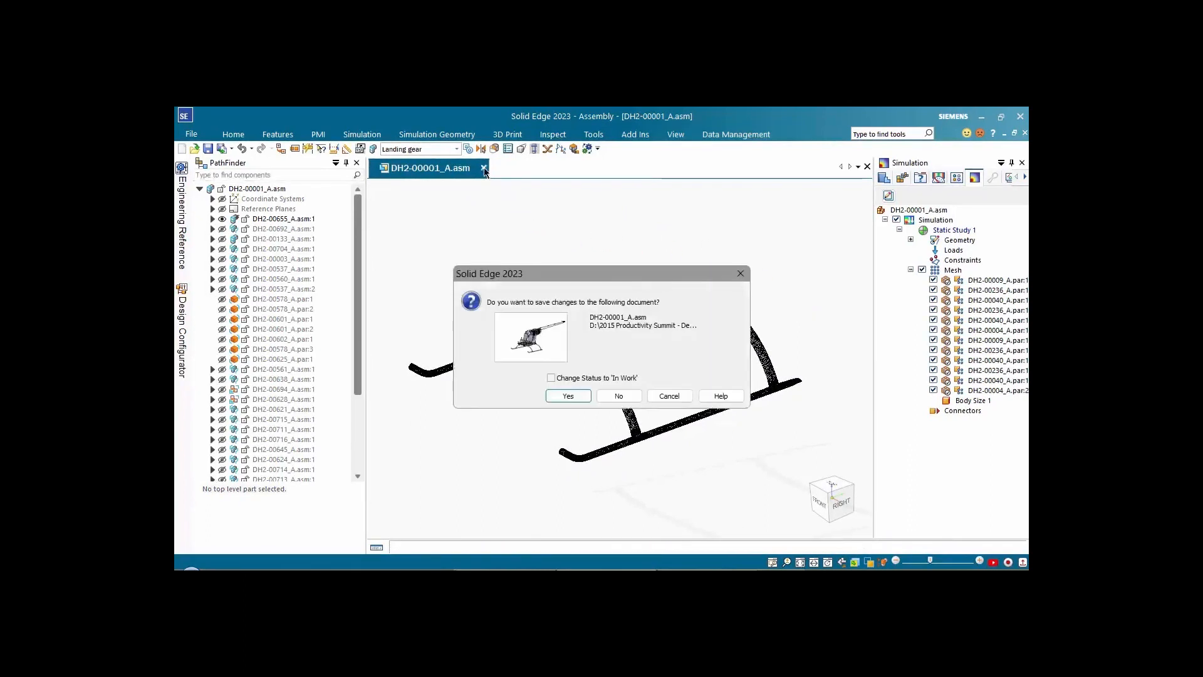
click(618, 395)
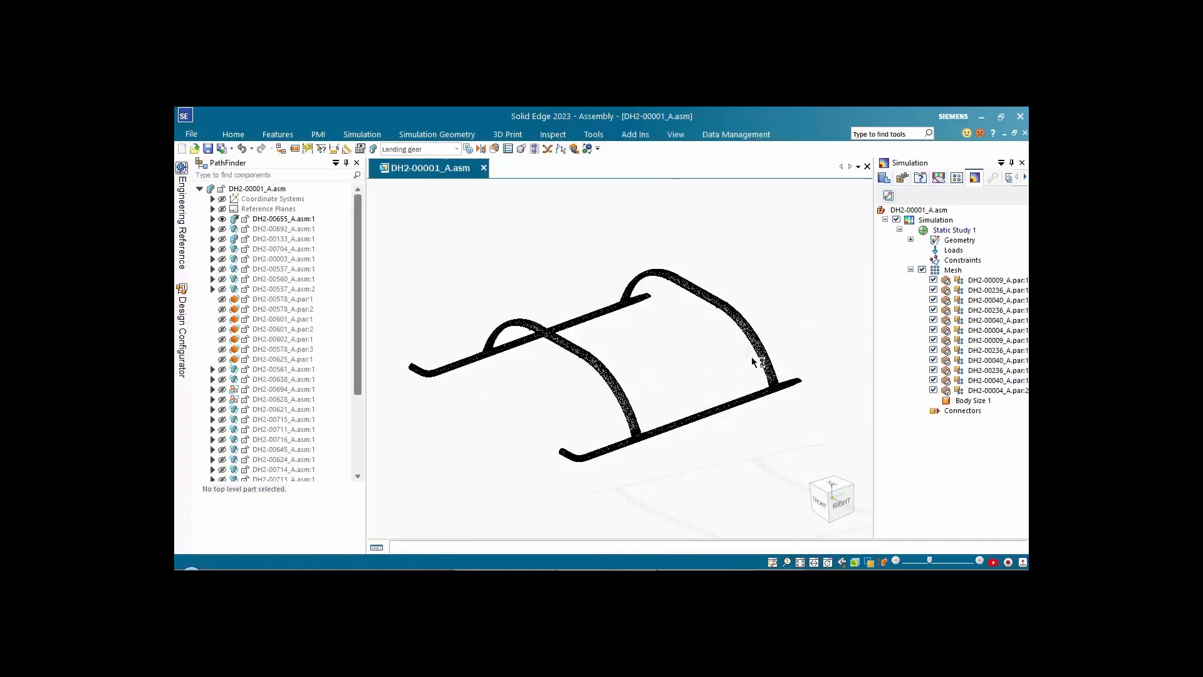
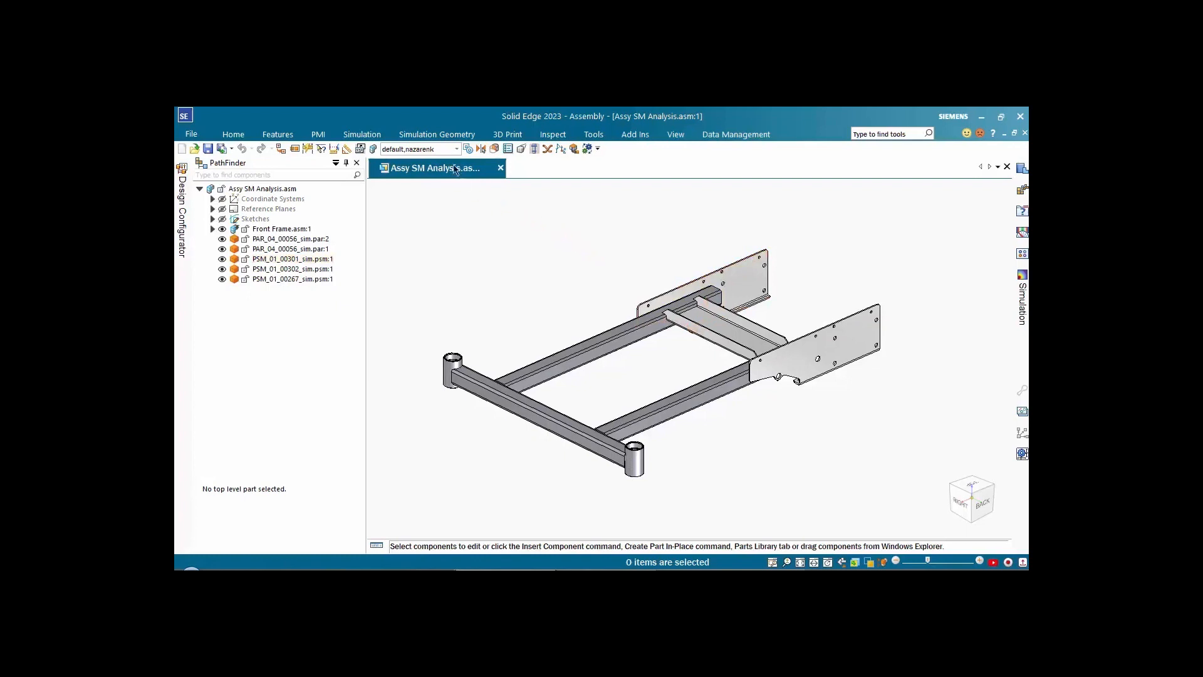
Step: Create a mid-surface for the PSM_01_00301_sim side plate of the frame assembly, using Offset From Side 2
click(449, 138)
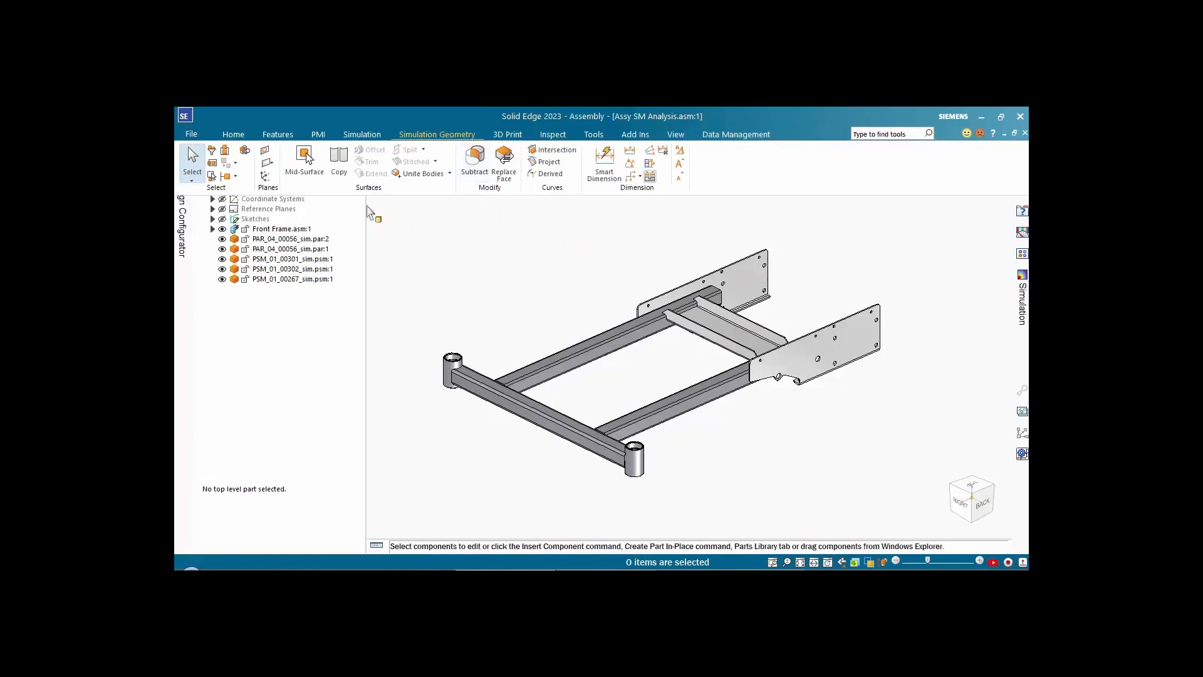
click(304, 159)
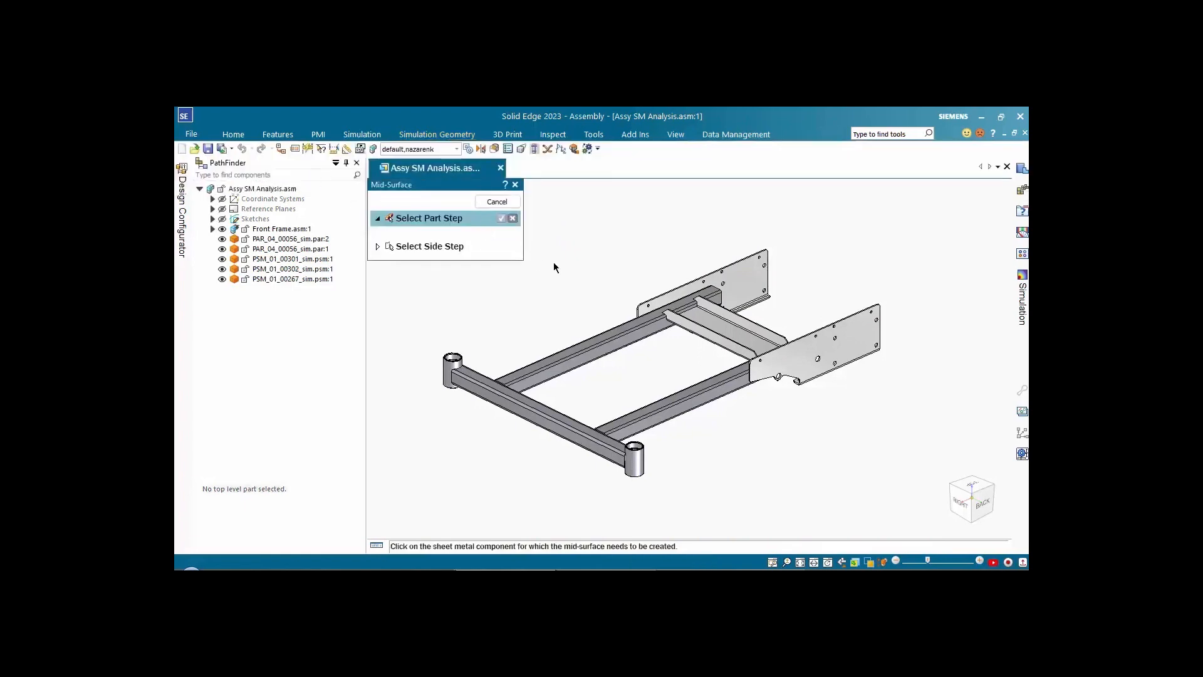
click(727, 276)
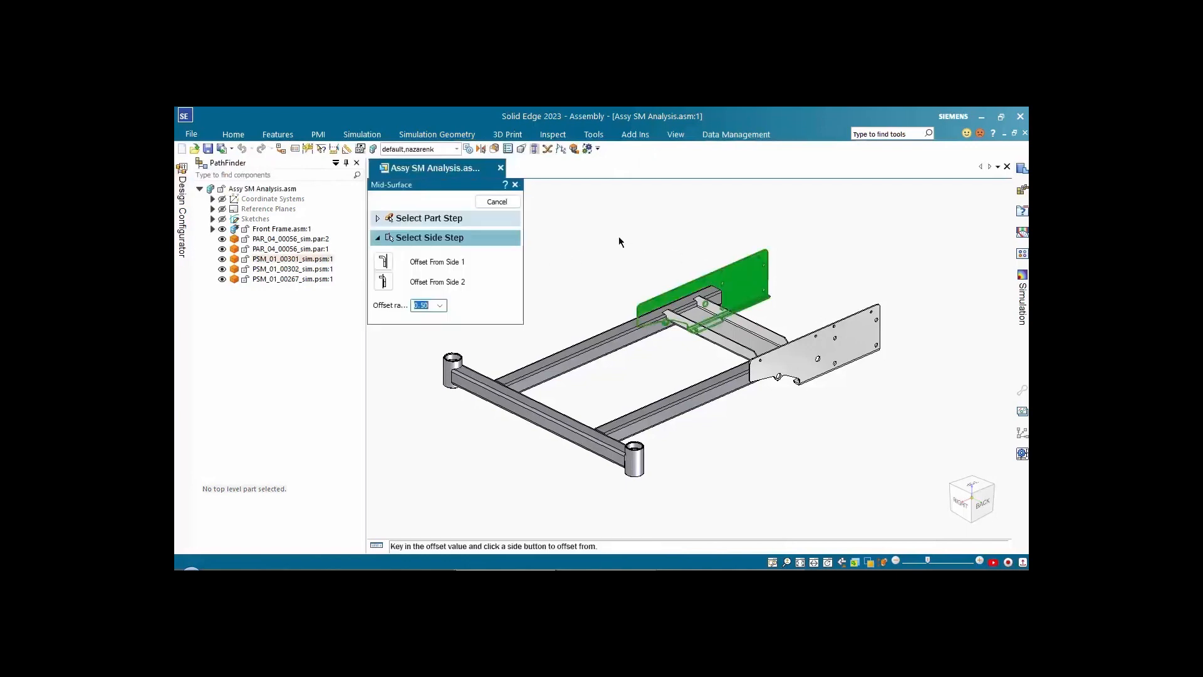
click(384, 281)
click(441, 305)
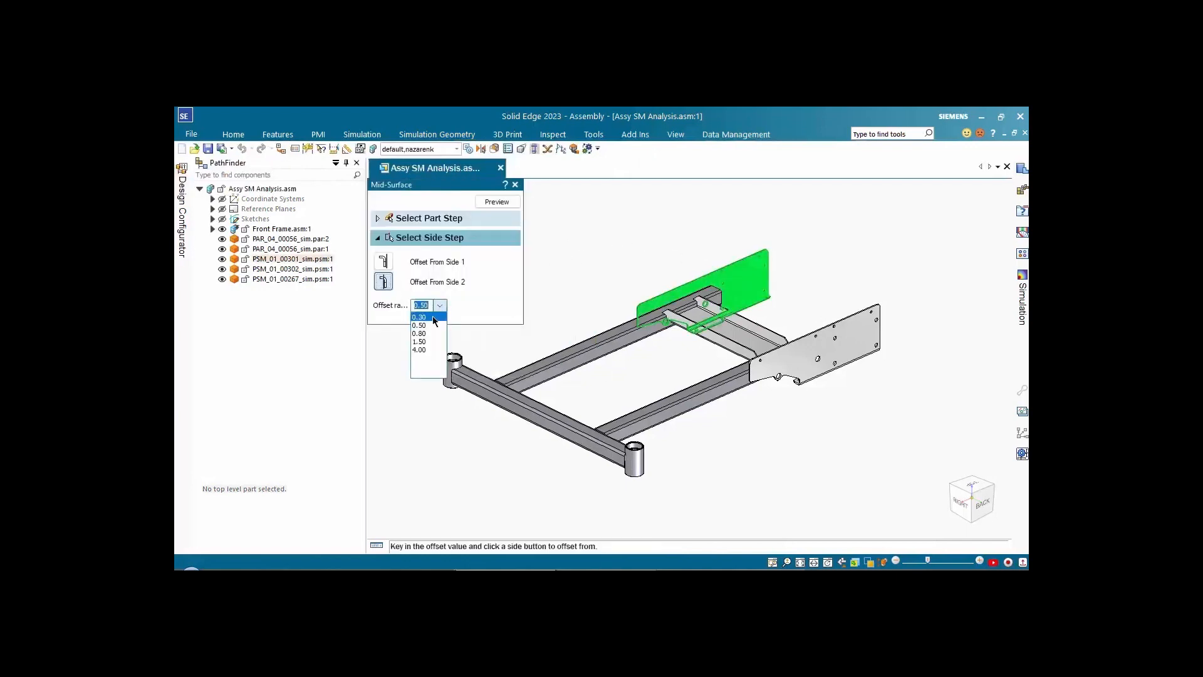
click(425, 305)
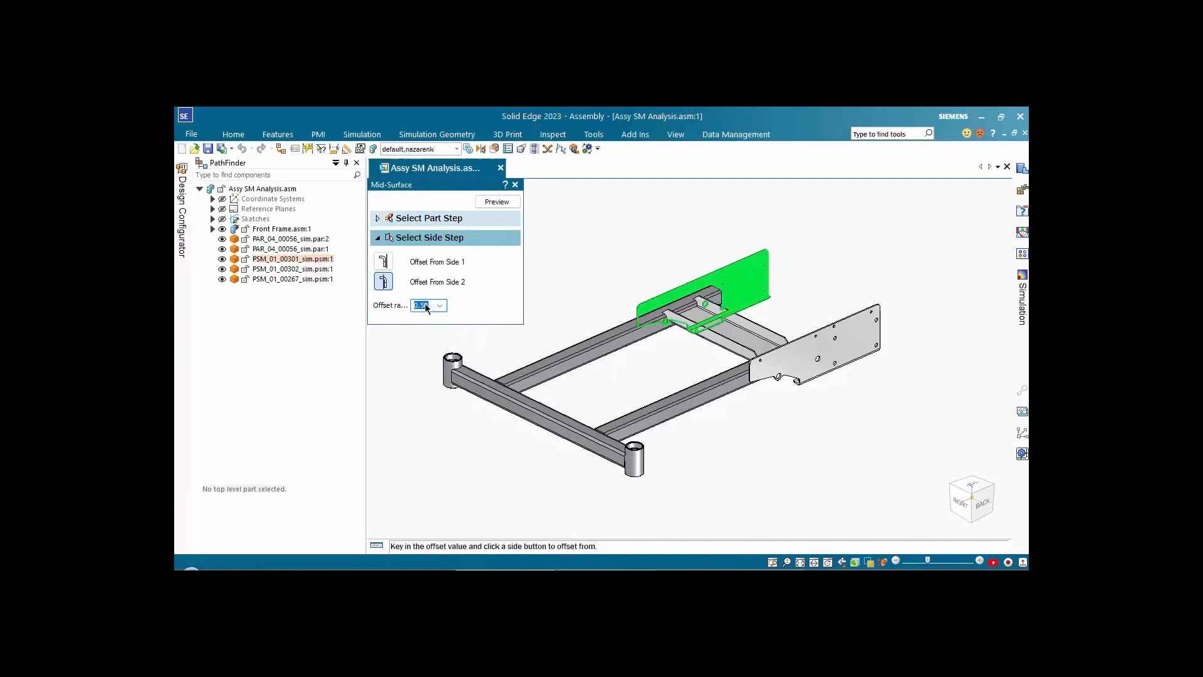
click(495, 202)
right_click(671, 227)
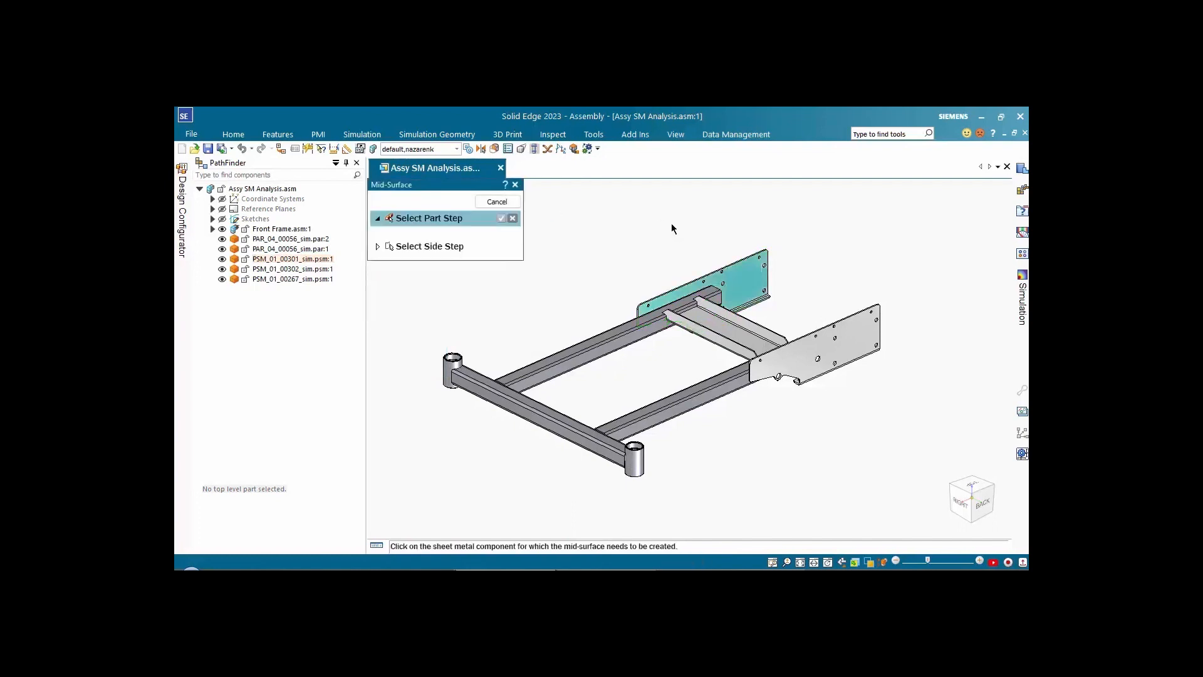
Step: Create a mid-surface for the opposite side plate, PSM_01_00302_sim, with the same offset settings
click(828, 336)
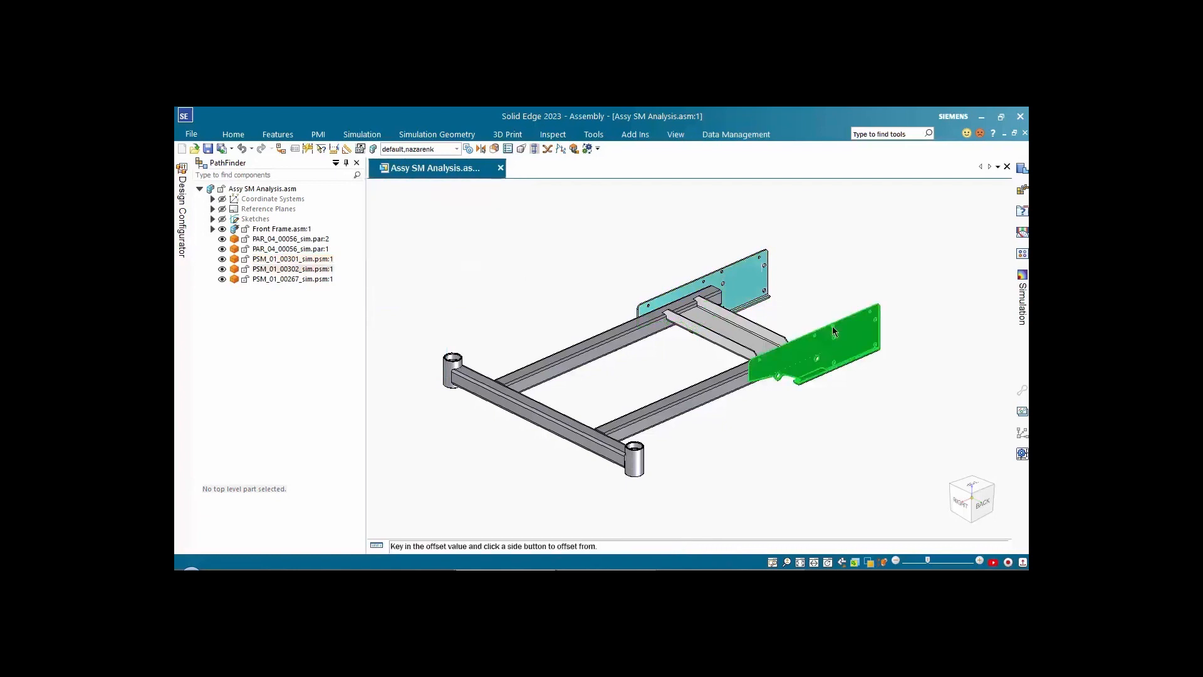
right_click(834, 262)
right_click(836, 257)
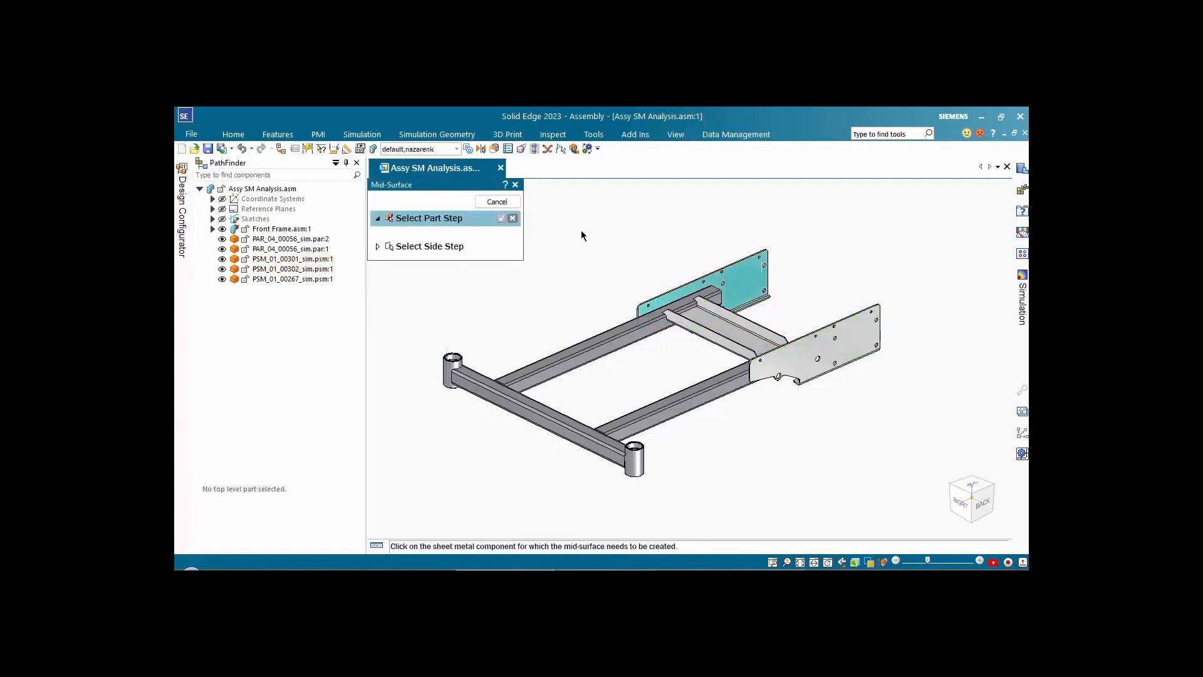
Step: Create a mid-surface for the cross member between the side plates, using Offset From Side 1, and finish the Mid-Surface command
click(729, 322)
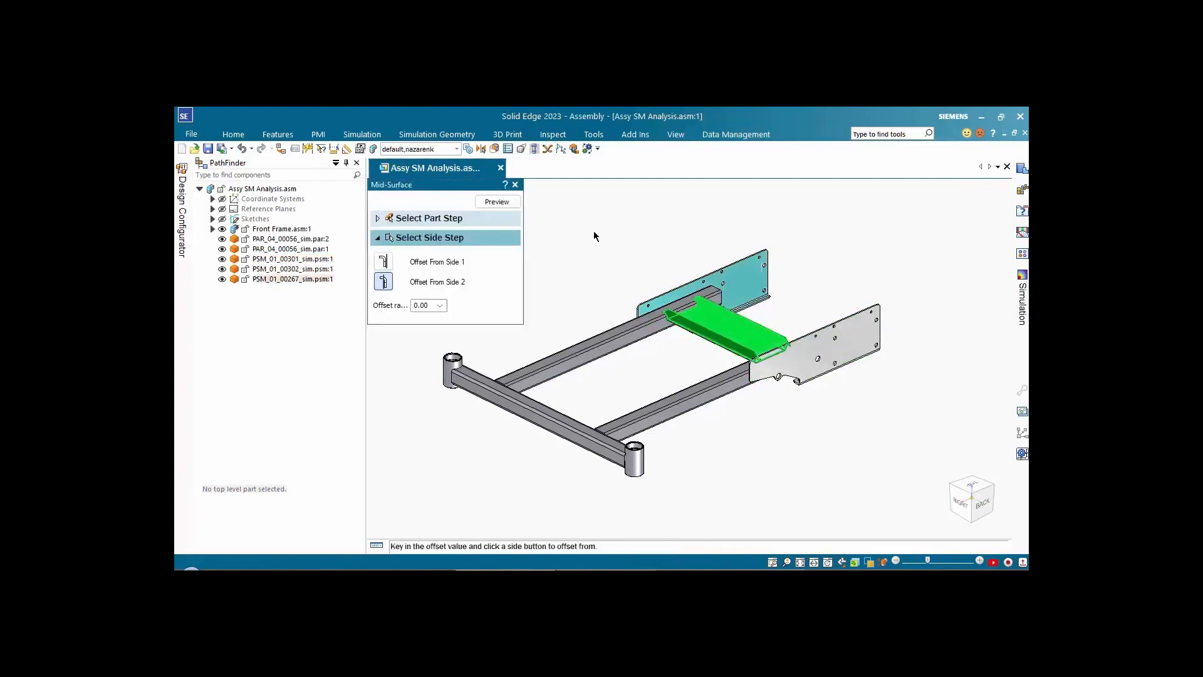
click(385, 262)
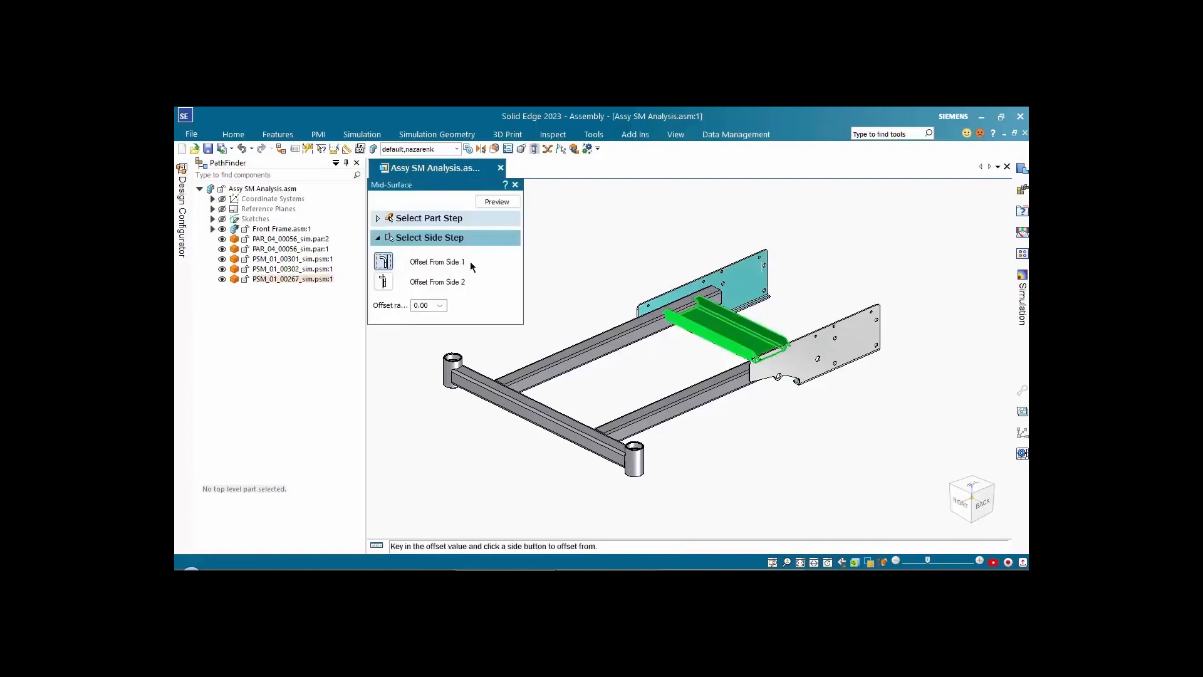
click(440, 306)
click(421, 338)
click(498, 201)
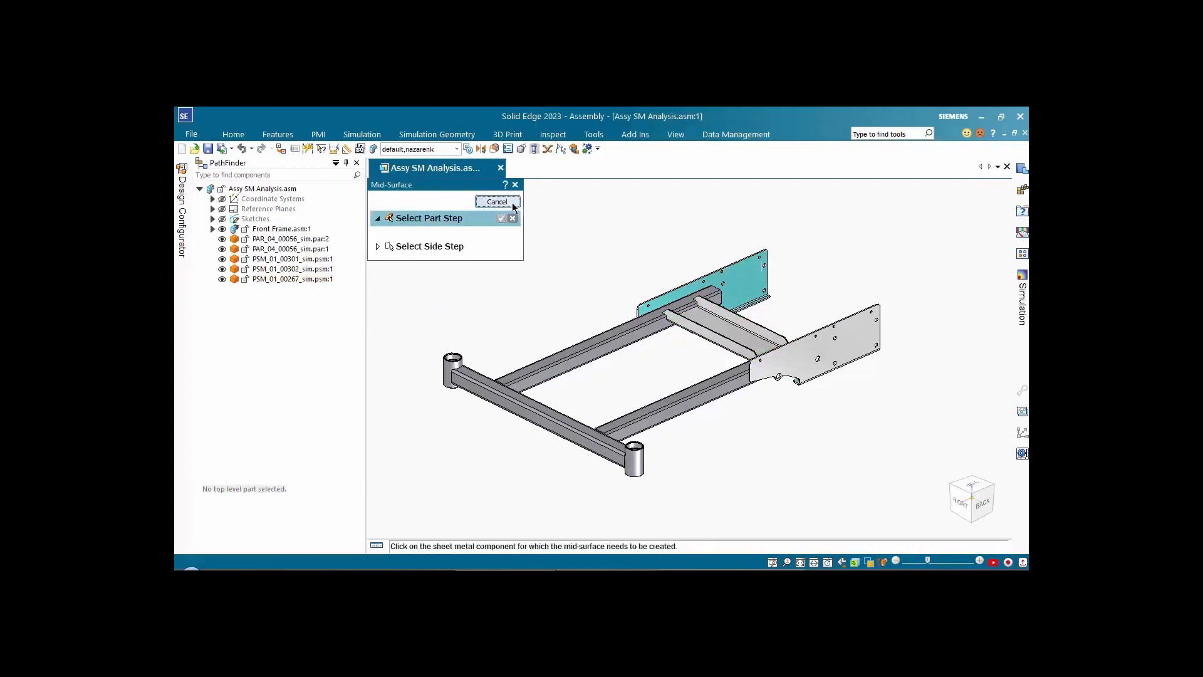
click(496, 201)
Step: Hide the two side plates and the cross member so only their mid-surfaces are displayed
click(747, 284)
ctrl+click(721, 323)
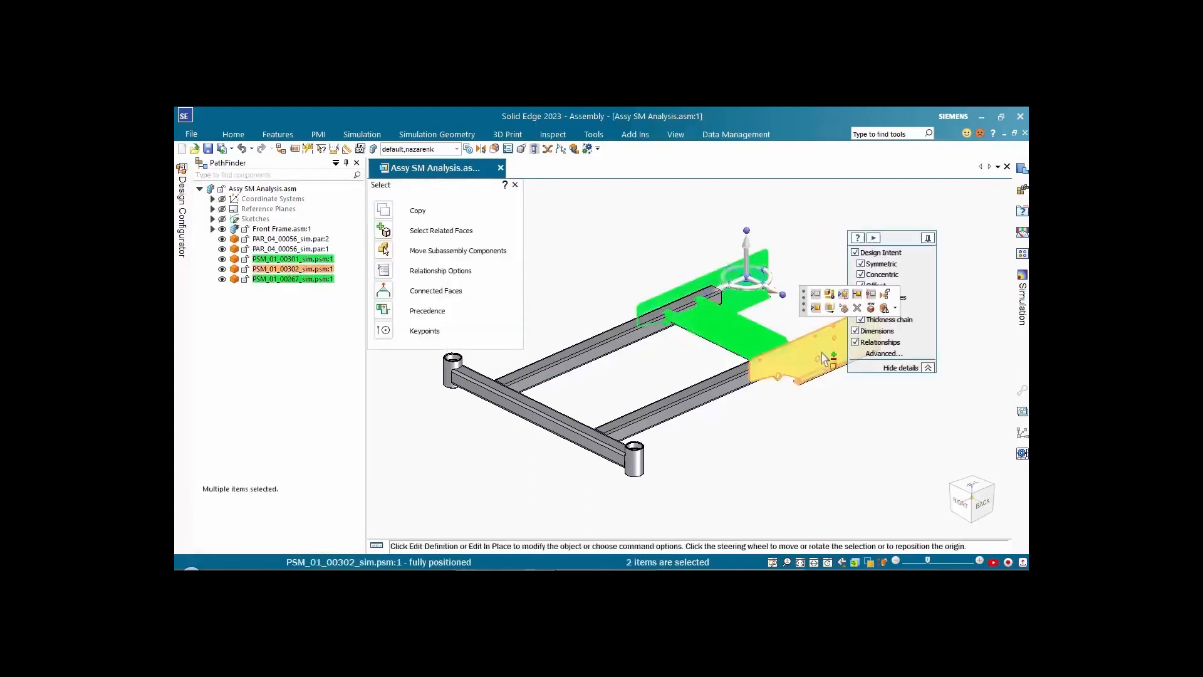
ctrl+click(768, 360)
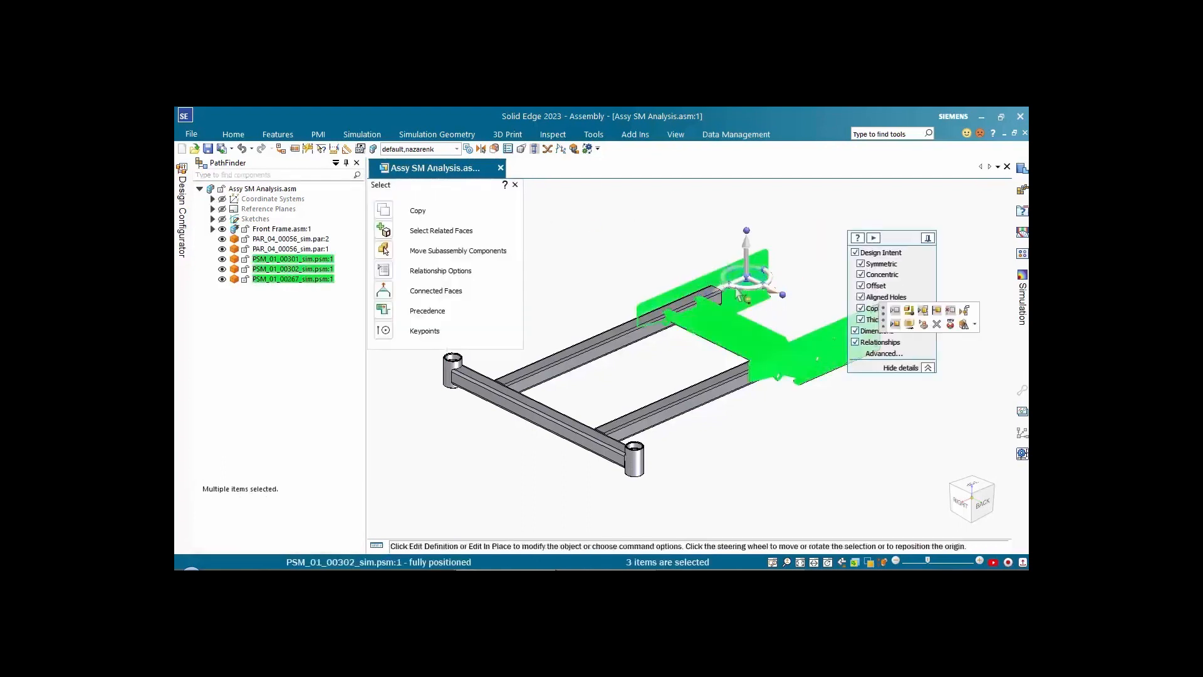
click(895, 311)
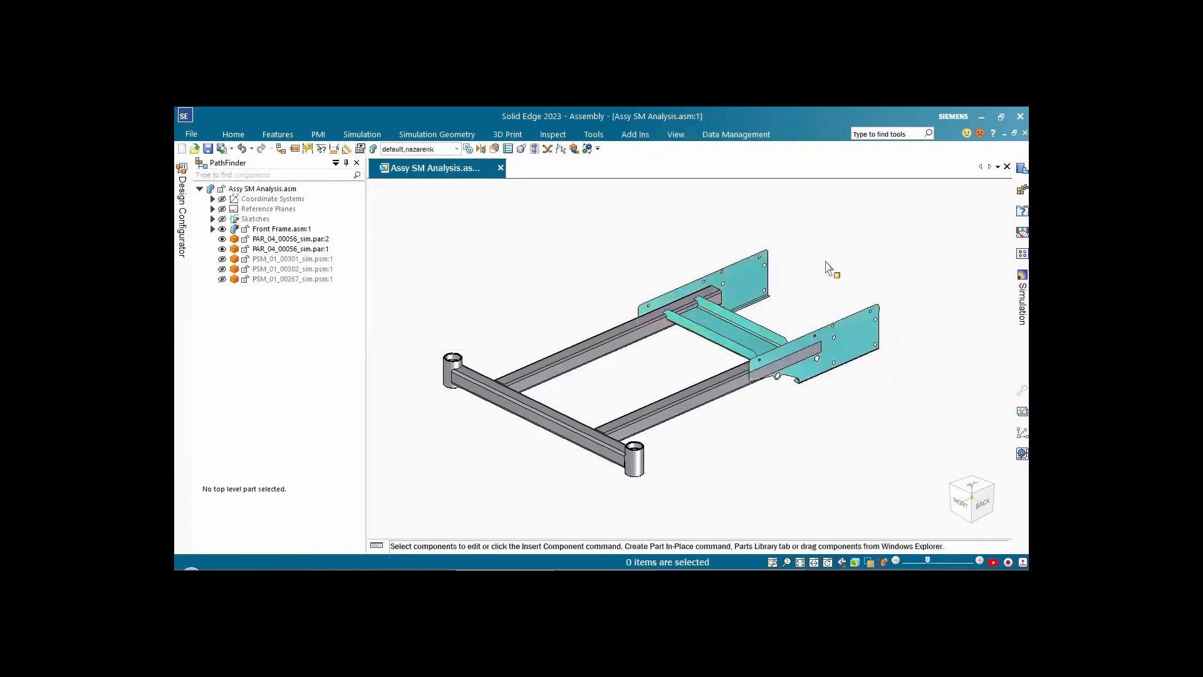
Step: Keep the Simulation pane open beside the frame assembly and fit the model in the view
scroll(826, 262, up, 1)
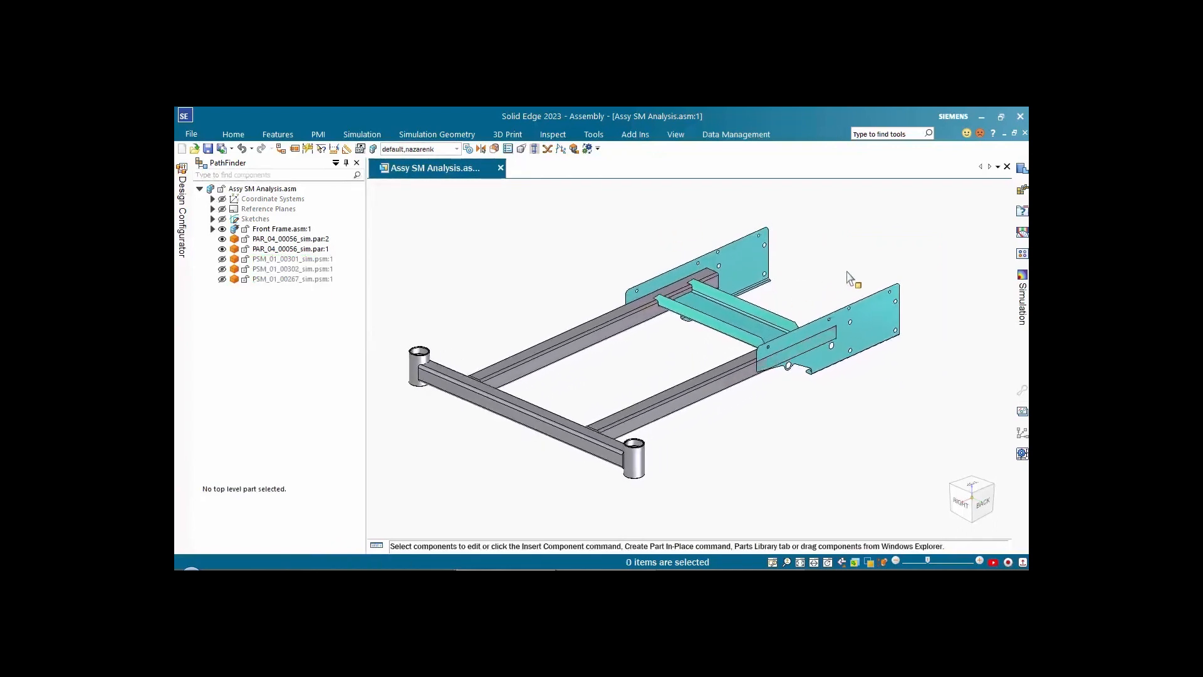
mouse_move(847, 272)
middle_down()
mouse_move(861, 253)
mouse_move(846, 254)
middle_up()
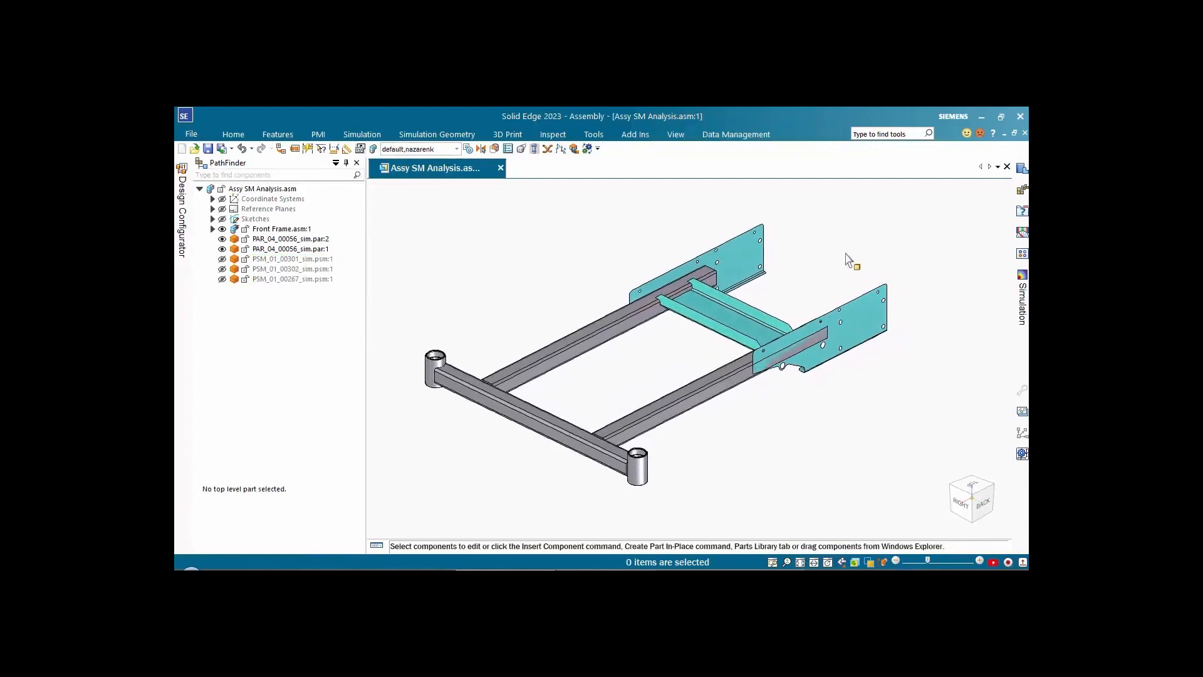
click(1023, 295)
click(993, 163)
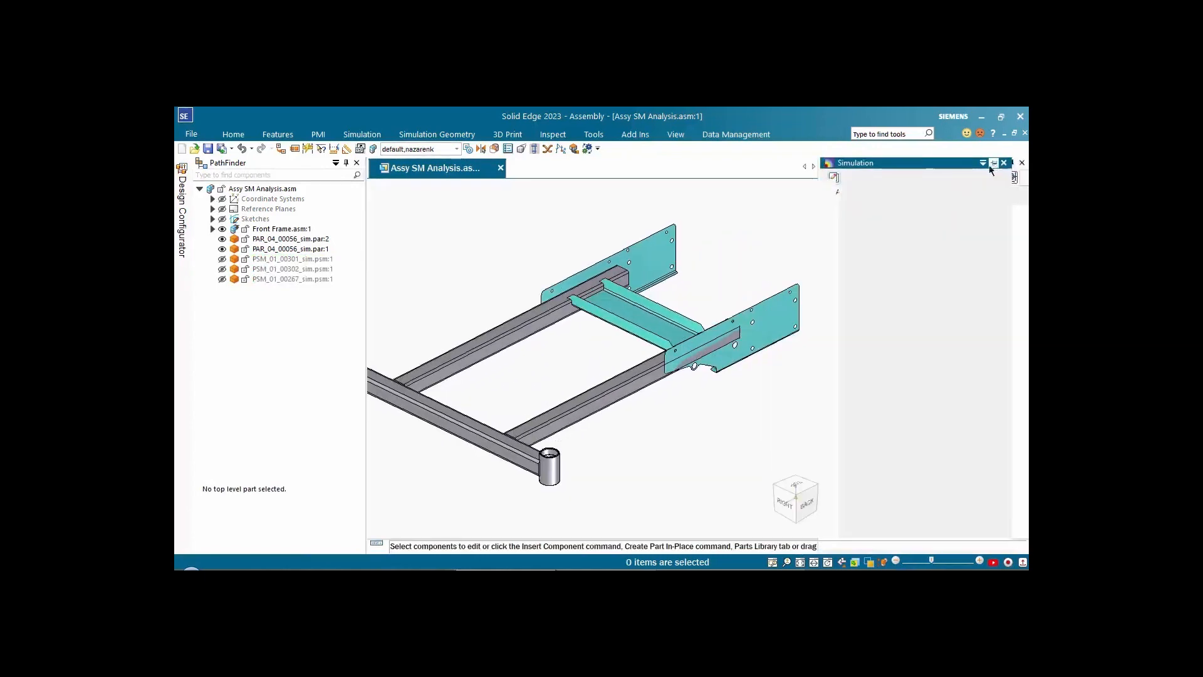
key(ctrl+shift+f)
middle_drag(793, 263, 795, 254)
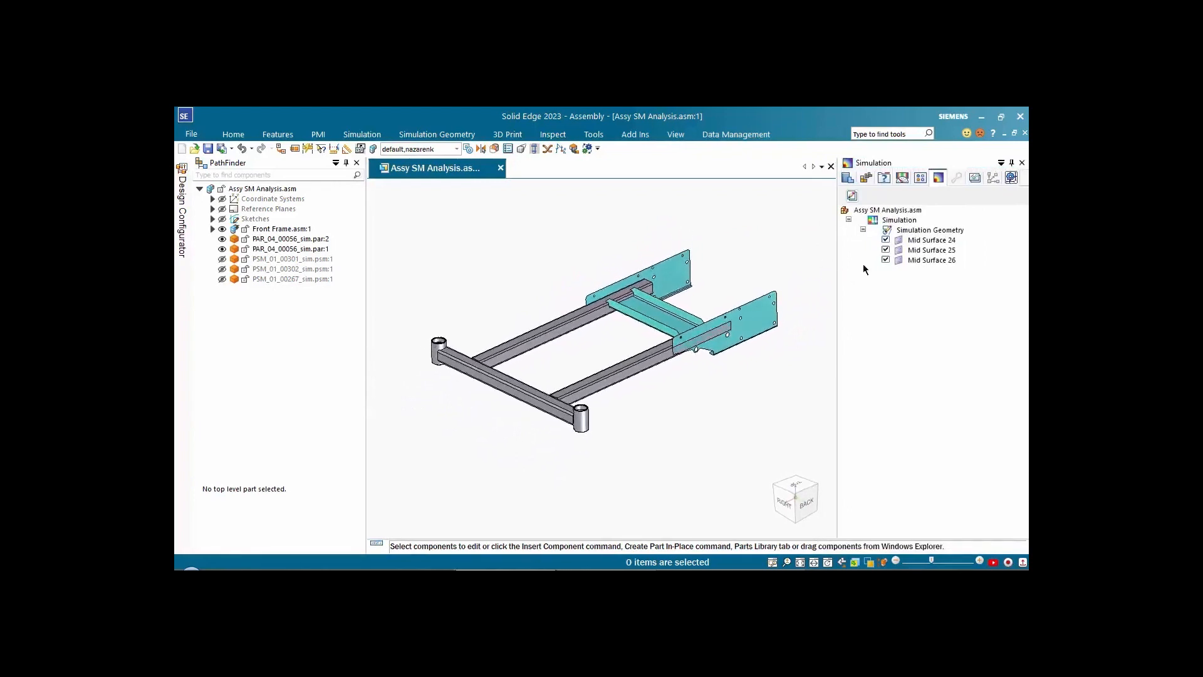
Step: Create a Linear Static study with the Mixed and General Bodies mesh type and the geometry check set to Warning Only
click(900, 221)
right_click(899, 223)
click(959, 250)
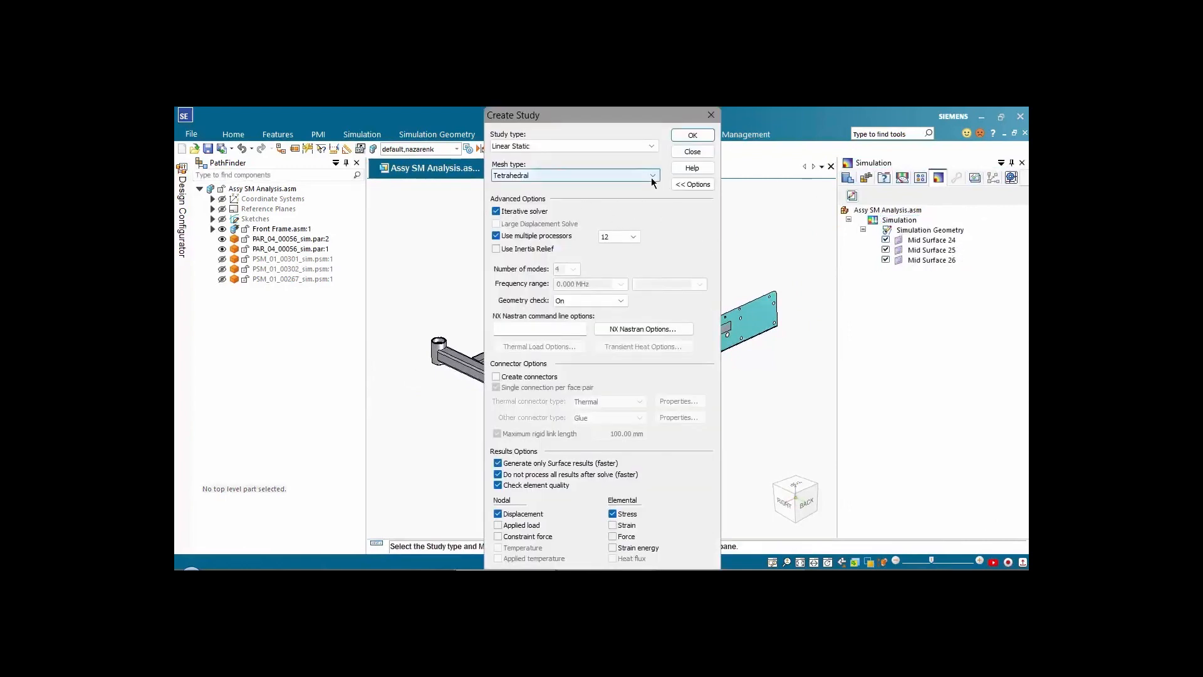
click(653, 175)
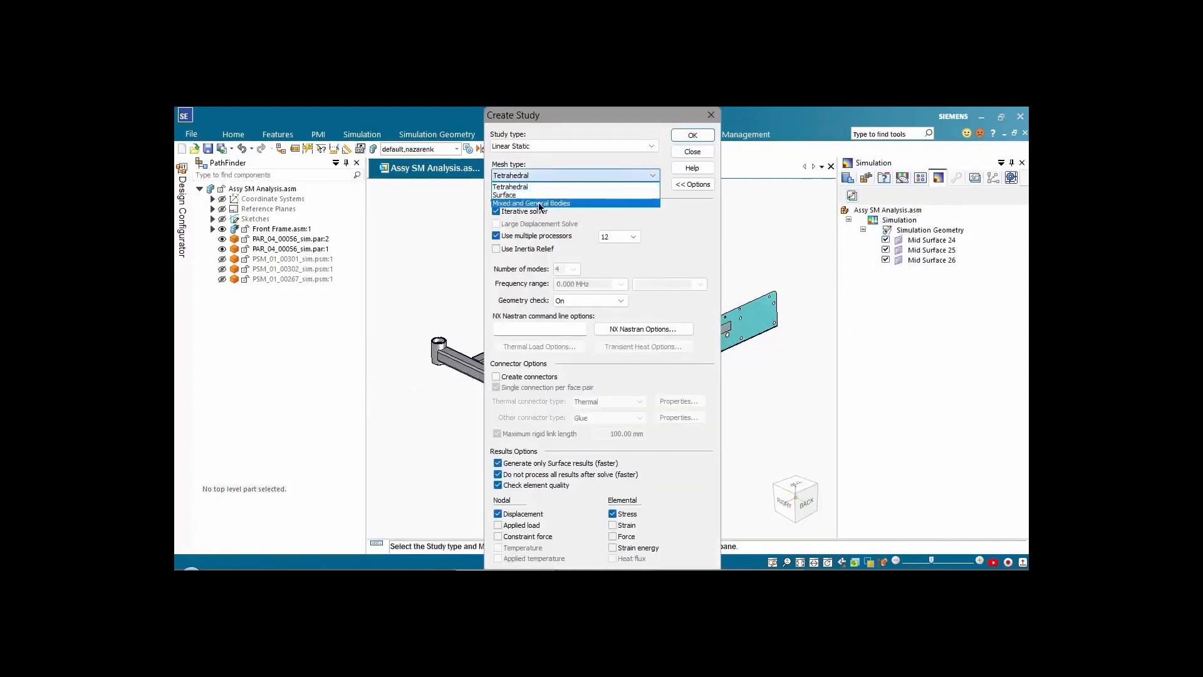
click(539, 203)
click(603, 299)
click(567, 320)
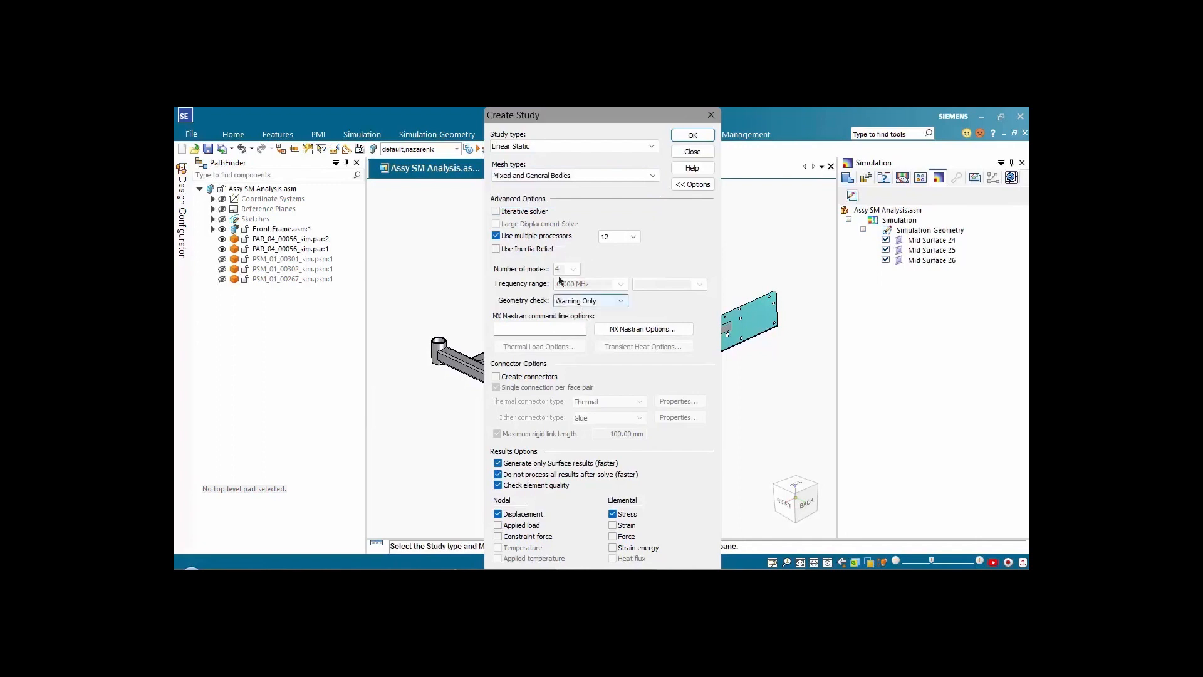
click(684, 137)
Step: Include all the frame parts and mid-surfaces in the study geometry and accept the selection
scroll(662, 415, up, 1)
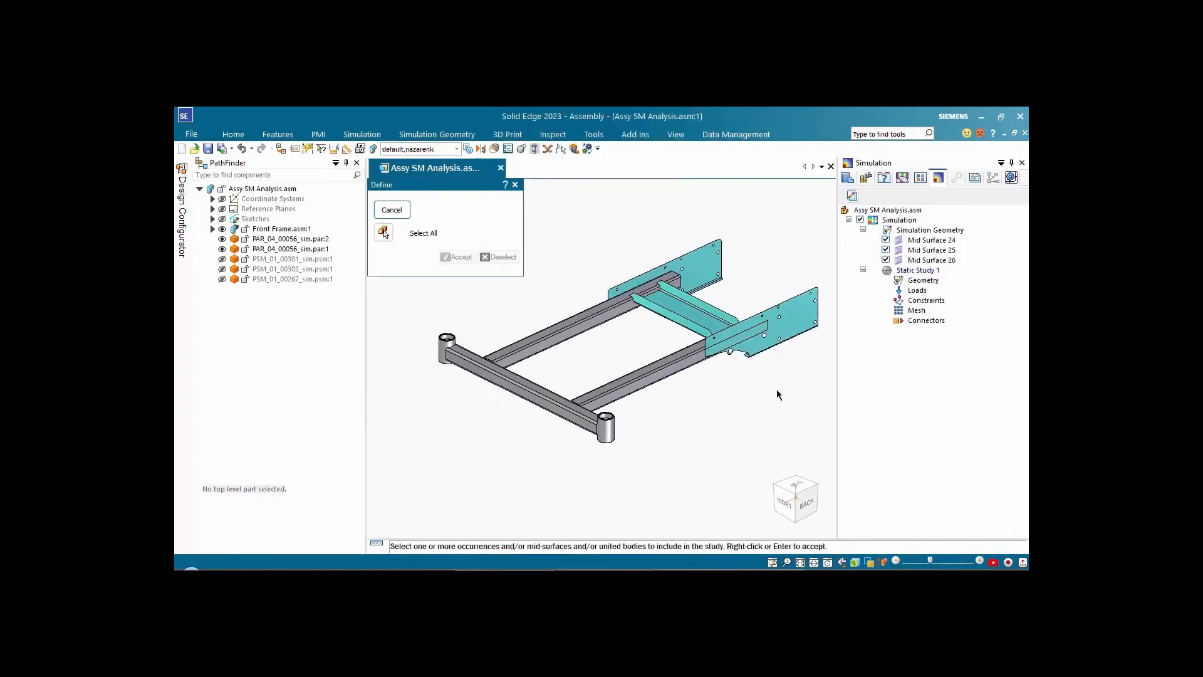
scroll(776, 389, down, 1)
scroll(777, 389, down, 1)
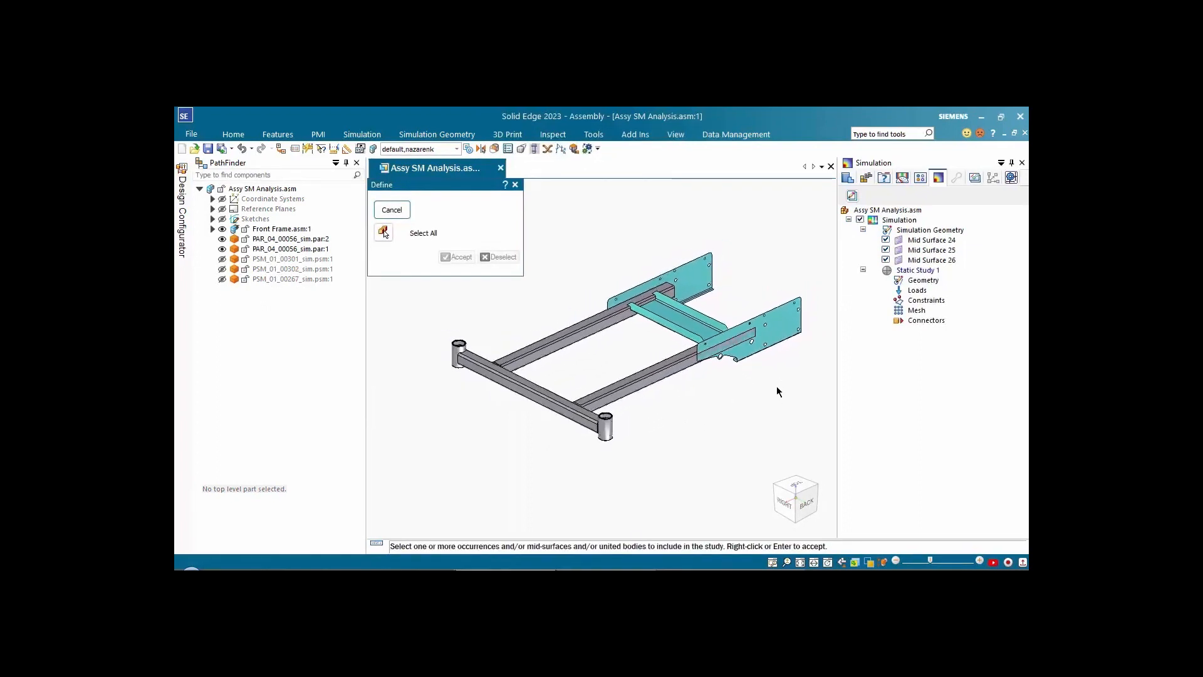
click(389, 238)
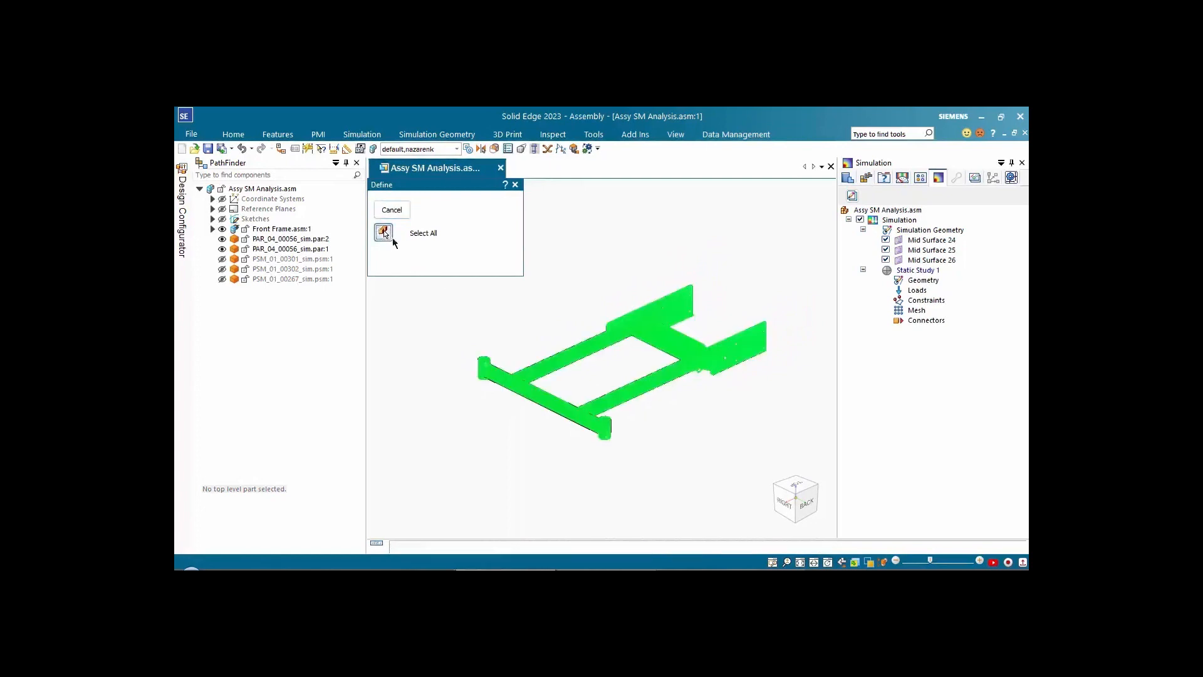
right_click(654, 227)
scroll(786, 269, up, 1)
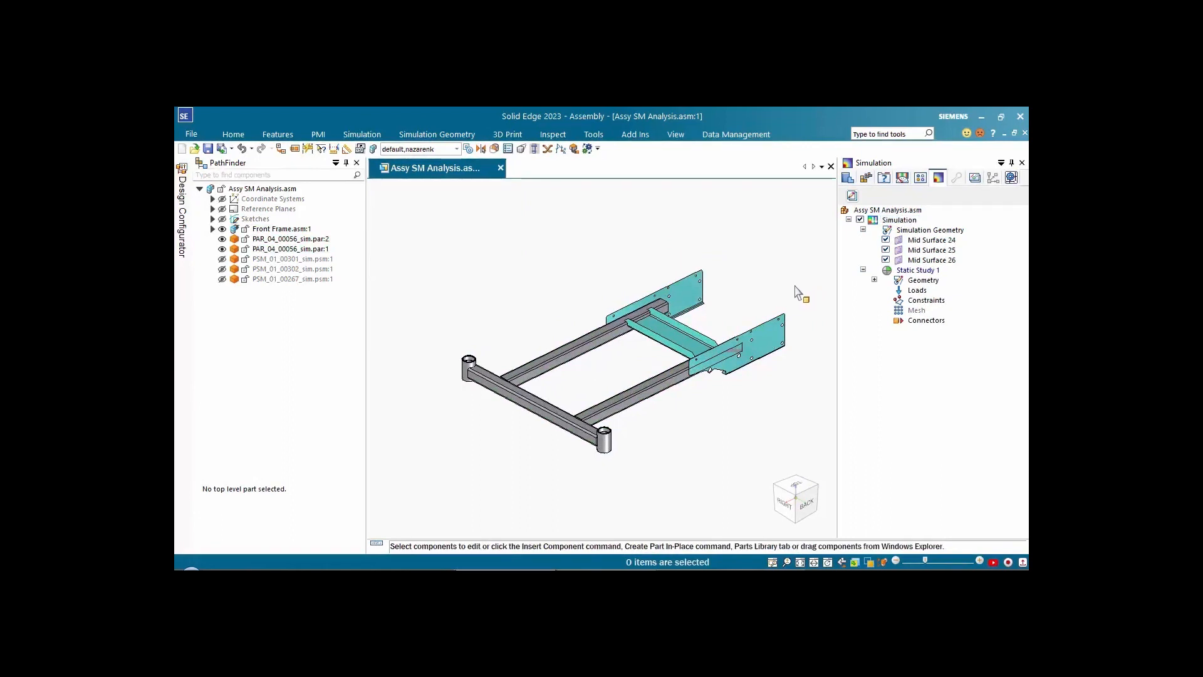
Step: Run an automatic Glue connection search on all study components with a 0.76 mm search distance, and widen the results display
right_click(926, 321)
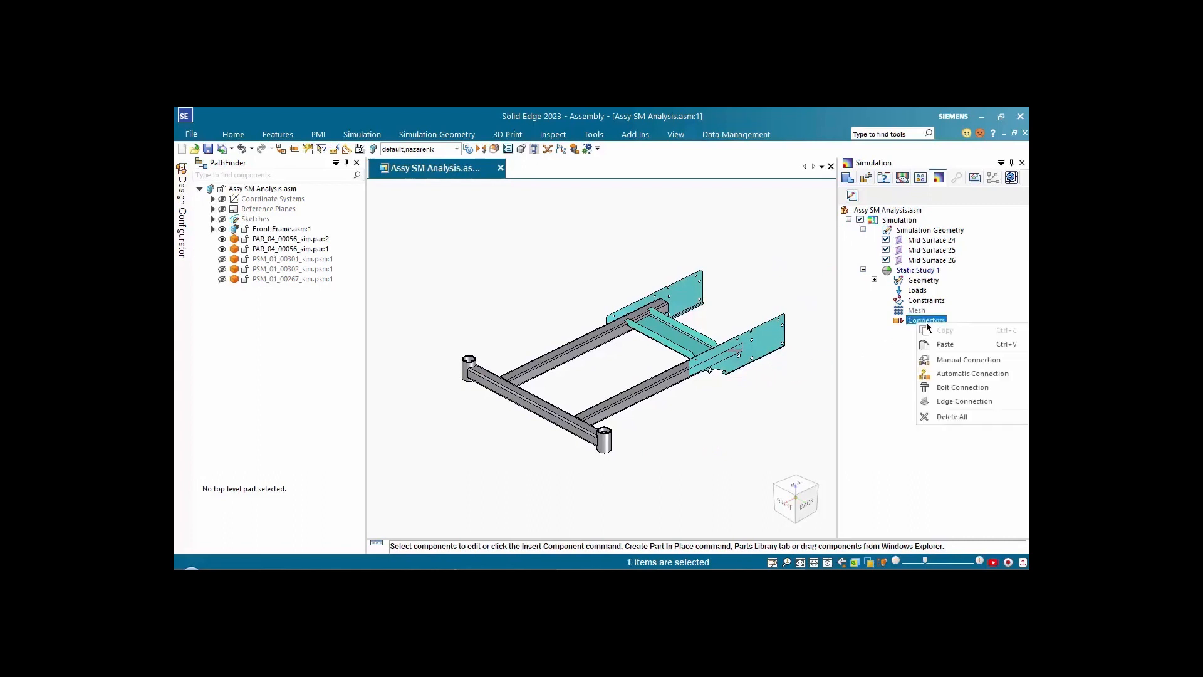
click(958, 373)
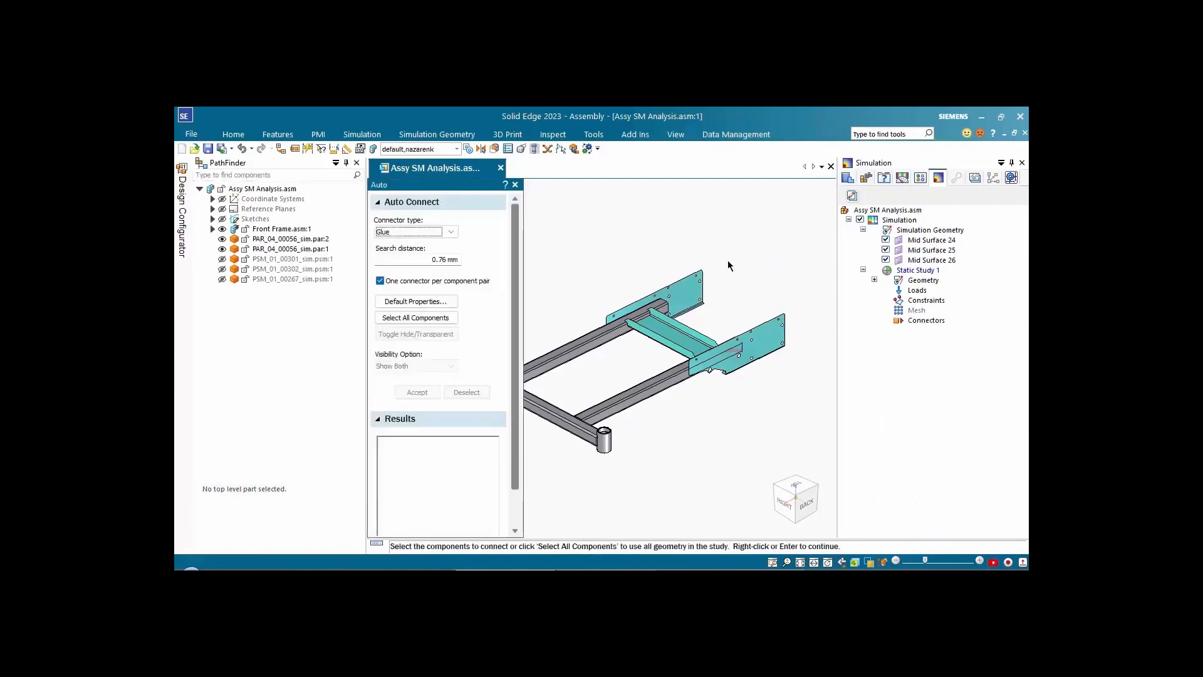
click(417, 318)
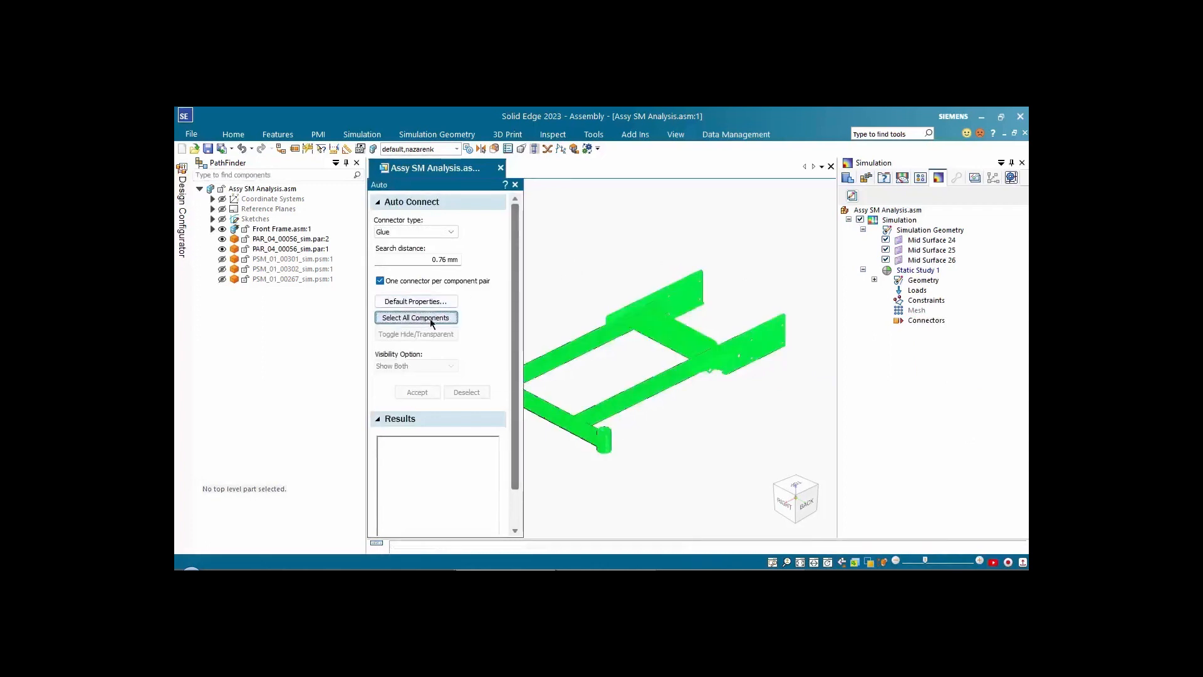
right_click(569, 268)
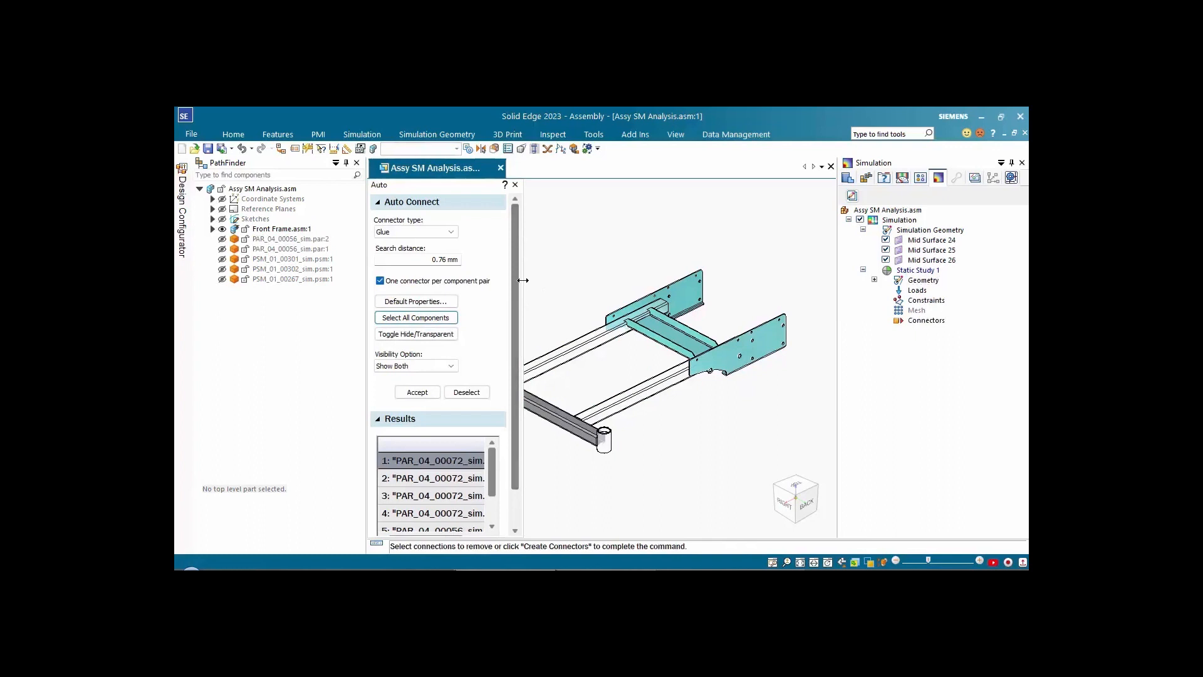
drag(523, 281, 640, 266)
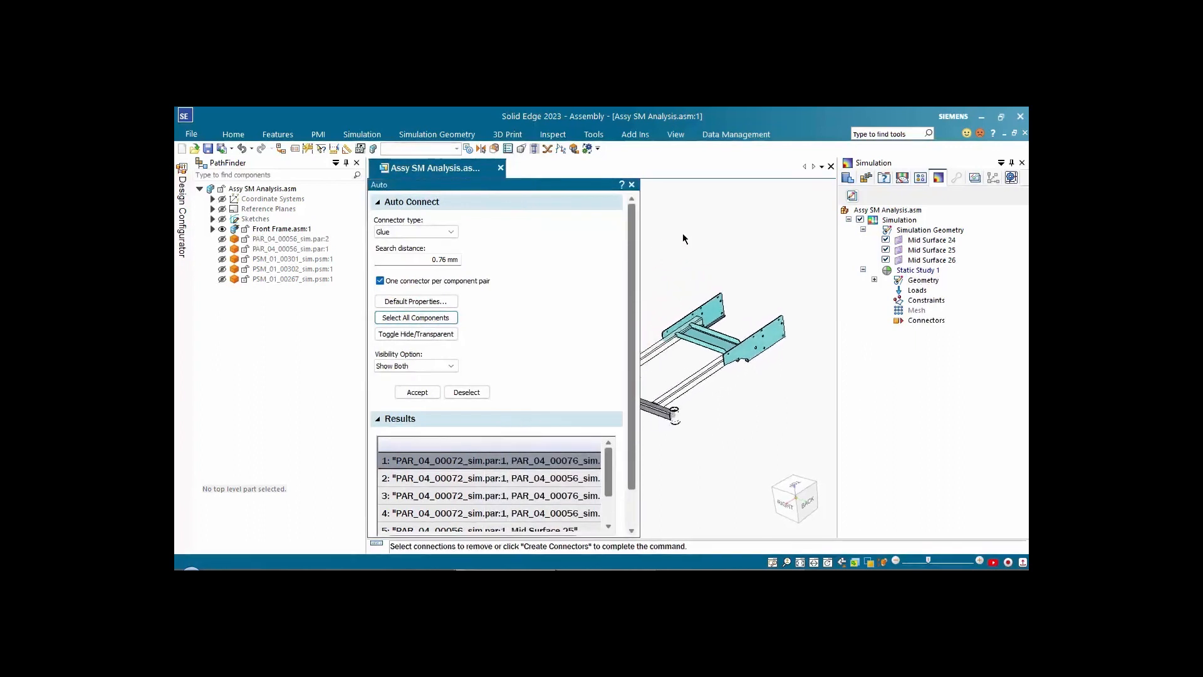
Step: Examine each connection pair found by the automatic search and check which faces it joins on the frame
click(494, 462)
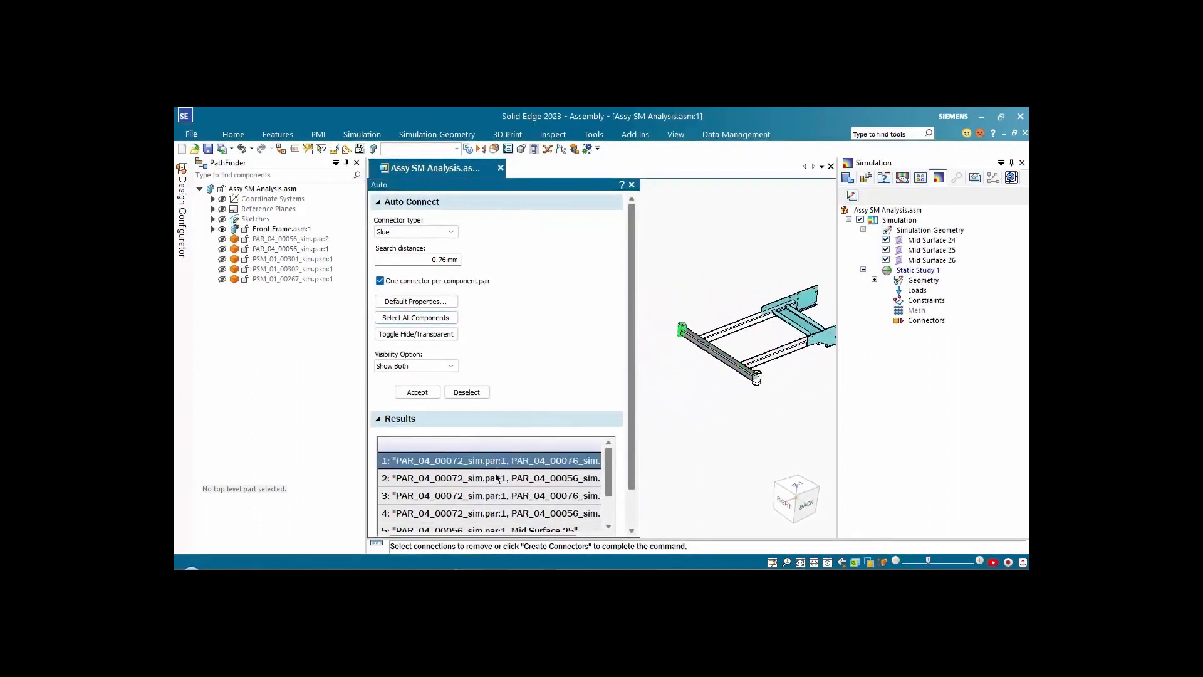
click(495, 478)
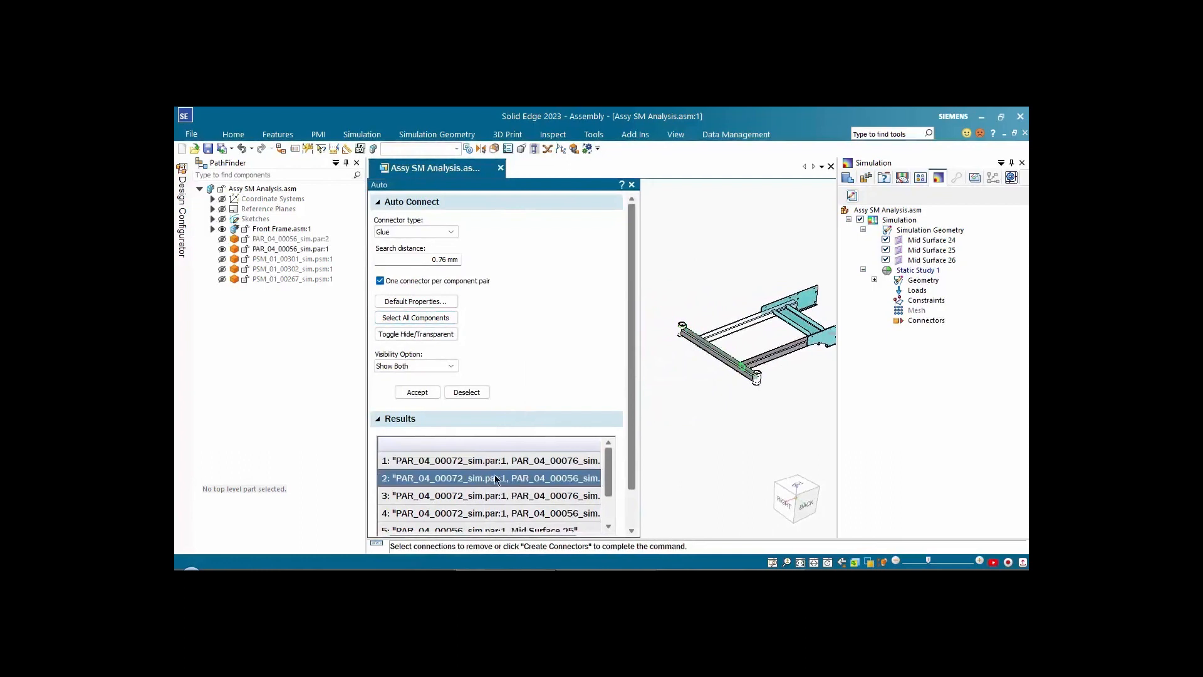
key(Down)
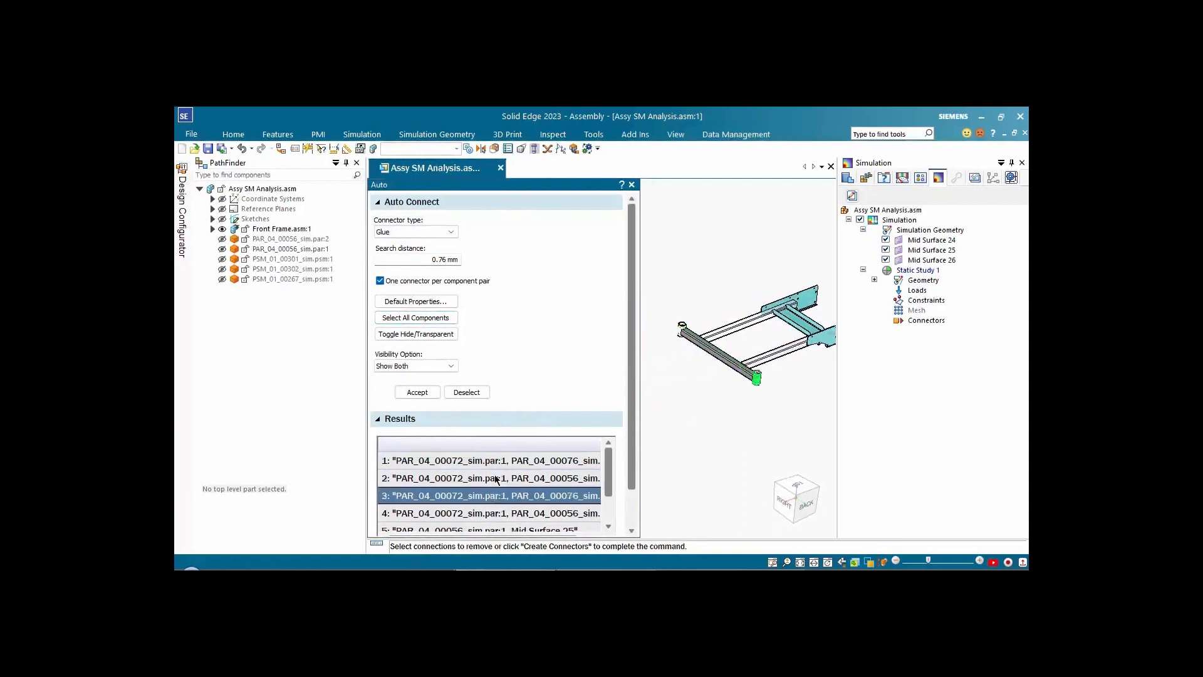
key(Down)
key(Down)
key(Down)
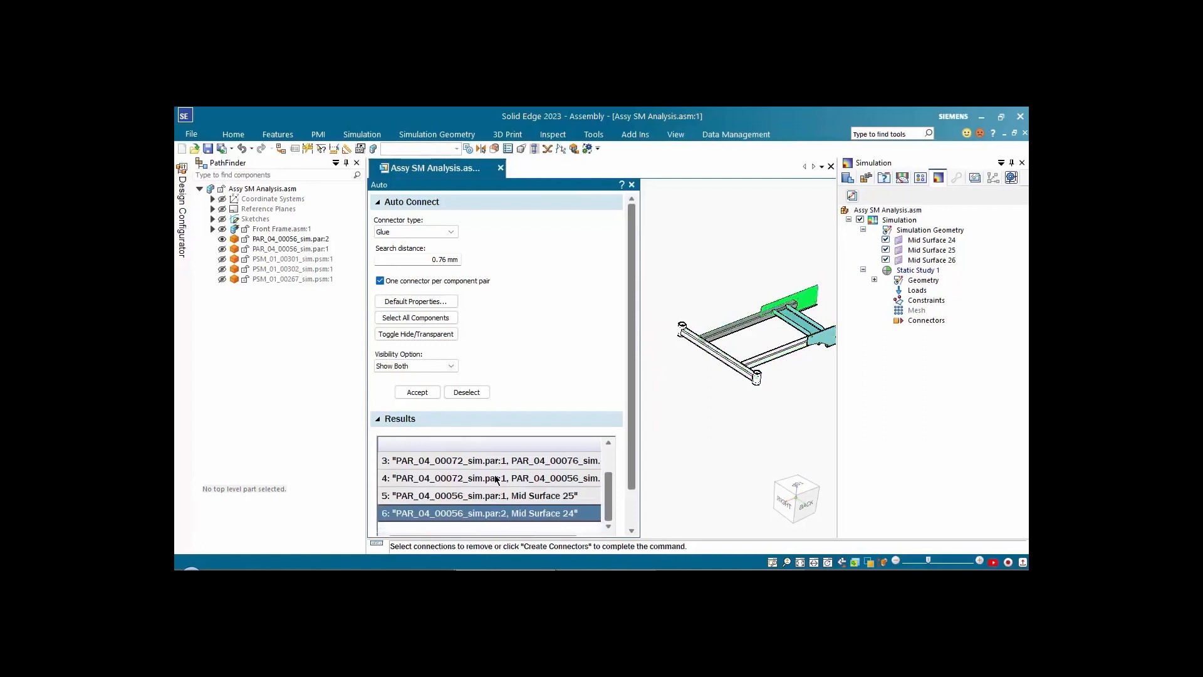
key(Up)
key(Up)
key(Up)
key(Up)
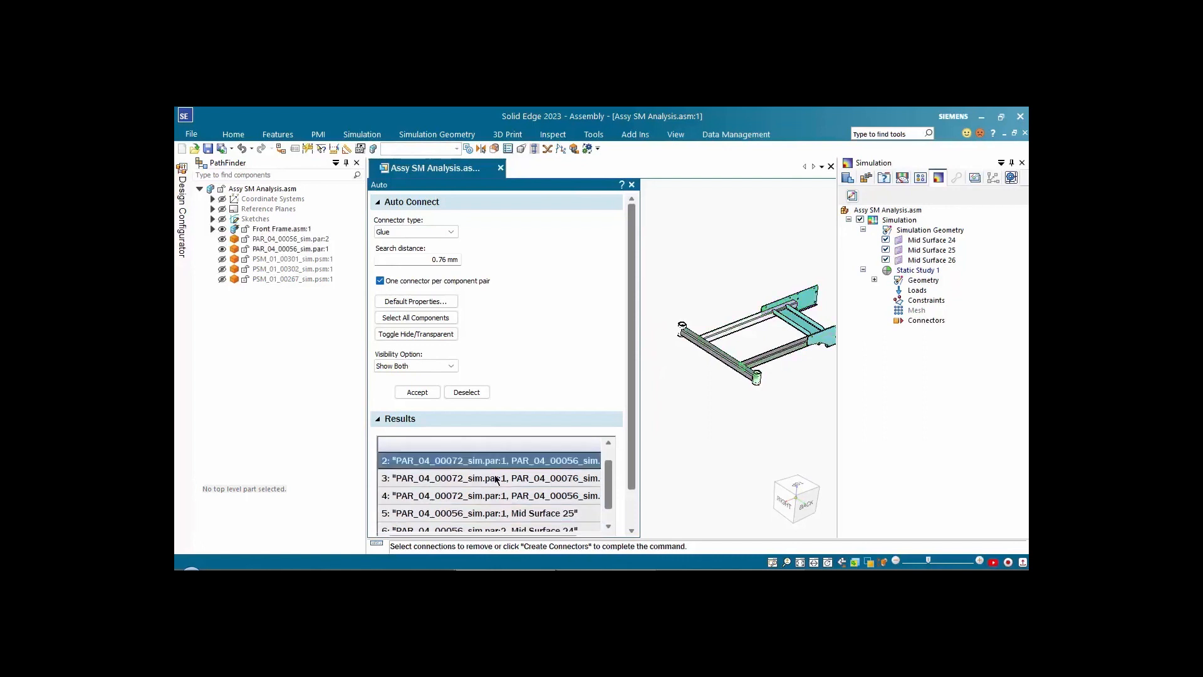
key(Up)
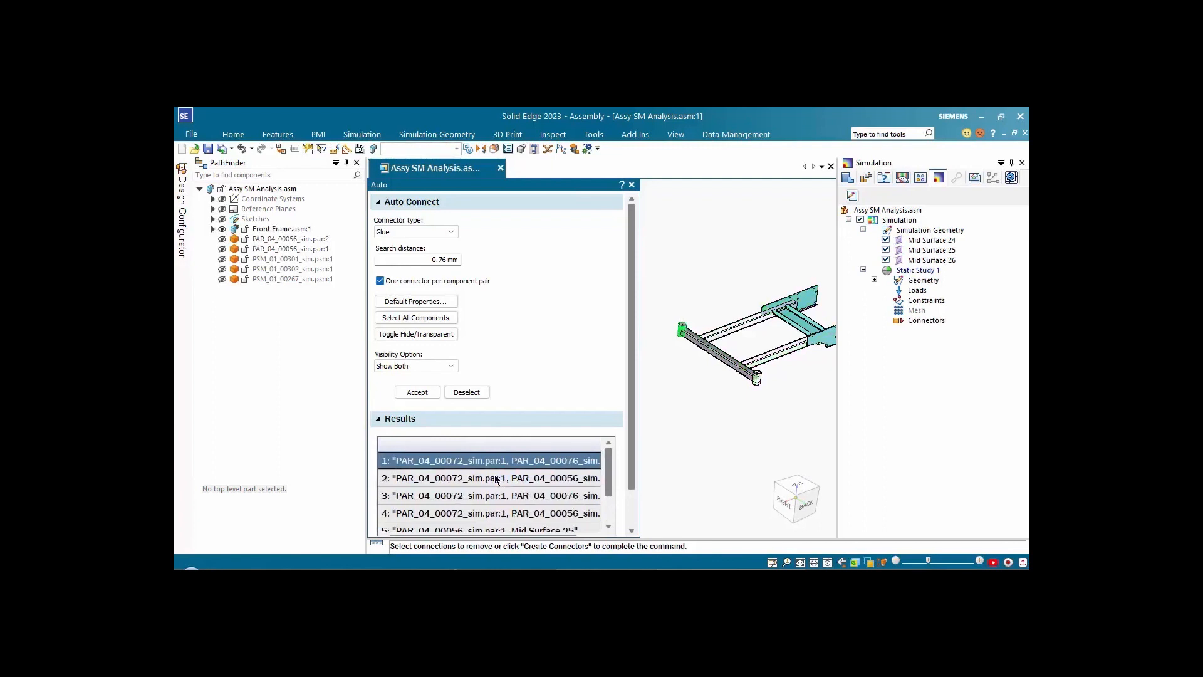
Step: Create the connectors from the automatic search results, list them in the study, and inspect them on the frame
scroll(634, 322, down, 2)
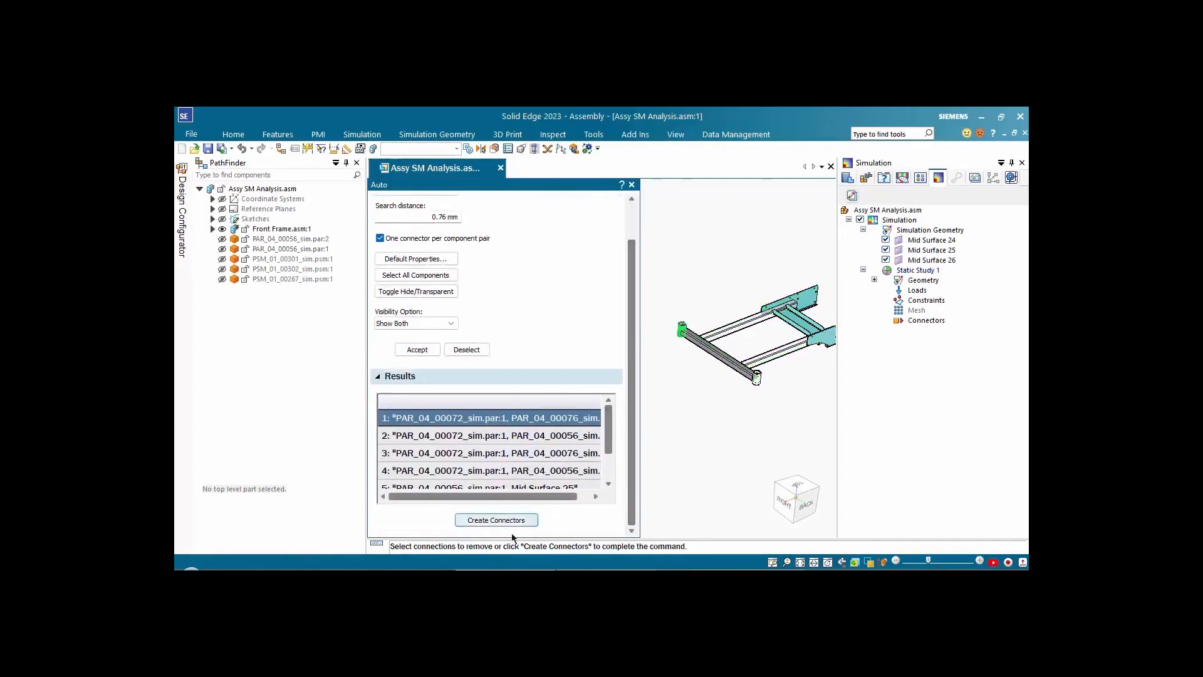
click(498, 521)
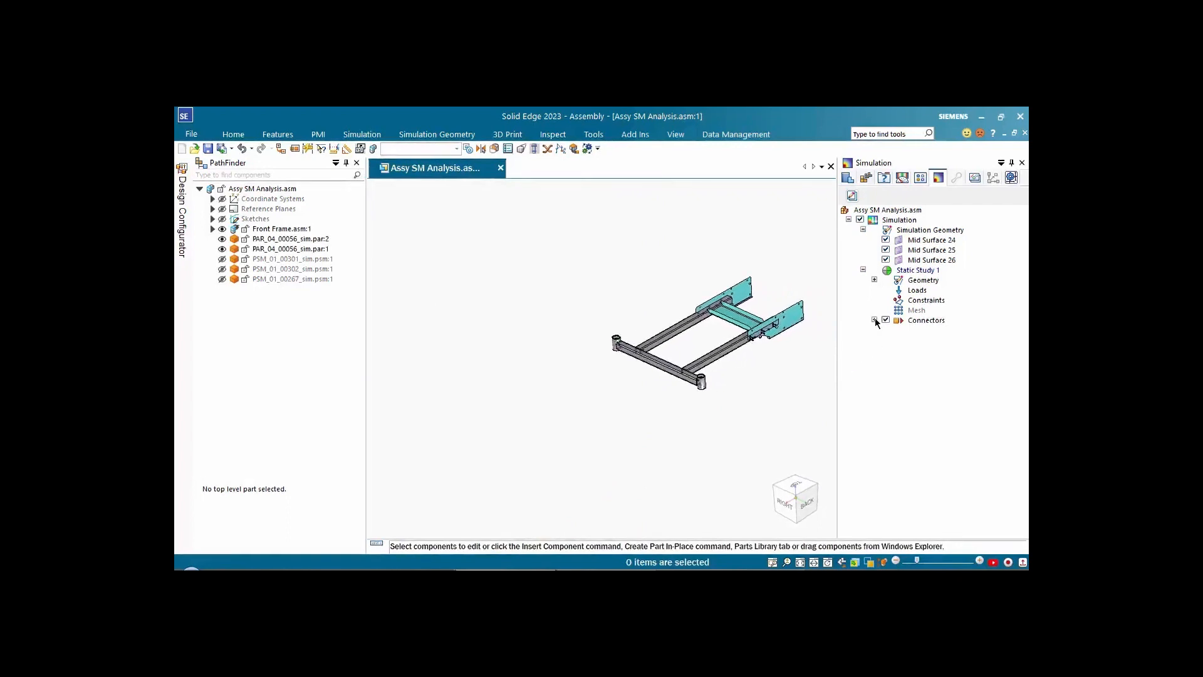
click(875, 320)
scroll(812, 417, up, 2)
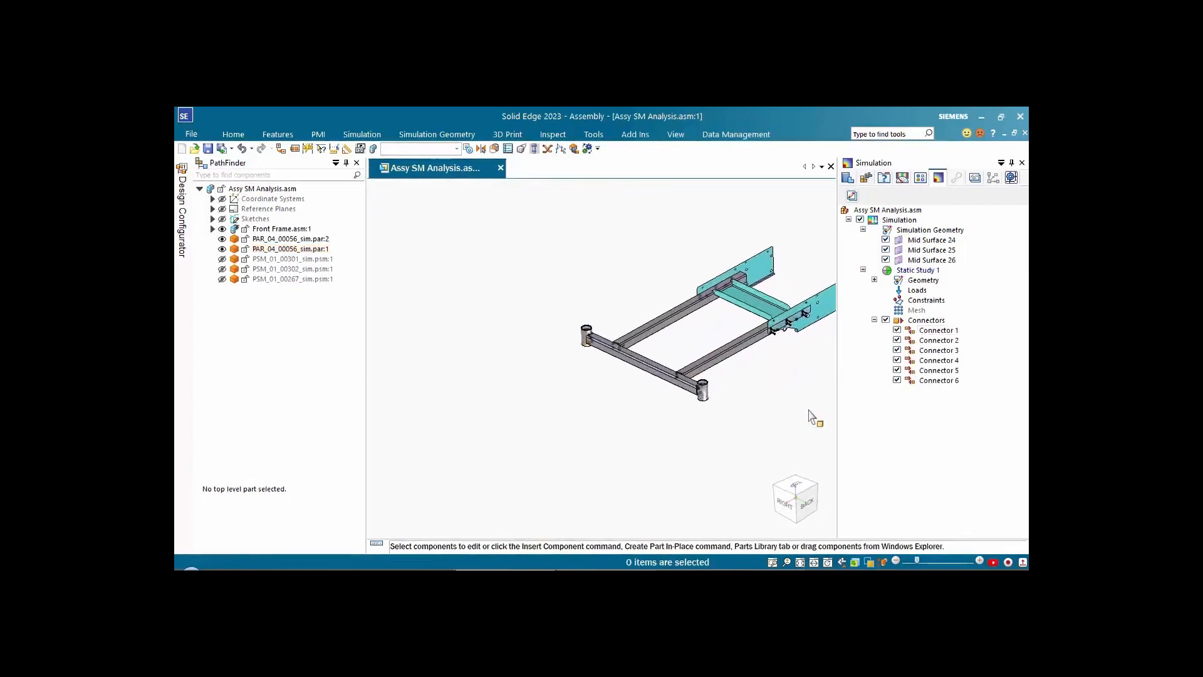
scroll(813, 418, up, 4)
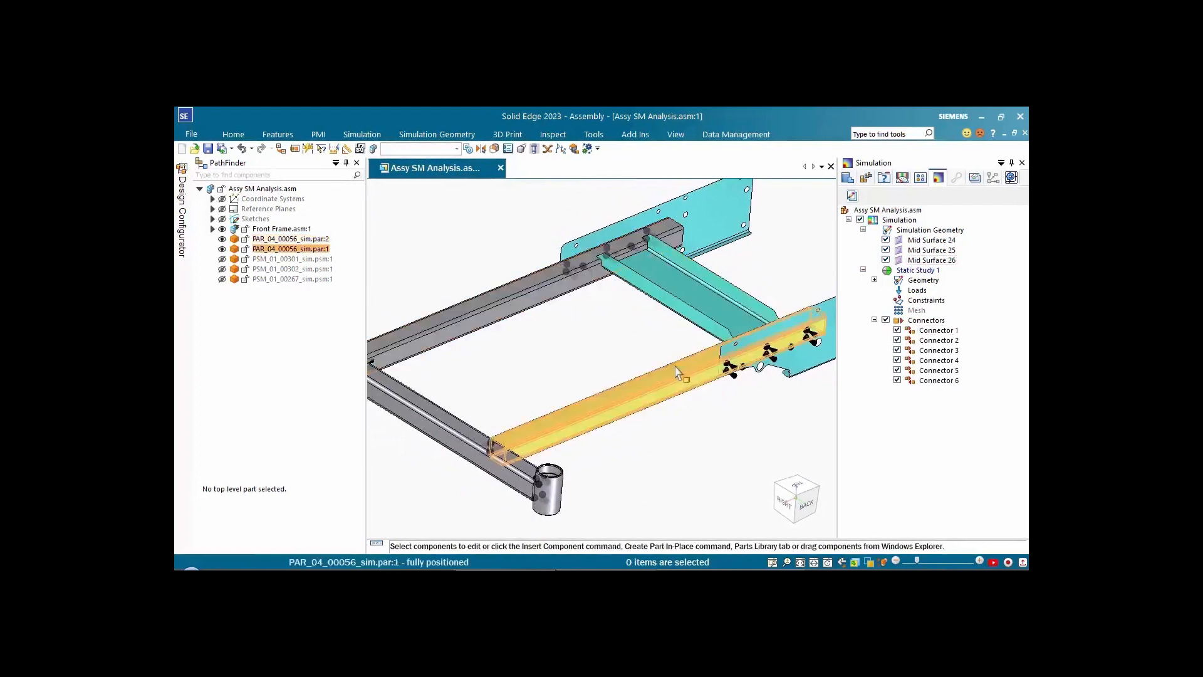
scroll(772, 268, down, 3)
middle_drag(781, 274, 783, 273)
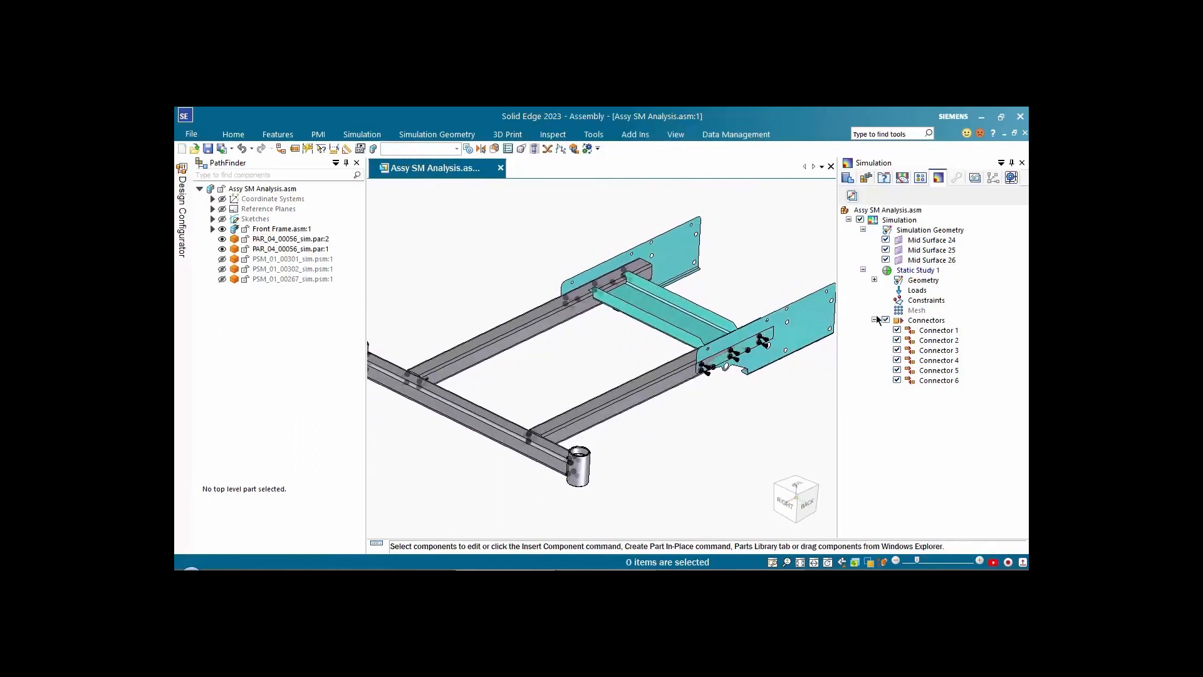
Step: Hide the automatic connectors and add a Glue edge connector from the cross member's end edges to rail PAR_04_00056_sim.par:2
click(885, 321)
right_click(920, 320)
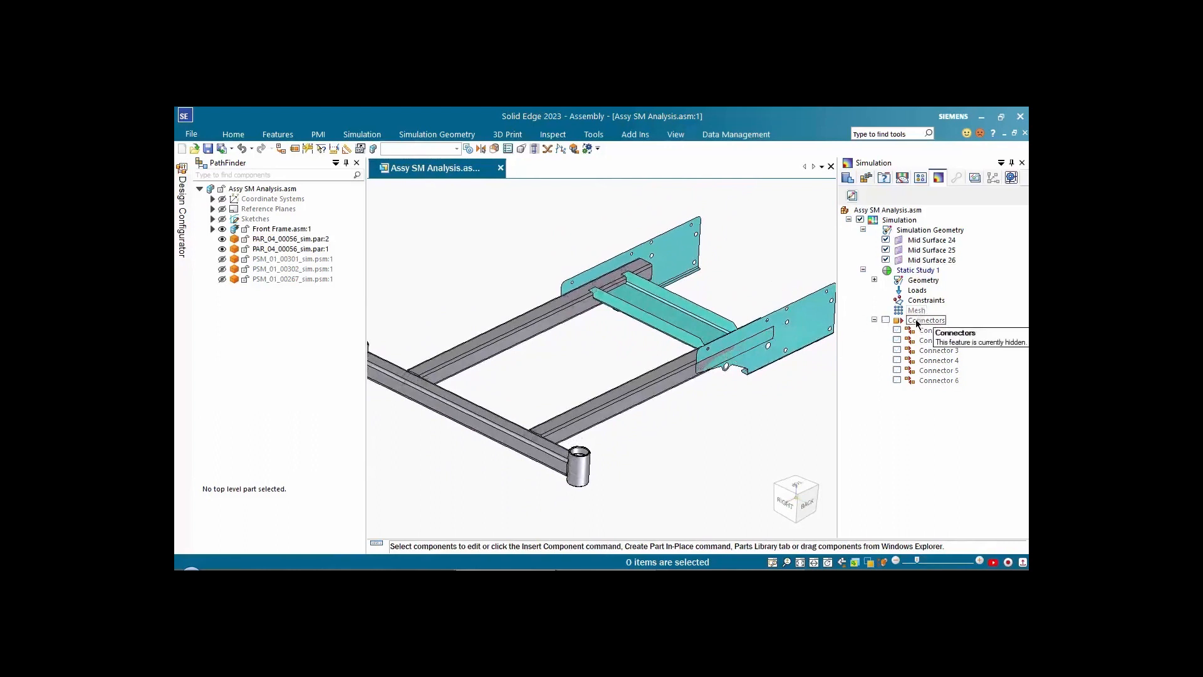
click(959, 398)
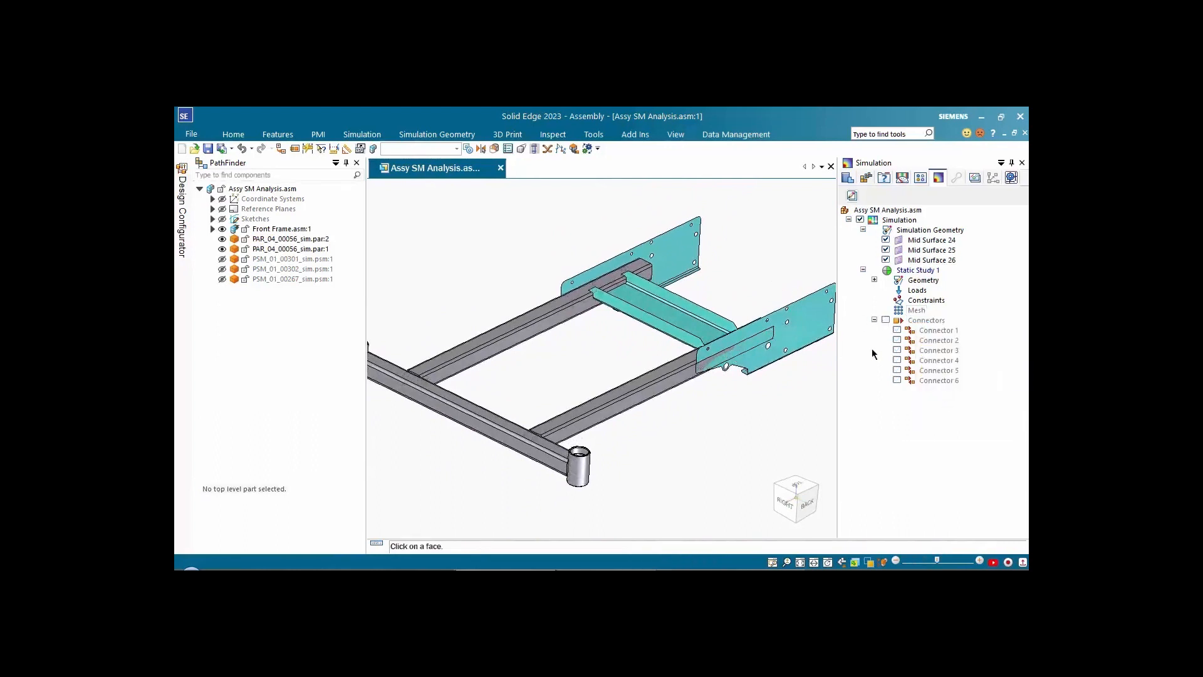
scroll(777, 268, up, 5)
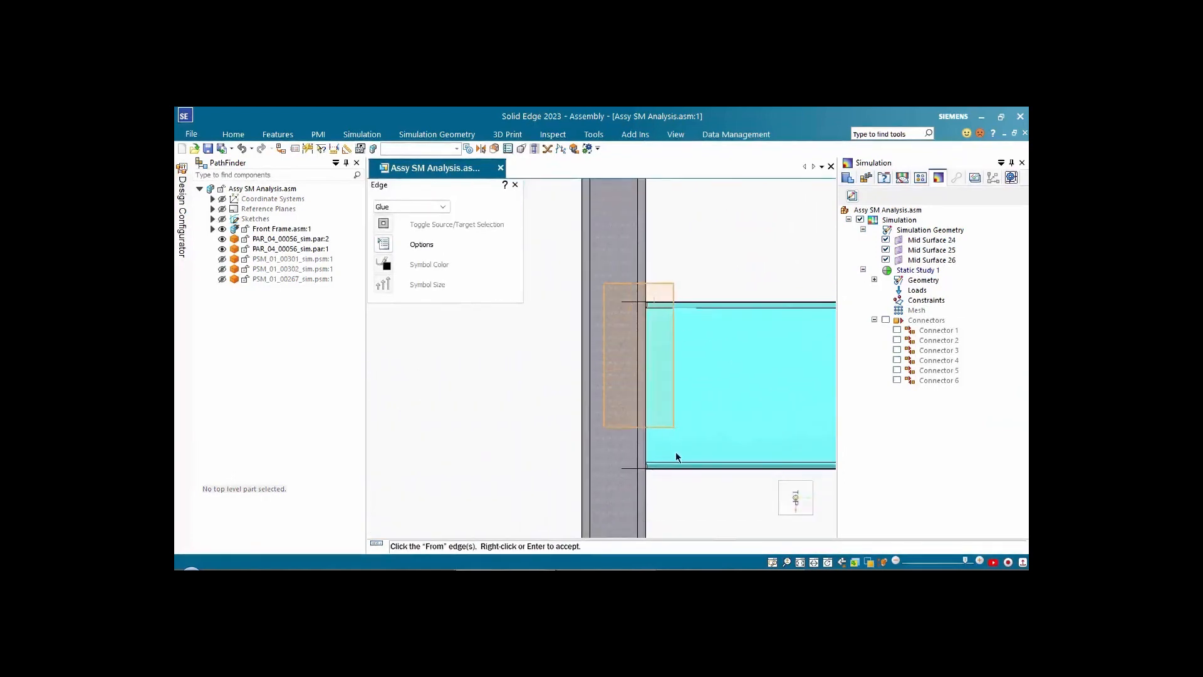
click(675, 487)
right_click(792, 305)
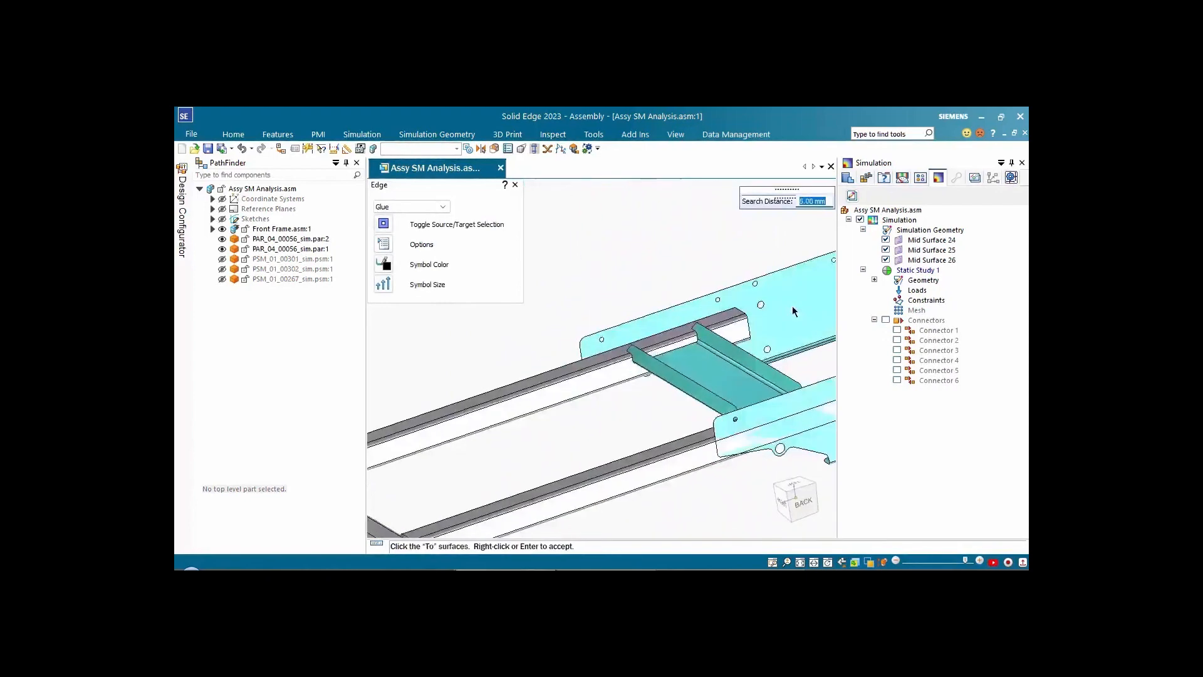
click(640, 346)
right_click(656, 430)
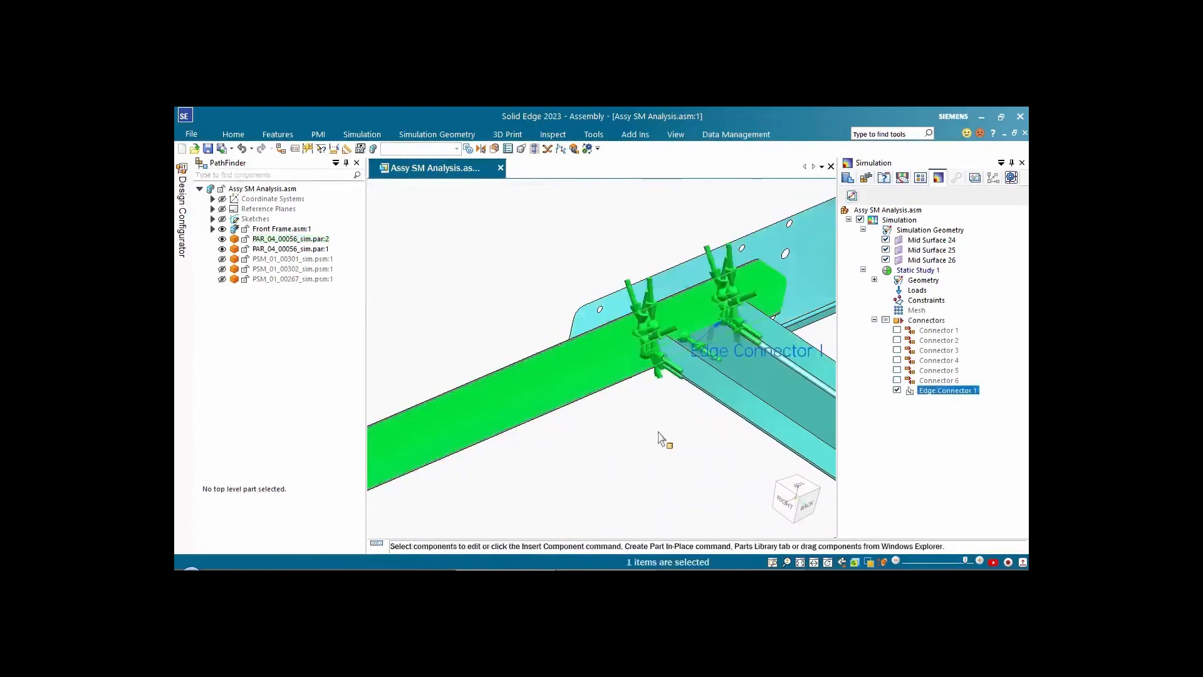
Step: Add a Glue edge connector from the cross member's opposite end edges to rail PAR_04_00056_sim.par:1 with a 5.00 mm search distance
middle_drag(666, 449, 780, 469)
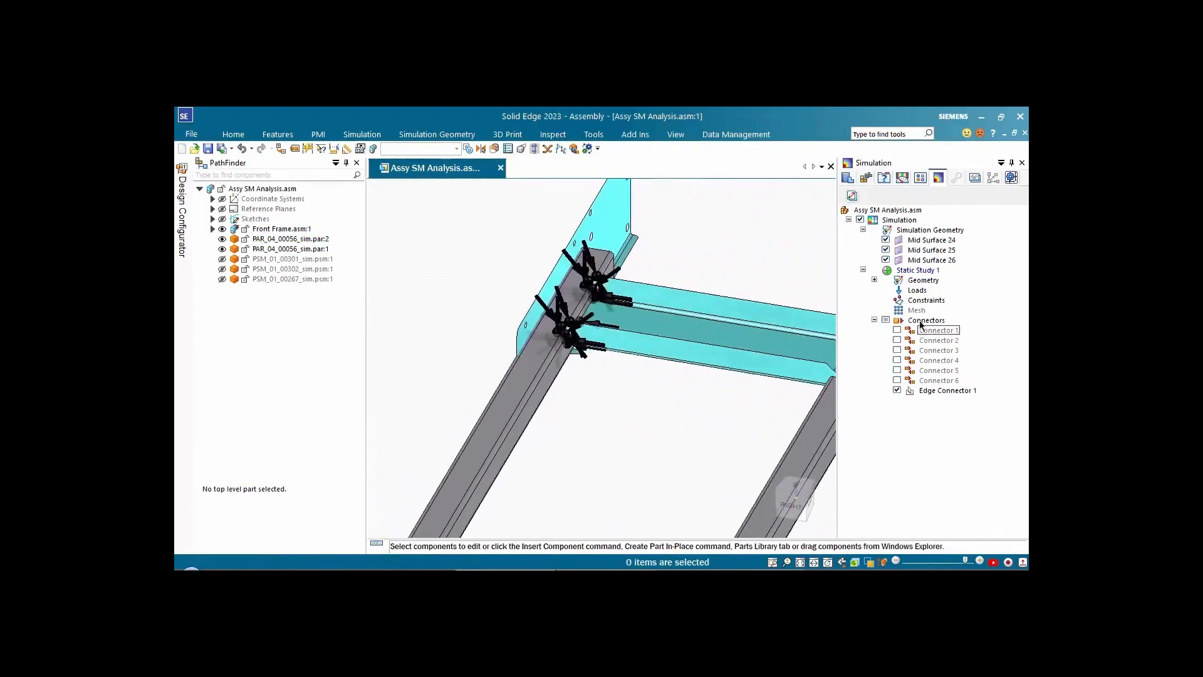
right_click(926, 320)
click(951, 400)
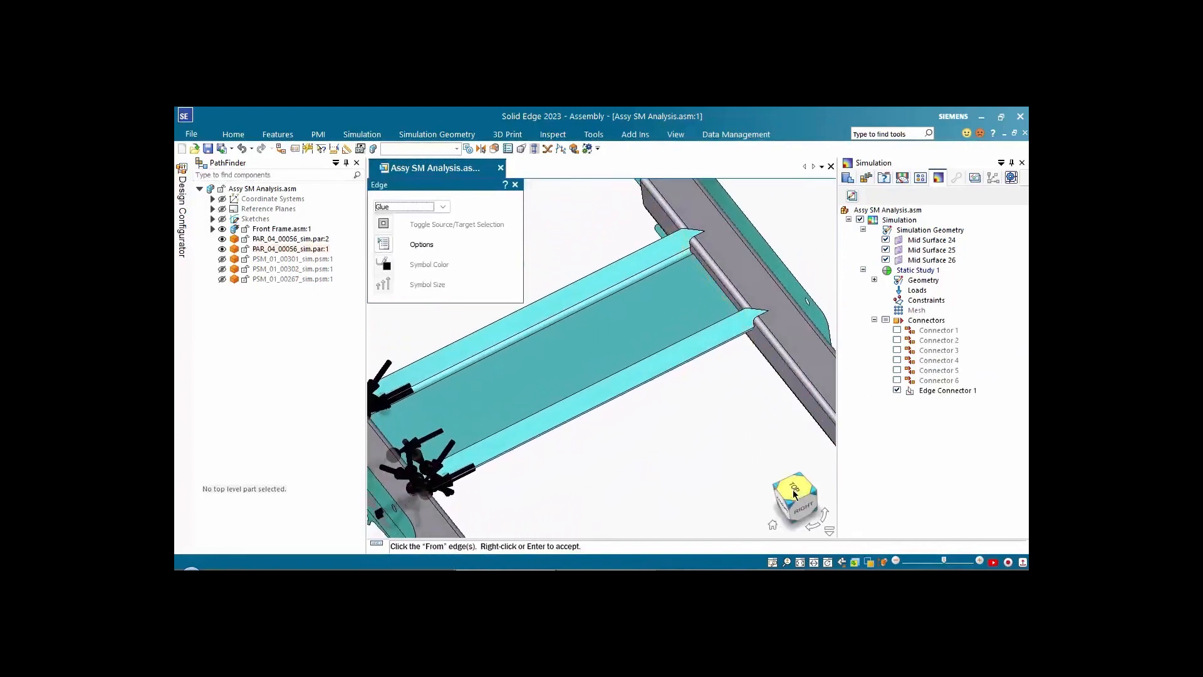
click(797, 489)
scroll(611, 276, up, 5)
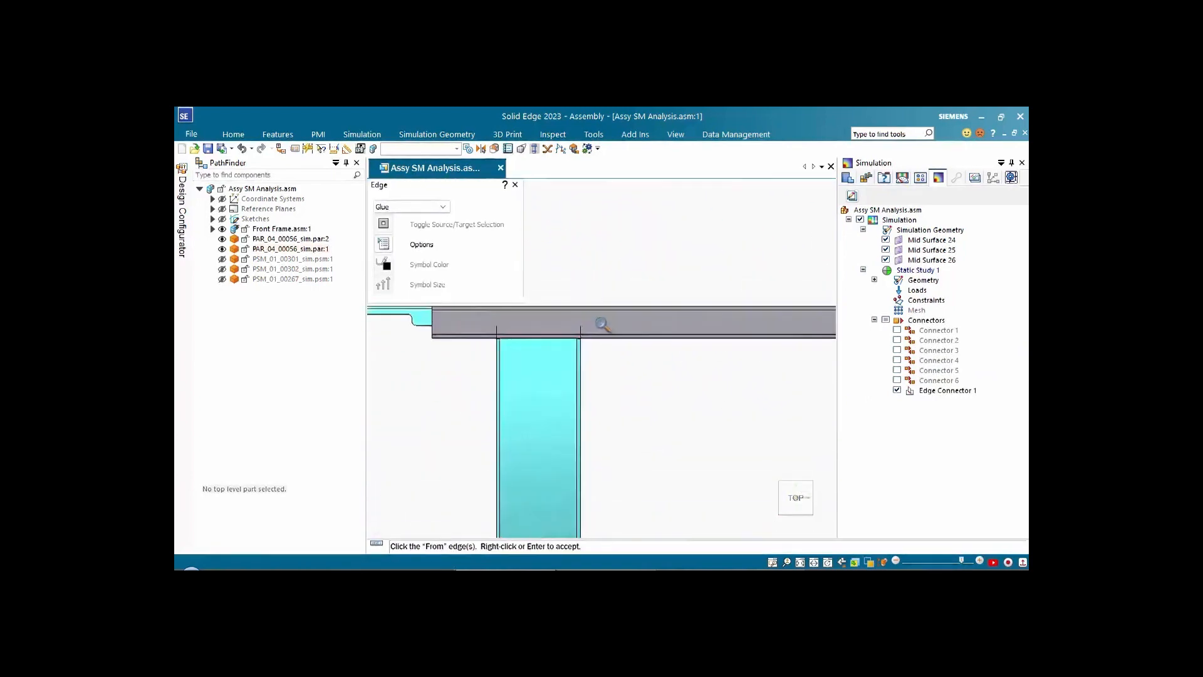
click(712, 301)
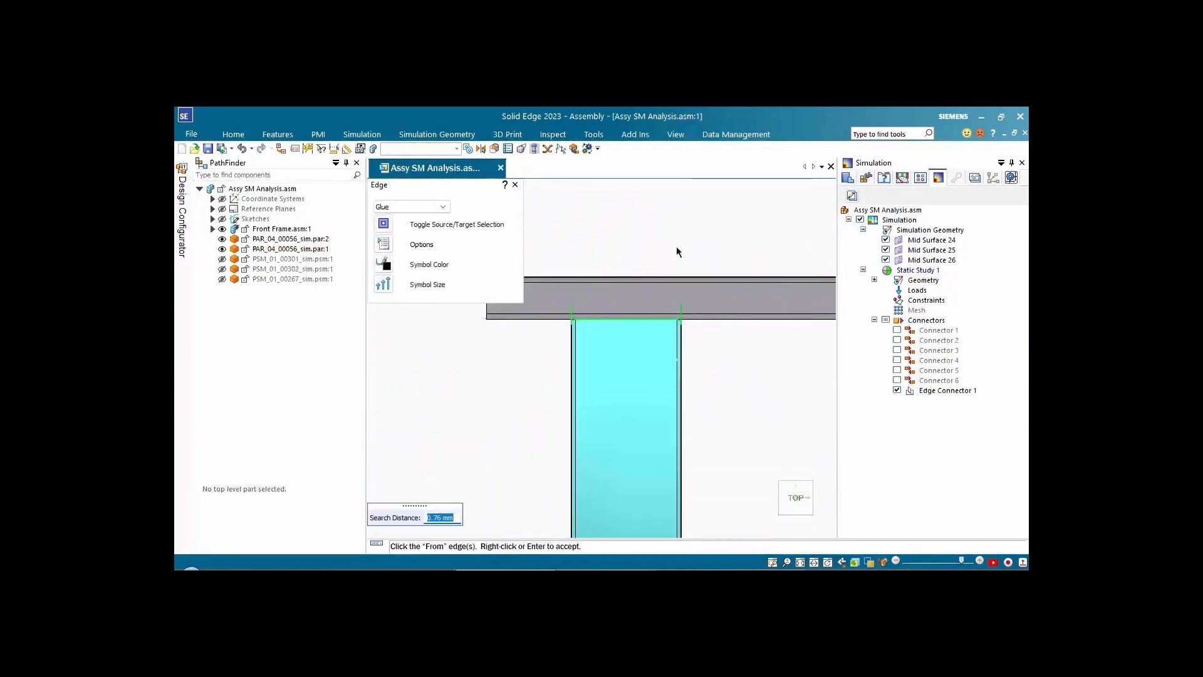
right_click(482, 386)
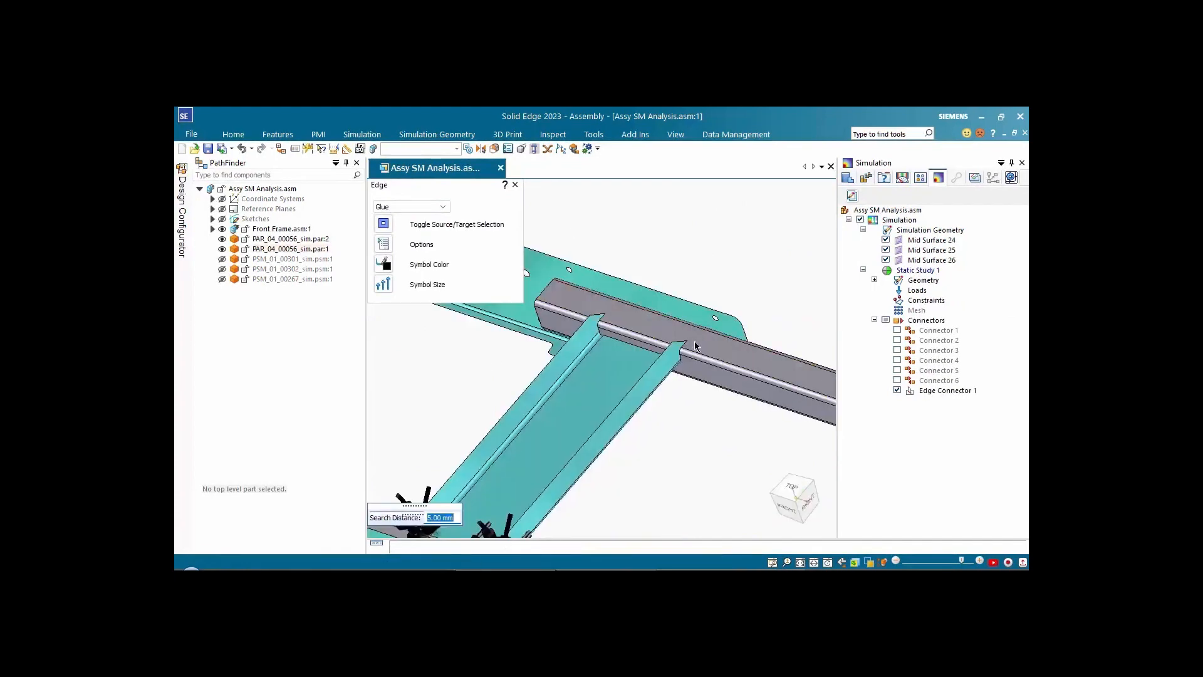
click(696, 346)
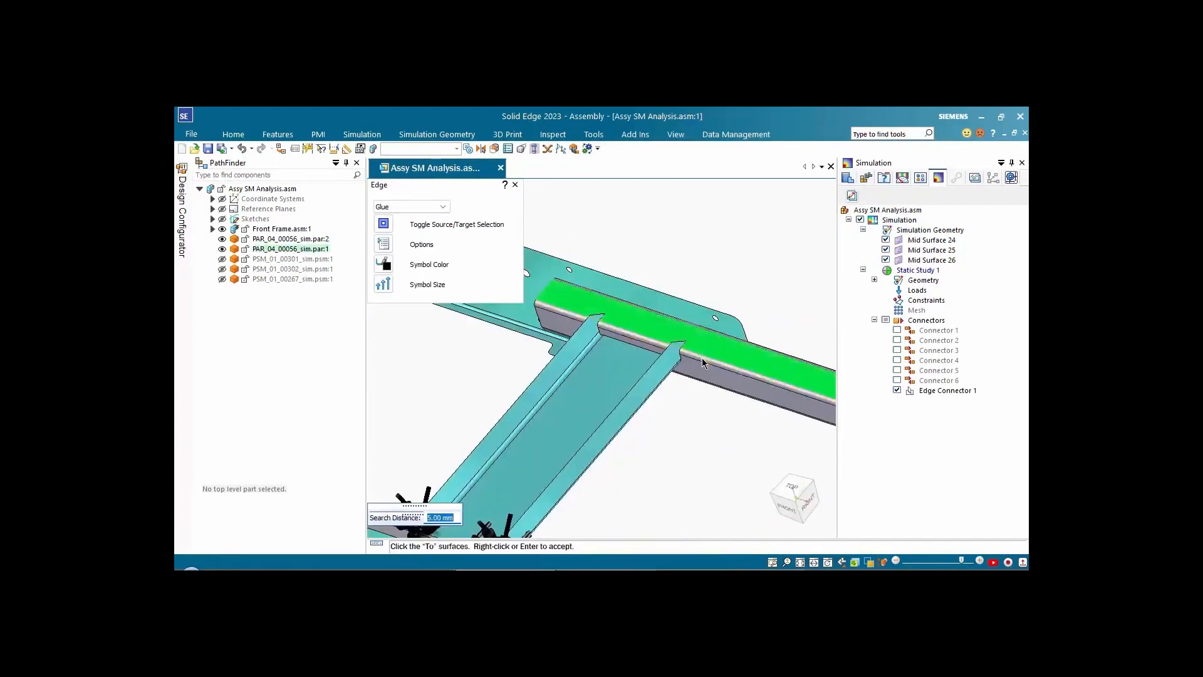
right_click(729, 285)
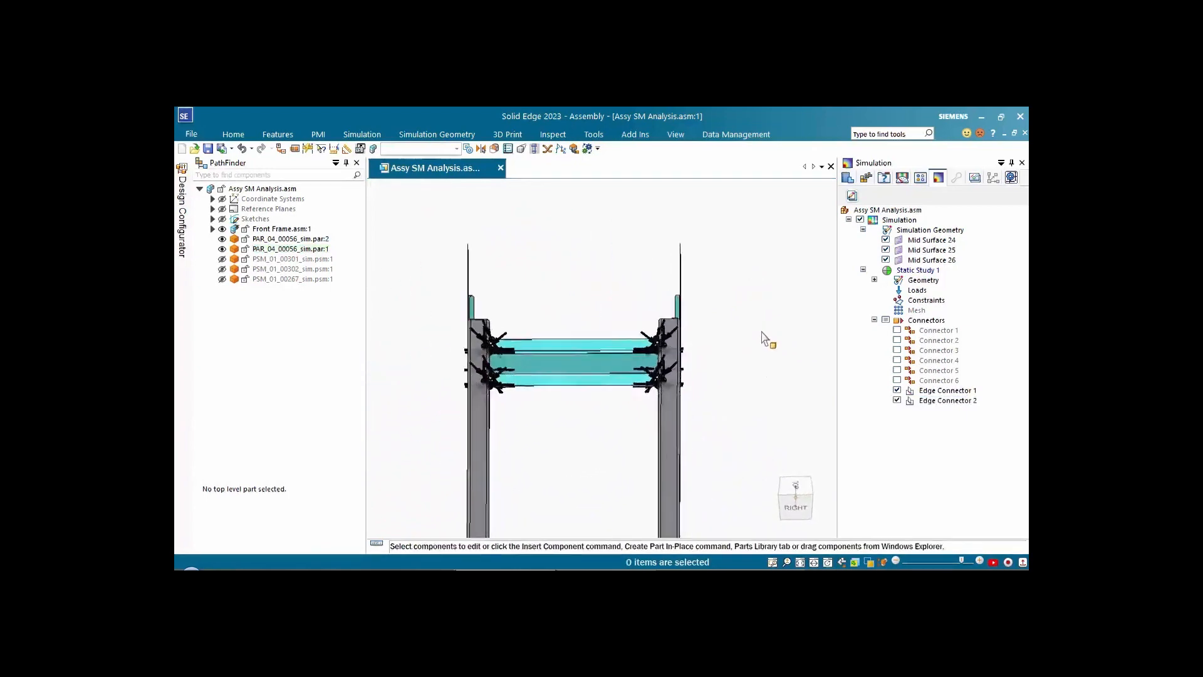
Step: Hide the connectors and apply a Fixed constraint to the narrow flange faces along both side plates of the frame
click(885, 320)
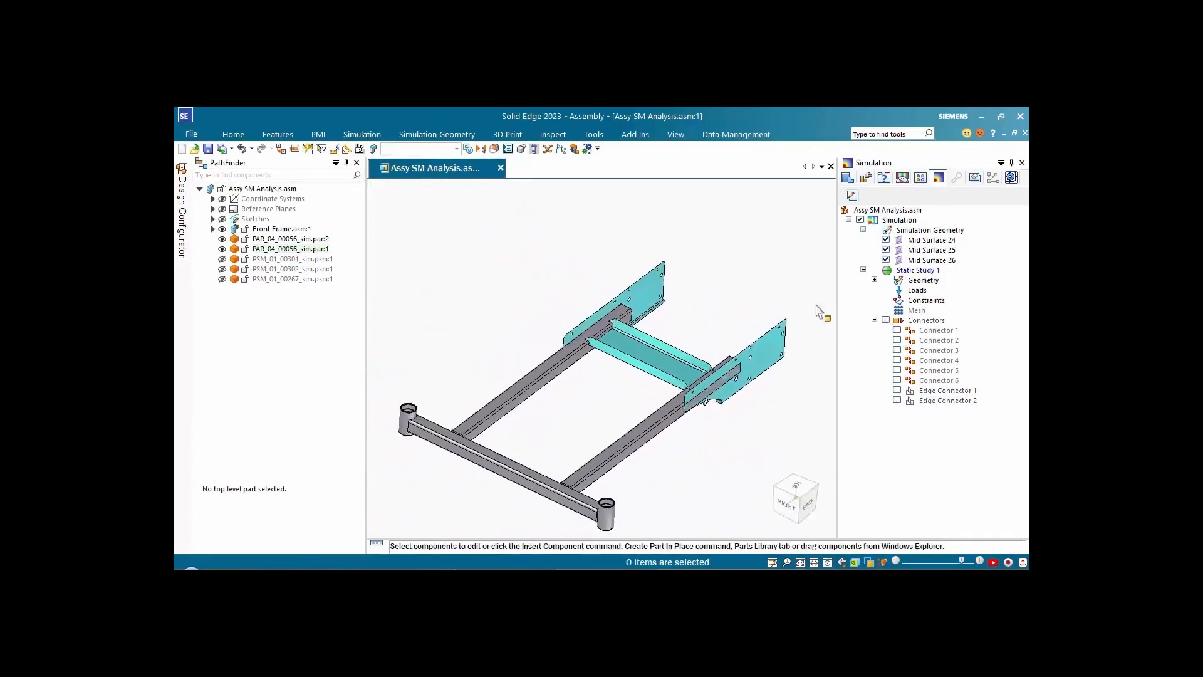
right_click(908, 300)
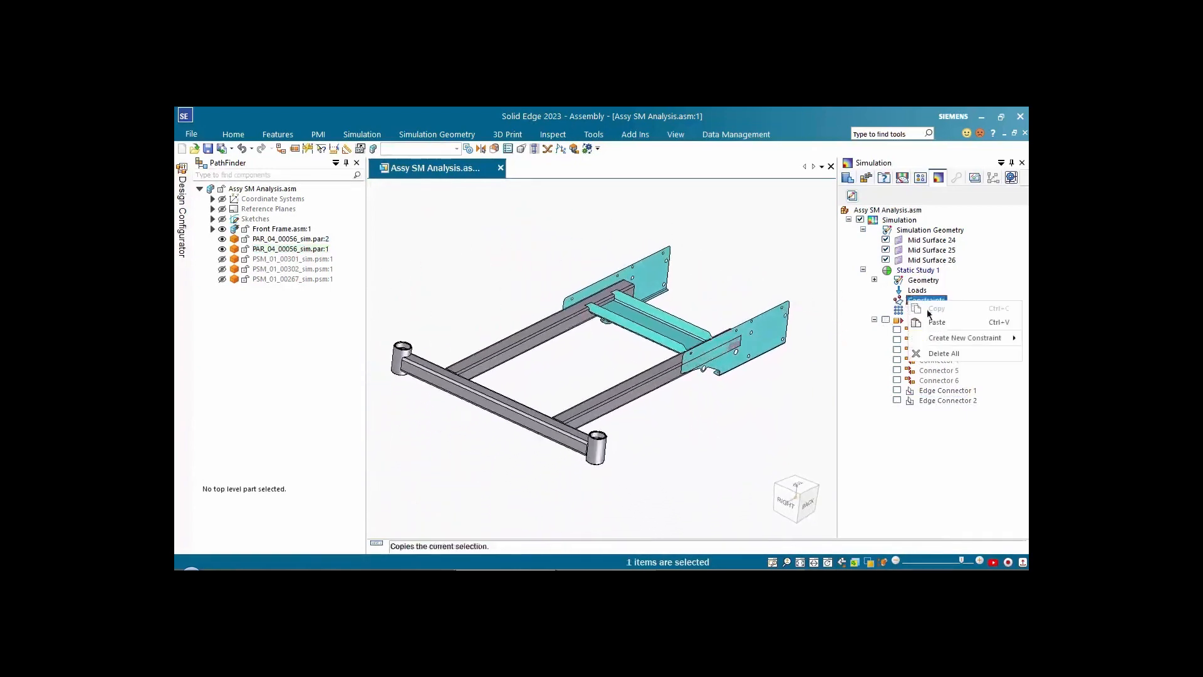
mouse_move(949, 337)
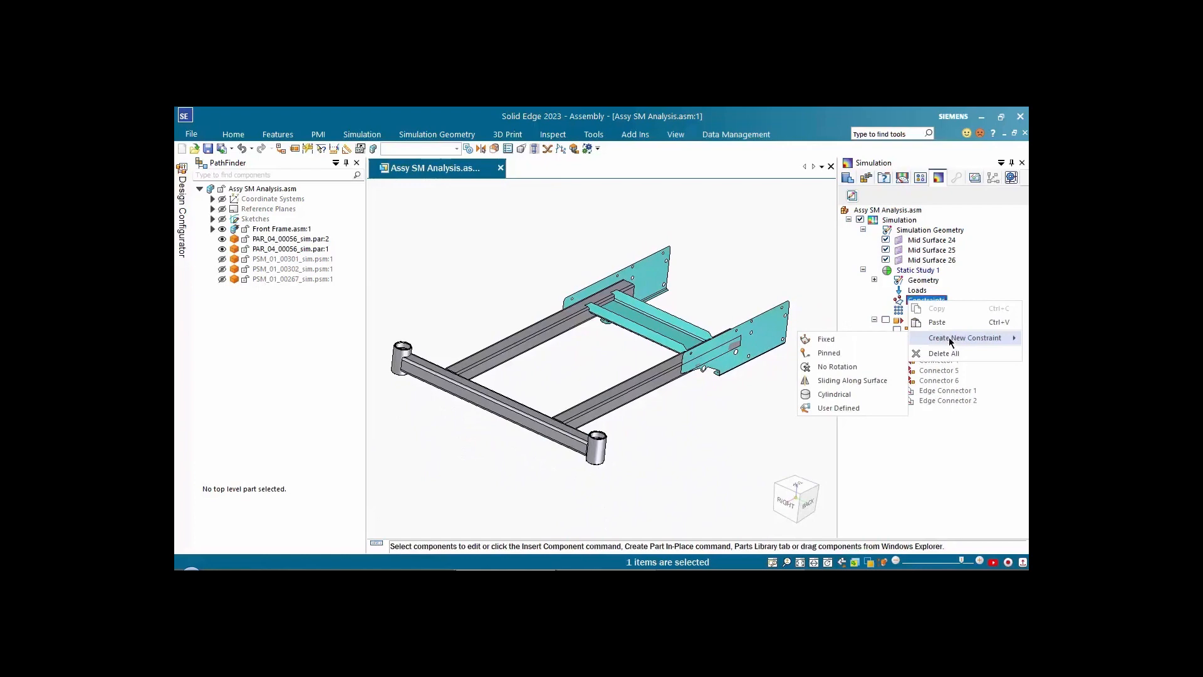
click(826, 340)
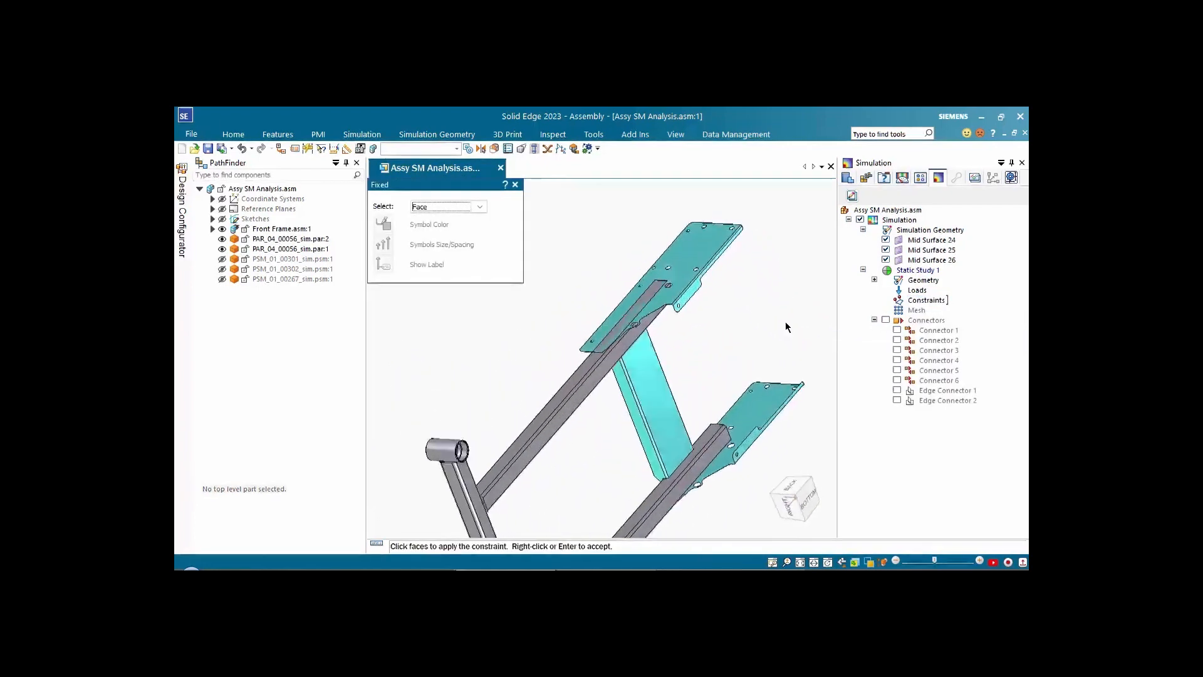
click(619, 295)
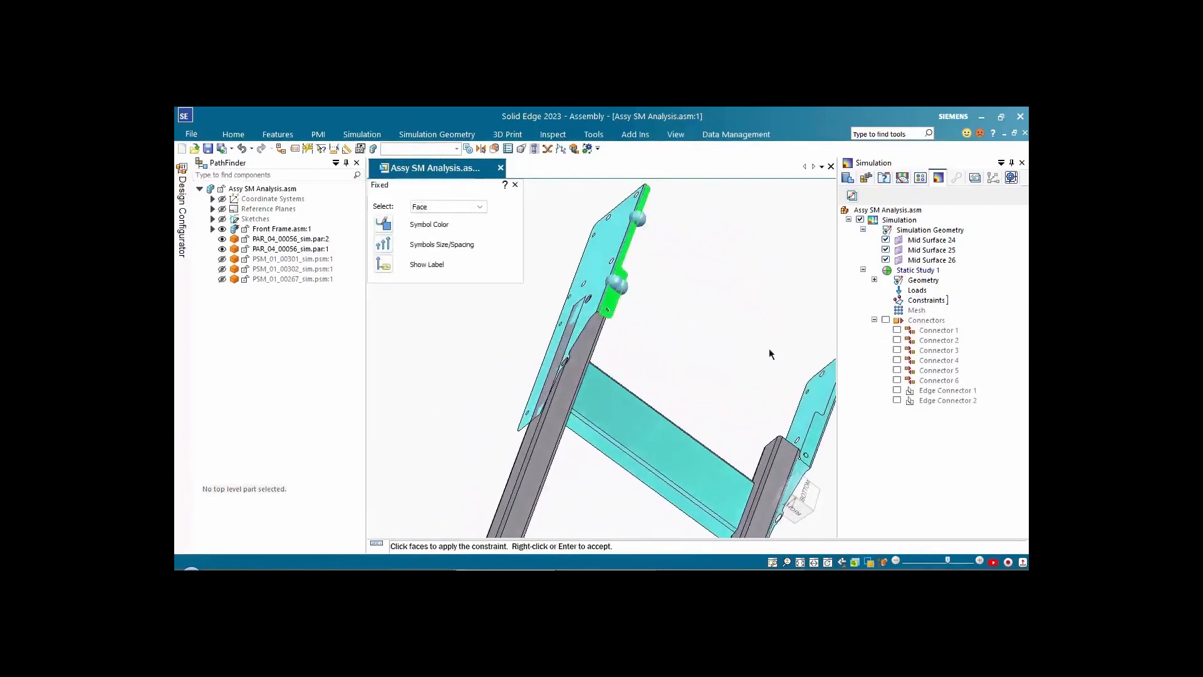
click(819, 430)
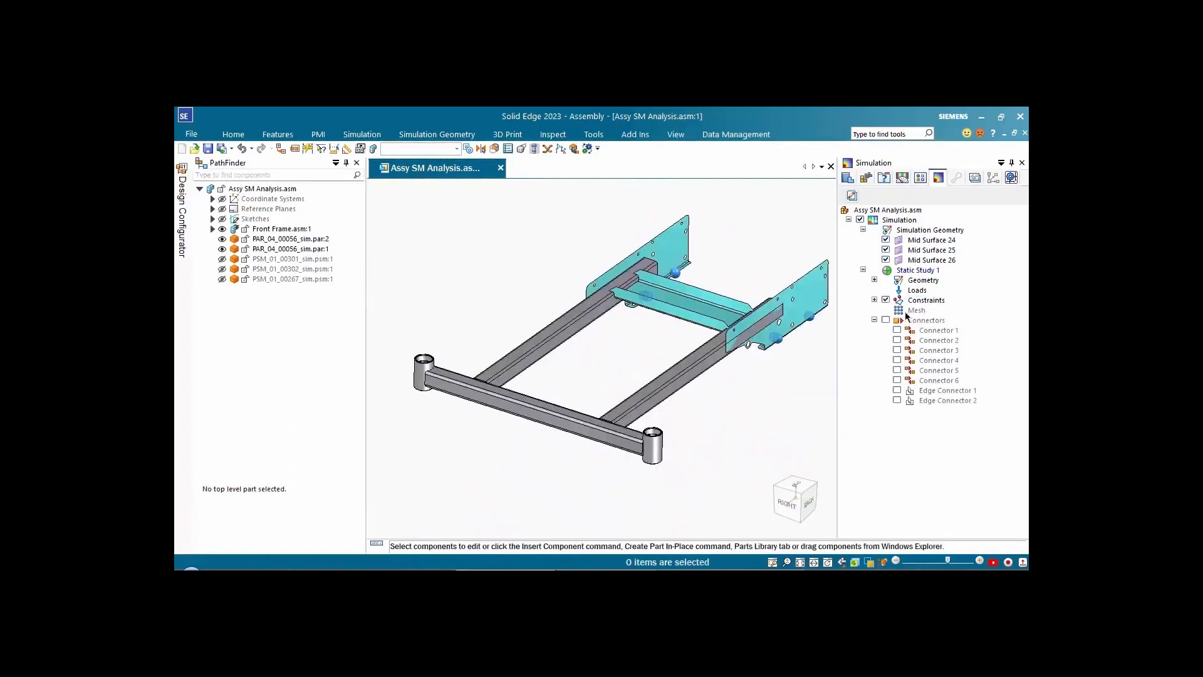
Step: Start a structural Force load and select the inner faces of the two collars on the front tube
right_click(916, 290)
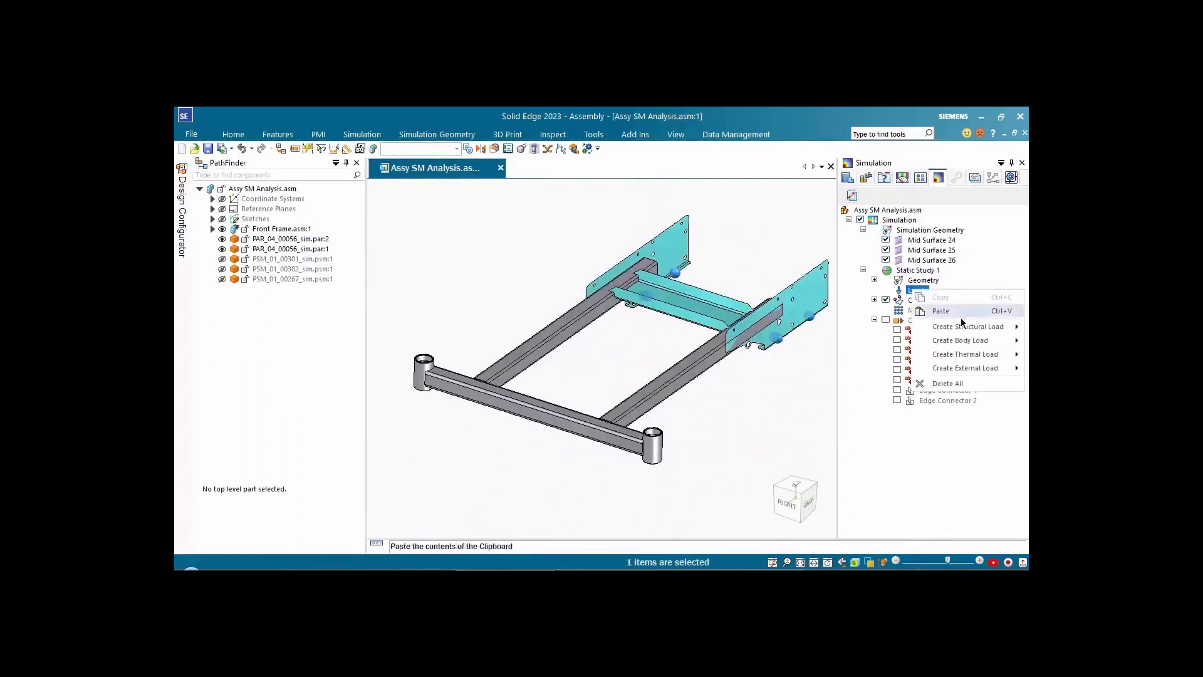
mouse_move(961, 326)
click(884, 330)
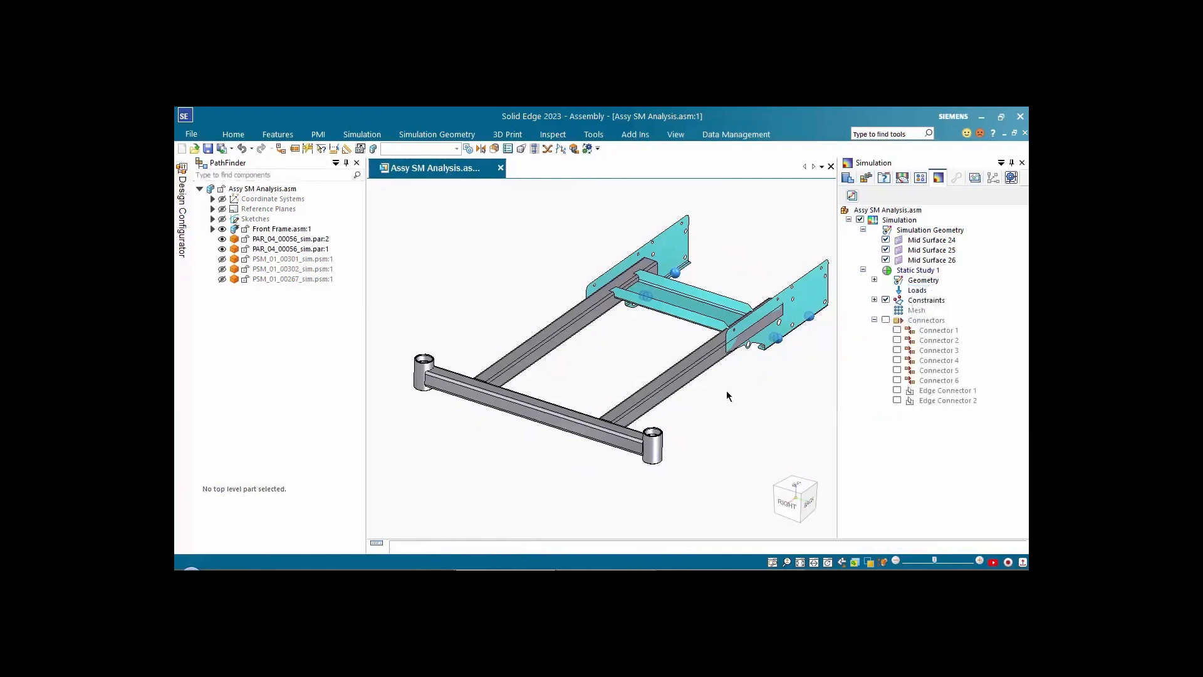
scroll(752, 384, up, 3)
scroll(765, 378, down, 3)
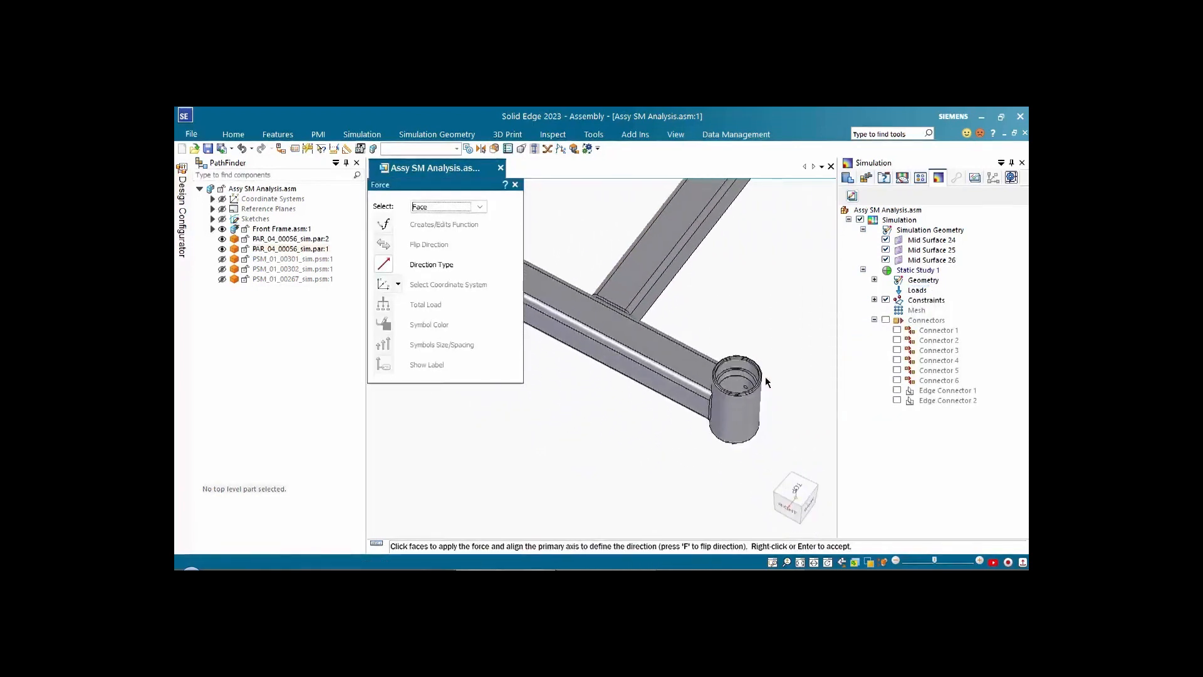
click(720, 377)
scroll(615, 296, up, 4)
scroll(615, 296, down, 3)
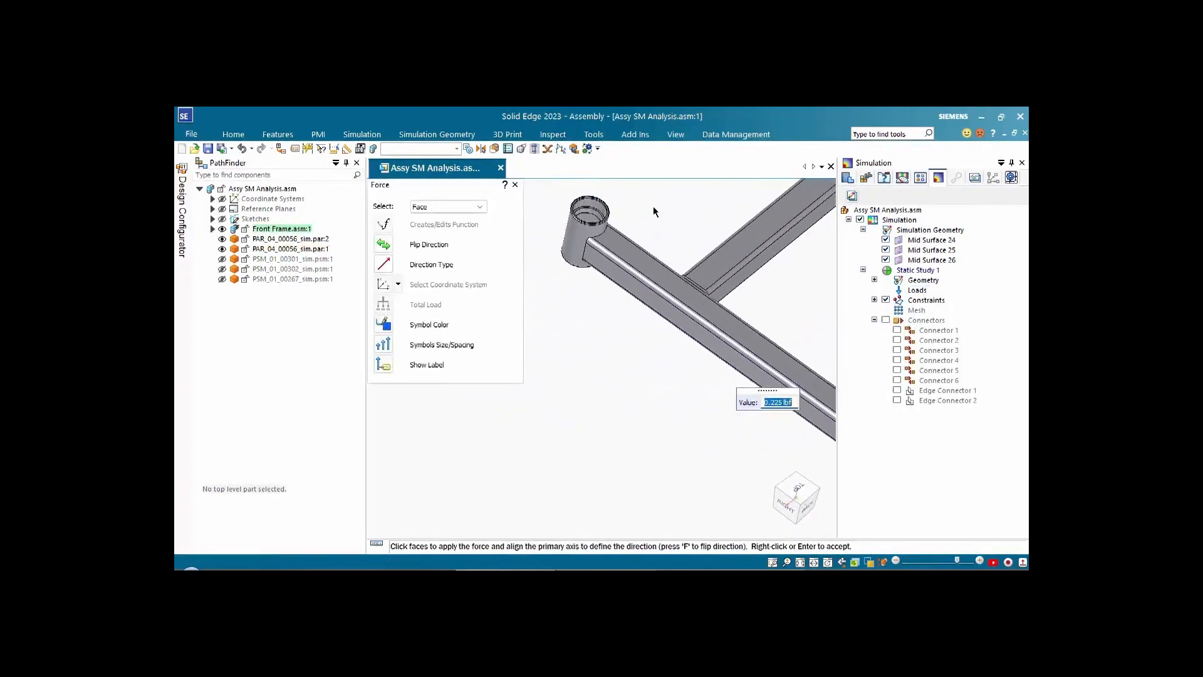
click(590, 235)
scroll(629, 298, down, 4)
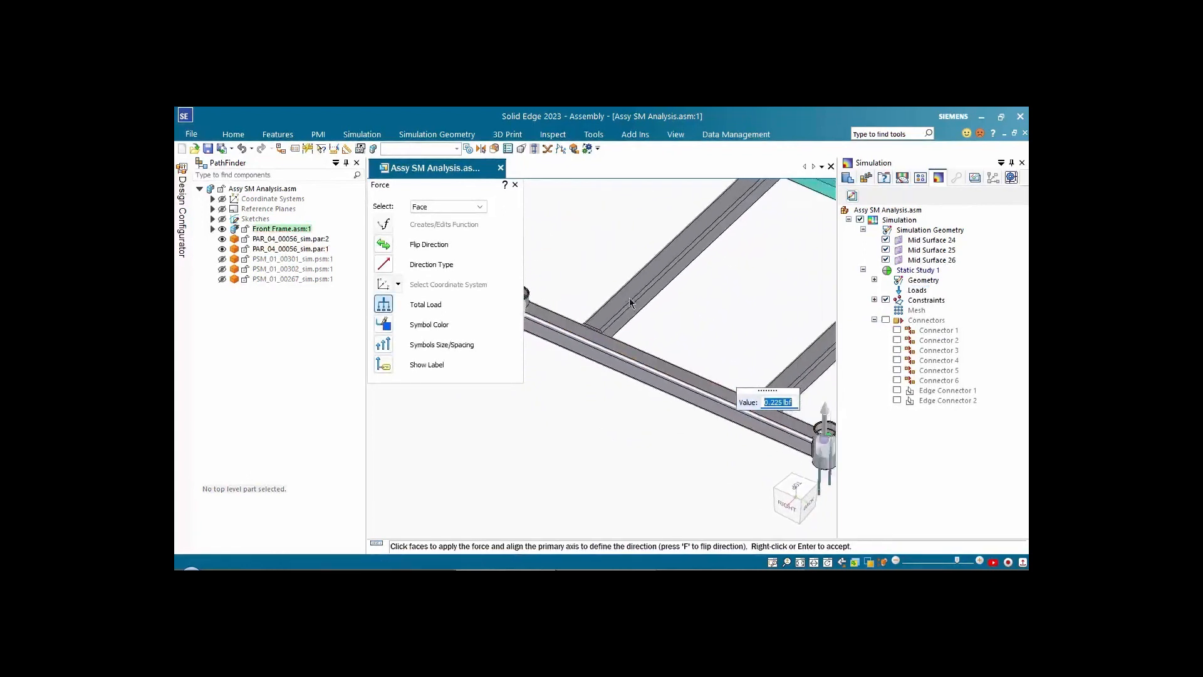
Step: Flip the collar force to point downward, set its value to 250 lbf and accept it
click(383, 244)
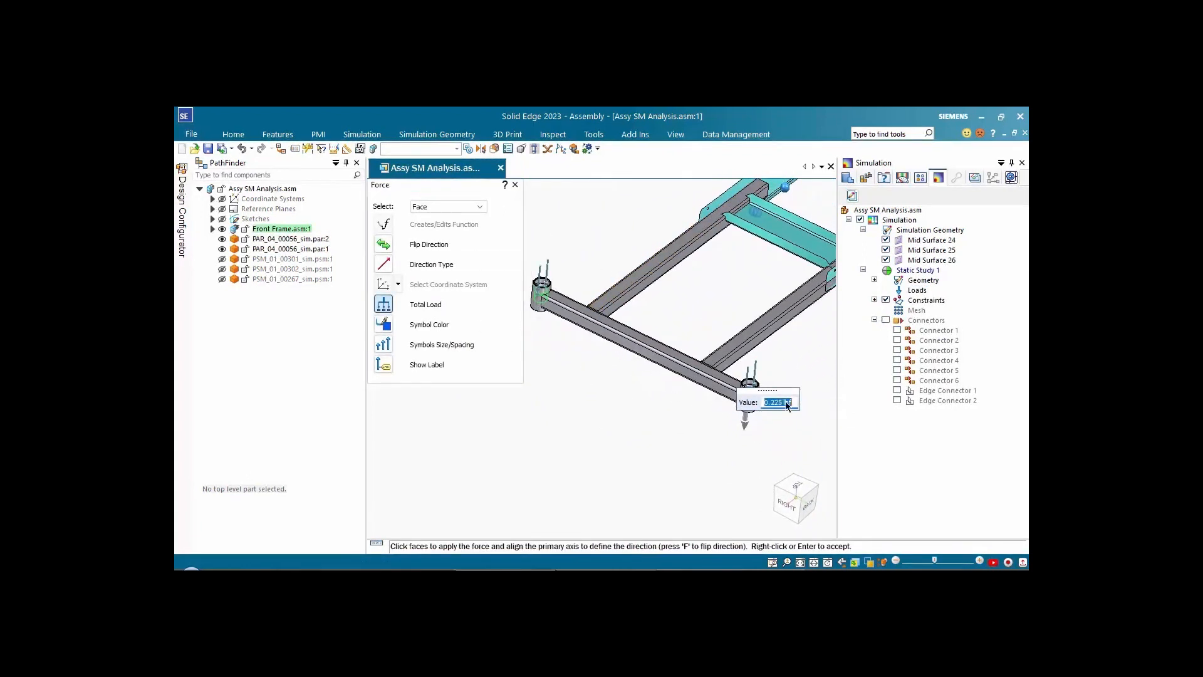
text(250)
key(Return)
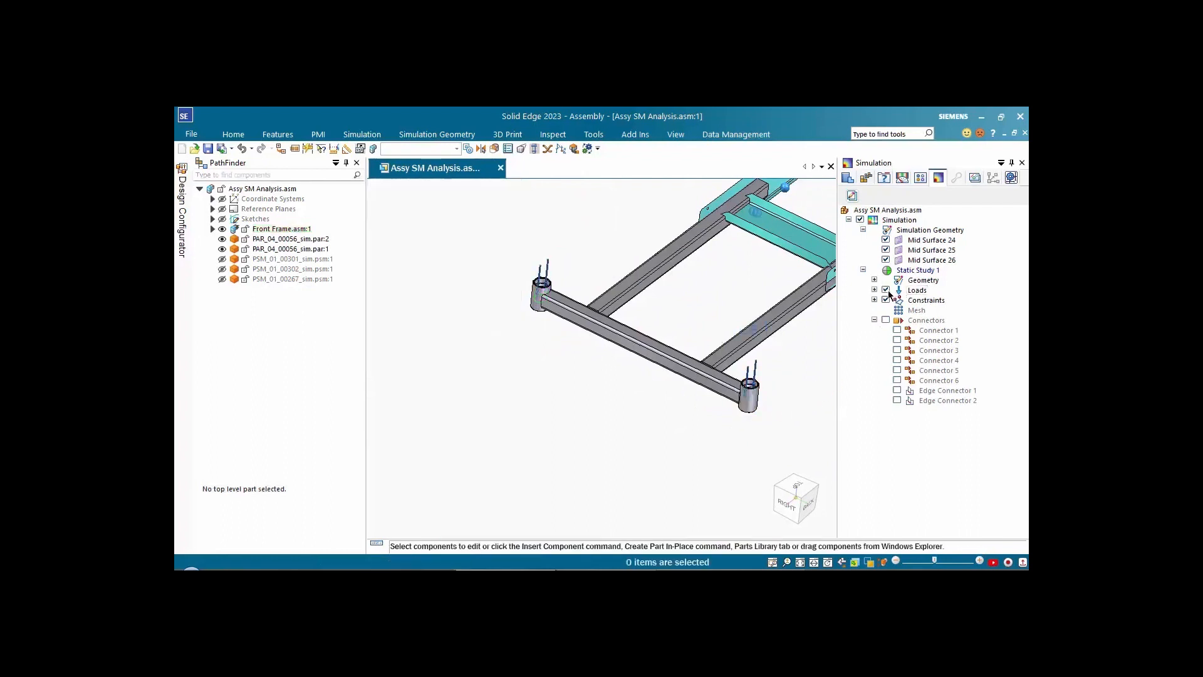
Step: Hide the loads and constraints, set a finer subjective mesh size for the mixed mesh, and mesh and solve the study
click(886, 290)
click(886, 300)
scroll(831, 367, down, 2)
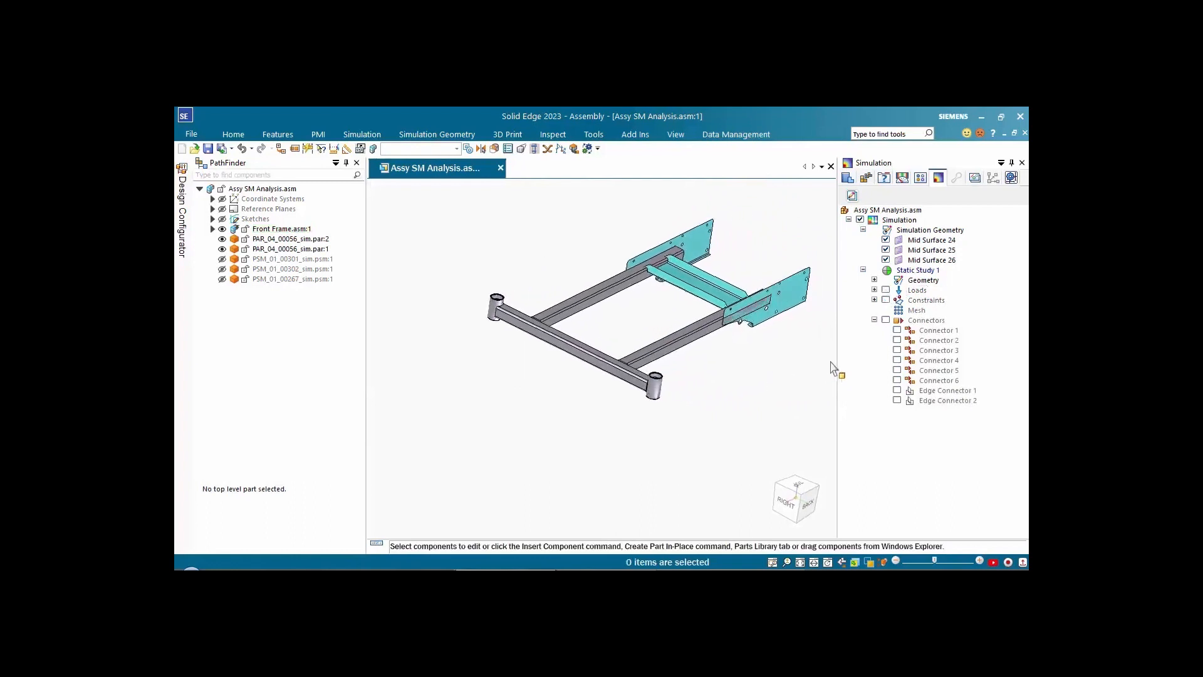
right_click(915, 310)
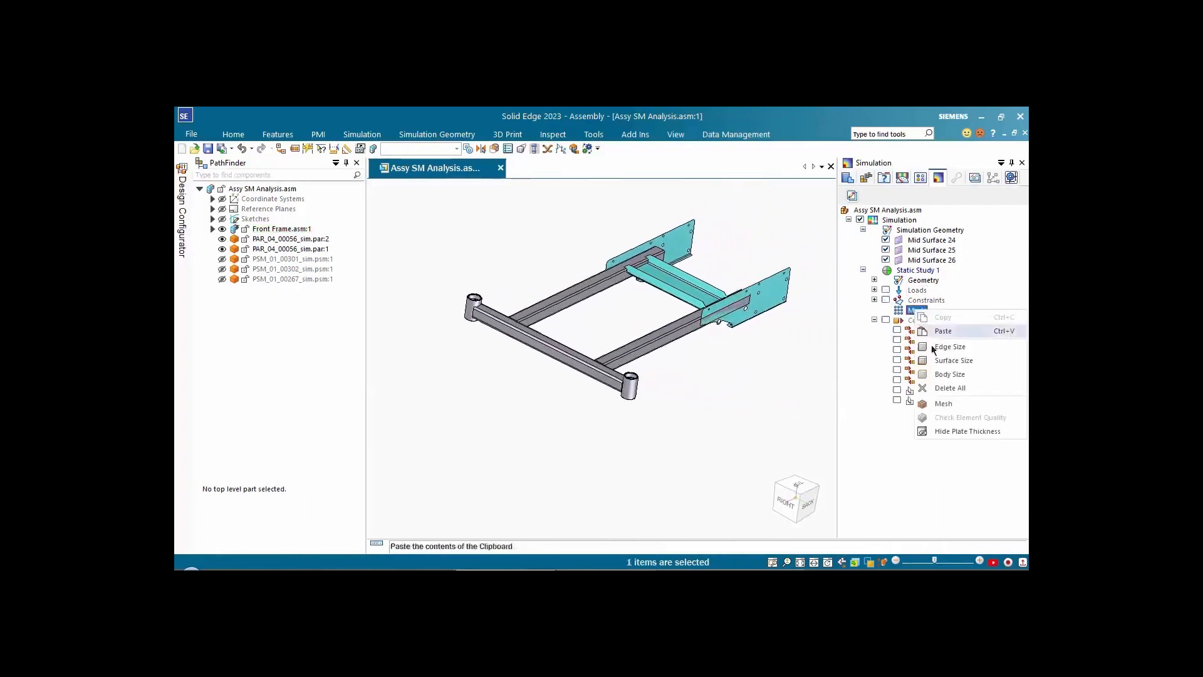
click(943, 406)
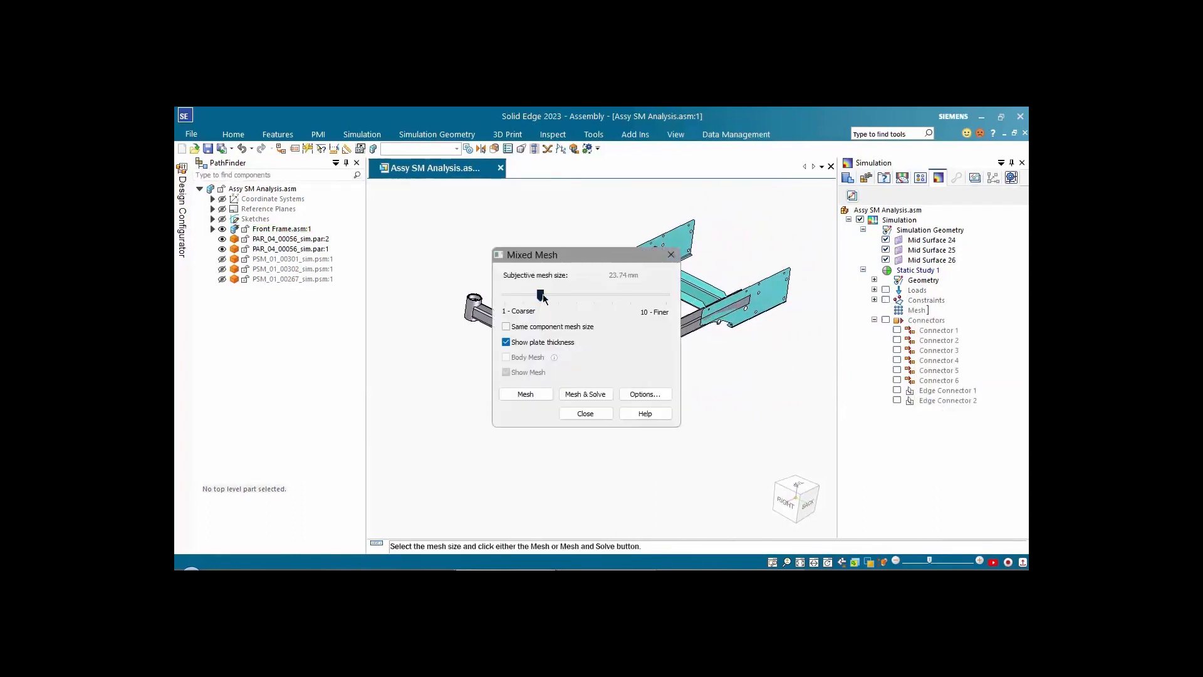
drag(543, 298, 644, 305)
click(581, 393)
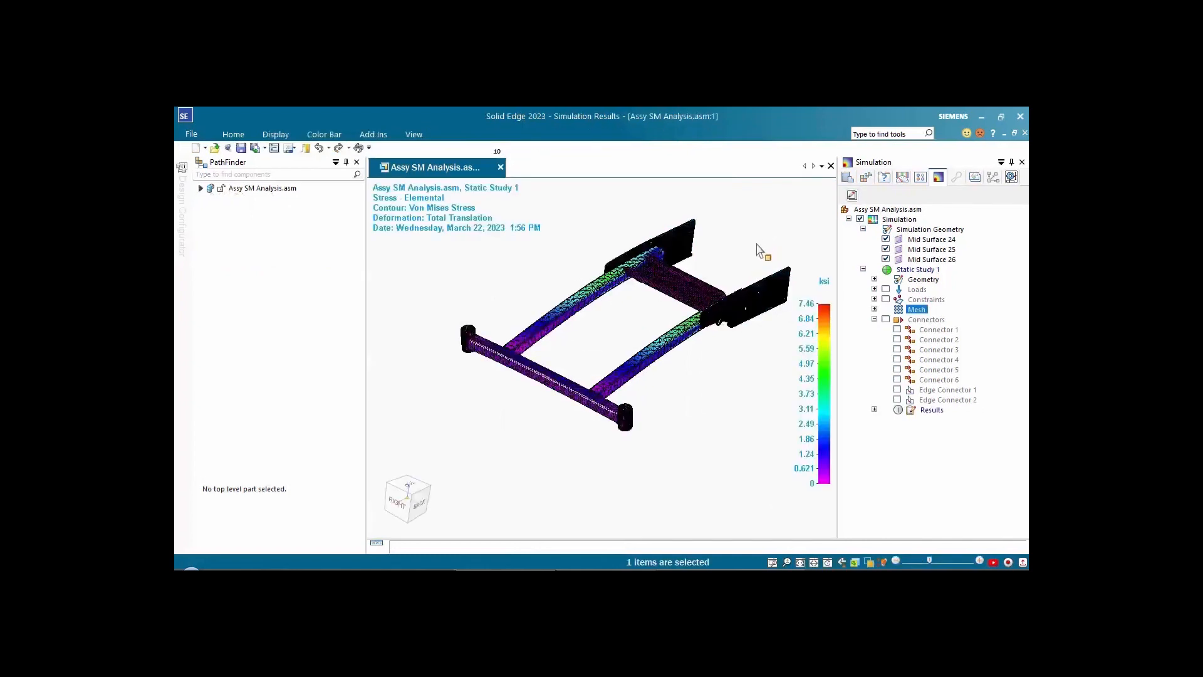
Step: Animate the Von Mises stress results to examine how the frame deforms, and end the animation
right_click(657, 394)
click(696, 426)
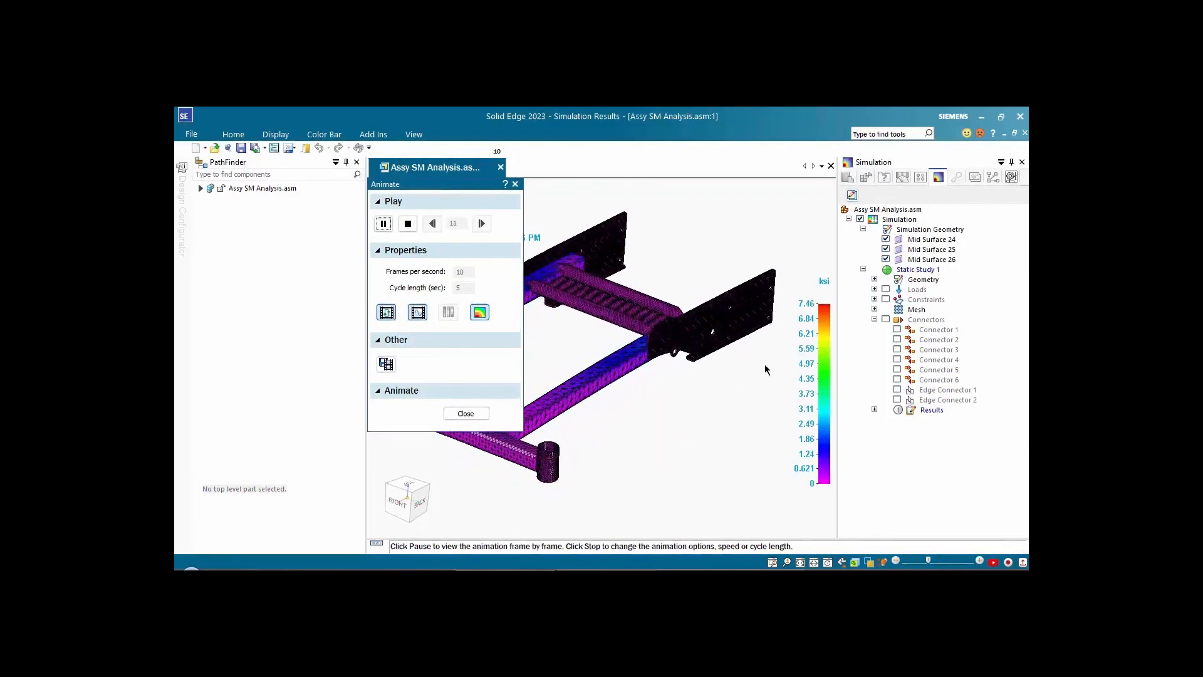
click(467, 413)
click(495, 413)
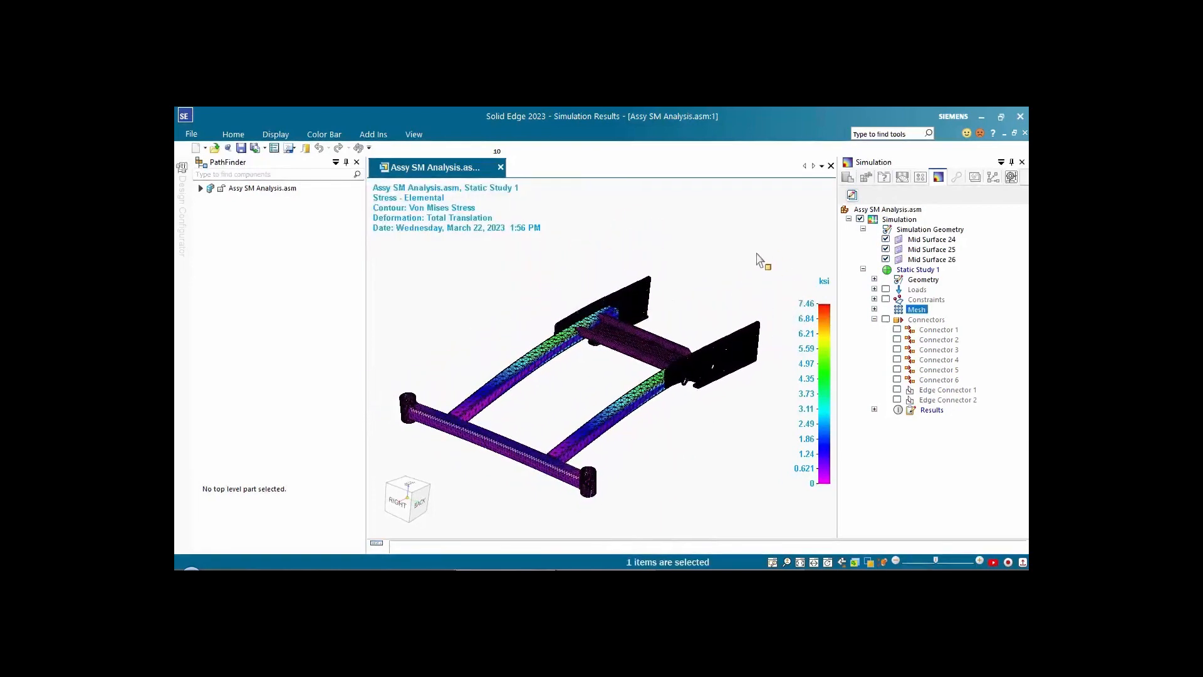
Step: Leave the simulation results, hide the mesh on the frame and collapse the study's connector list
right_click(756, 257)
right_drag(754, 252, 718, 215)
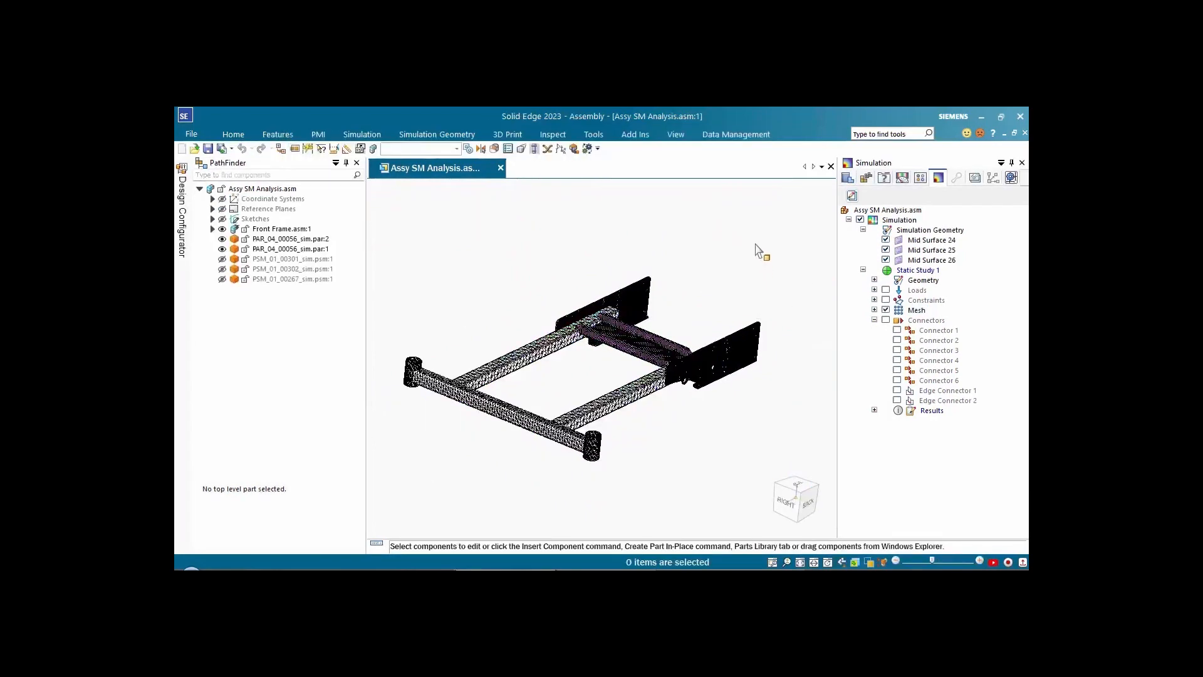
click(885, 310)
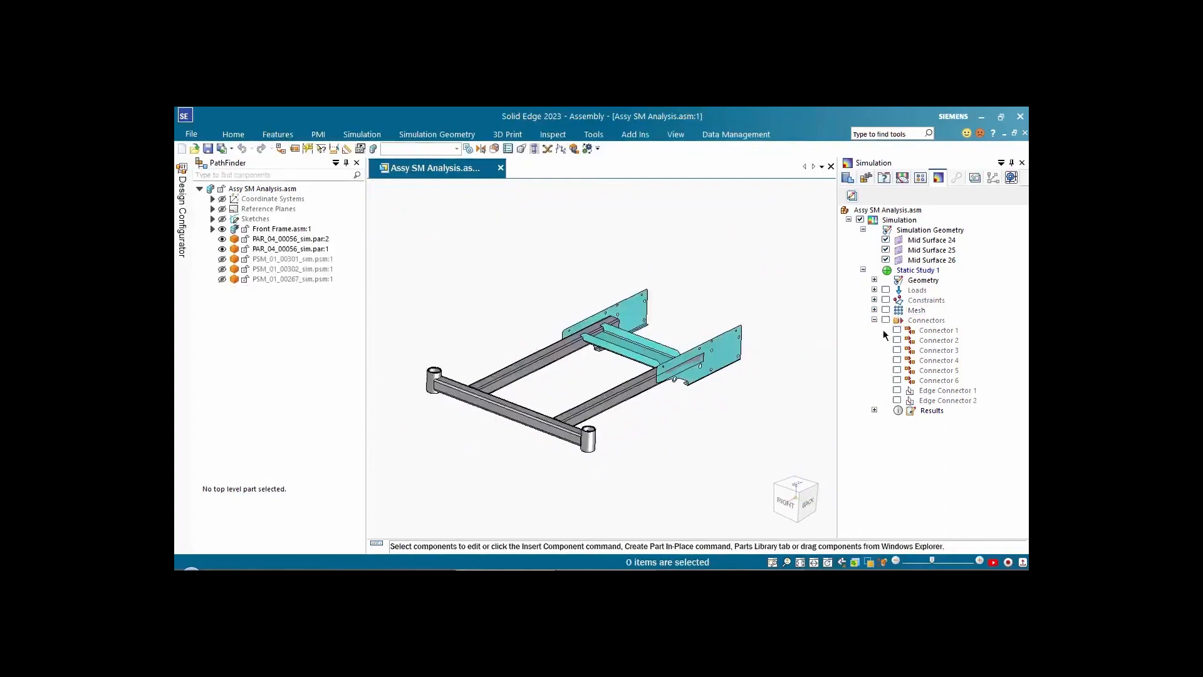
click(875, 320)
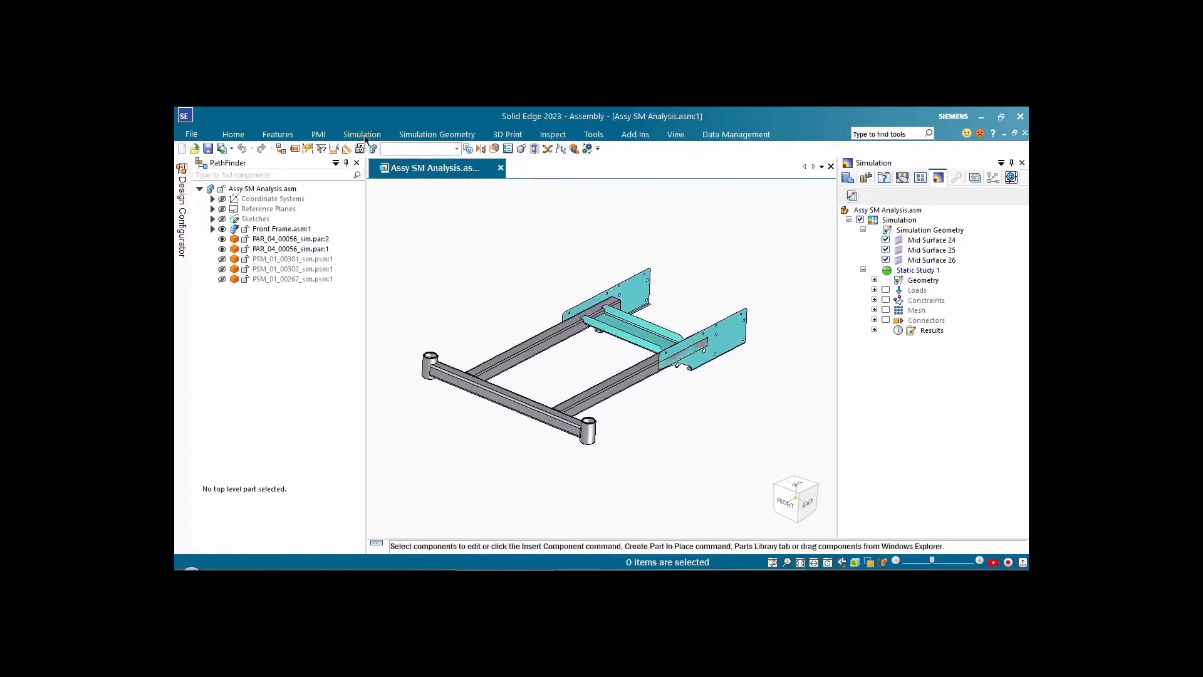
Step: Unite the collars, frame tubes, cross member and side plates into one body with Unite Bodies, and hide the original components
click(413, 134)
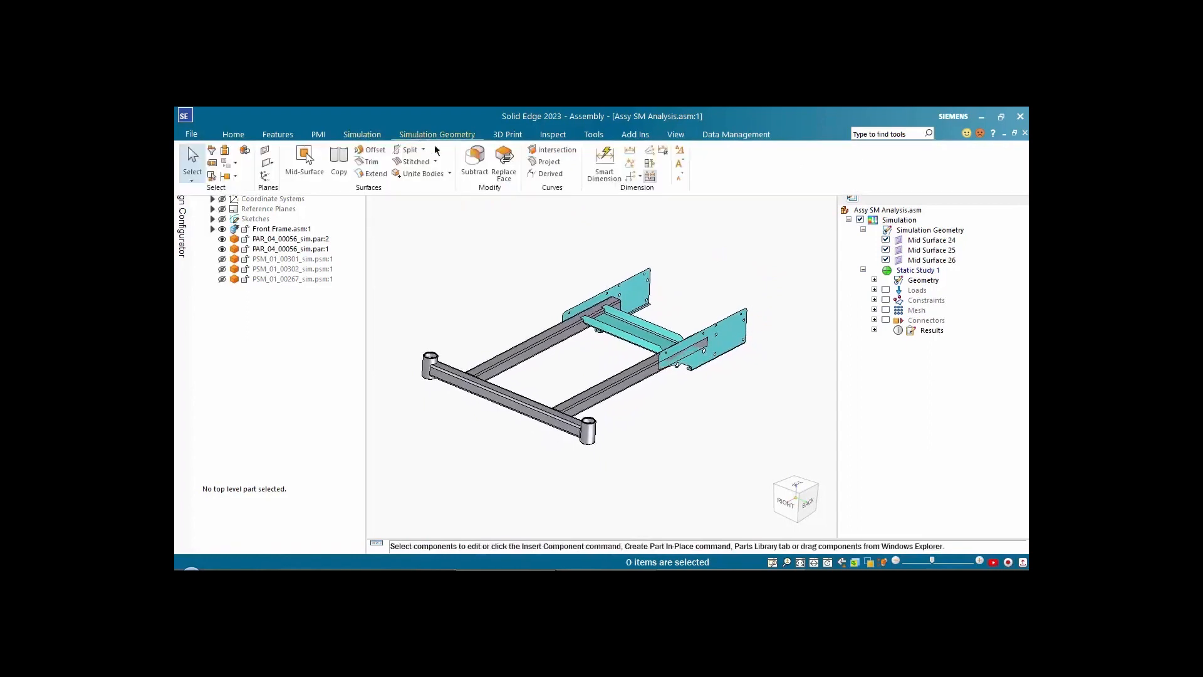
click(449, 175)
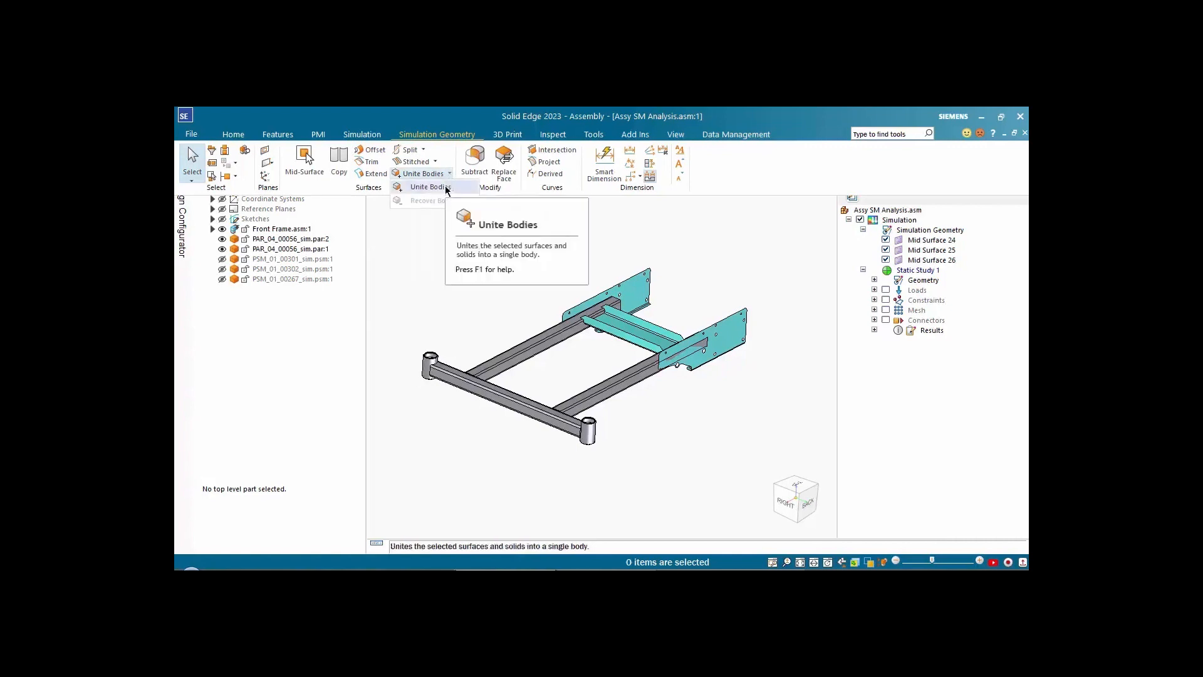
click(447, 187)
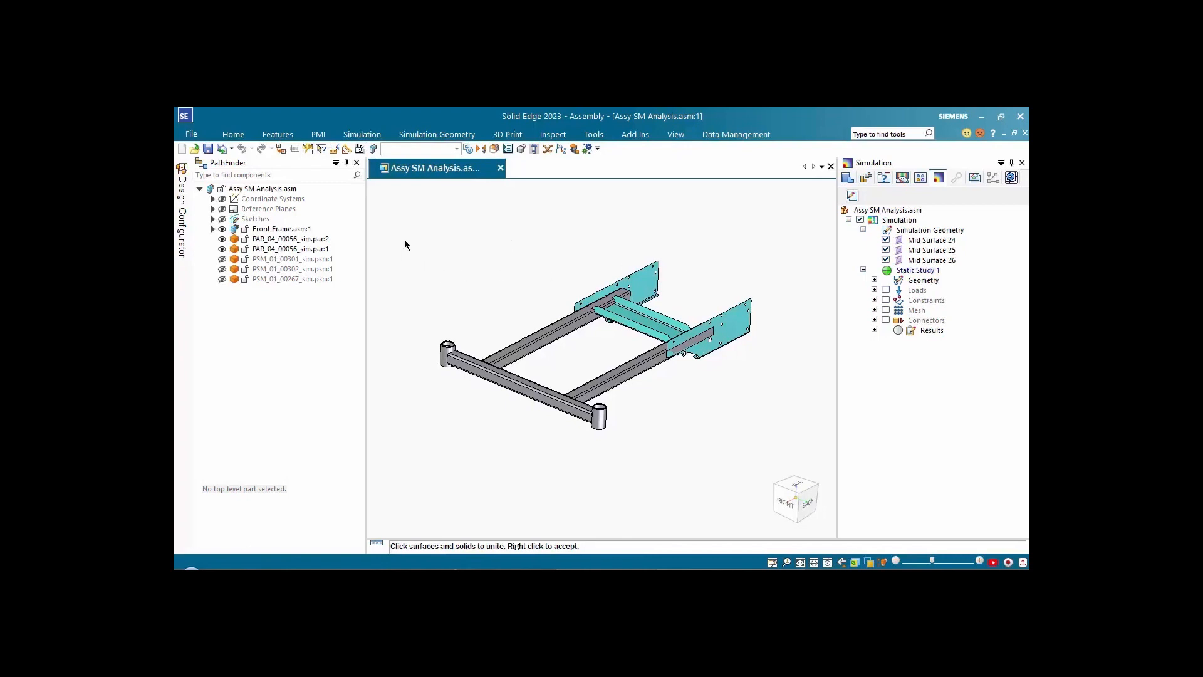
click(448, 355)
click(467, 367)
click(599, 415)
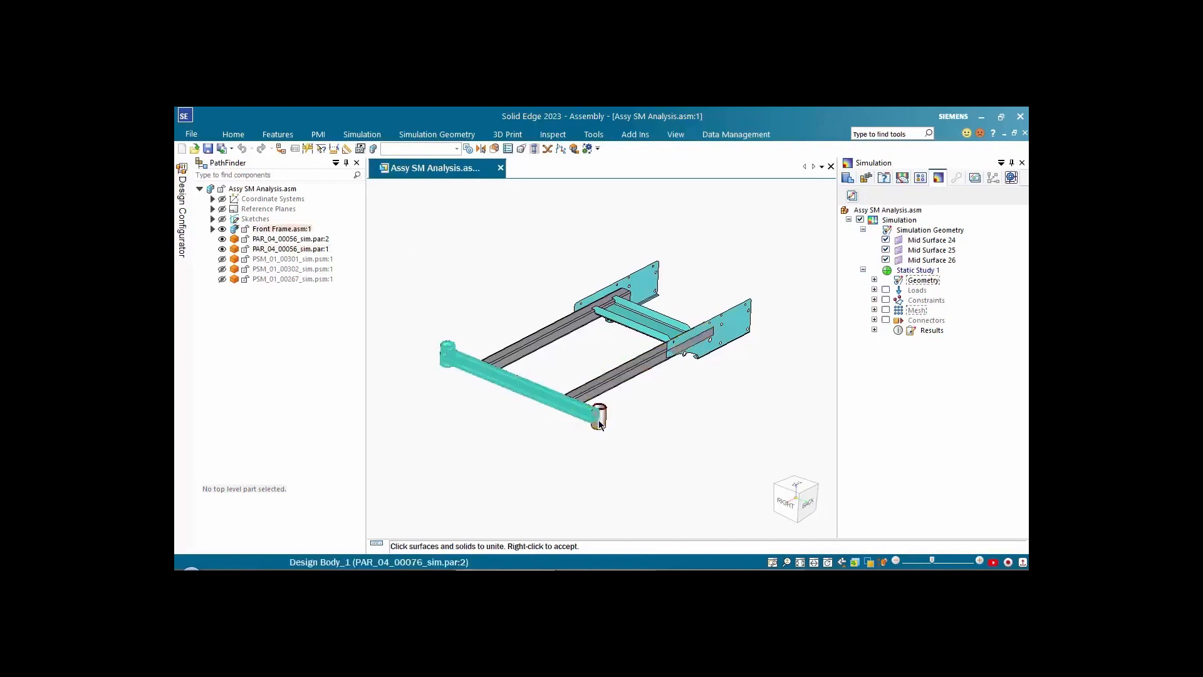
click(607, 384)
click(570, 332)
click(634, 325)
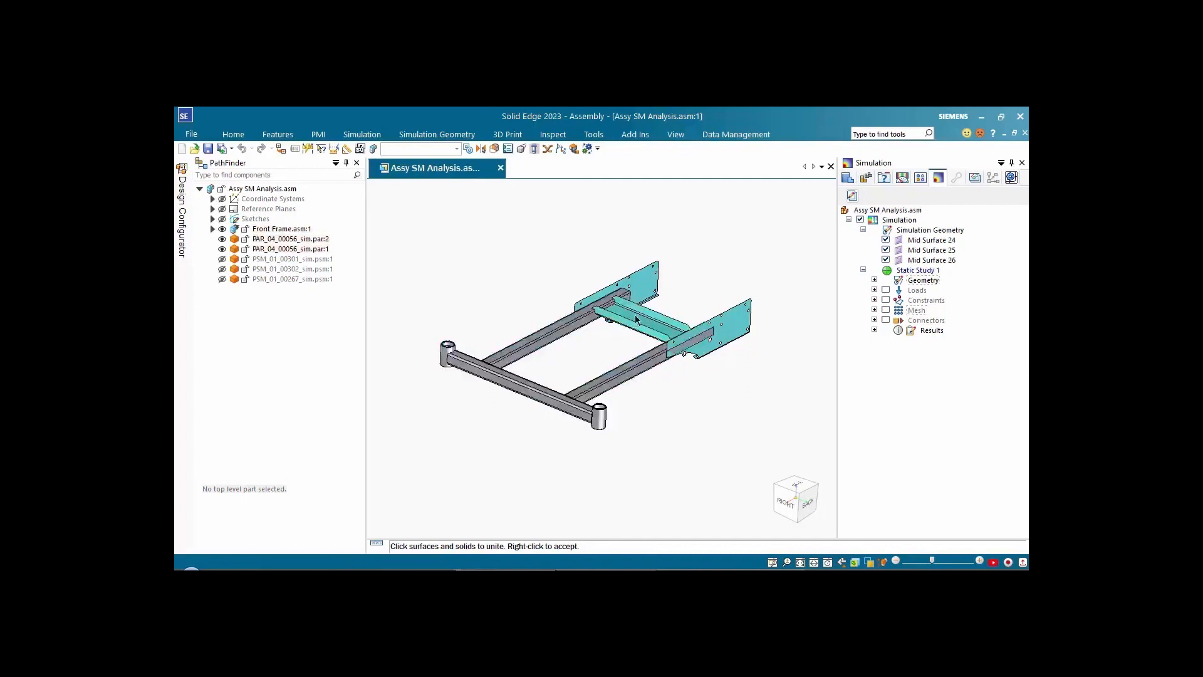
click(636, 288)
click(731, 325)
right_click(725, 253)
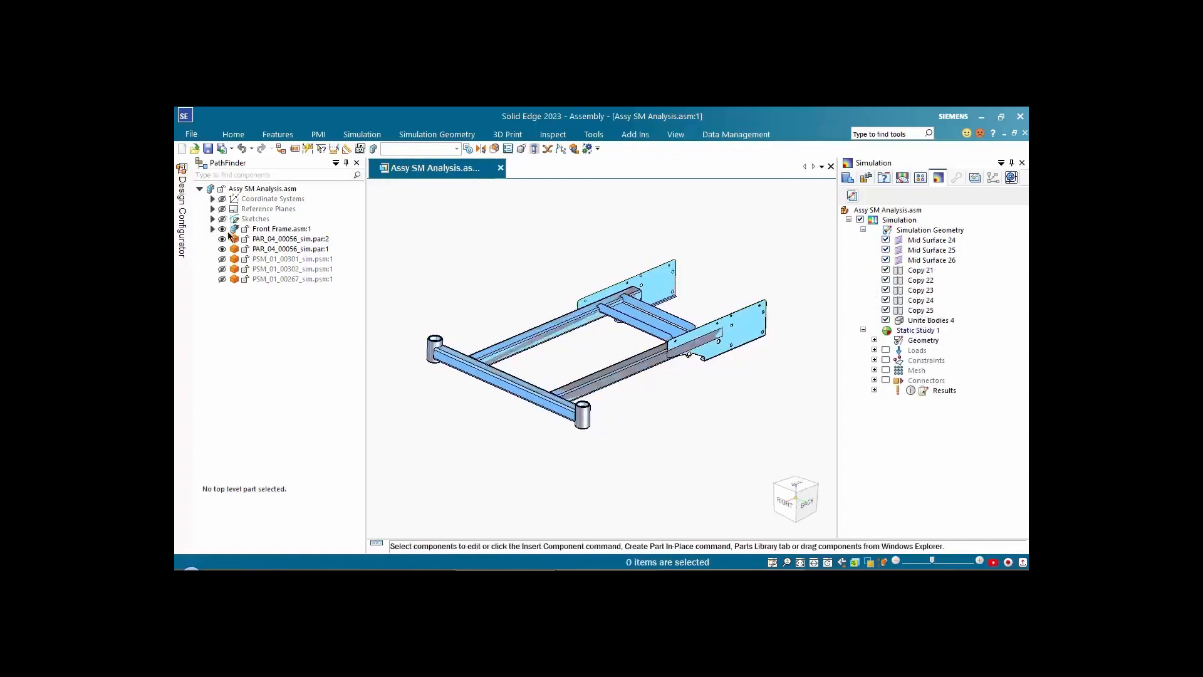
click(222, 240)
click(222, 249)
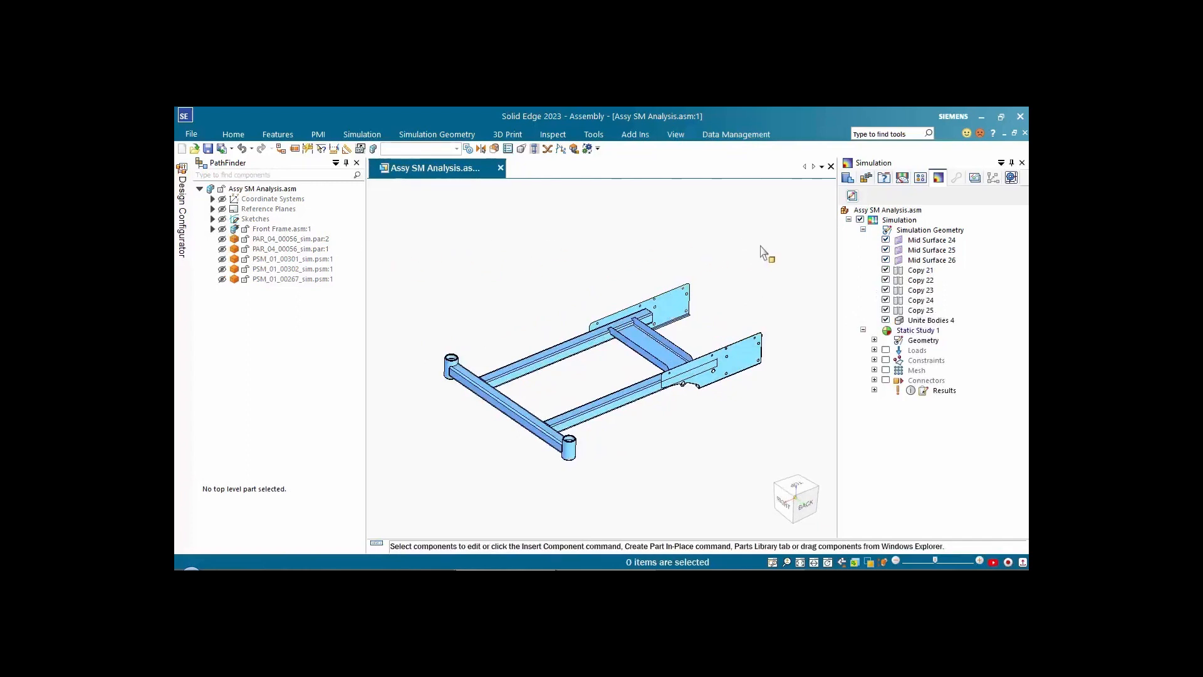
Step: Create a new Linear Static study with mesh type Mixed and General Bodies and geometry check set to Warning Only
right_click(904, 220)
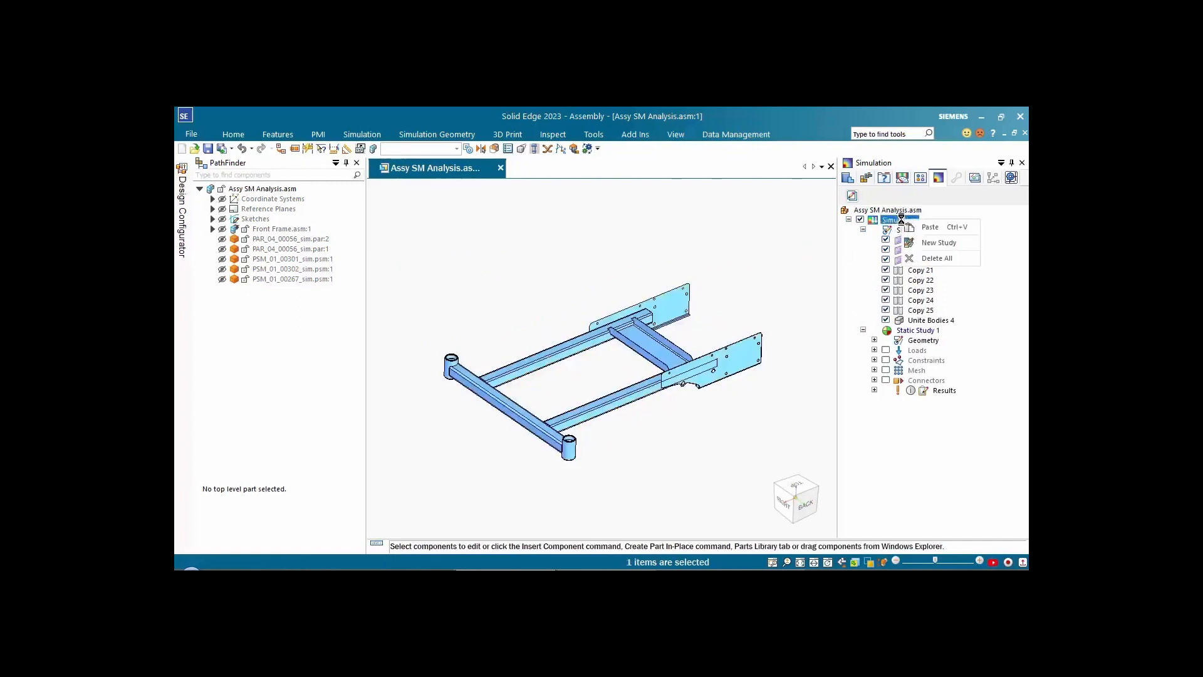
click(937, 243)
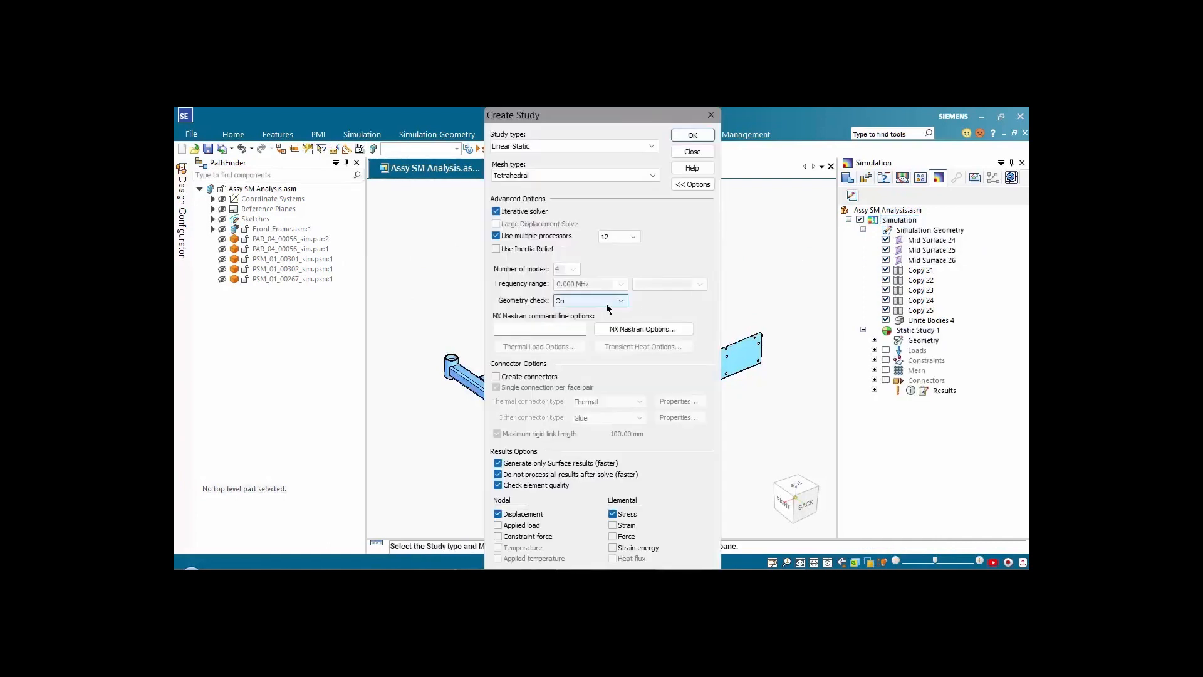
click(606, 306)
click(592, 320)
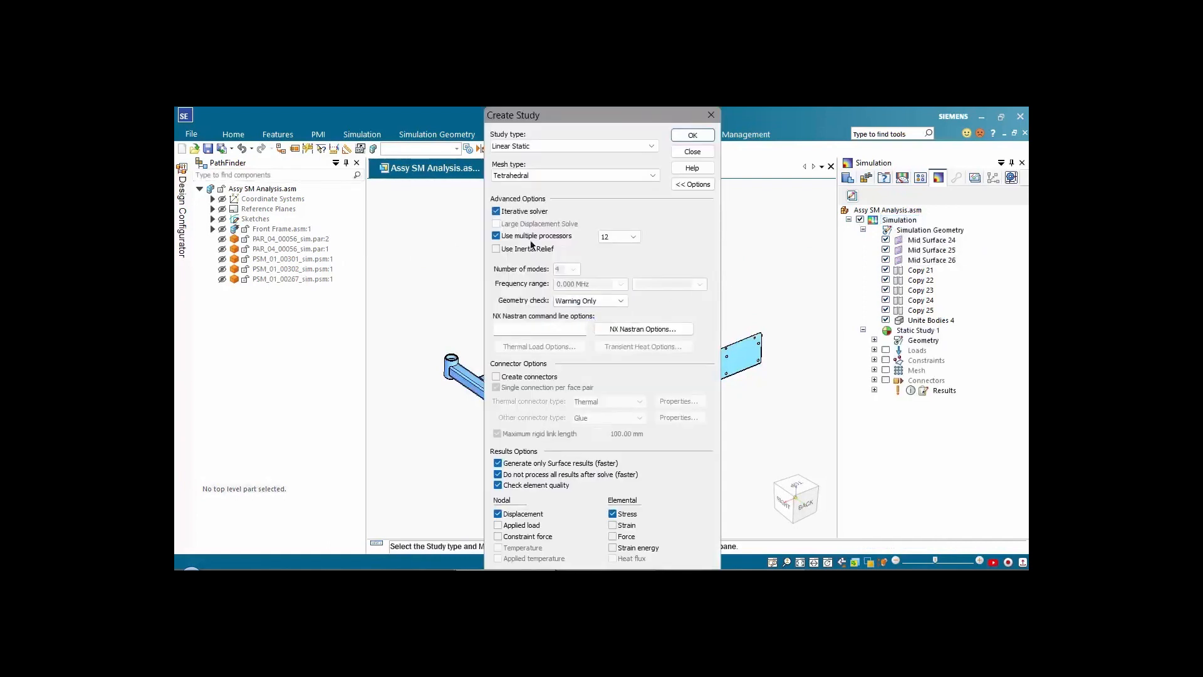
click(653, 177)
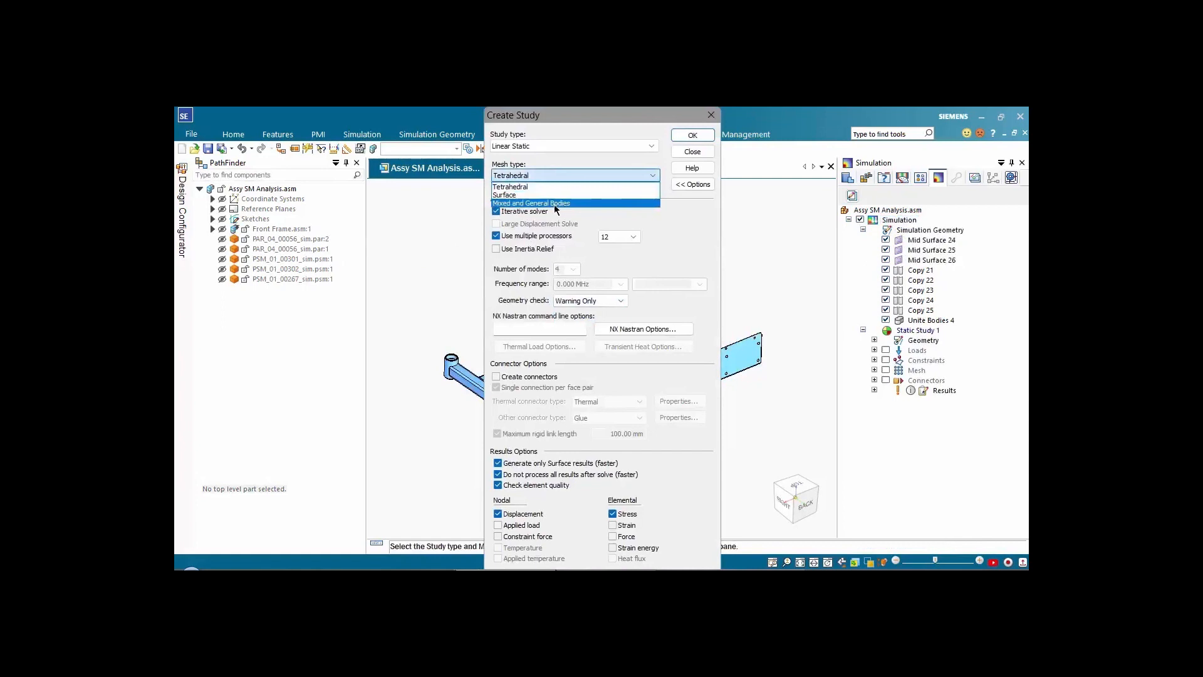
click(554, 204)
click(684, 139)
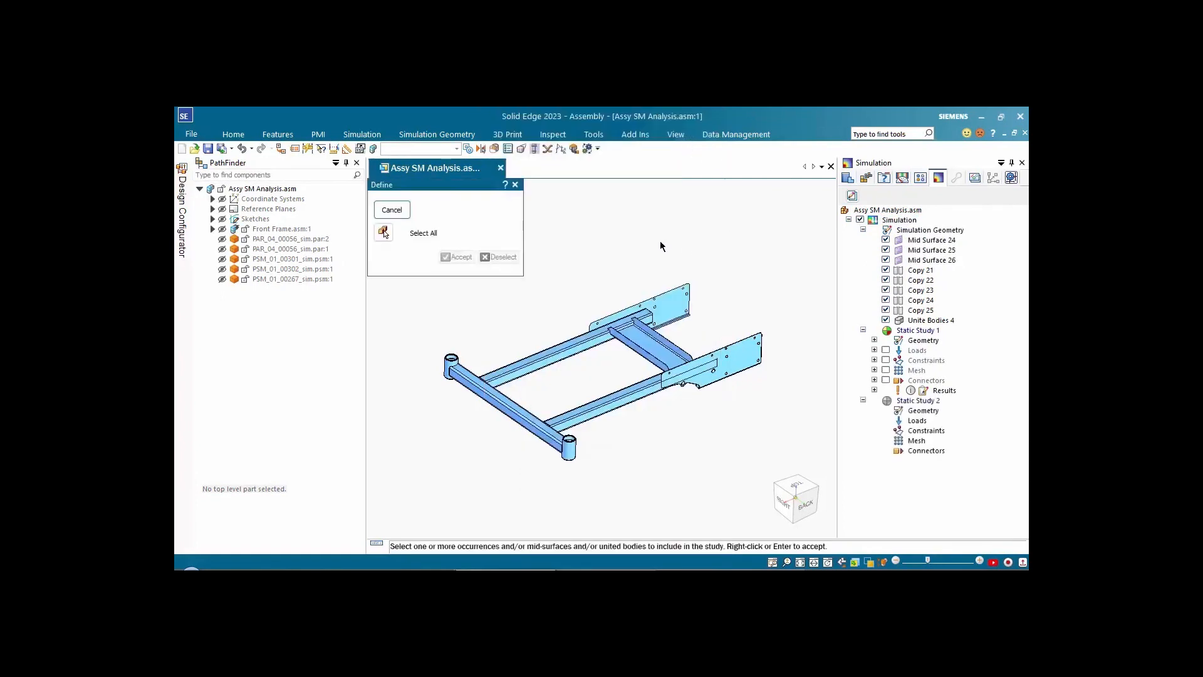
Step: Define the united frame body as the geometry of Static Study 2 and show it in isometric view
click(671, 290)
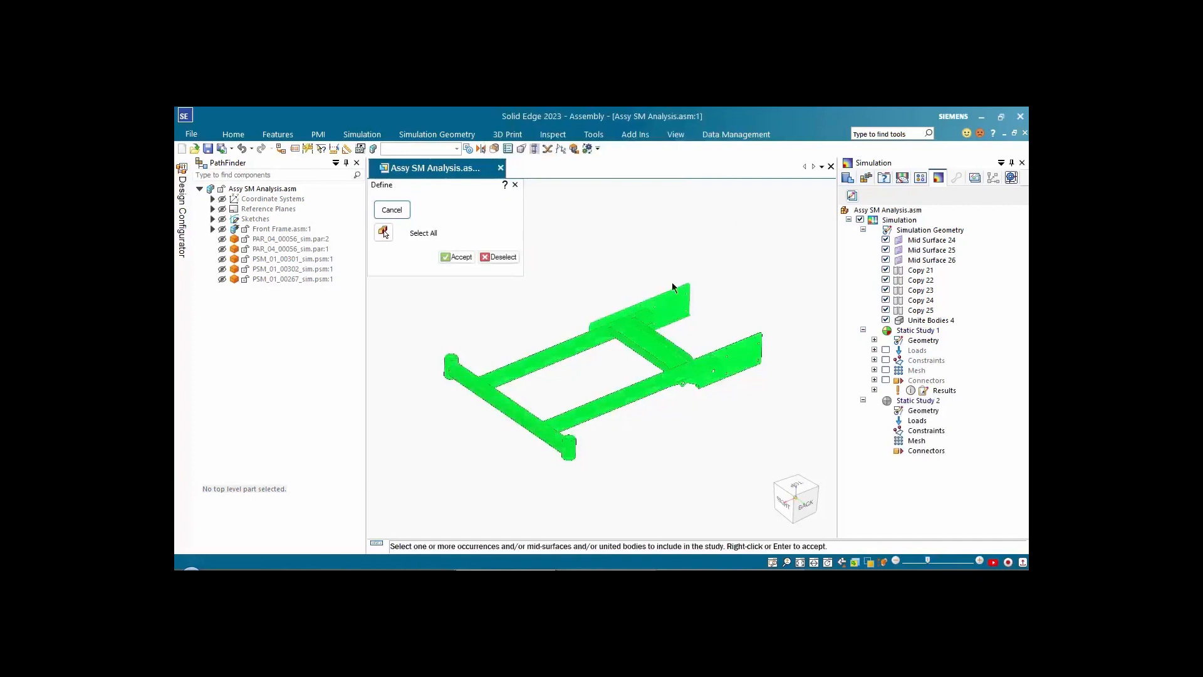
right_click(720, 223)
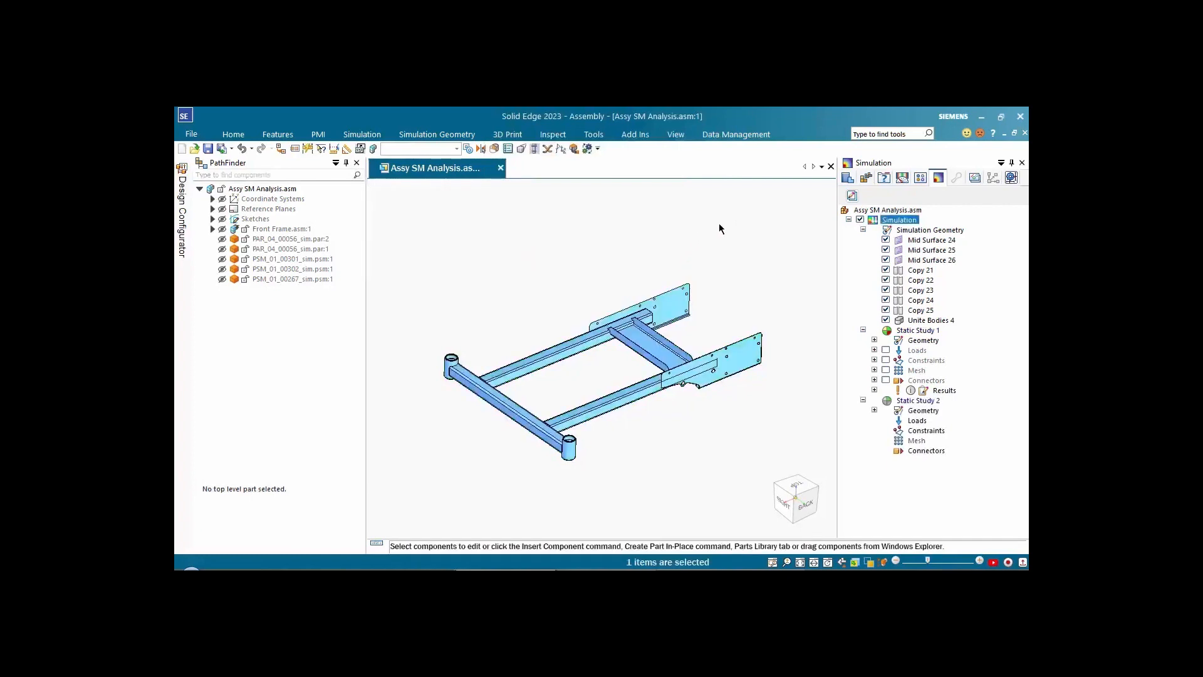
click(780, 247)
key(ctrl+i)
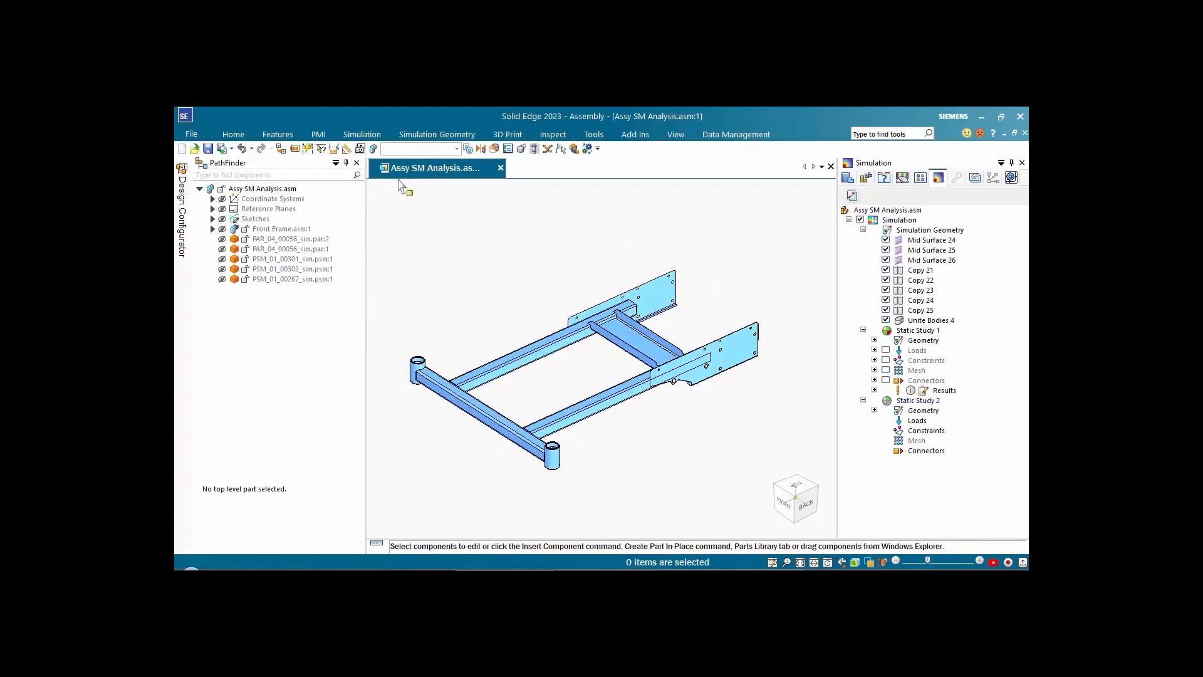
Step: Apply an override property of Aluminum, 1060 with 5 mm thickness to the faces of both side plates
click(378, 137)
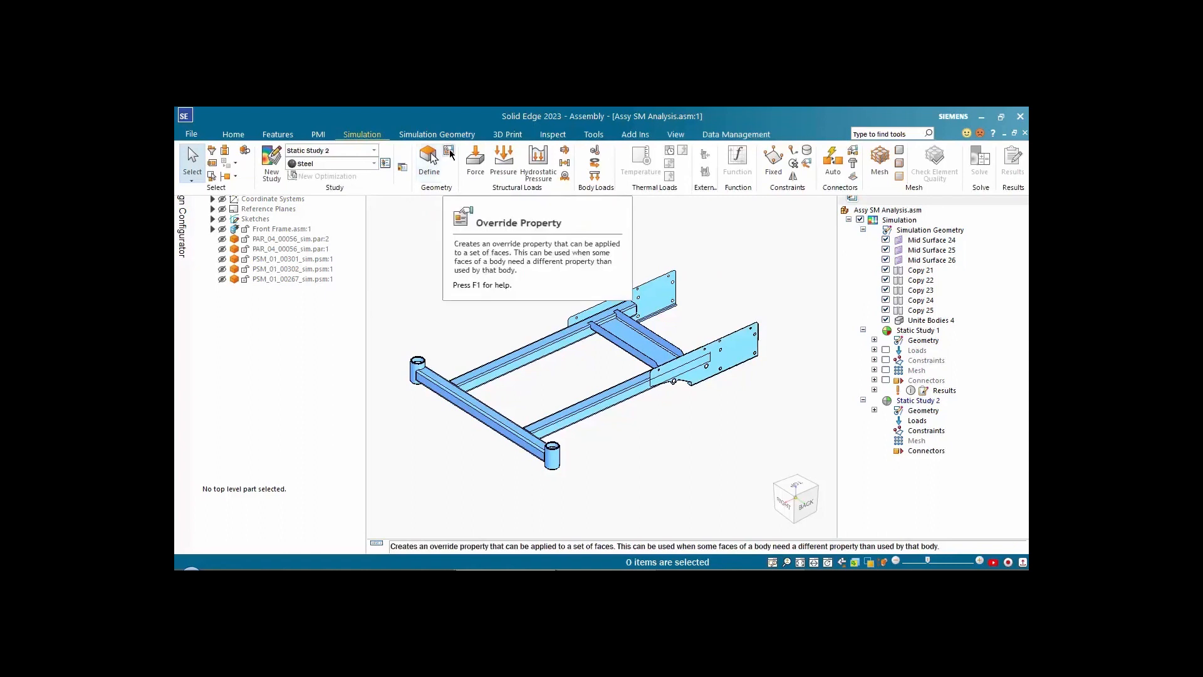
click(449, 152)
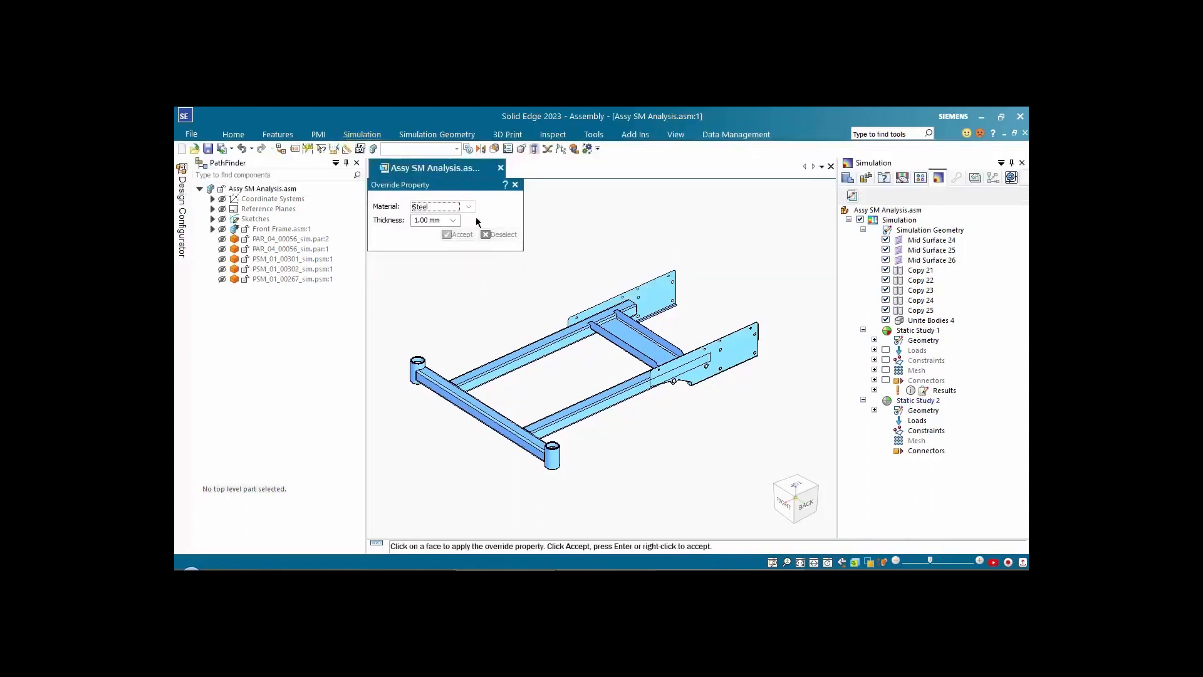
click(468, 207)
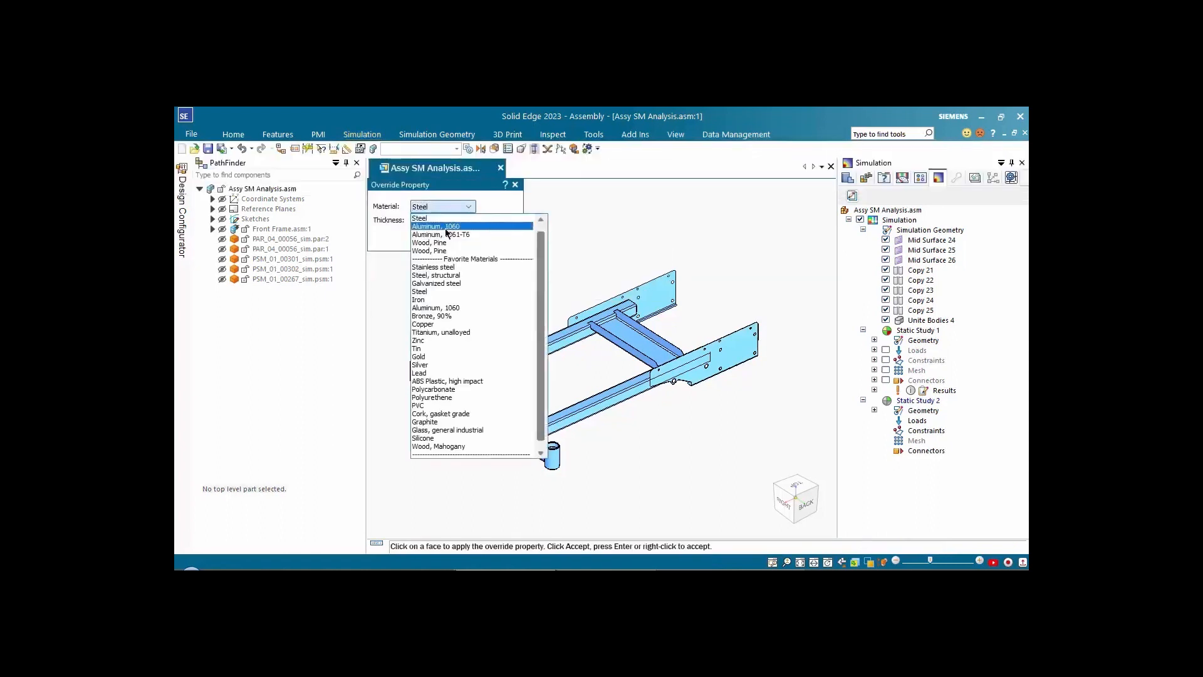
click(447, 227)
click(439, 220)
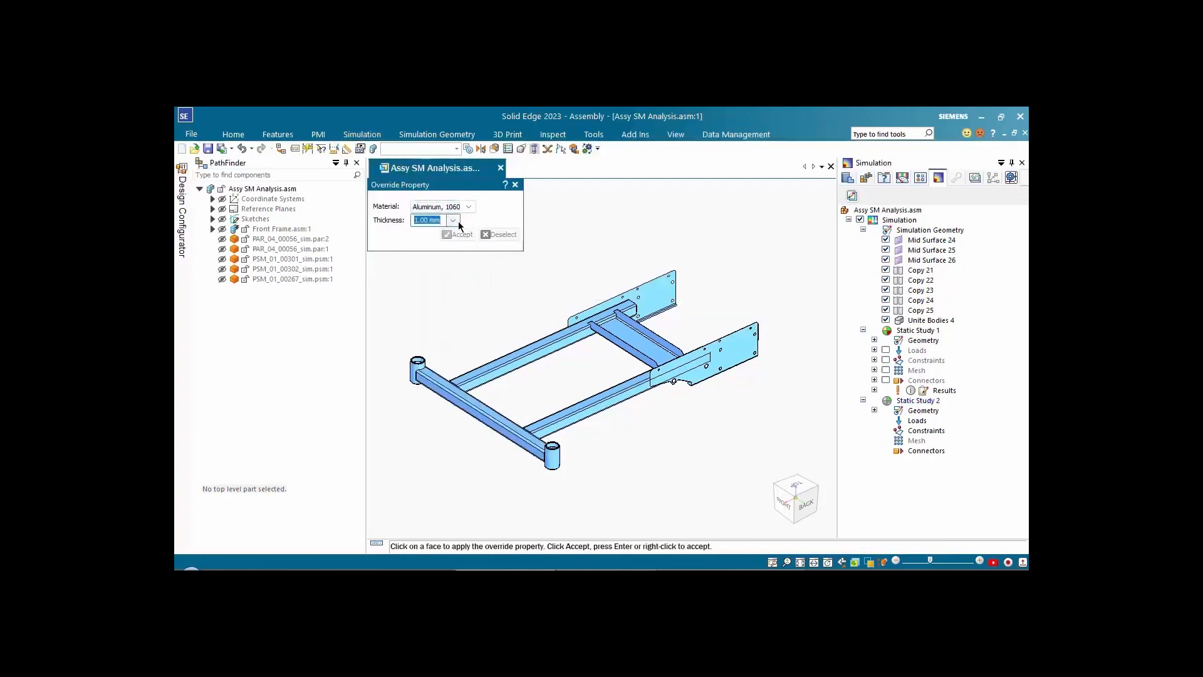
text(5)
key(Tab)
middle_drag(494, 215, 574, 218)
scroll(655, 231, up, 2)
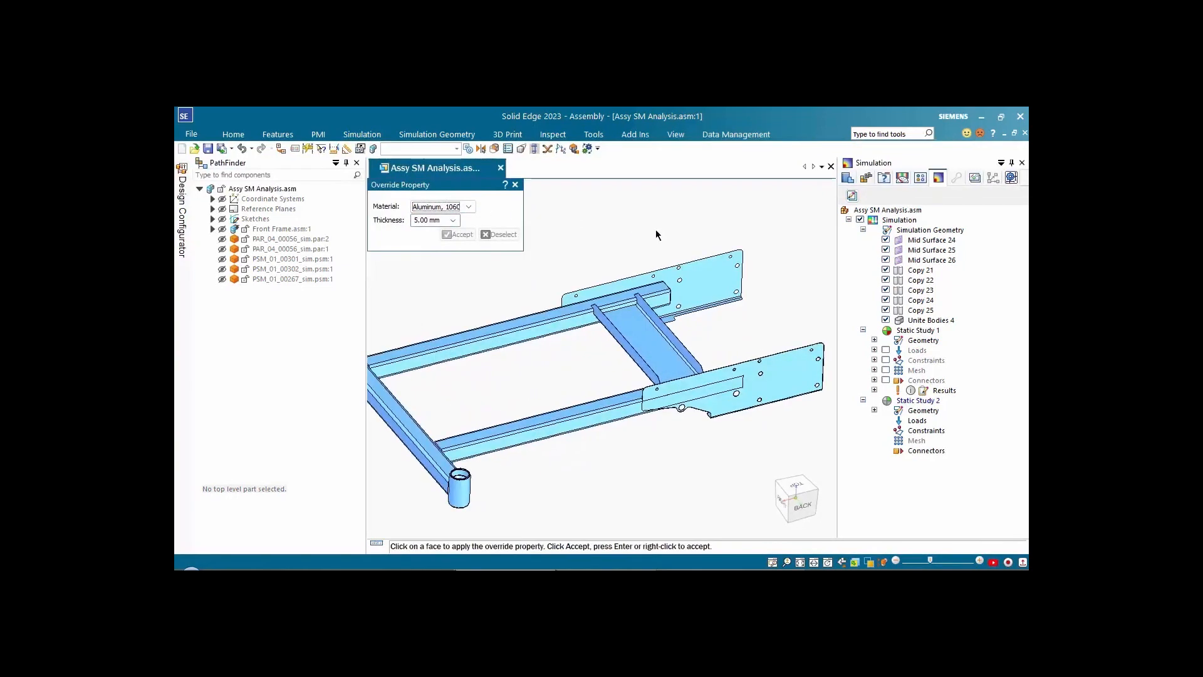
click(702, 280)
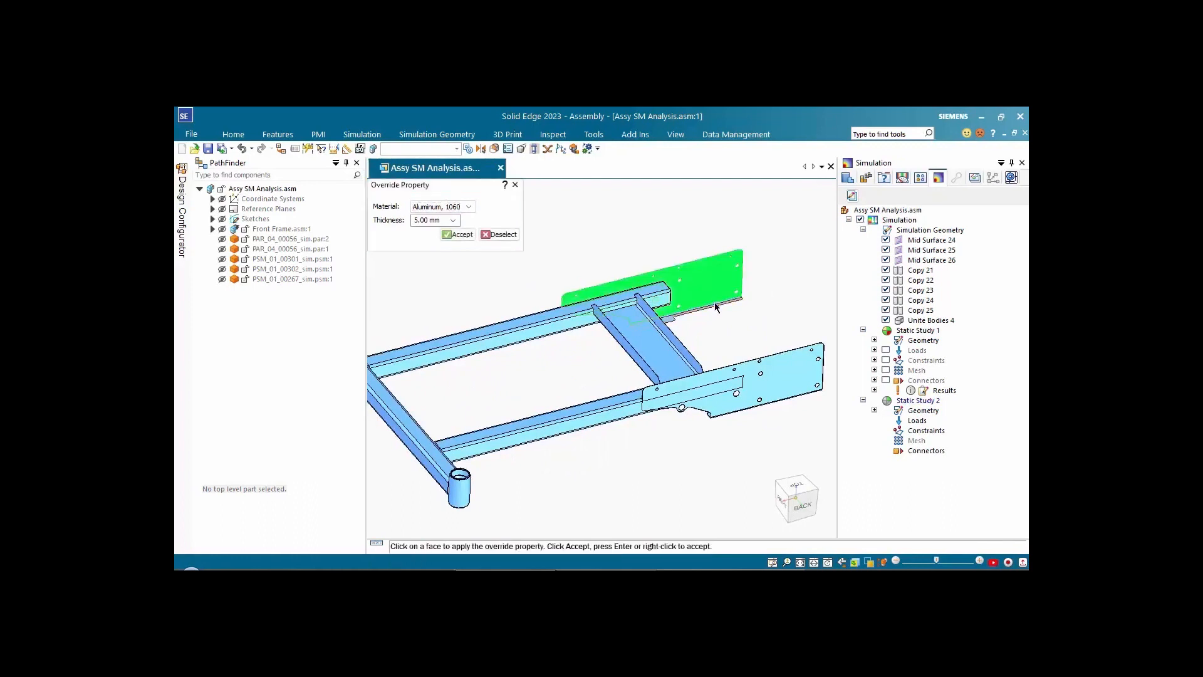
click(780, 362)
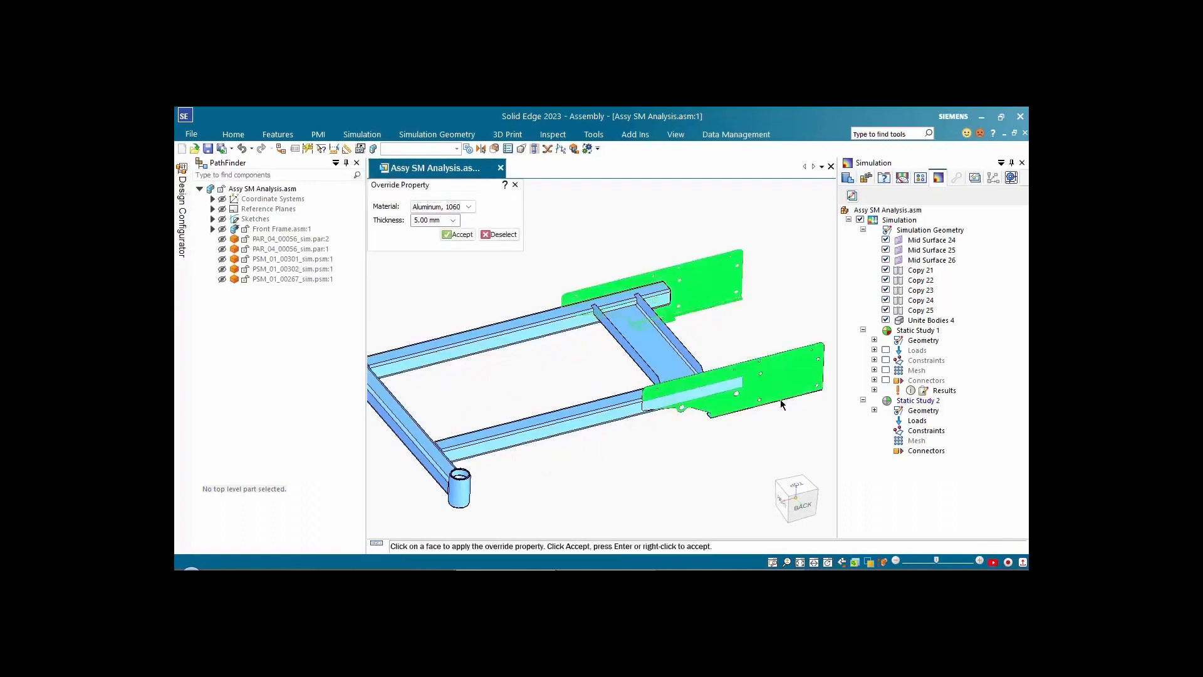
middle_drag(777, 408, 776, 323)
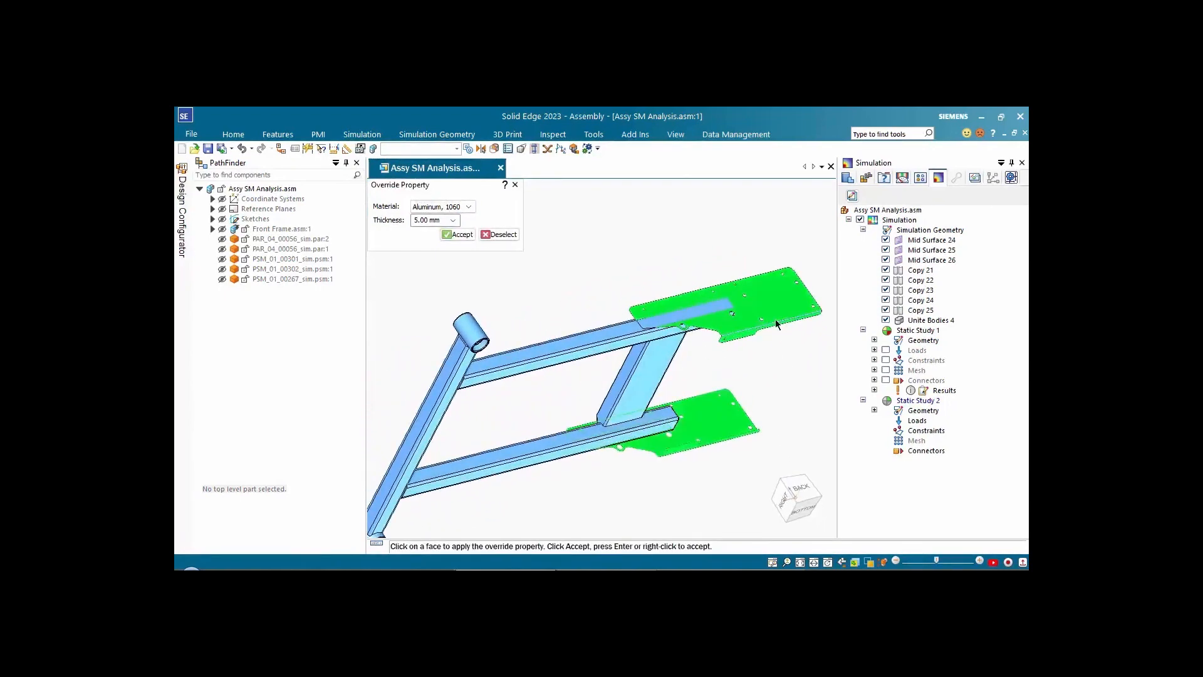
right_click(781, 330)
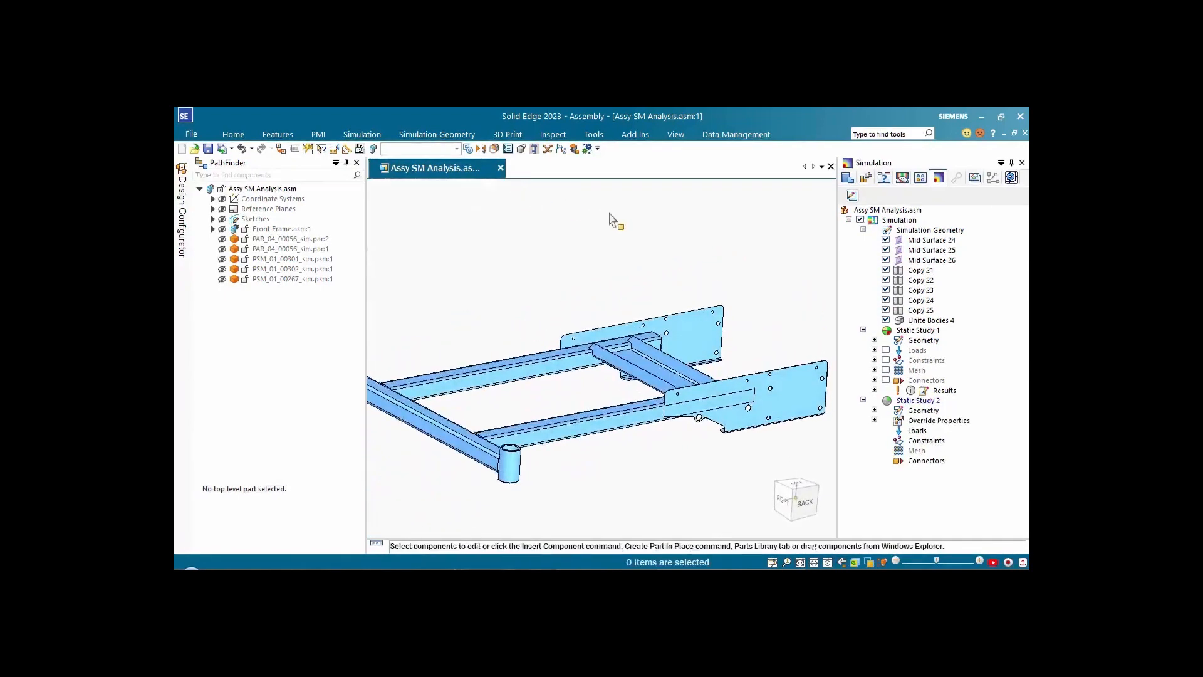
Step: Apply an override property of Aluminum, 1060 with 3.43 mm thickness to all faces of the cross member between the side tubes
scroll(682, 282, up, 3)
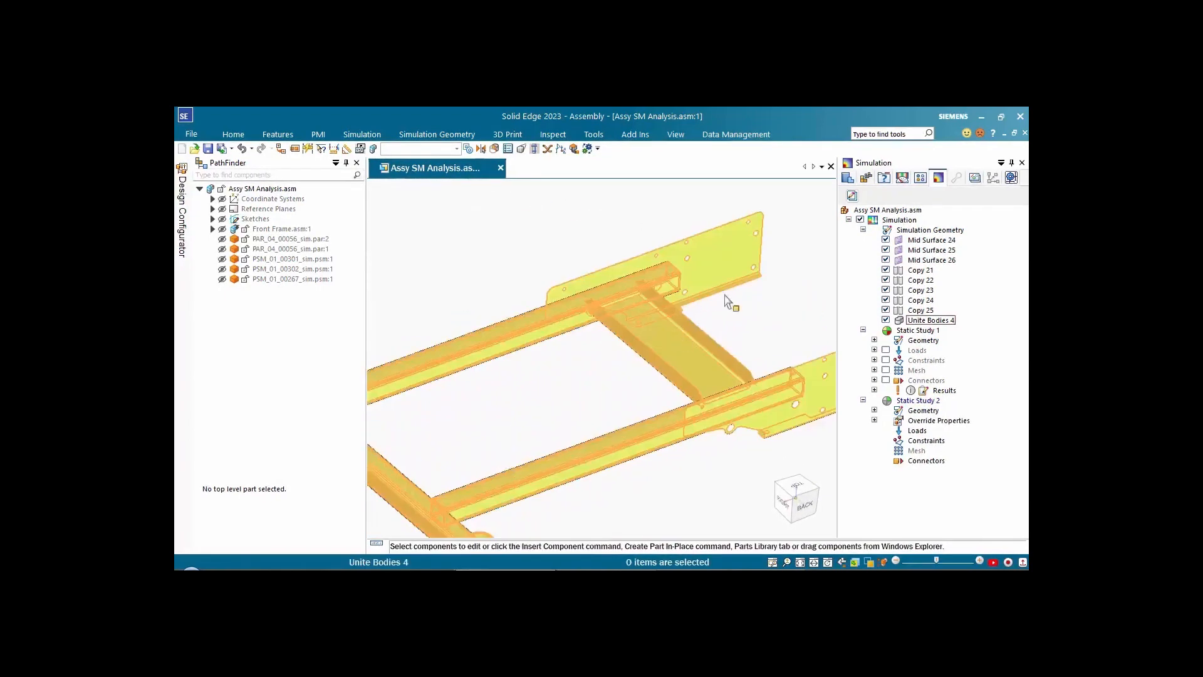
scroll(740, 291, down, 2)
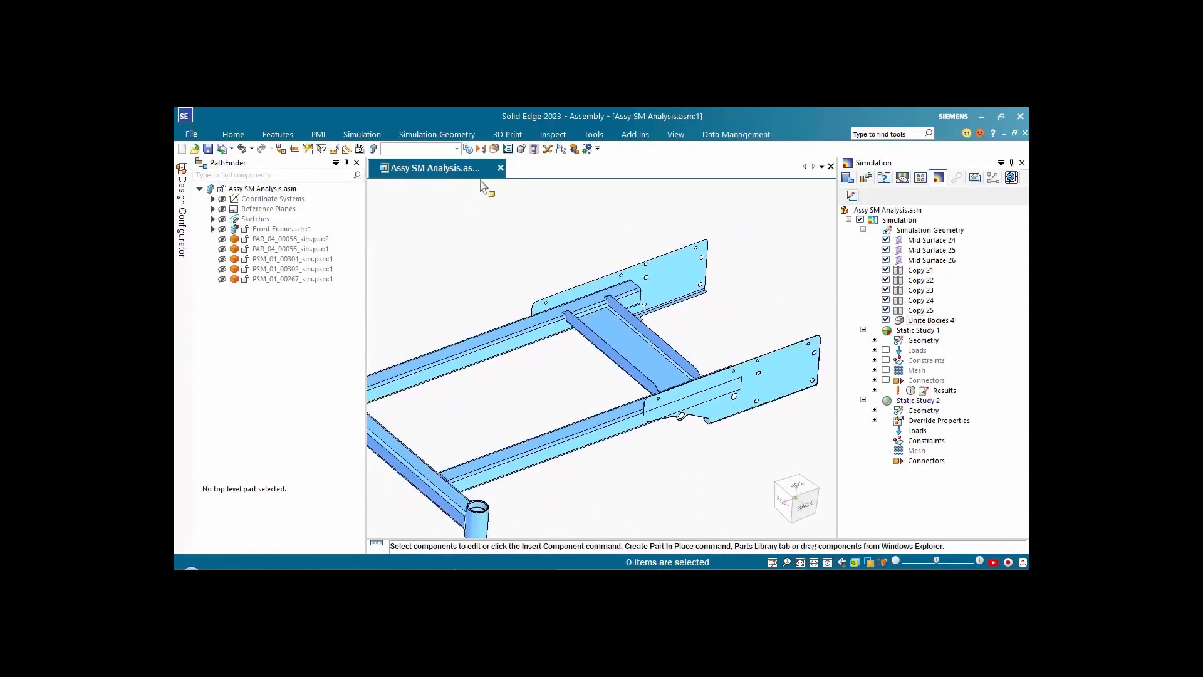
click(361, 134)
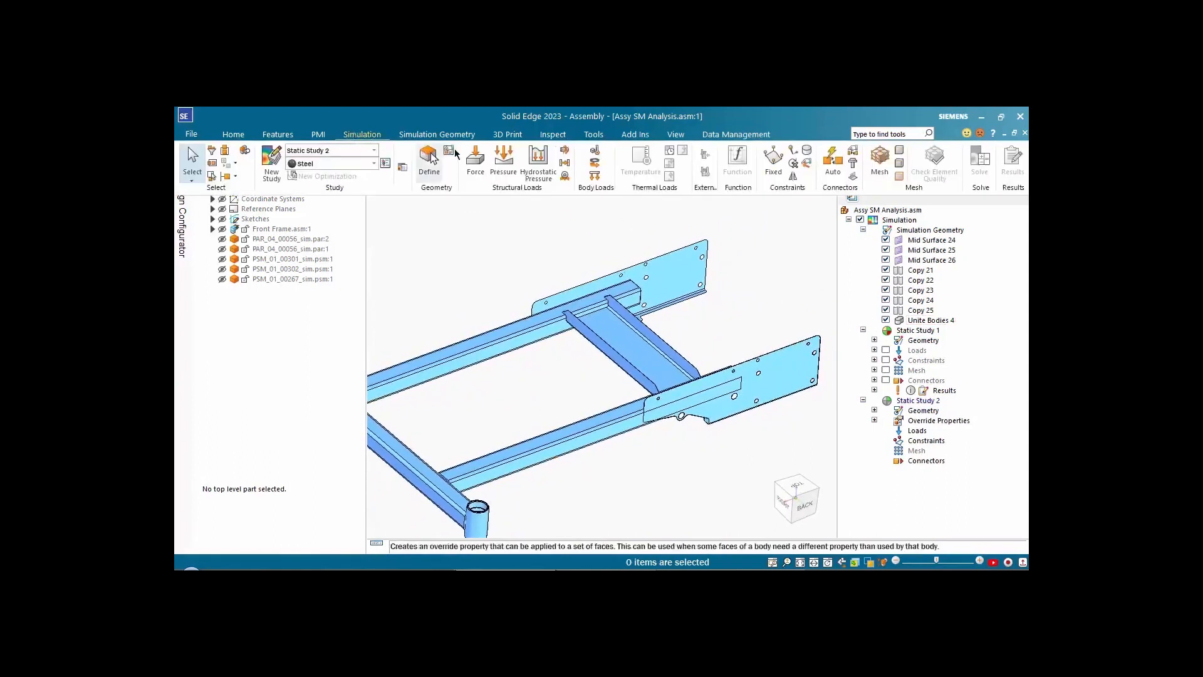
click(448, 151)
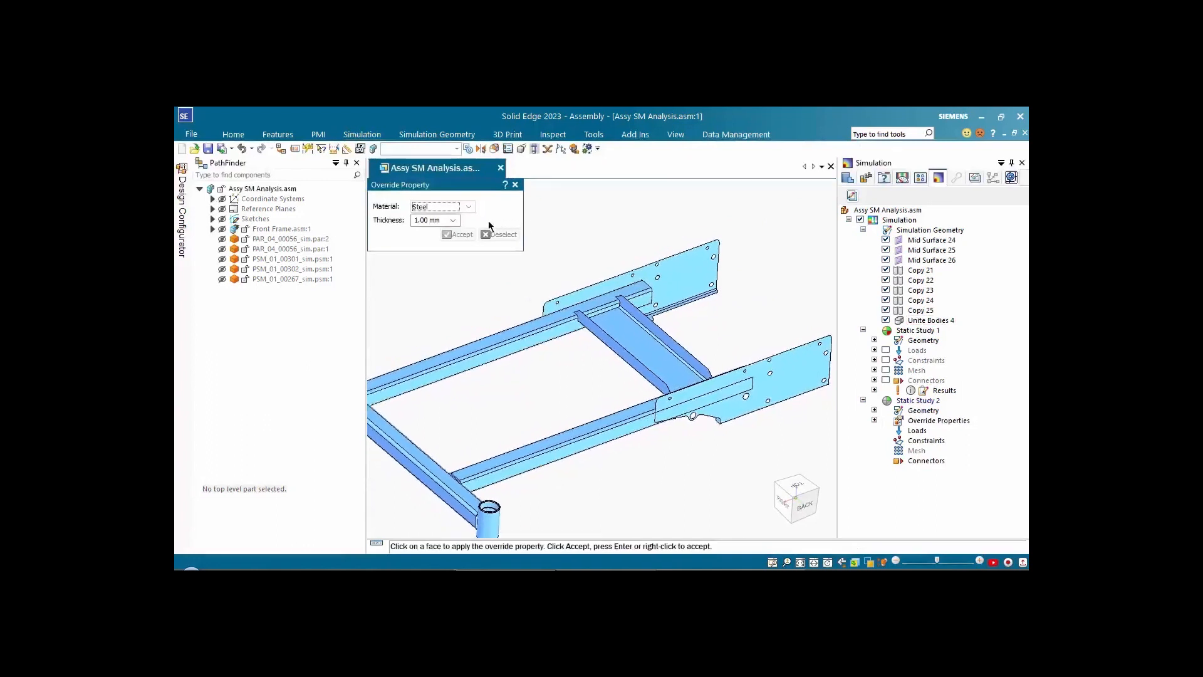
click(473, 209)
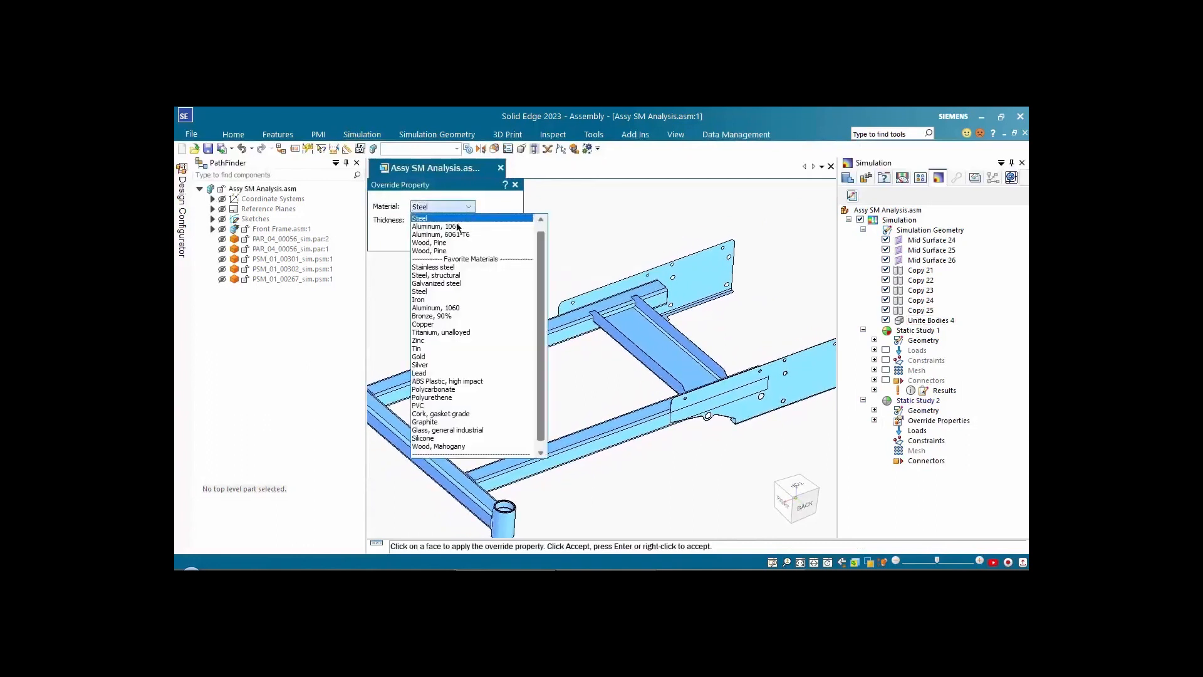
click(458, 226)
click(450, 220)
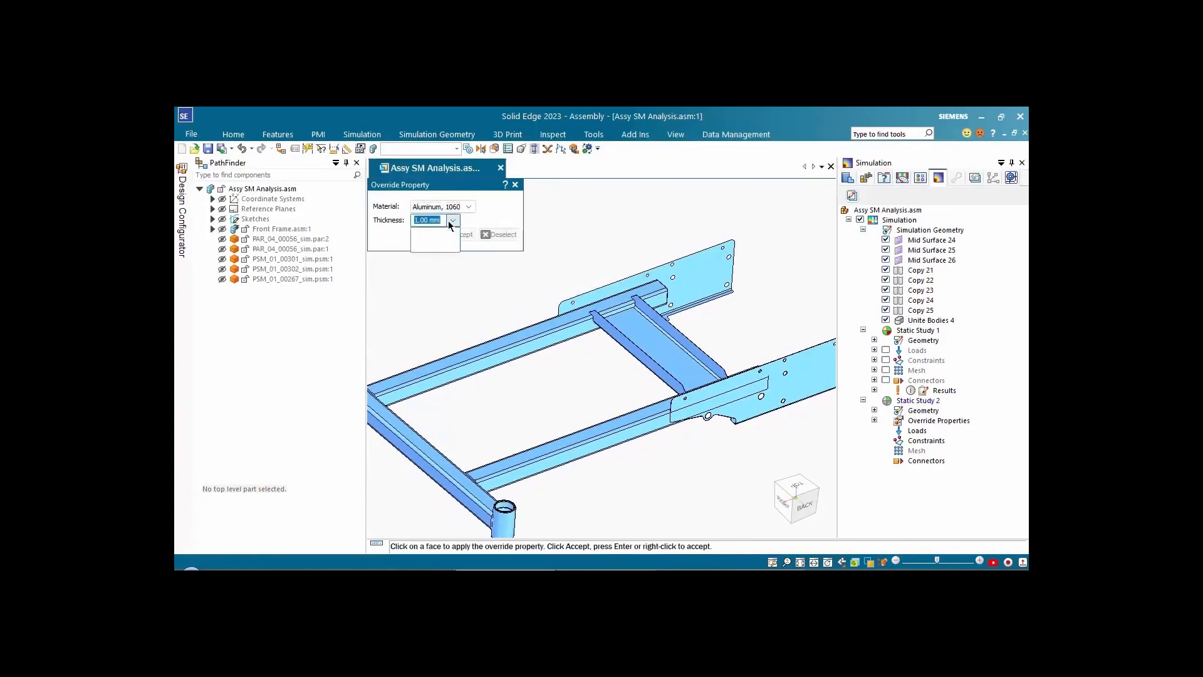
click(422, 222)
text(3.43)
key(Tab)
key(ctrl+t)
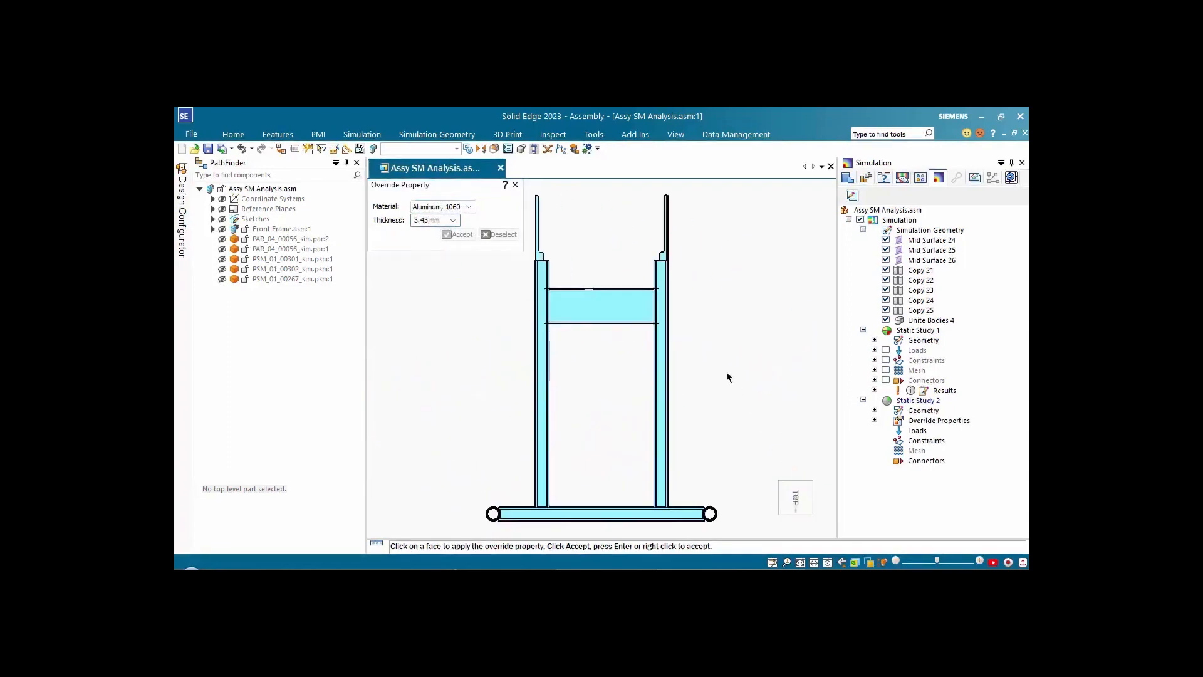
scroll(577, 298, up, 5)
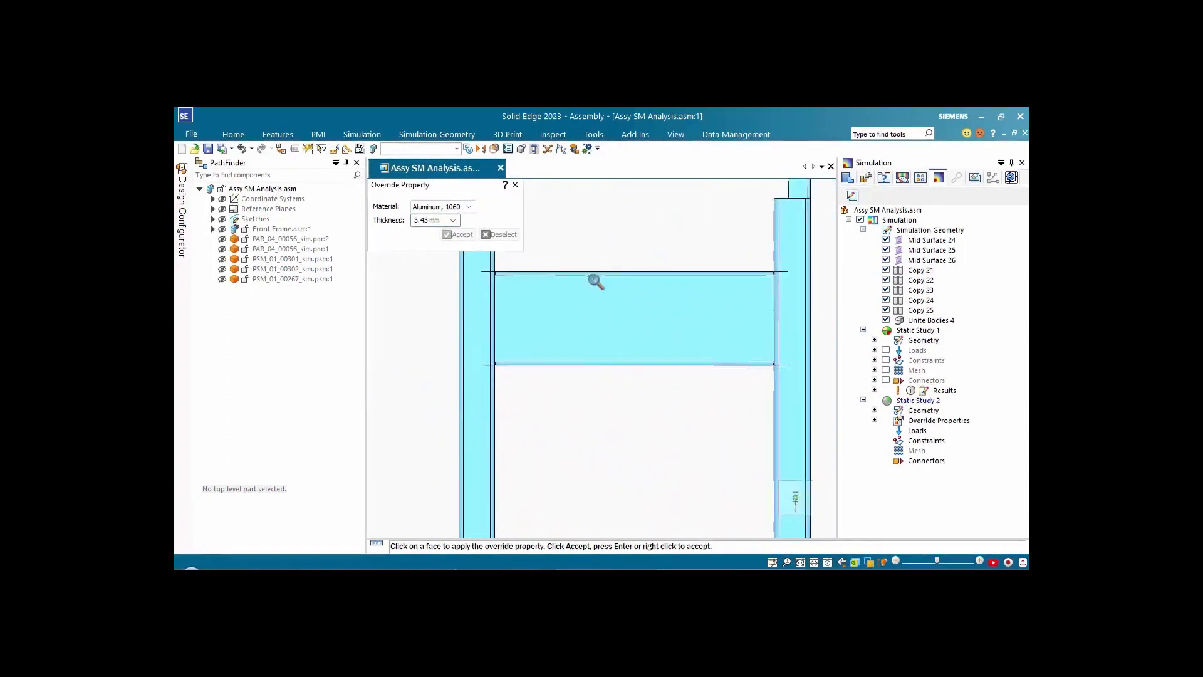
drag(469, 398, 791, 254)
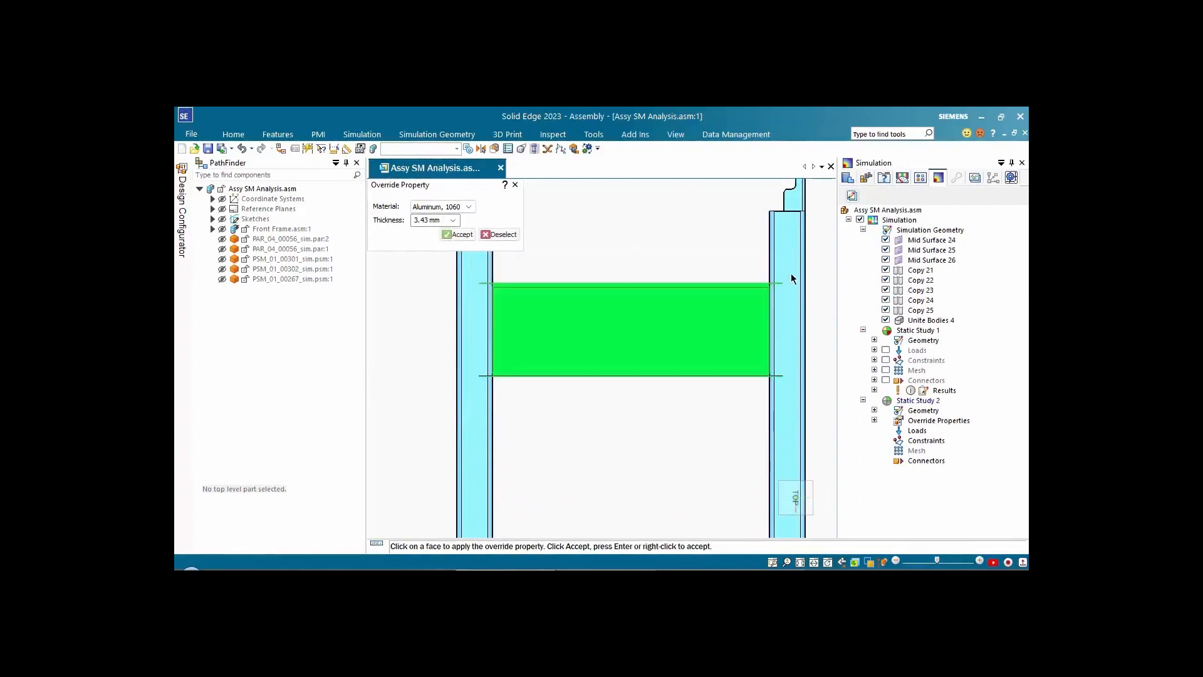
right_click(659, 237)
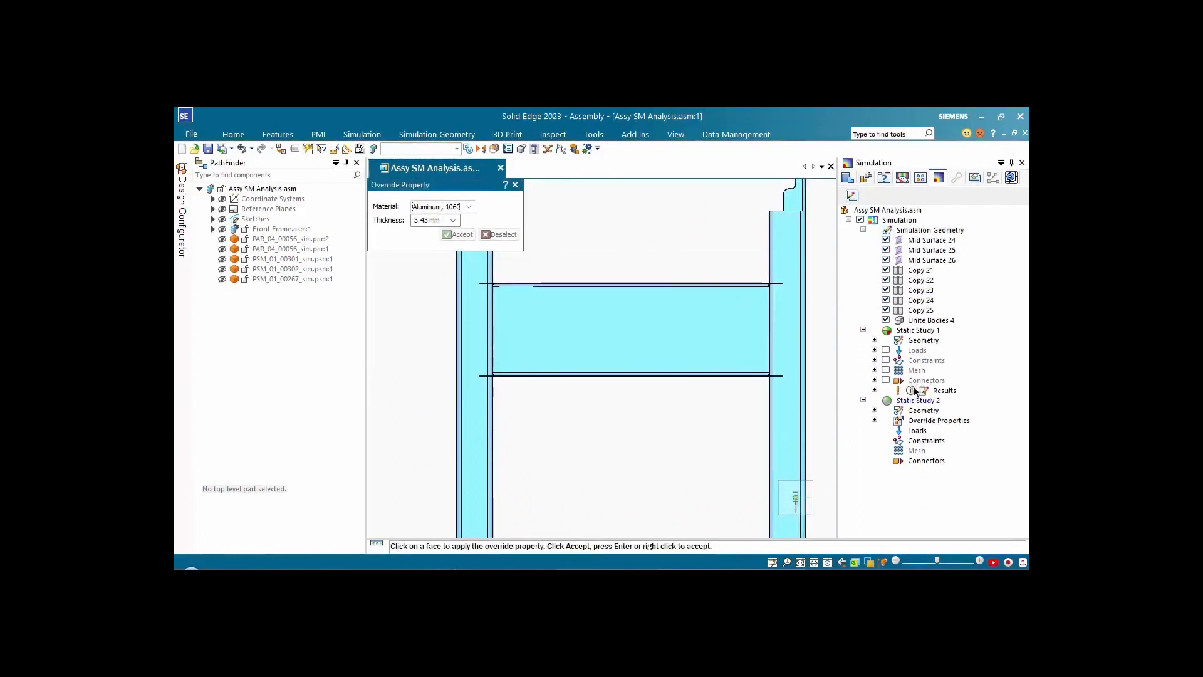
Step: Expand Static Study 2's Override Properties to review both entries, and end the Override Property command
click(874, 419)
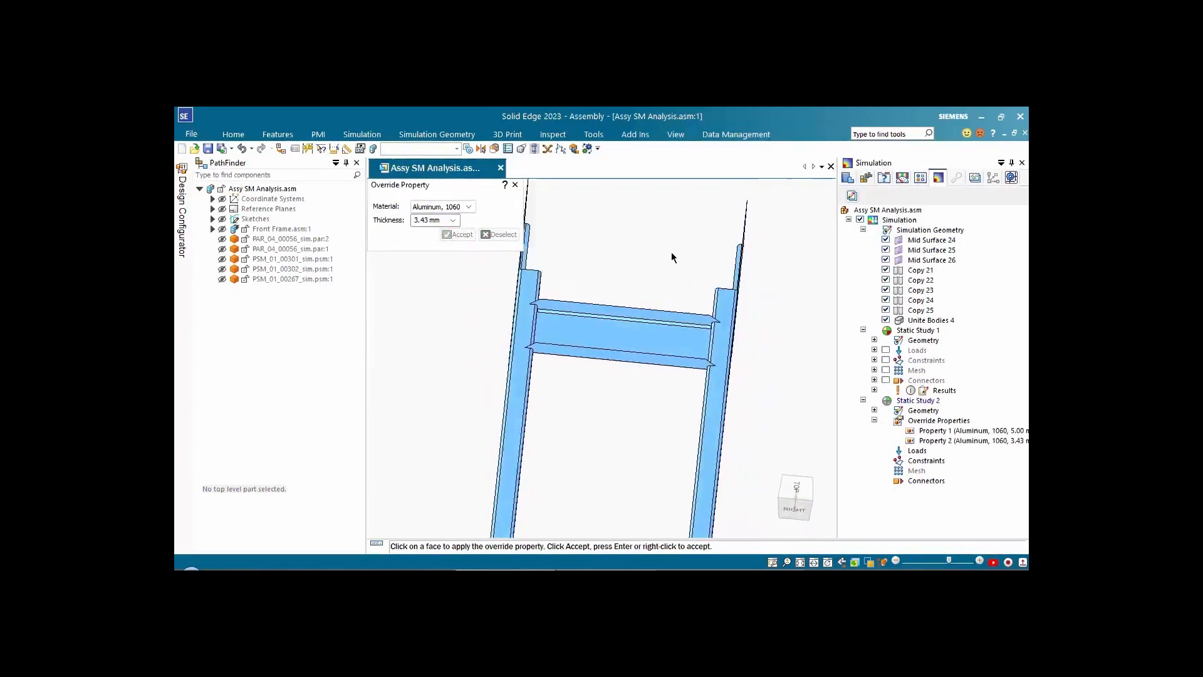
click(515, 184)
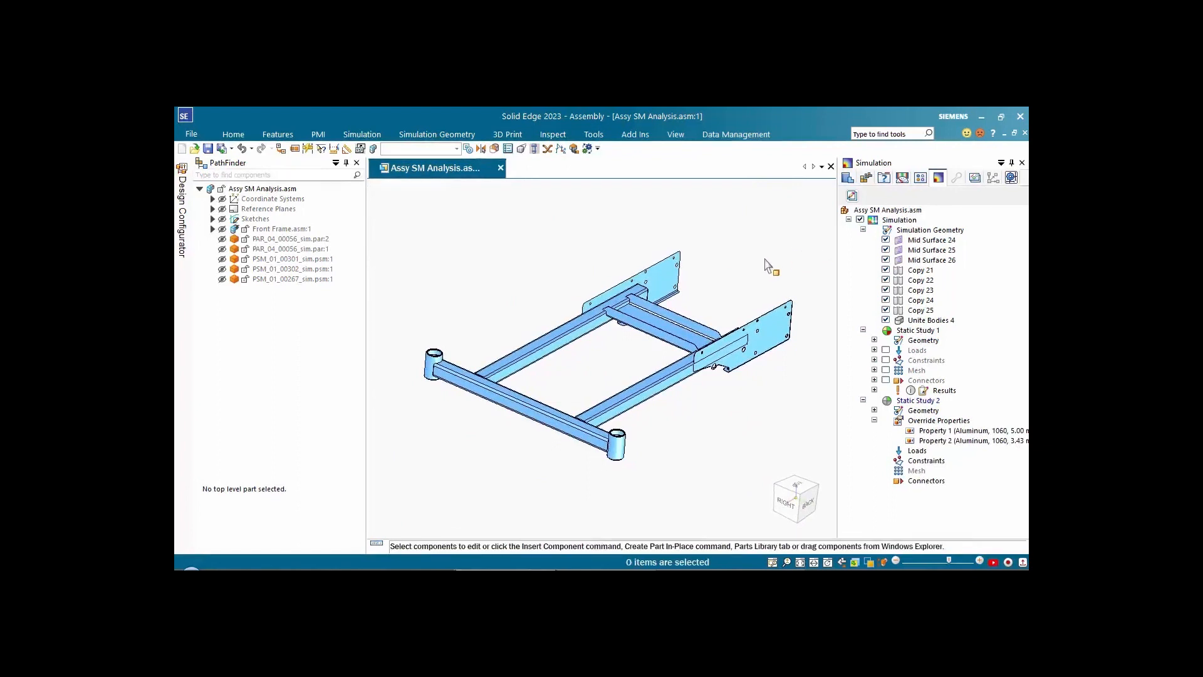
middle_drag(764, 259, 767, 270)
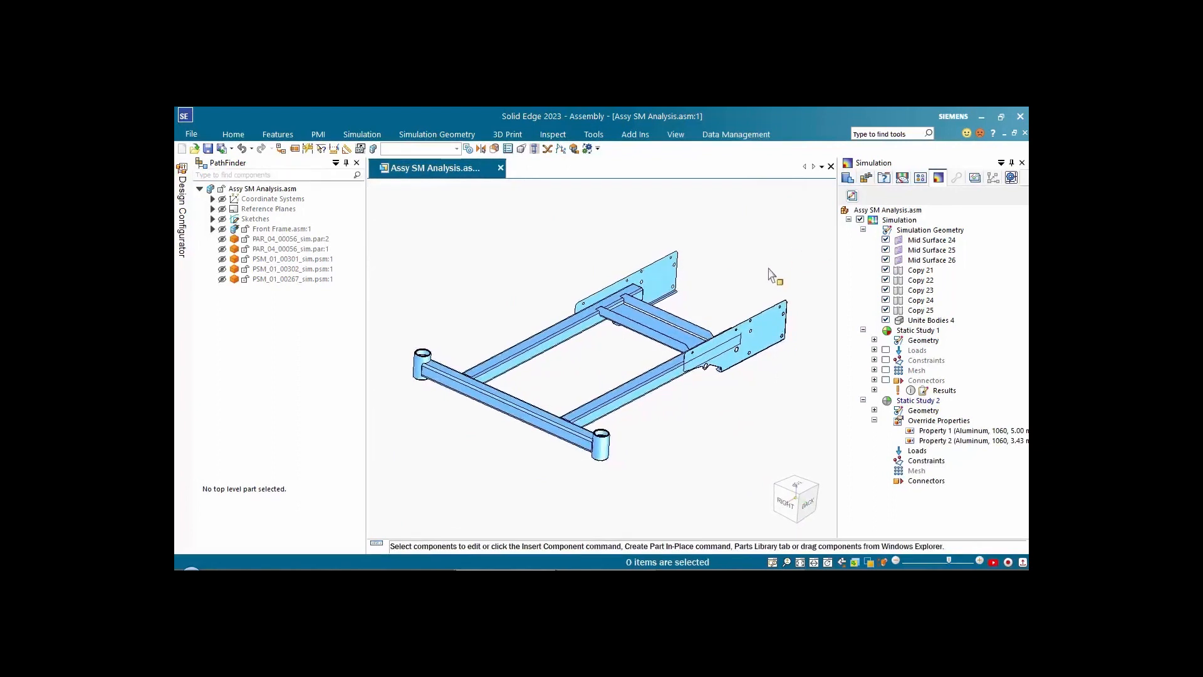
Step: Add a 250 lbf force with flipped direction to the inner ledge faces of both end collars in Static Study 2
click(925, 483)
right_click(928, 451)
mouse_move(966, 489)
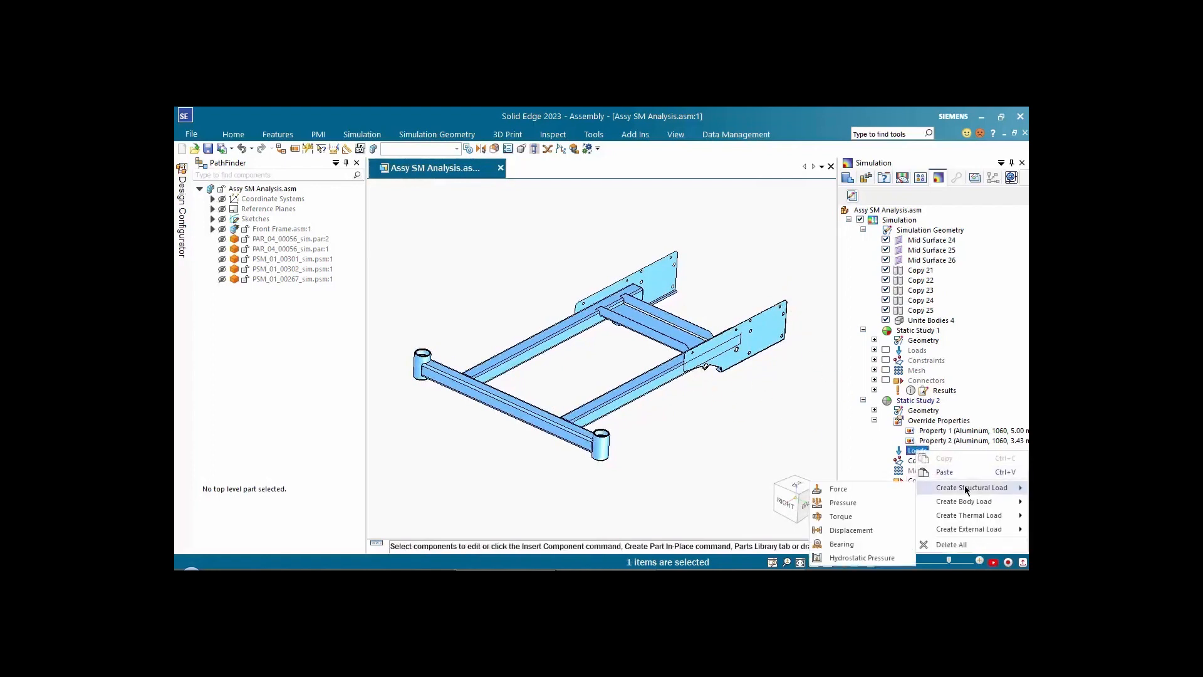
click(838, 489)
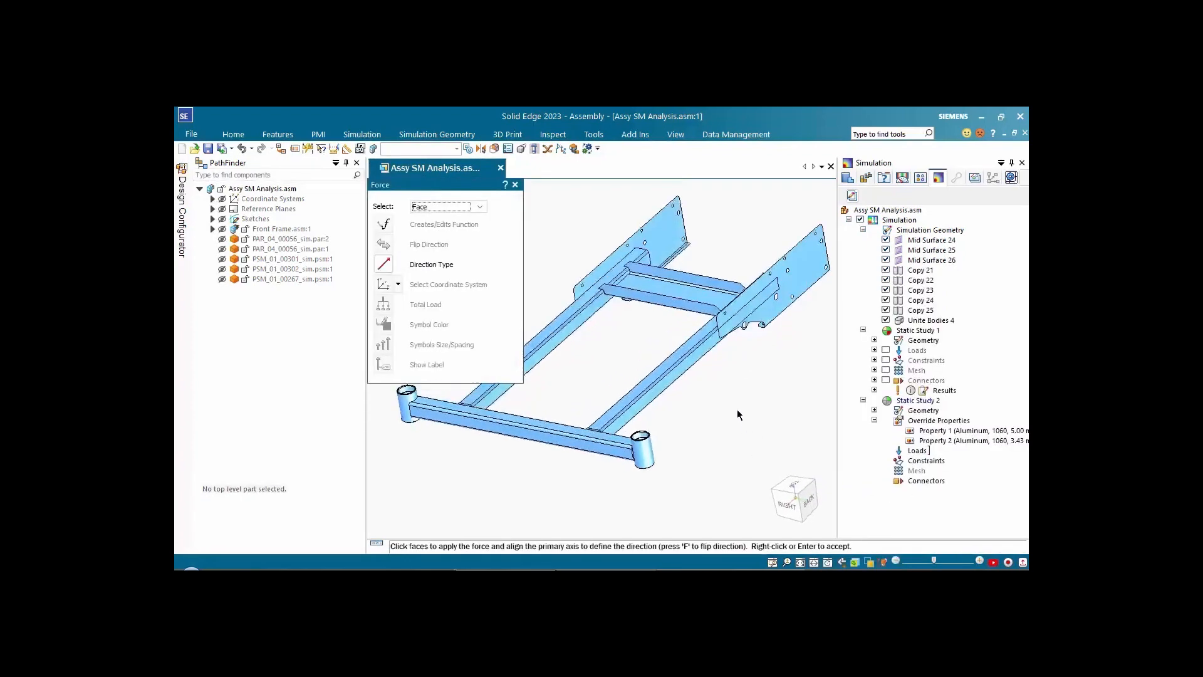
scroll(737, 409, up, 5)
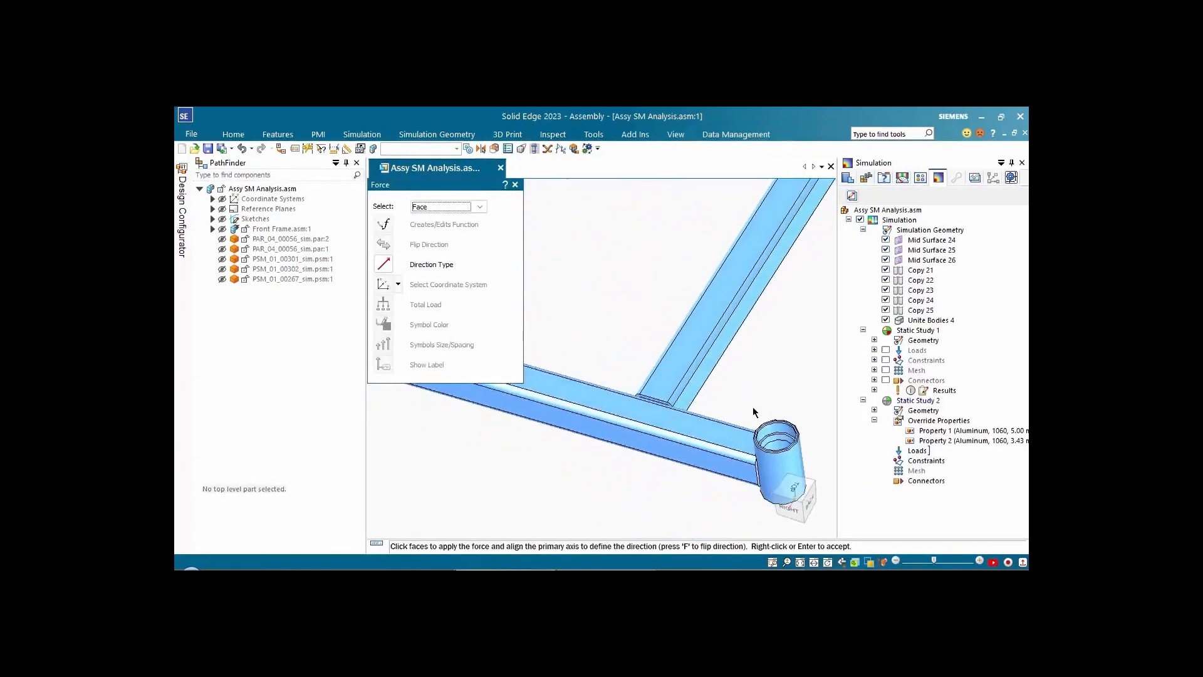
click(786, 450)
middle_drag(751, 397, 634, 308)
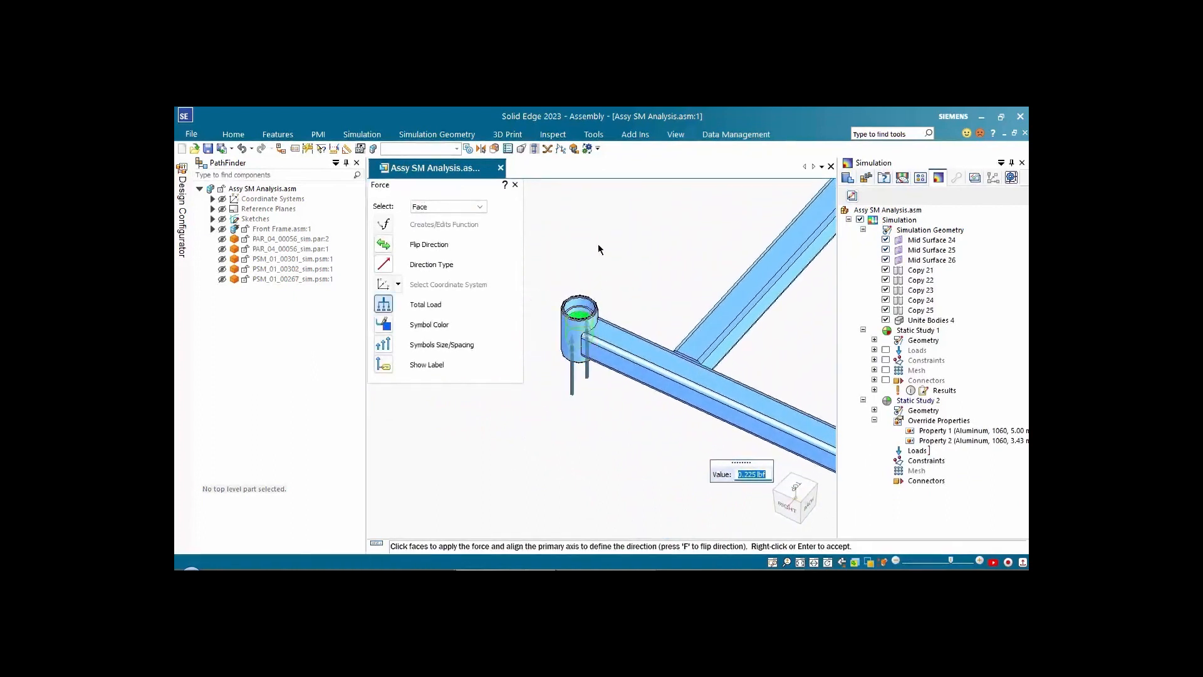
click(383, 244)
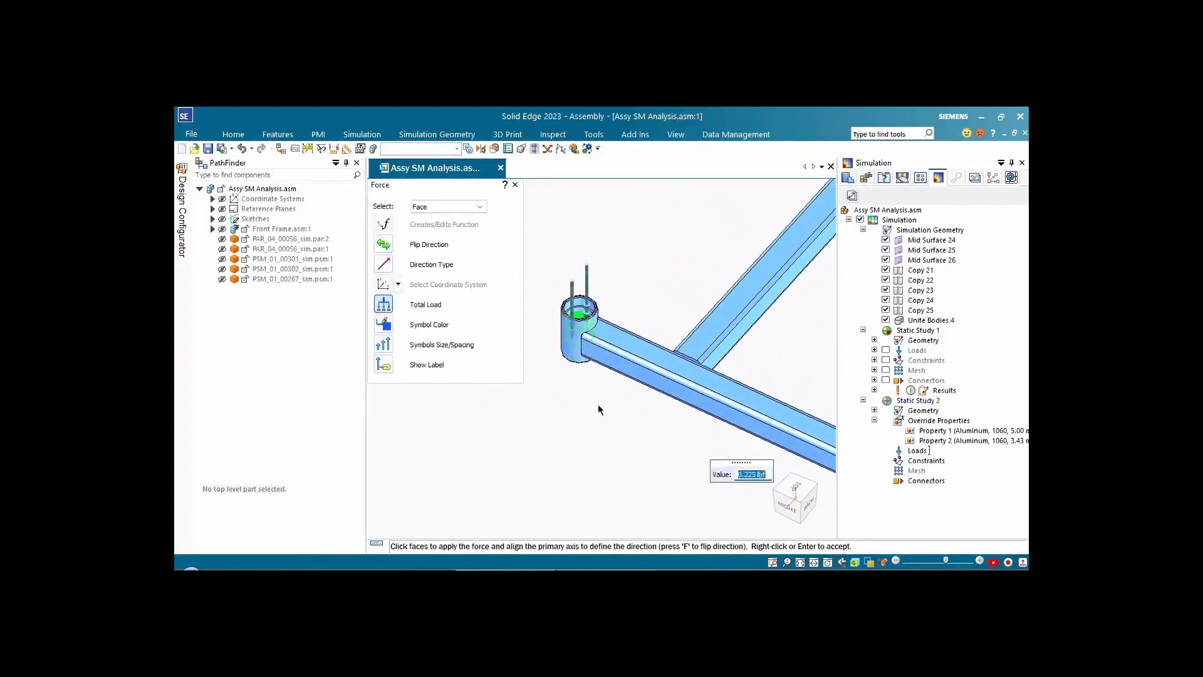
text(250)
key(Return)
click(796, 498)
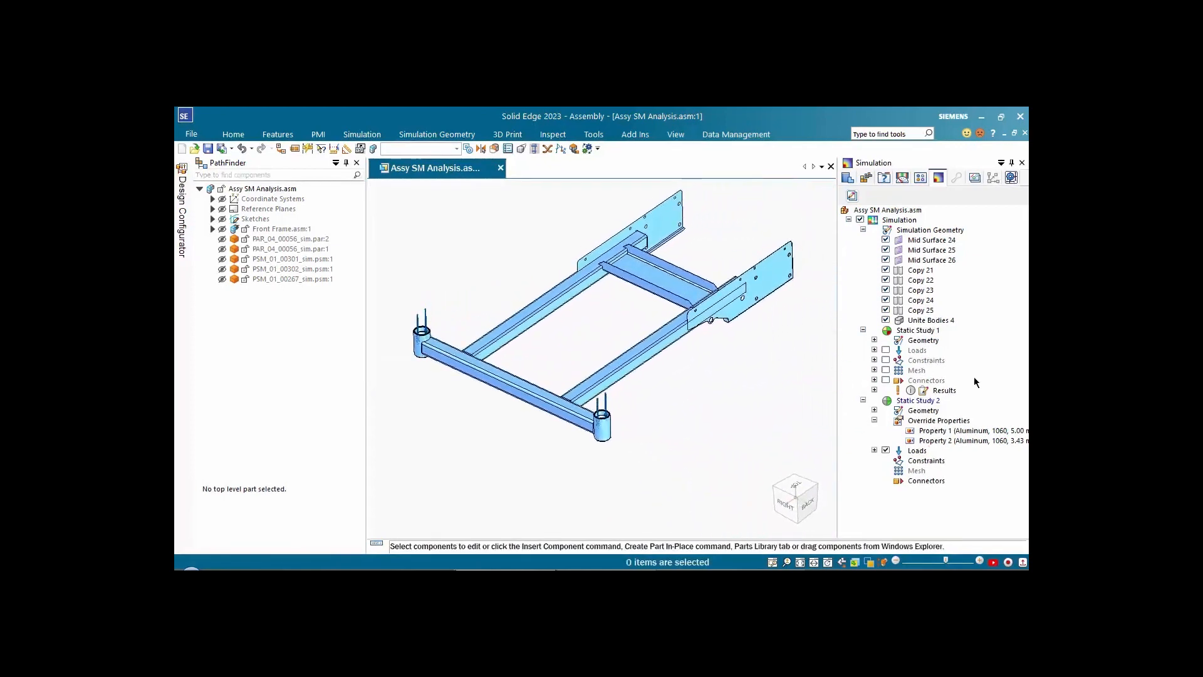
Step: Expand Static Study 1's constraints and select the Fixed 1 constraint
click(875, 361)
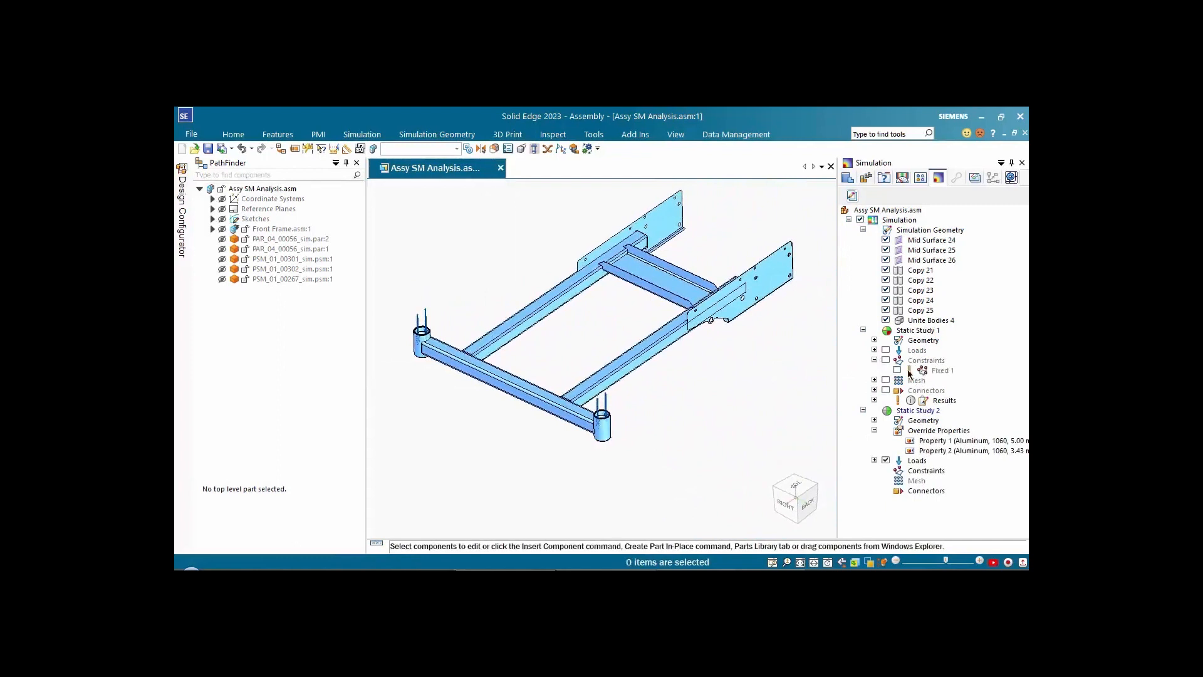
click(939, 370)
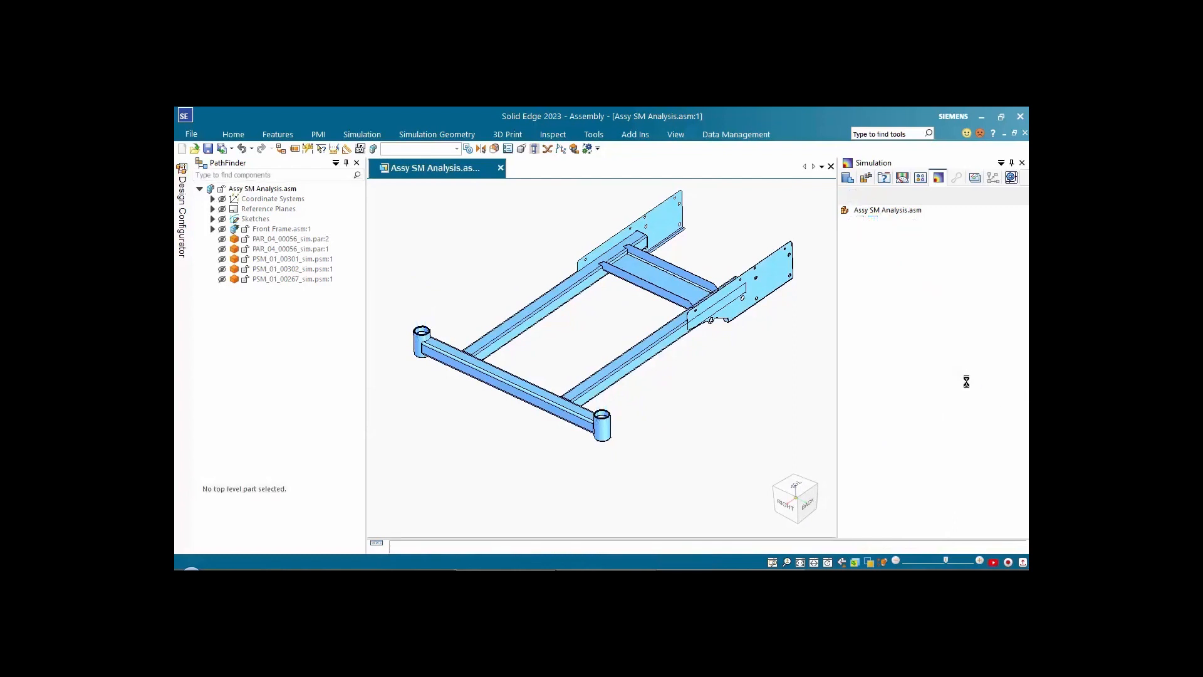
Step: Paste the copied fixed constraint into Static Study 2's constraints, expand them, and hide the study's loads
right_click(926, 470)
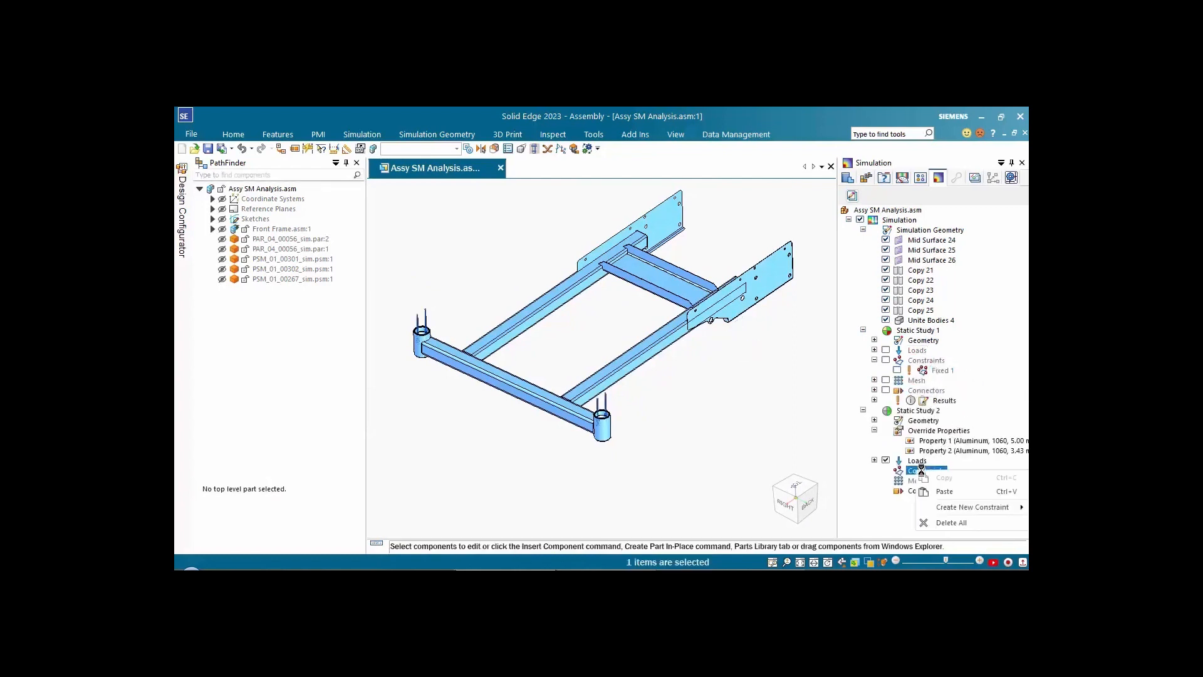
click(945, 493)
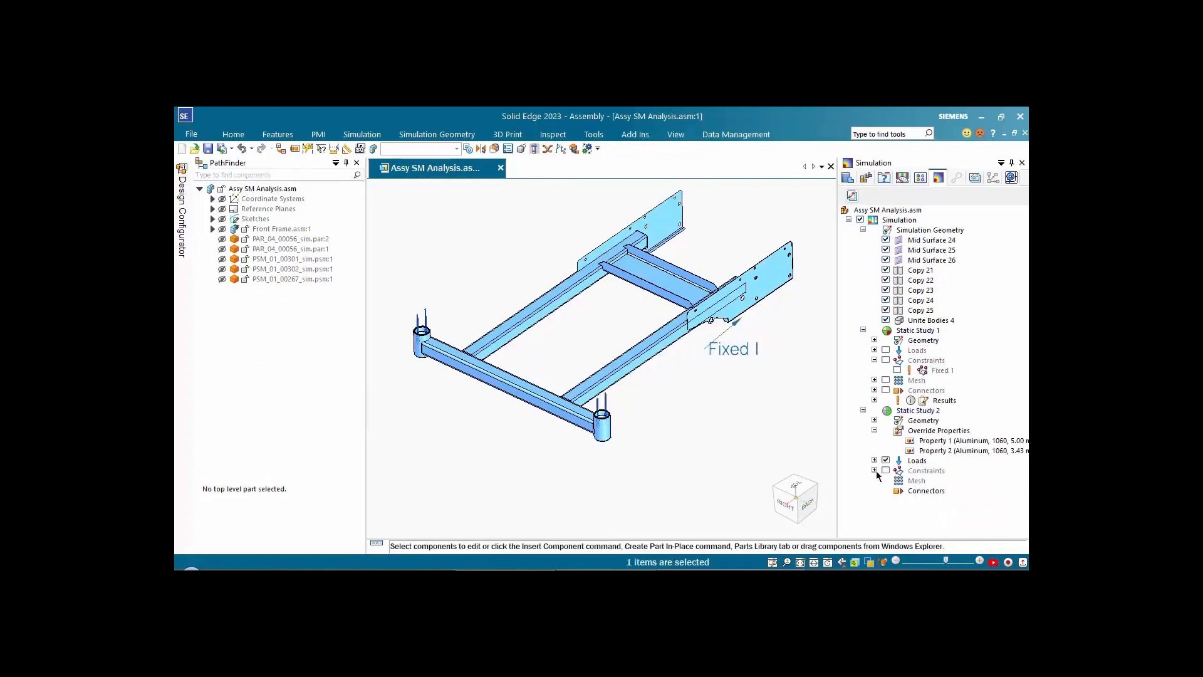
click(875, 470)
click(776, 411)
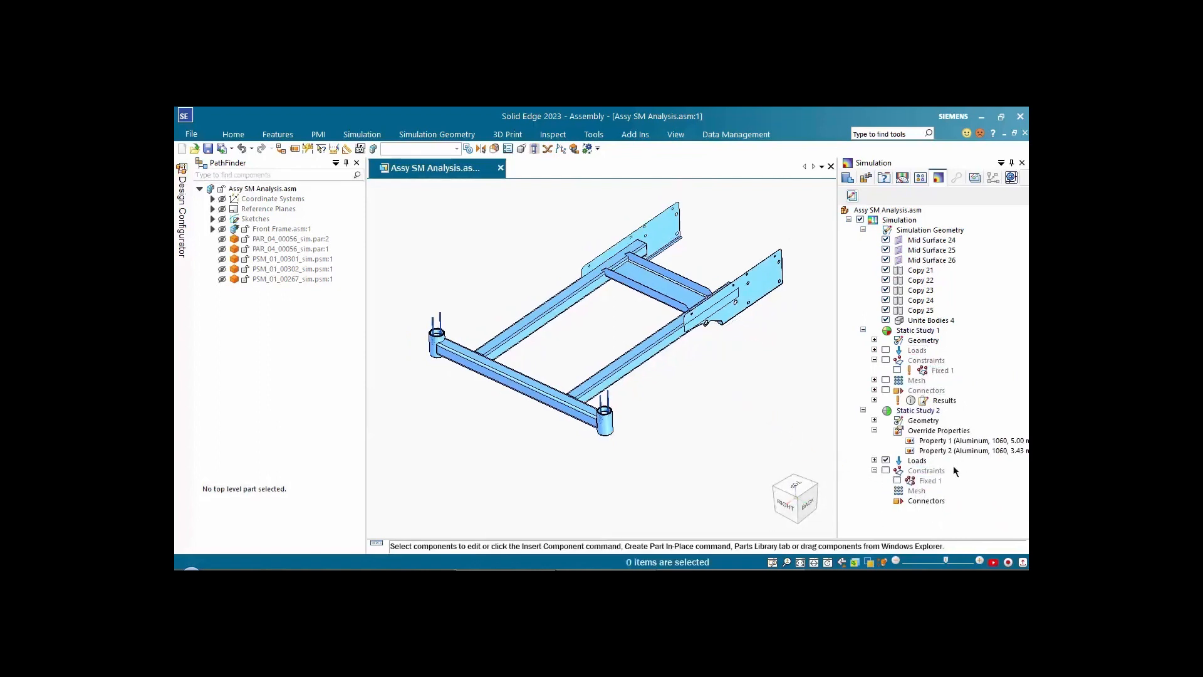
click(886, 461)
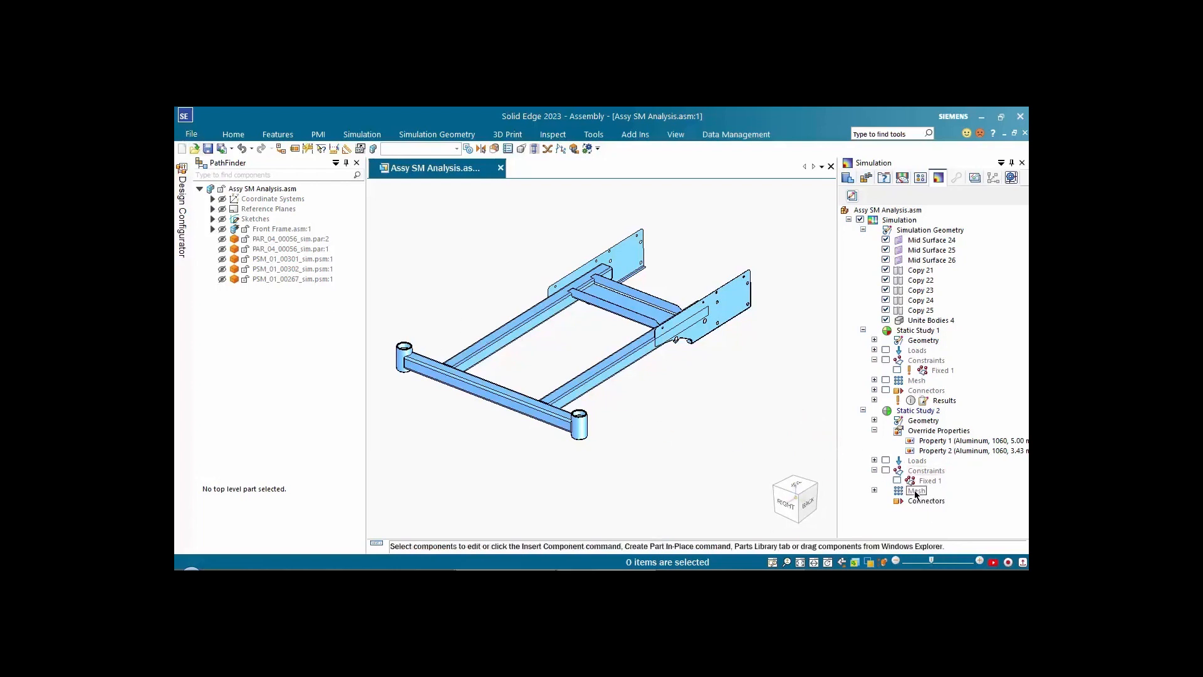
Step: Refine Static Study 2's mixed mesh to a subjective size of 10.24 mm, keep plate thickness shown, and mesh and solve the study
right_click(916, 490)
click(944, 455)
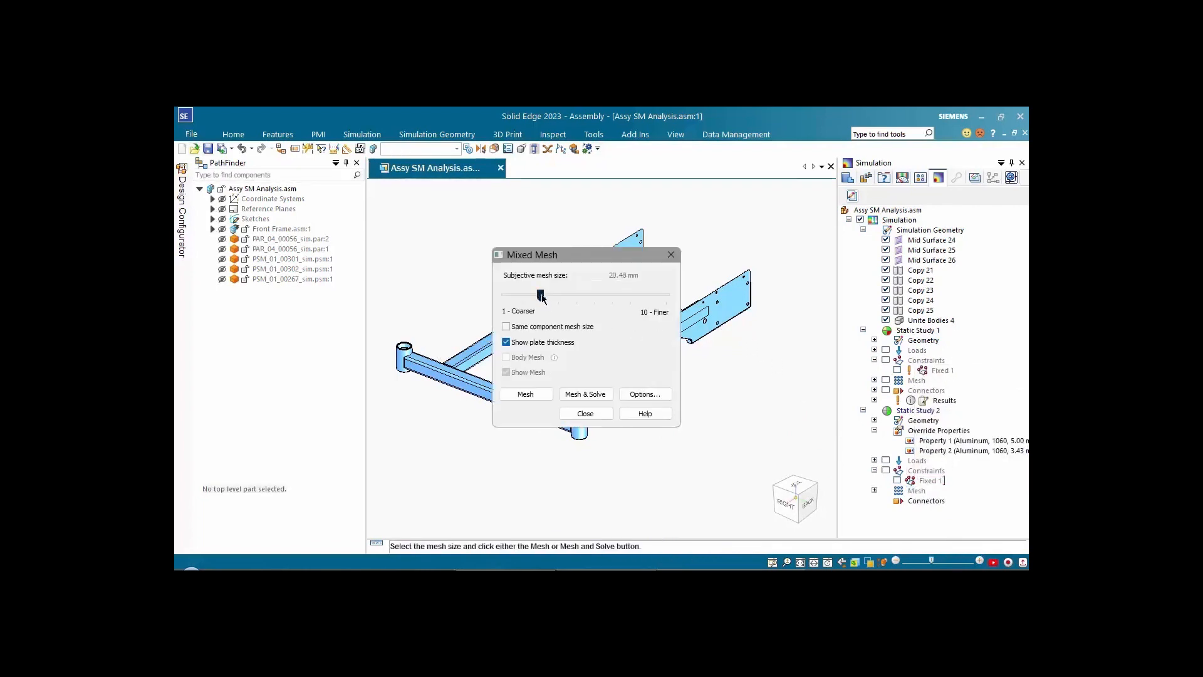
drag(613, 304, 634, 301)
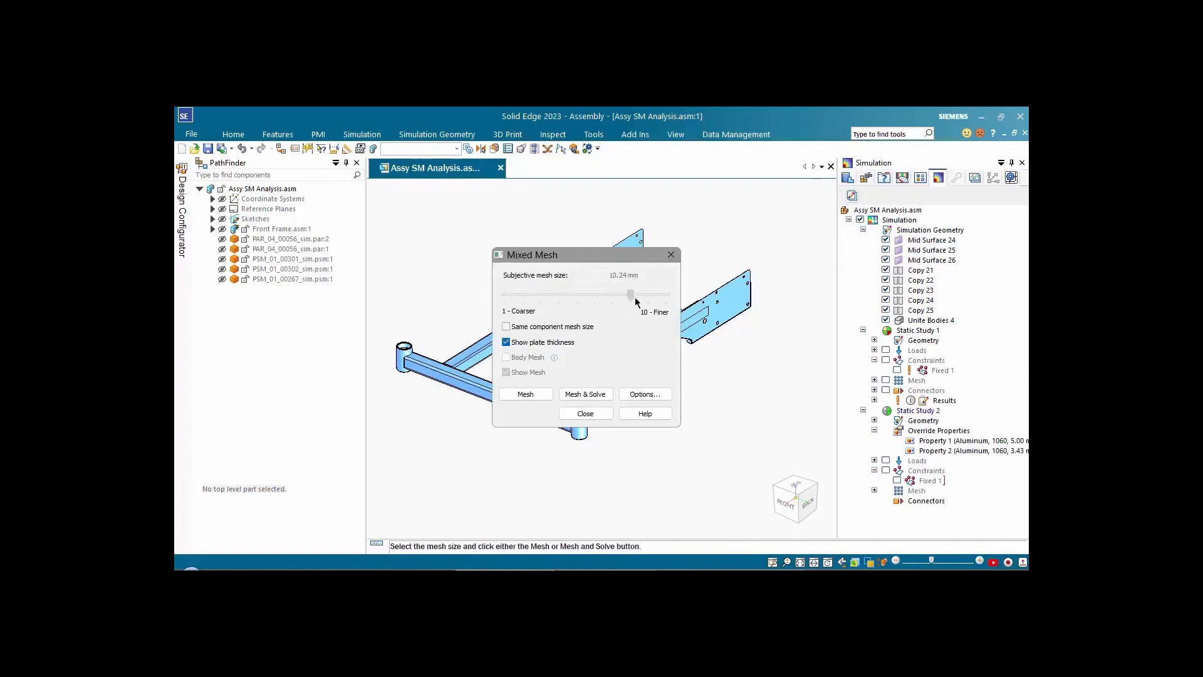
click(588, 394)
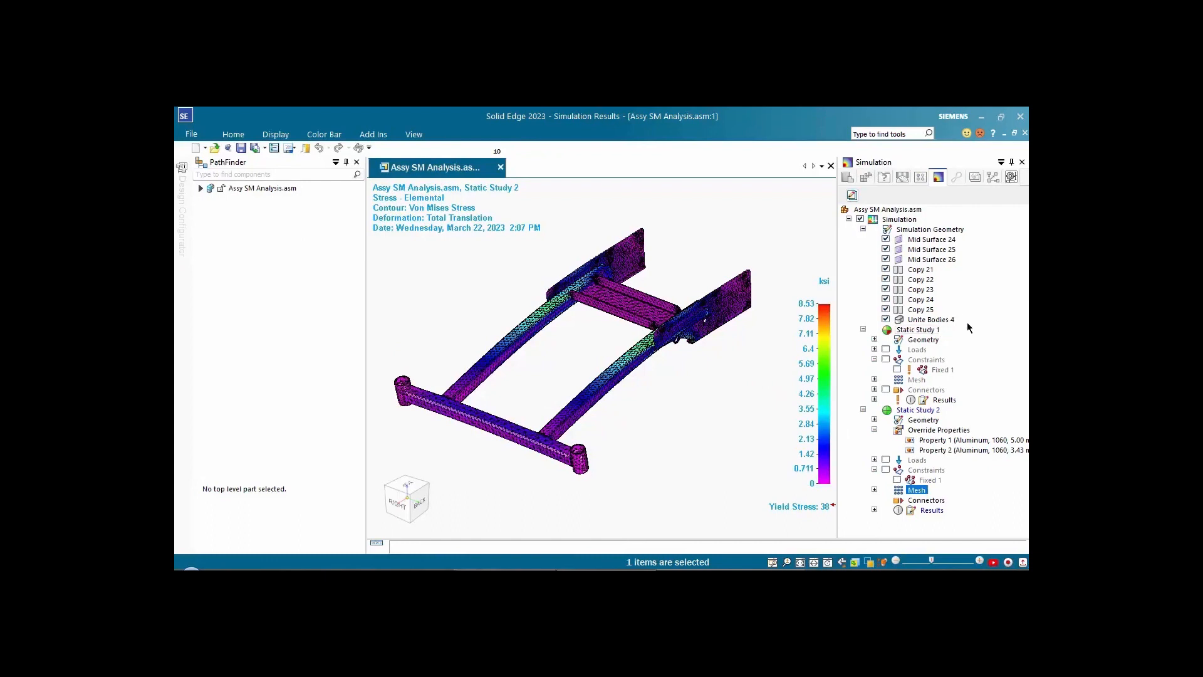
Step: Compare the Von Mises stress results of Static Study 1 with those of Static Study 2
click(943, 401)
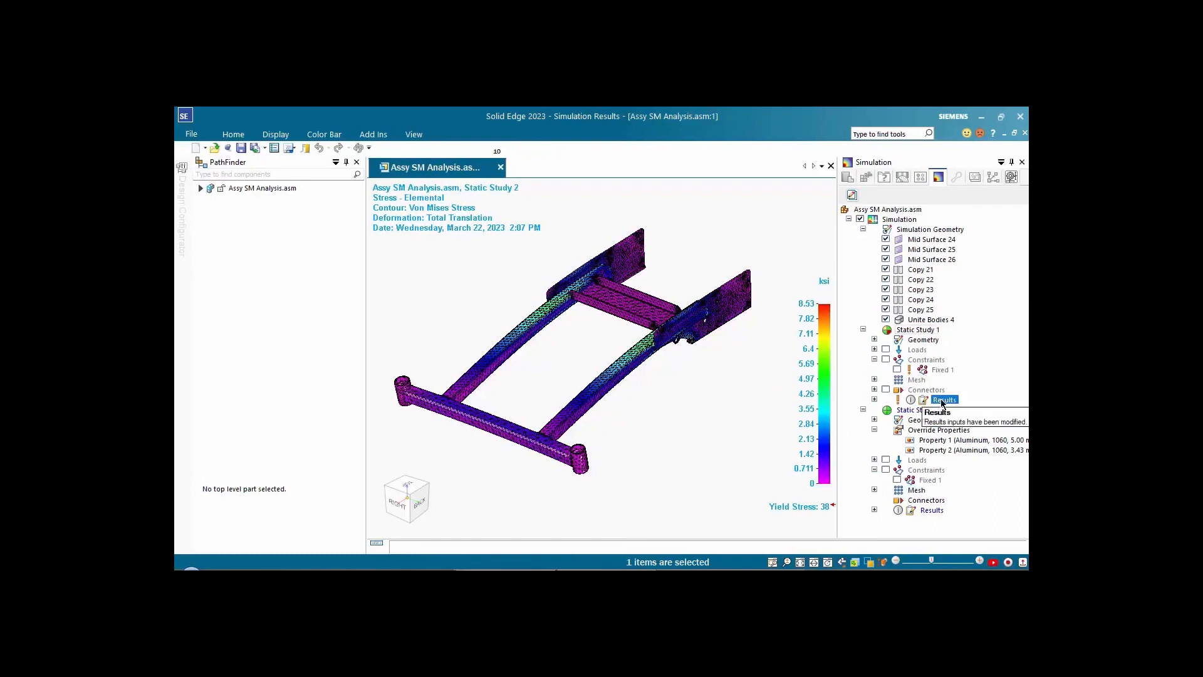
click(940, 510)
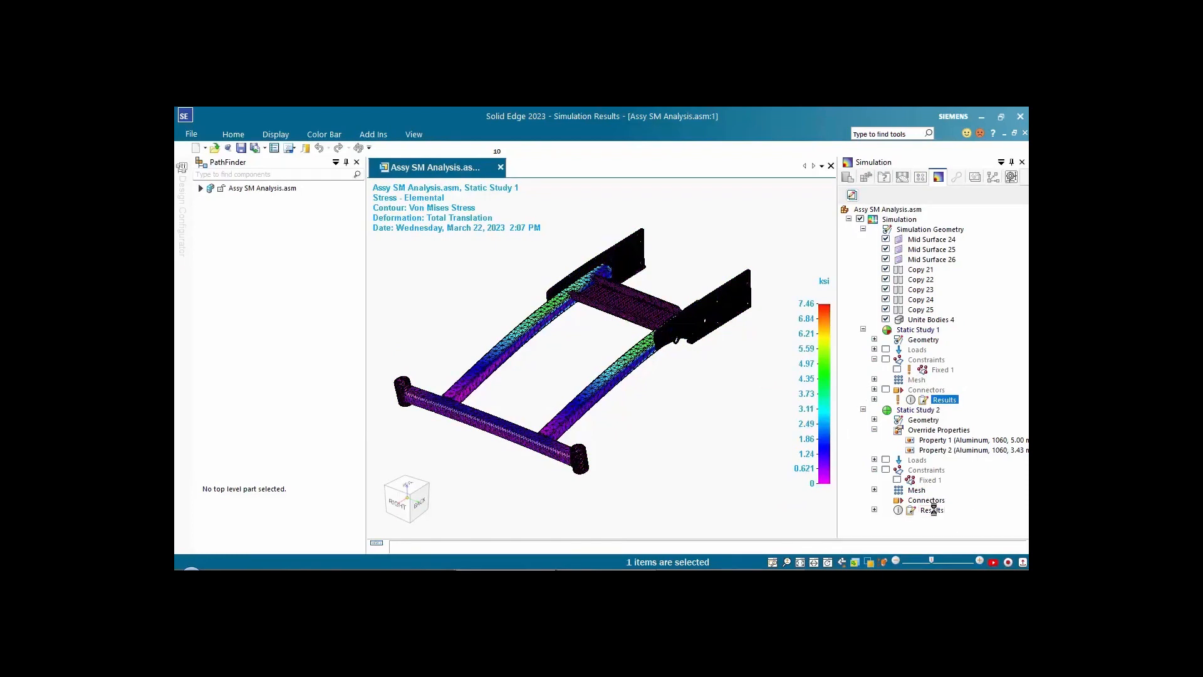
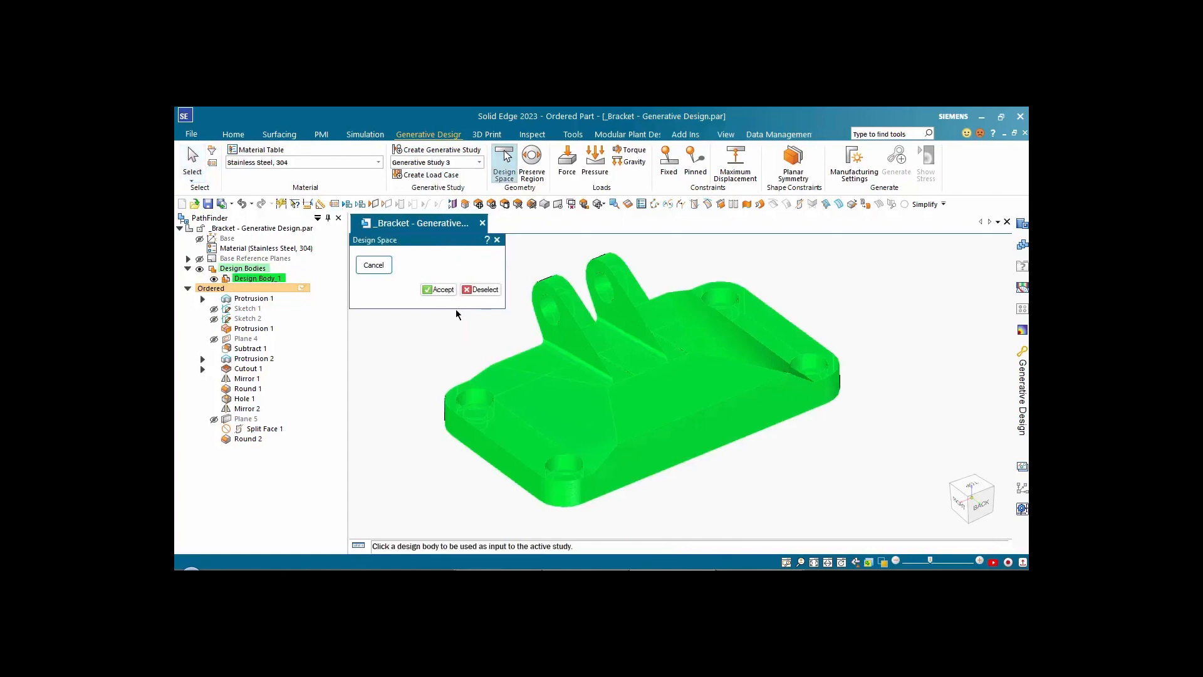
Step: Accept the bracket's design body as the design space for Generative Study 3
click(439, 289)
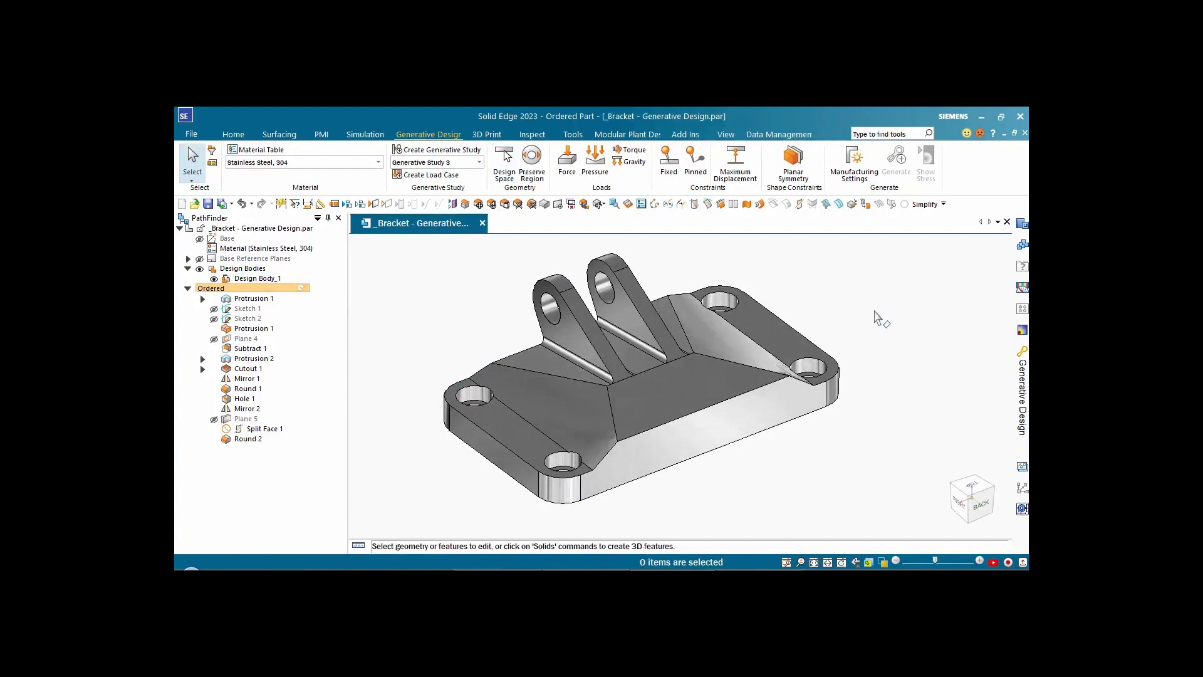
scroll(875, 310, down, 1)
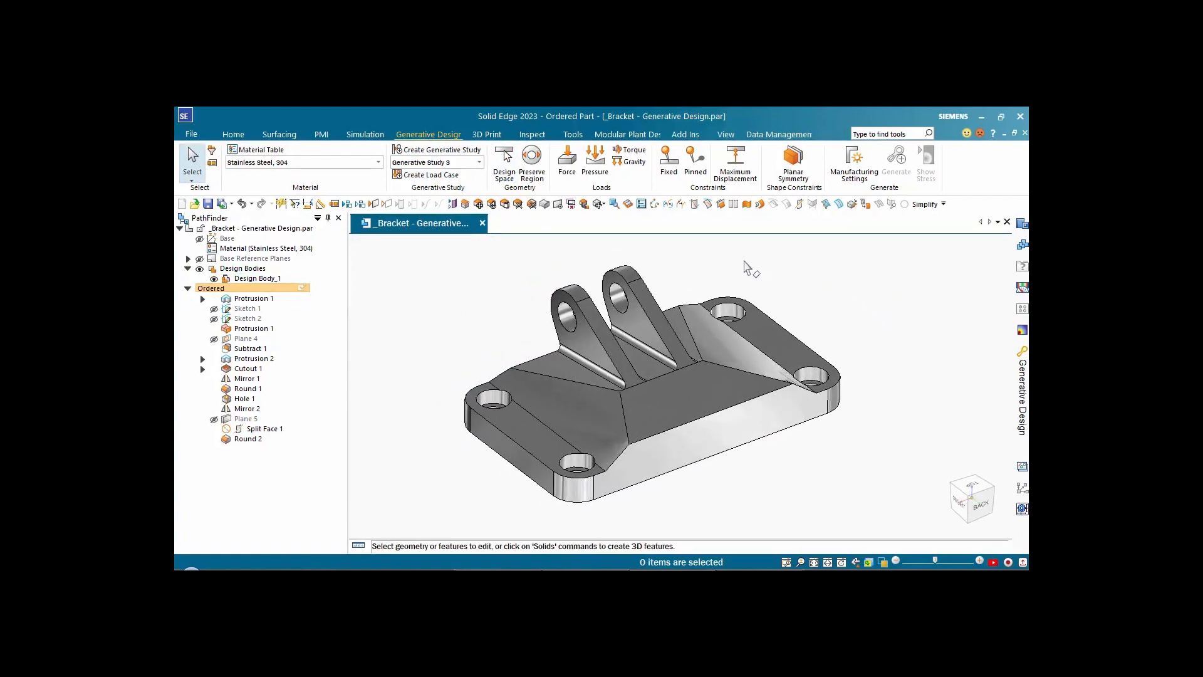
Step: Start a fixed constraint with Feature selection and pick the four corner mounting holes of the bracket
click(669, 159)
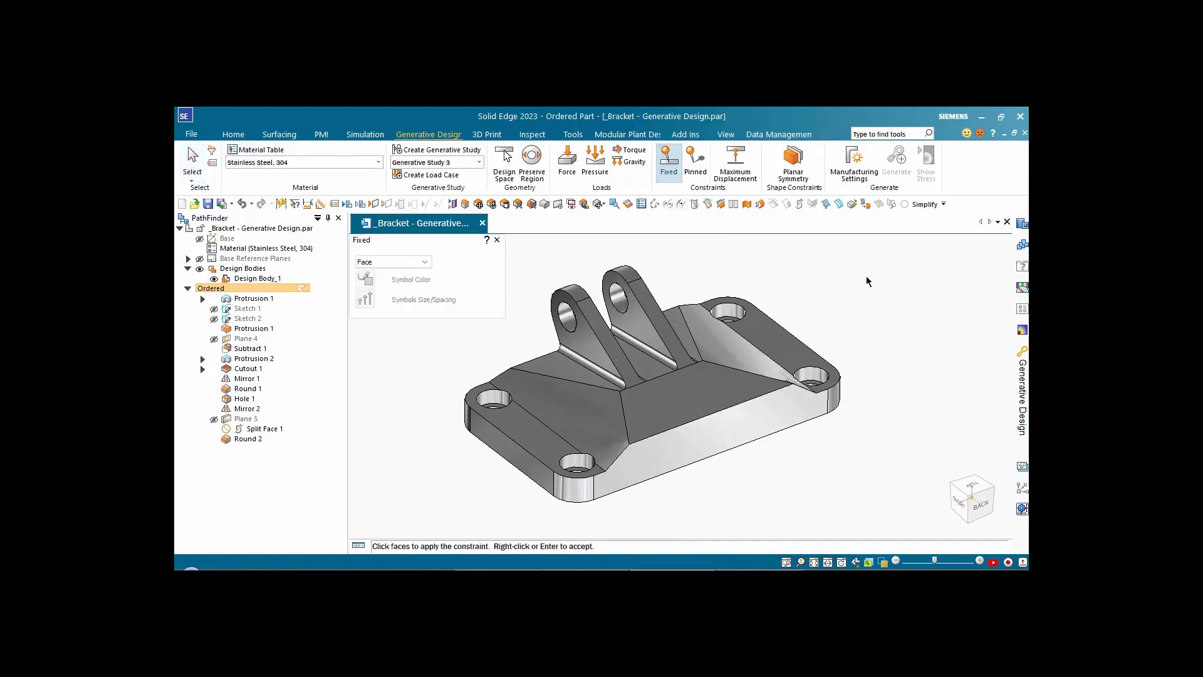
scroll(865, 276, up, 1)
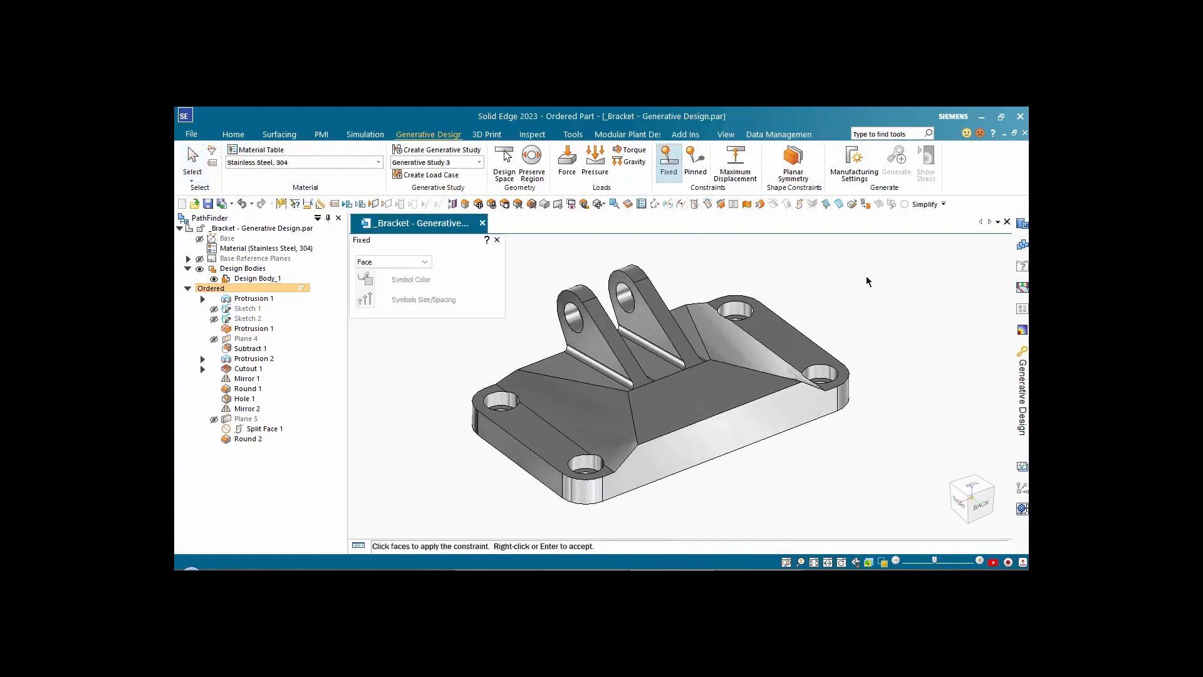
click(416, 262)
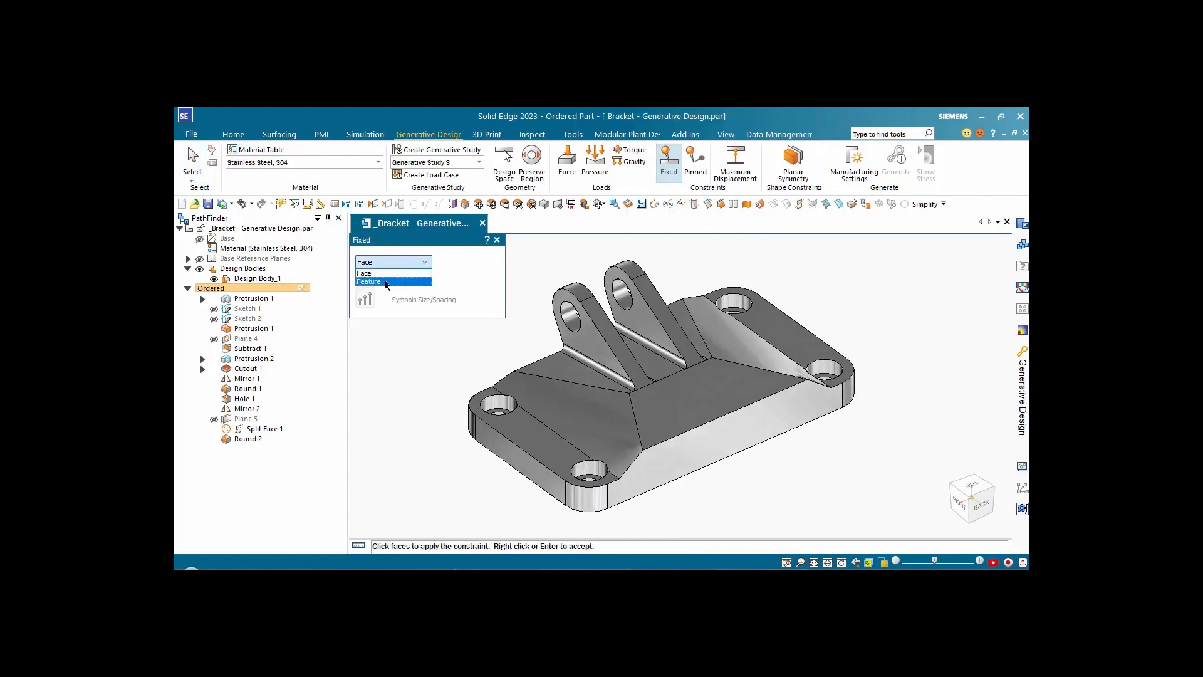
click(385, 280)
middle_drag(389, 340, 424, 371)
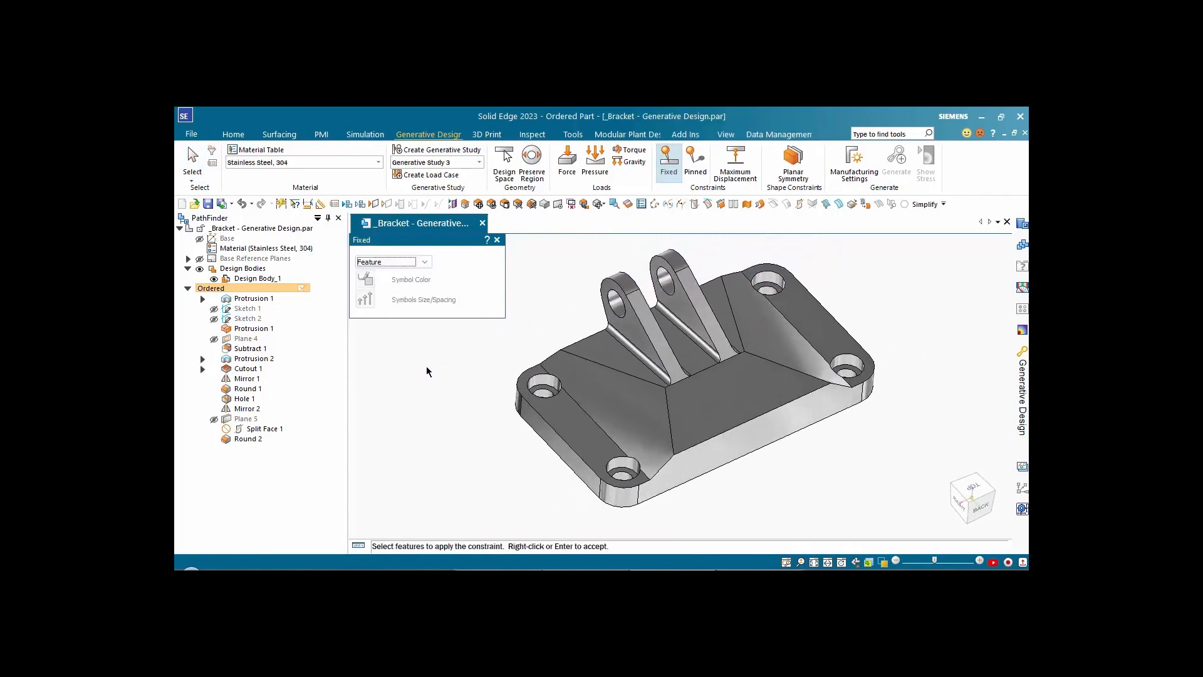
click(552, 395)
click(621, 475)
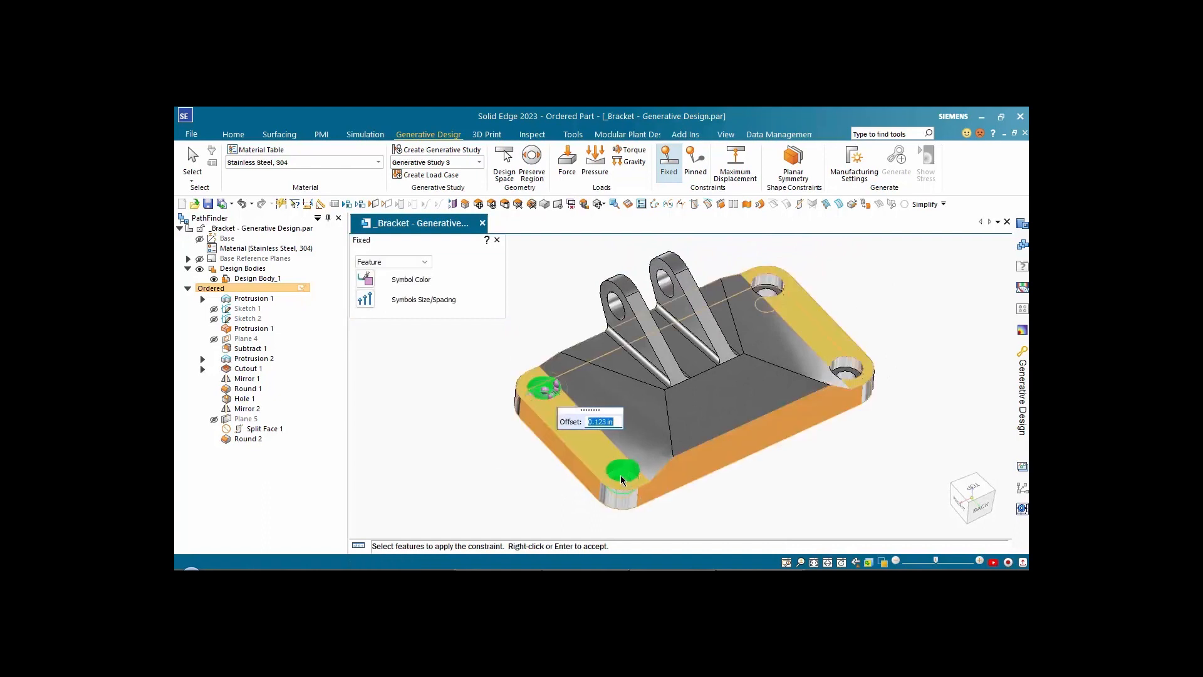
click(865, 379)
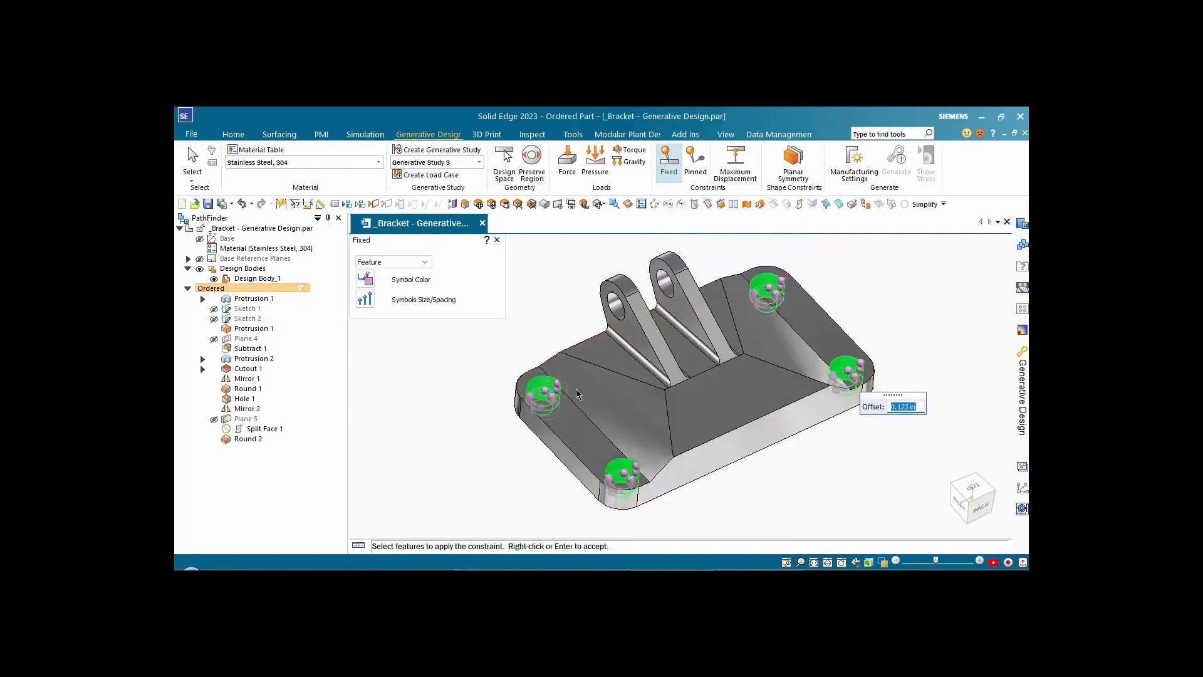
Step: Set the fixed constraint's offset around the mounting holes to 0.2 in and accept the constraint
scroll(630, 385, down, 1)
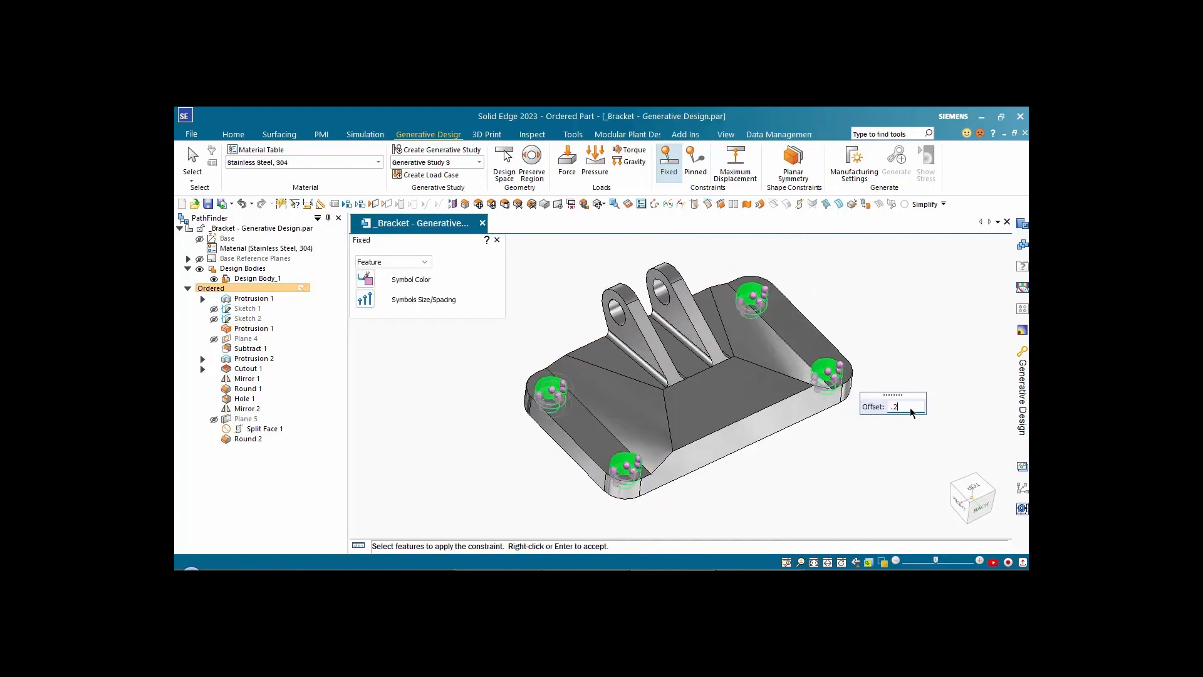
key(Return)
scroll(906, 398, up, 6)
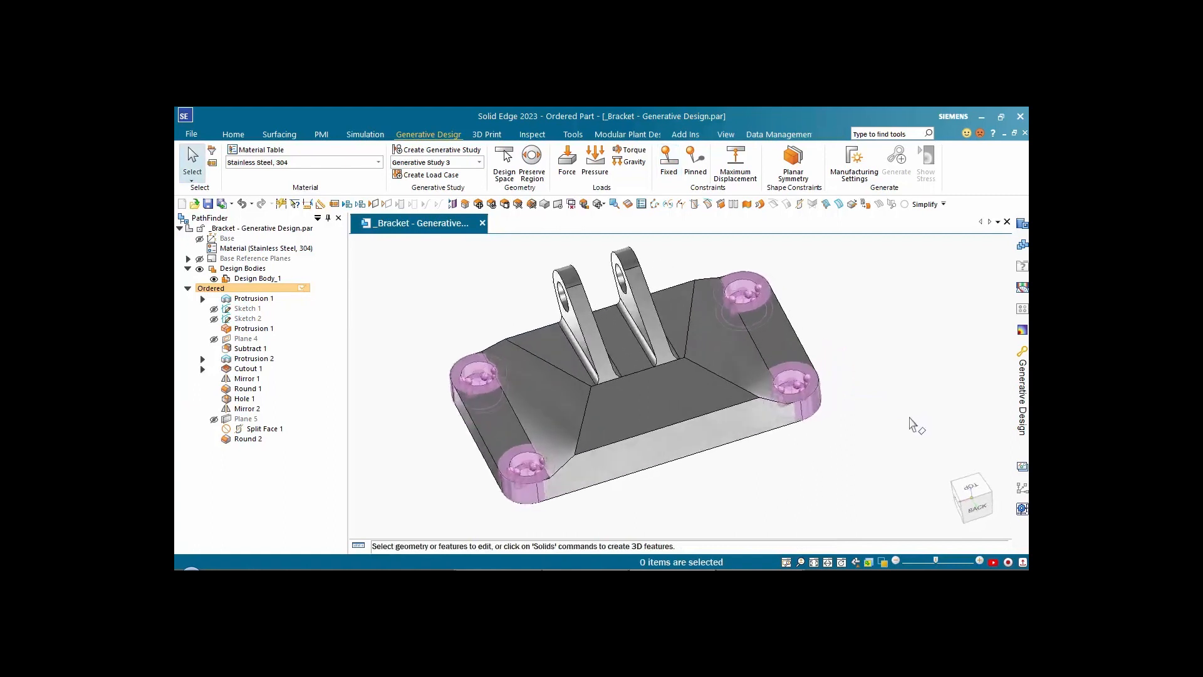
scroll(711, 436, down, 6)
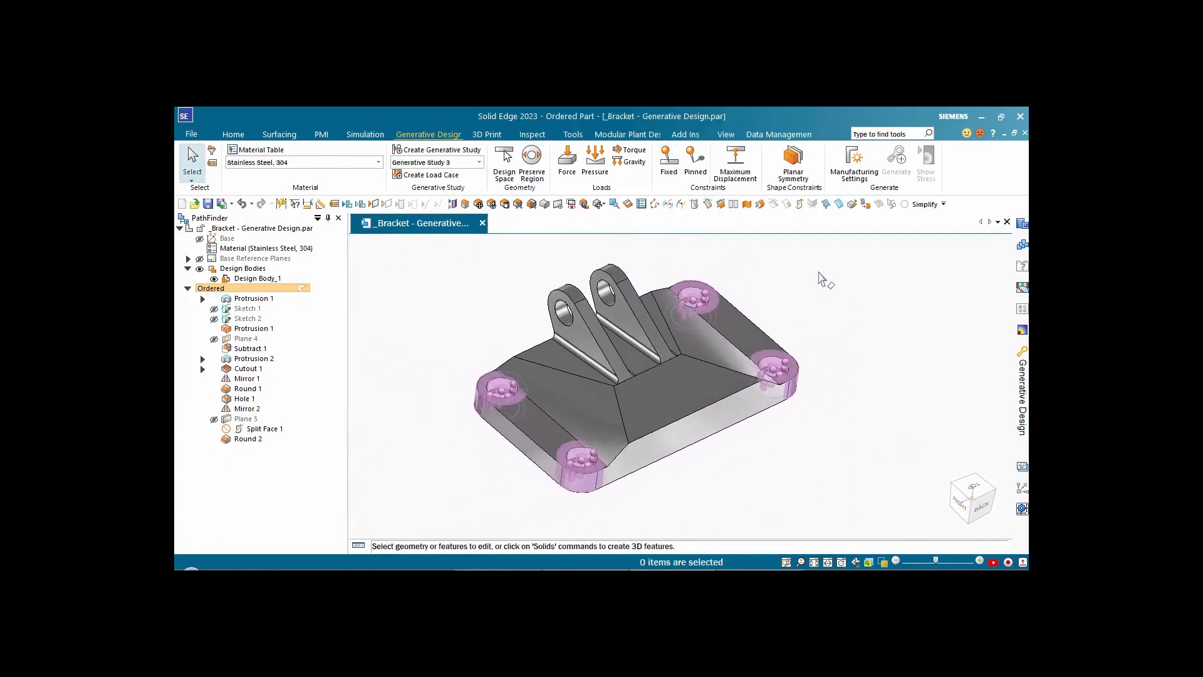
Step: Start a force load with Face selection and pick the inner hole faces of both upright lugs
click(567, 162)
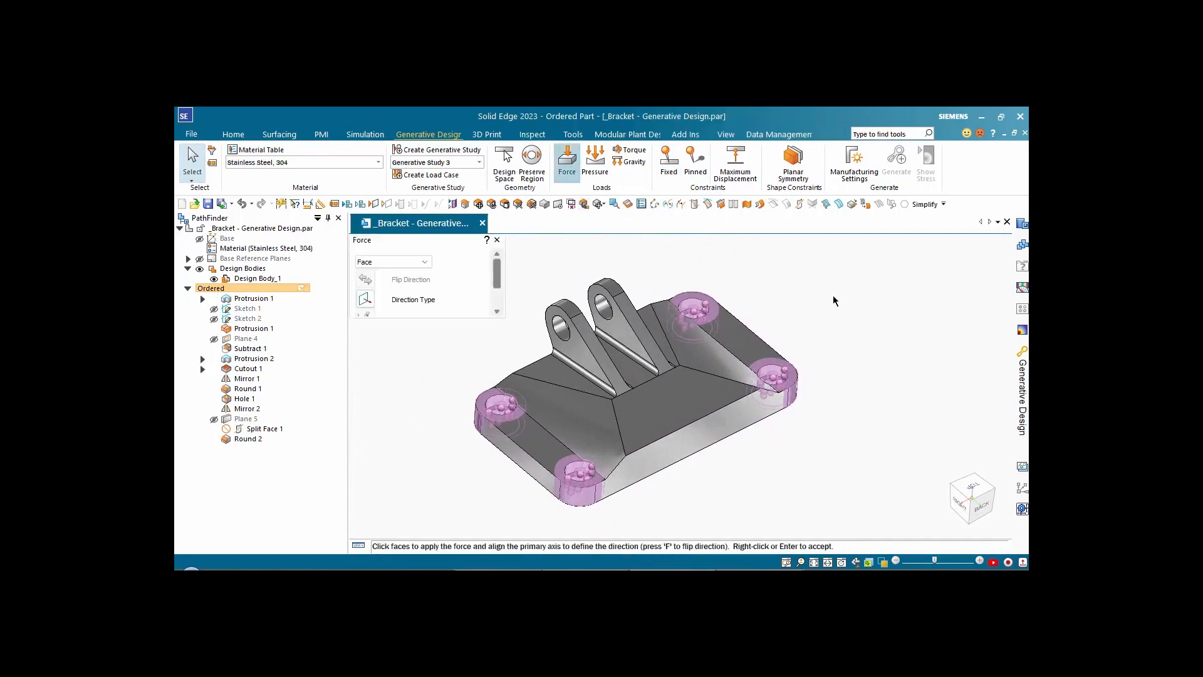
scroll(576, 315, up, 4)
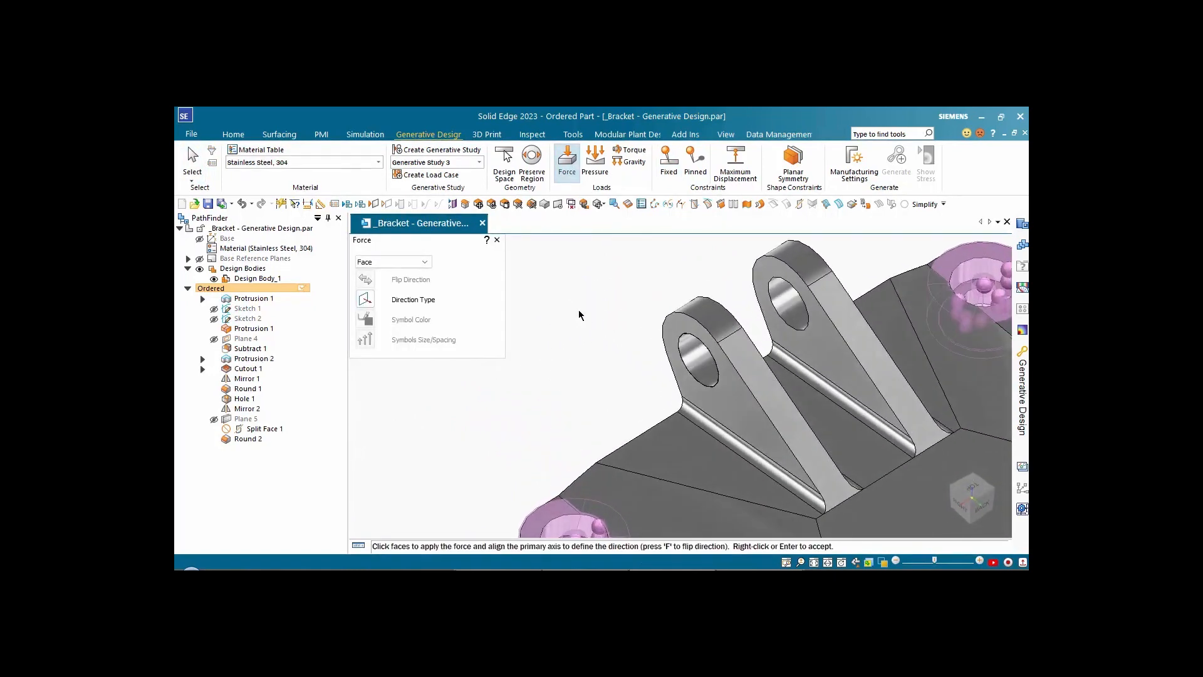
click(425, 261)
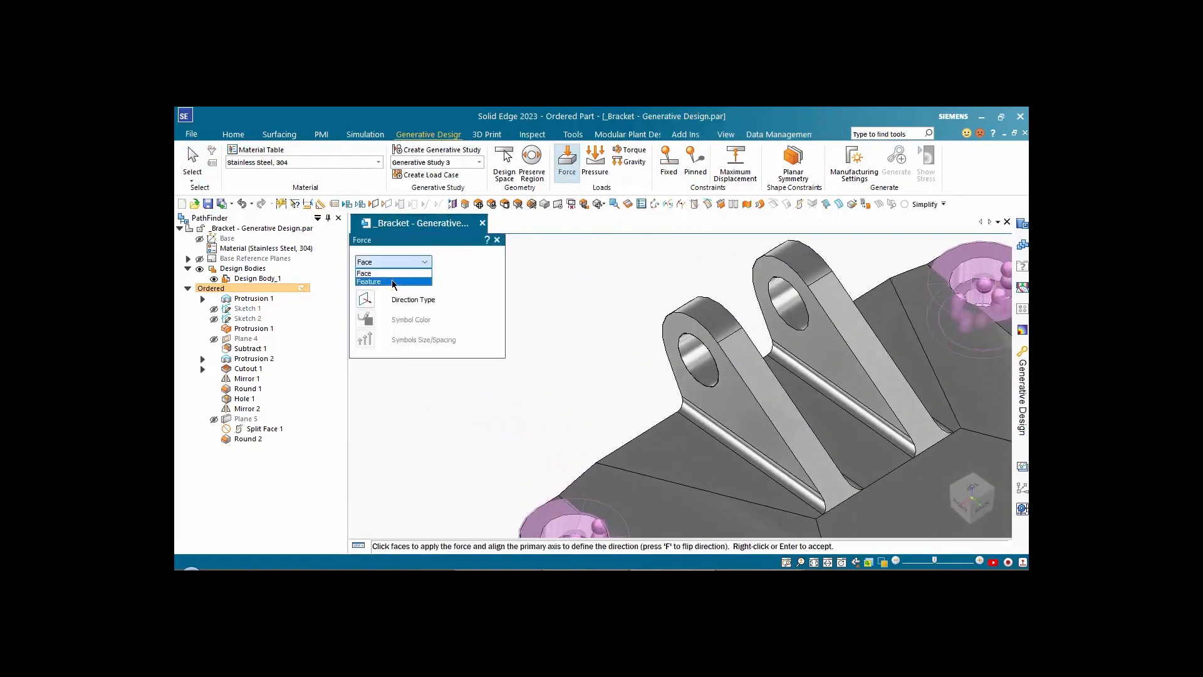
click(376, 273)
click(700, 362)
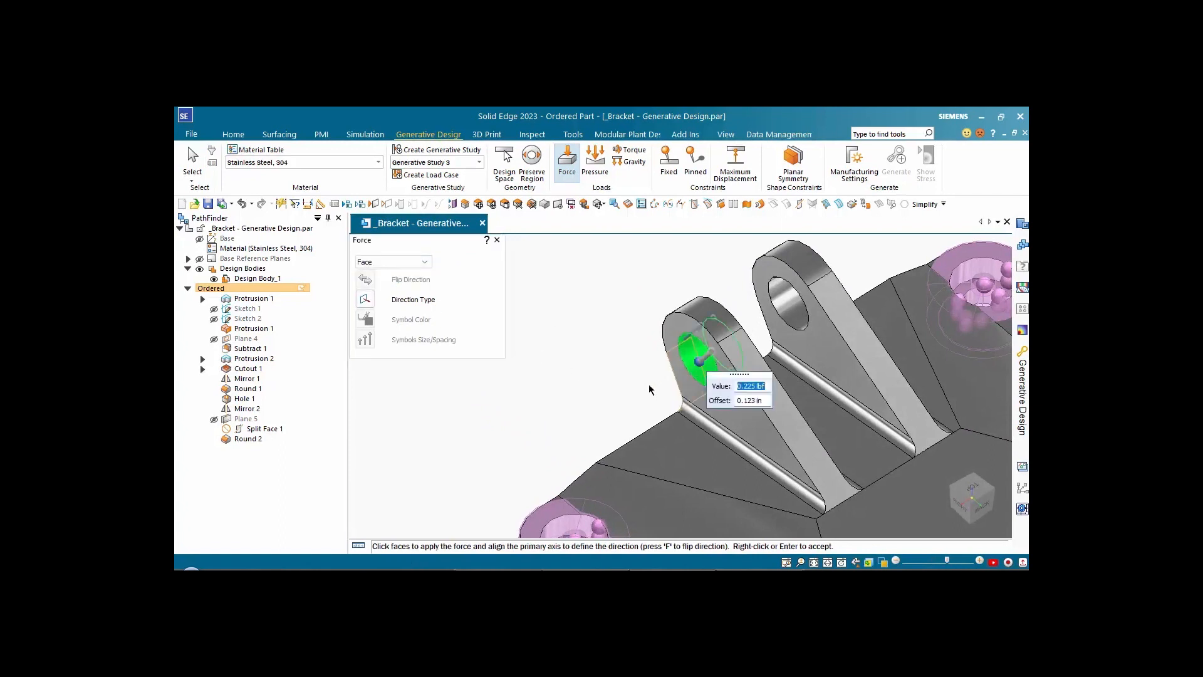
click(787, 302)
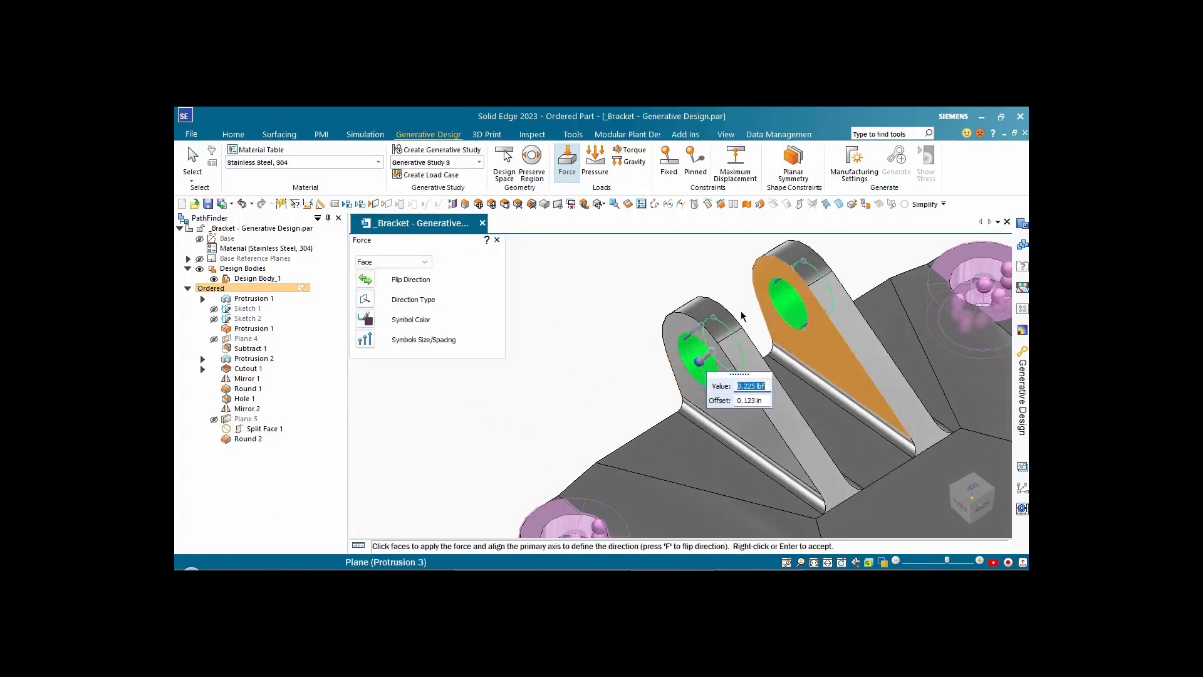
Step: Set the force's direction type to Along a Vector and realign its primary axis at the first lug's hole
click(365, 299)
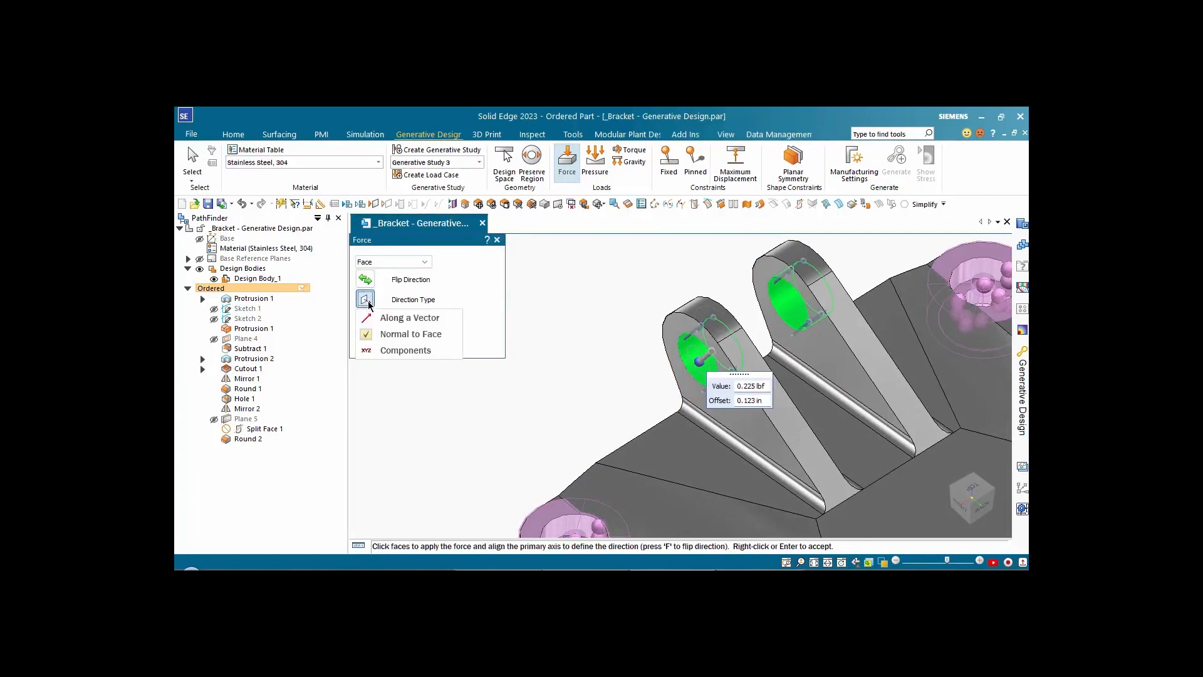
click(406, 318)
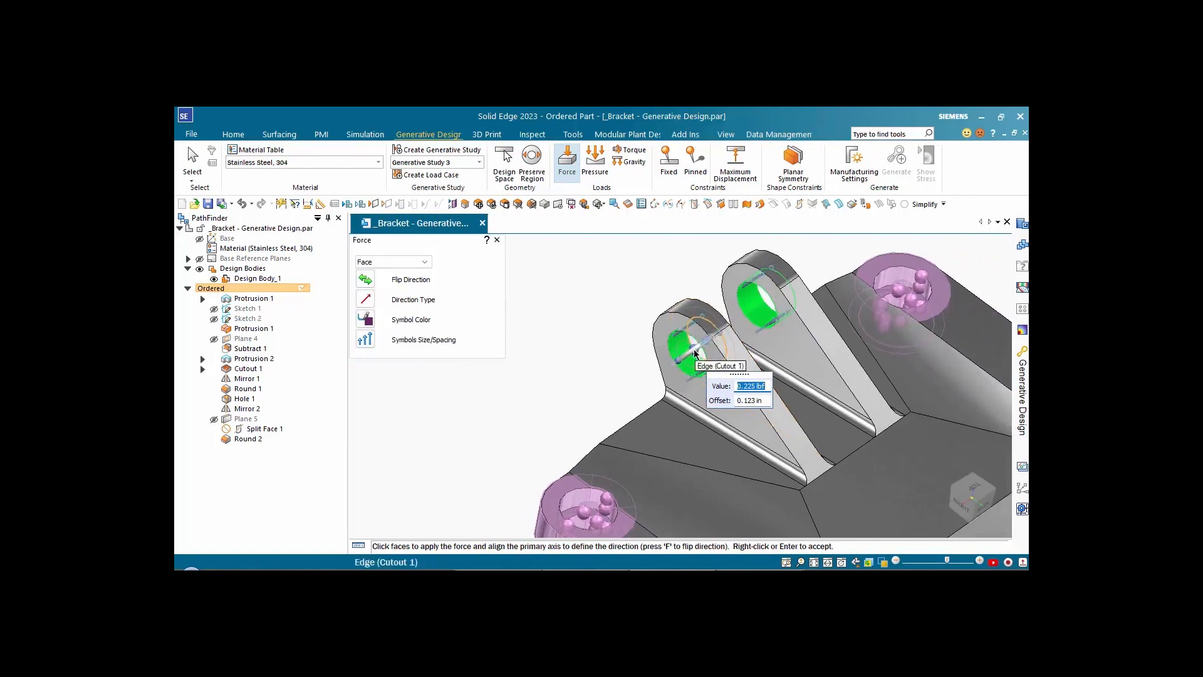
click(677, 343)
click(675, 340)
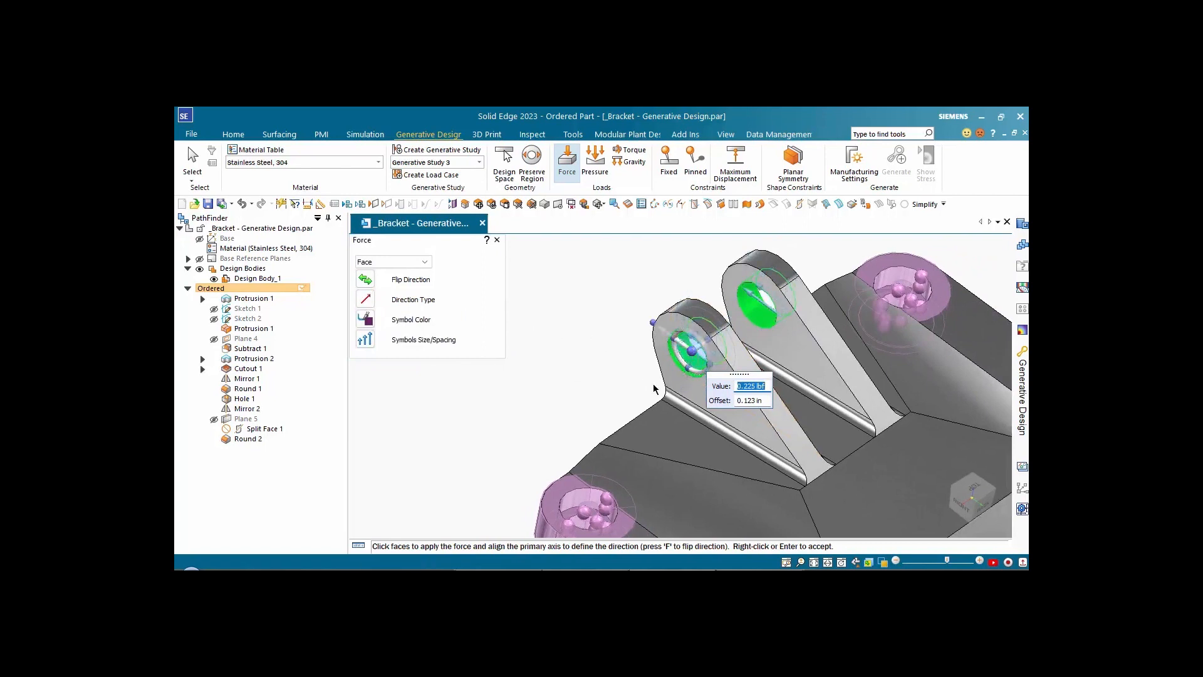
Step: Set the force to 200 lbf with a 0.25 in offset, accept it, and clear the selection
text(200)
key(Tab)
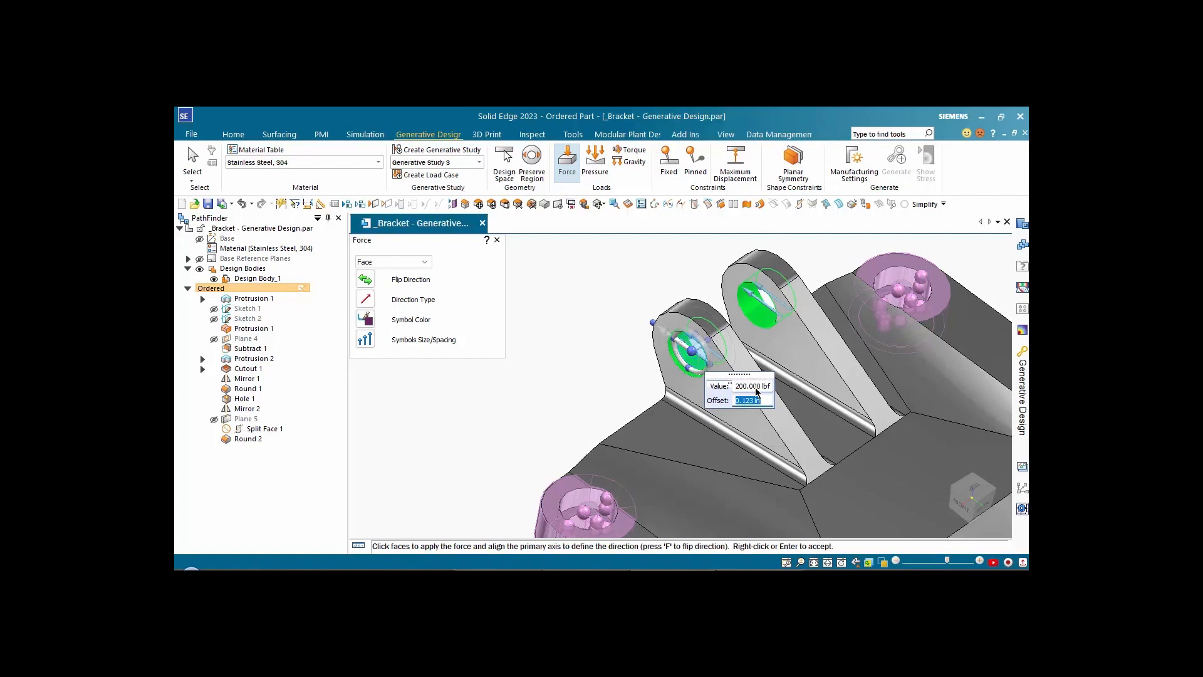
text(.25)
key(Return)
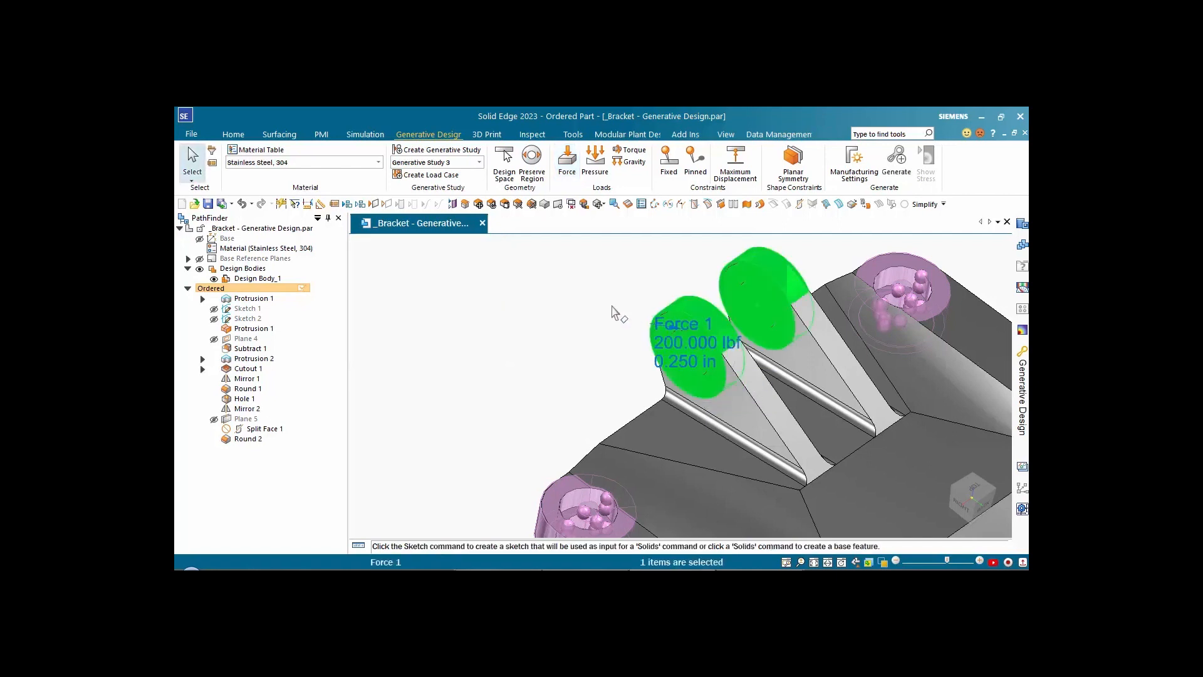
click(615, 311)
scroll(418, 332, down, 2)
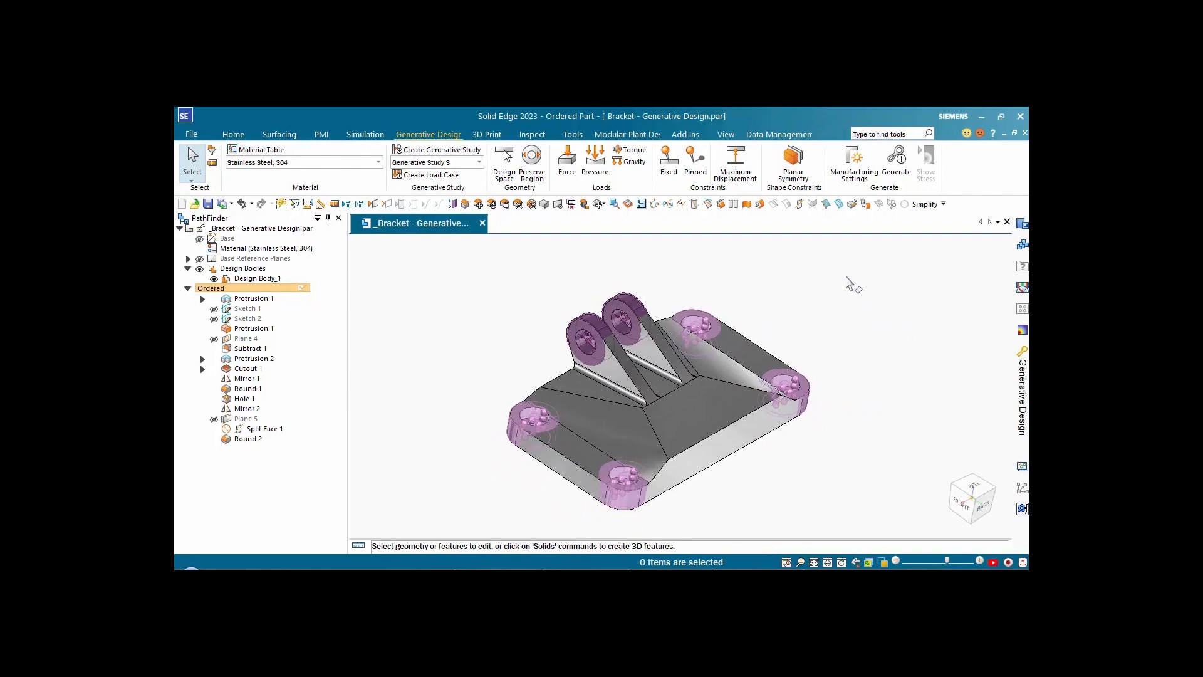
Step: Show the base coordinate system and define Half planar symmetry on its YZ plane through the middle of the bracket
click(199, 238)
middle_drag(772, 285, 774, 270)
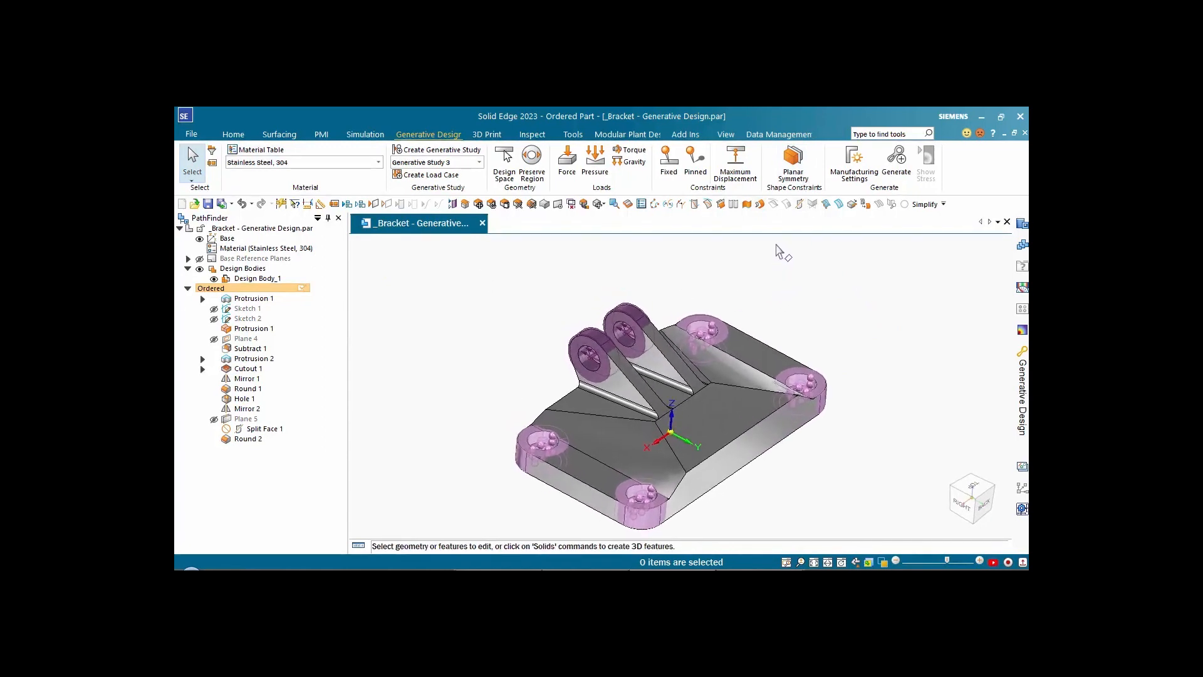
click(793, 160)
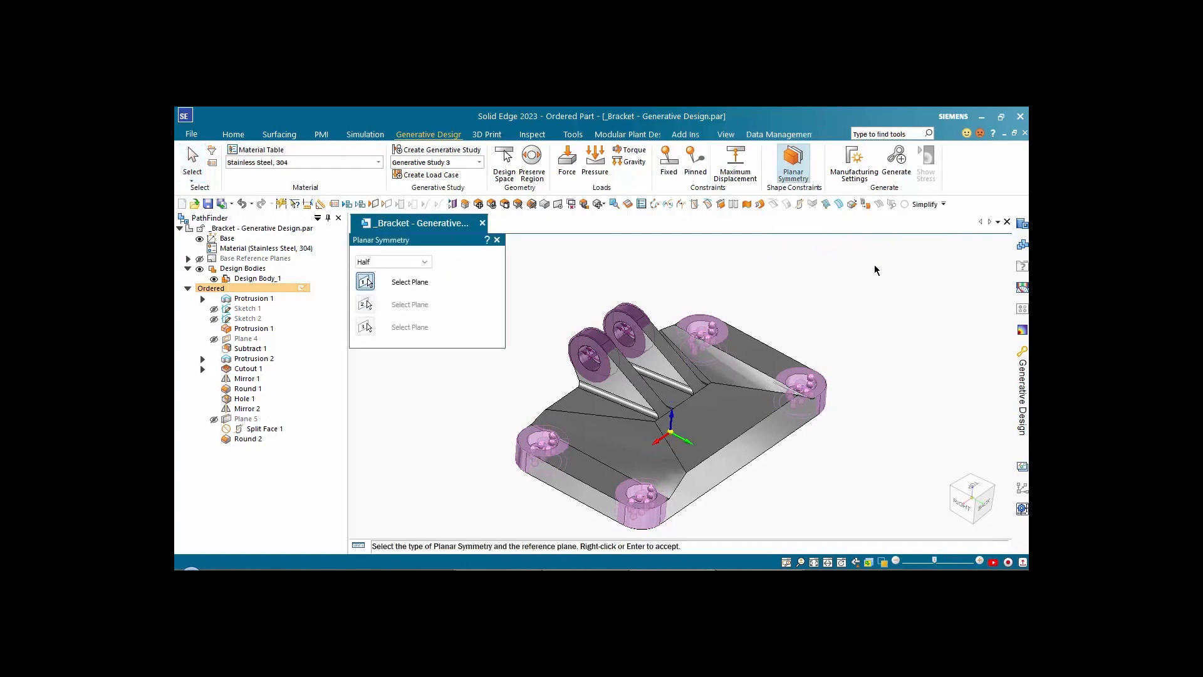
middle_drag(875, 266, 869, 271)
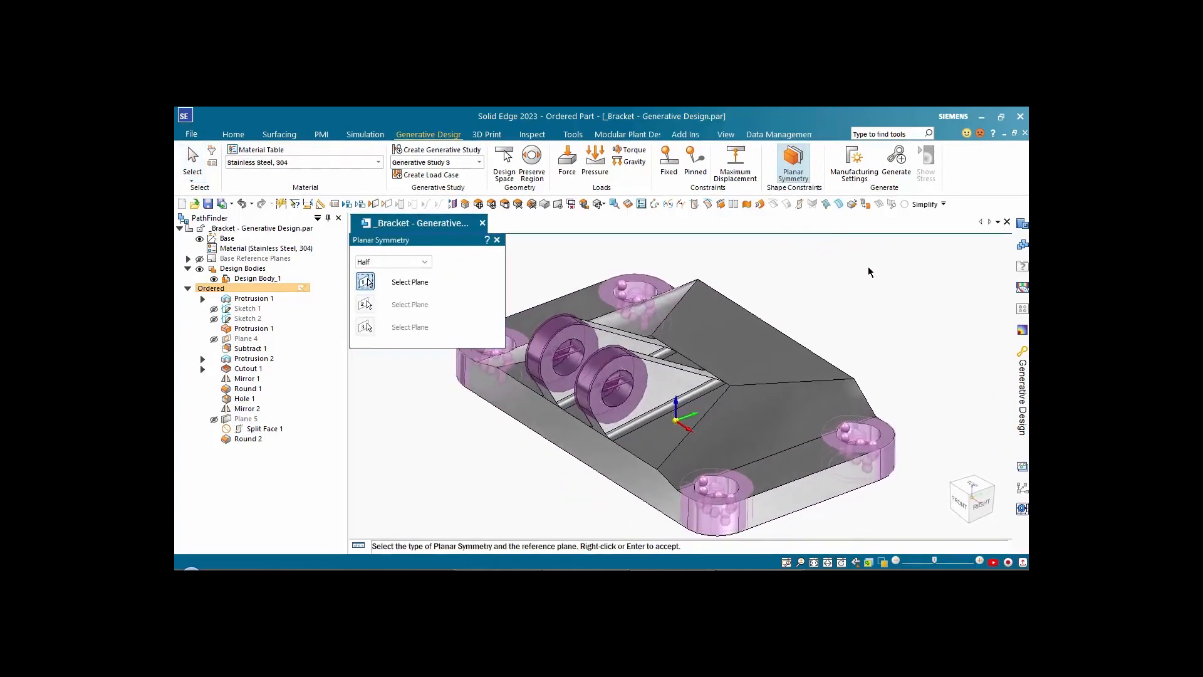
right_click(699, 411)
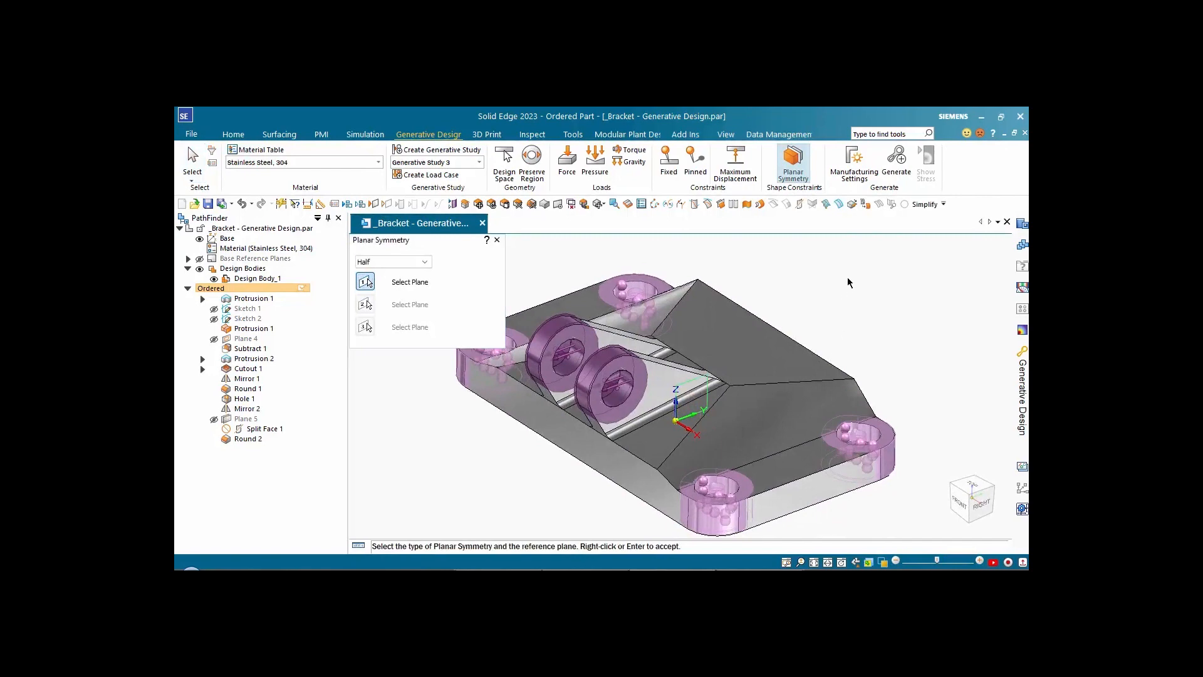
key(Escape)
middle_drag(847, 268, 533, 271)
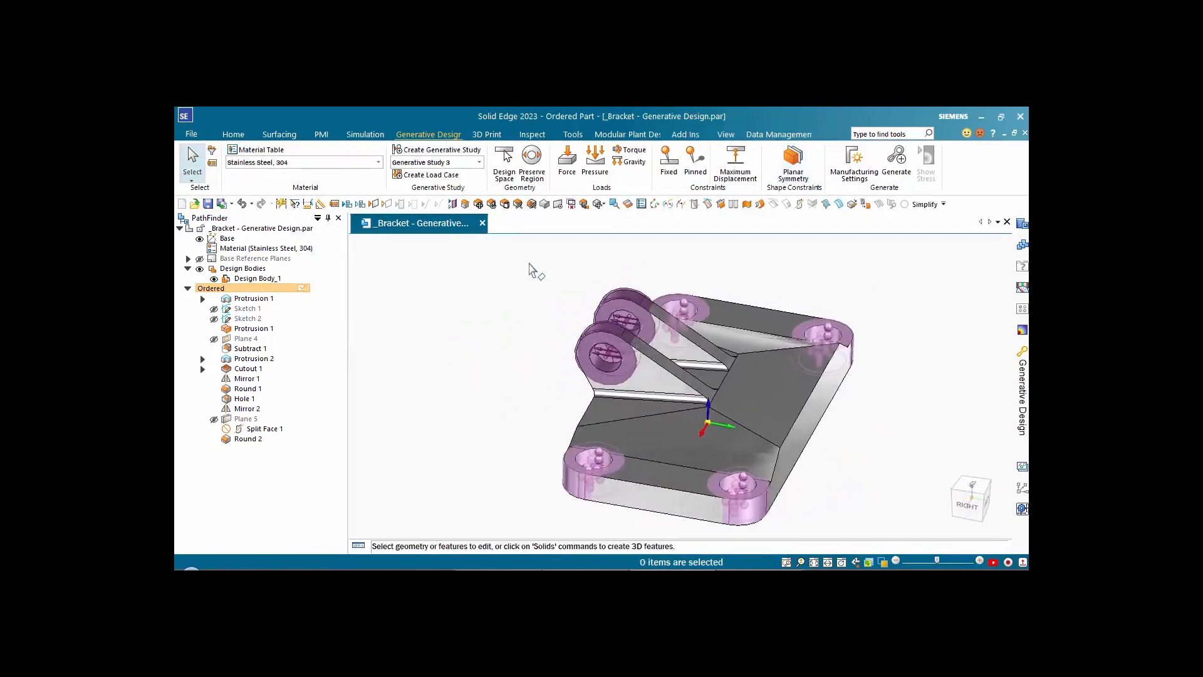
Step: Keep the generative study tree permanently open and hide the symbols of all loads and constraints
mouse_move(1022, 381)
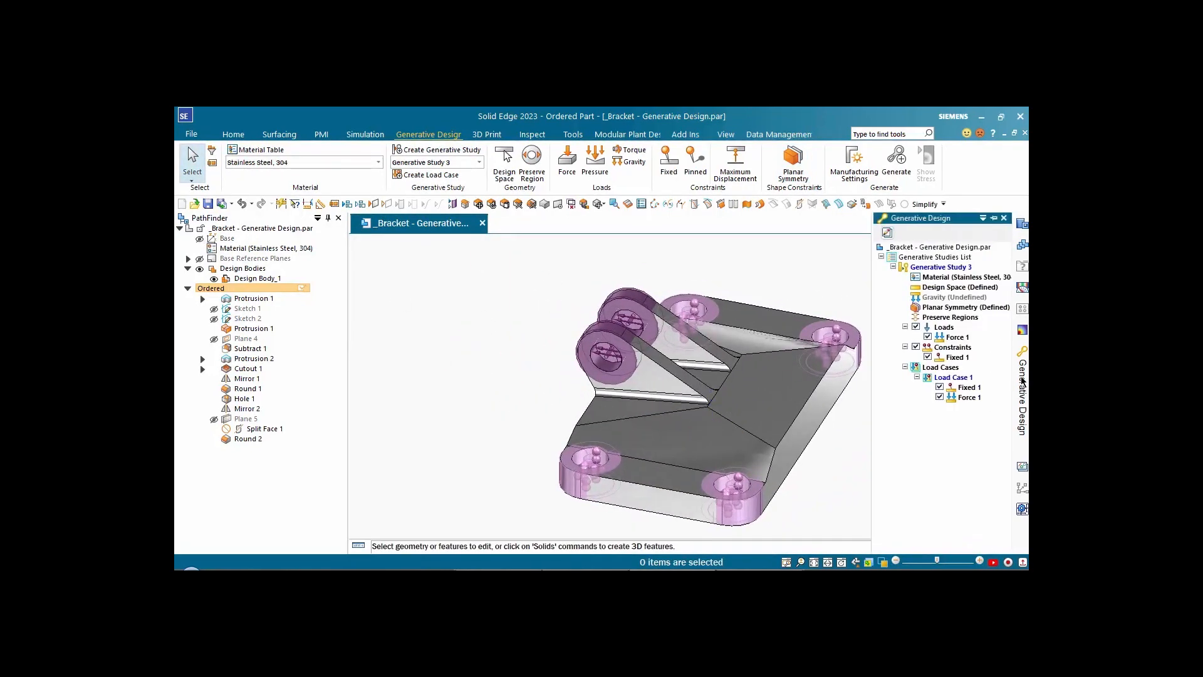
click(994, 218)
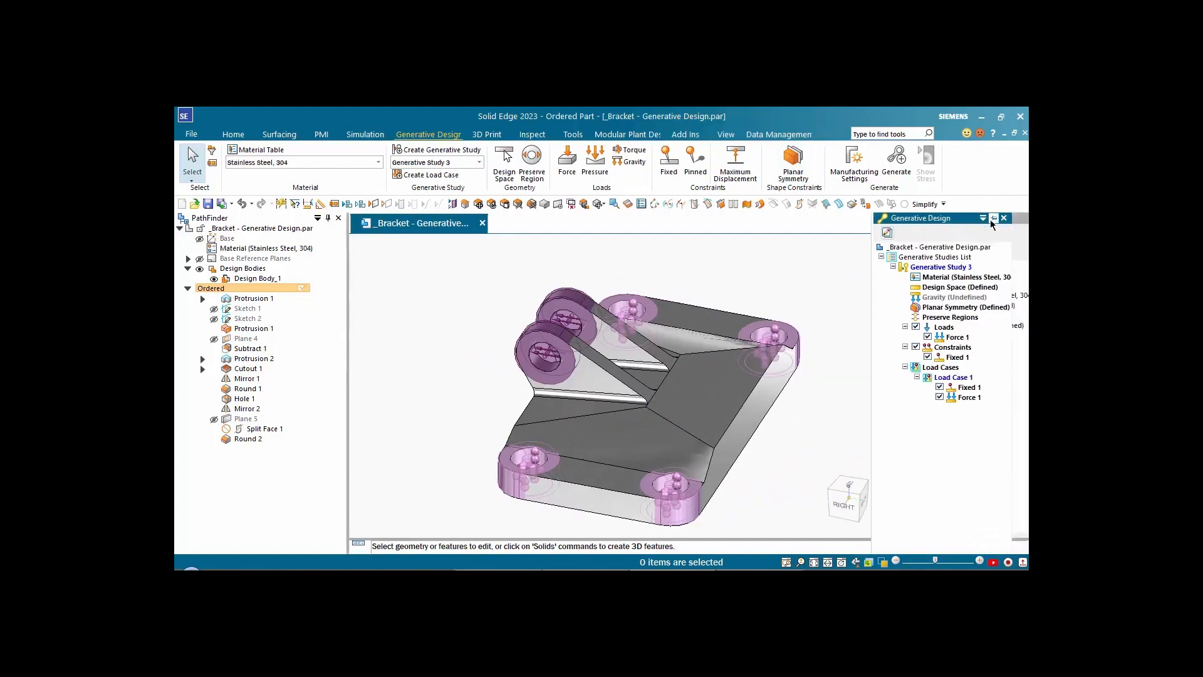
middle_drag(855, 321, 886, 355)
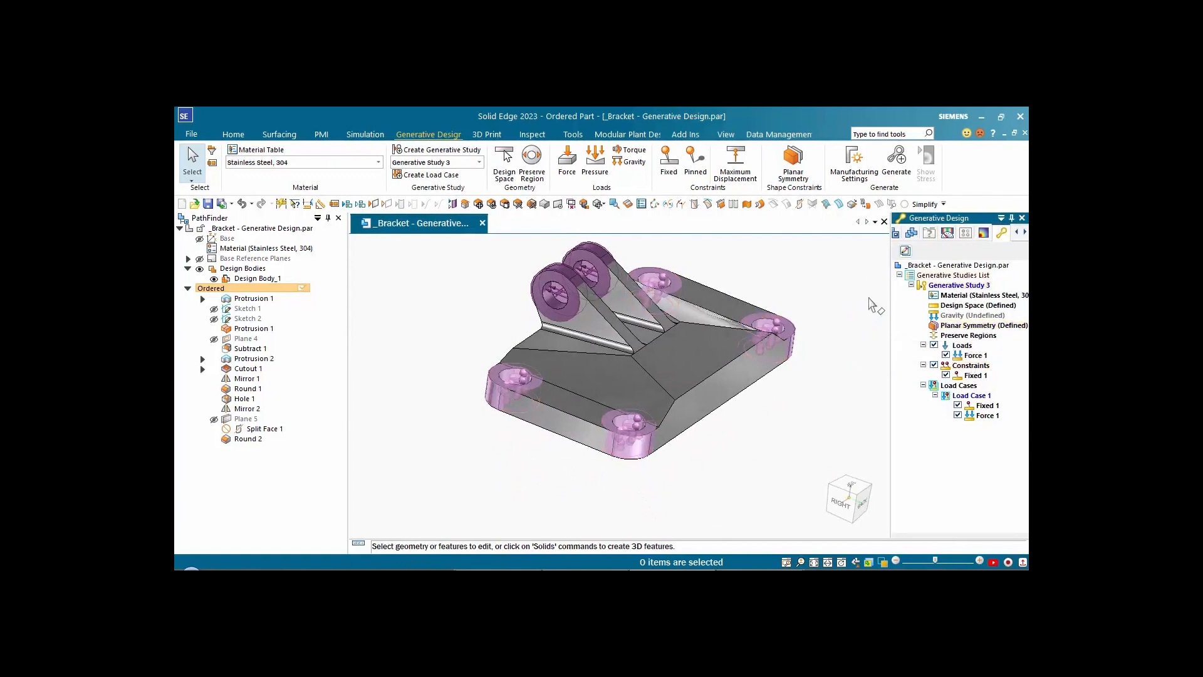
middle_drag(852, 311, 899, 342)
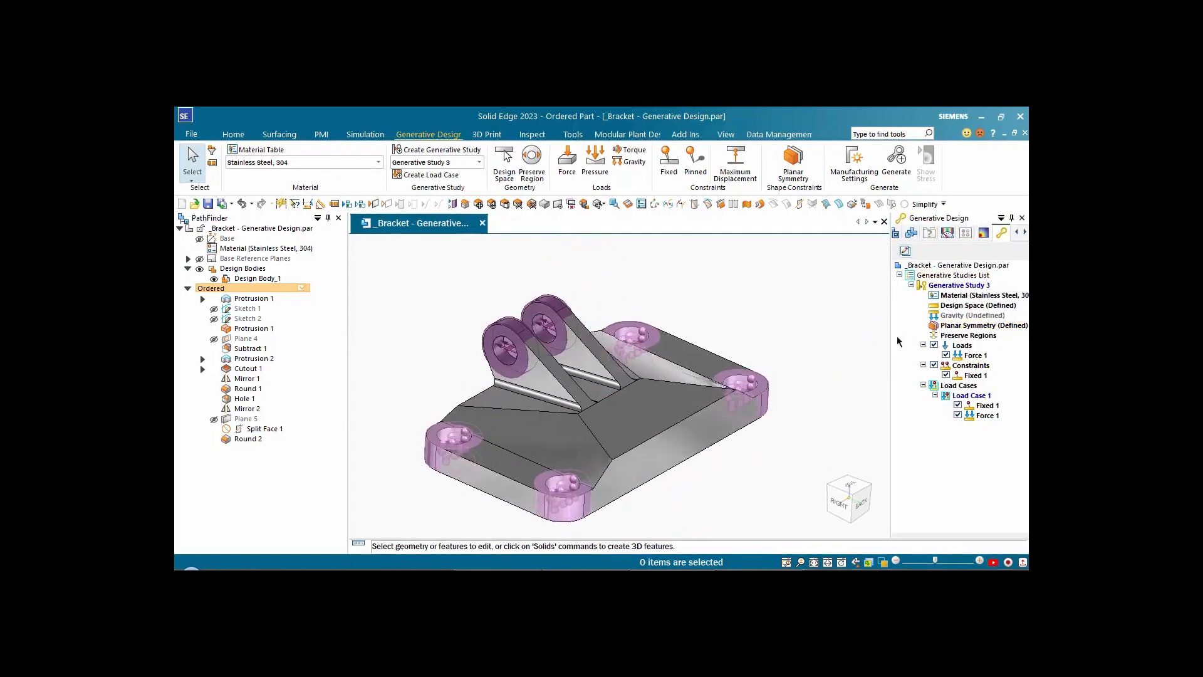
click(933, 345)
click(934, 364)
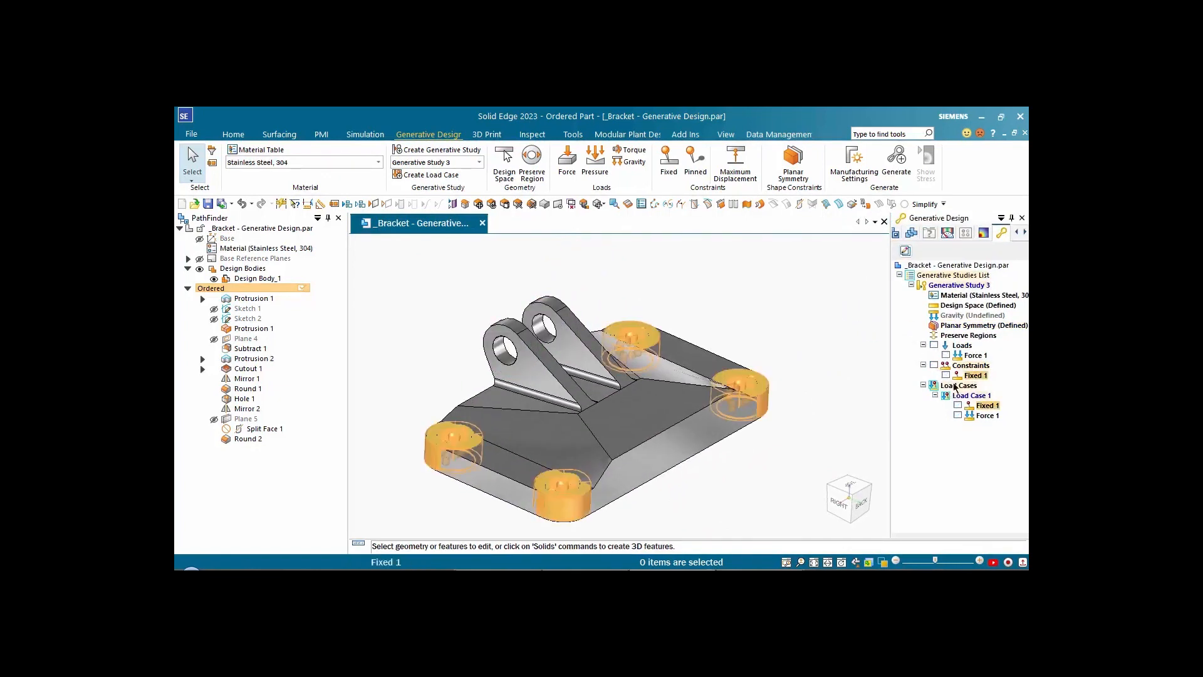
middle_click(776, 275)
middle_click(777, 275)
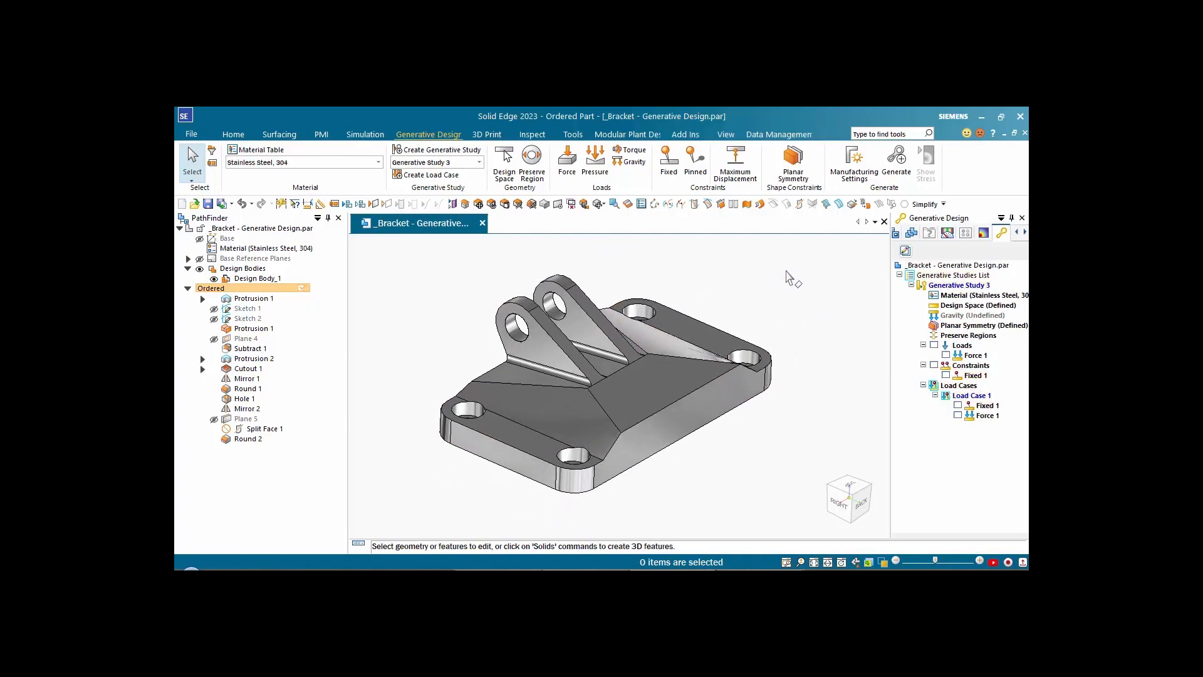
Step: Generate the study at low quality with mass reduction by percentage and a target mass of 1.280 lbm
click(896, 161)
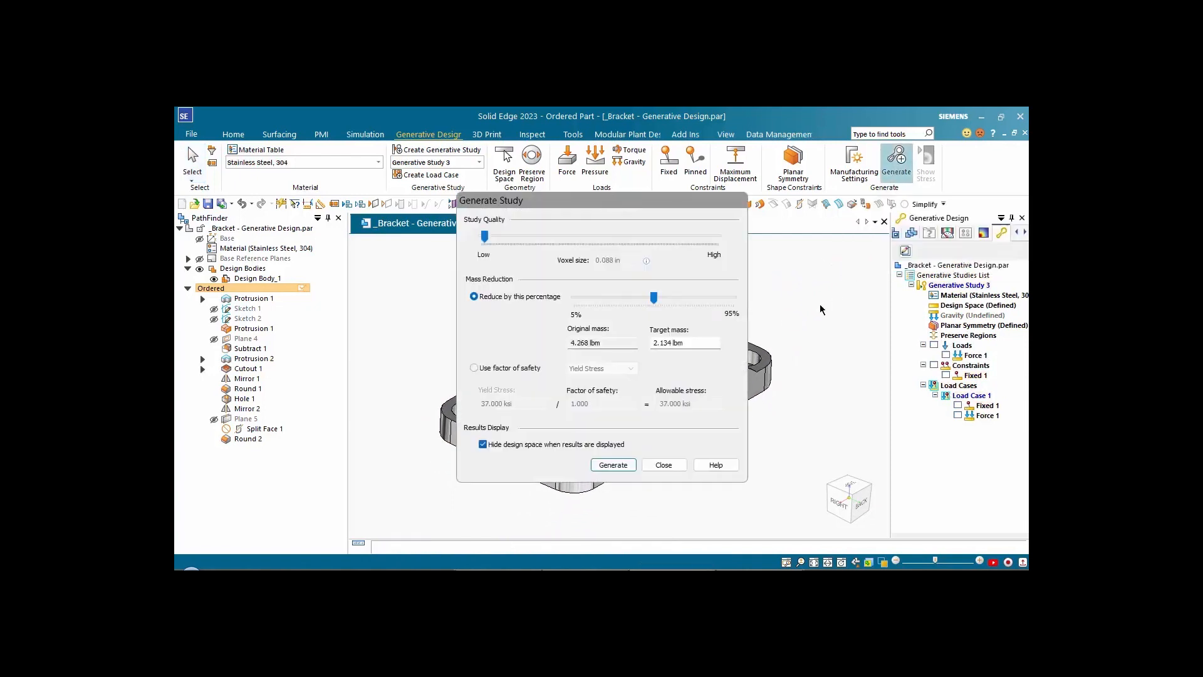
drag(658, 303, 689, 304)
click(612, 464)
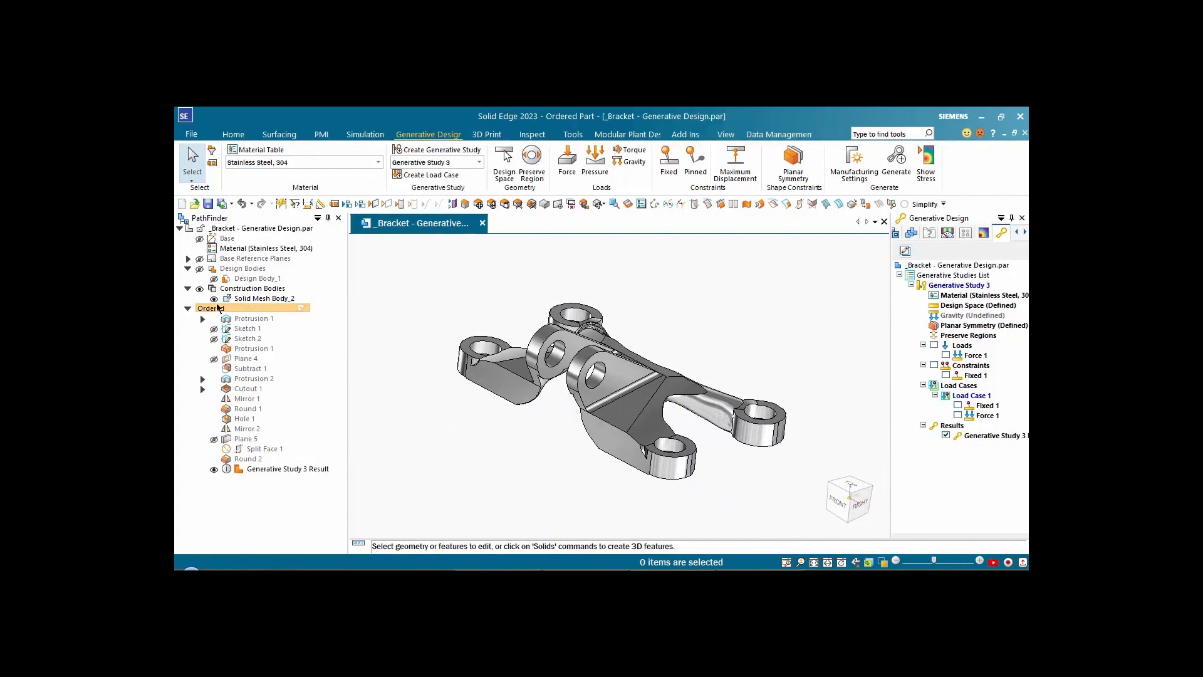
Step: Show Design Body_1 instead of the result mesh and place a maximum displacement point on the base's long side face below the lugs
click(214, 299)
click(214, 279)
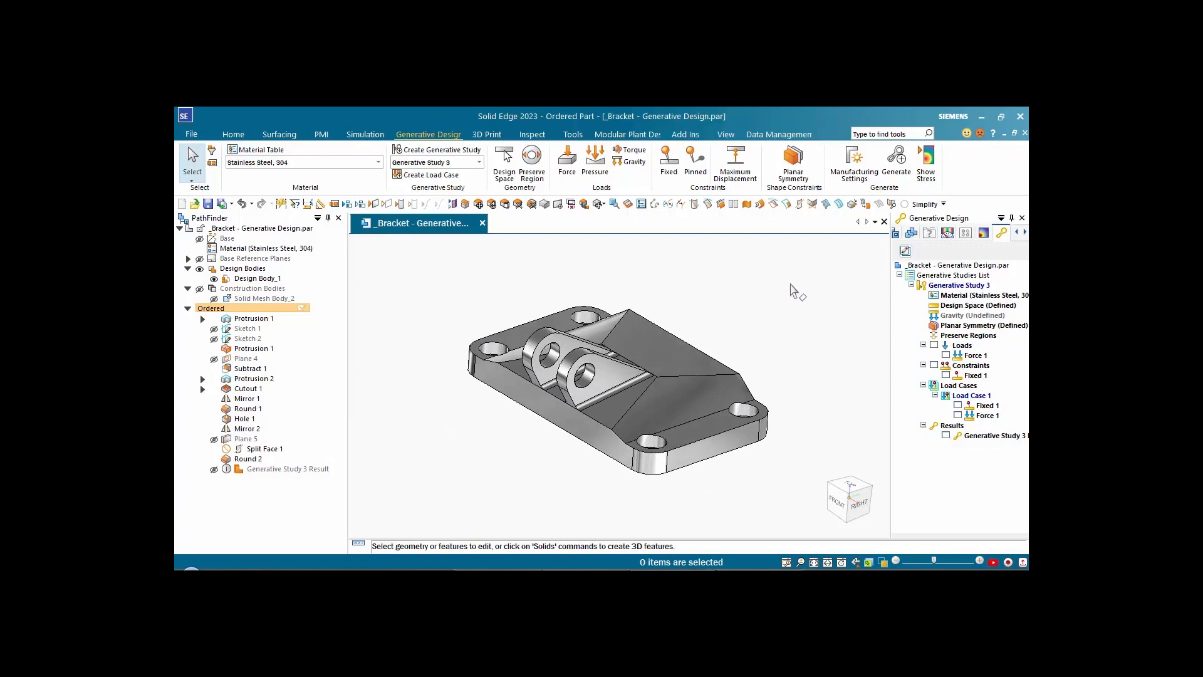
click(735, 160)
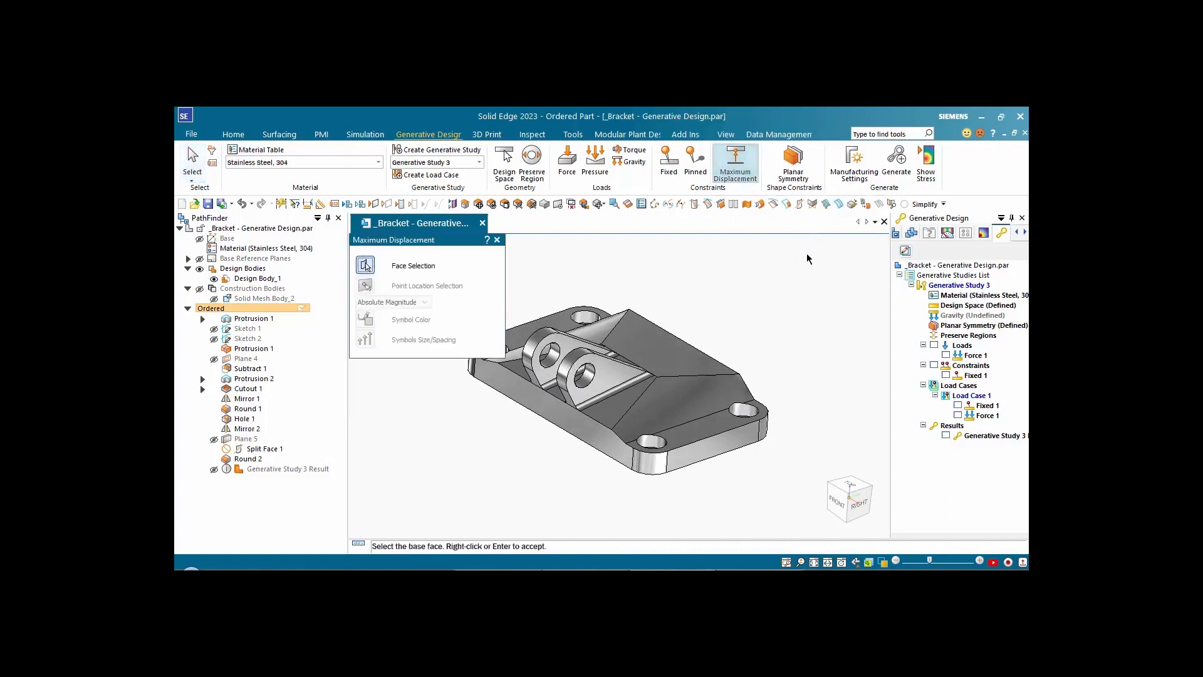
click(545, 406)
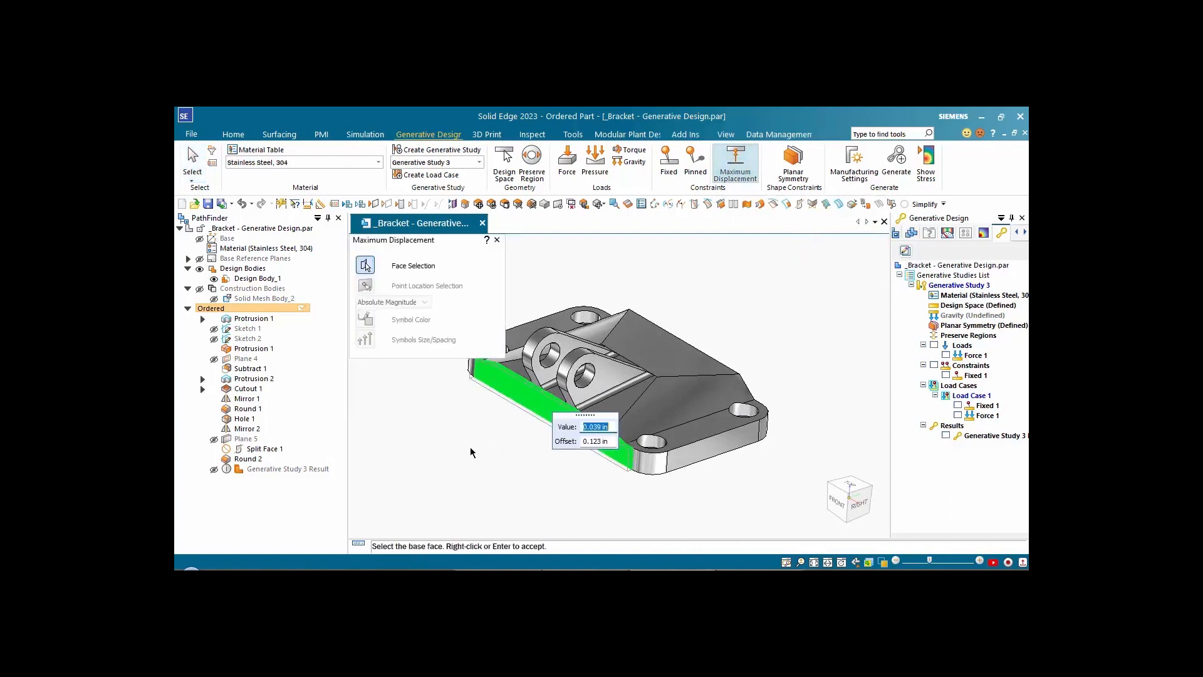
middle_drag(473, 445, 522, 403)
right_click(522, 404)
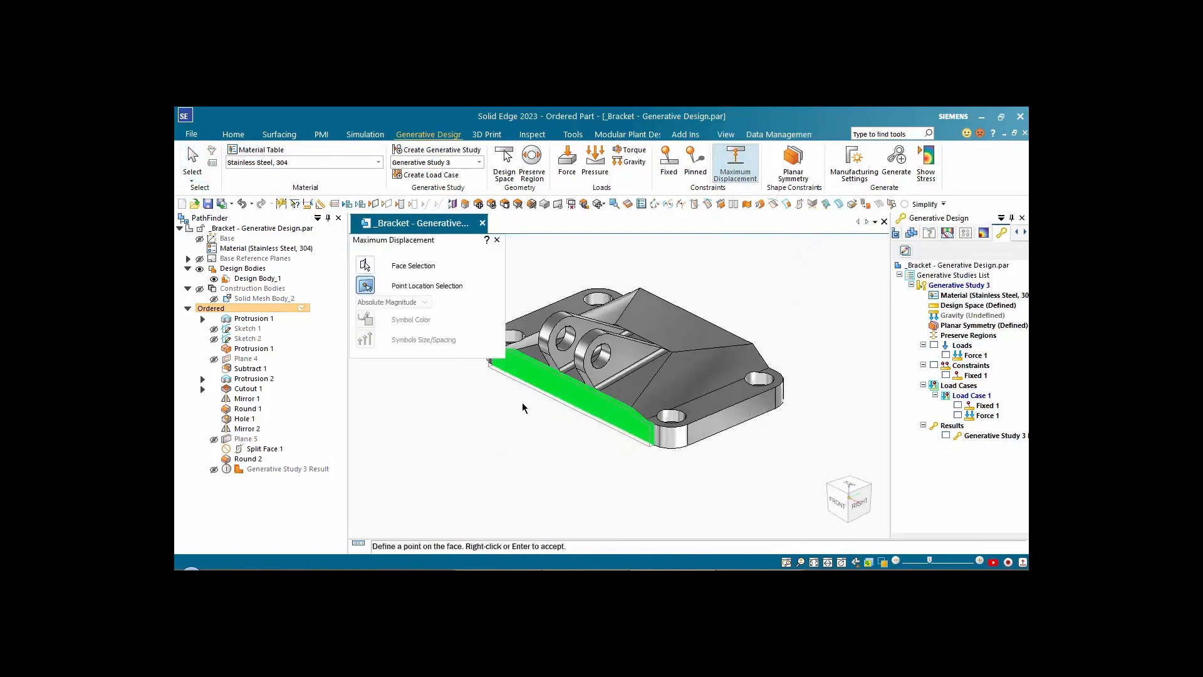
click(563, 392)
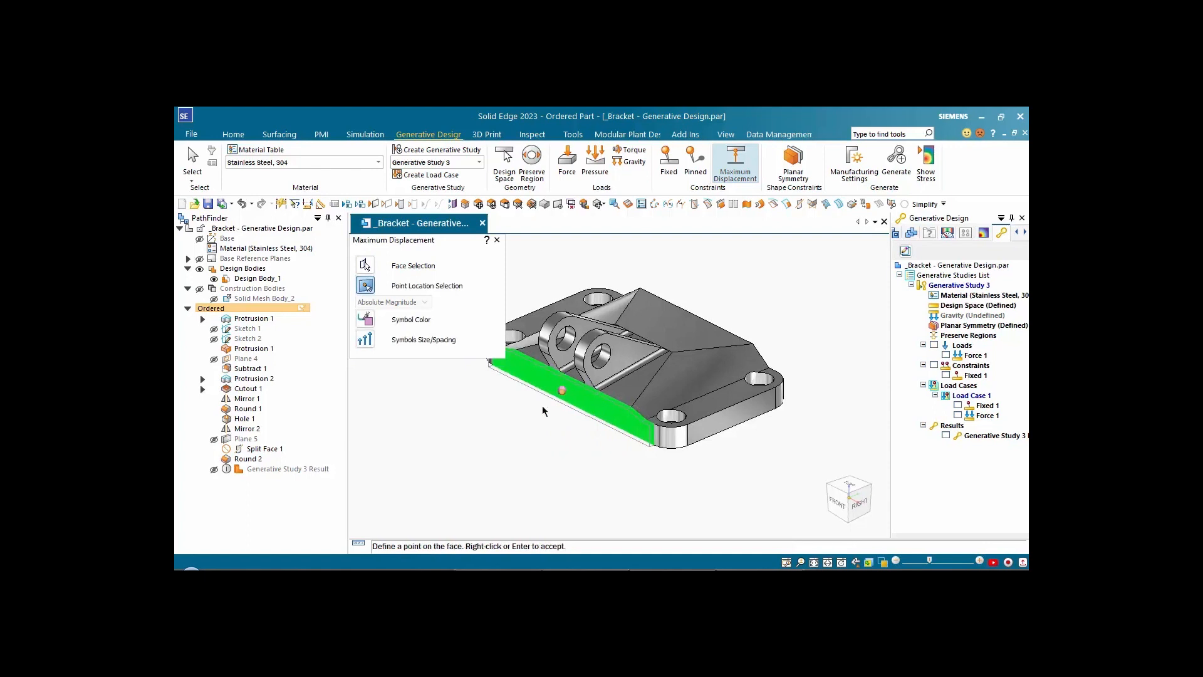
right_click(501, 431)
Step: Set the maximum displacement direction to Absolute Magnitude, accept the constraint and clear the selection
click(394, 302)
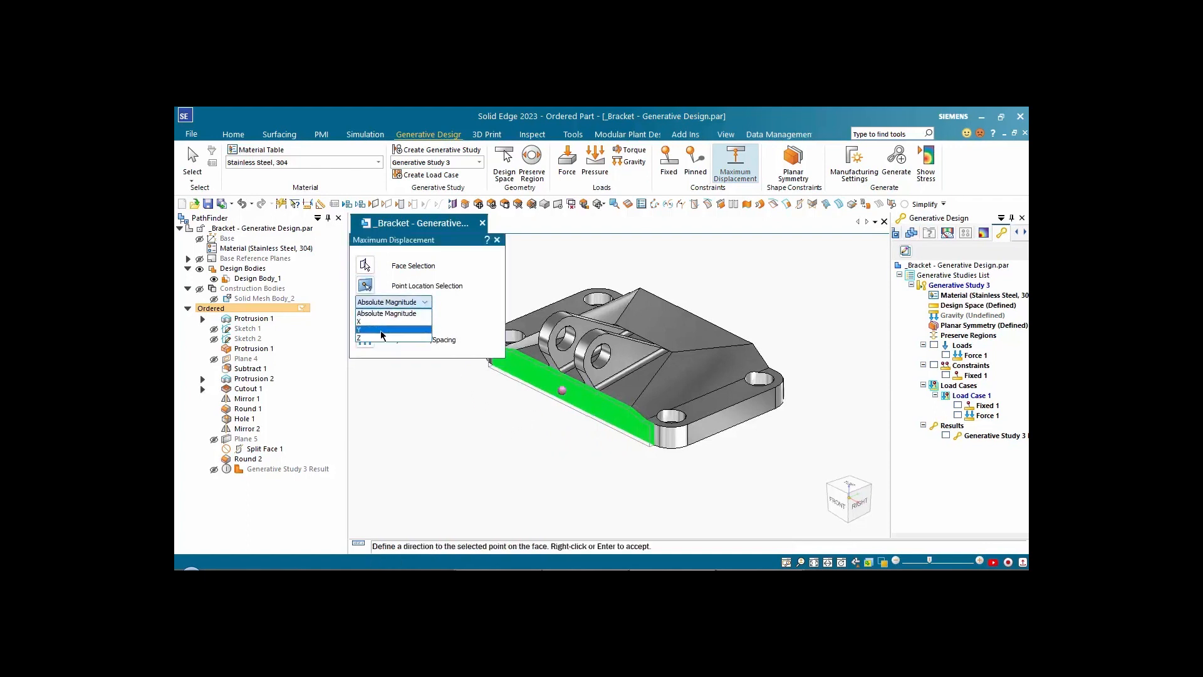
click(383, 329)
click(395, 302)
click(387, 313)
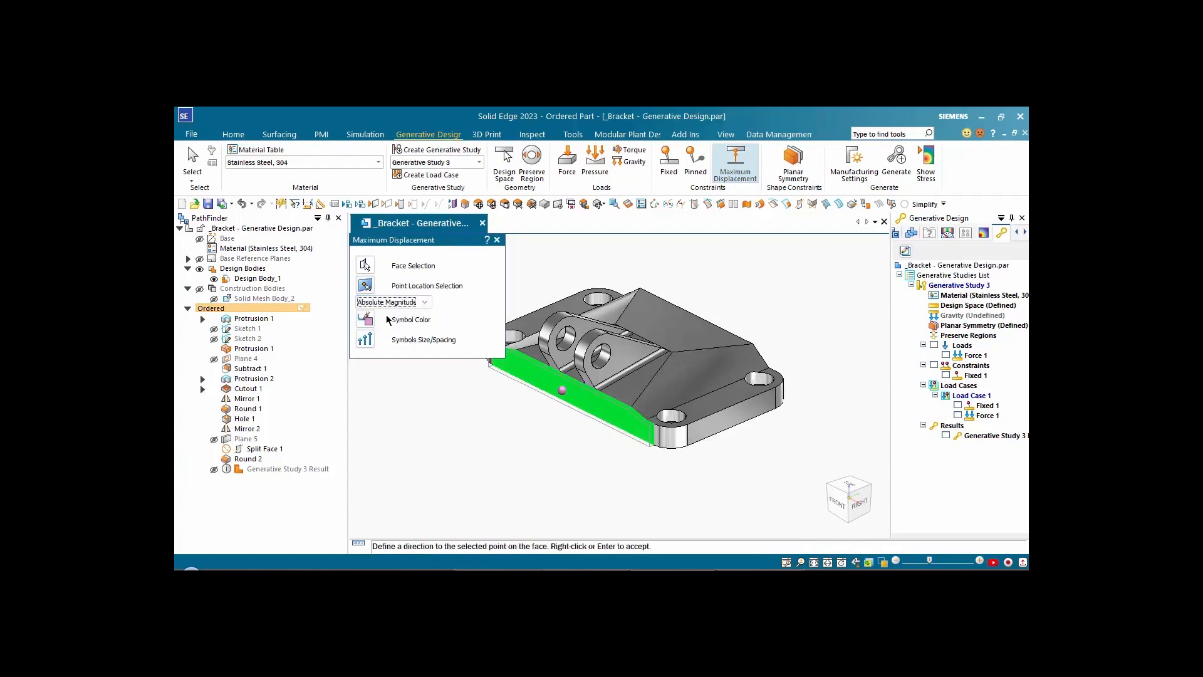
right_click(504, 420)
click(818, 318)
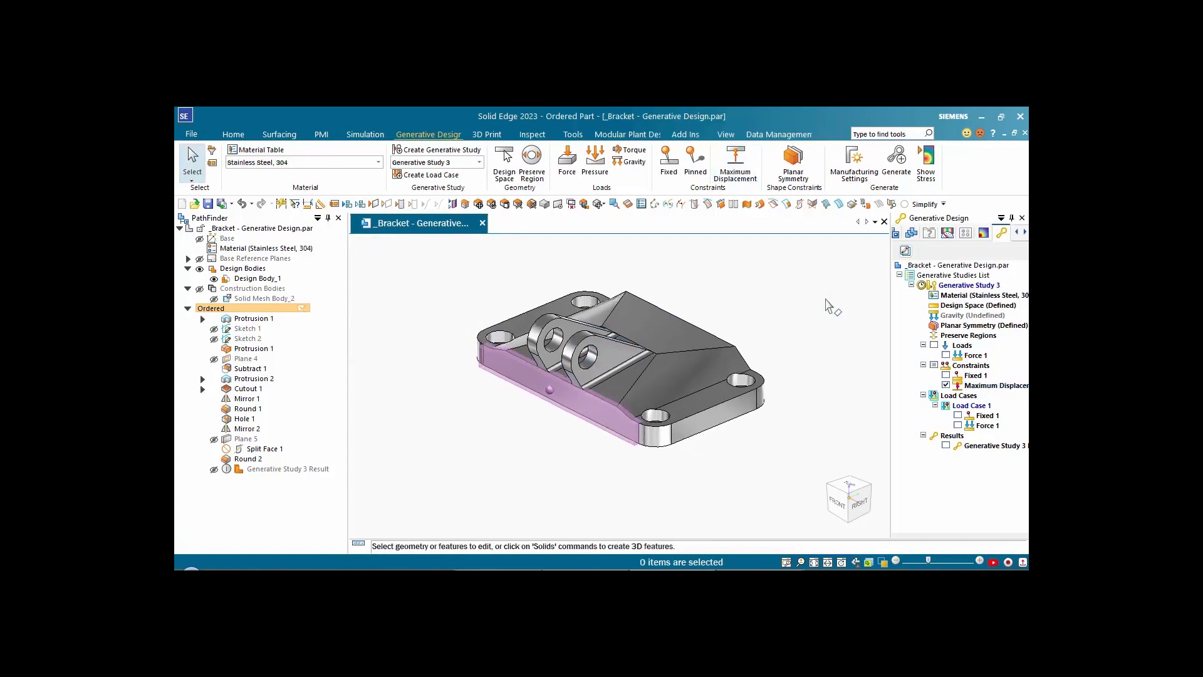
Step: Hide the maximum displacement symbol and regenerate the study with a target mass of 1.280 lbm
click(946, 385)
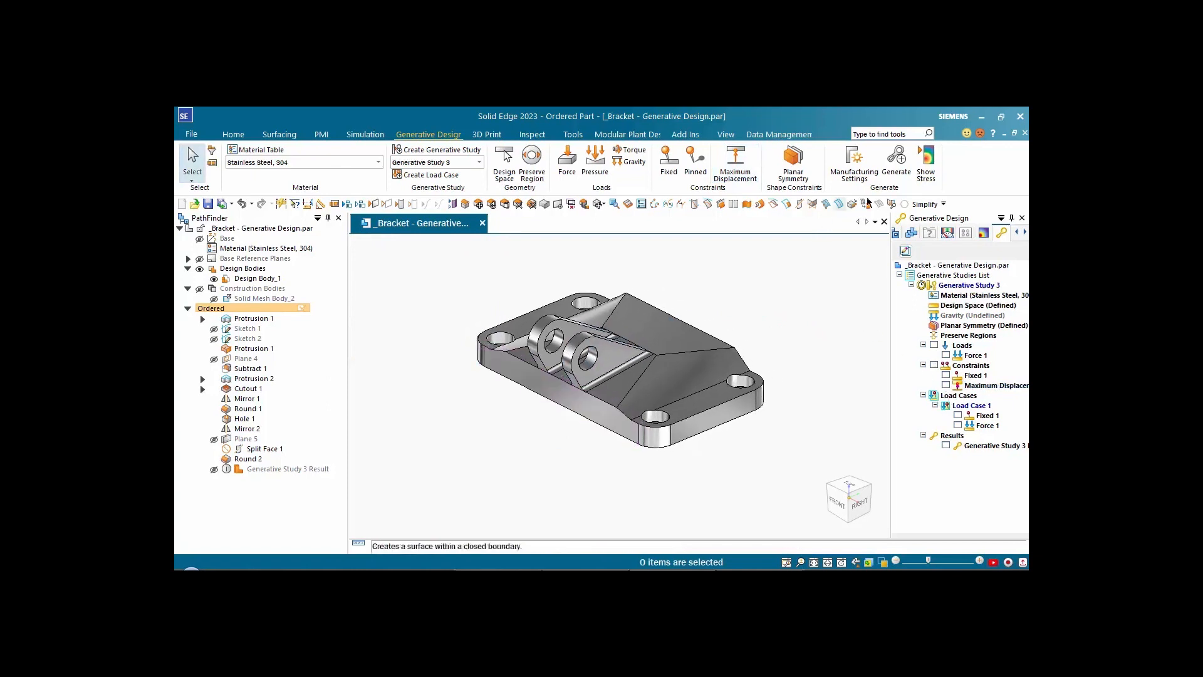
click(897, 160)
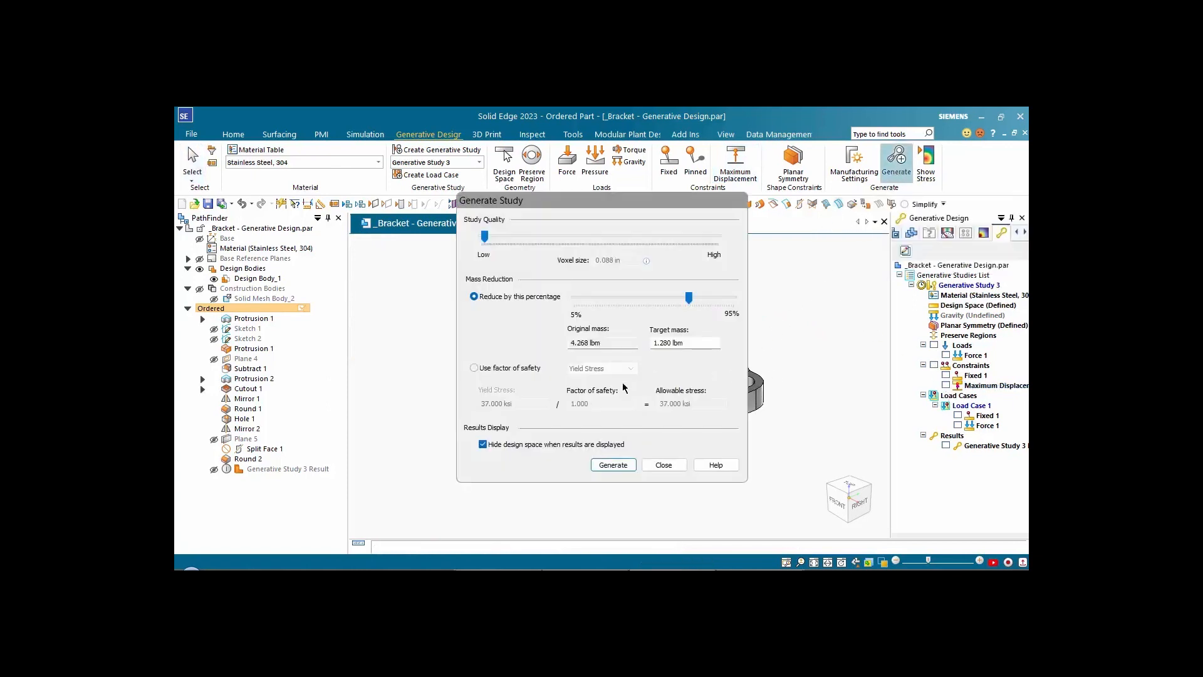
click(614, 466)
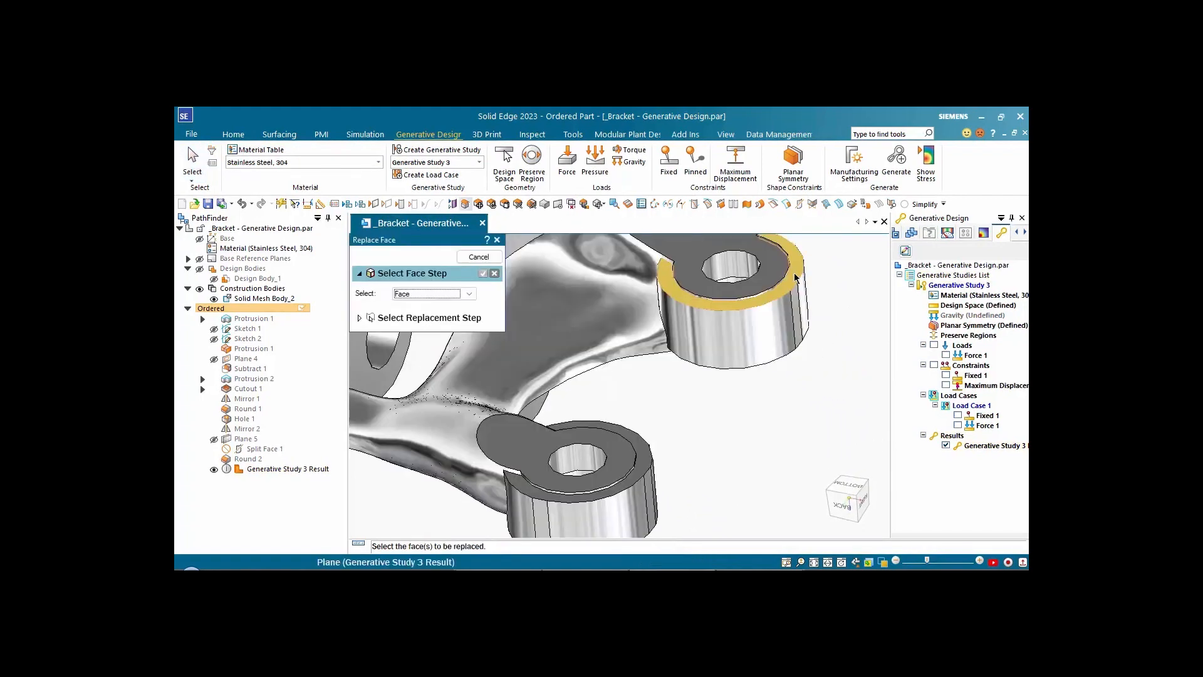
Step: Replace the ring faces around the four mounting holes on the bracket's underside using Replace Face
click(791, 269)
click(650, 462)
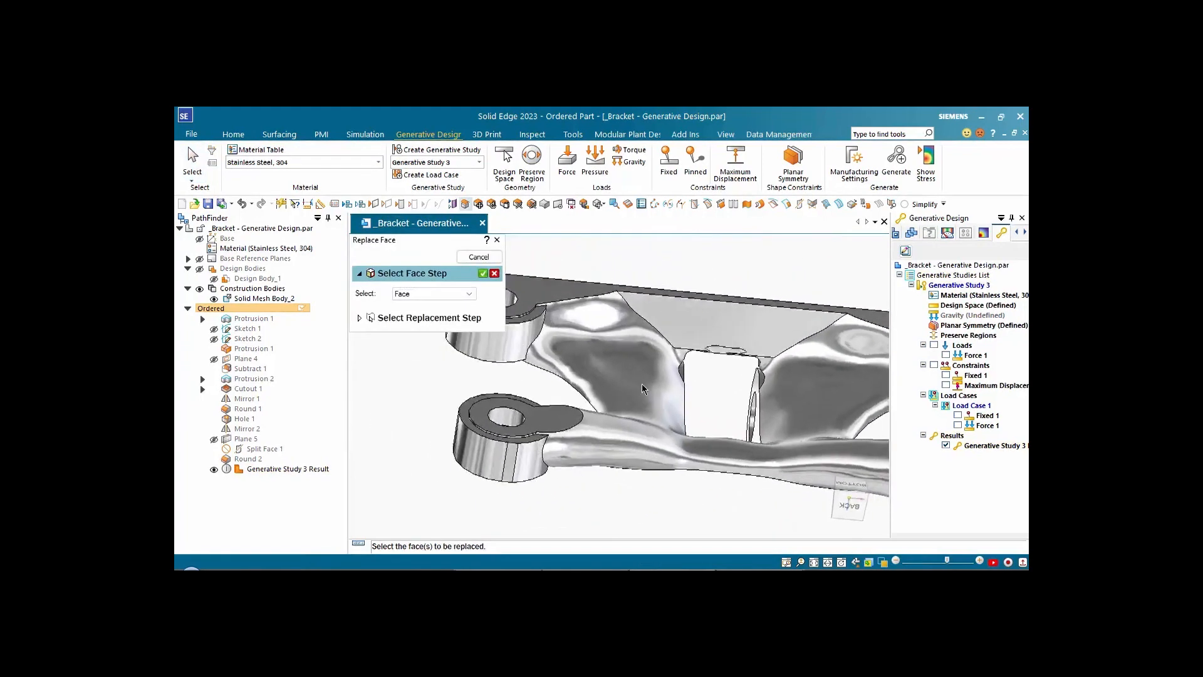
click(579, 354)
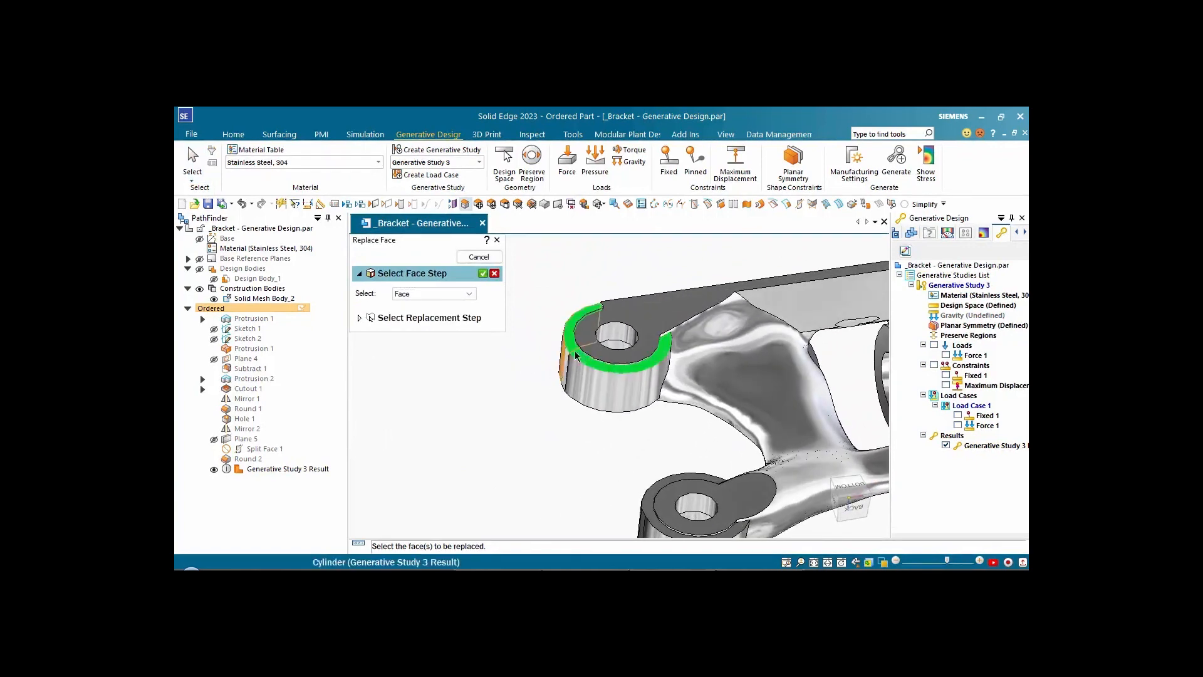
click(658, 490)
right_click(521, 411)
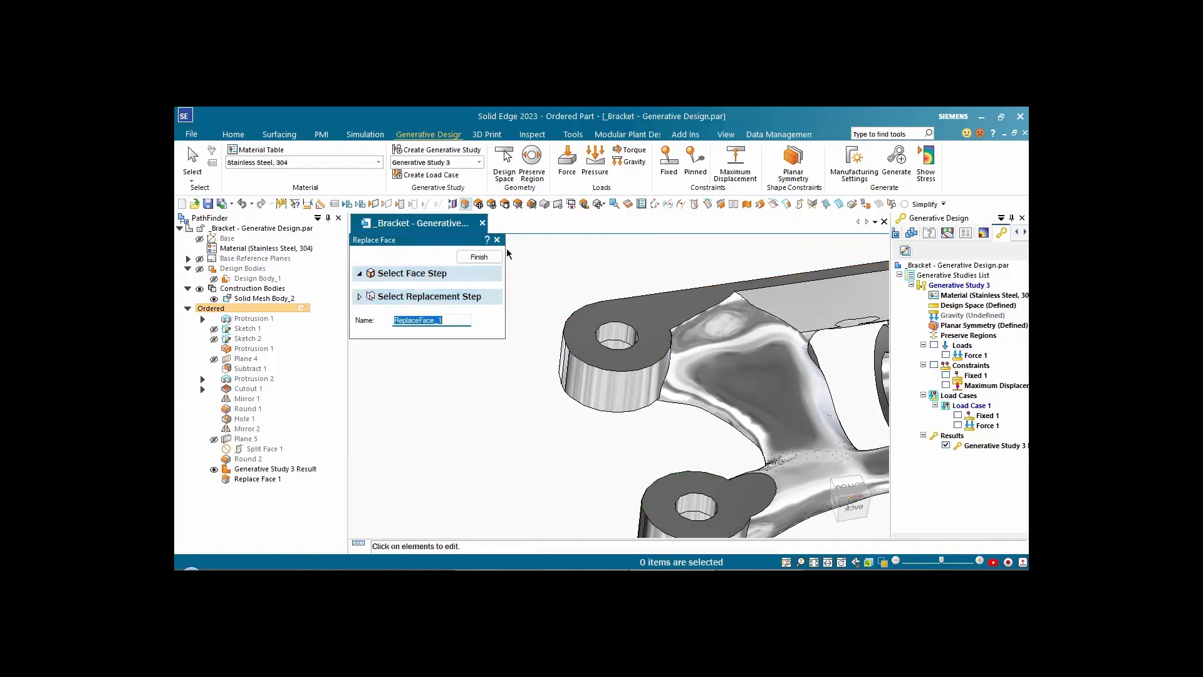
click(481, 257)
Step: Display the stress plot of the generated bracket, examine its distribution, and close the plot
key(ctrl+b)
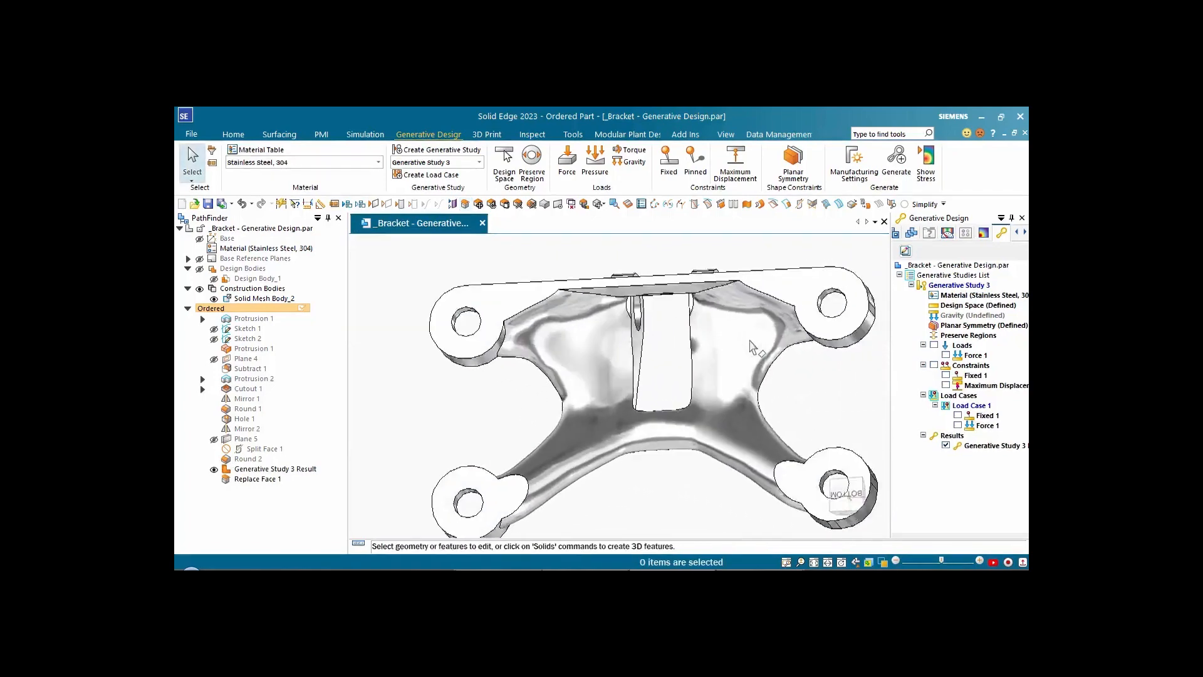
key(ctrl+i)
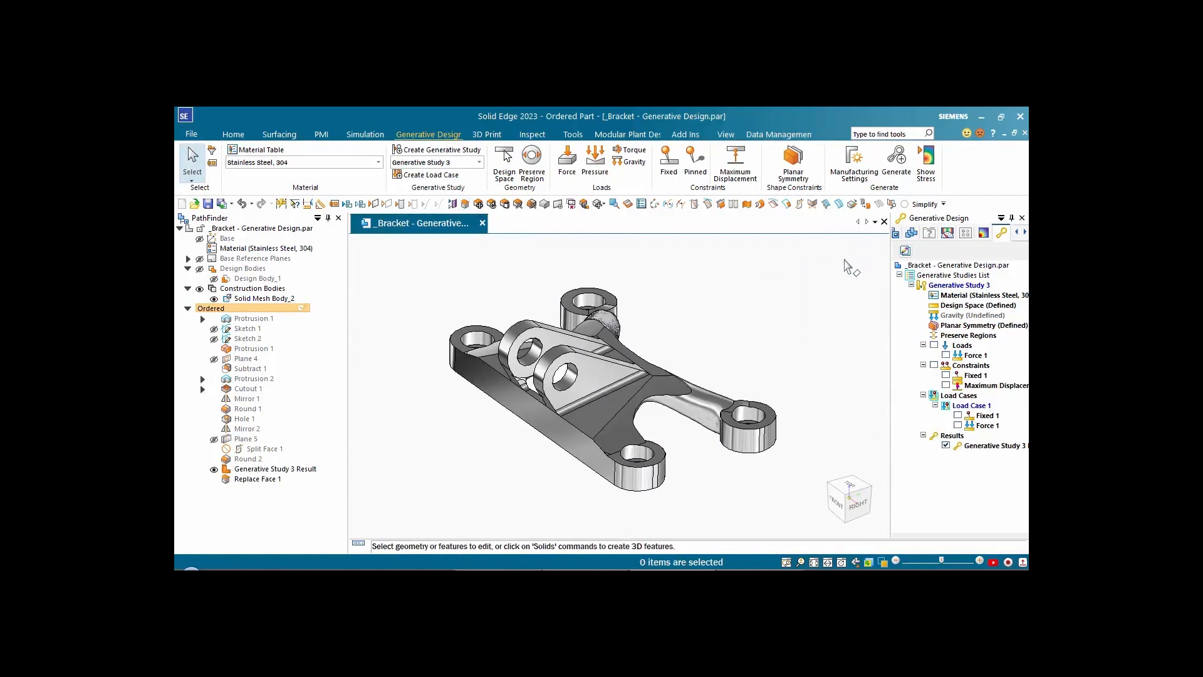
click(928, 168)
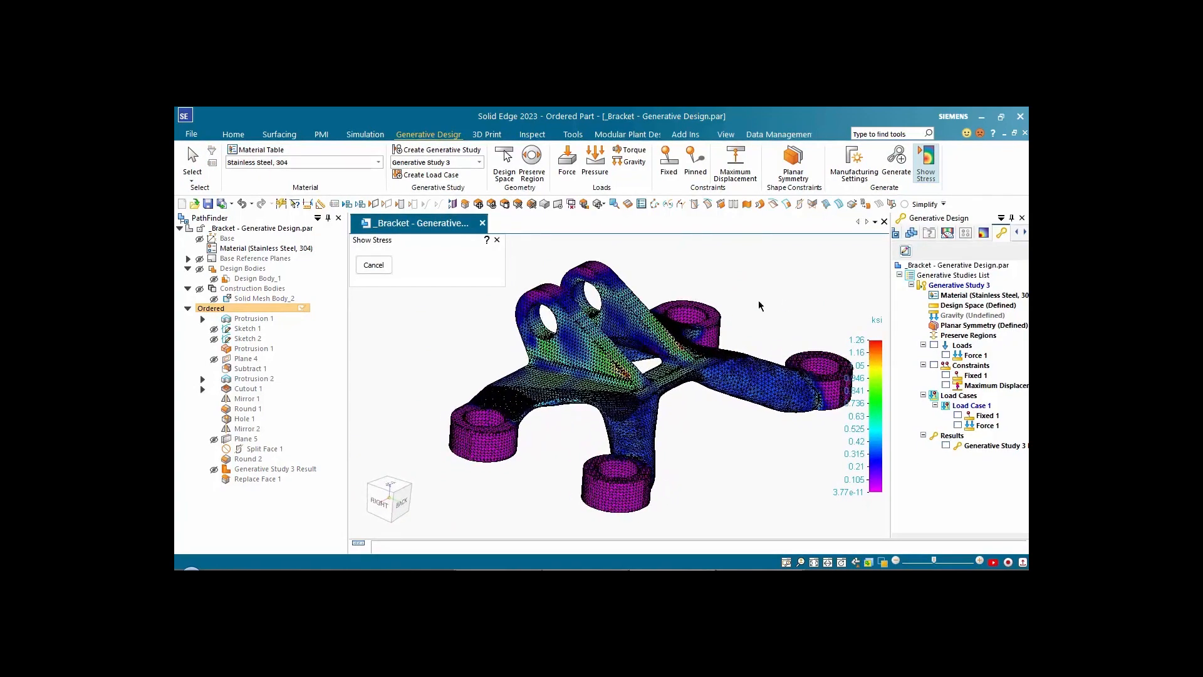
key(Escape)
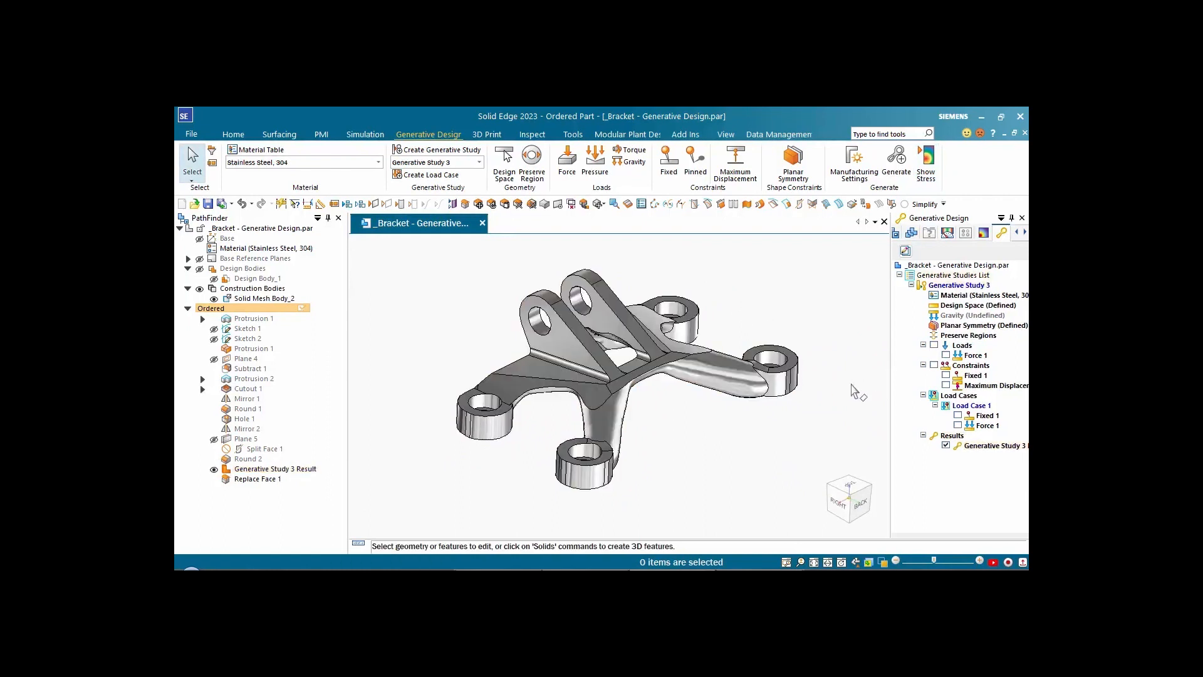
Step: Detach the Generative Study 3 result from its study
right_click(974, 449)
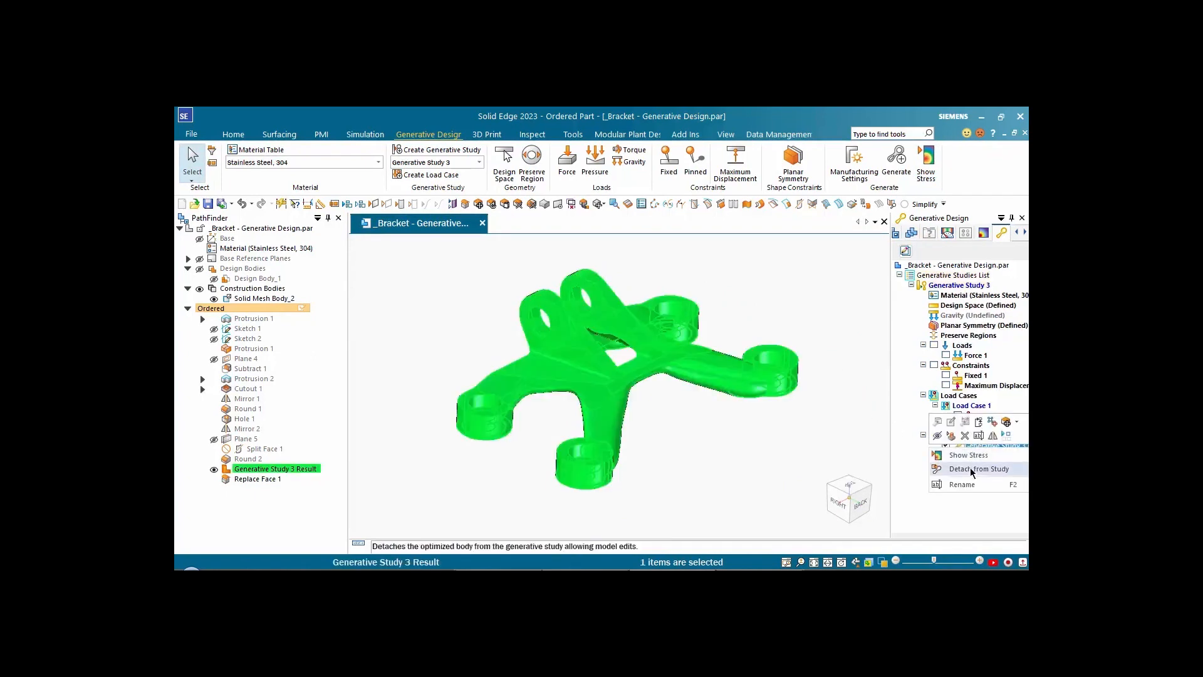
click(971, 473)
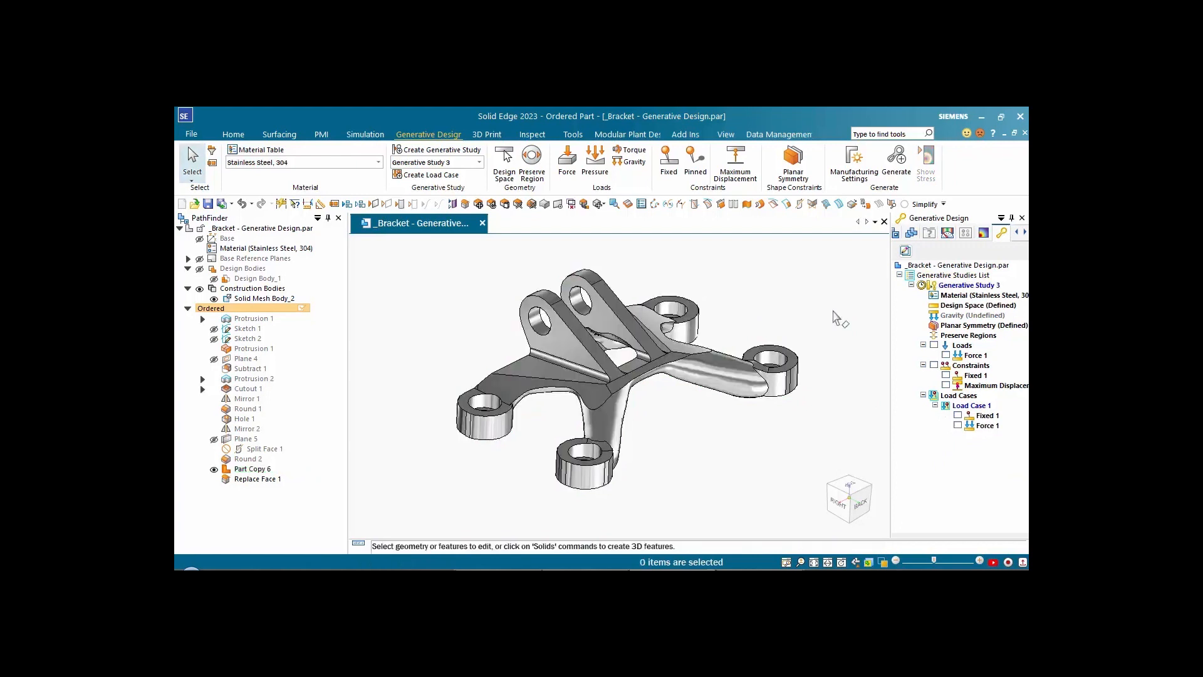
Step: Toggle the Solid Mesh Body_2 construction body to a design body and activate it for simulation
click(982, 235)
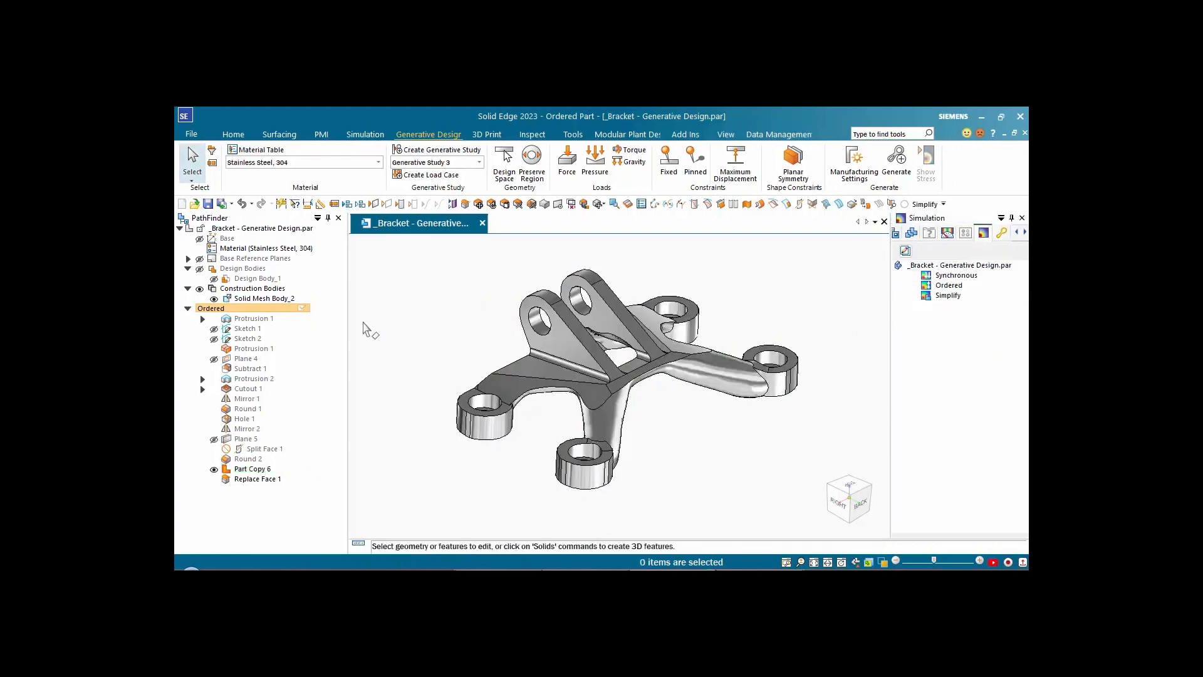
click(263, 299)
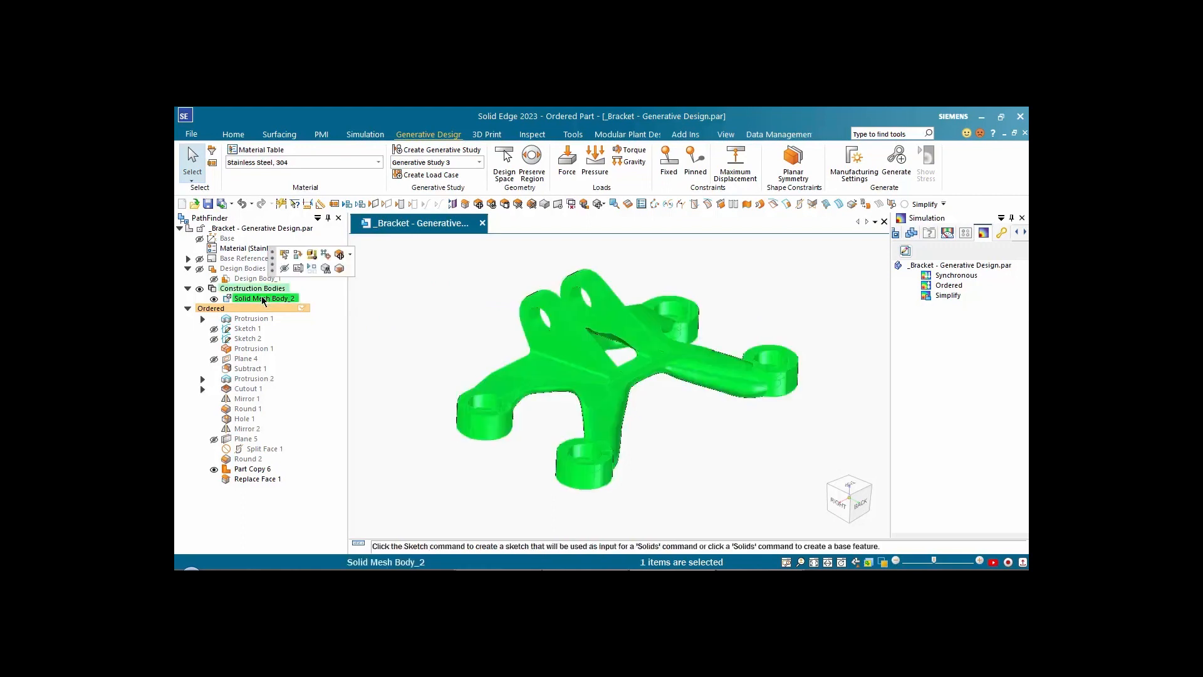
click(298, 255)
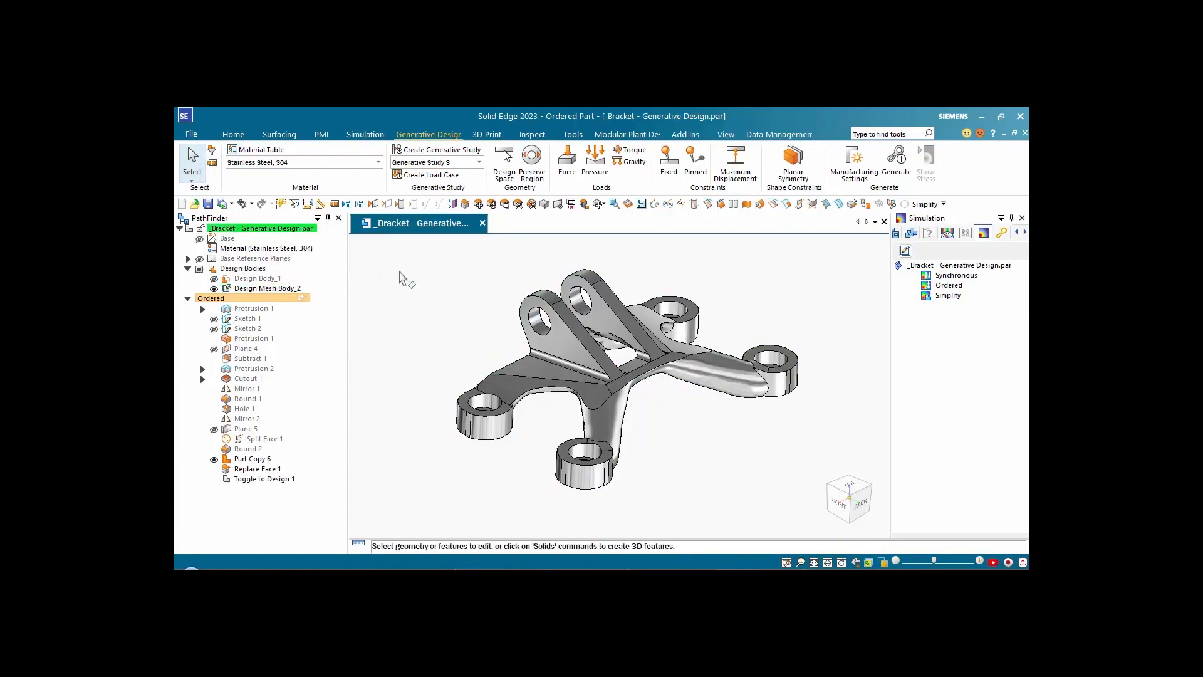
click(268, 290)
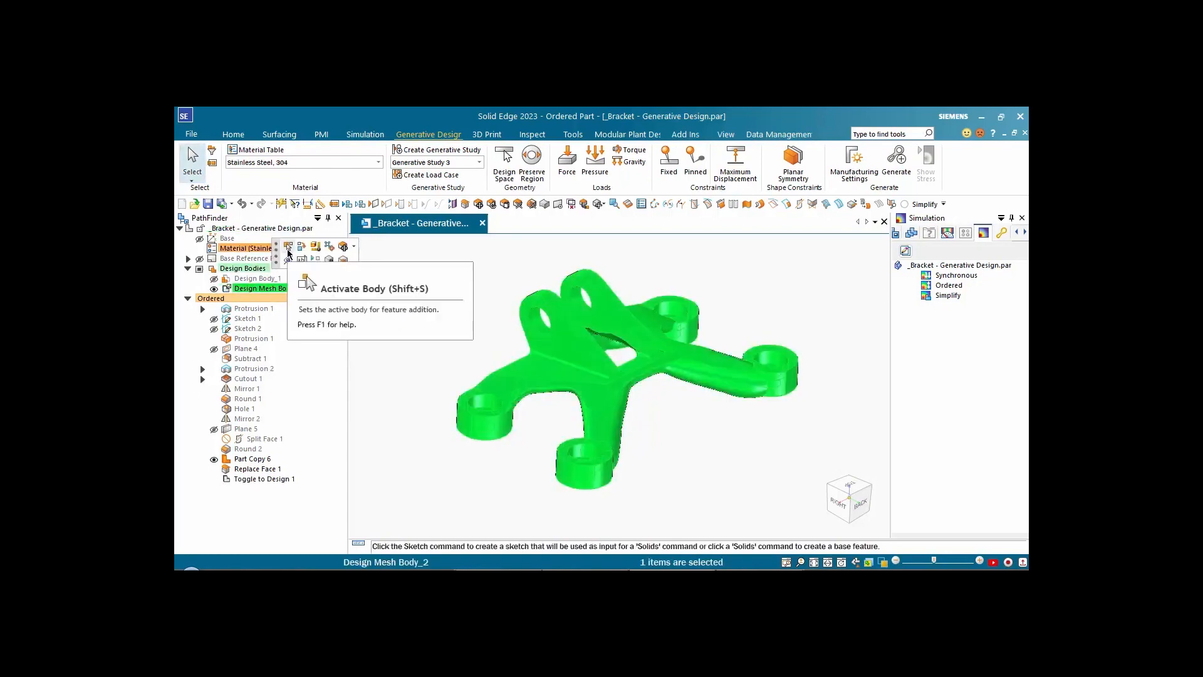
click(288, 249)
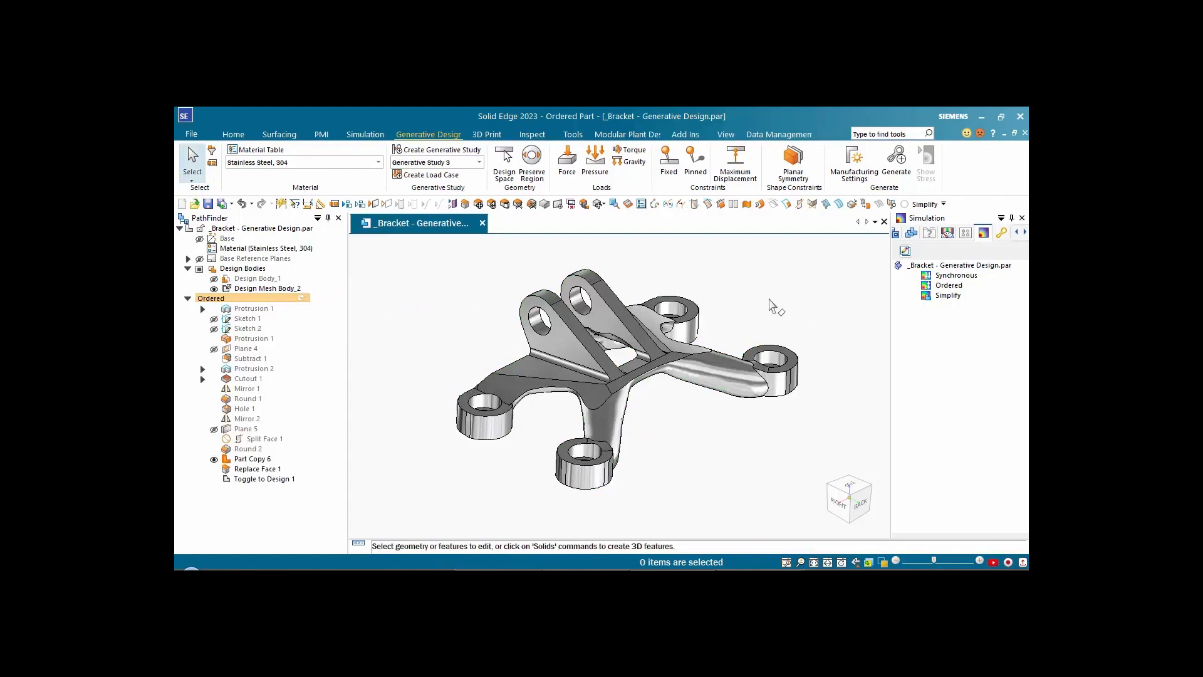
Step: Create a Linear Static study with a Tetrahedral mesh in the Ordered environment, using the generated bracket mesh body as its geometry
right_click(942, 286)
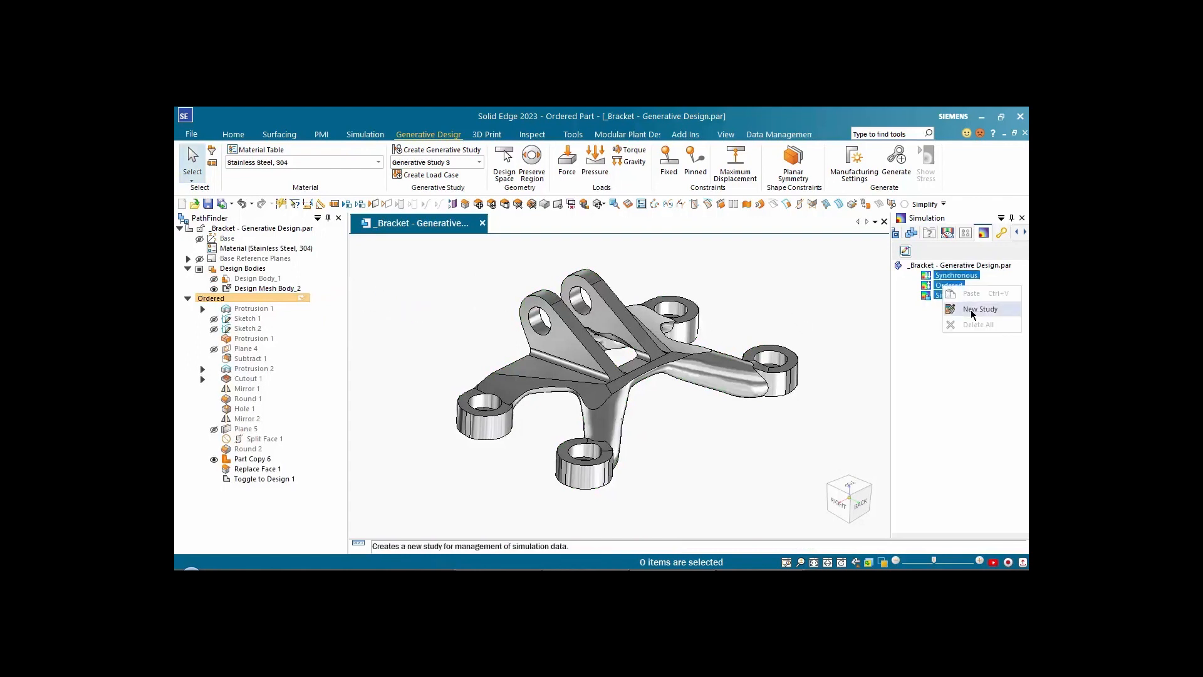
click(973, 310)
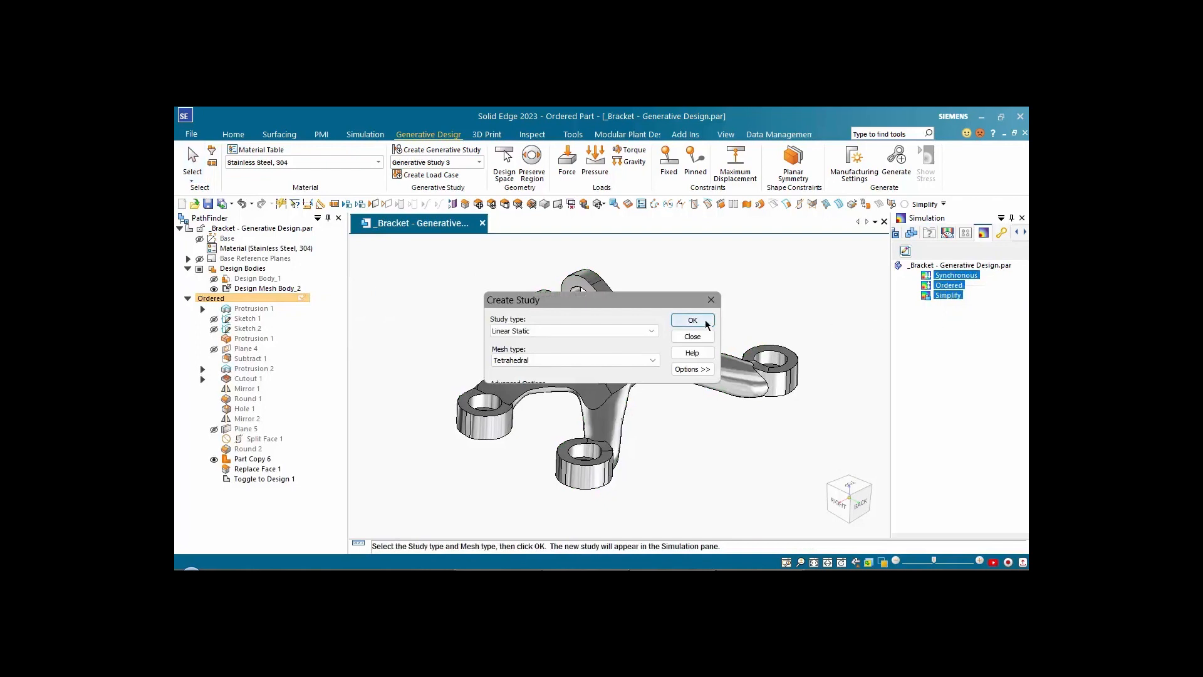
click(705, 323)
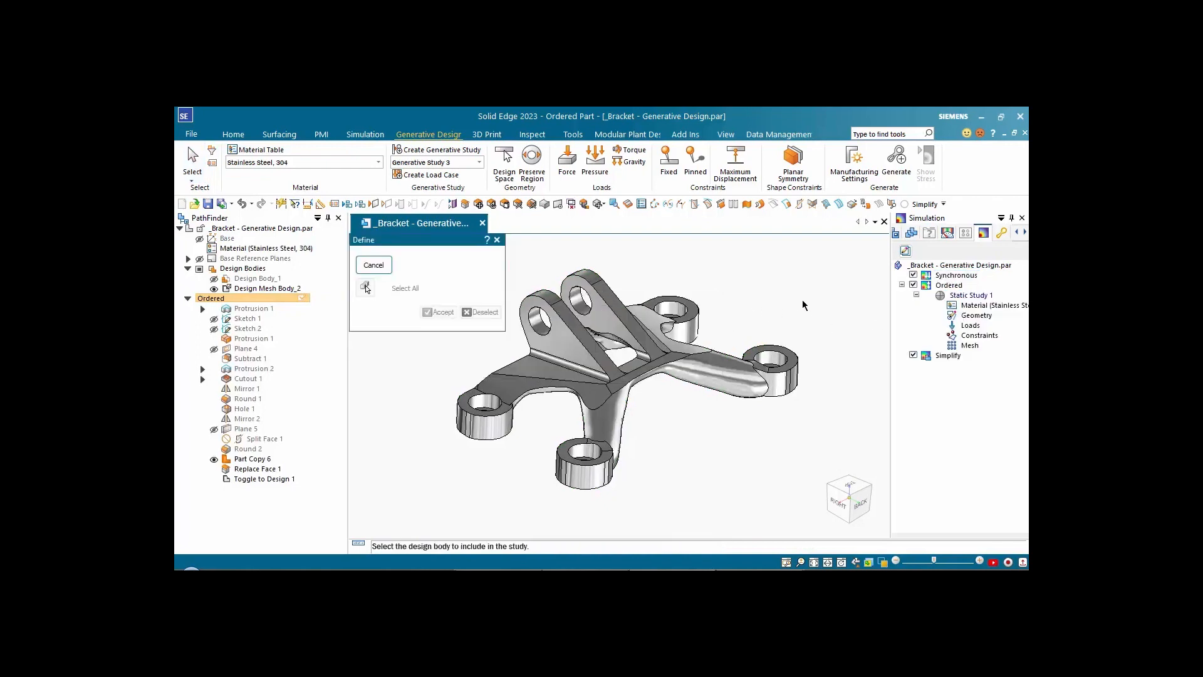
click(1001, 233)
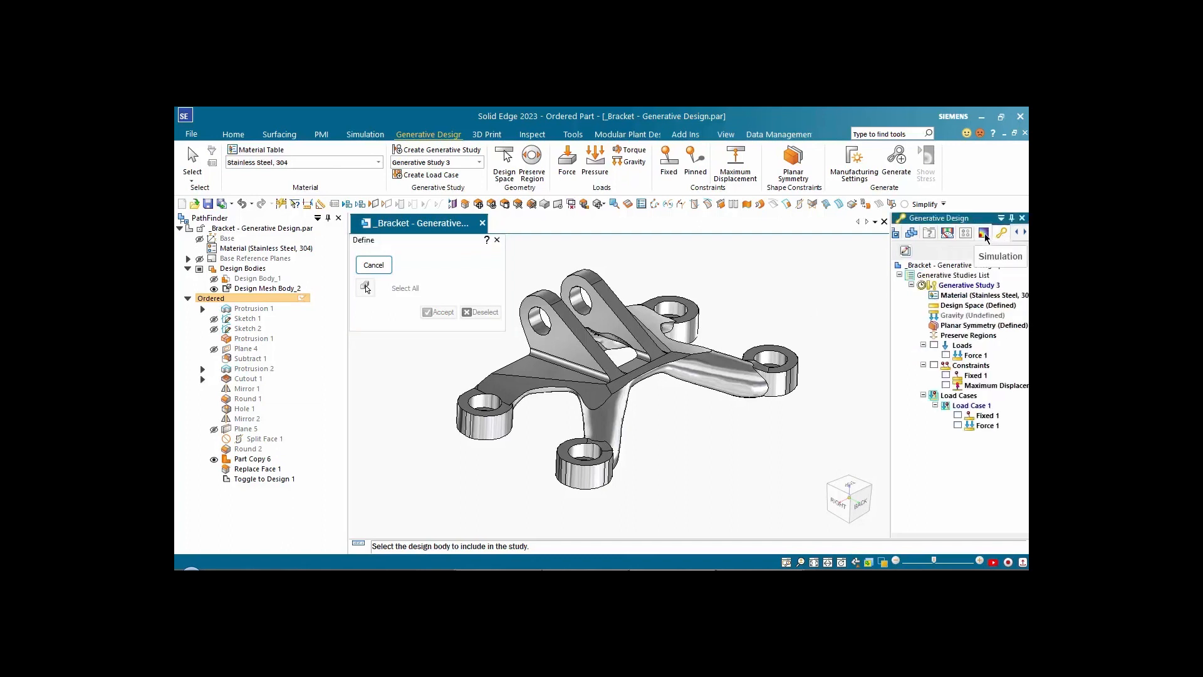
click(984, 234)
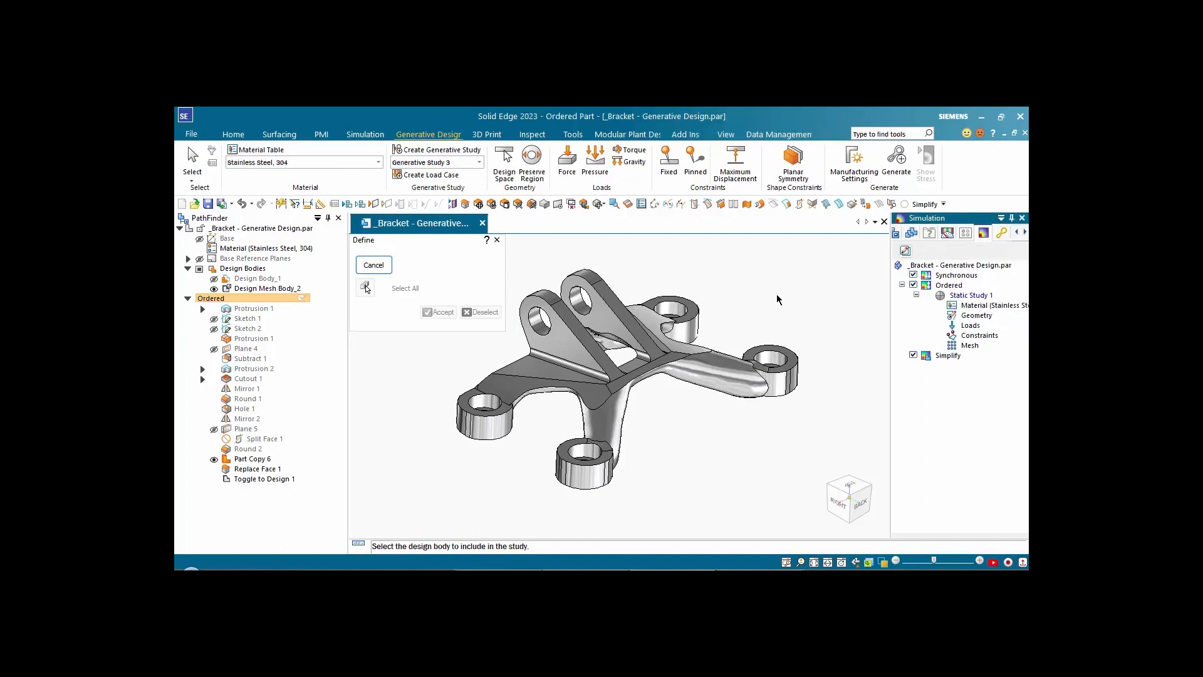
scroll(776, 299, down, 2)
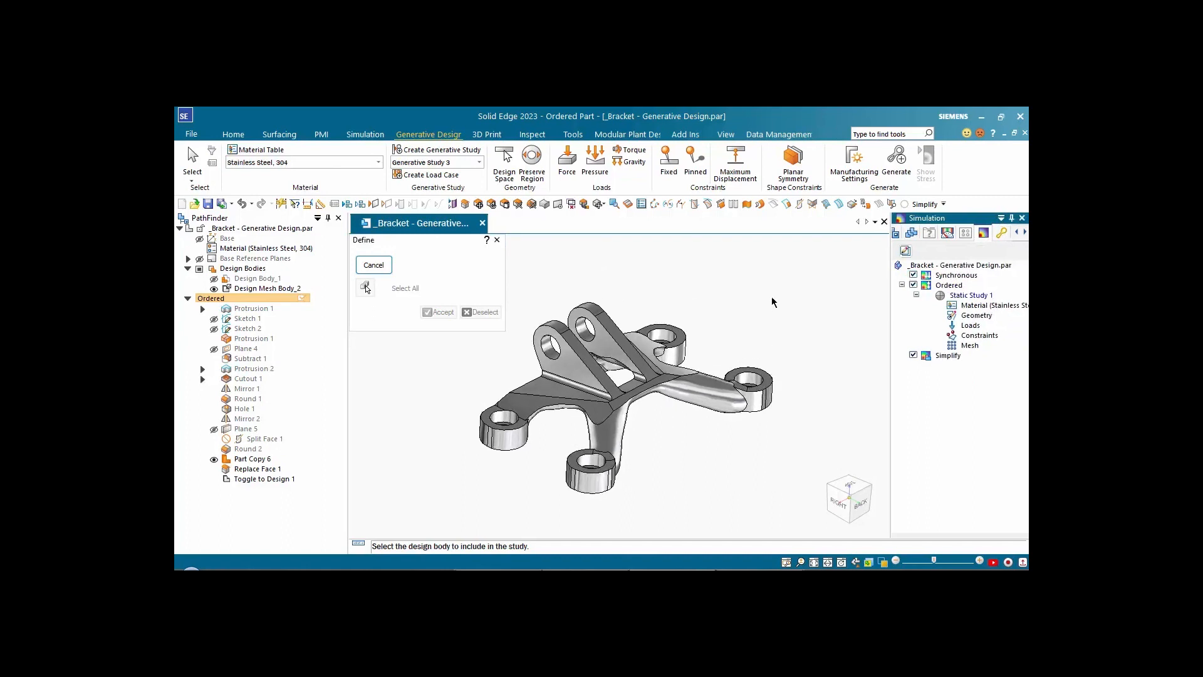
click(694, 350)
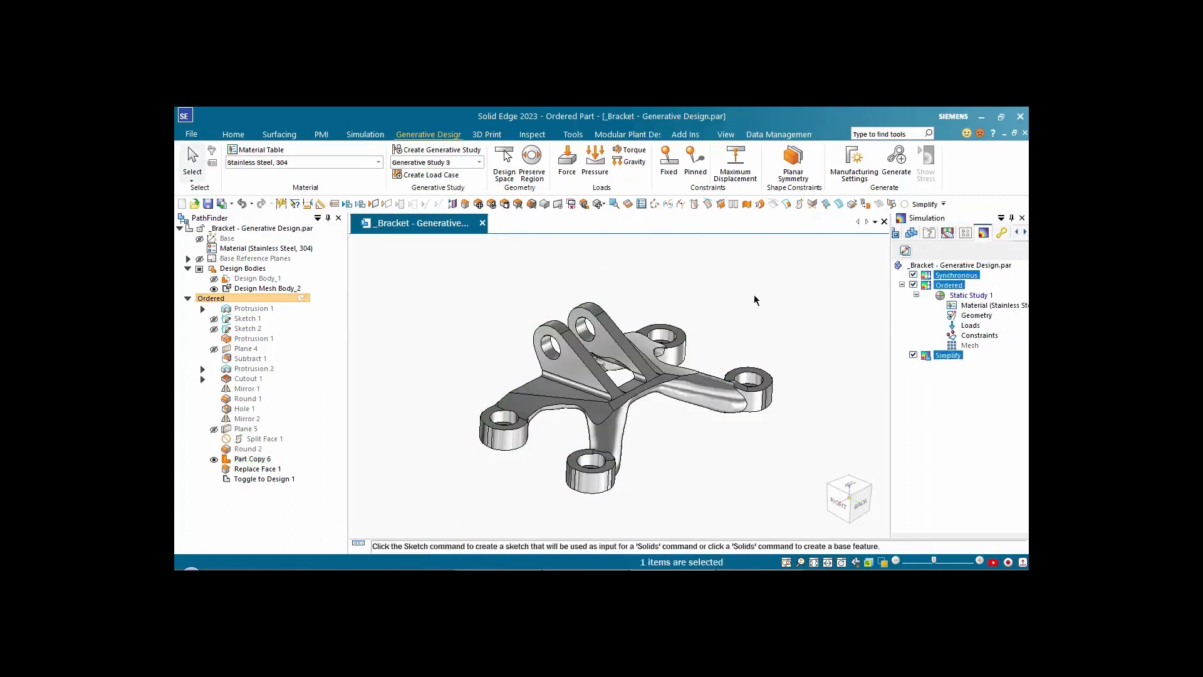
click(997, 306)
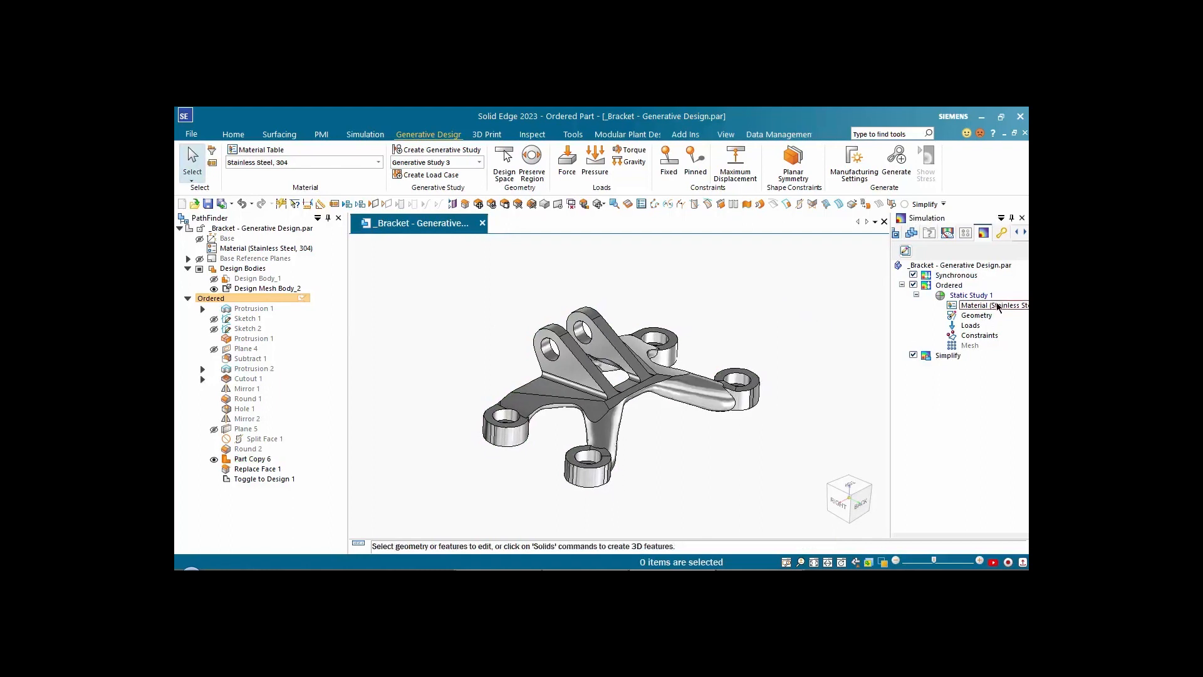
scroll(815, 319, up, 2)
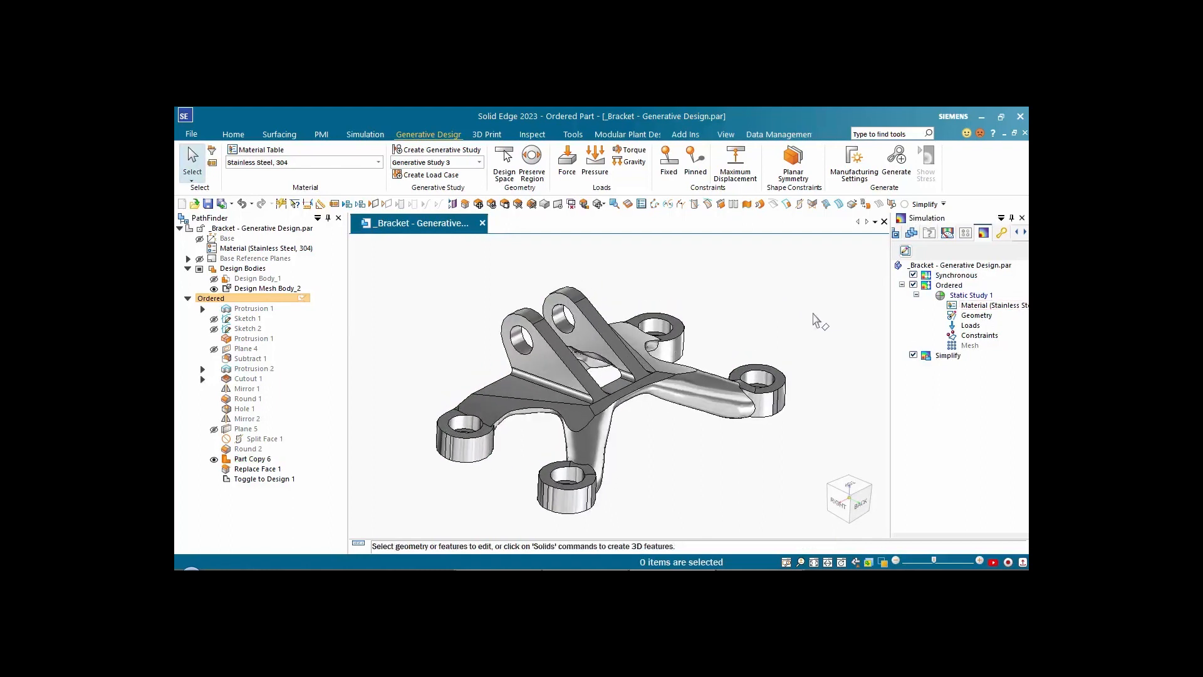
Step: Apply a Fixed constraint to the inner cylindrical faces of the bracket's four mounting holes
click(969, 336)
right_click(968, 338)
mouse_move(967, 379)
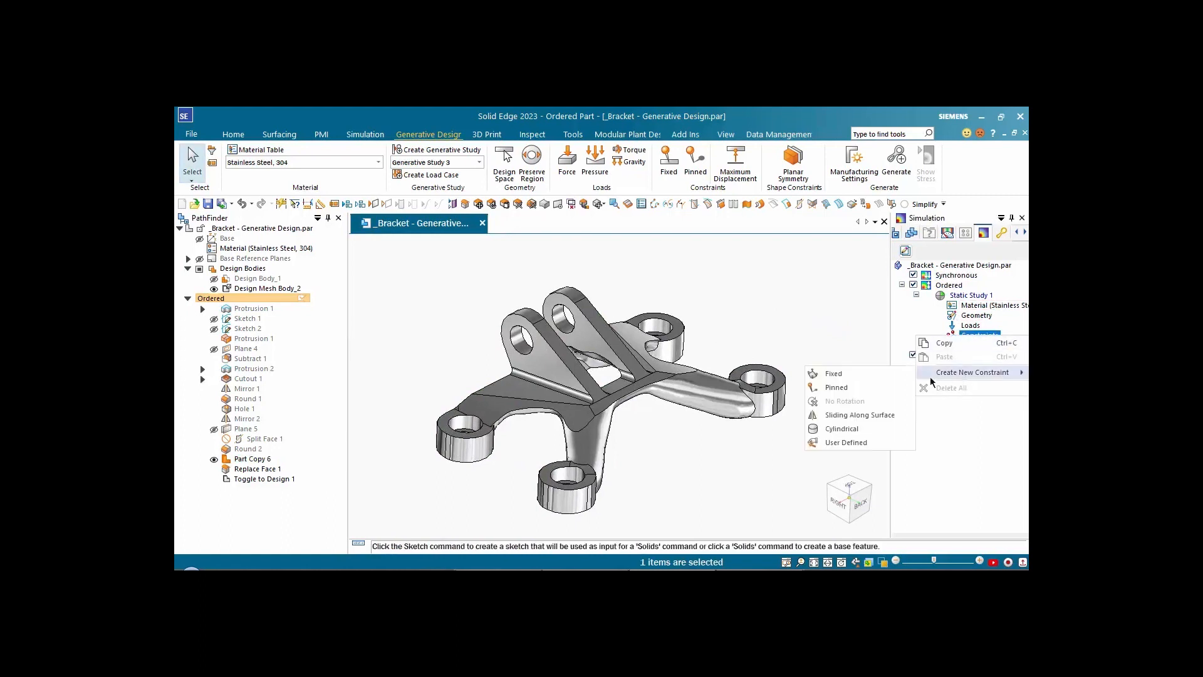
click(833, 374)
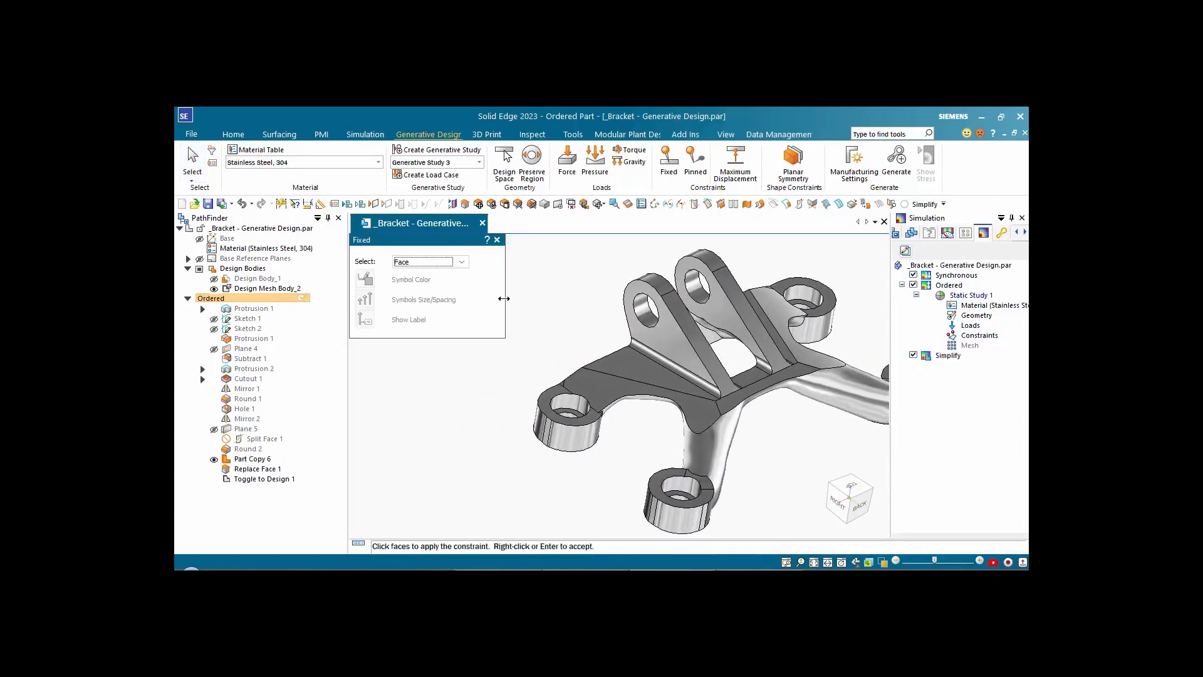
middle_drag(533, 276, 656, 405)
scroll(588, 352, up, 3)
click(617, 338)
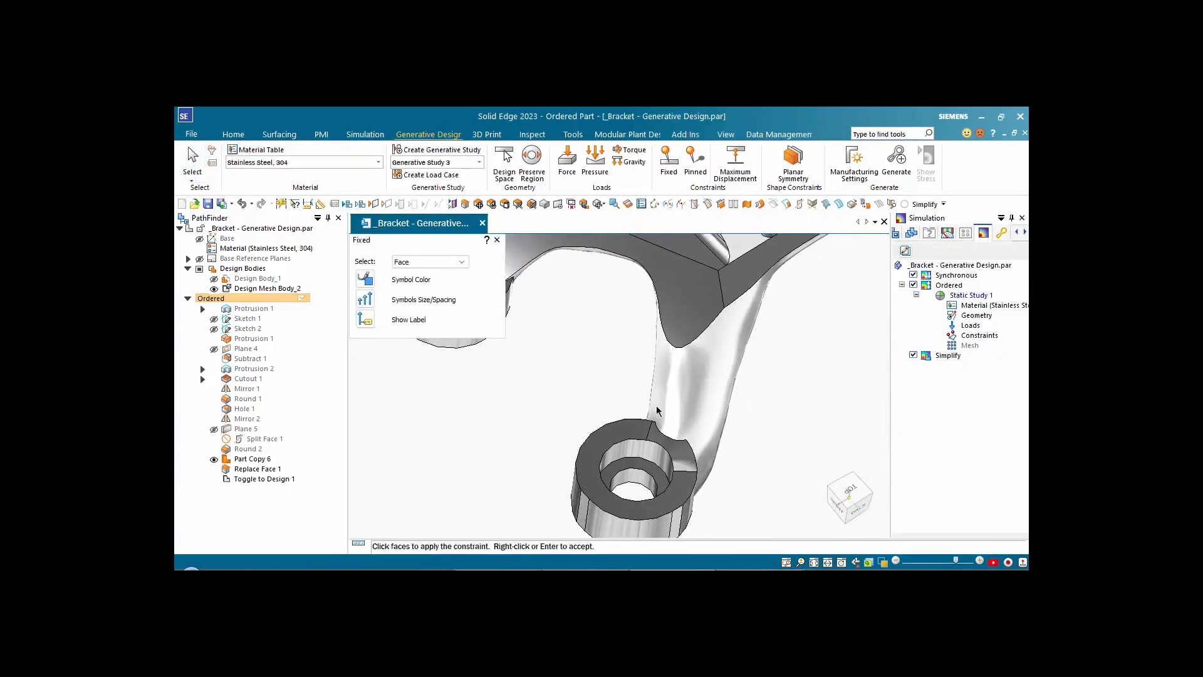
click(640, 475)
middle_drag(640, 475, 803, 443)
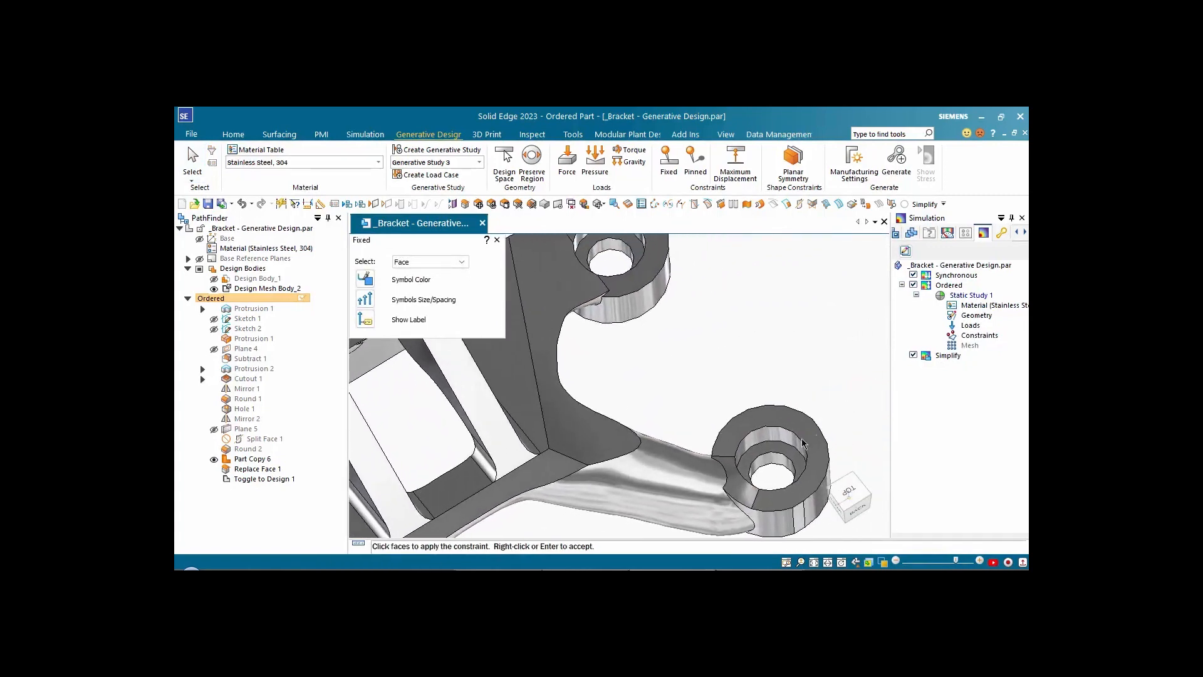
click(777, 467)
click(622, 254)
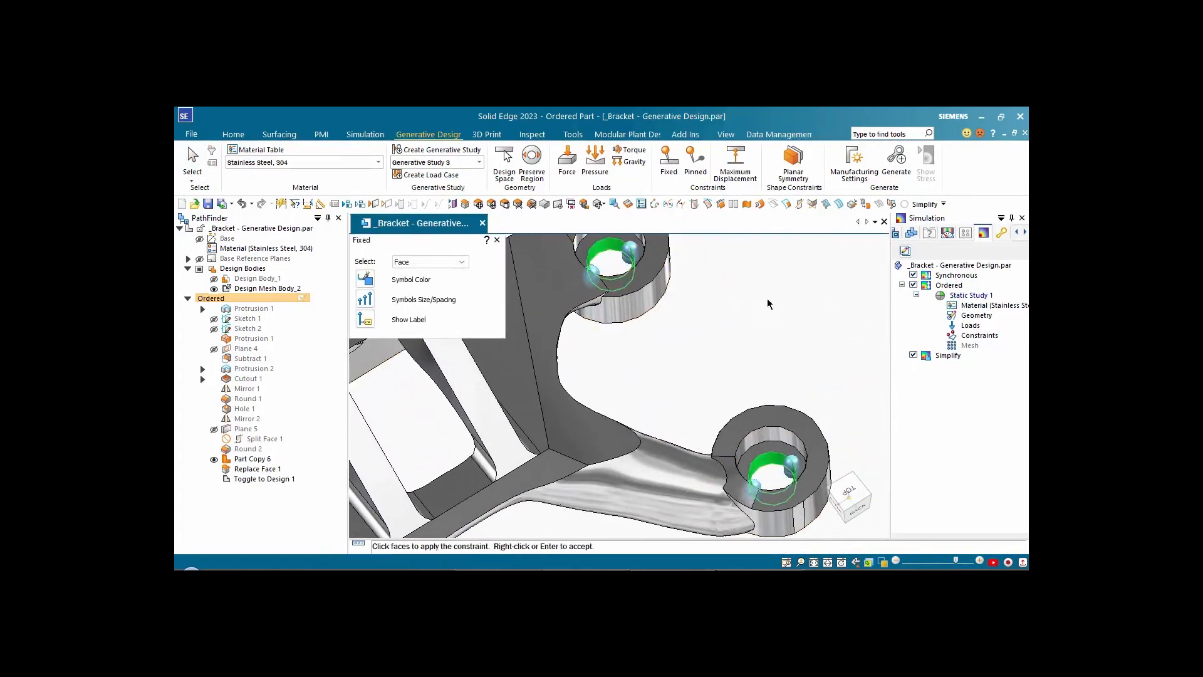
right_click(771, 296)
middle_drag(772, 291, 816, 297)
Step: Apply a 200 lbf total force along a vector to the hole faces of the bracket's two upright lugs
right_click(977, 325)
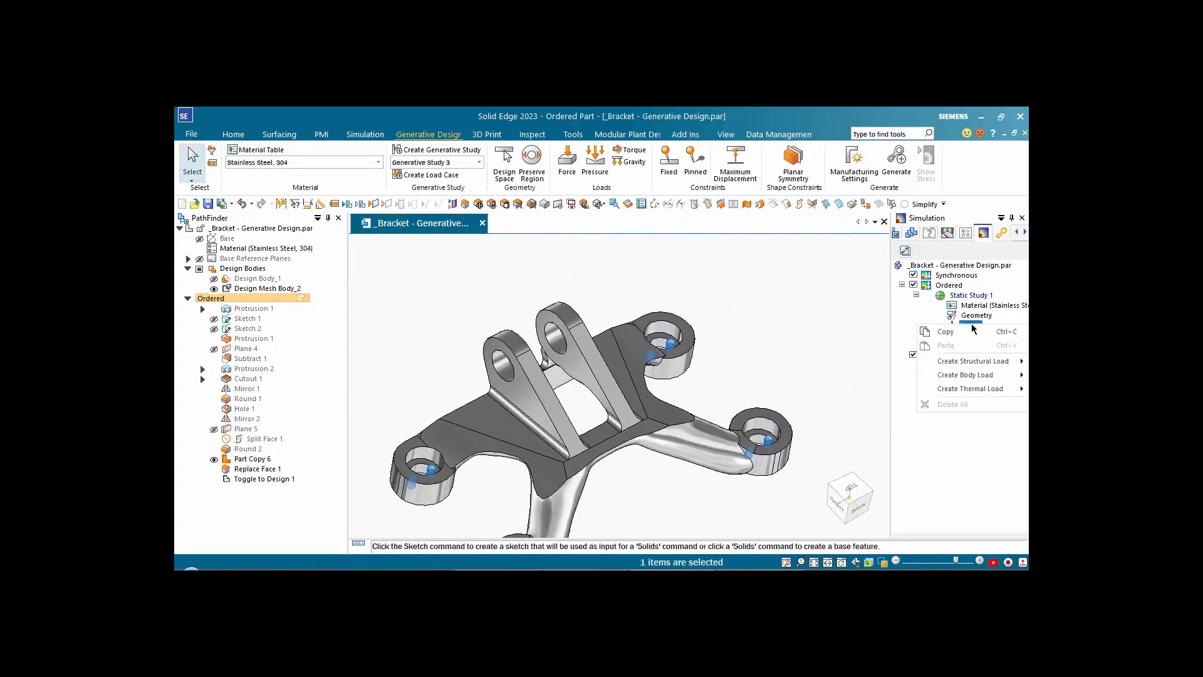
mouse_move(973, 361)
click(840, 362)
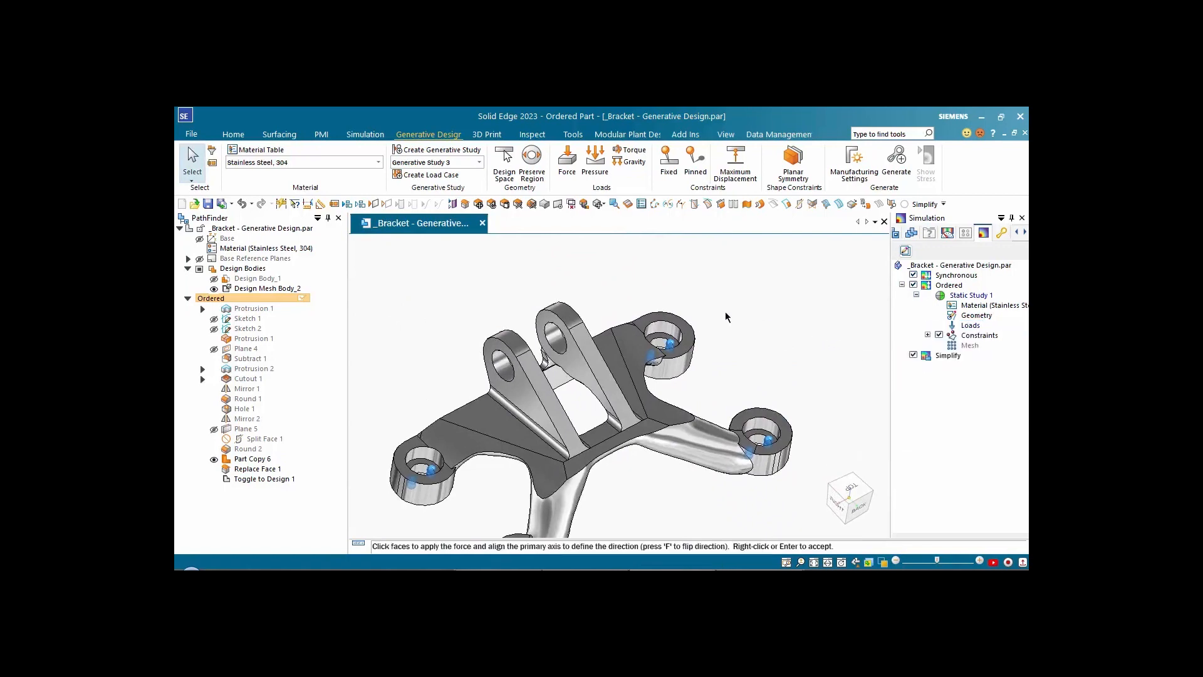
scroll(702, 342, up, 5)
click(703, 341)
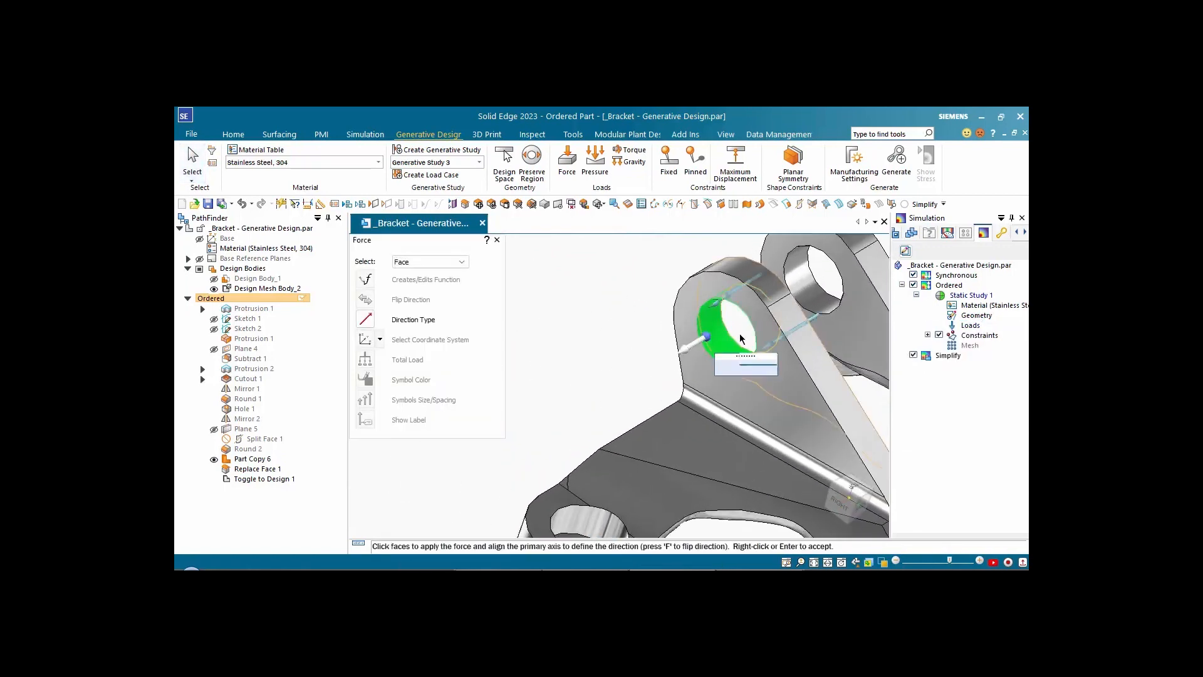
click(800, 285)
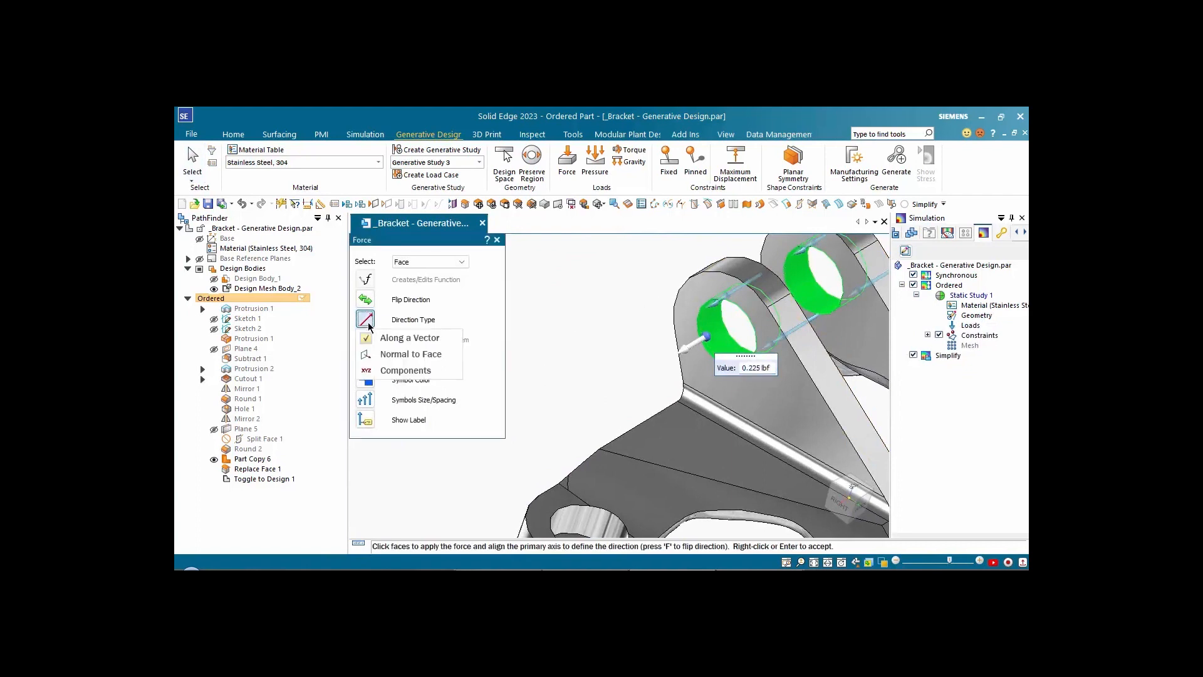
click(708, 339)
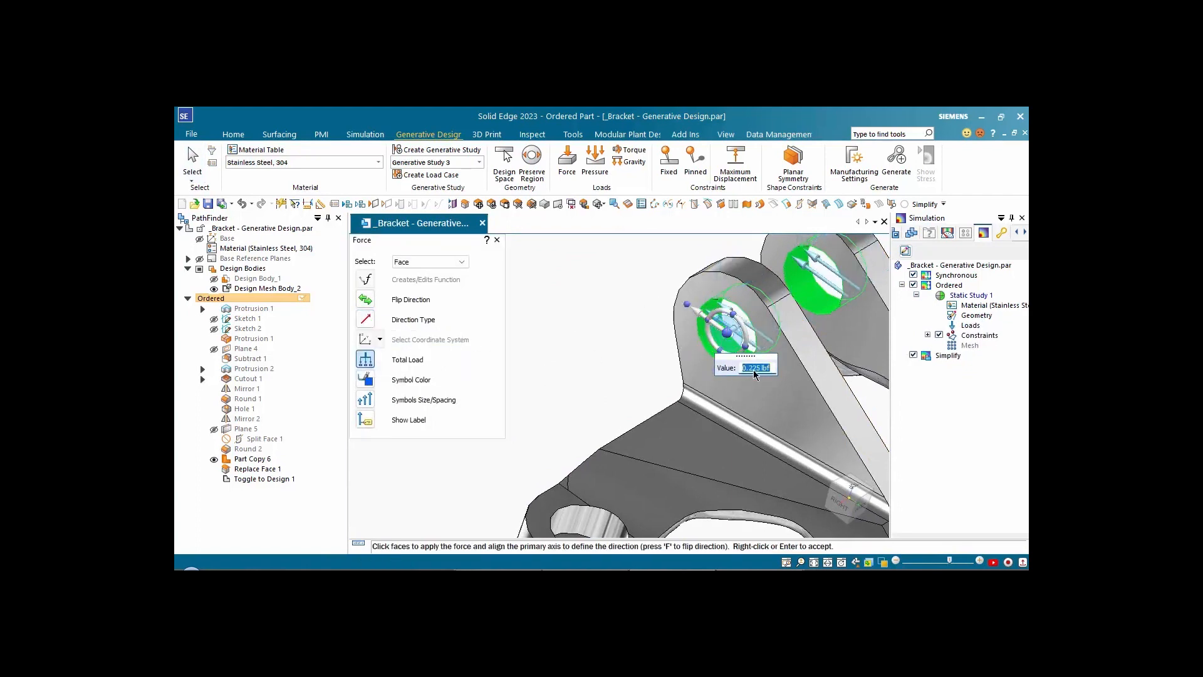
text(200)
key(Return)
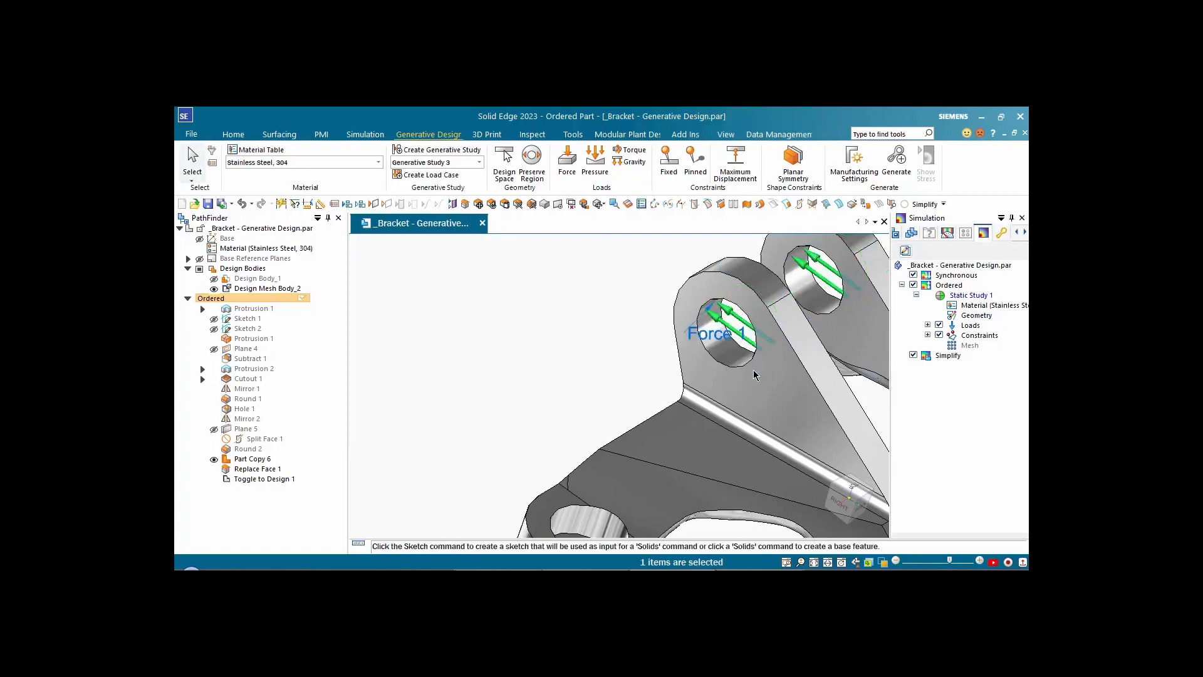
Step: Hide the load and constraint symbols of Static Study 1 and show the bracket in isometric view
click(939, 324)
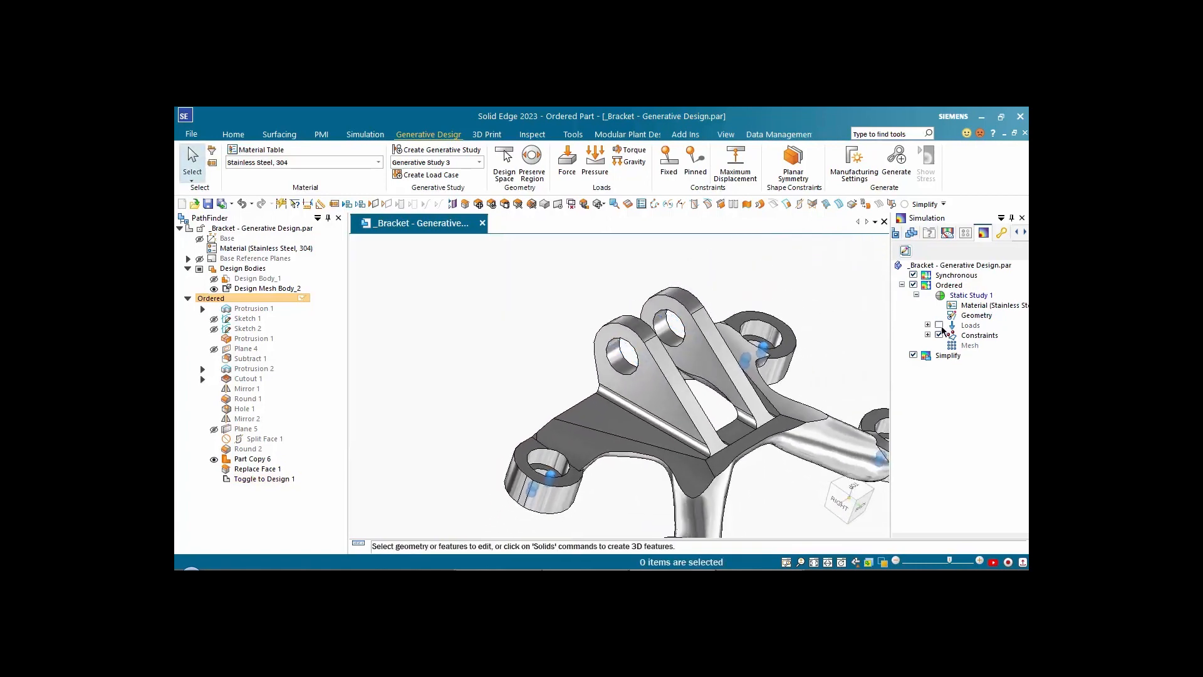
click(938, 335)
key(ctrl+i)
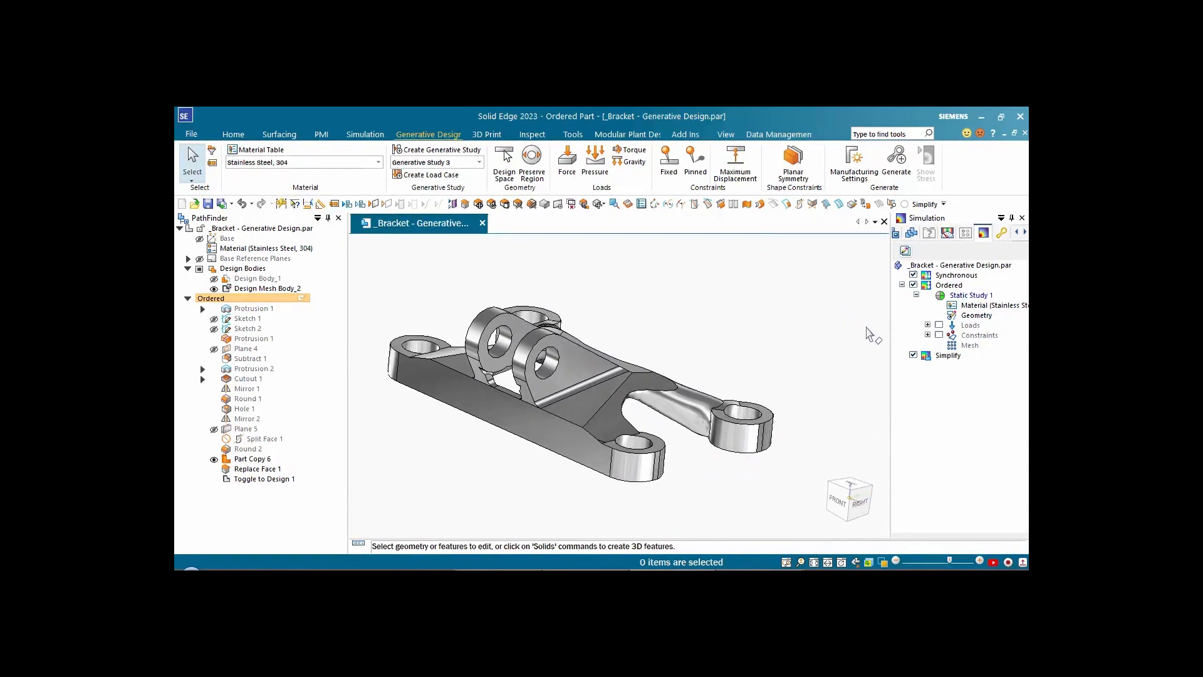
Step: Try to mesh and solve the study with a subjective mesh size of 0.103 in and Body Mesh off
right_click(966, 345)
click(945, 438)
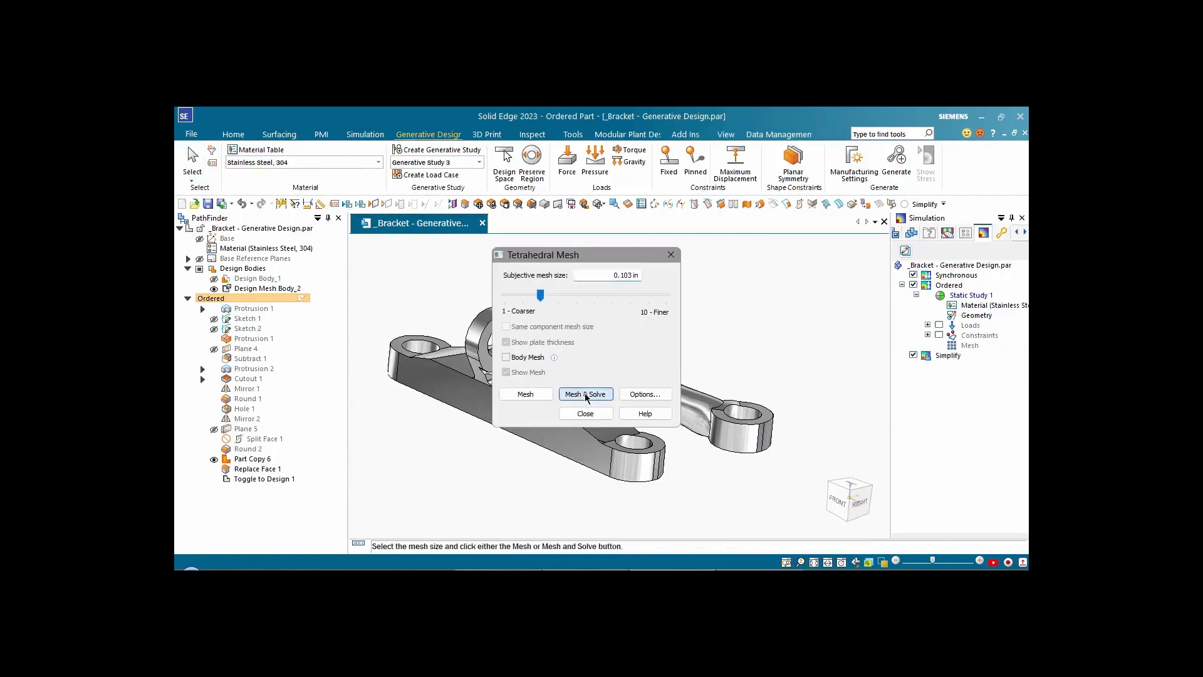
click(585, 394)
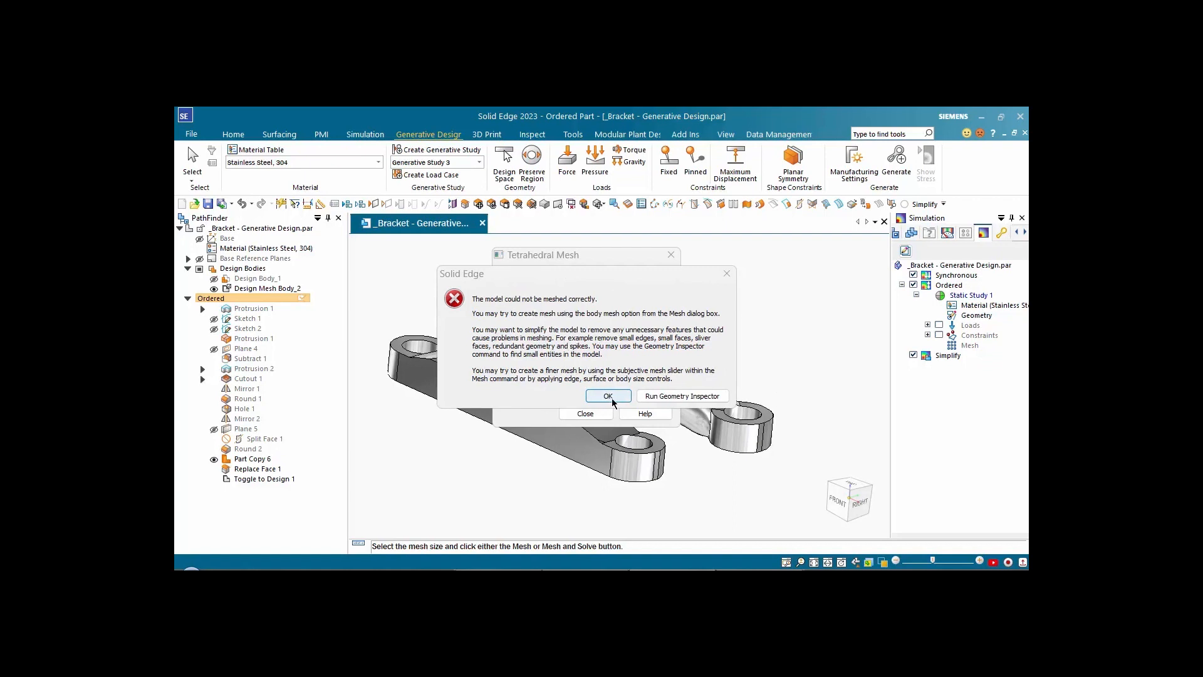
Step: Inspect all active models for faults with the Geometry Inspector and close it
click(683, 401)
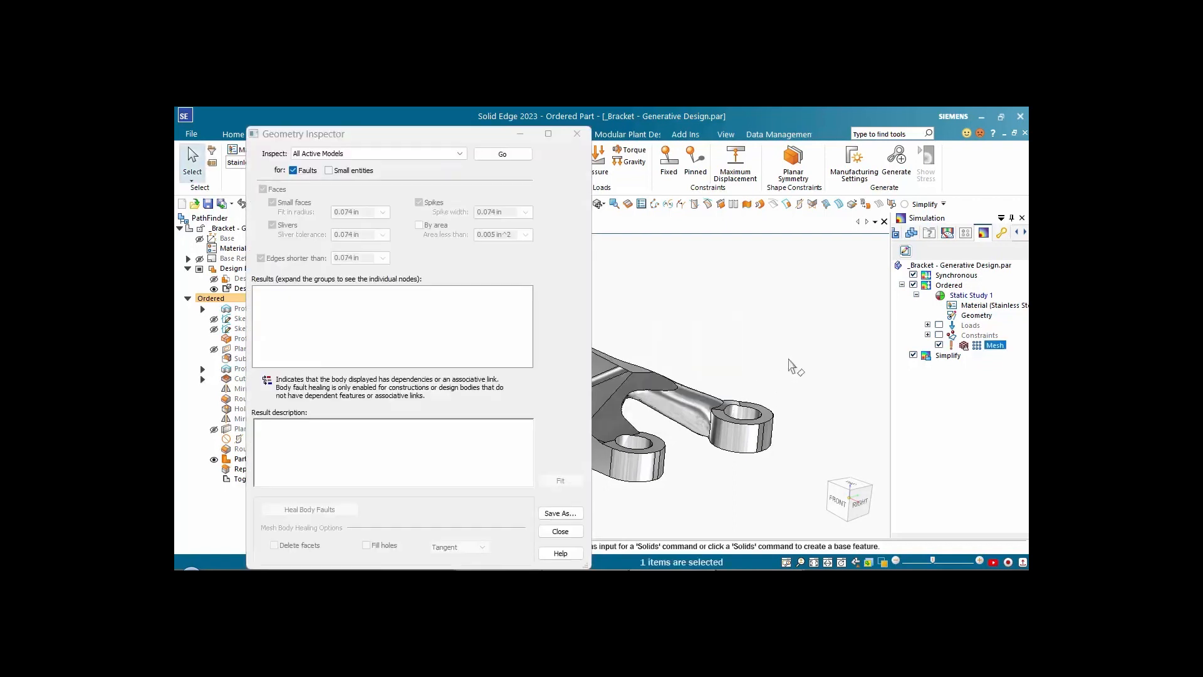
click(510, 154)
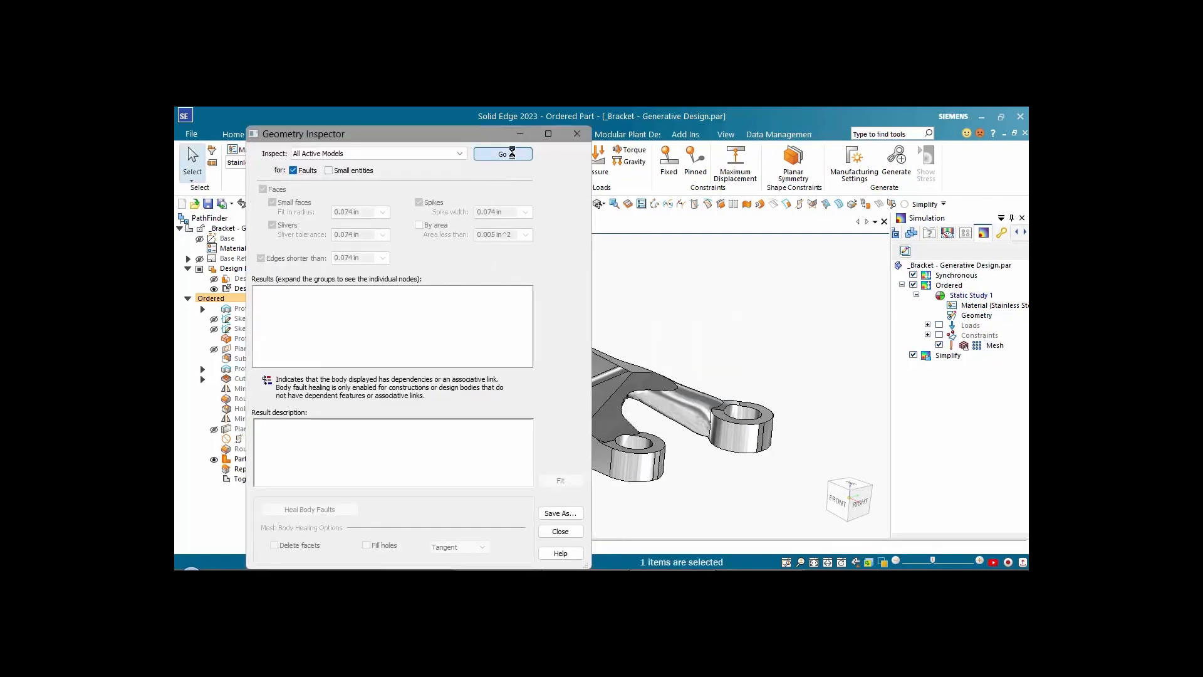
click(560, 530)
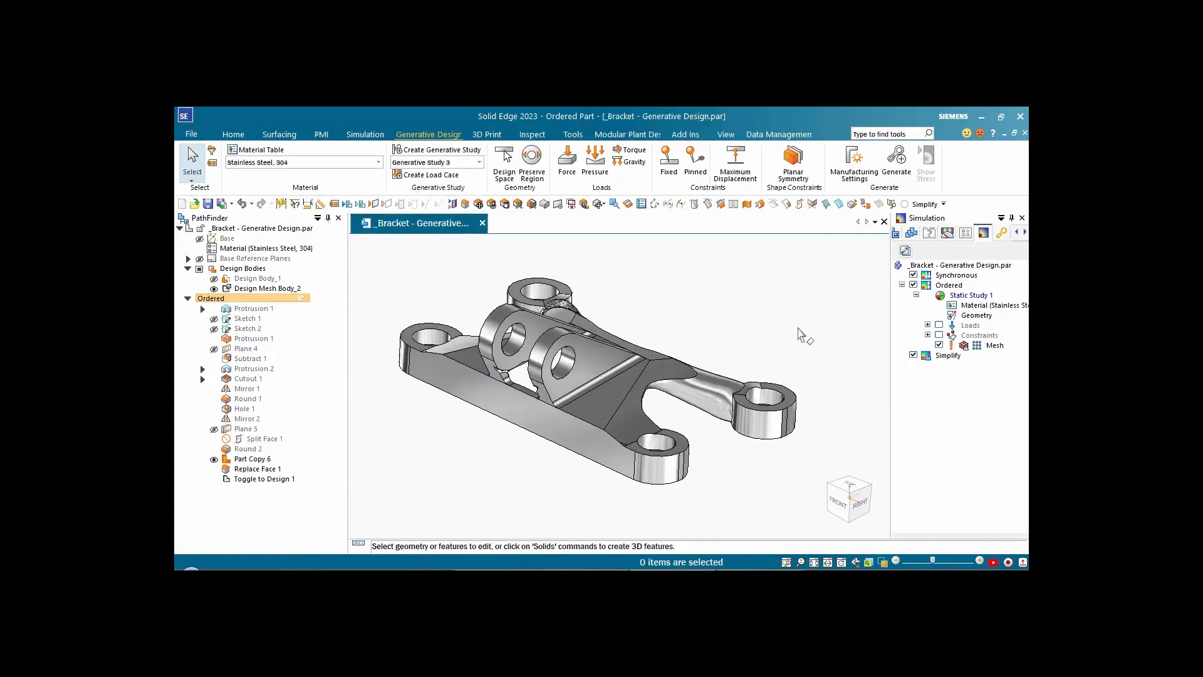
Step: Mesh and solve the study with the Body Mesh option enabled at a 0.103 in subjective mesh size
right_click(964, 346)
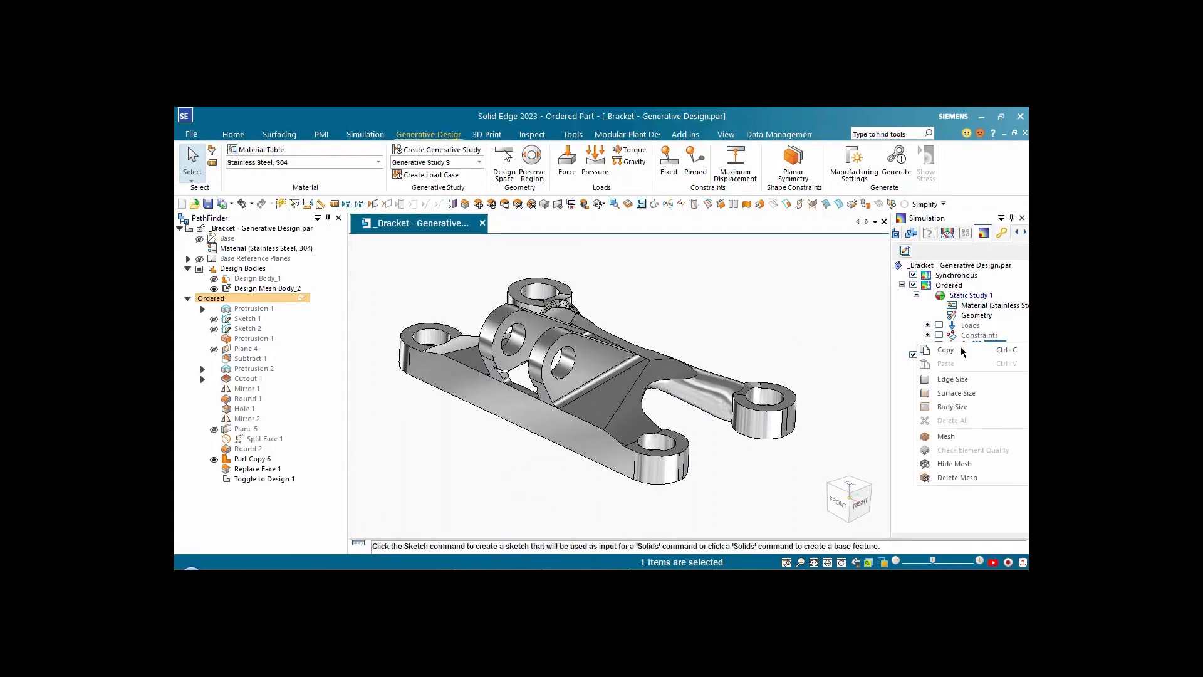
click(946, 436)
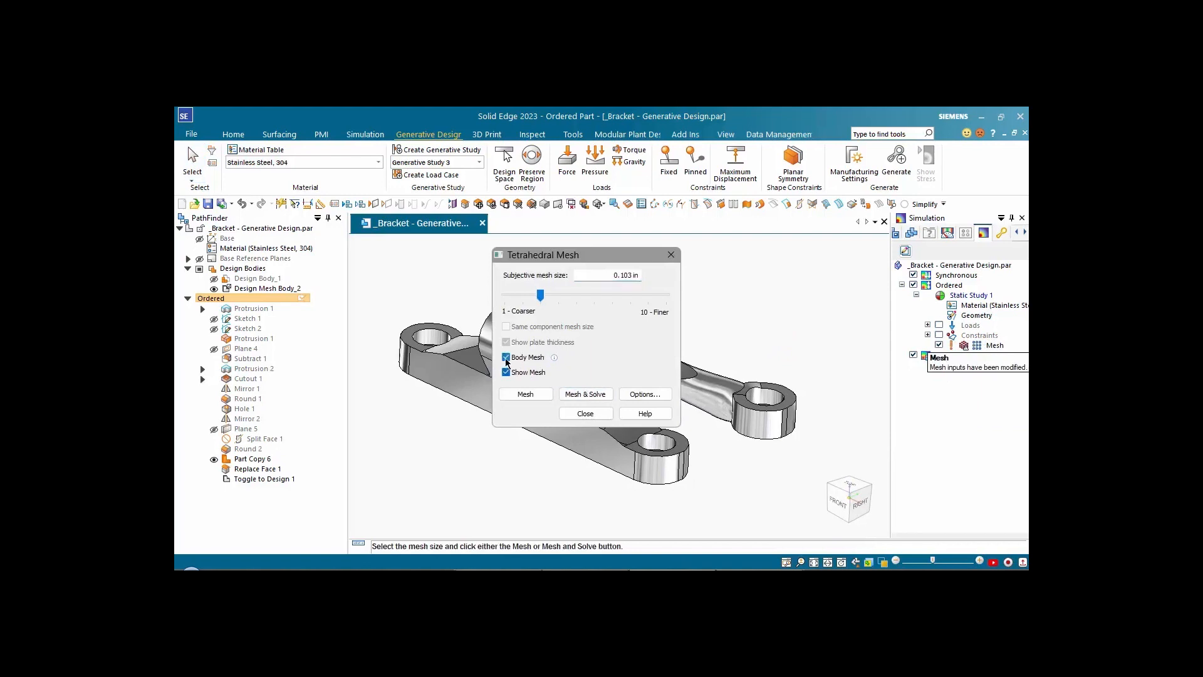
click(585, 393)
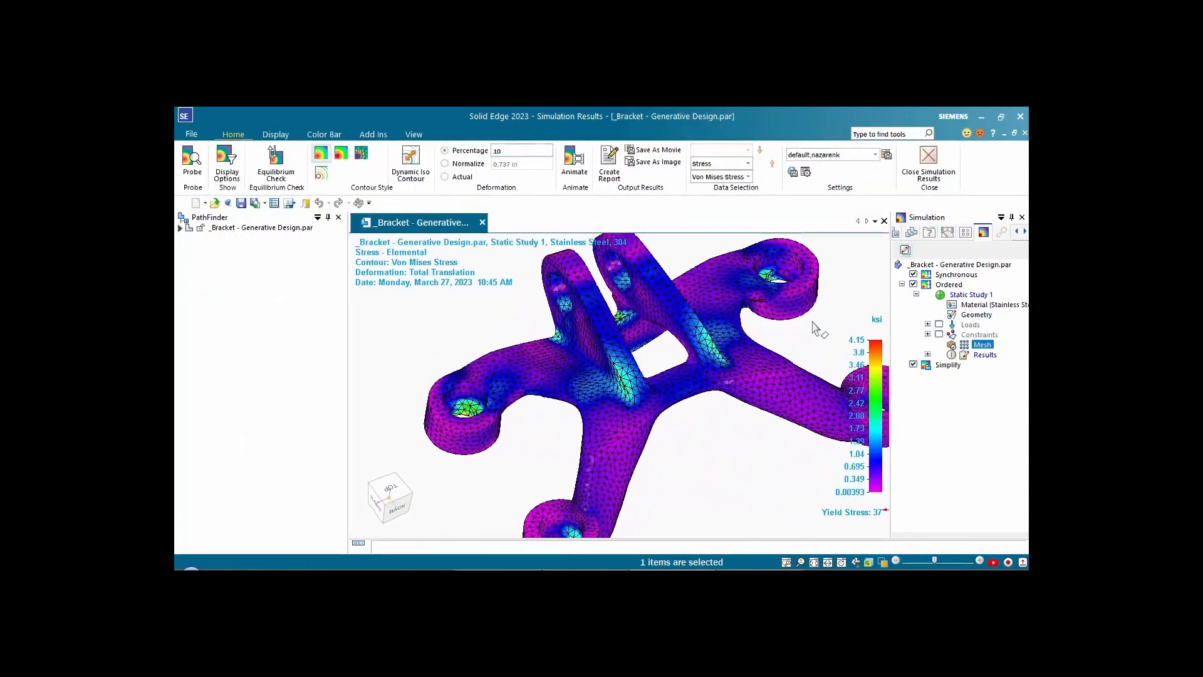
Step: Play the deformation animation of the bracket's Von Mises stress results and close it
right_click(782, 304)
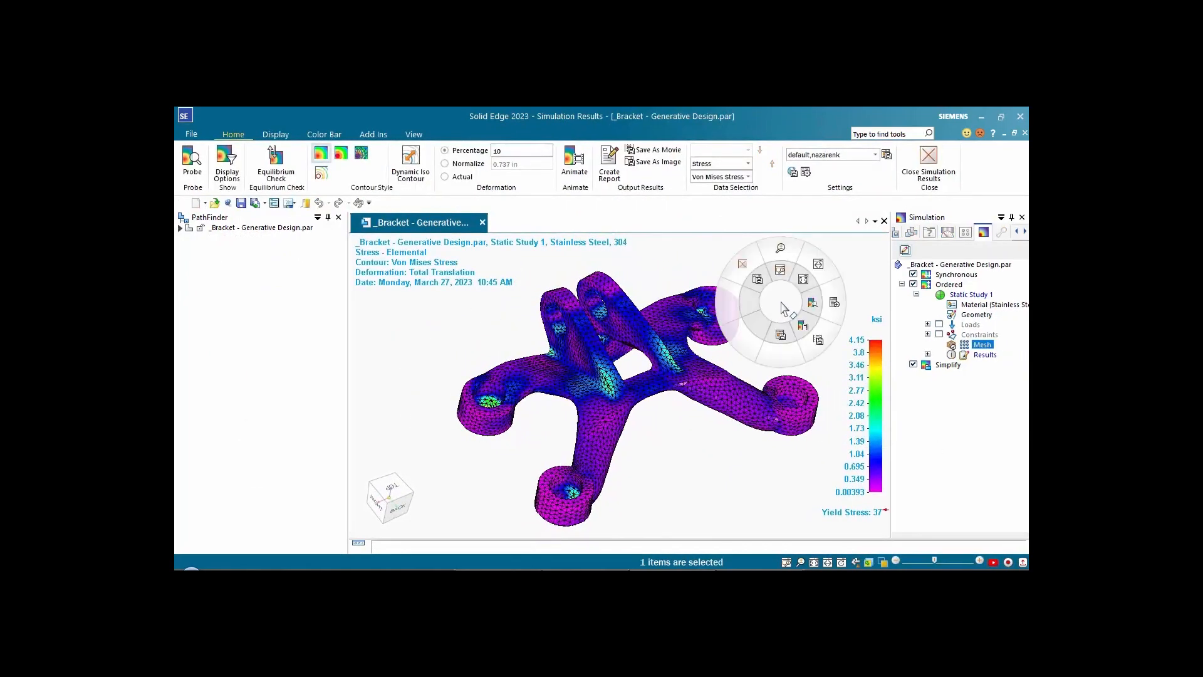
click(803, 327)
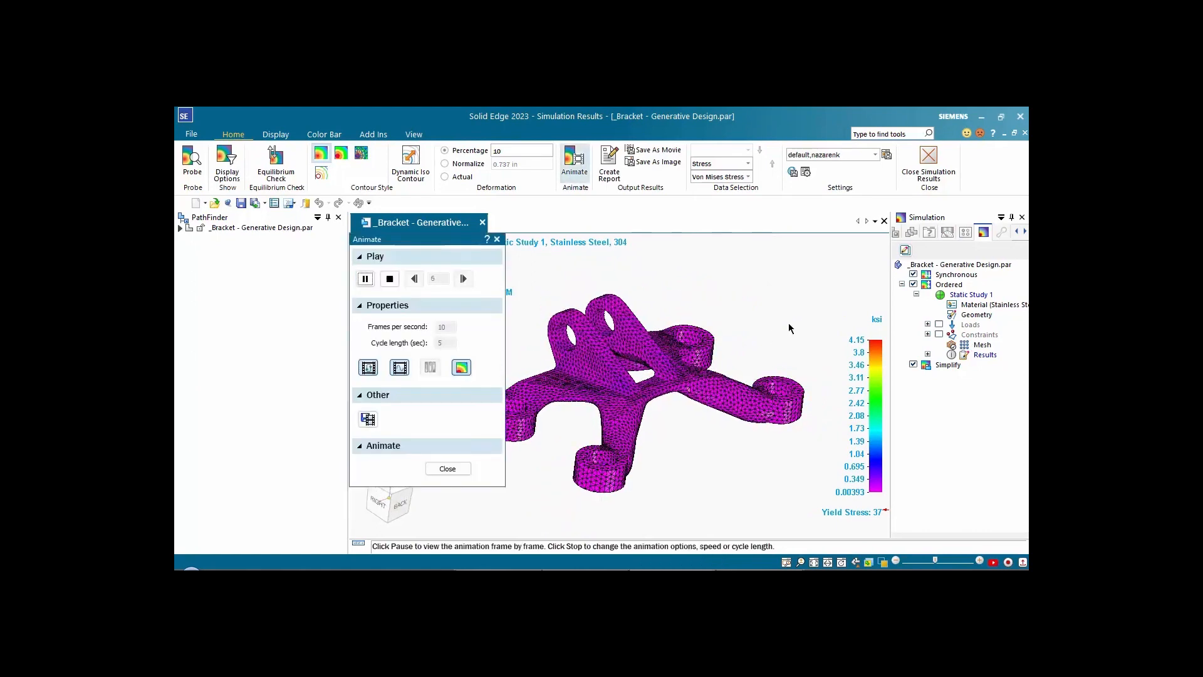
click(447, 469)
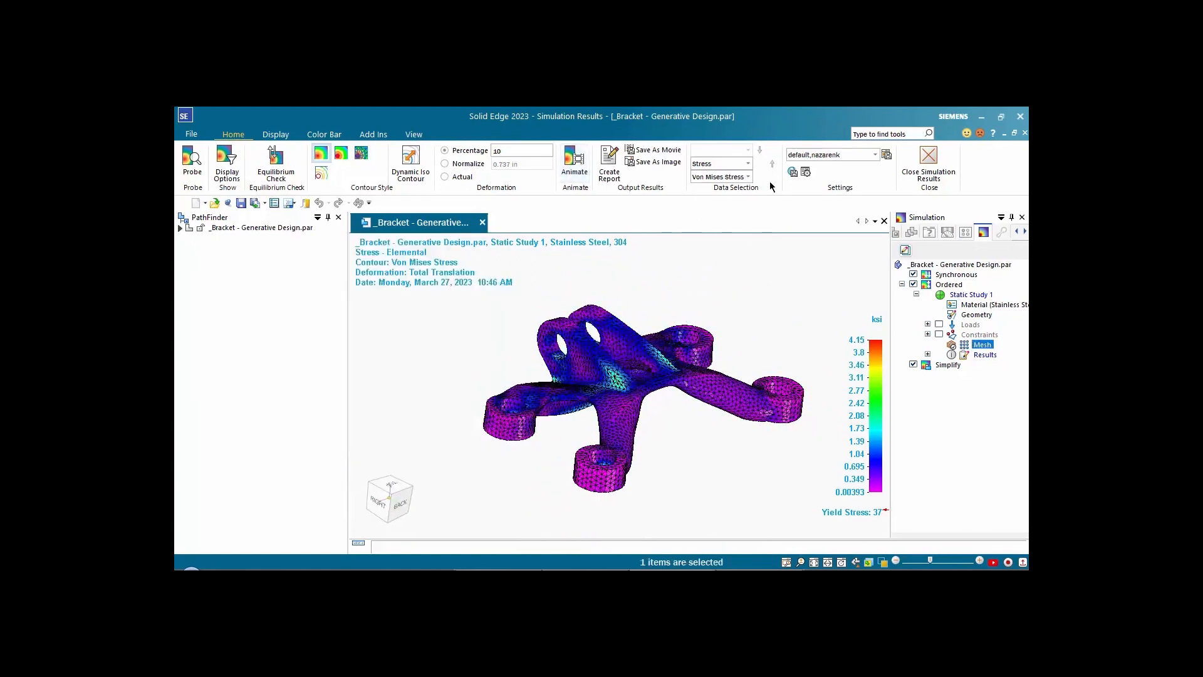
Step: Switch the bracket's result plot to Displacement with the Total Translation contour
click(747, 164)
click(727, 182)
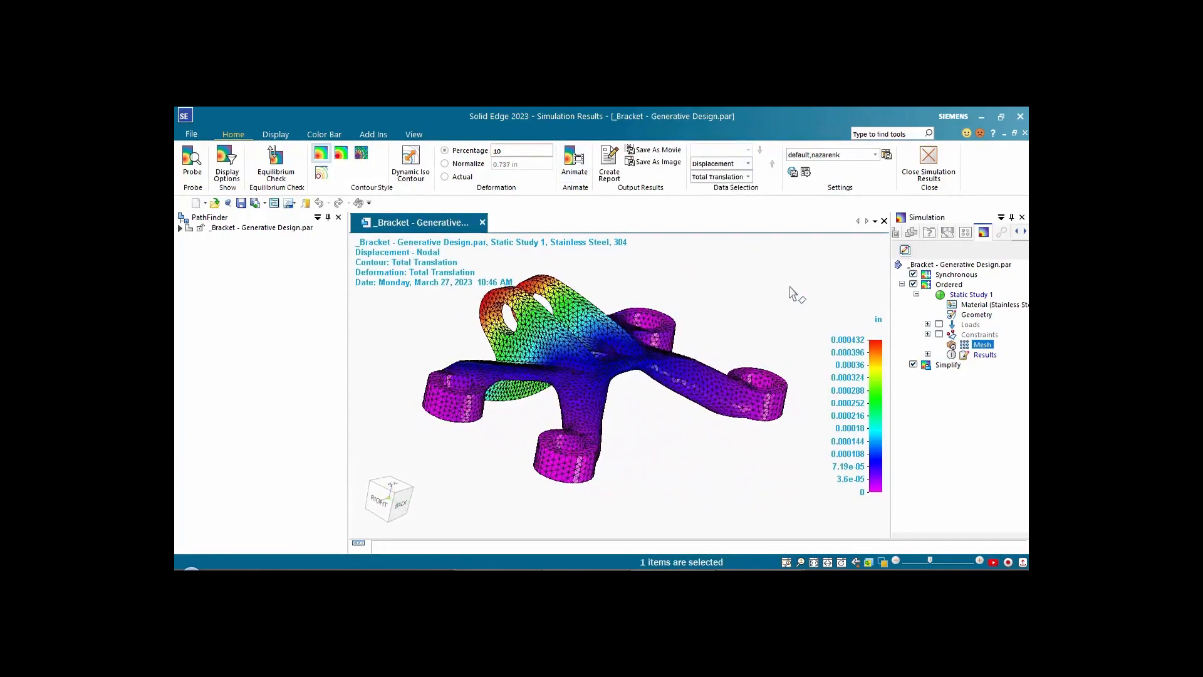
click(608, 164)
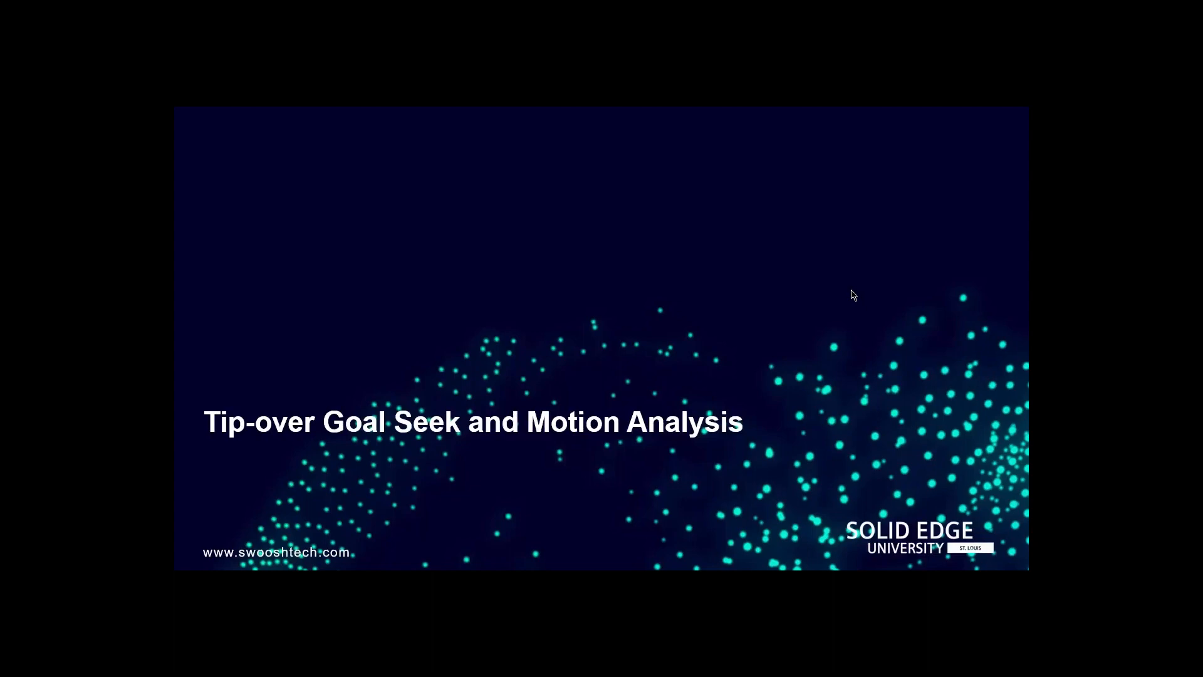
click(851, 290)
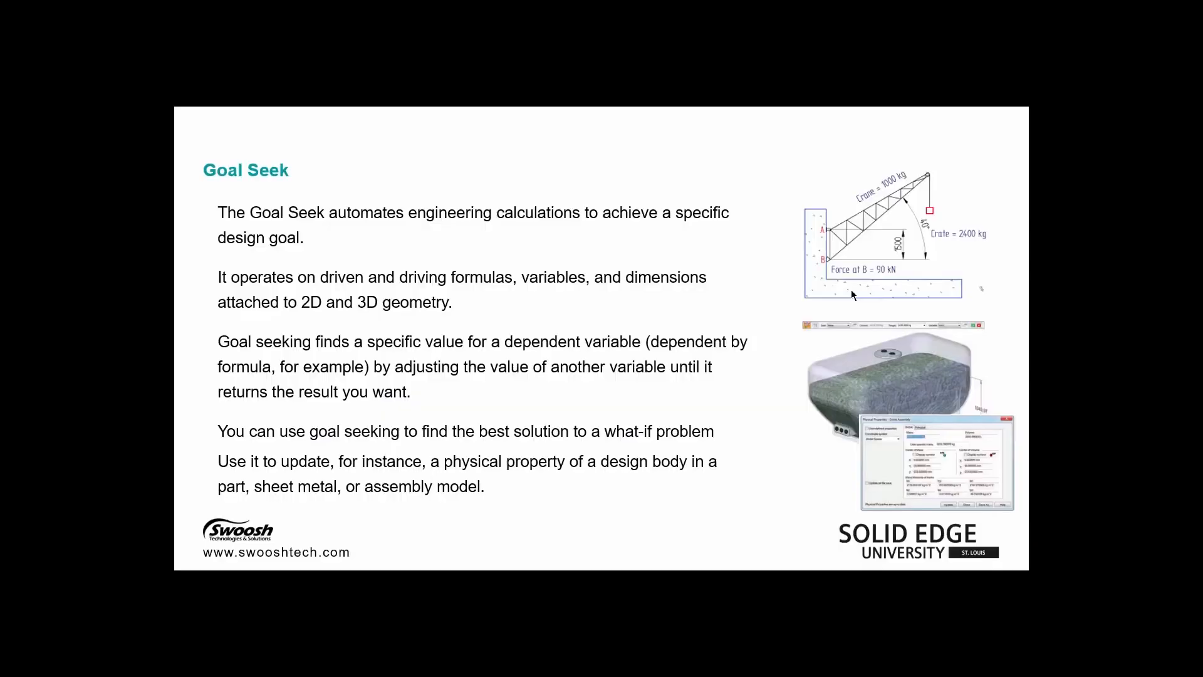
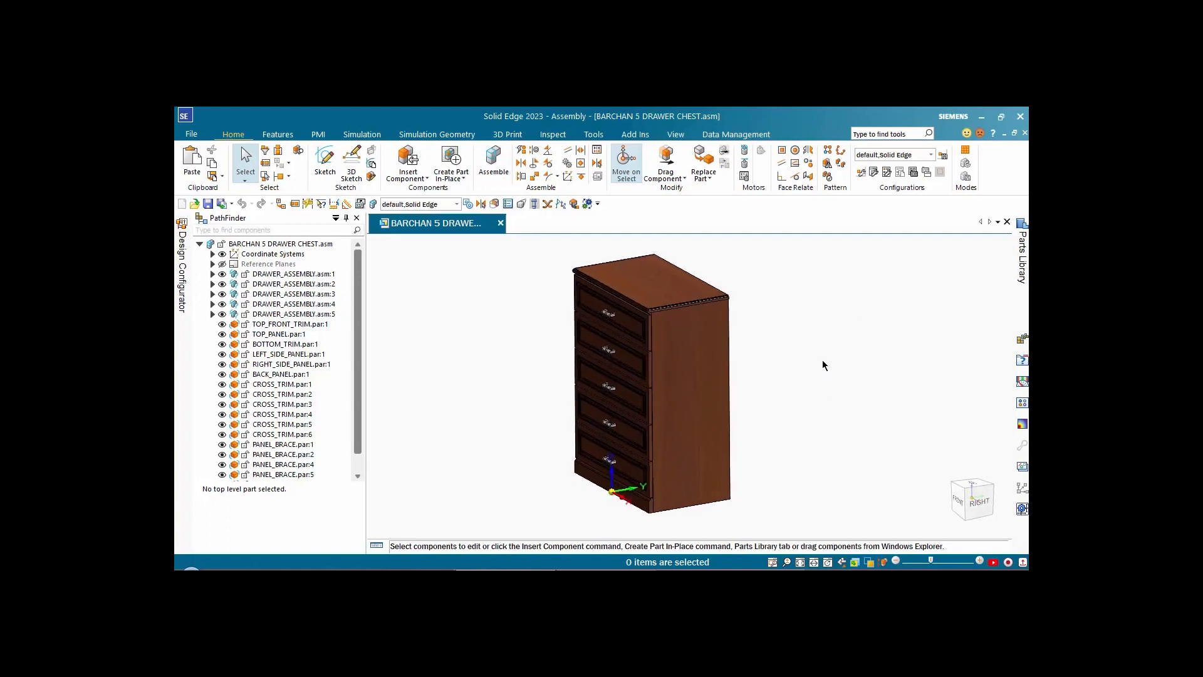
Step: Set the FIRST_DRAWER variable to 20 in in the chest assembly's Variable Table and close the table
click(593, 134)
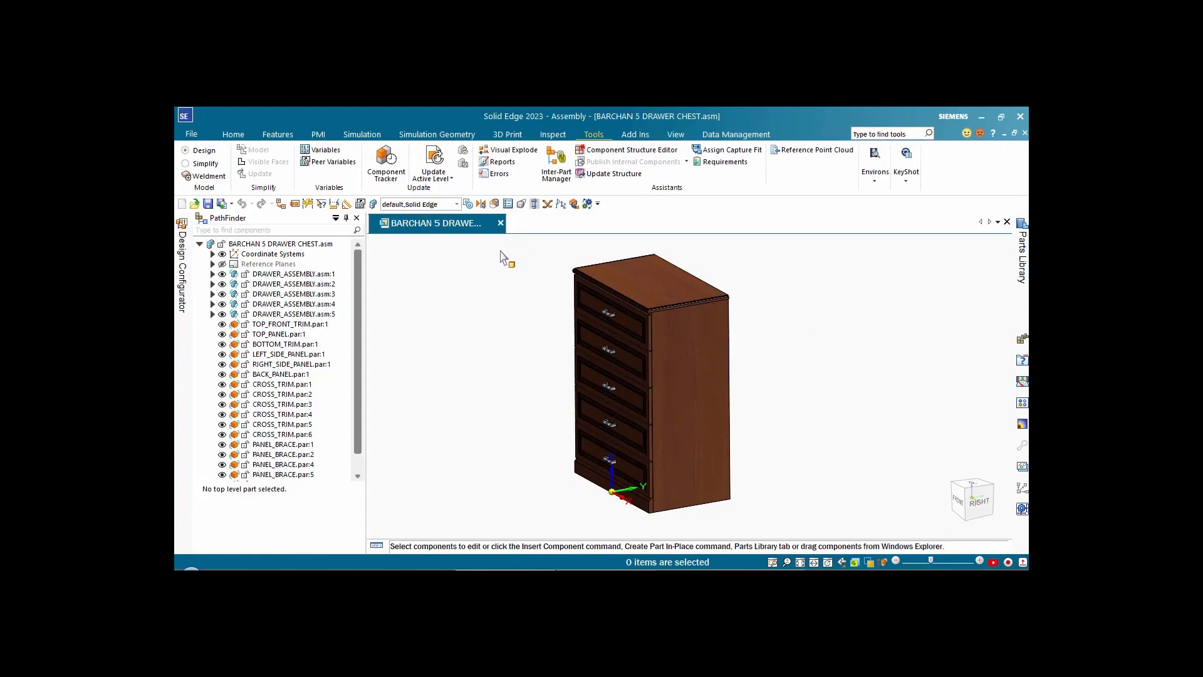
click(546, 137)
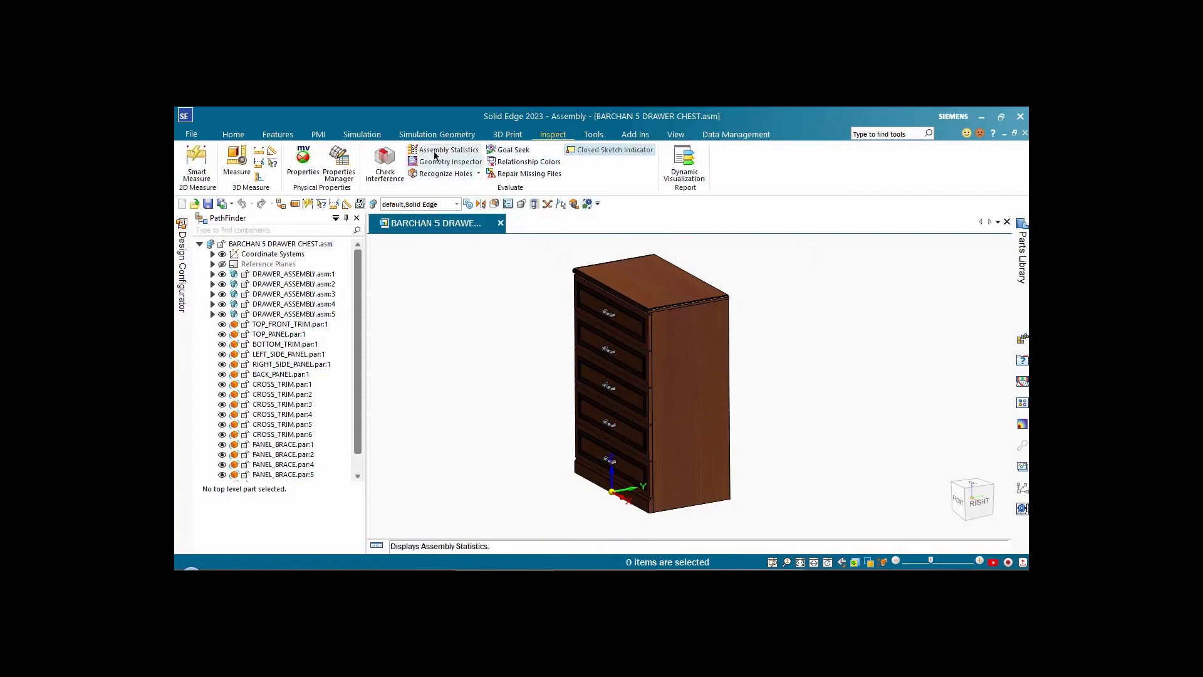
click(593, 136)
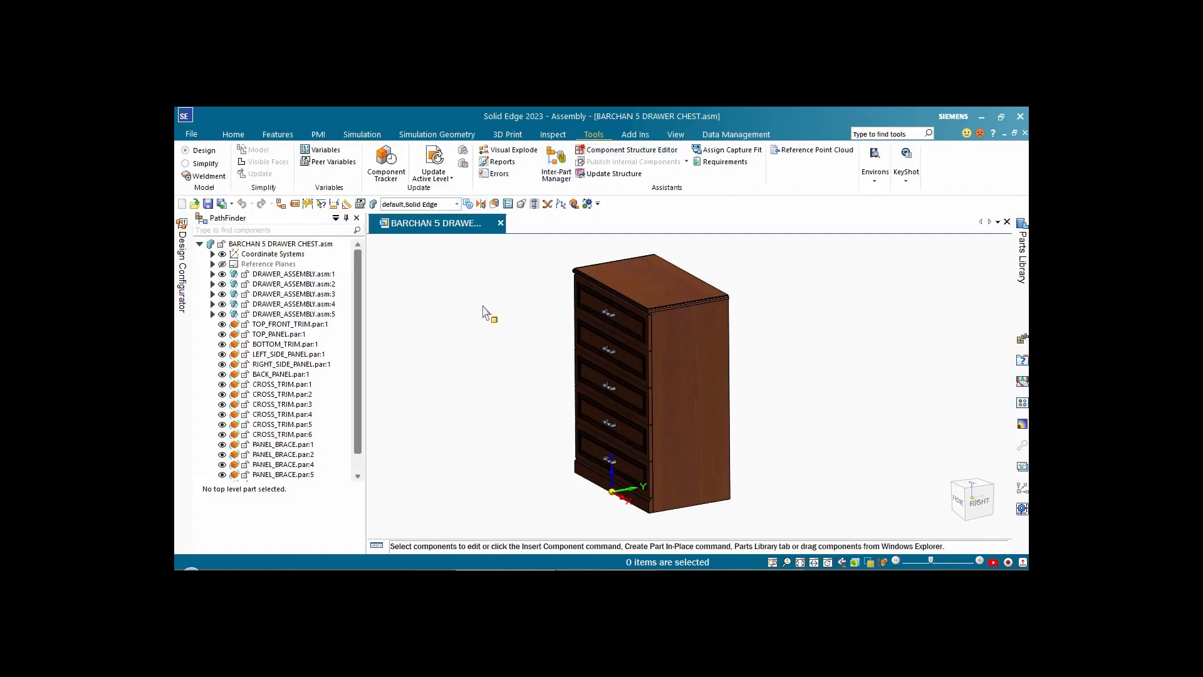
click(323, 150)
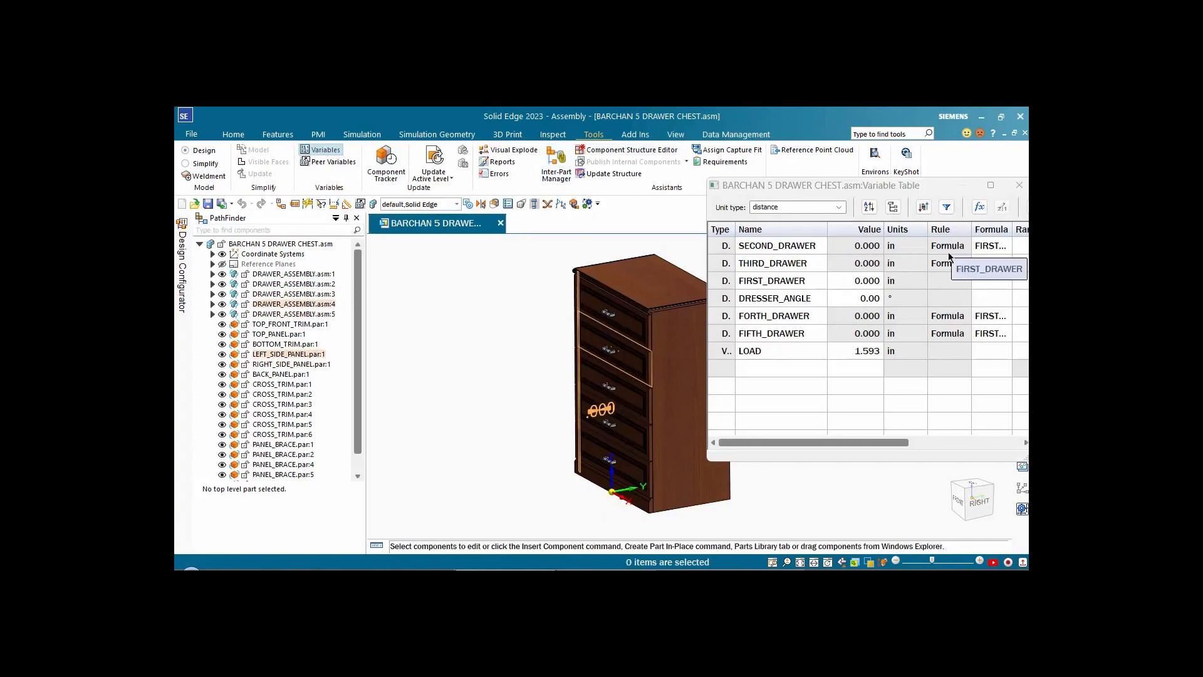
click(874, 280)
click(874, 280)
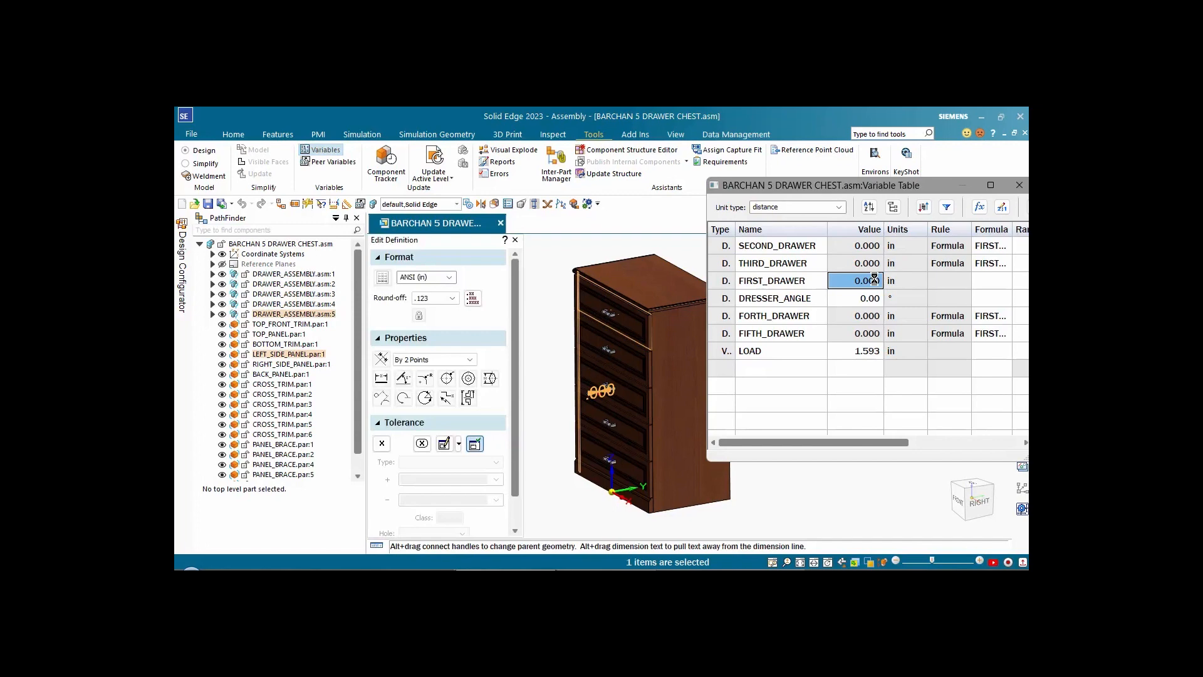
text(20)
key(Return)
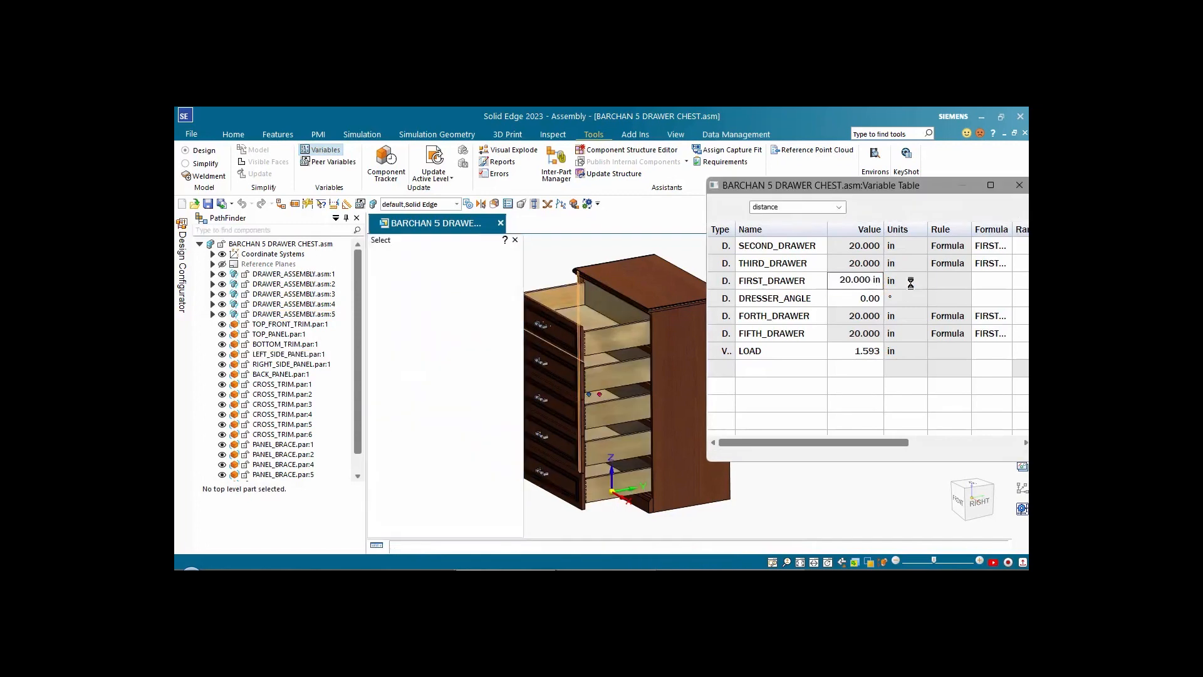
click(1019, 185)
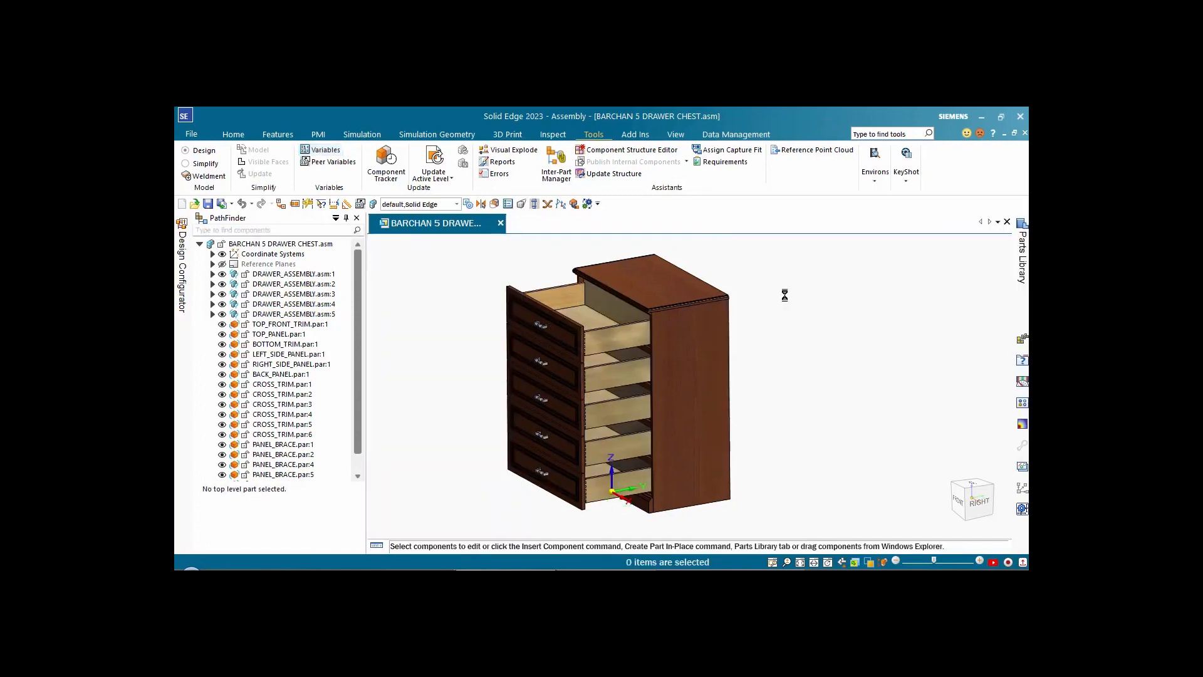
Step: Examine the opened drawers from the right side in wireframe, and the shaded chest in isometric and dimetric views
click(979, 501)
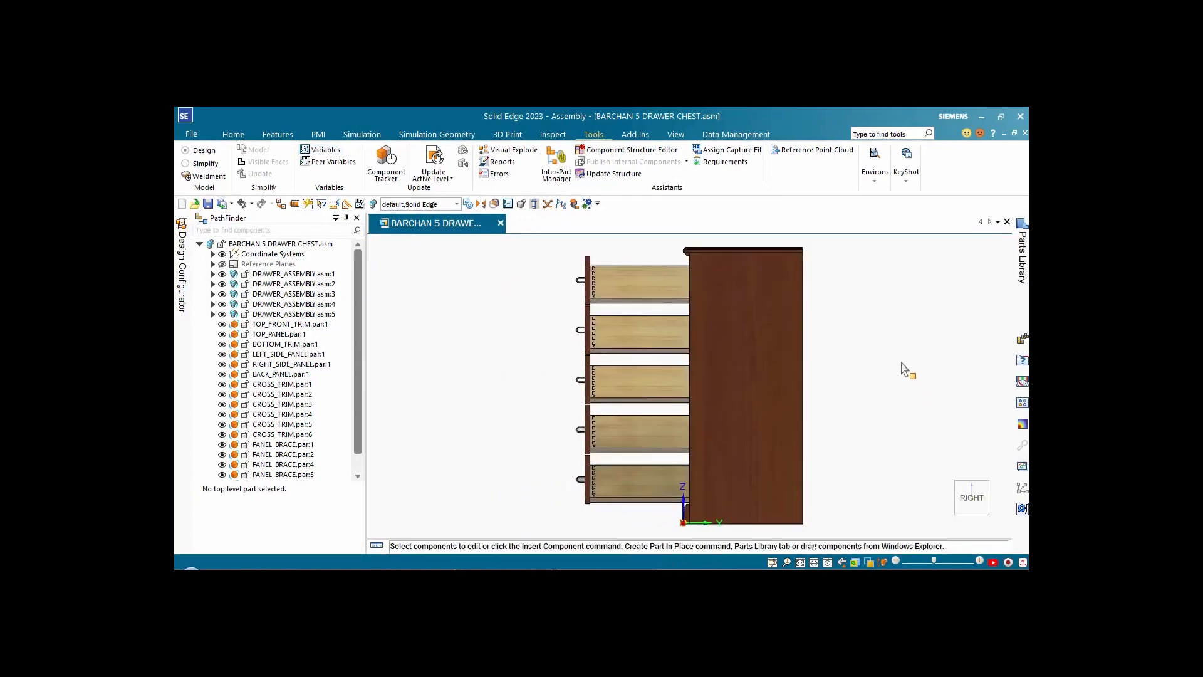
key(ctrl+shift+w)
scroll(734, 290, up, 5)
shift+middle_drag(733, 290, 730, 374)
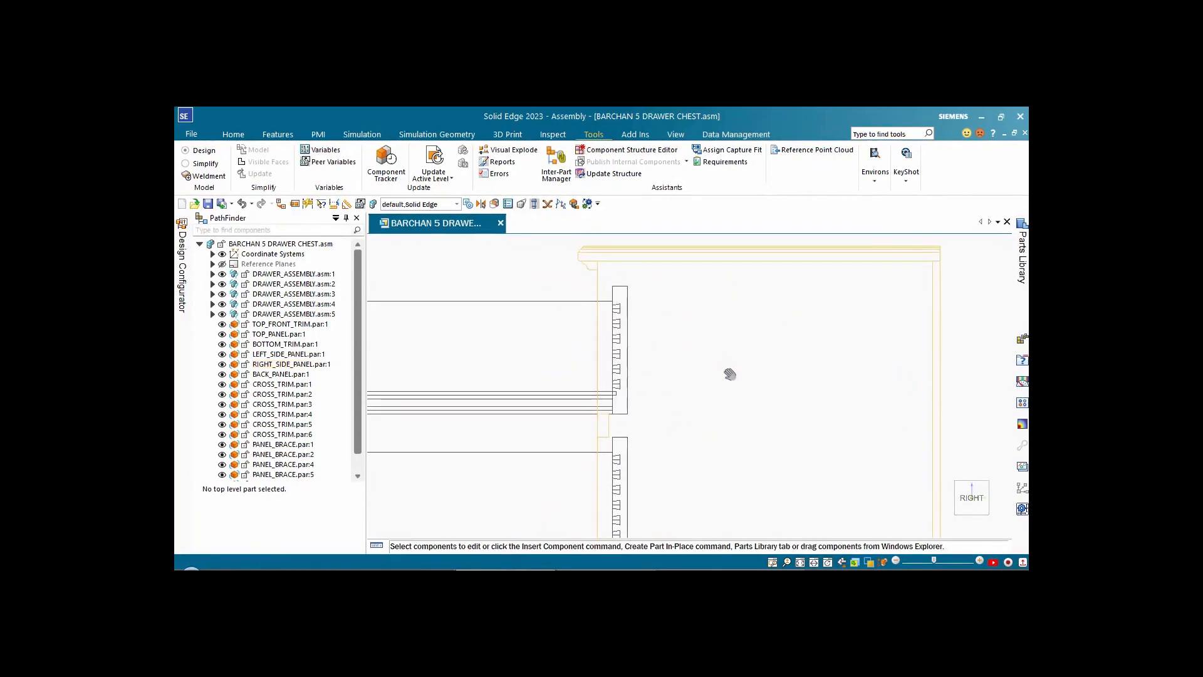
scroll(730, 374, down, 5)
key(ctrl+shift+e)
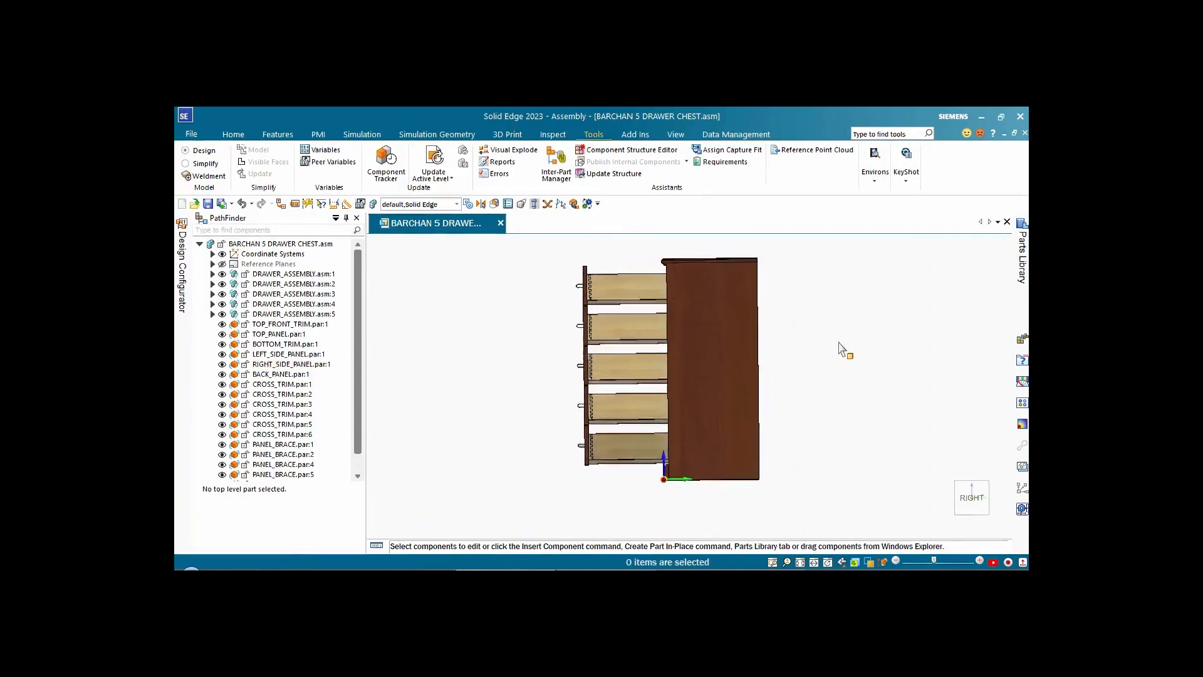
key(ctrl+i)
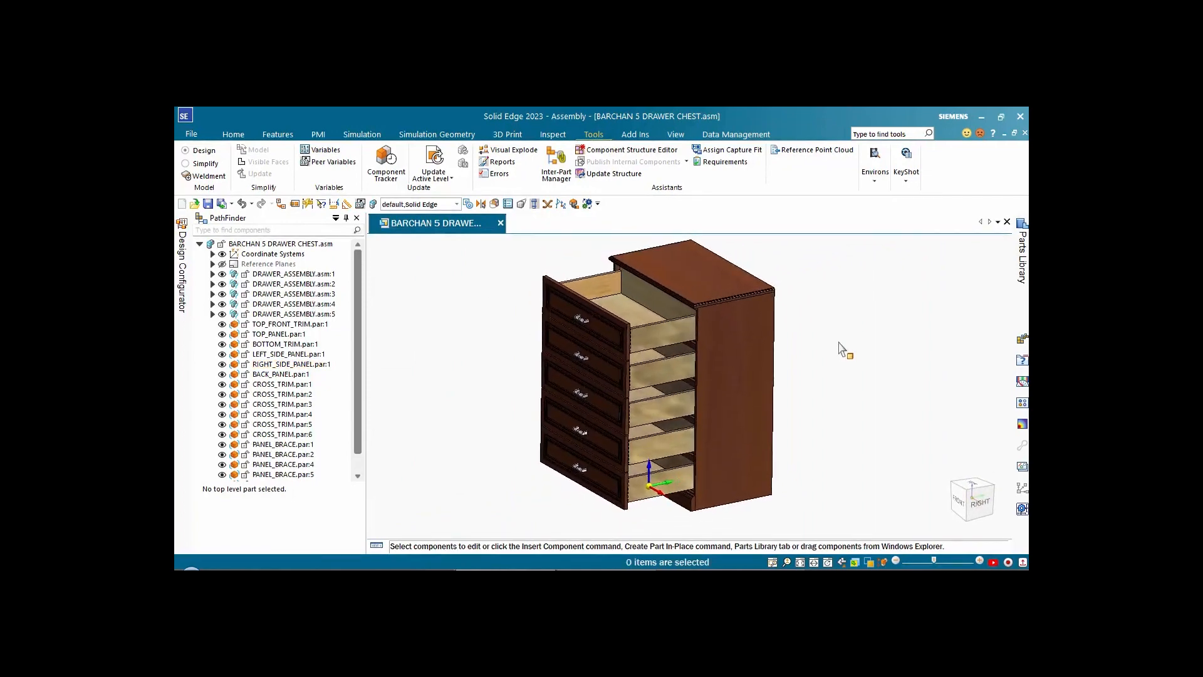
key(ctrl+j)
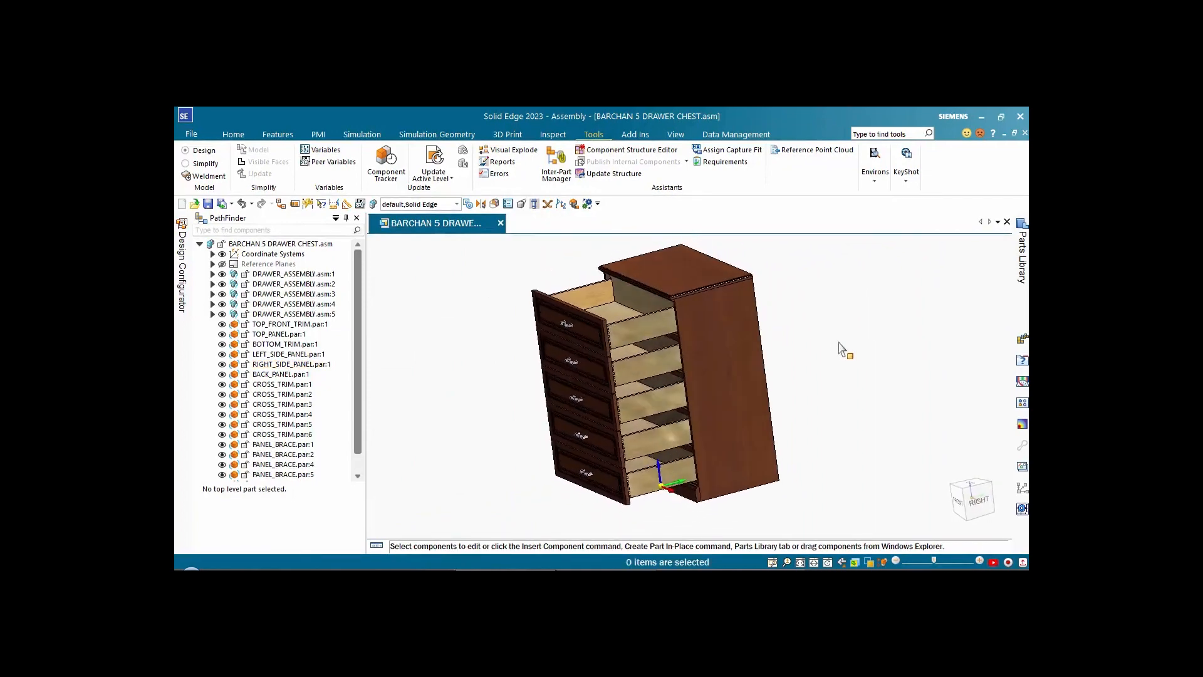
Step: Turn on the center of mass symbol in the entire assembly's physical properties and update them
click(557, 136)
click(310, 162)
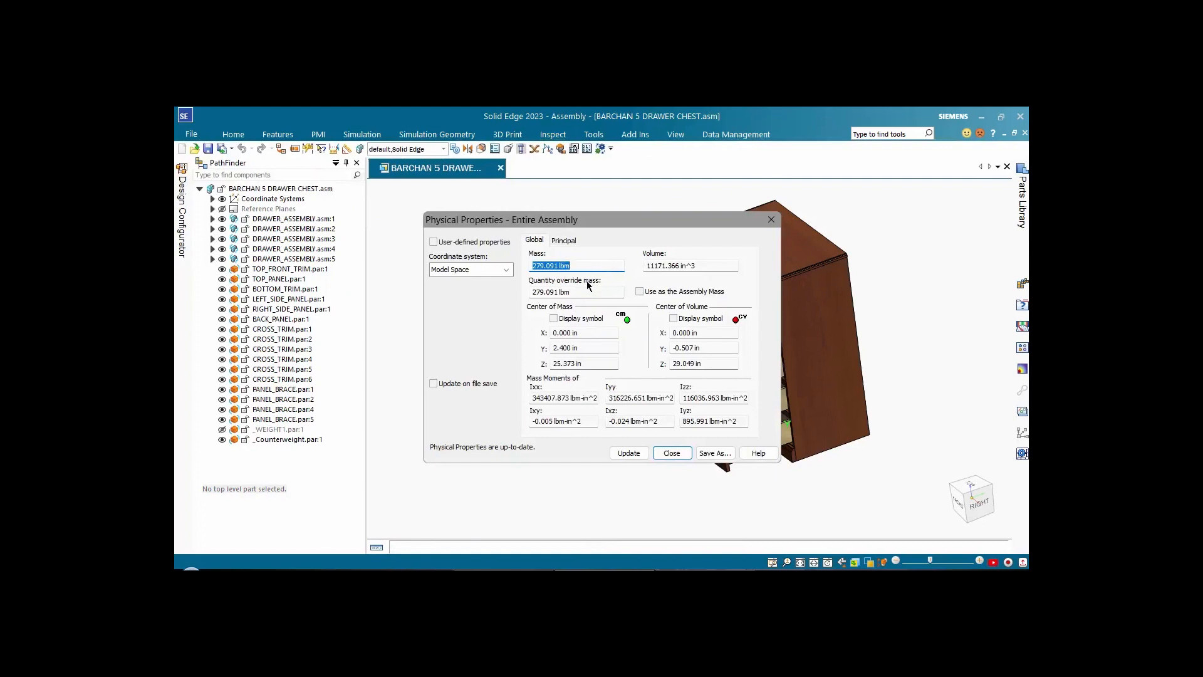
click(554, 319)
click(629, 452)
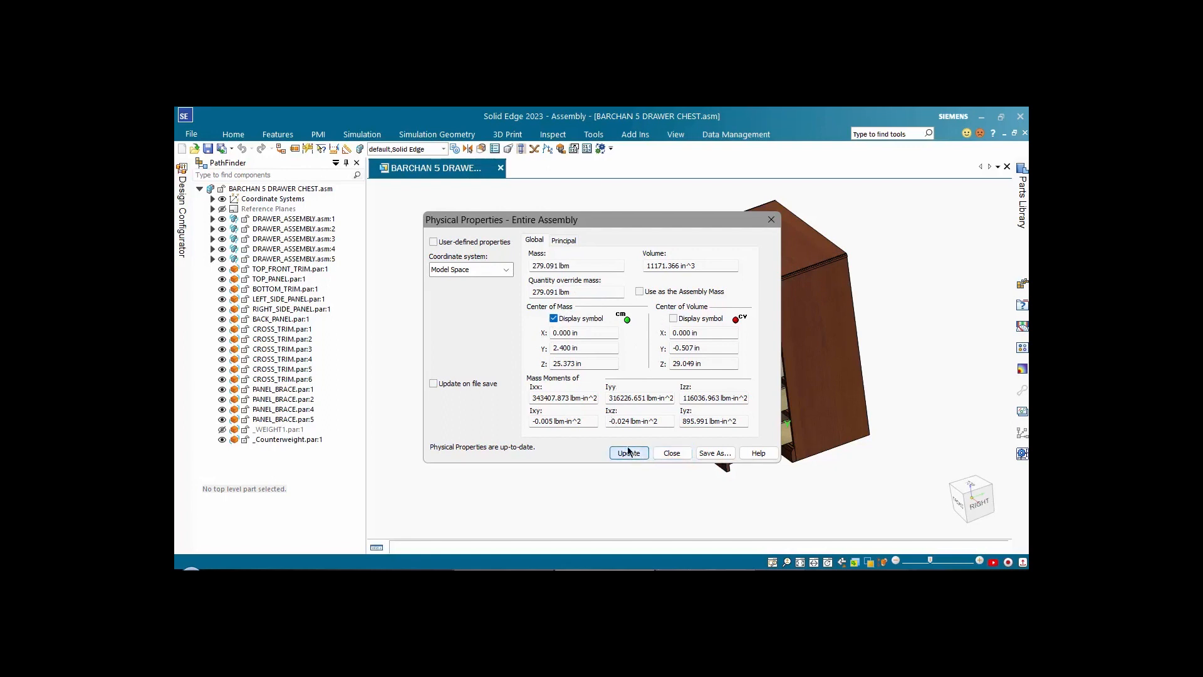
click(671, 452)
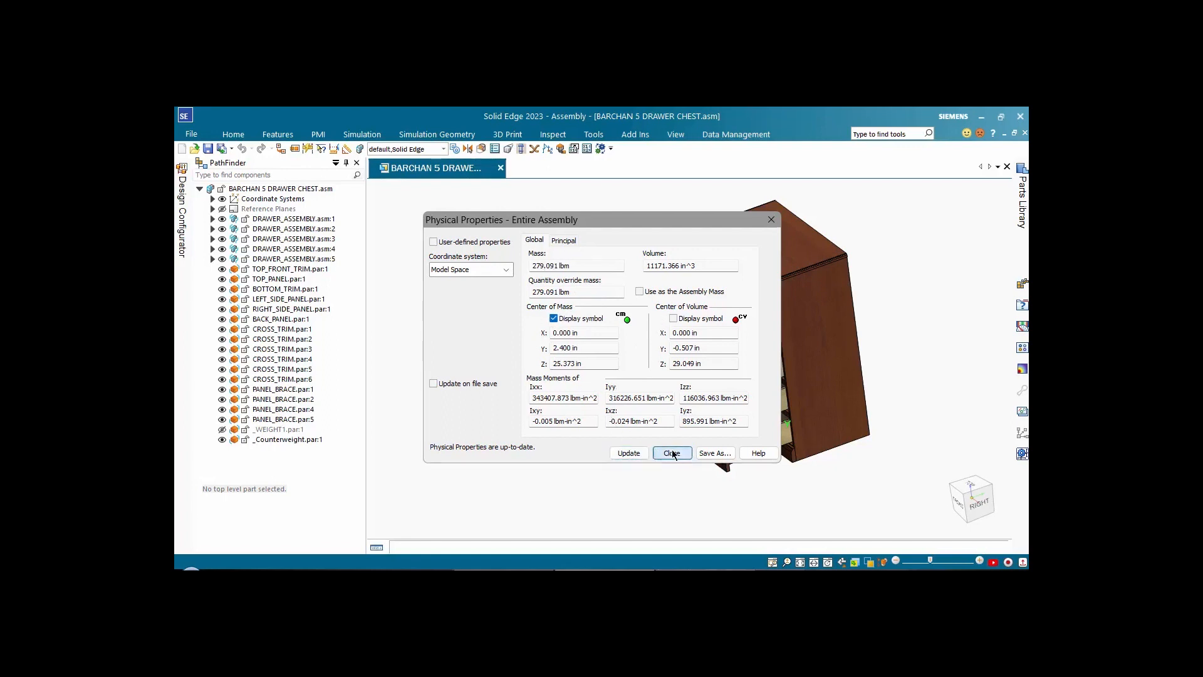
Step: Run Goal Seek on CoMY with a target of 0.000 in, using FIRST_DRAWER as the variable to change
click(977, 501)
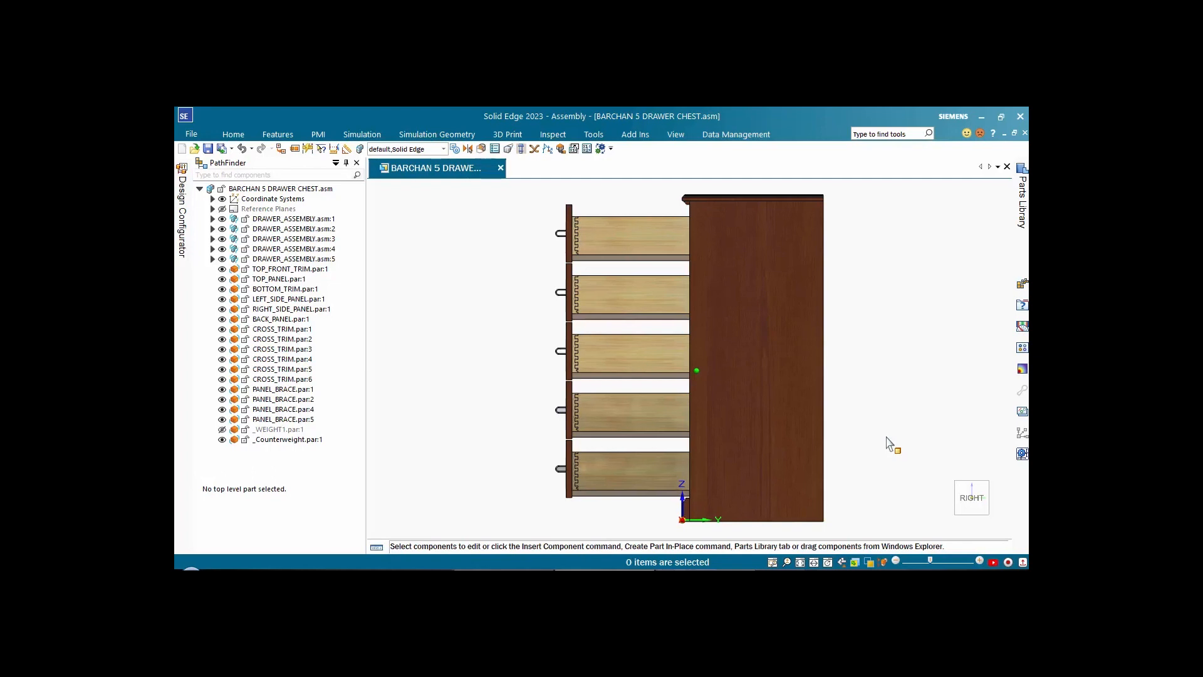
click(552, 135)
click(518, 149)
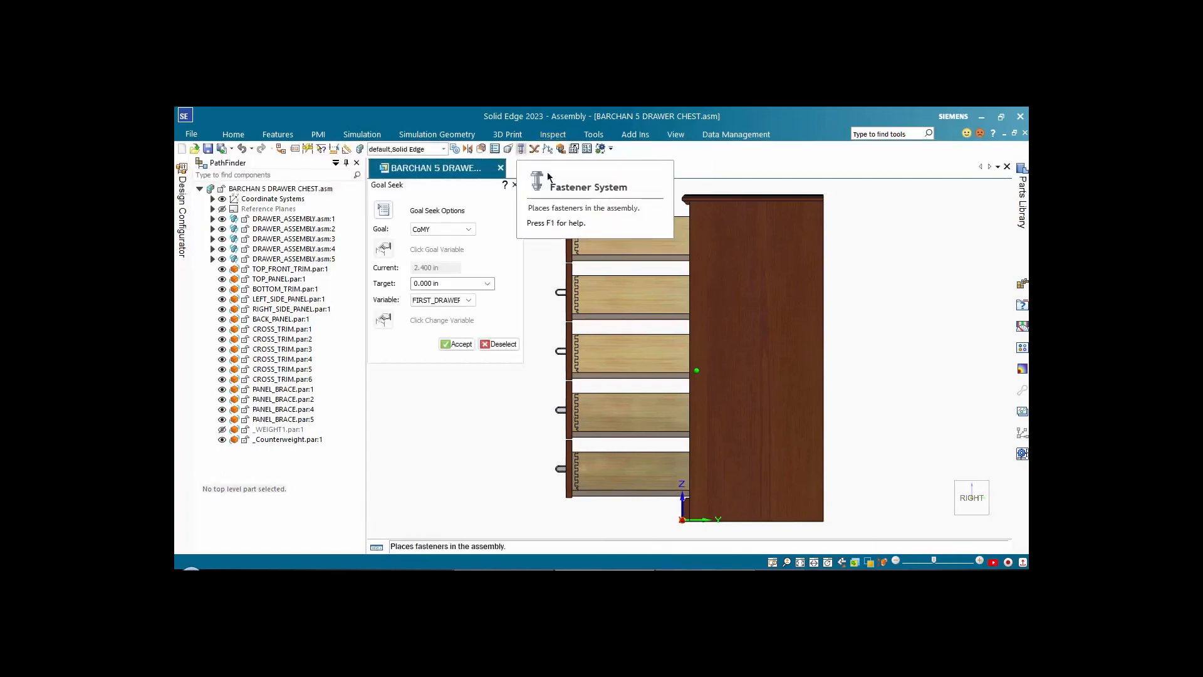
click(469, 230)
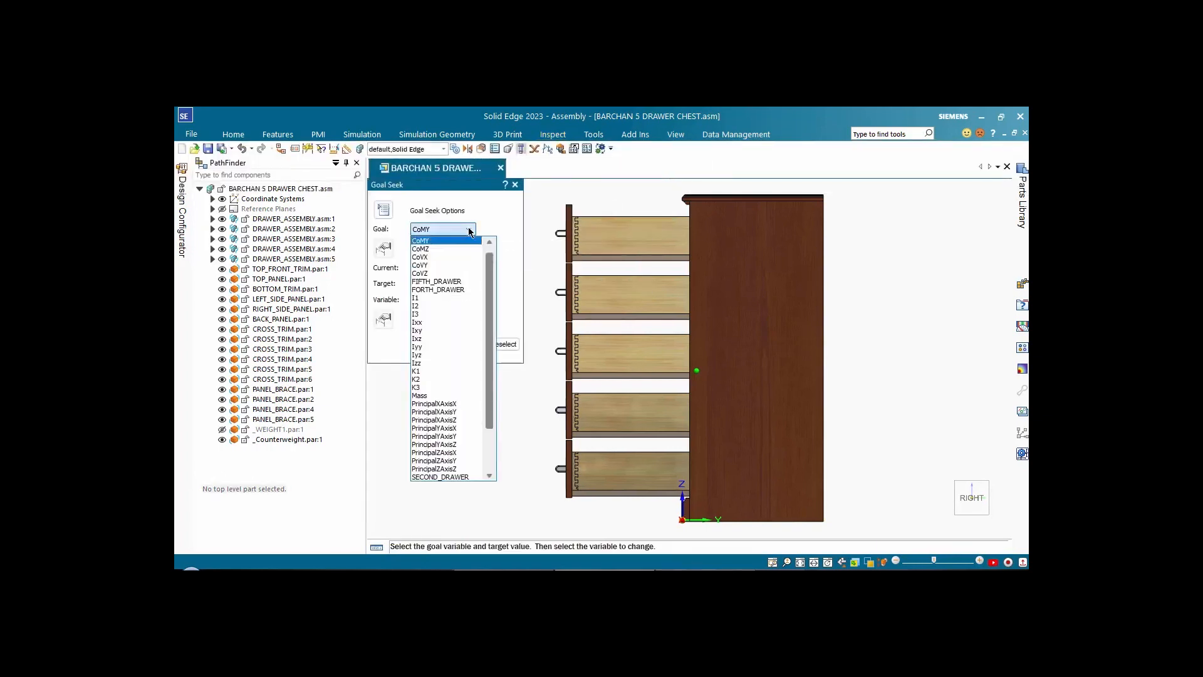
scroll(487, 275, down, 3)
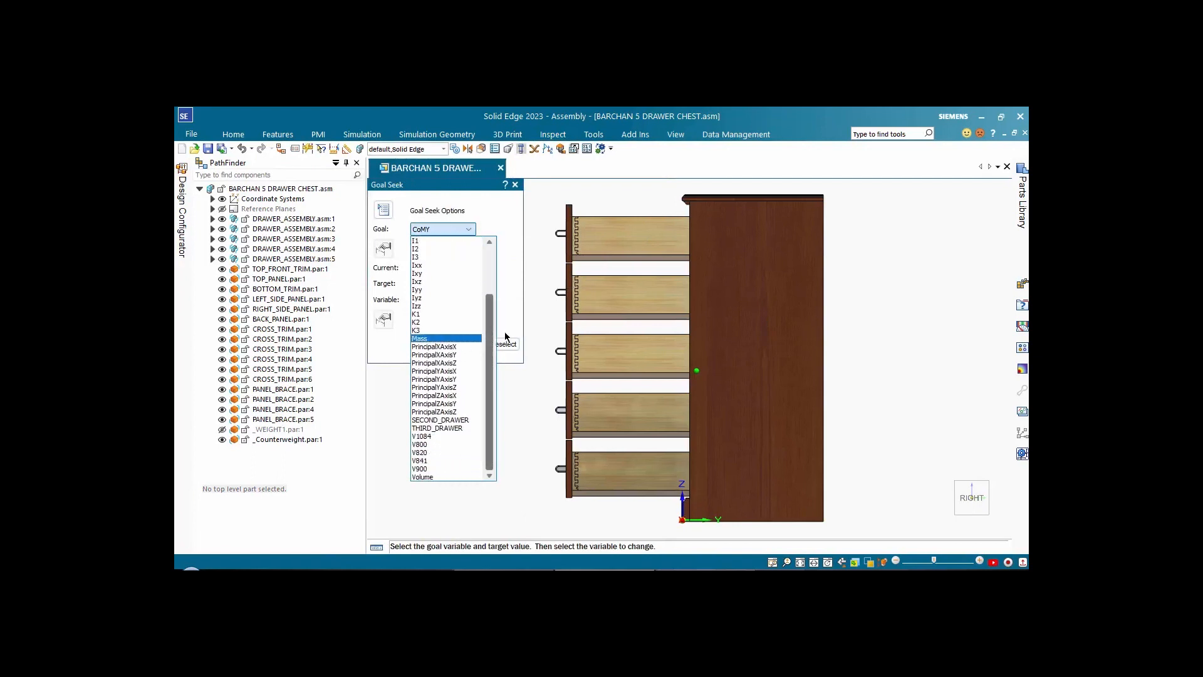
drag(491, 319, 493, 244)
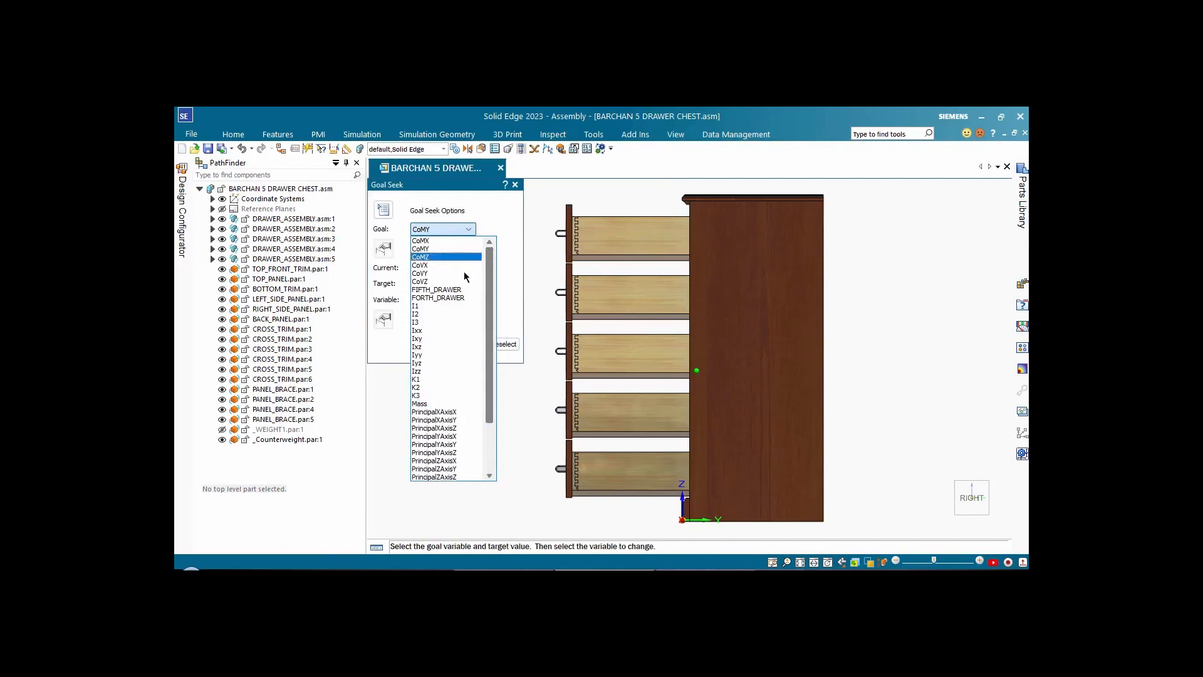
click(424, 249)
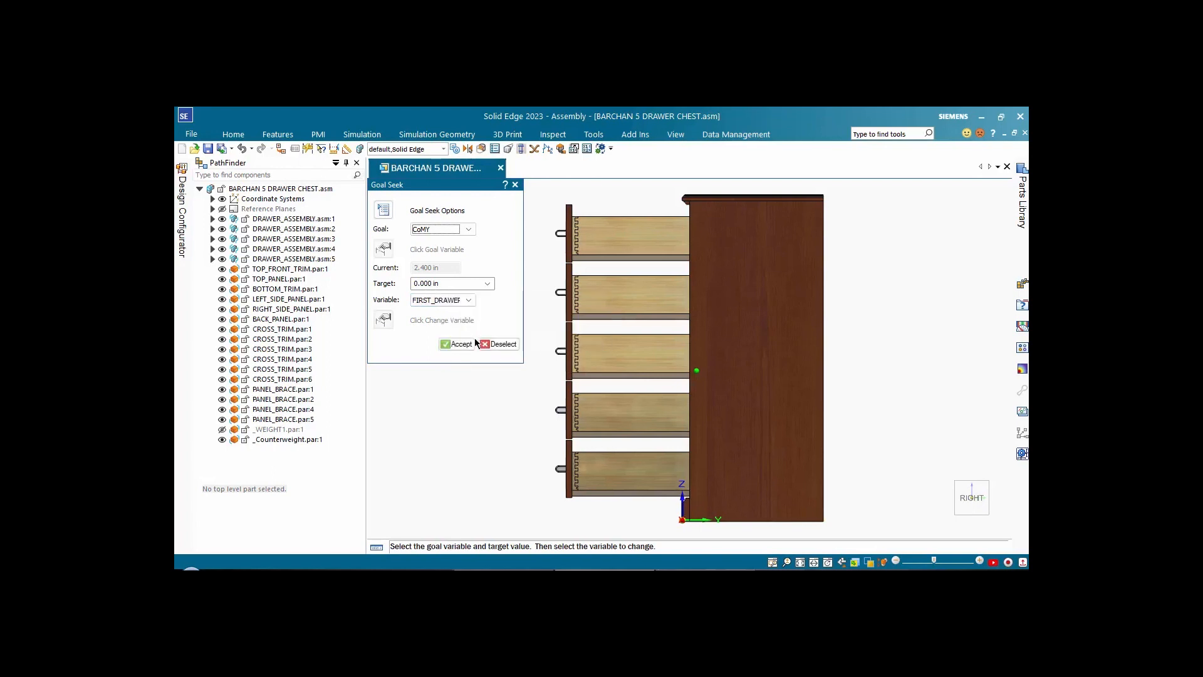
click(463, 343)
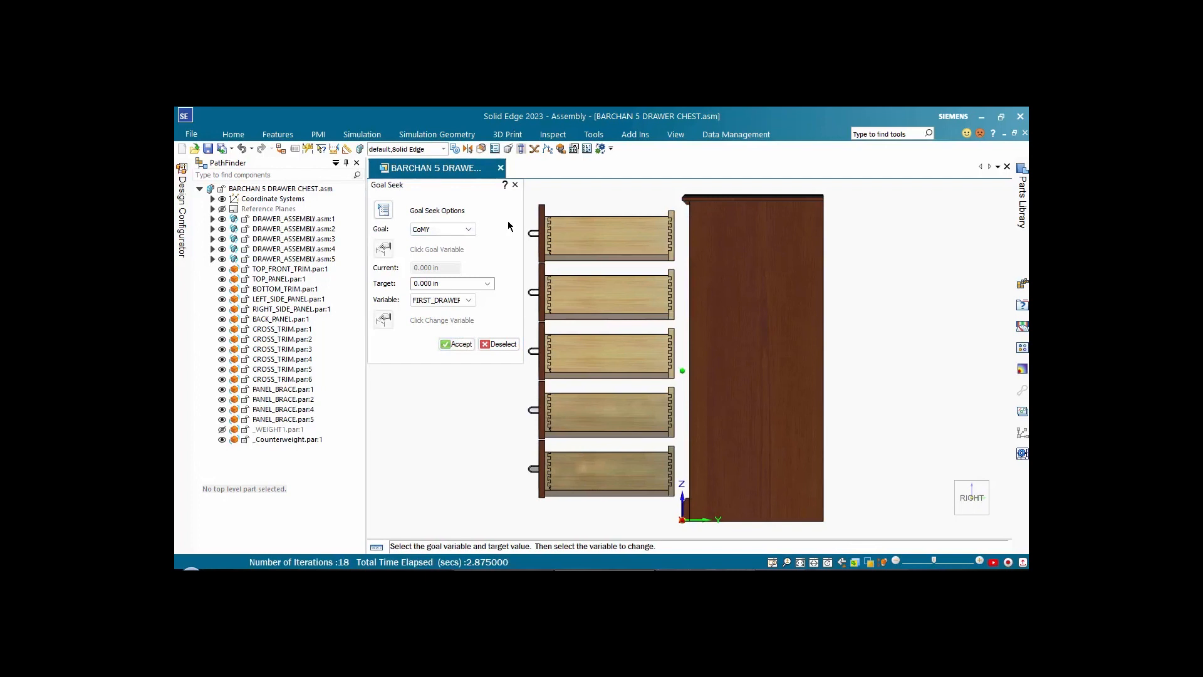
click(515, 184)
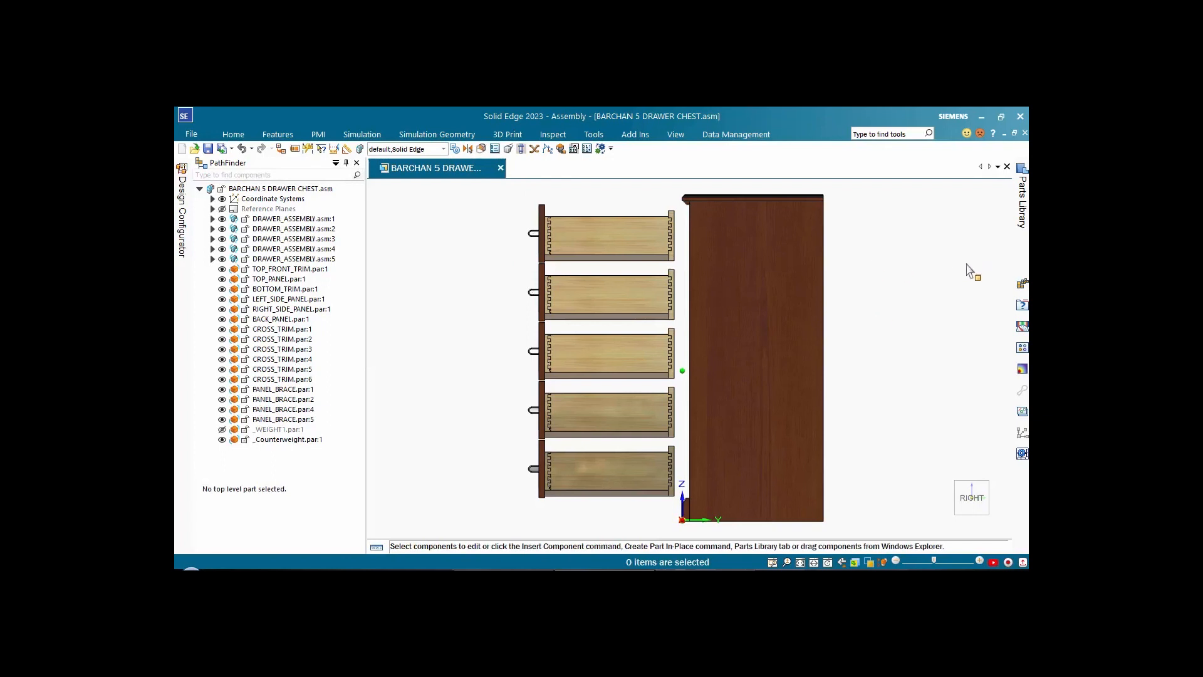
Step: Show the _WEIGHT1.par part and include it in the assembly's physical properties by setting that occurrence property to Yes
click(222, 429)
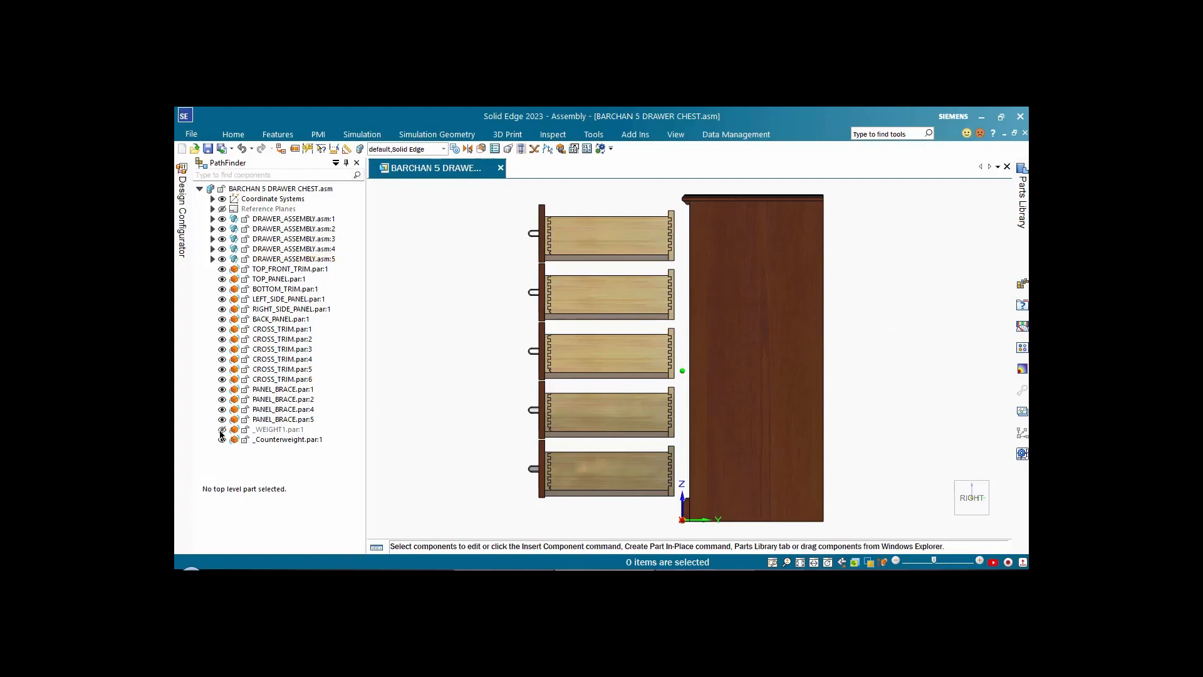
click(276, 430)
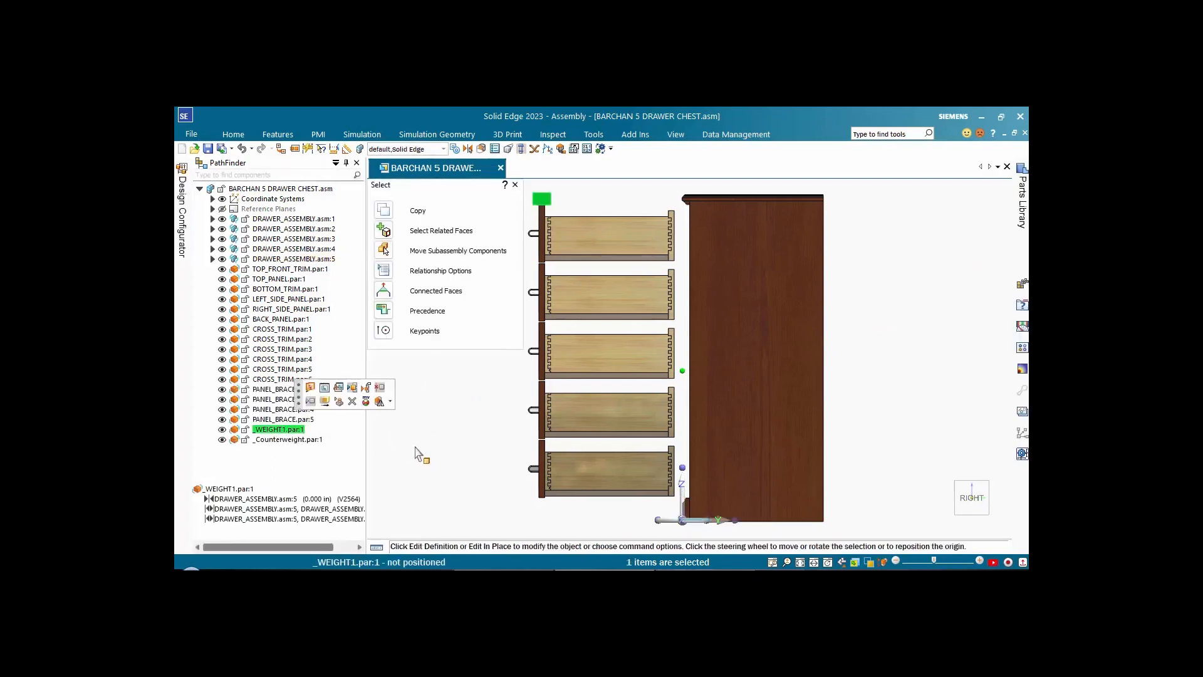
right_click(456, 401)
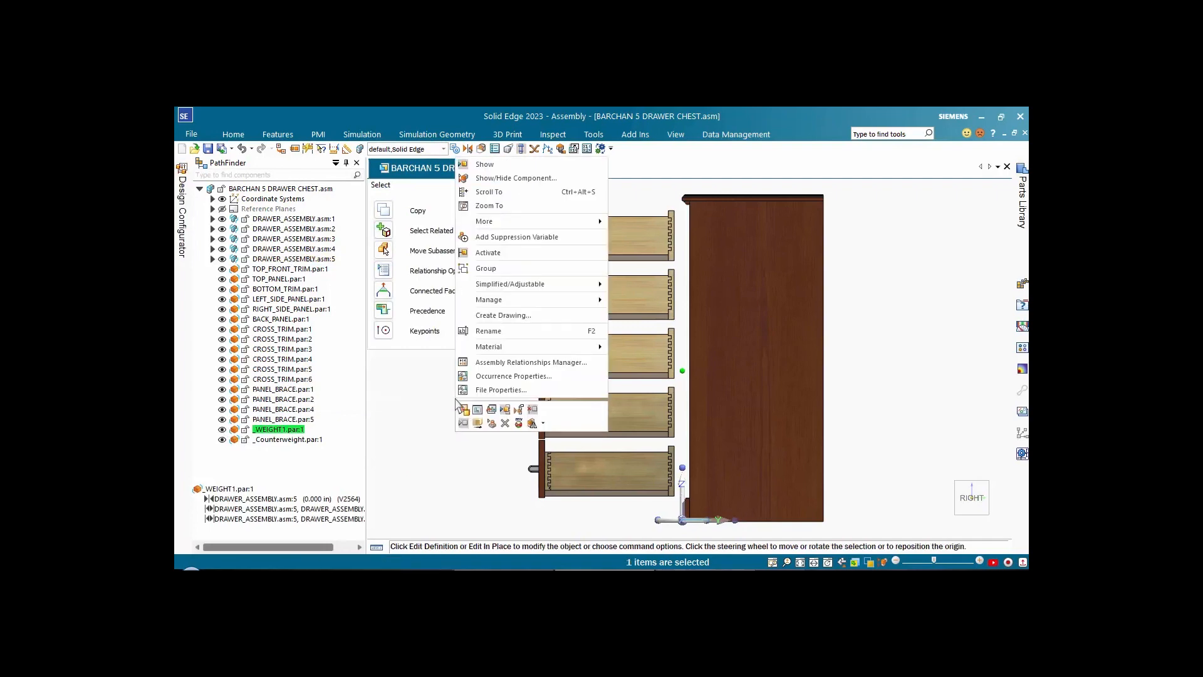
click(502, 376)
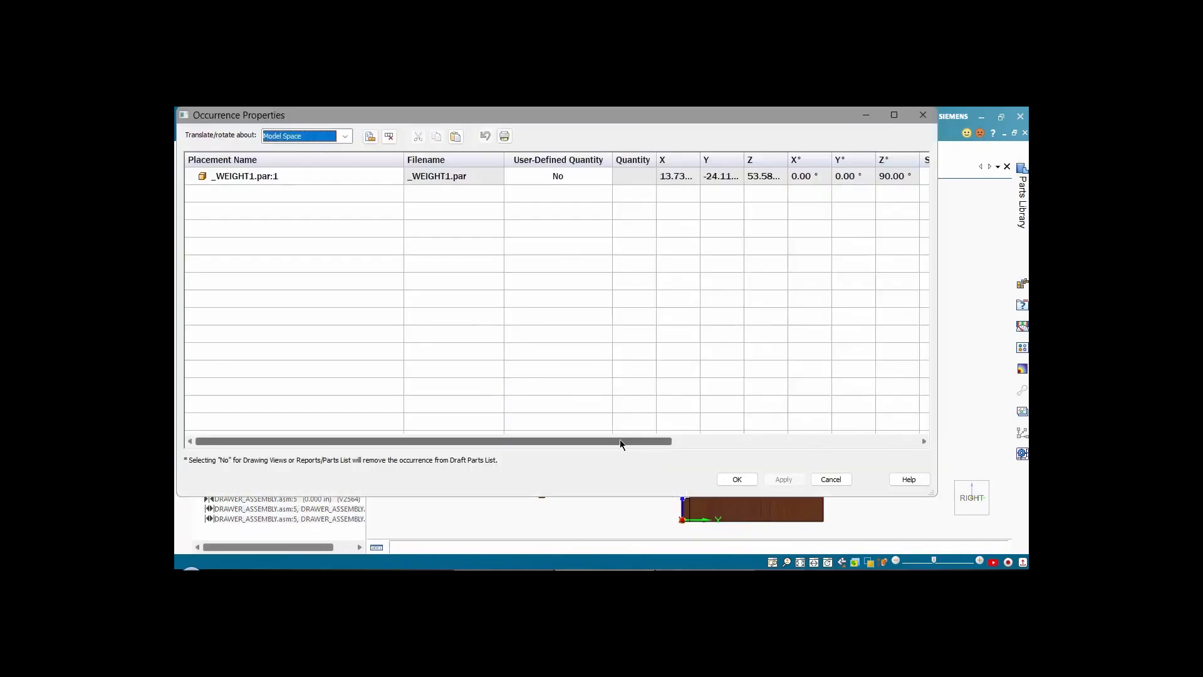
drag(620, 441, 913, 445)
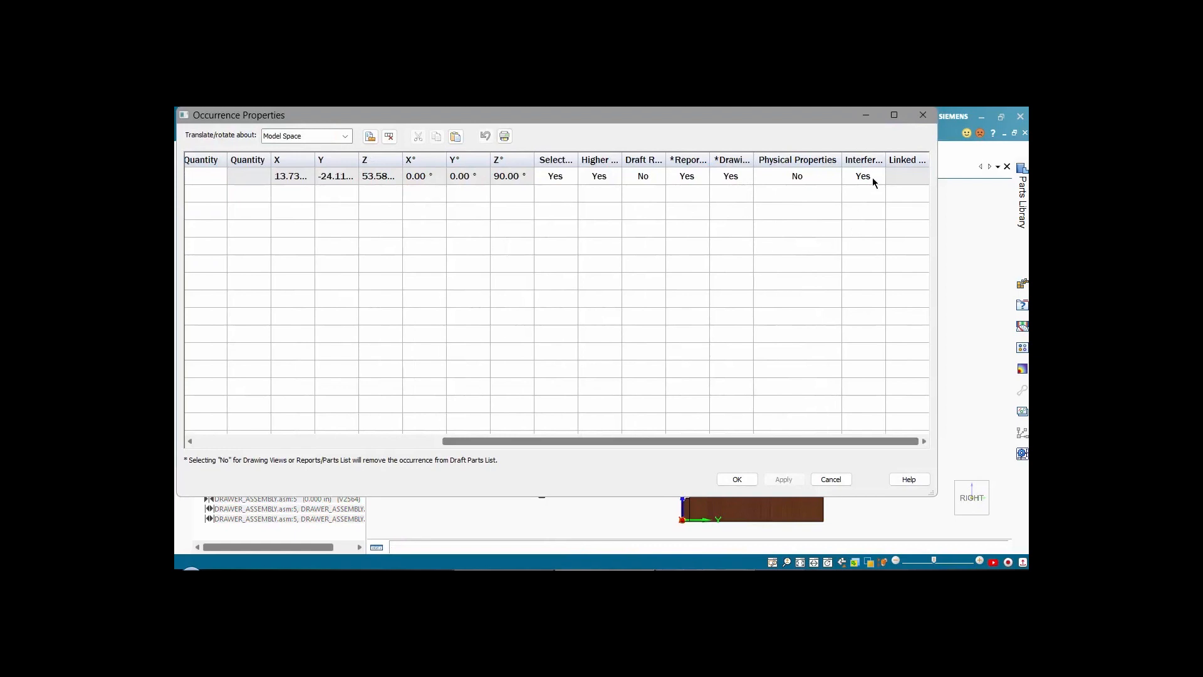
click(808, 178)
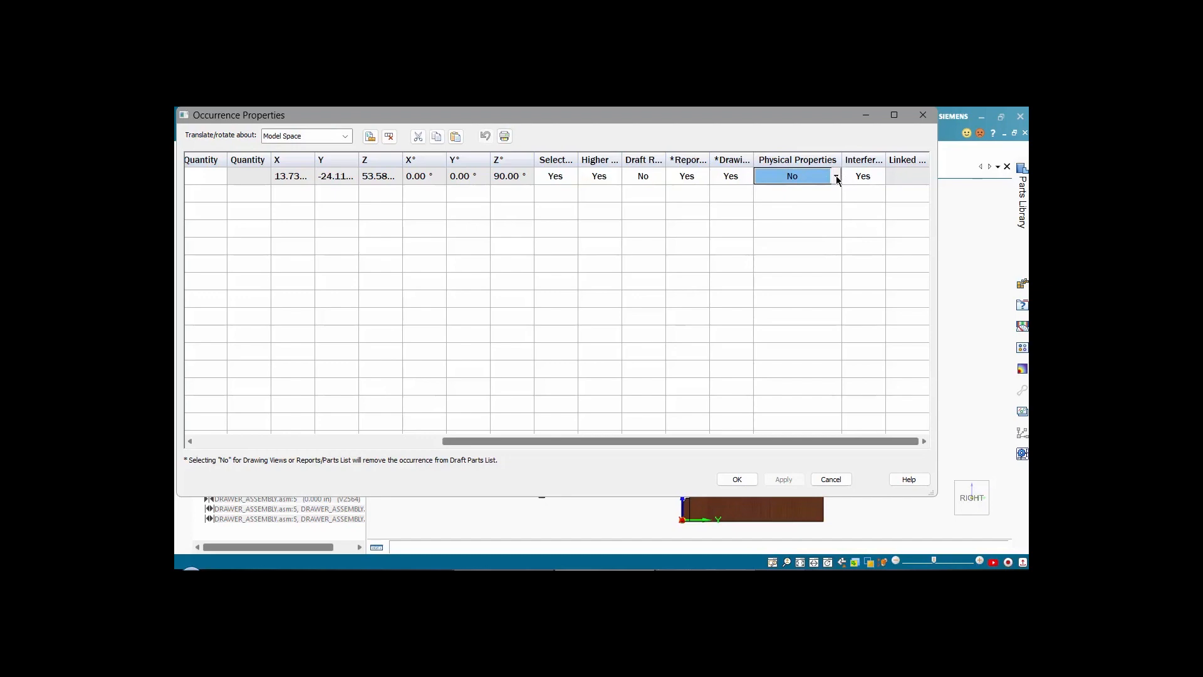
click(835, 176)
click(785, 193)
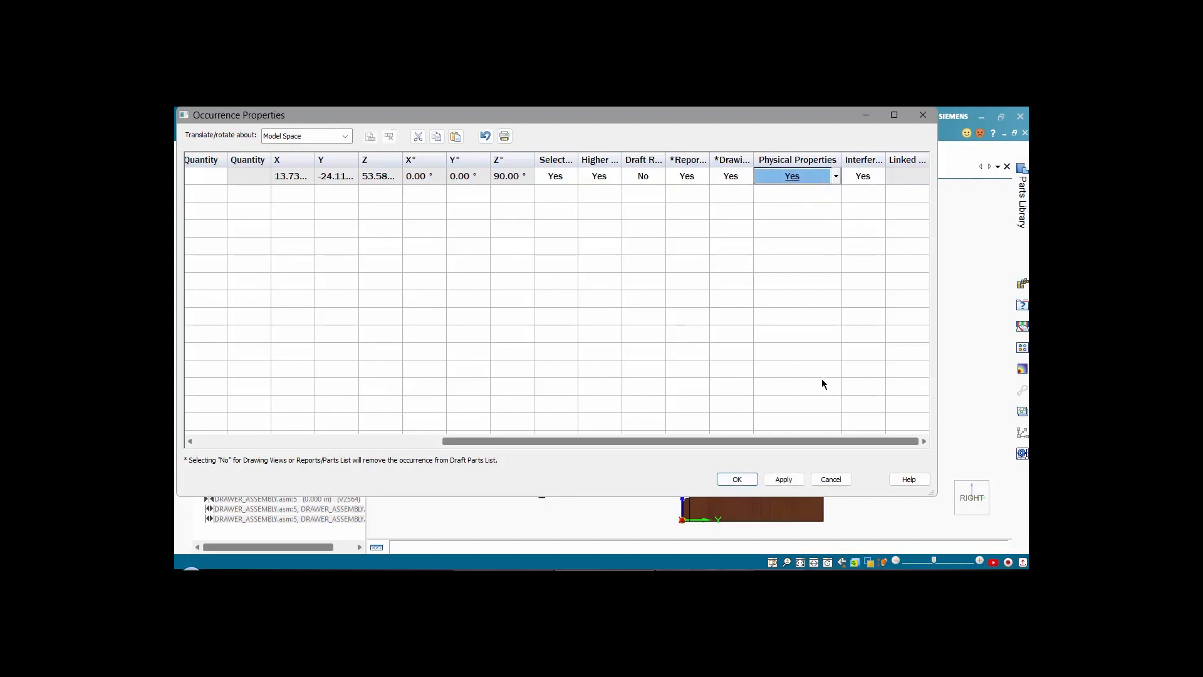
click(733, 478)
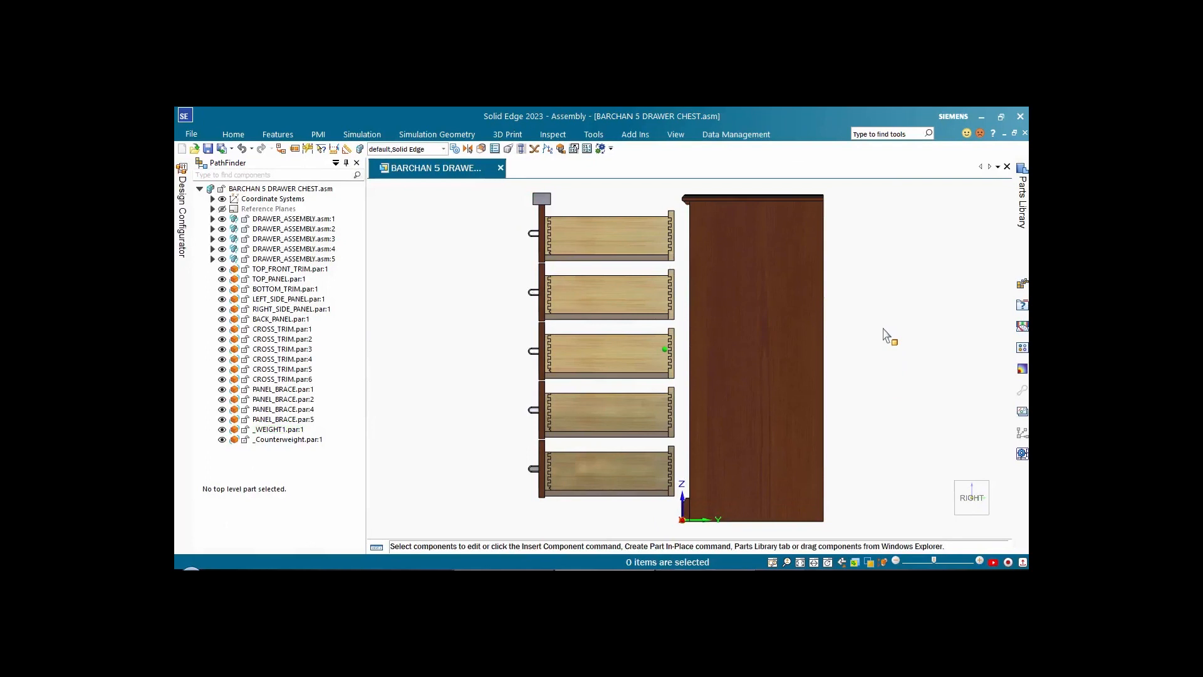
Step: Rerun Goal Seek on CoMY with the weight included, targeting 0.000 in by changing FIRST_DRAWER, and close the command
click(553, 135)
click(511, 150)
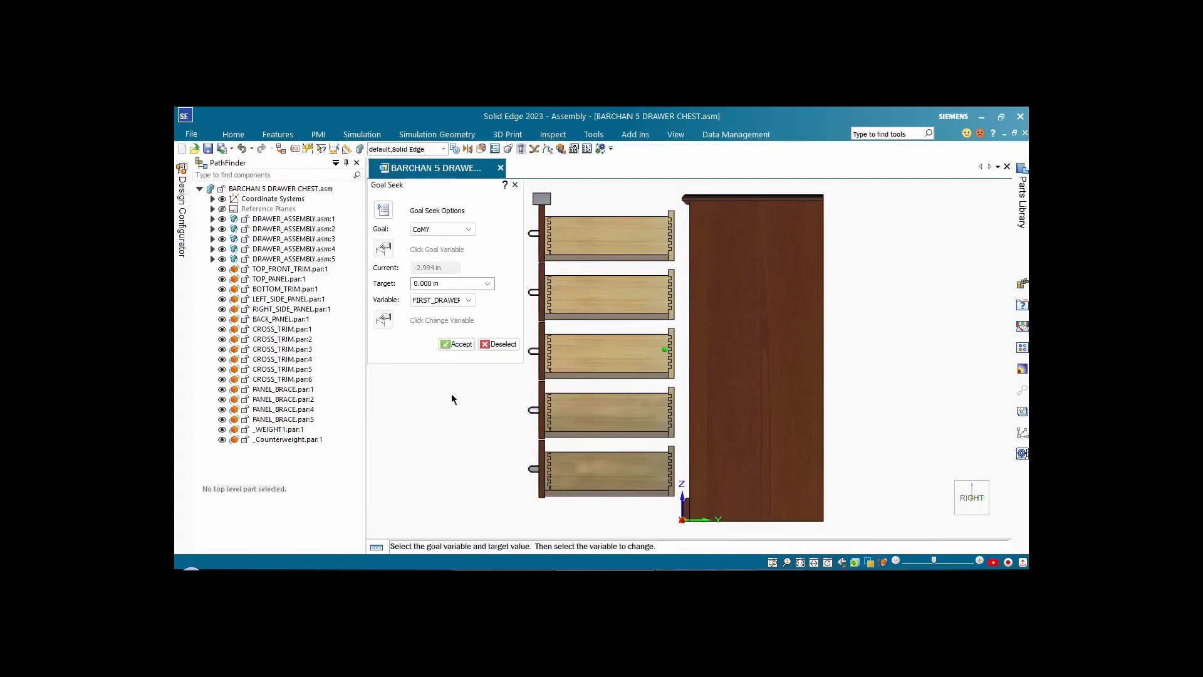
click(457, 344)
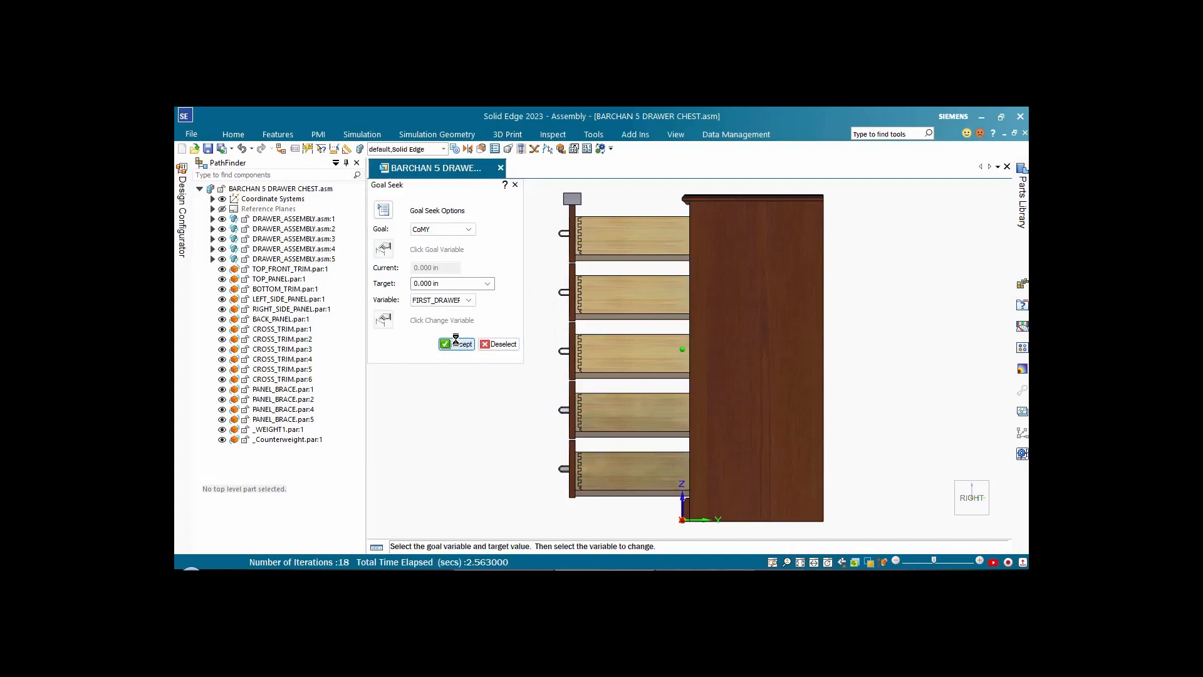
click(515, 186)
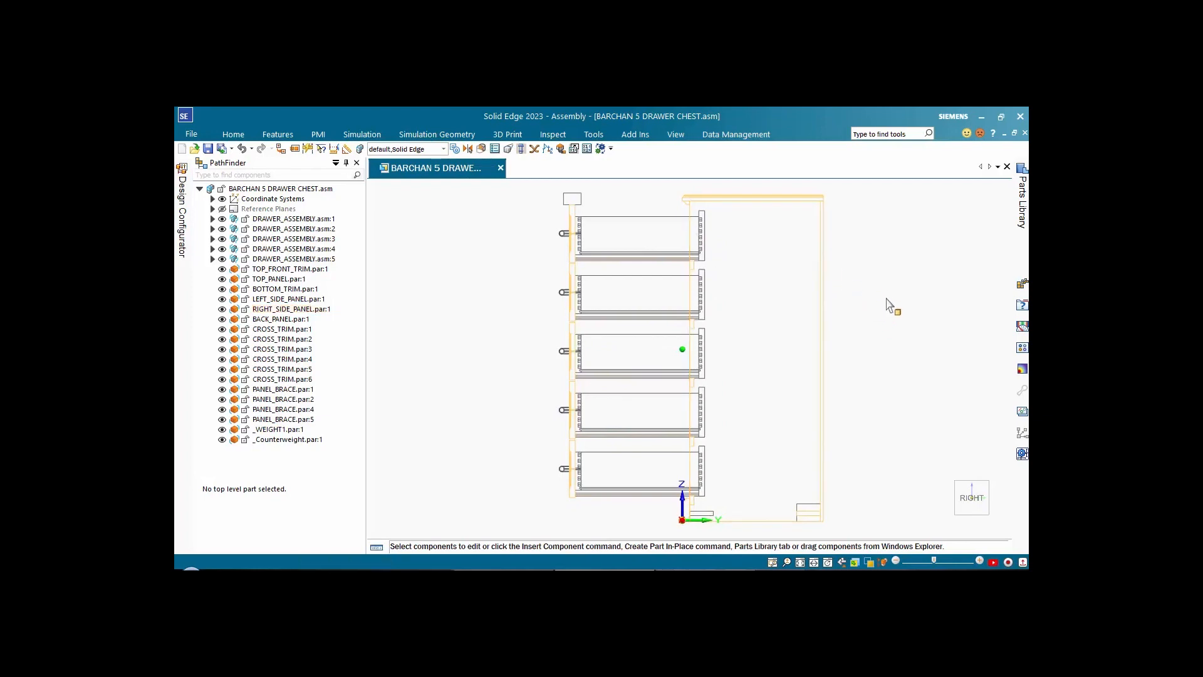
Step: Add a horizontal Distance Between dimension from the bottom trim's front edge to the top drawer's front face, placed below the chest
right_click(481, 257)
click(423, 249)
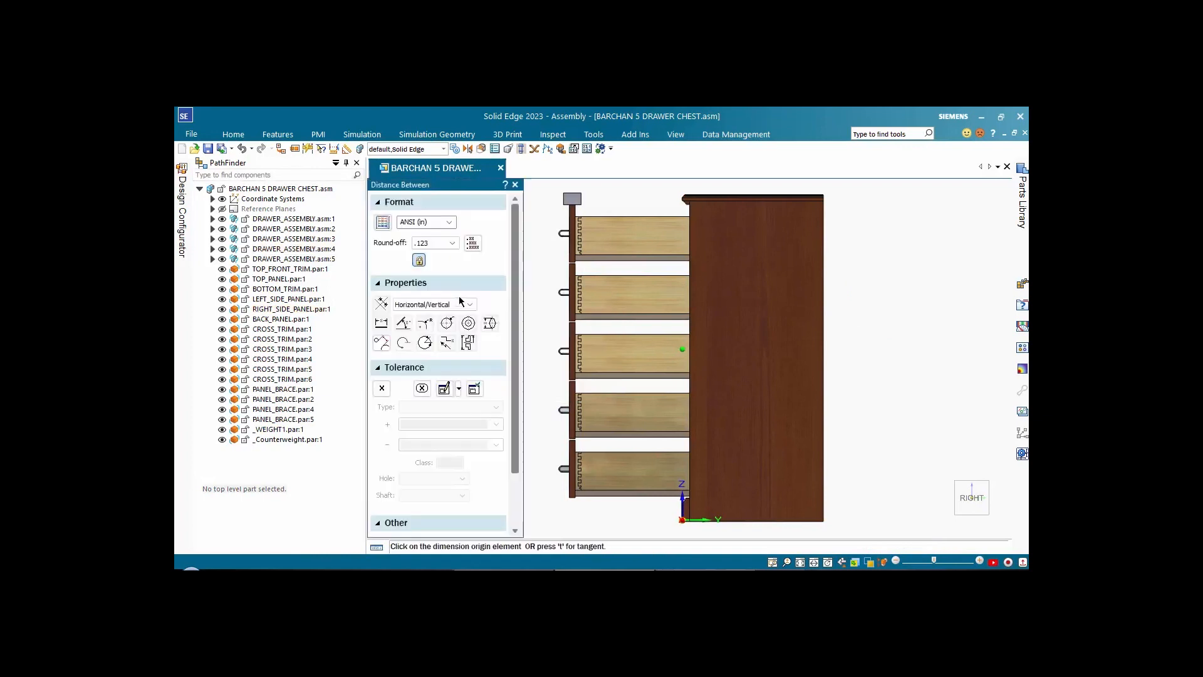
shift+middle_drag(542, 349, 599, 247)
scroll(654, 444, up, 1)
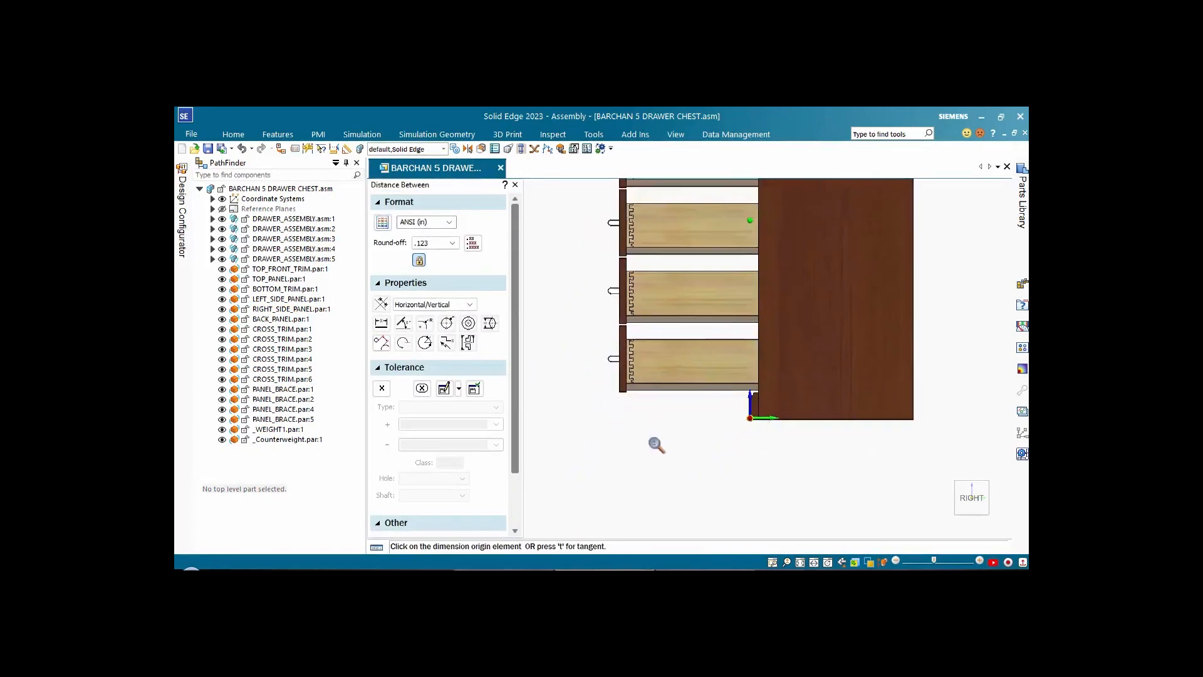
scroll(656, 444, up, 5)
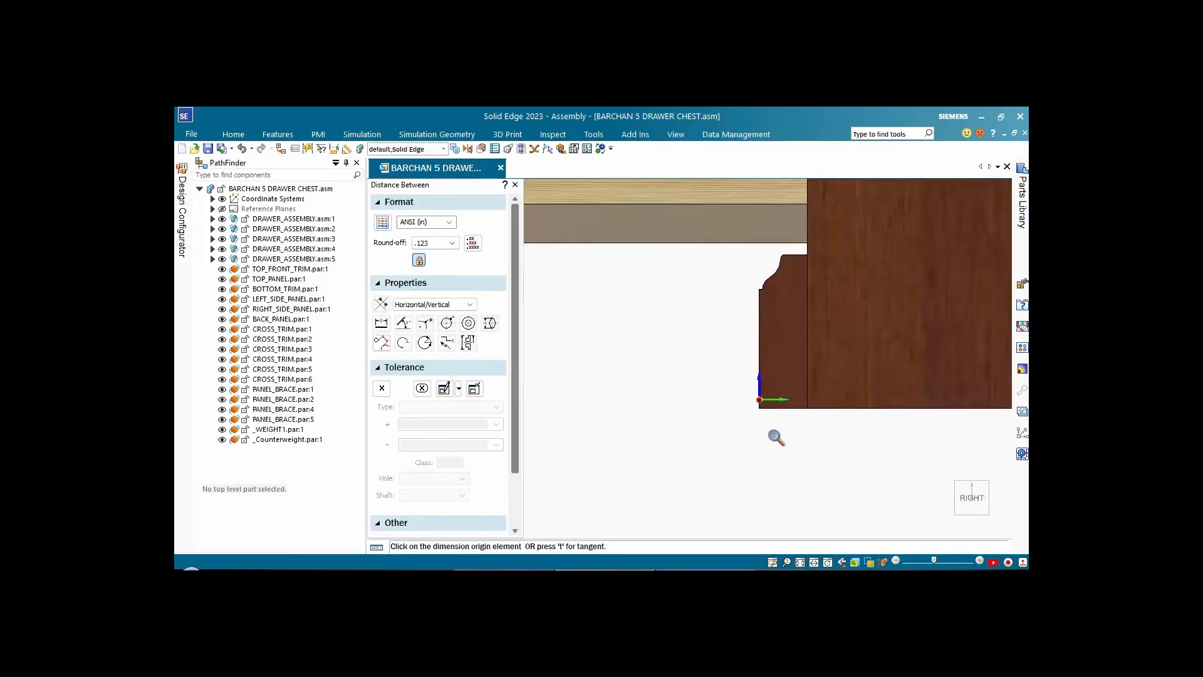
scroll(776, 437, up, 3)
click(730, 362)
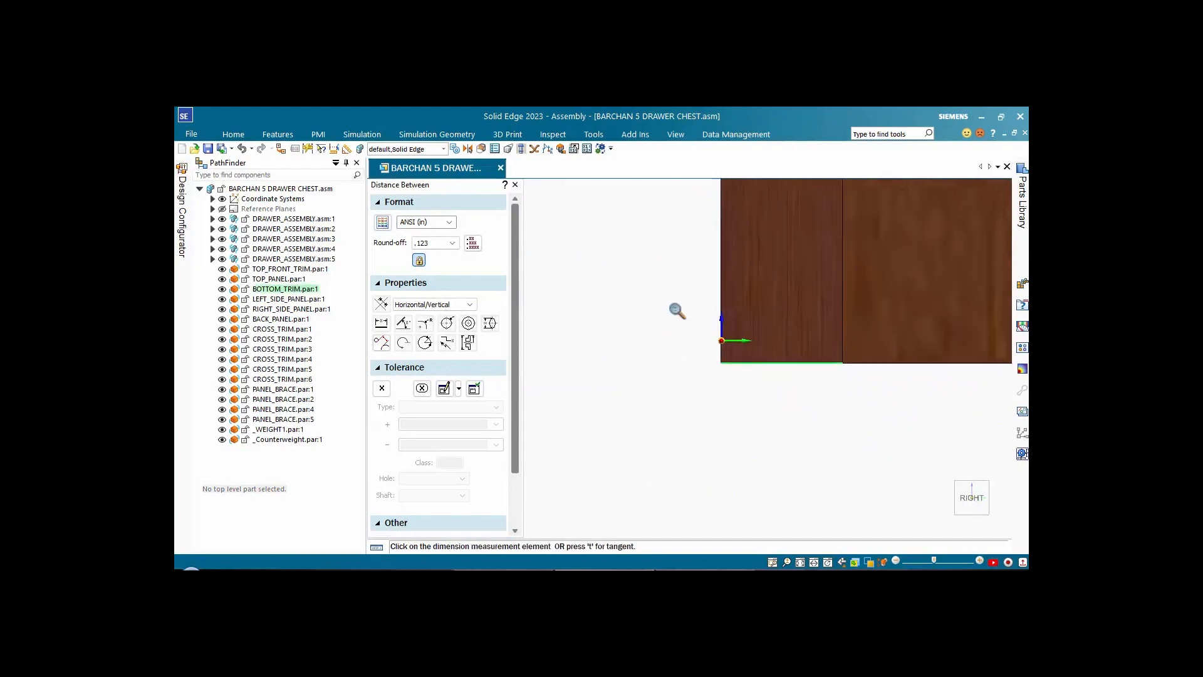
scroll(677, 311, down, 6)
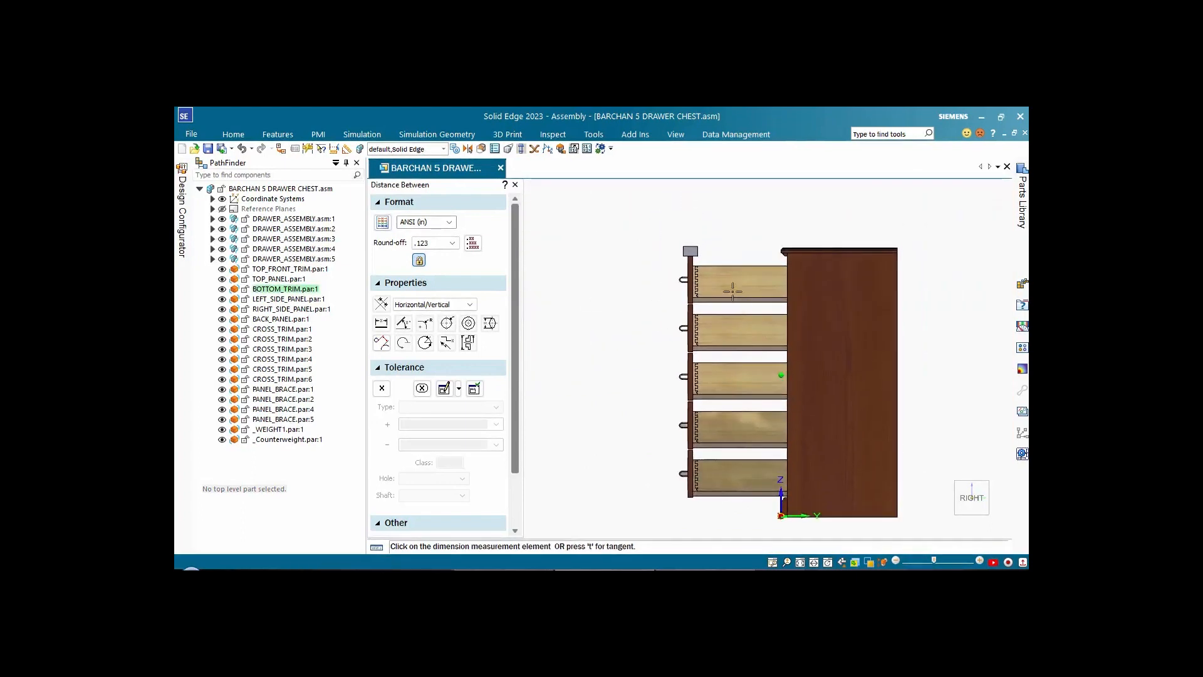
scroll(689, 276, up, 8)
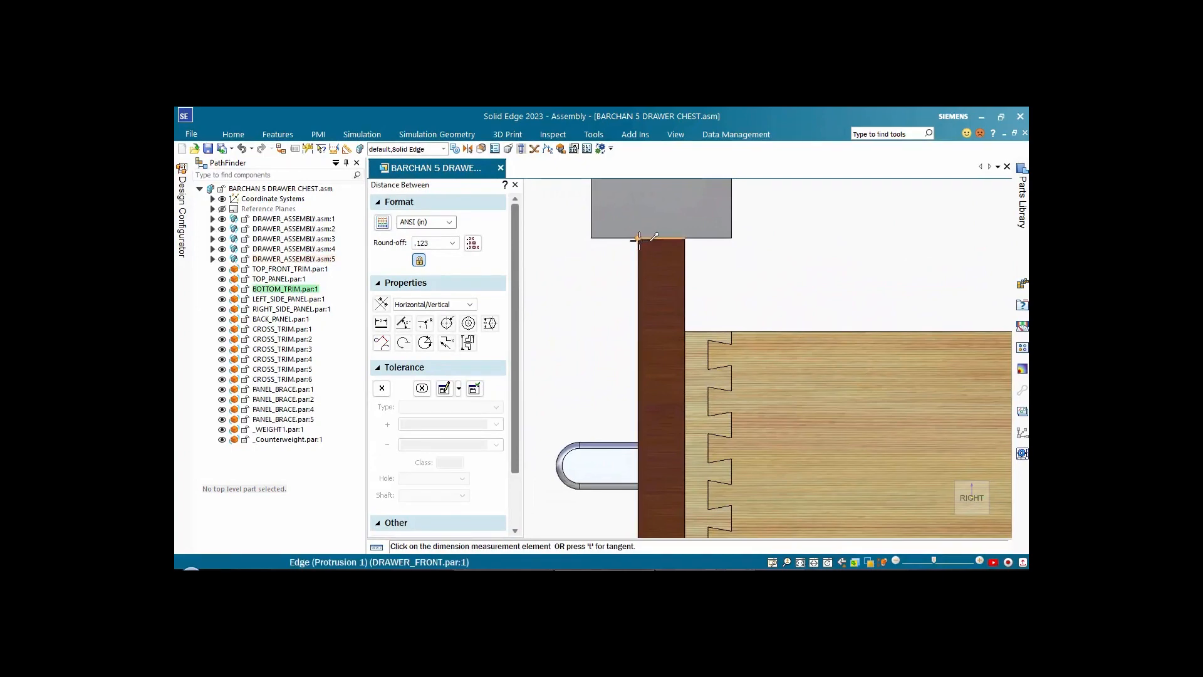
click(637, 241)
scroll(606, 290, down, 8)
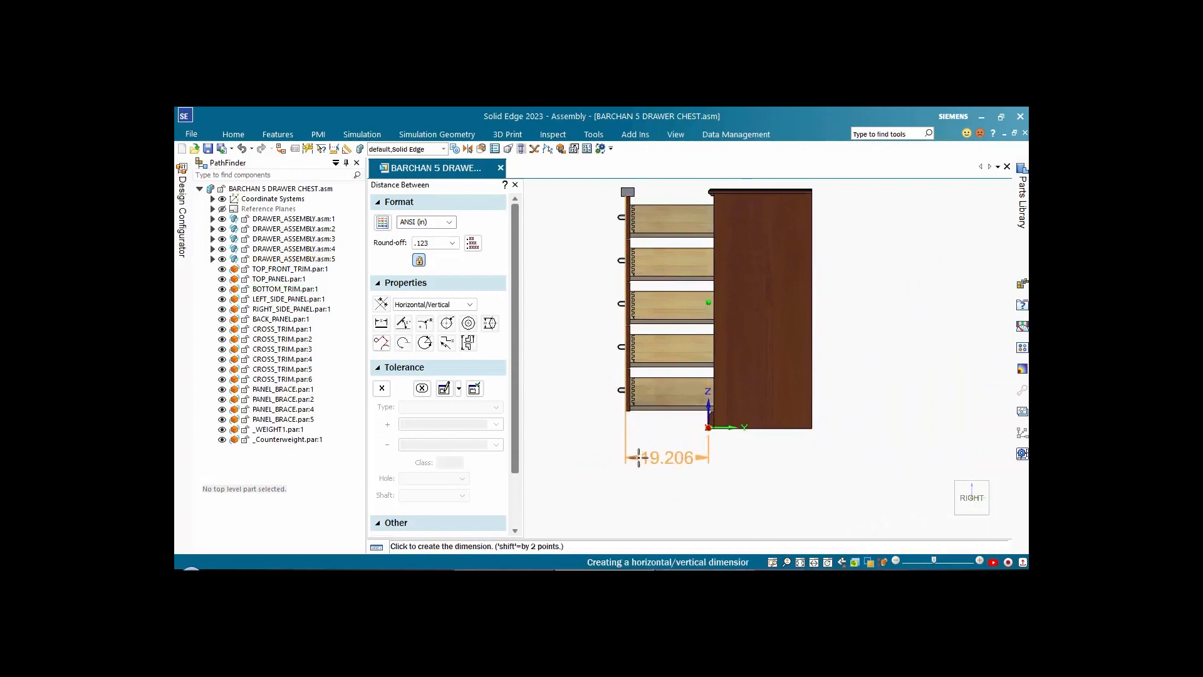
click(567, 453)
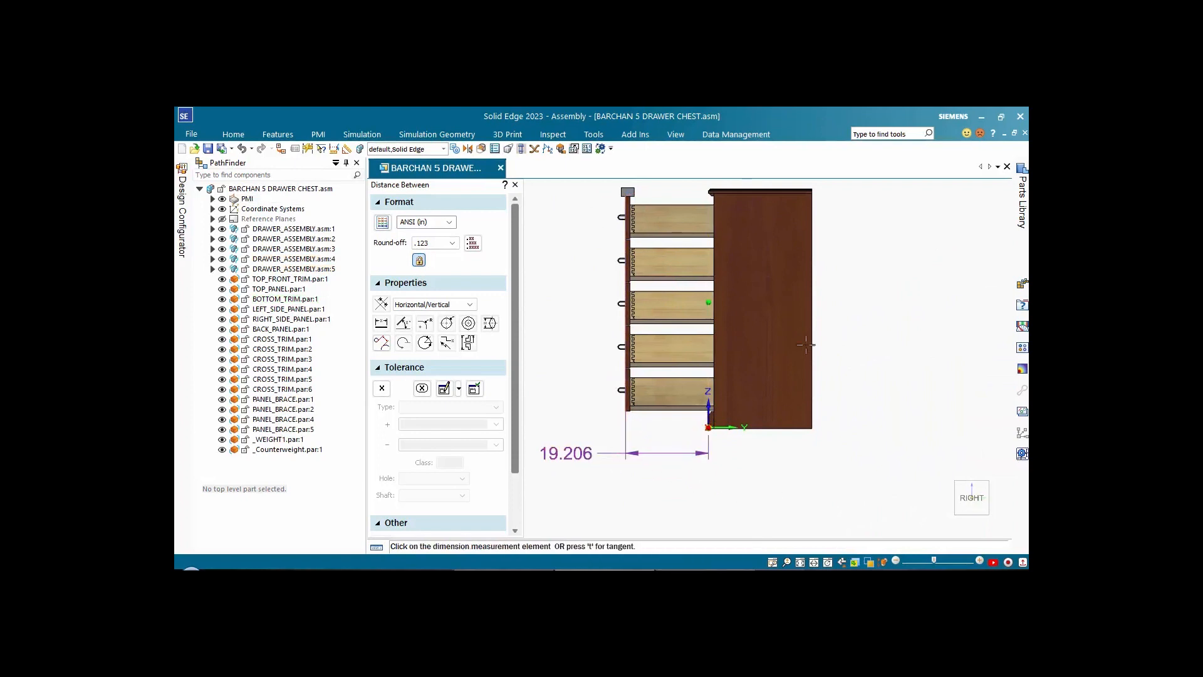
key(Escape)
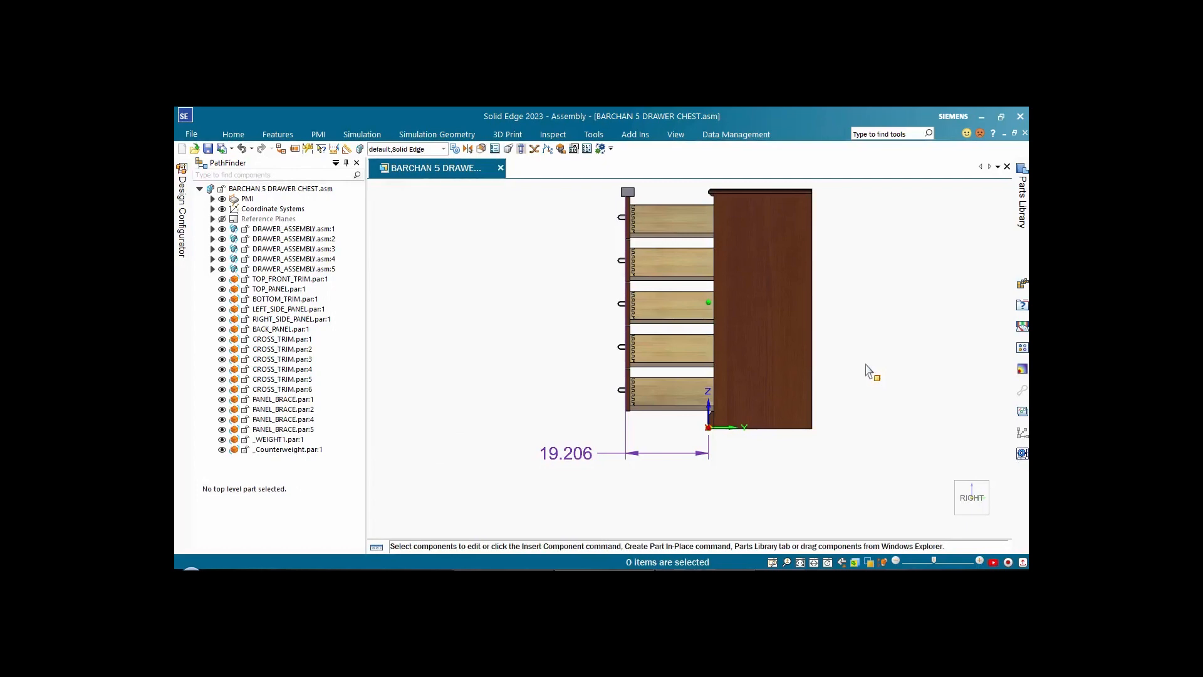
Step: Open the counterweight part at the back of the chest for editing within the assembly
middle_drag(854, 394, 854, 349)
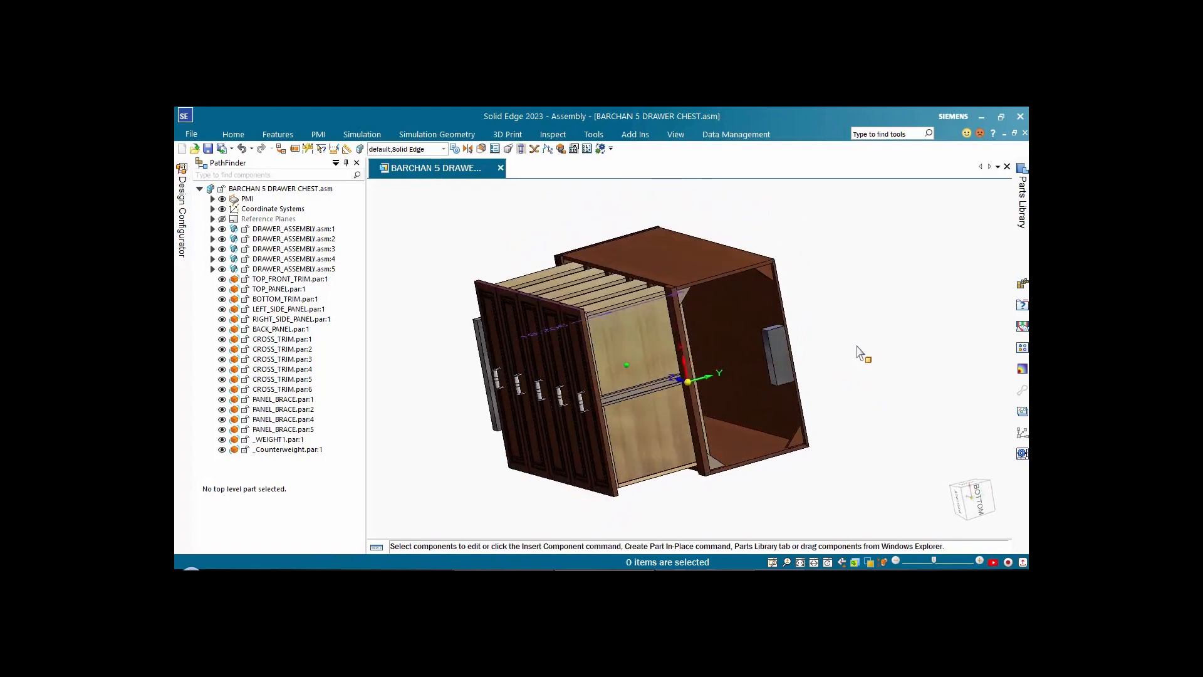
click(776, 354)
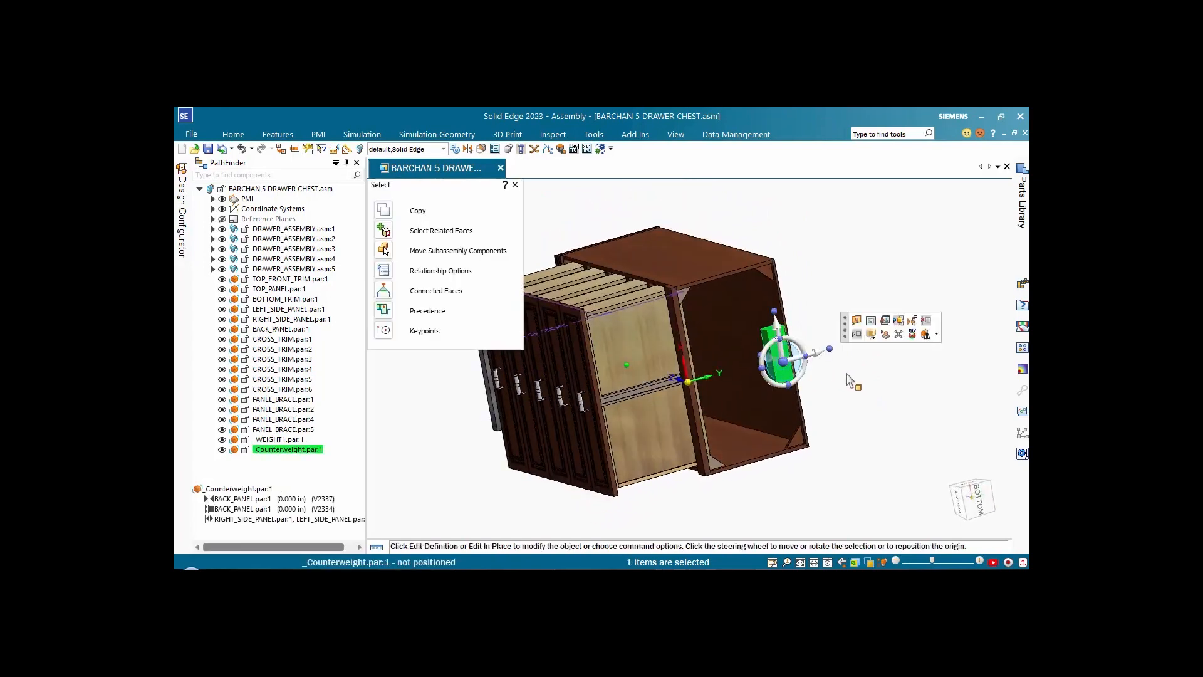
click(872, 320)
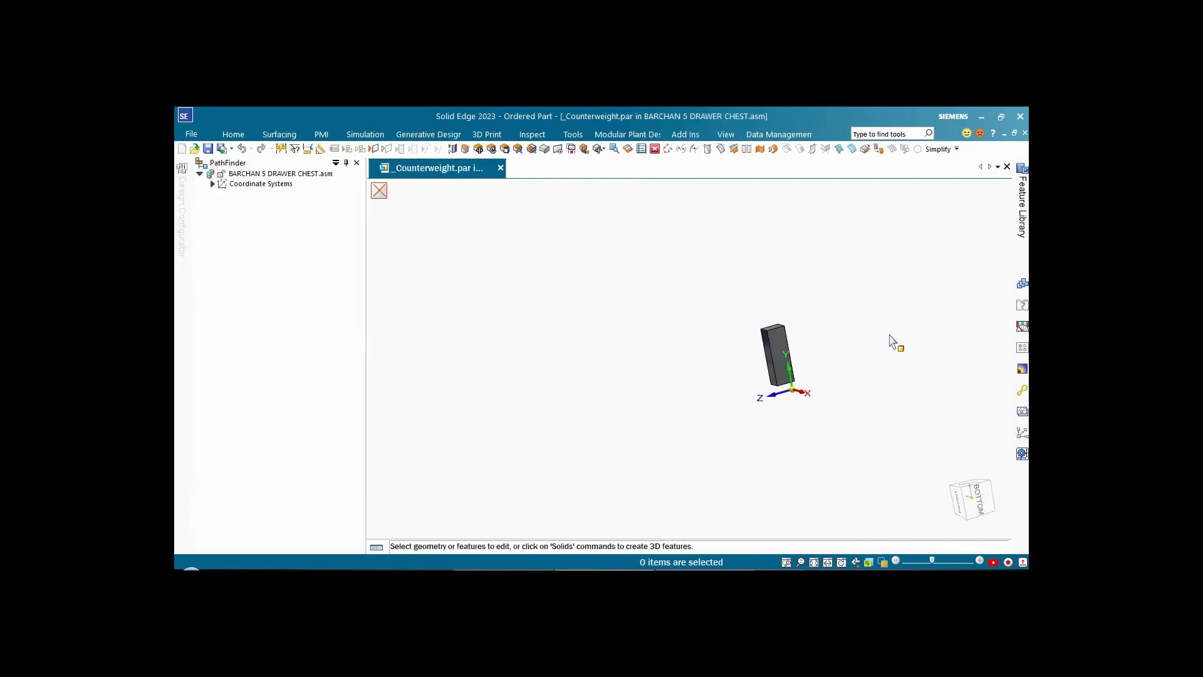
Step: Run Goal Seek on the counterweight's Mass with a target of 80 lbm, changing the extruded protrusion variable, and return to the assembly
click(537, 137)
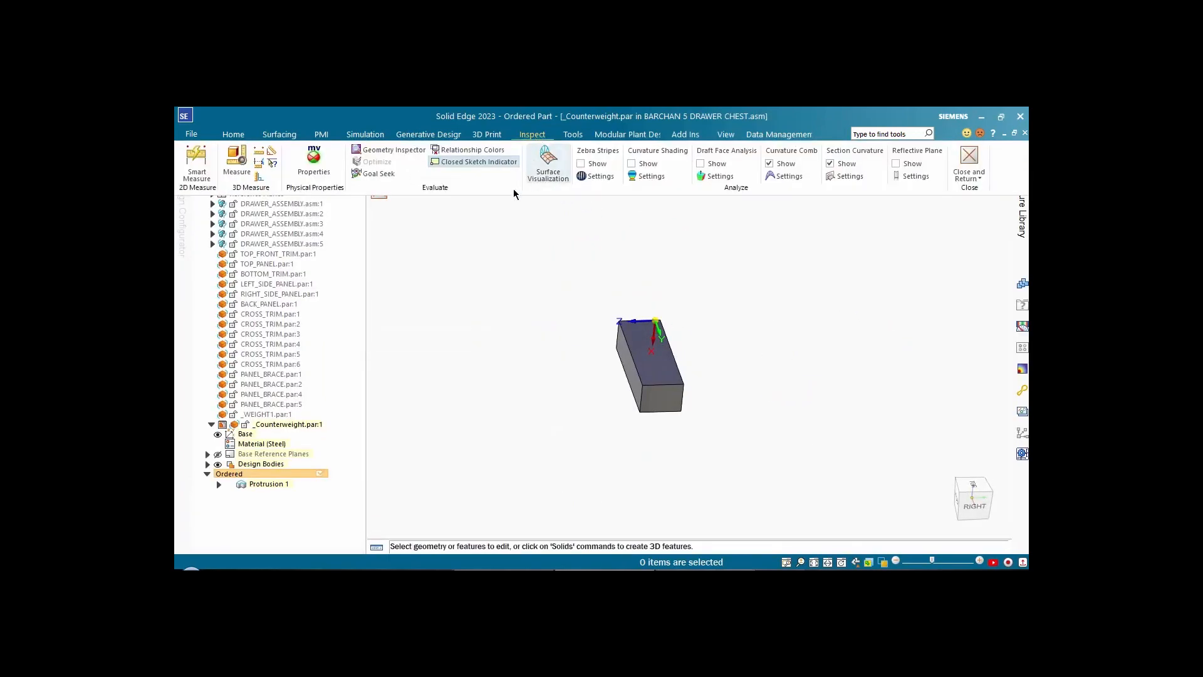
click(373, 175)
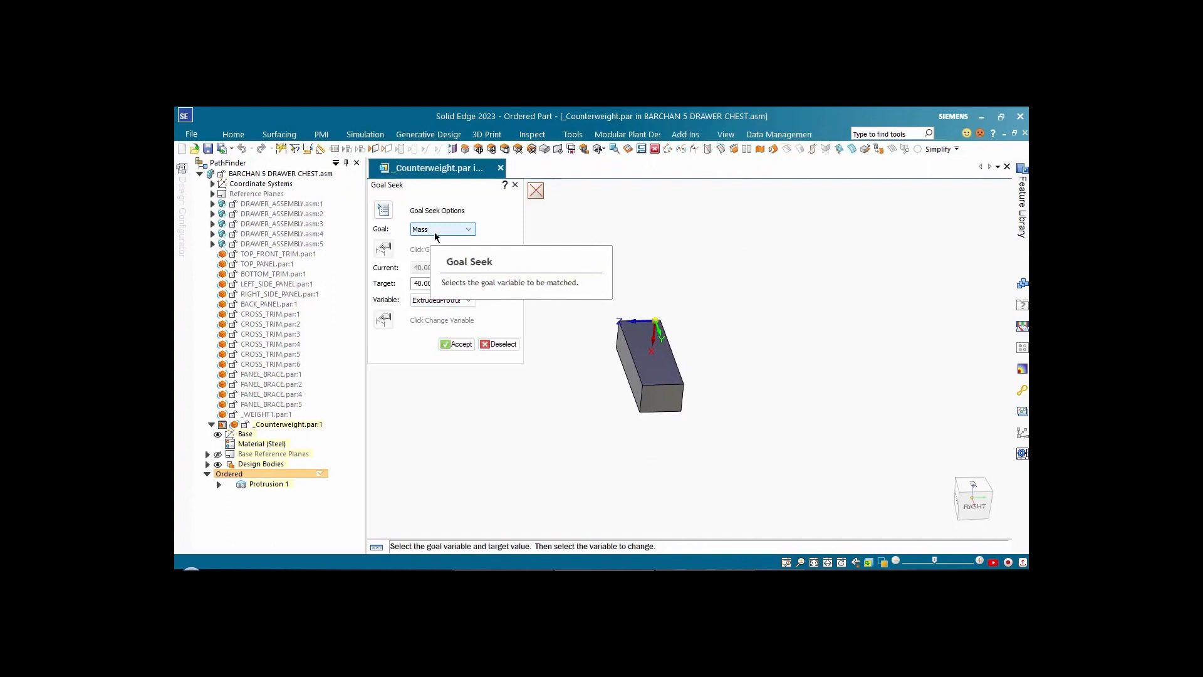
click(436, 286)
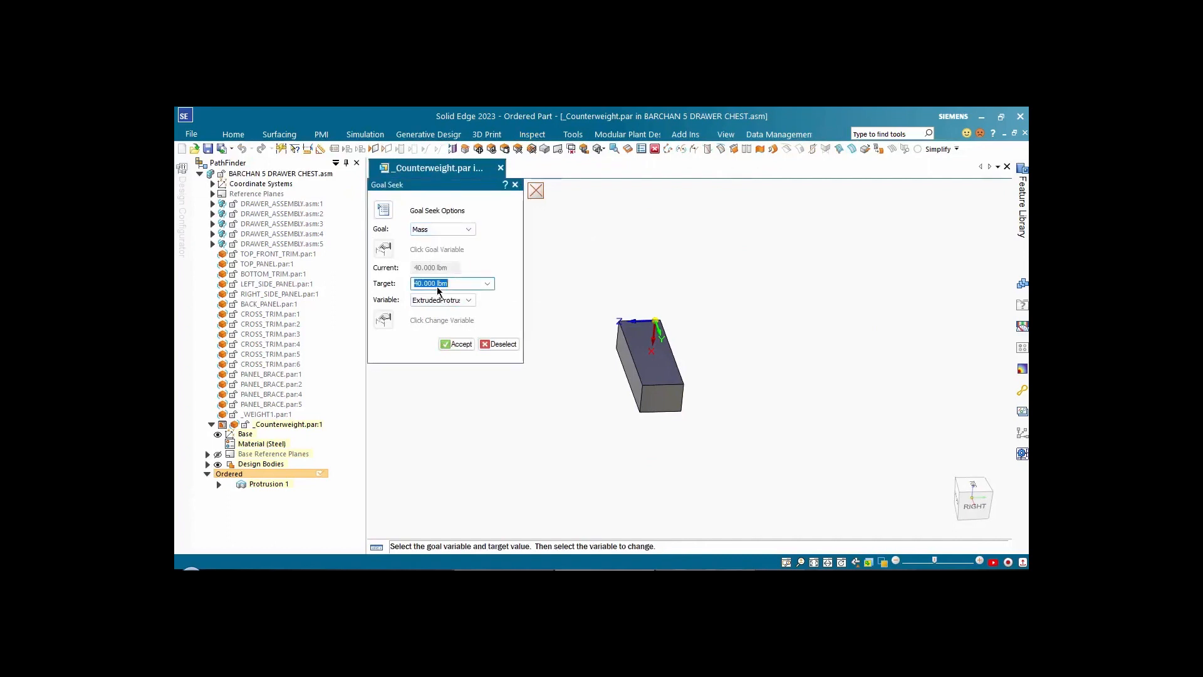
text(80)
key(Tab)
click(457, 344)
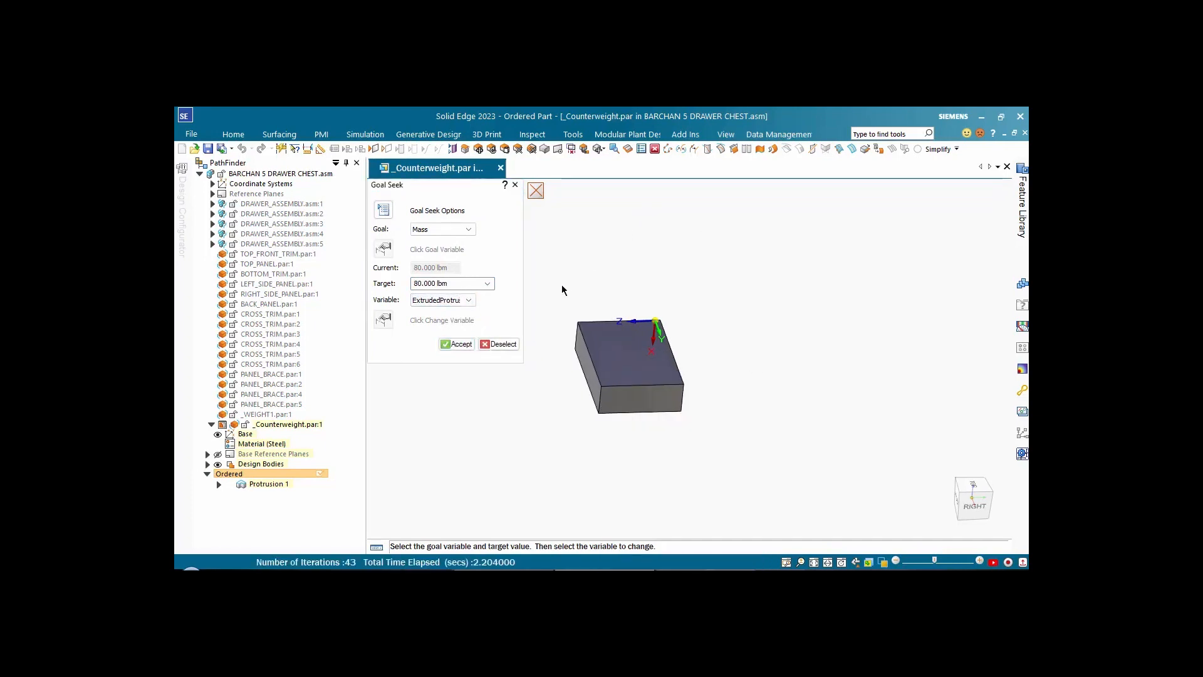
click(536, 192)
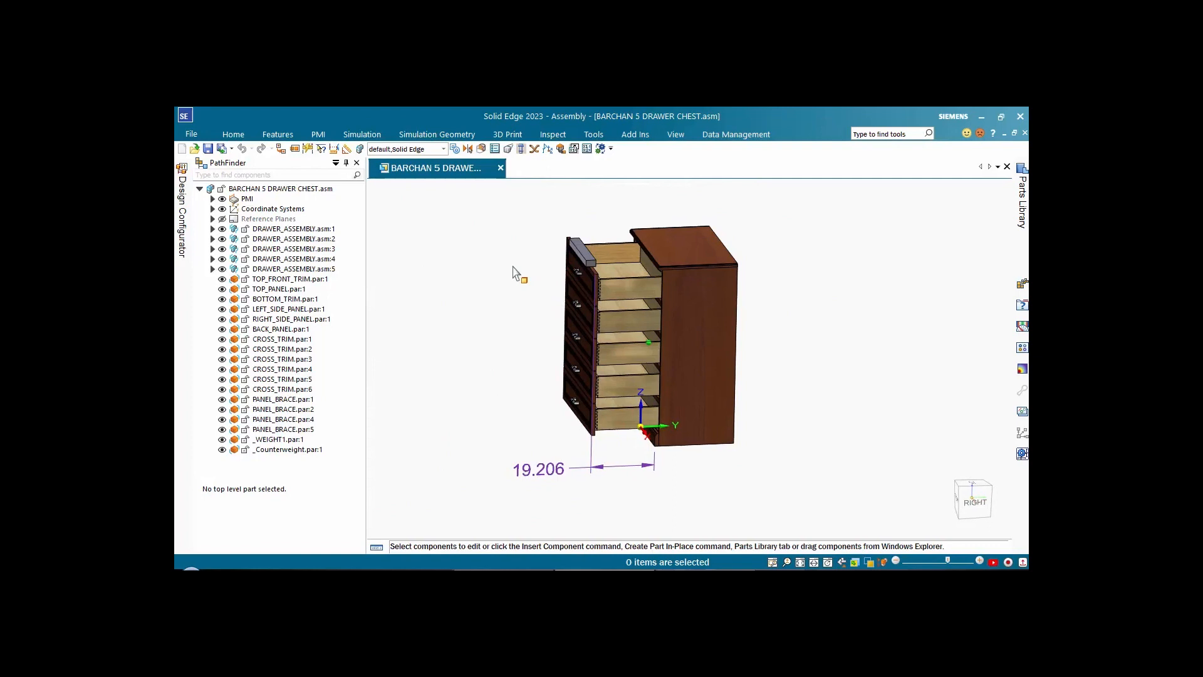
Step: Set the FIRST_DRAWER variable back to 20 in in the assembly's Variable Table and close the table
click(587, 149)
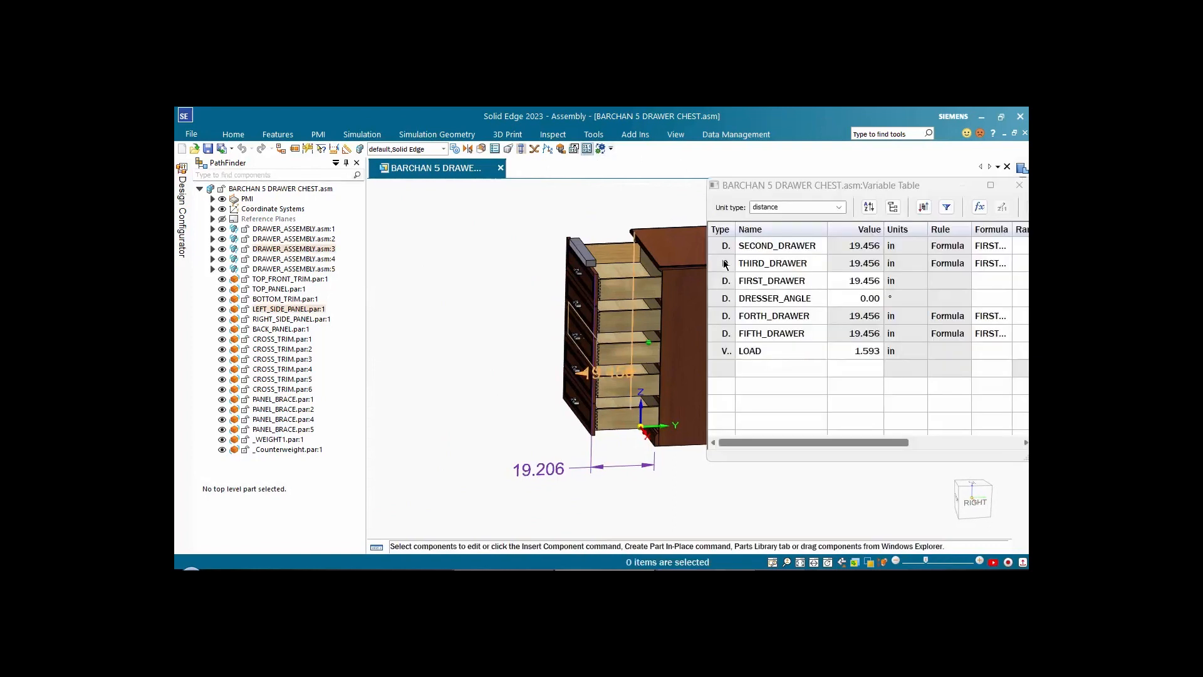
click(863, 284)
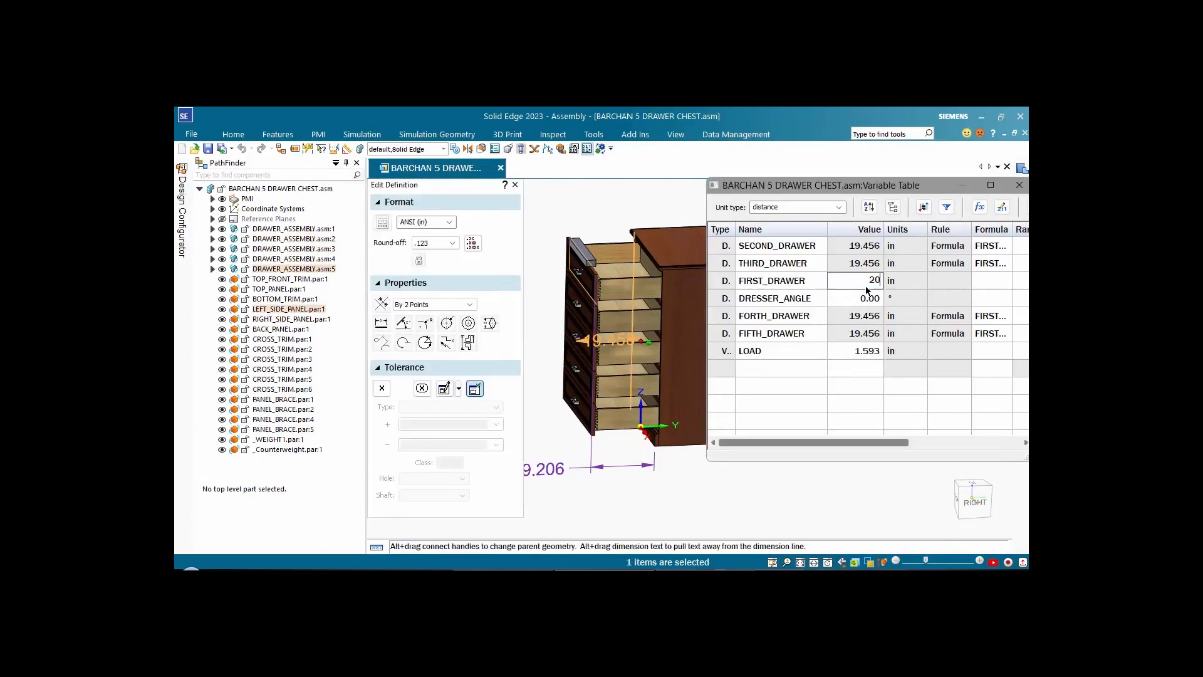
text(20)
key(Return)
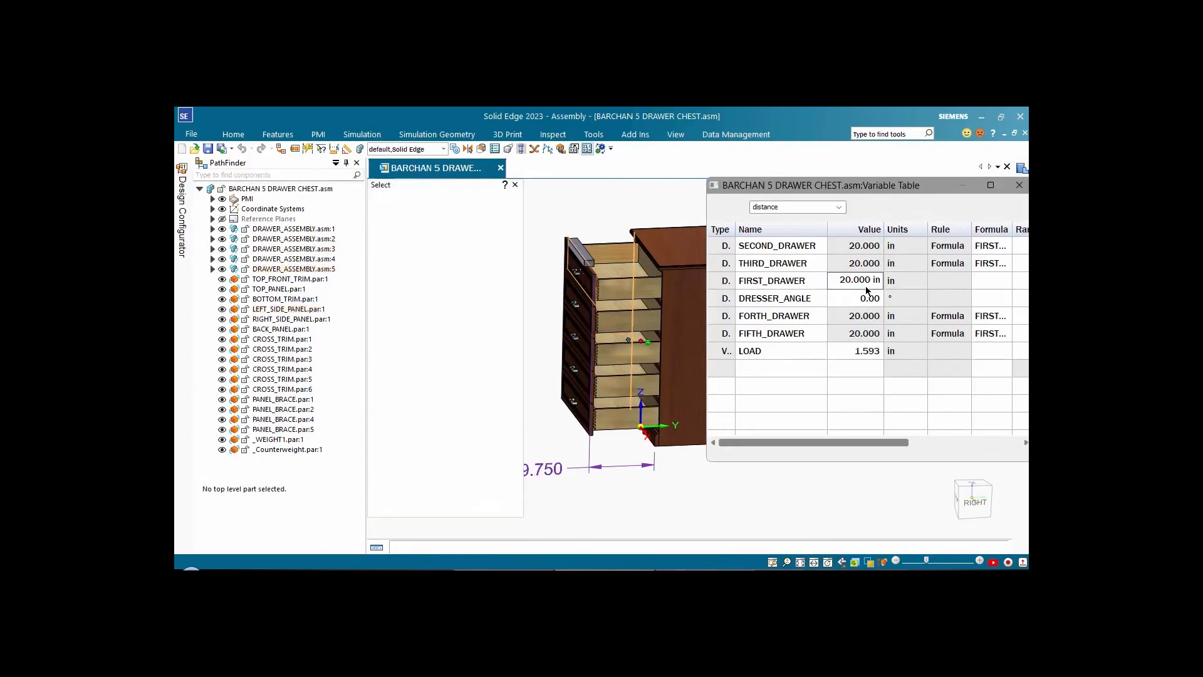
click(866, 298)
click(1018, 184)
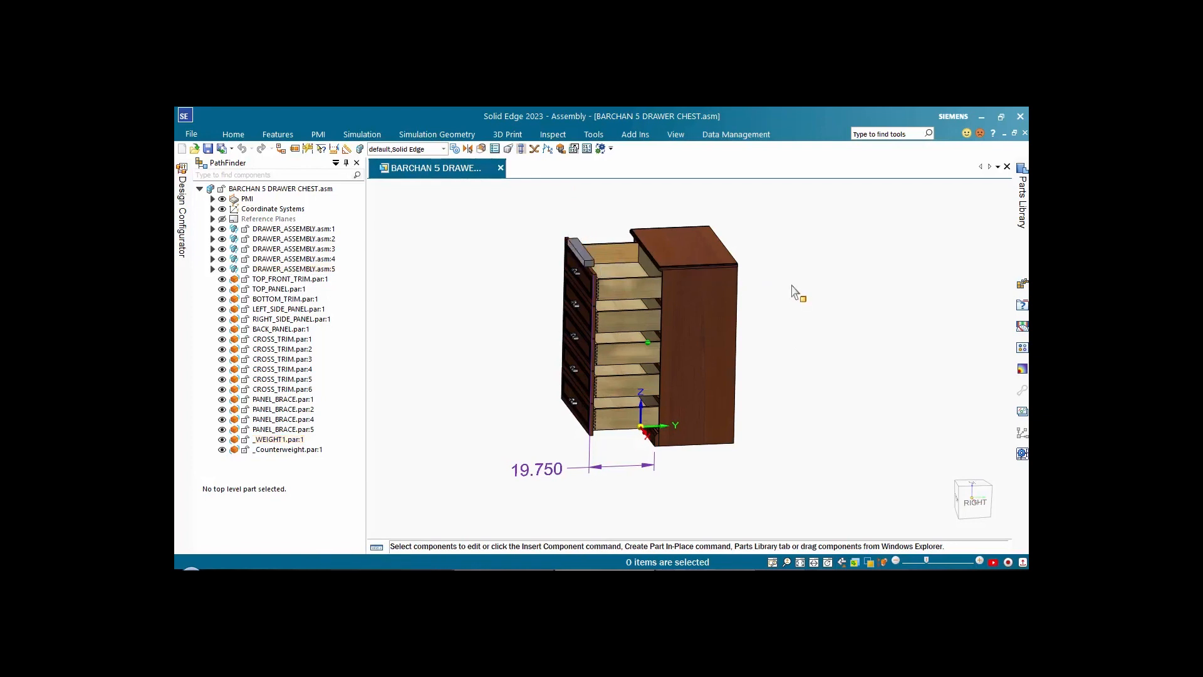
Step: Copy the link of the LOAD variable from the chest assembly's Variable Table
click(588, 151)
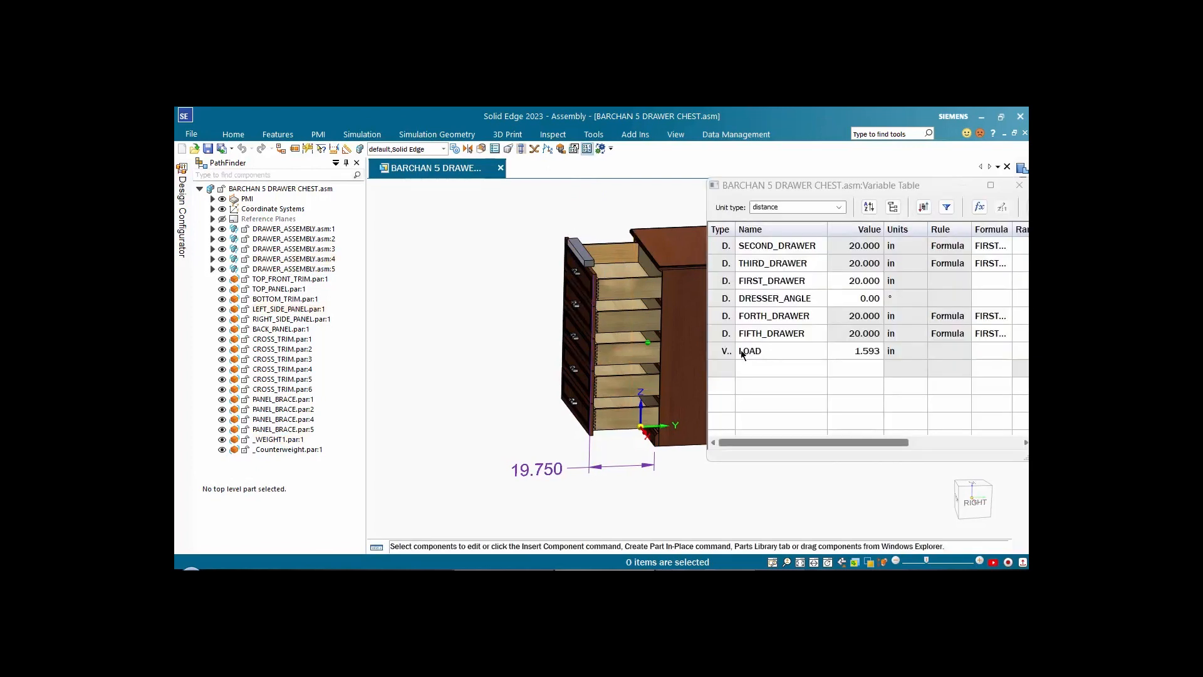
click(727, 352)
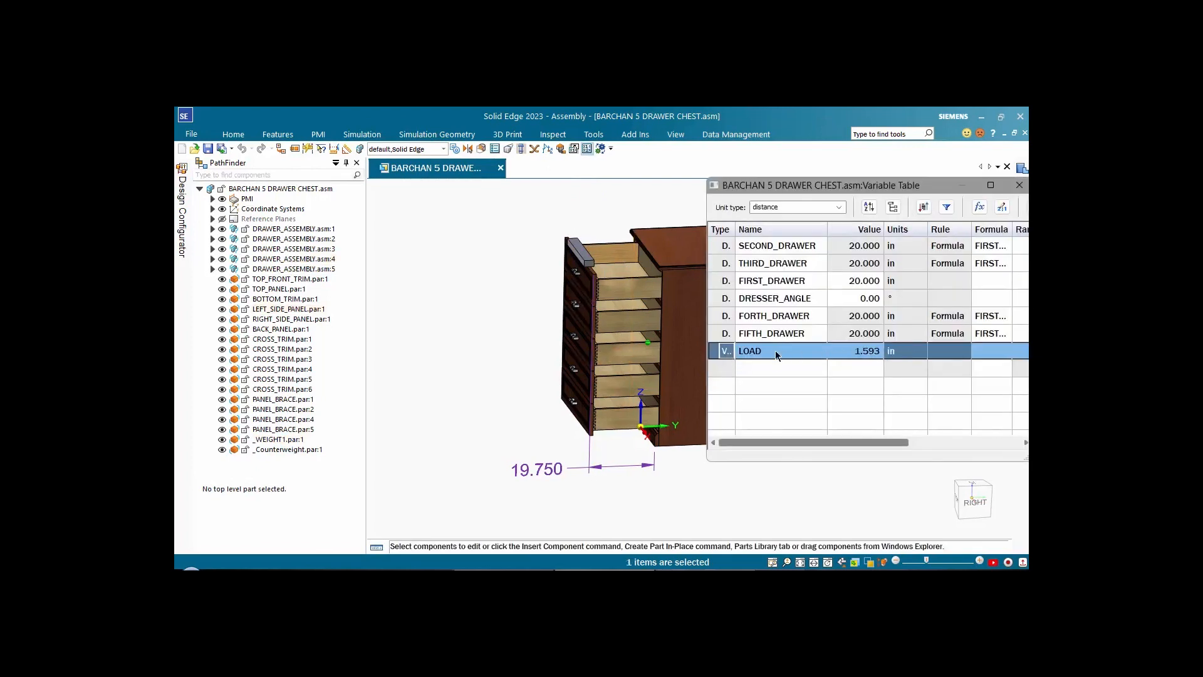
right_click(724, 352)
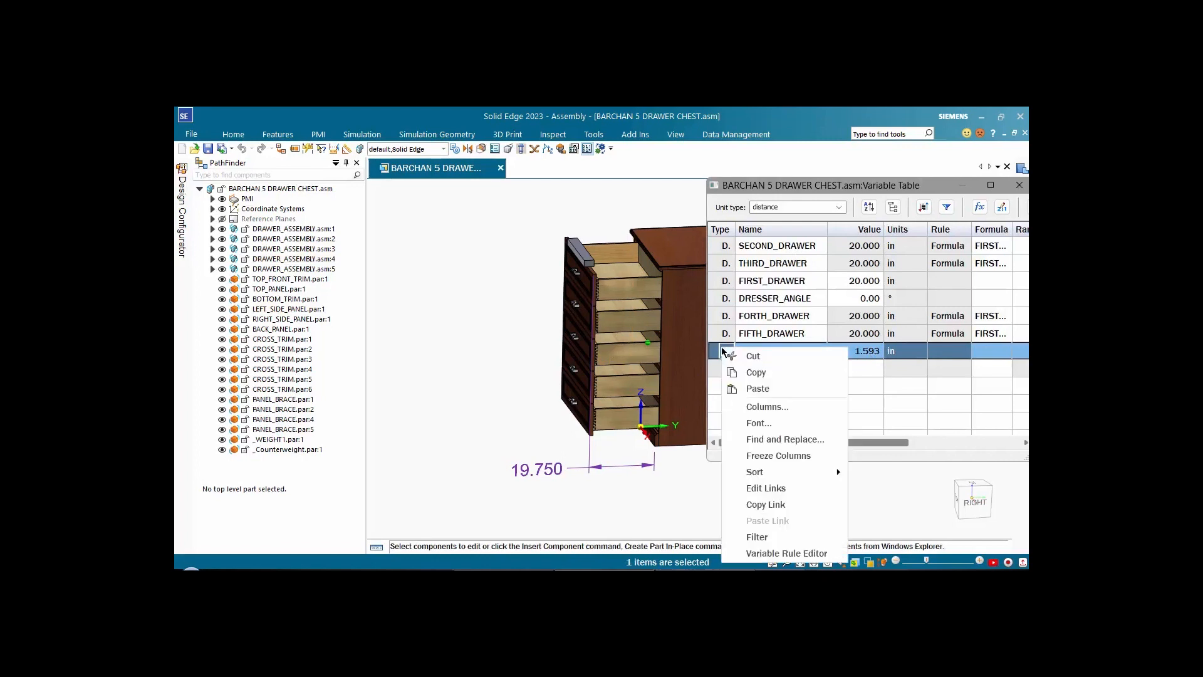
click(761, 504)
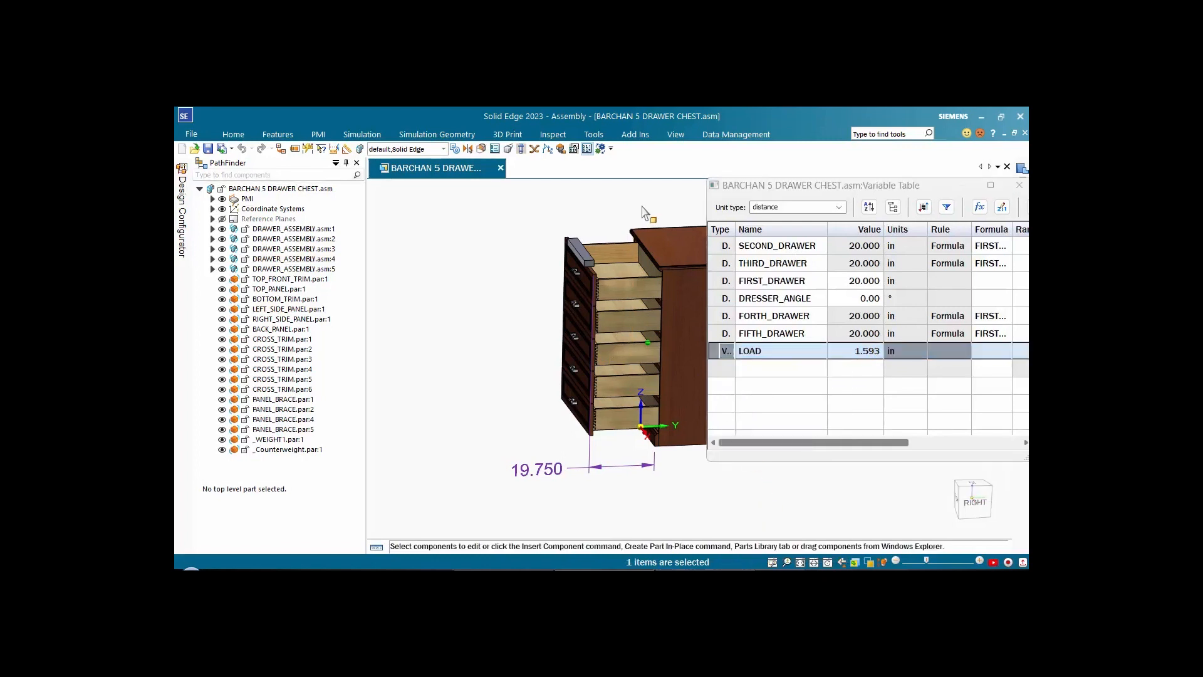
Step: Paste the link into the WEIGHT_HEIGHT variable of the _WEIGHT1 part using Peer Variables, and close its Variable Table
click(574, 150)
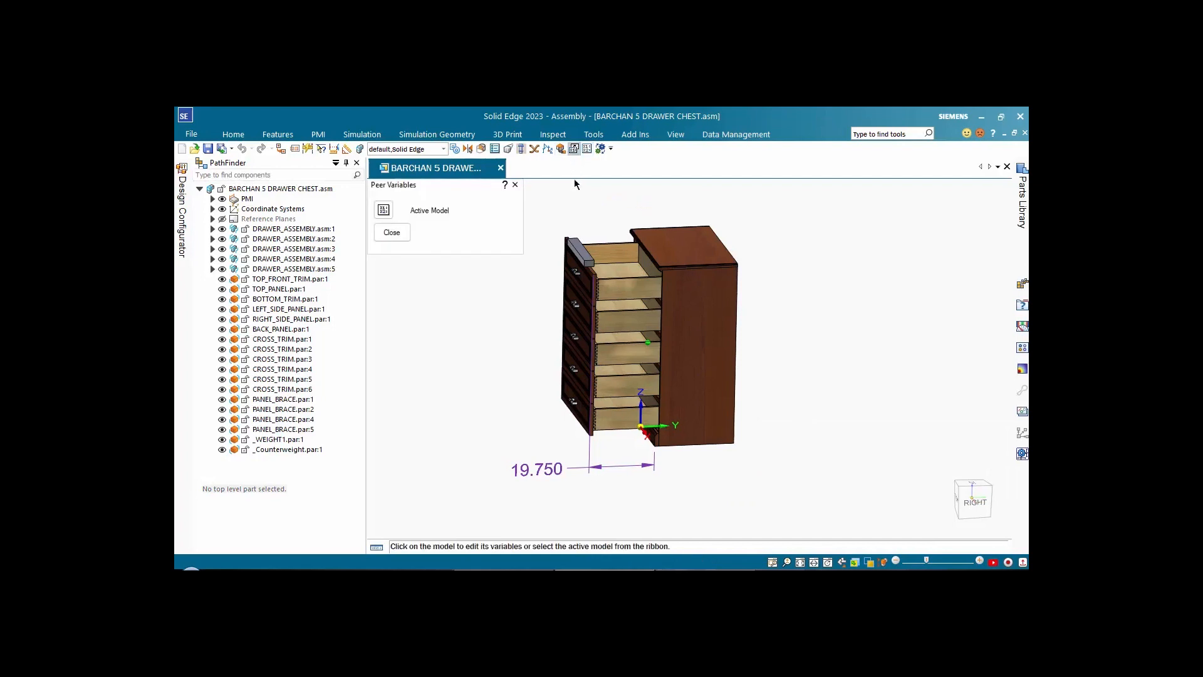
click(580, 251)
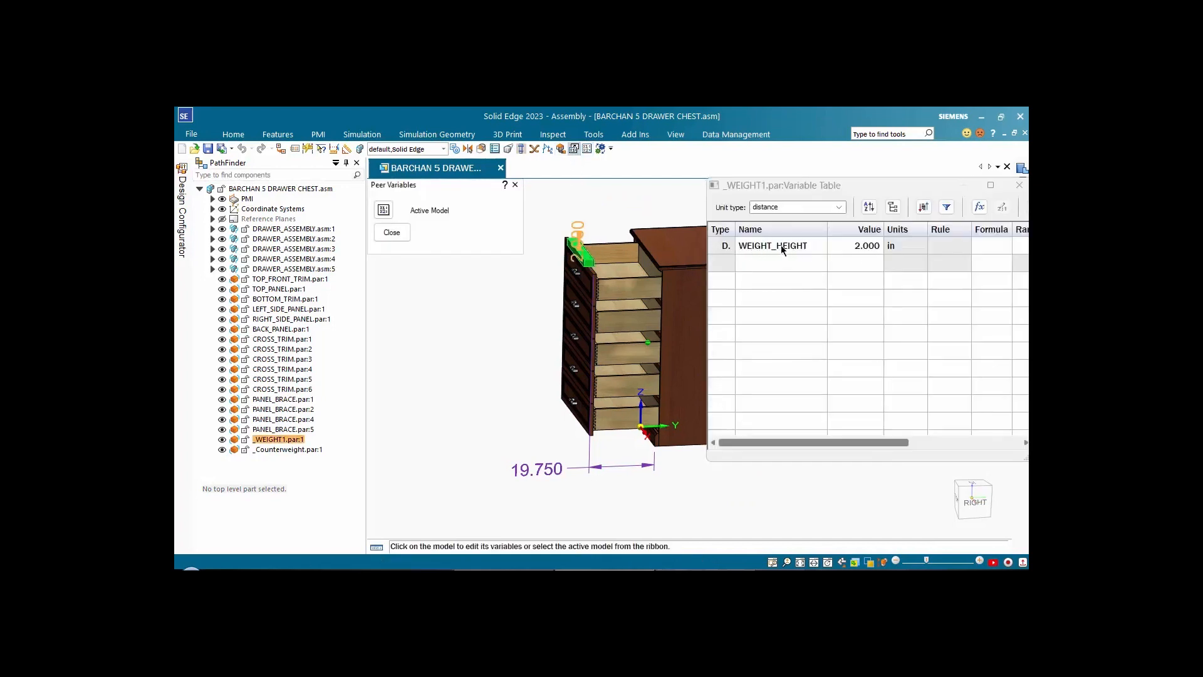
click(725, 246)
right_click(726, 247)
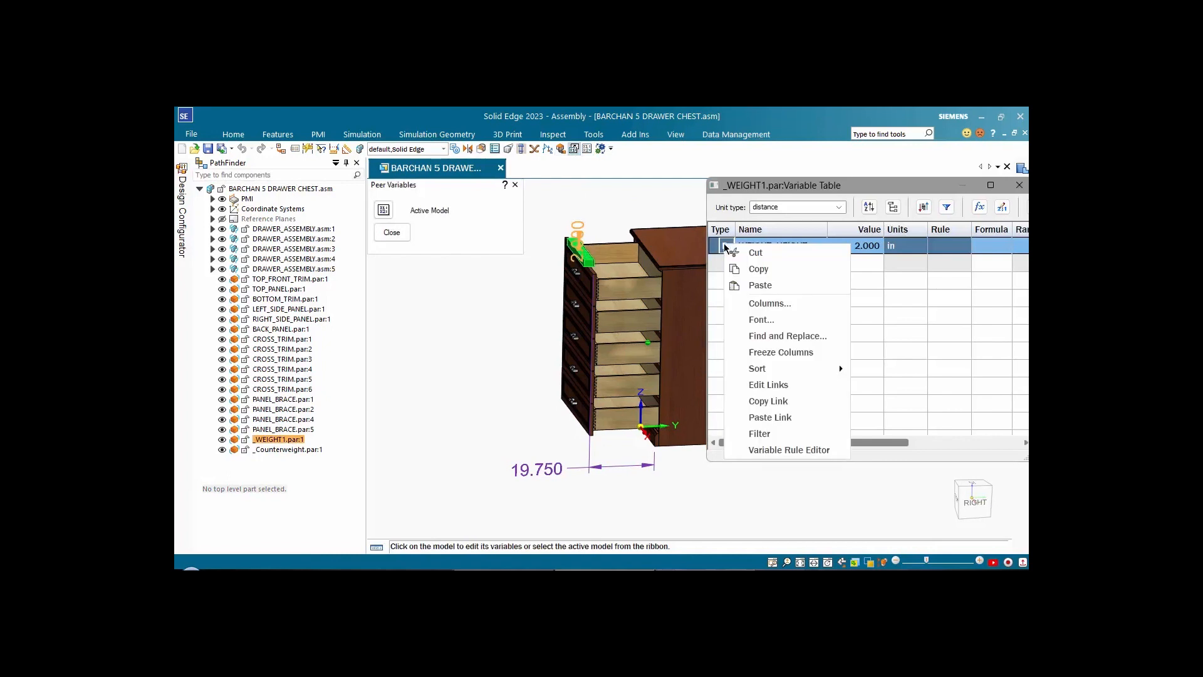
click(757, 419)
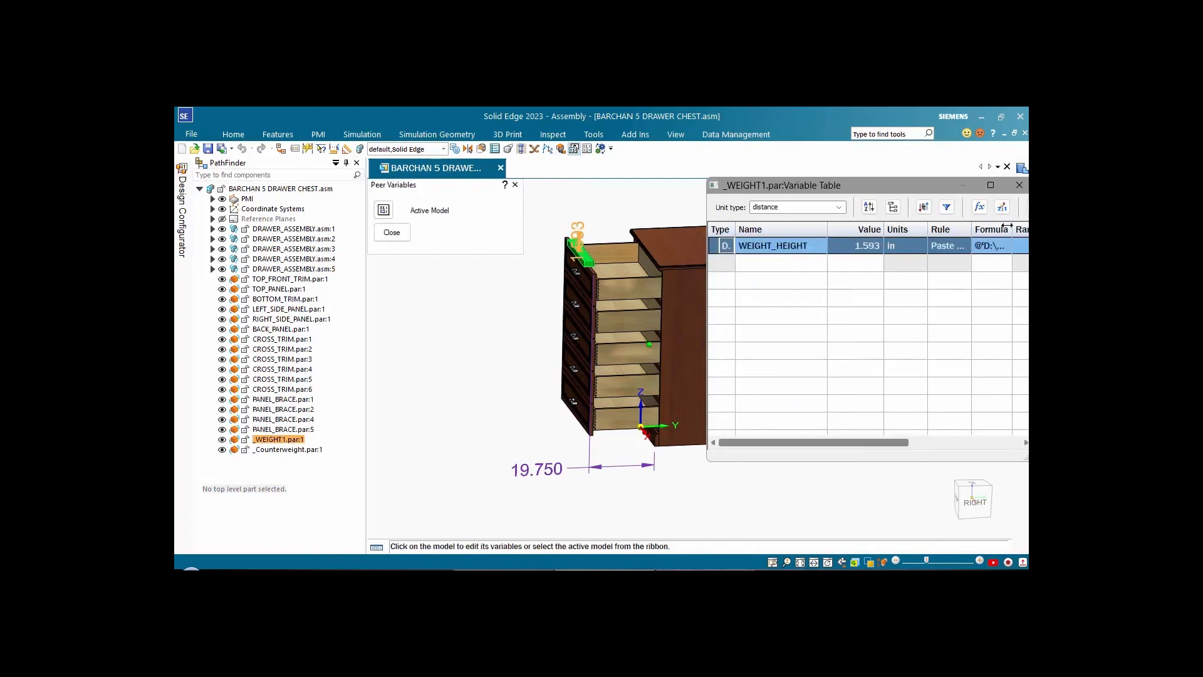
click(1019, 184)
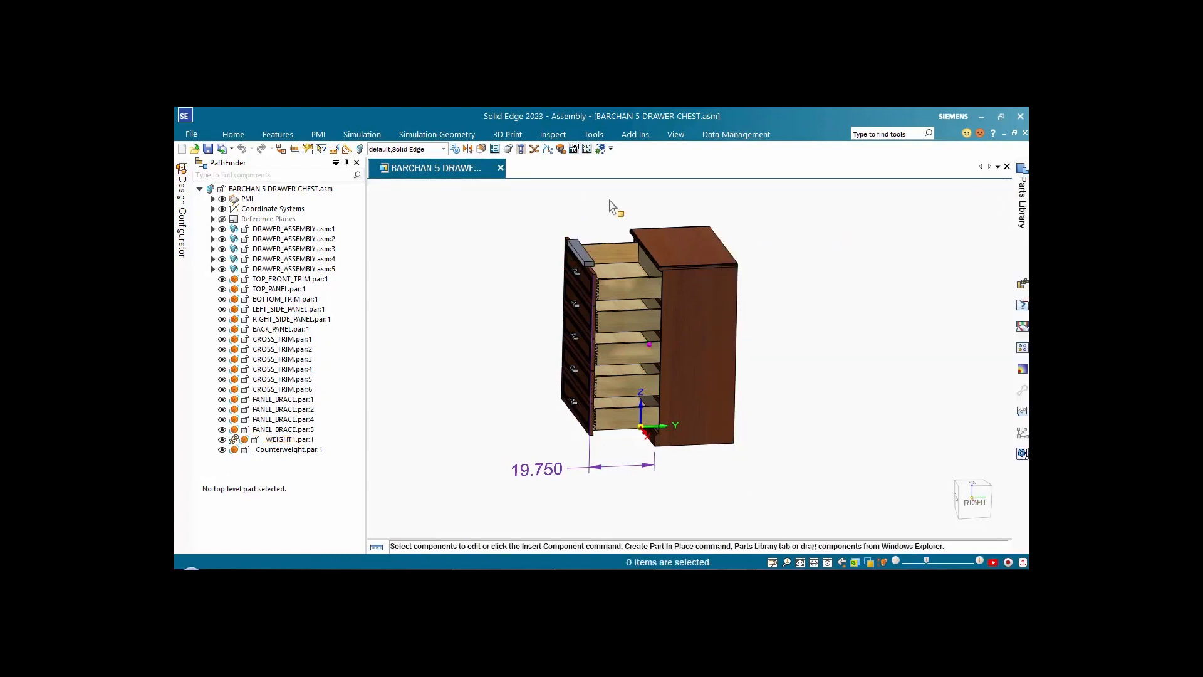
Step: Run Goal Seek on CoMY with a target of 0 in, changing the LOAD variable, and exit the command
click(552, 134)
click(511, 150)
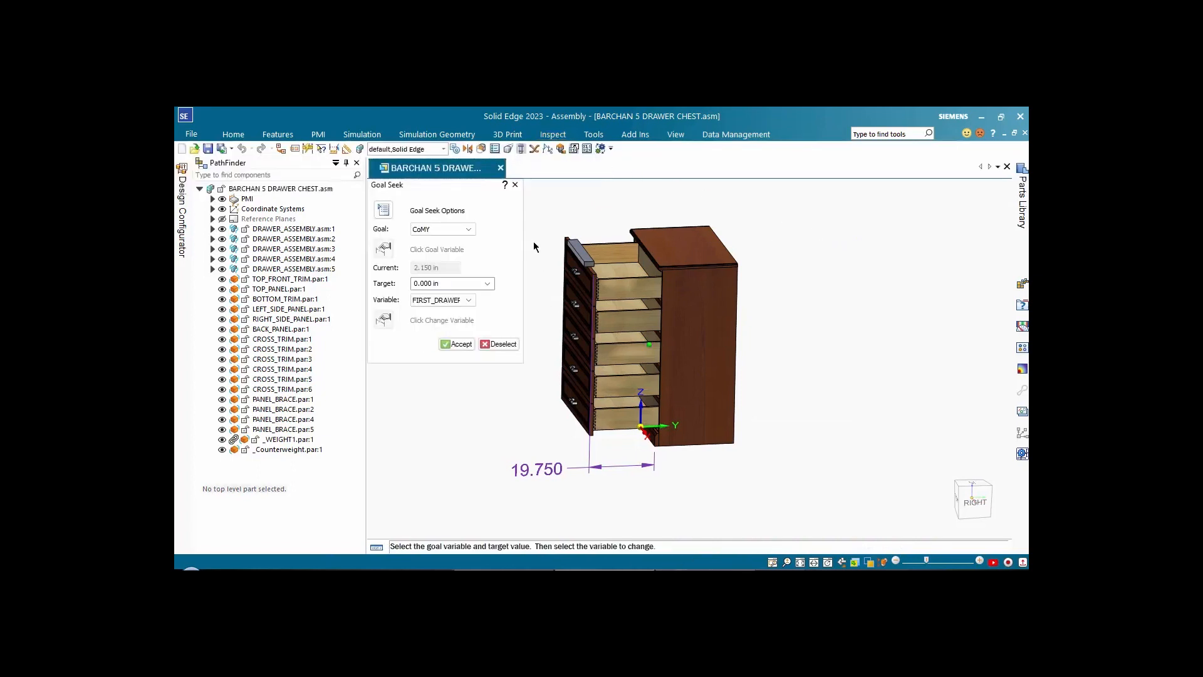
click(469, 300)
click(428, 321)
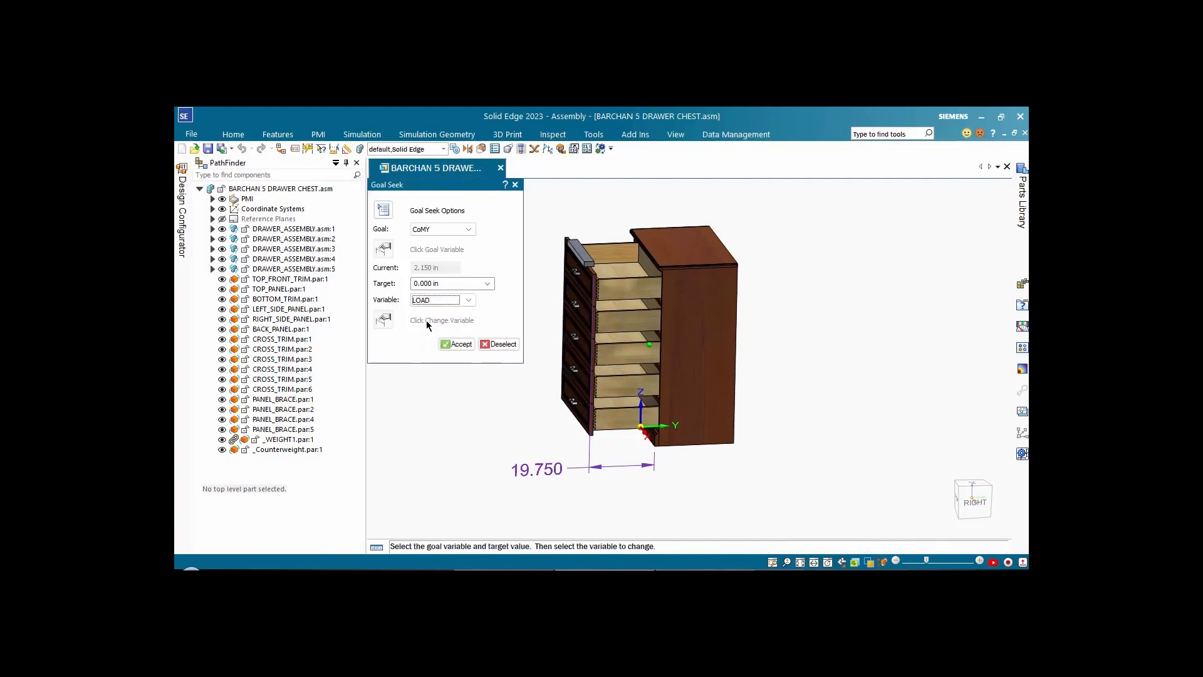
click(450, 343)
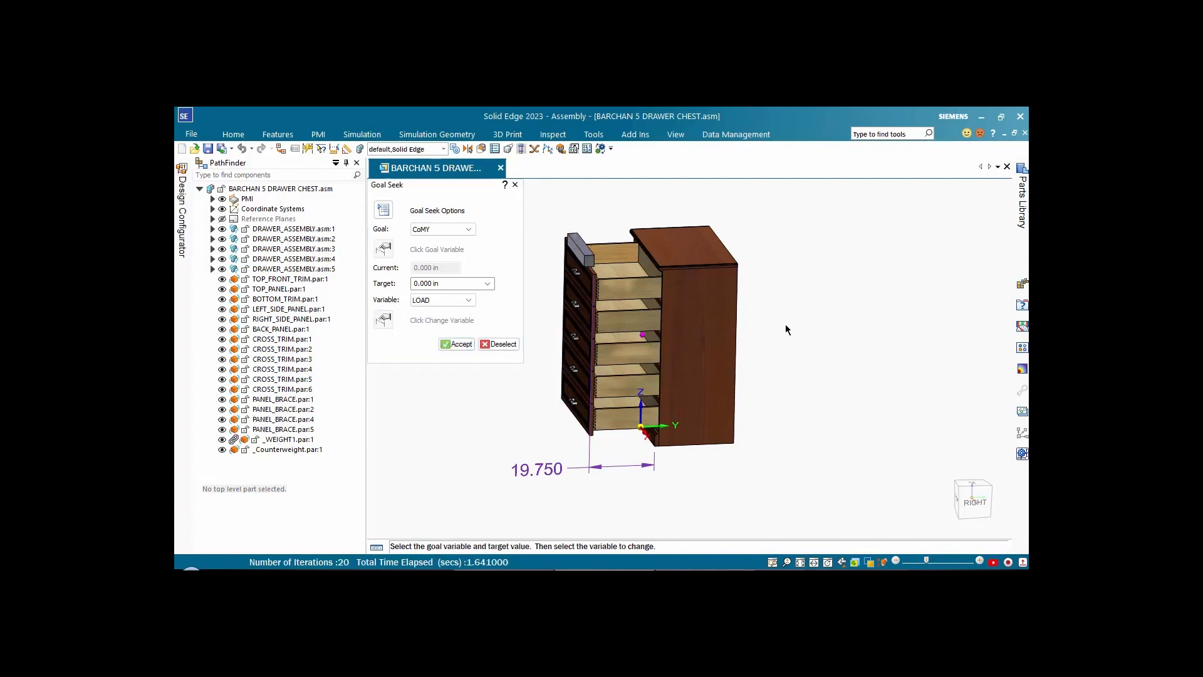
middle_drag(787, 328, 762, 372)
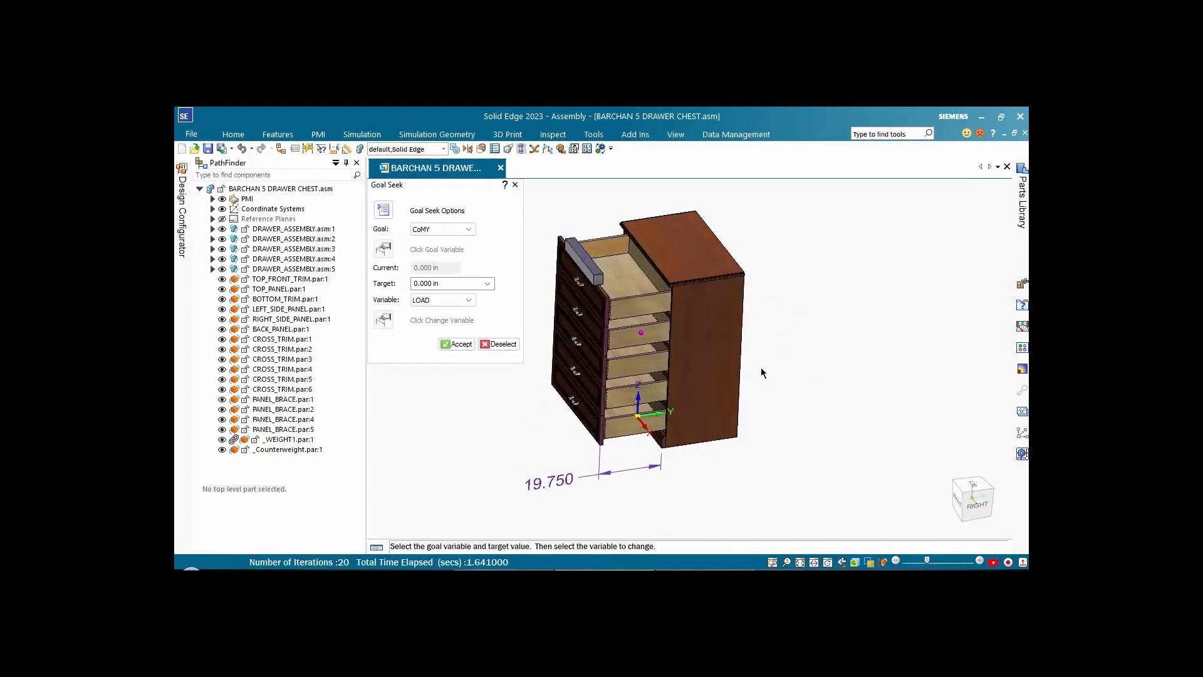
click(514, 184)
Step: Check the mass of the weight block on the top drawer in its physical properties
right_click(580, 260)
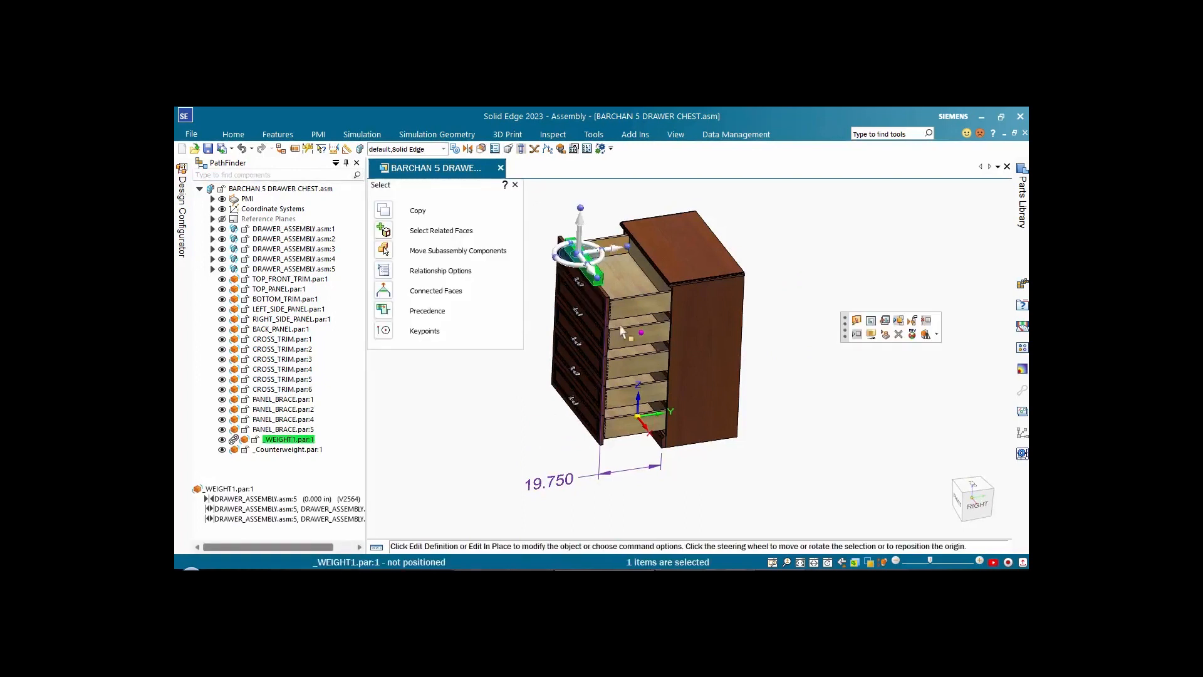
click(918, 343)
click(584, 269)
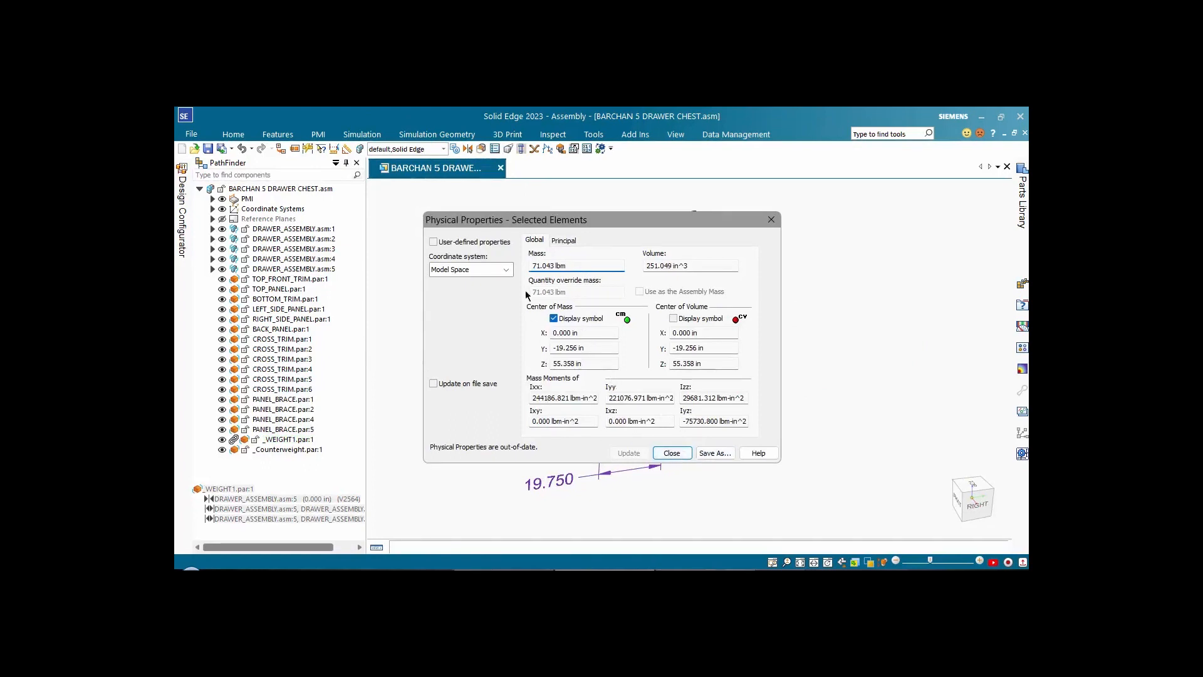
click(671, 452)
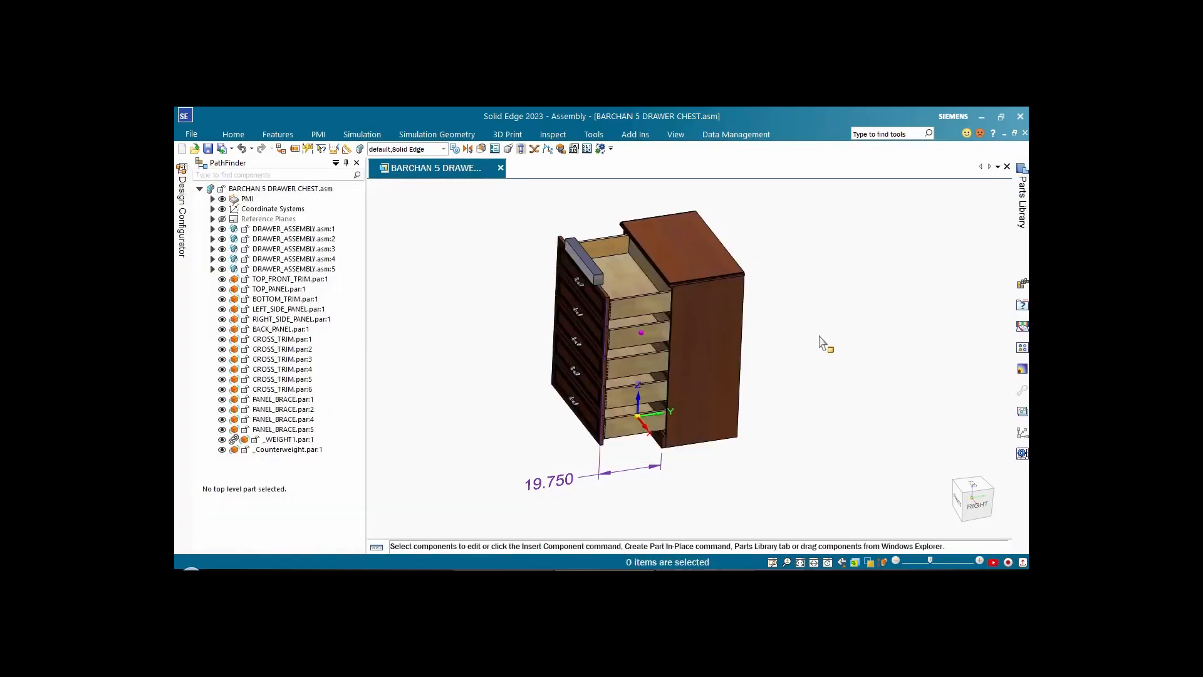
Step: Hide the _WEIGHT1 part in the assembly and enter the Motion environment
mouse_move(820, 337)
middle_down()
mouse_move(811, 314)
mouse_move(804, 340)
middle_up()
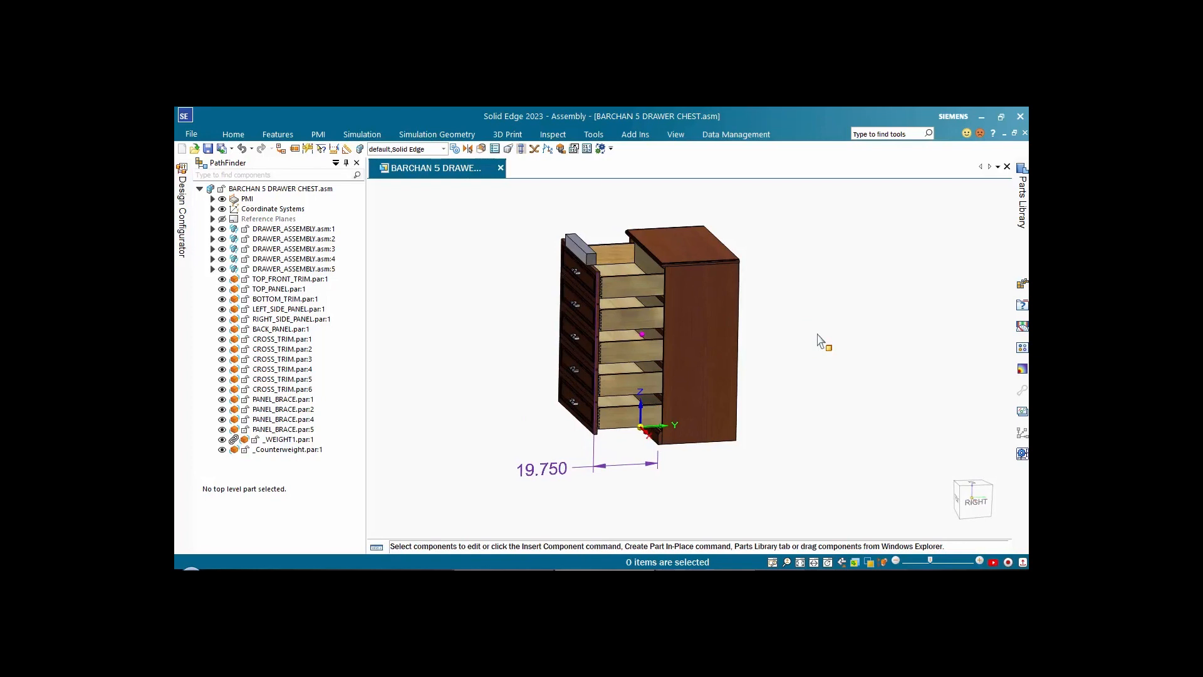
mouse_move(873, 319)
middle_down()
mouse_move(859, 290)
mouse_move(876, 317)
middle_up()
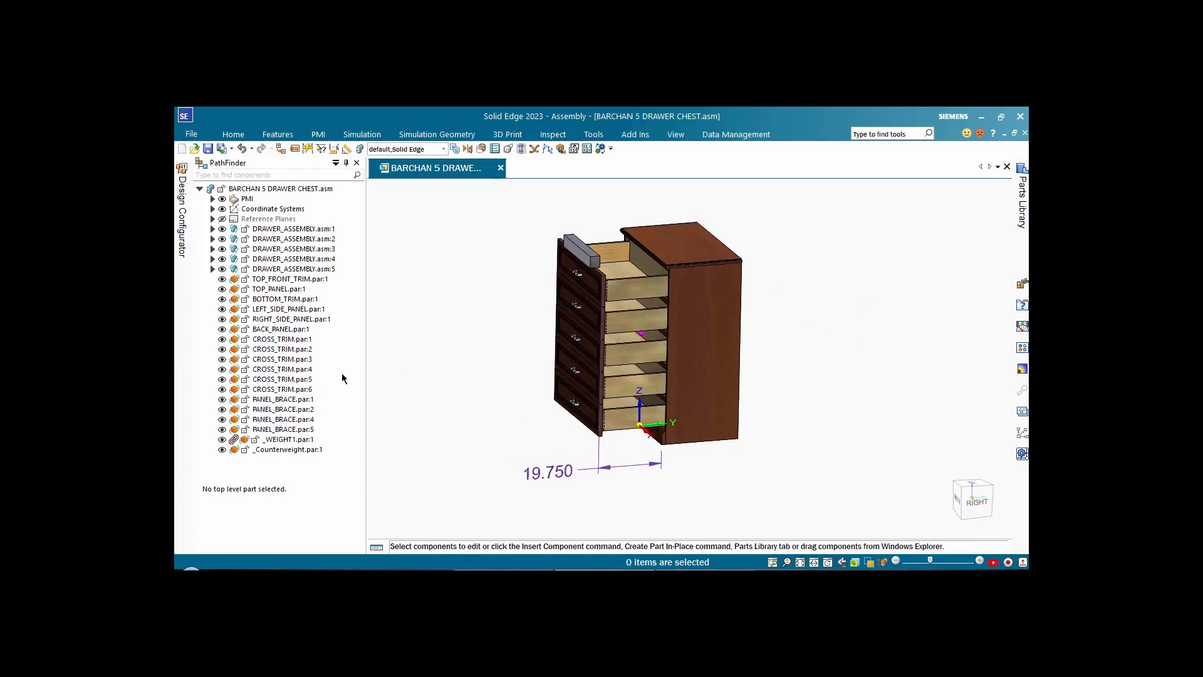
click(221, 439)
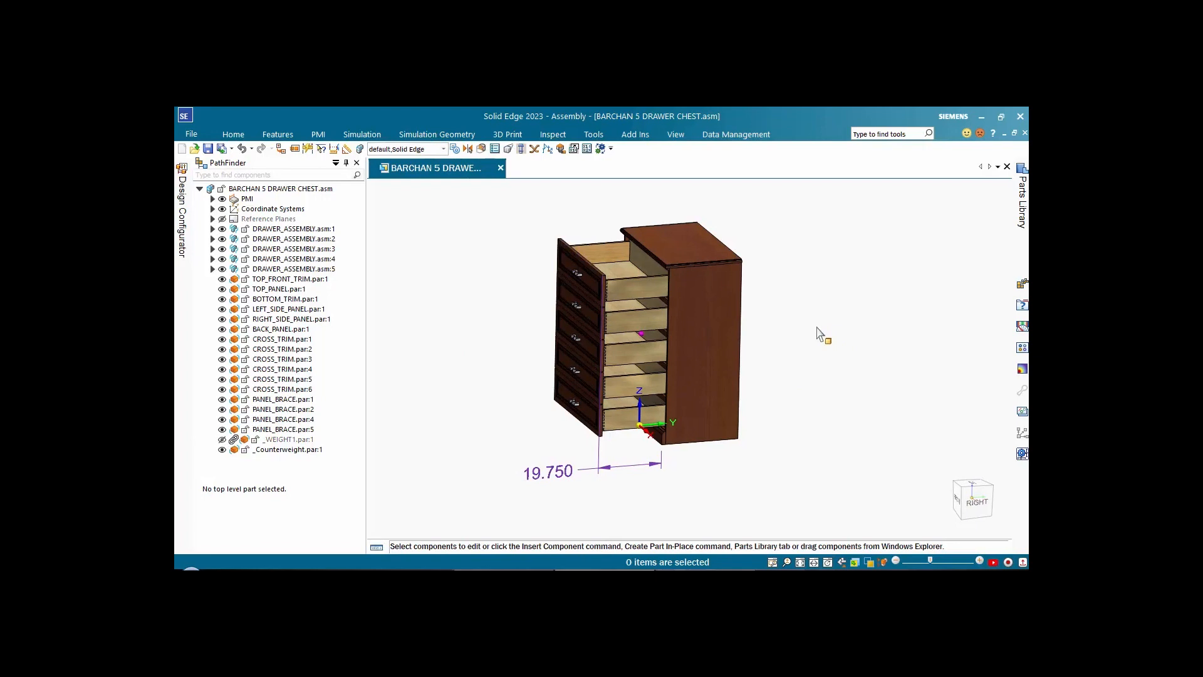
click(593, 134)
click(876, 178)
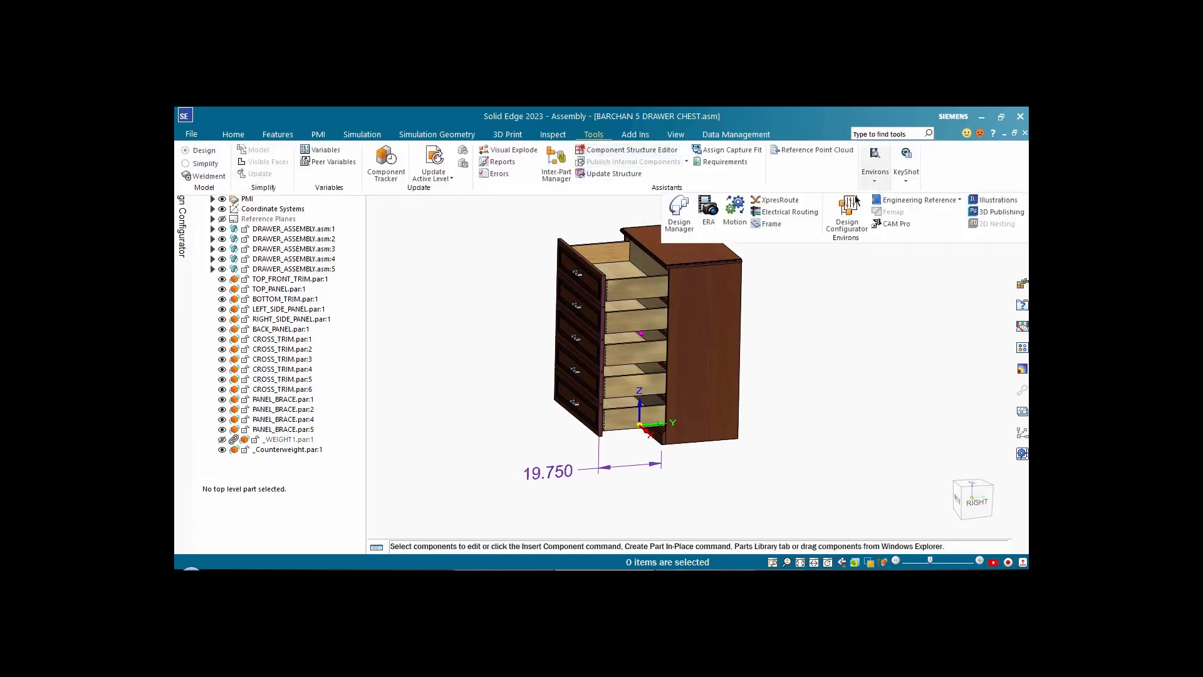
click(736, 215)
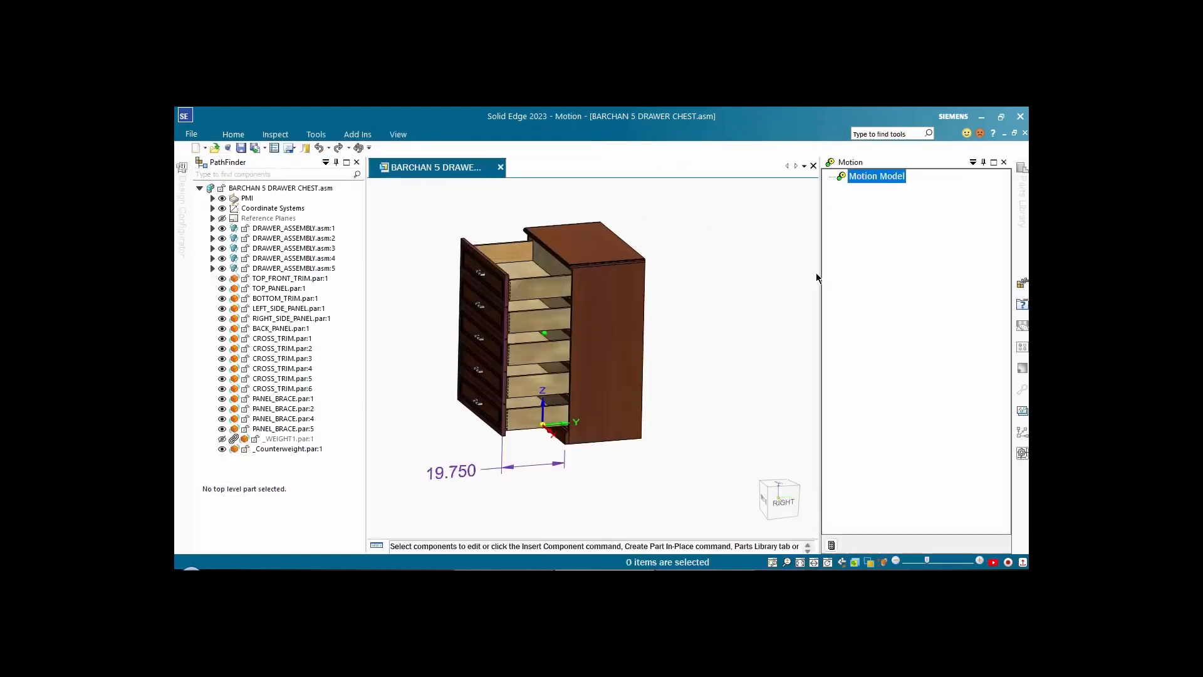
Step: Create a new mechanism named Mechanism 1 from all parts except _WEIGHT1.par:1, and dismiss the motion messages
right_click(878, 178)
click(924, 188)
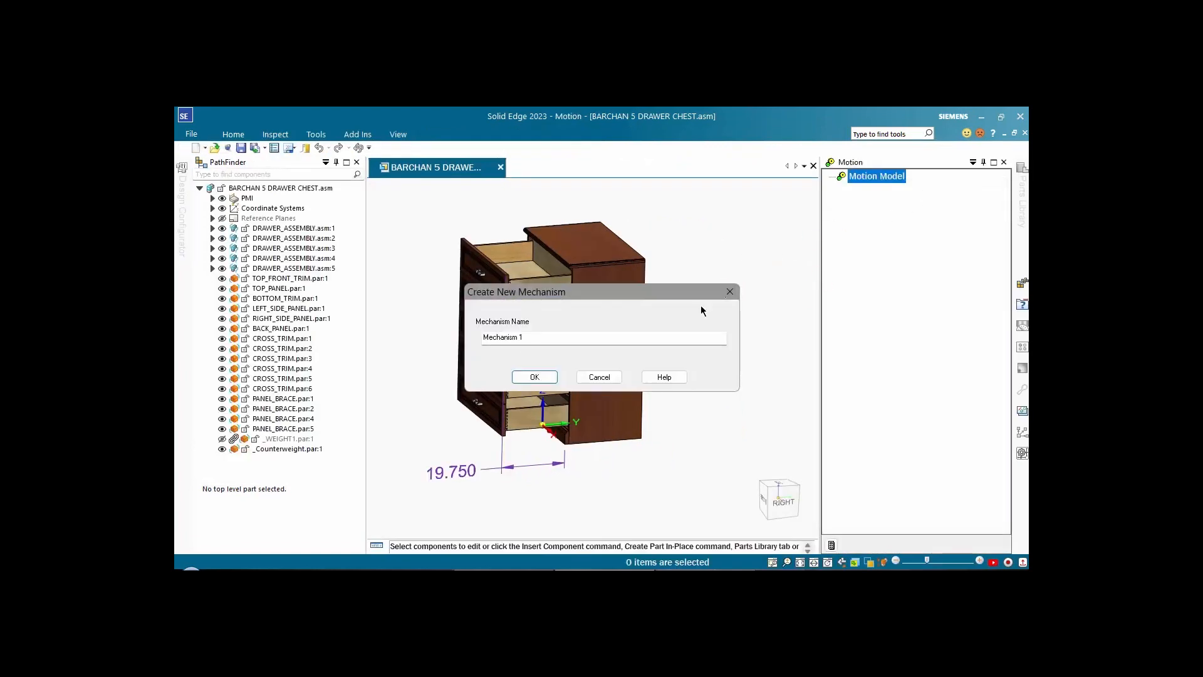
click(542, 378)
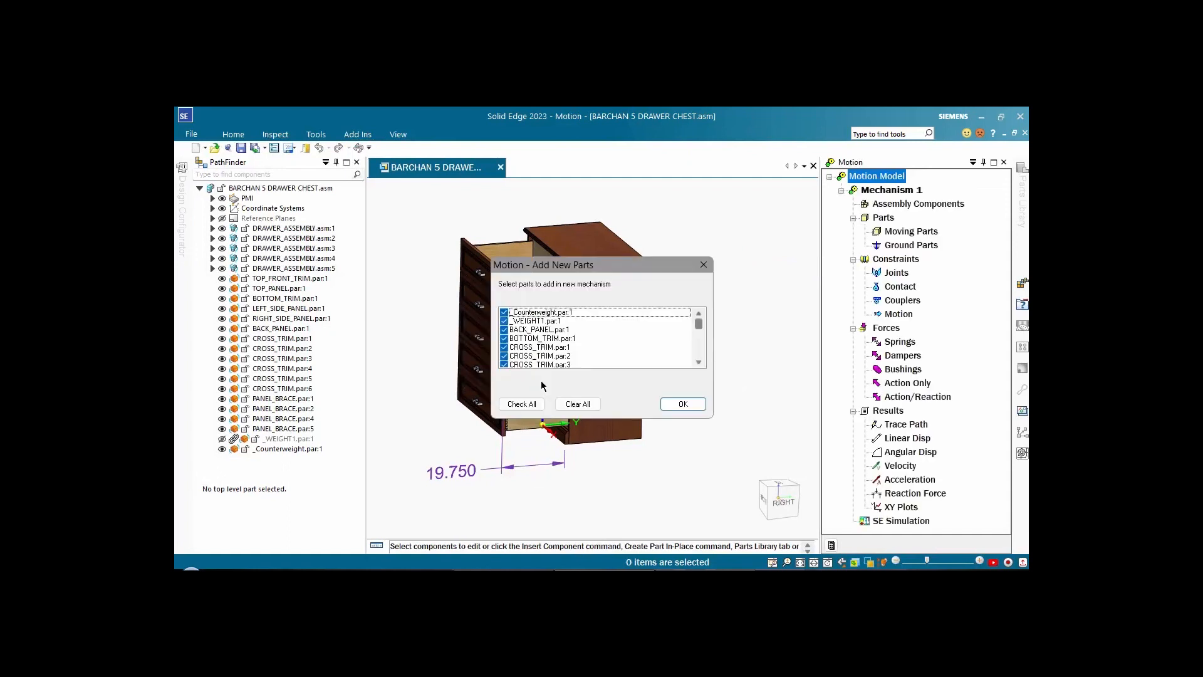
drag(644, 269, 648, 243)
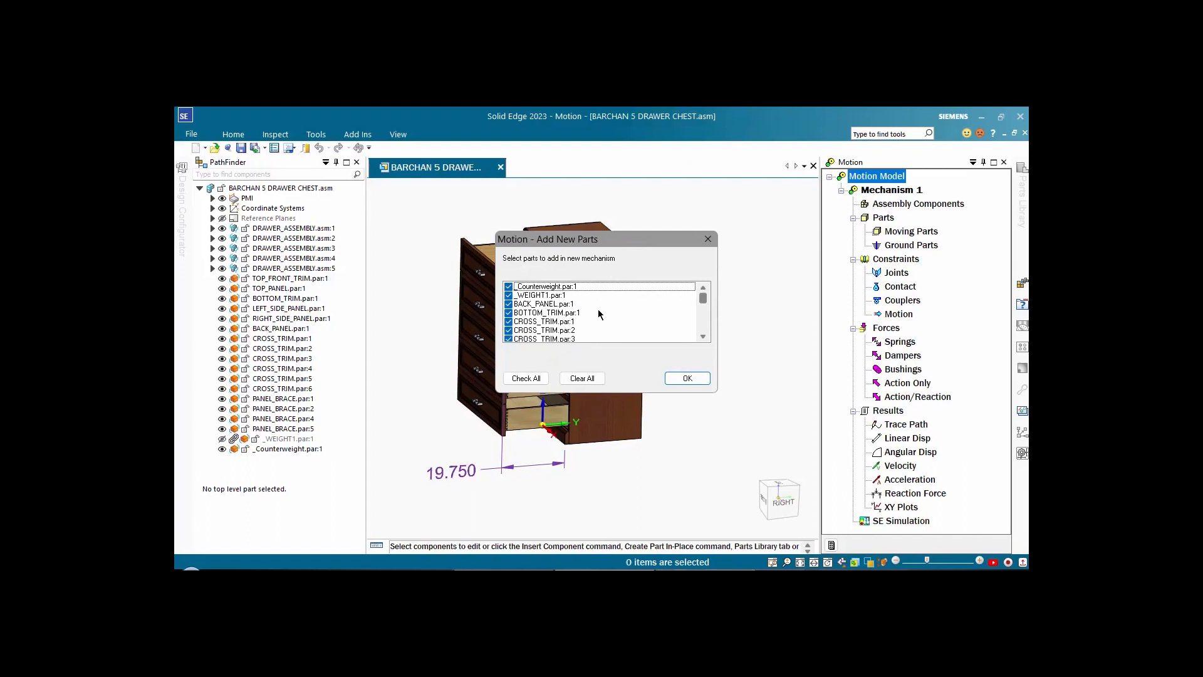
click(509, 295)
click(688, 379)
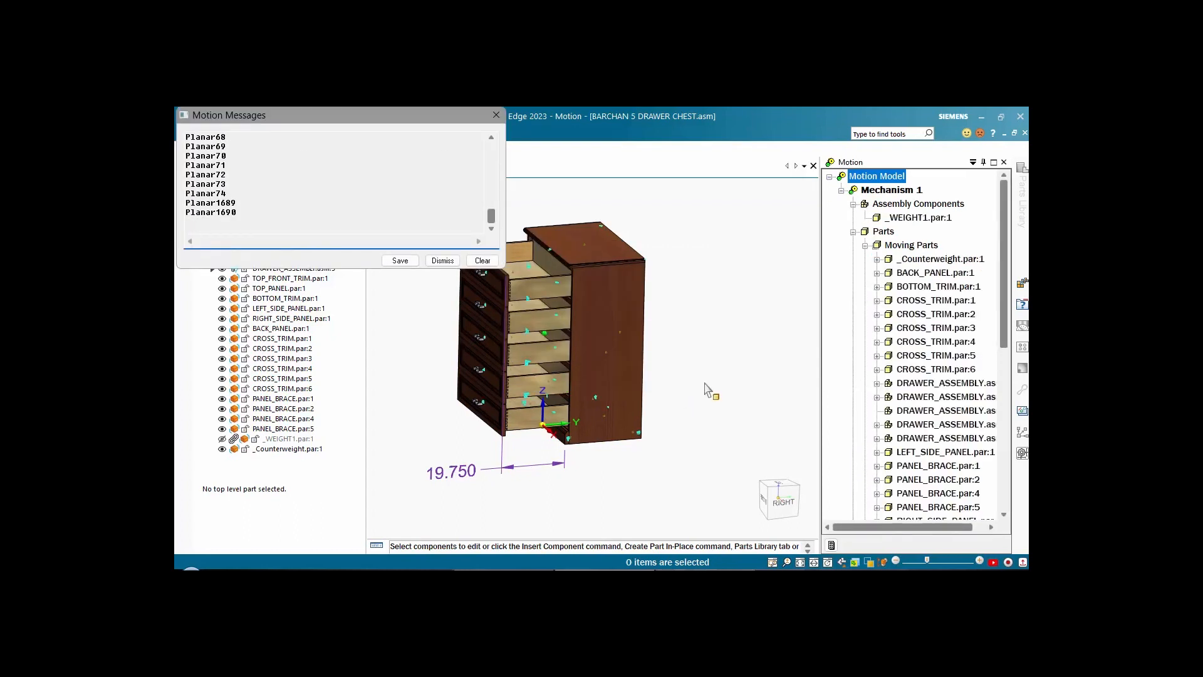
click(495, 115)
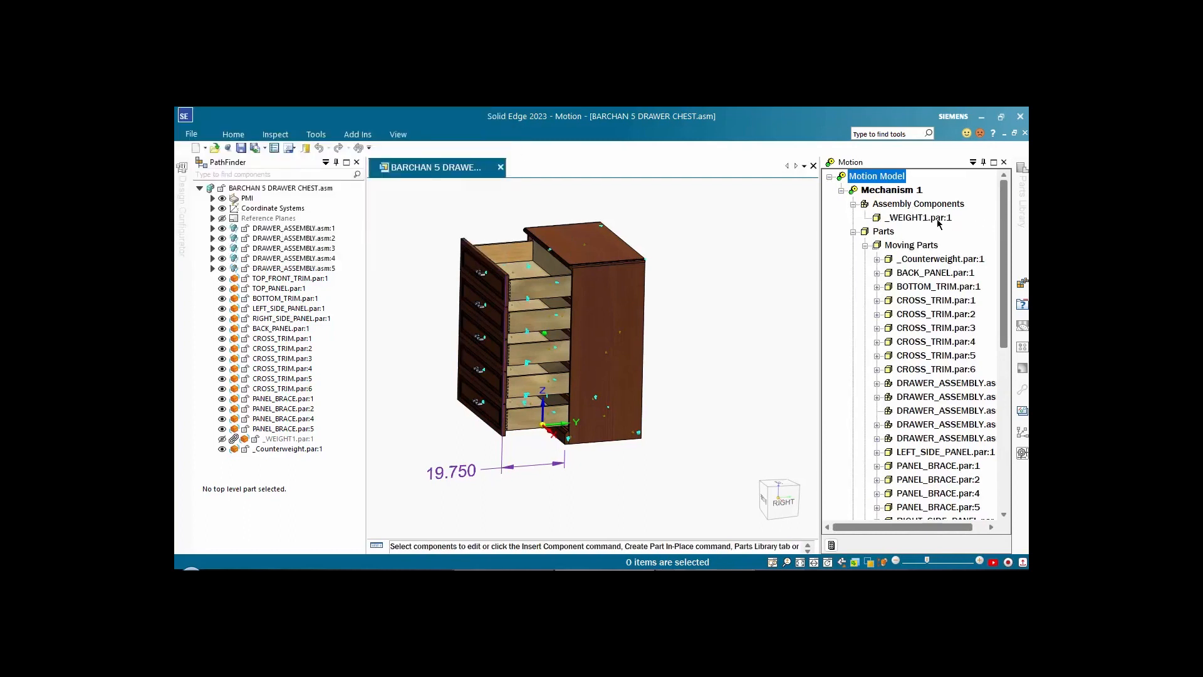
Step: Collapse the moving parts of Mechanism 1 and examine its list of joints
click(865, 246)
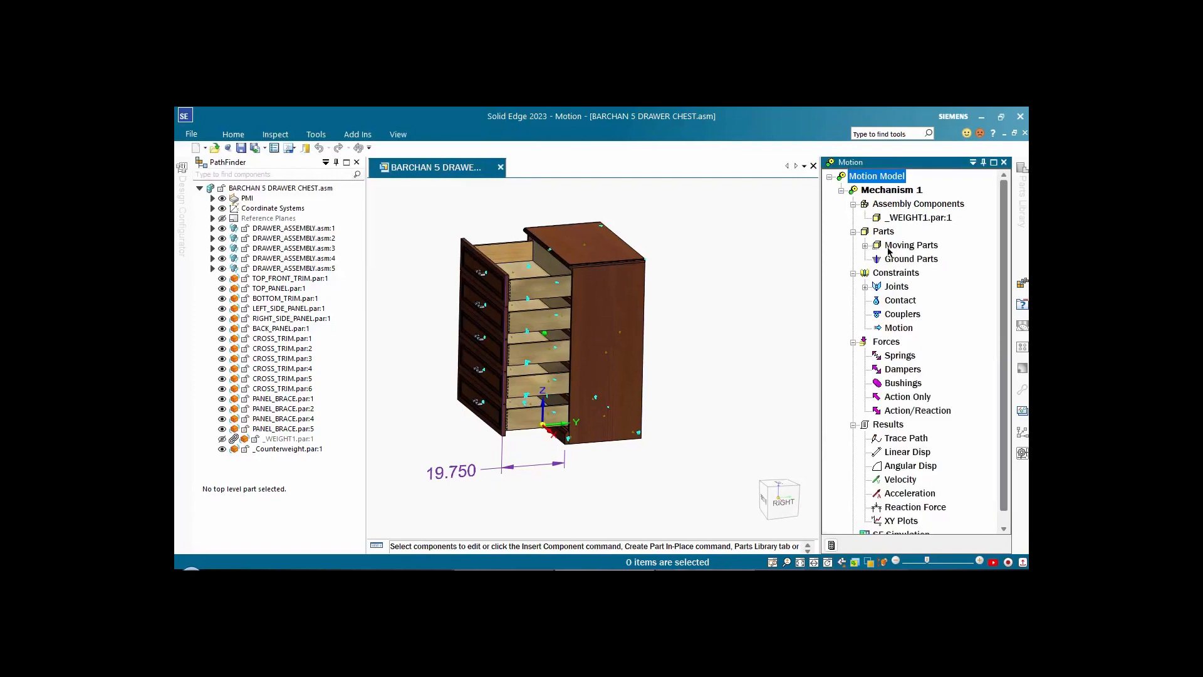
click(865, 287)
drag(1001, 294, 1002, 242)
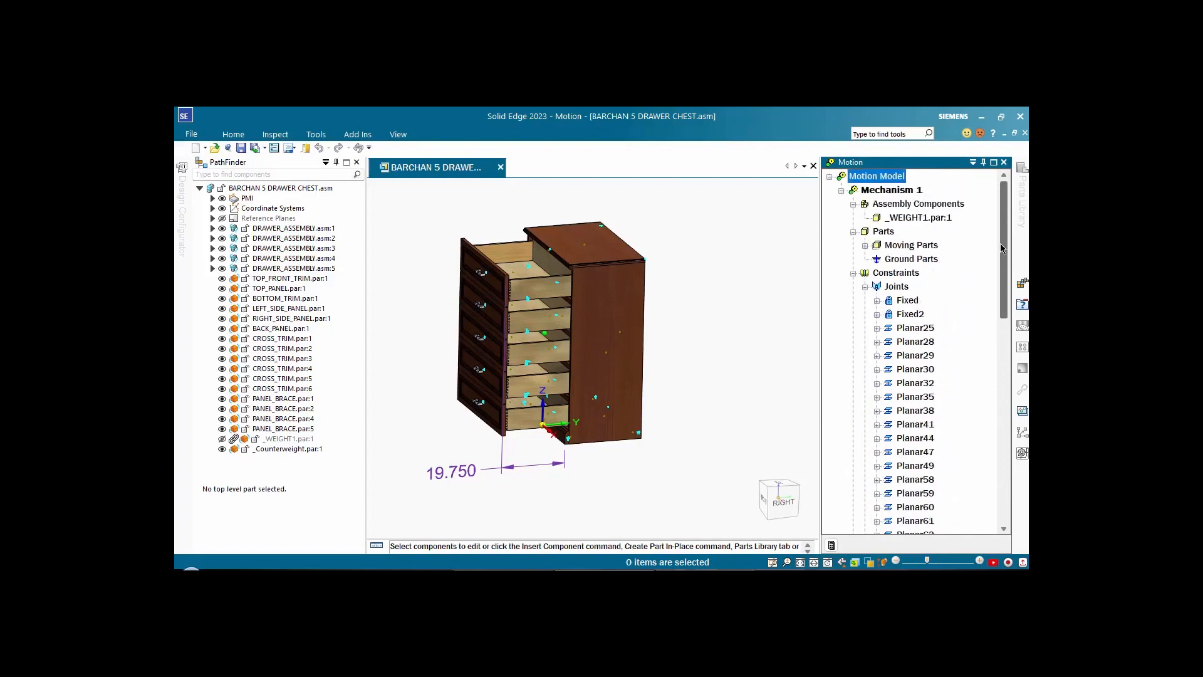
click(865, 287)
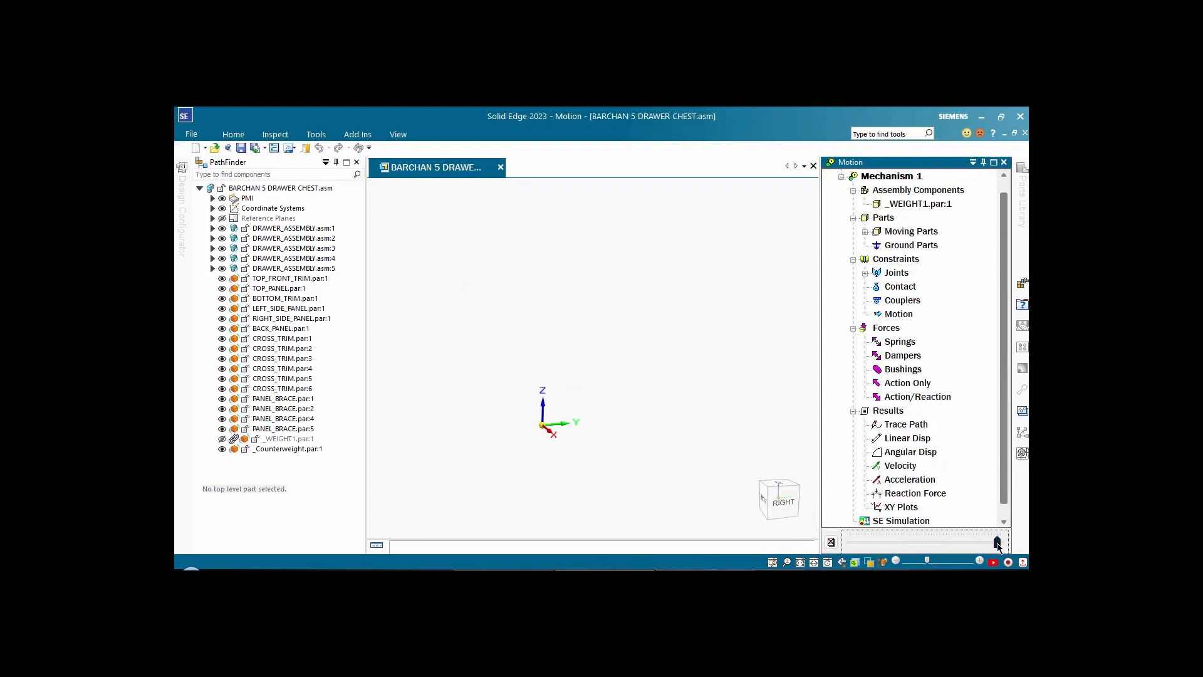
Step: Rewind the mechanism's simulation to its start and delete the motion results
drag(992, 547, 847, 539)
click(831, 541)
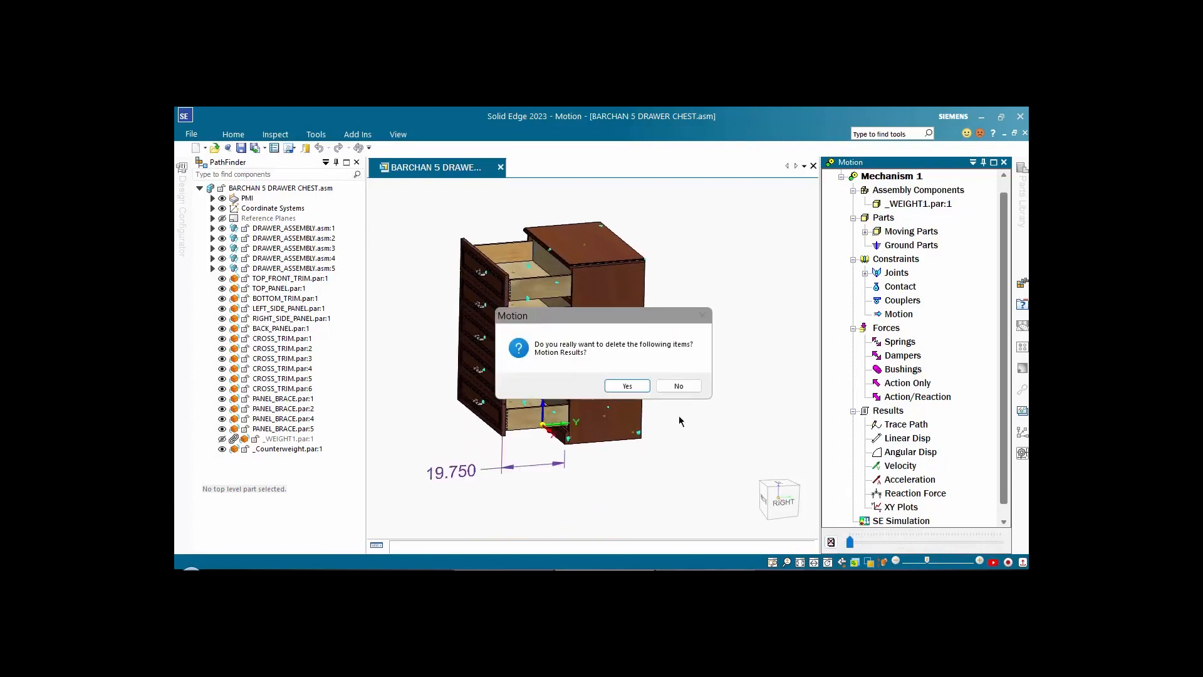
click(625, 386)
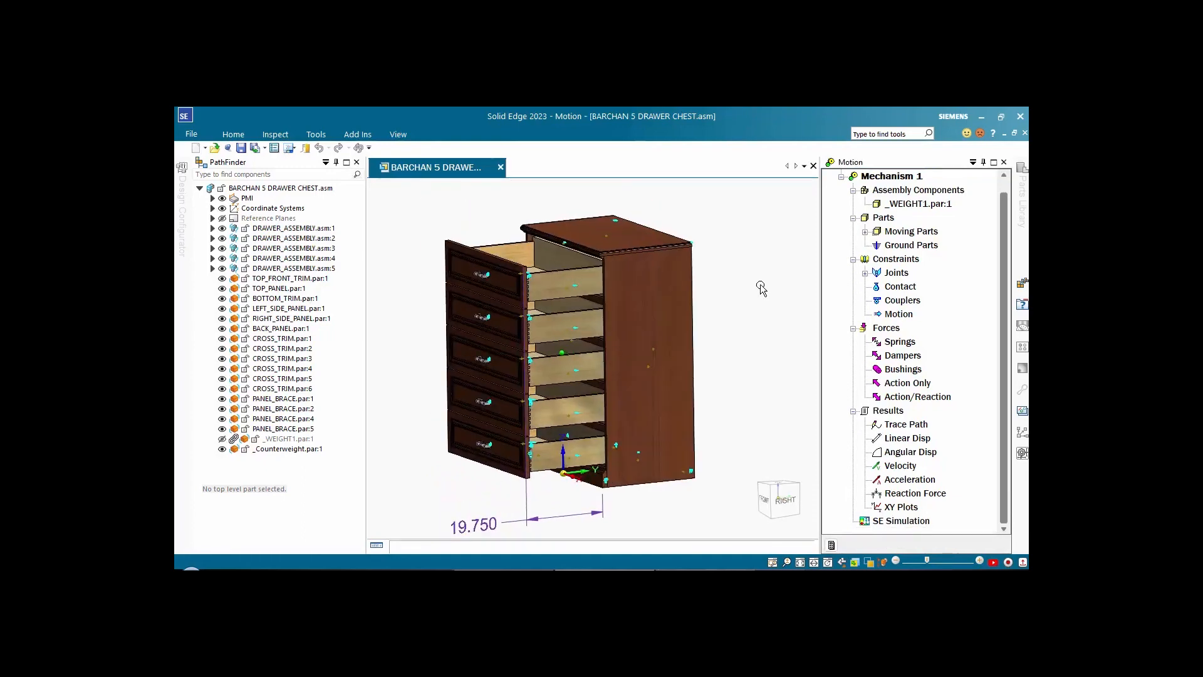
Step: Add a revolute joint between BOTTOM_TRIM.par:1 and ground, located on the trim's lower front edge and directed by an edge of the right side panel
right_click(896, 273)
click(927, 281)
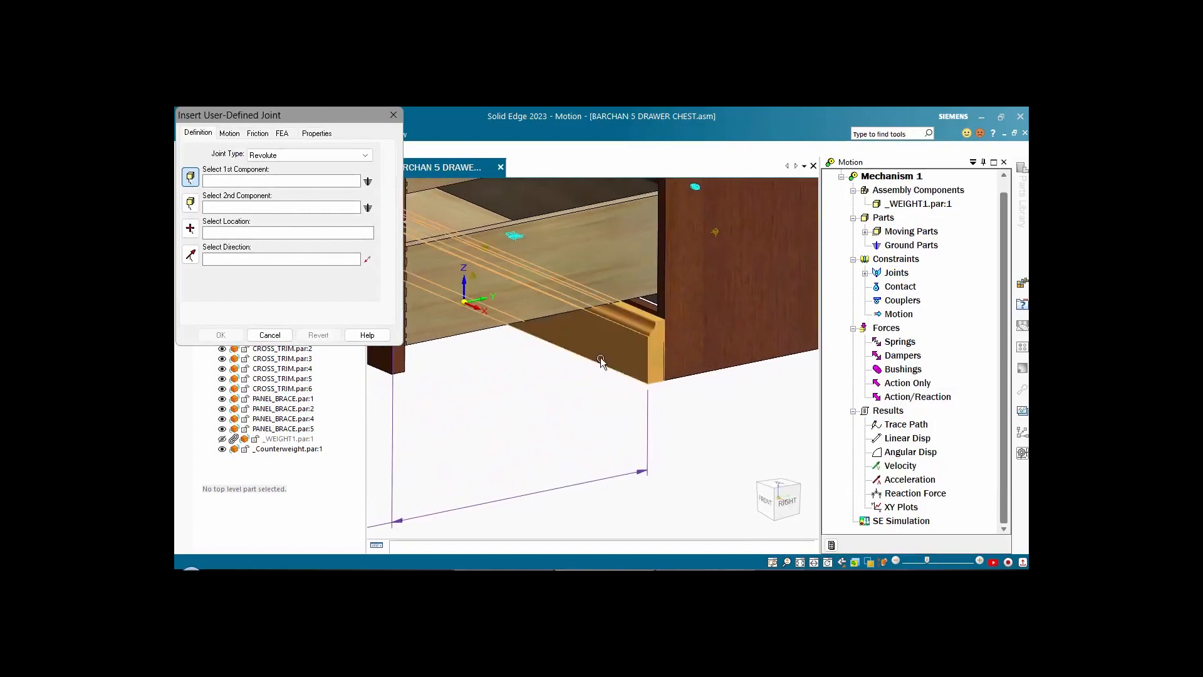
click(590, 375)
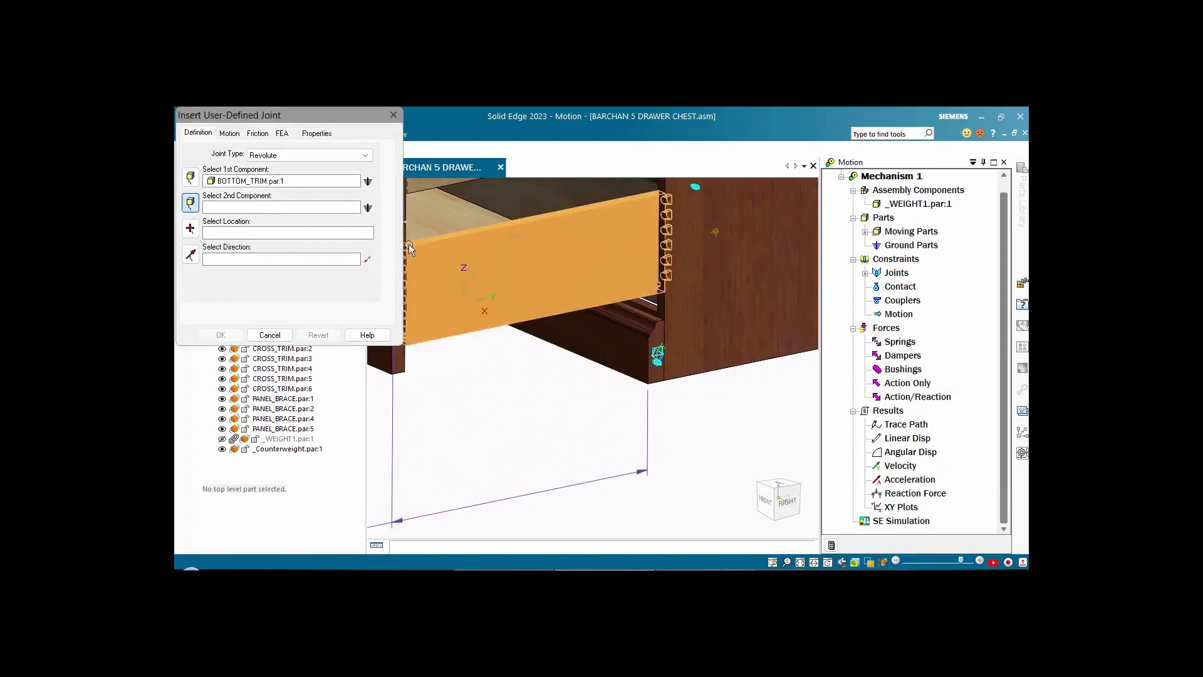
click(368, 207)
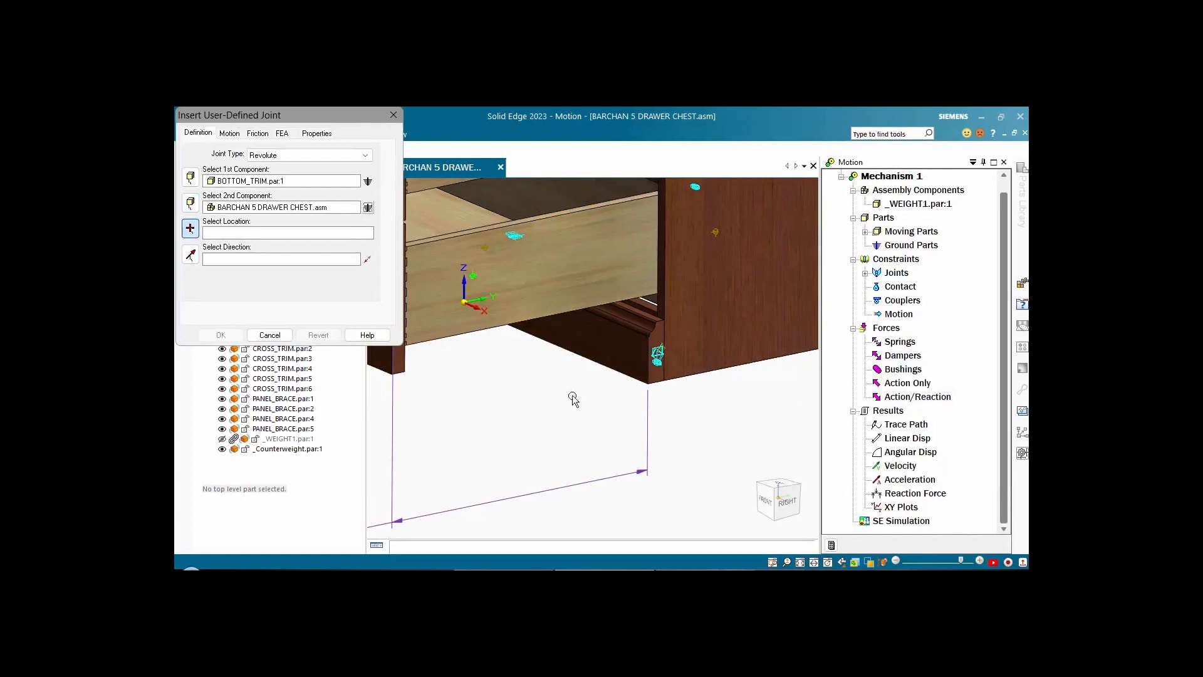
click(595, 367)
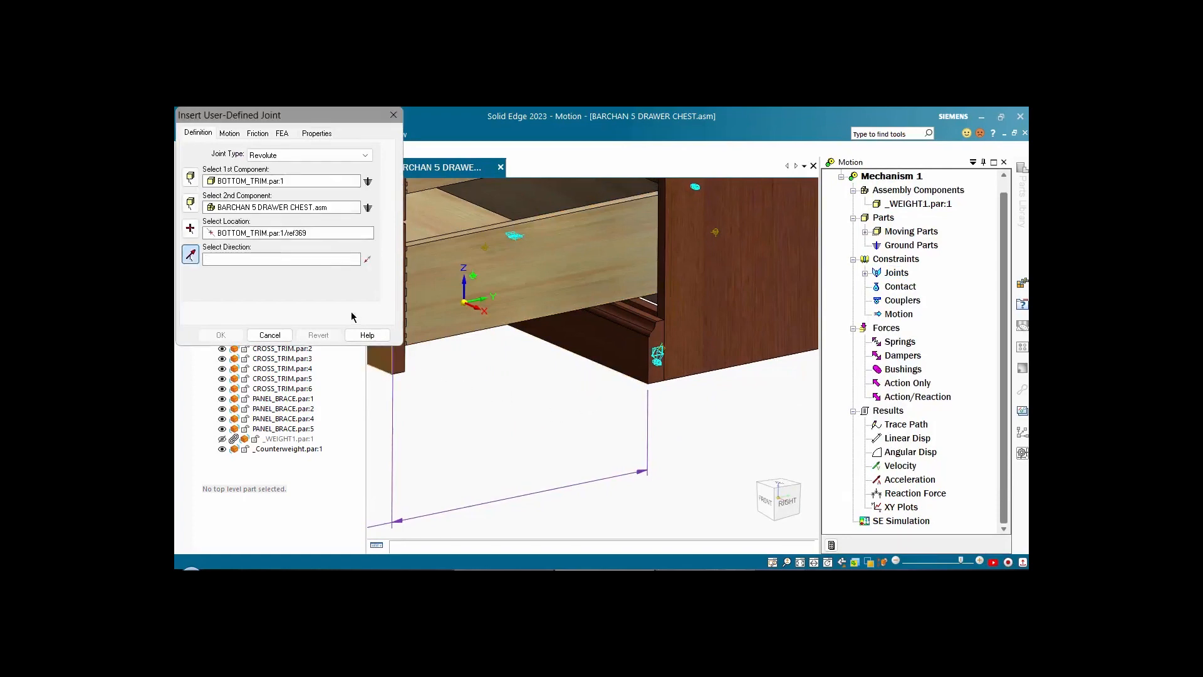
click(662, 364)
scroll(556, 410, up, 5)
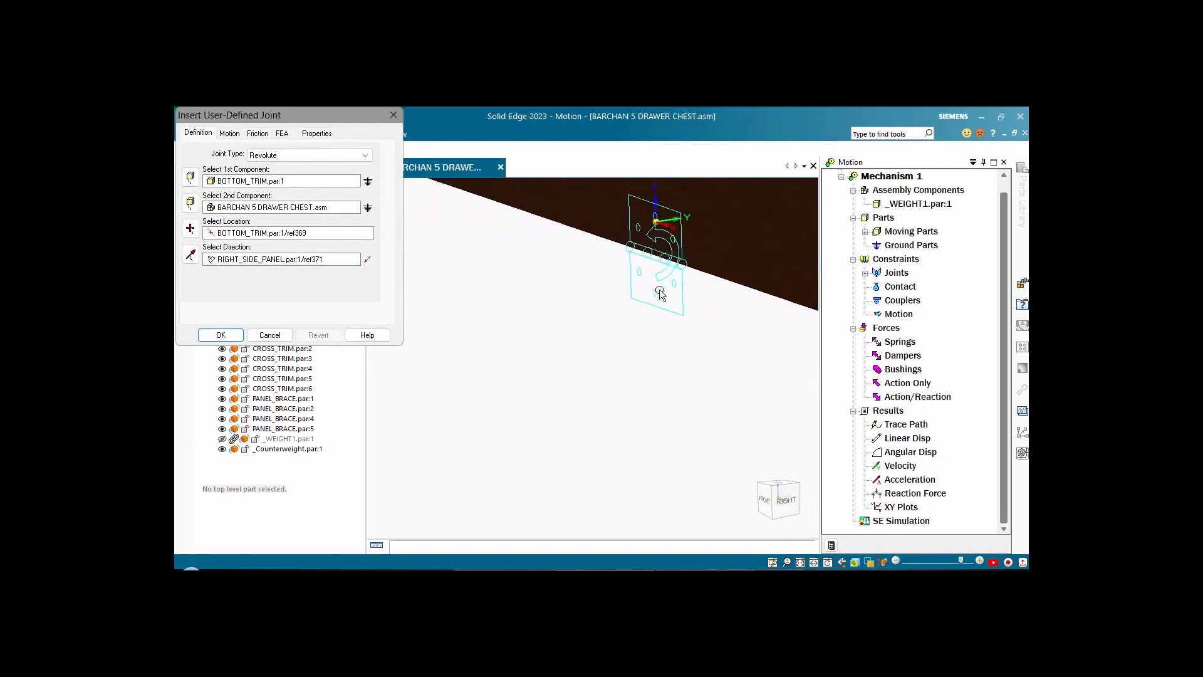
scroll(650, 238, up, 2)
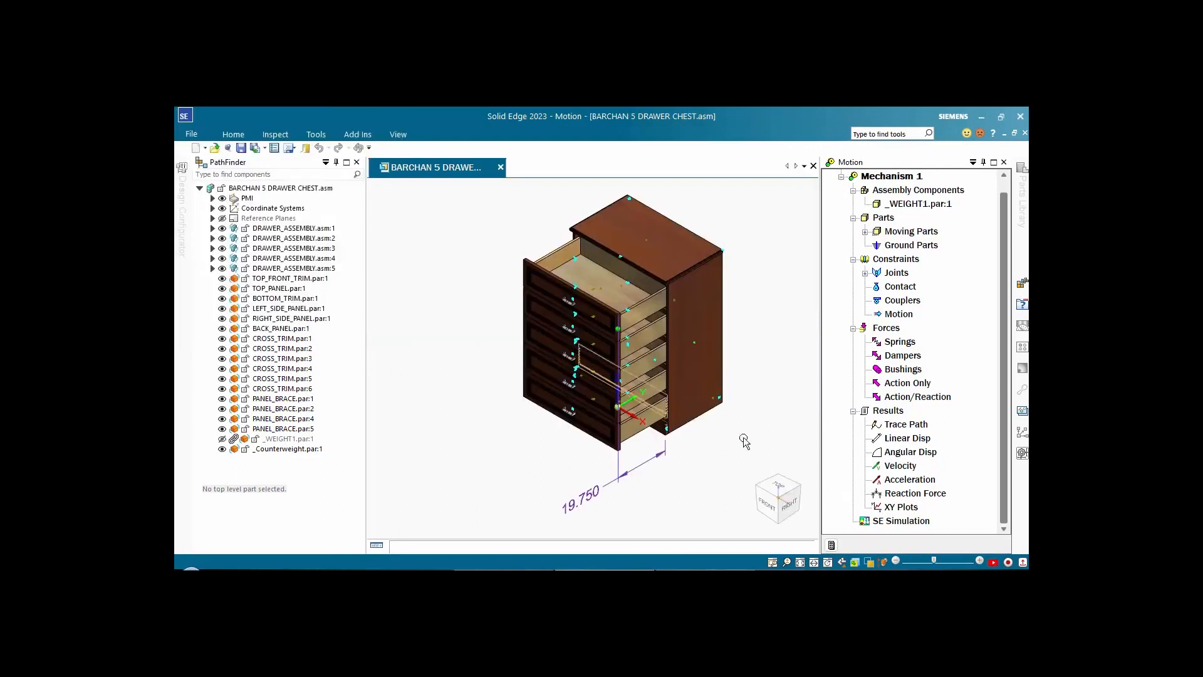
Step: Run the simulation to watch the chest rotate about the new joint, and delete the motion results
click(831, 544)
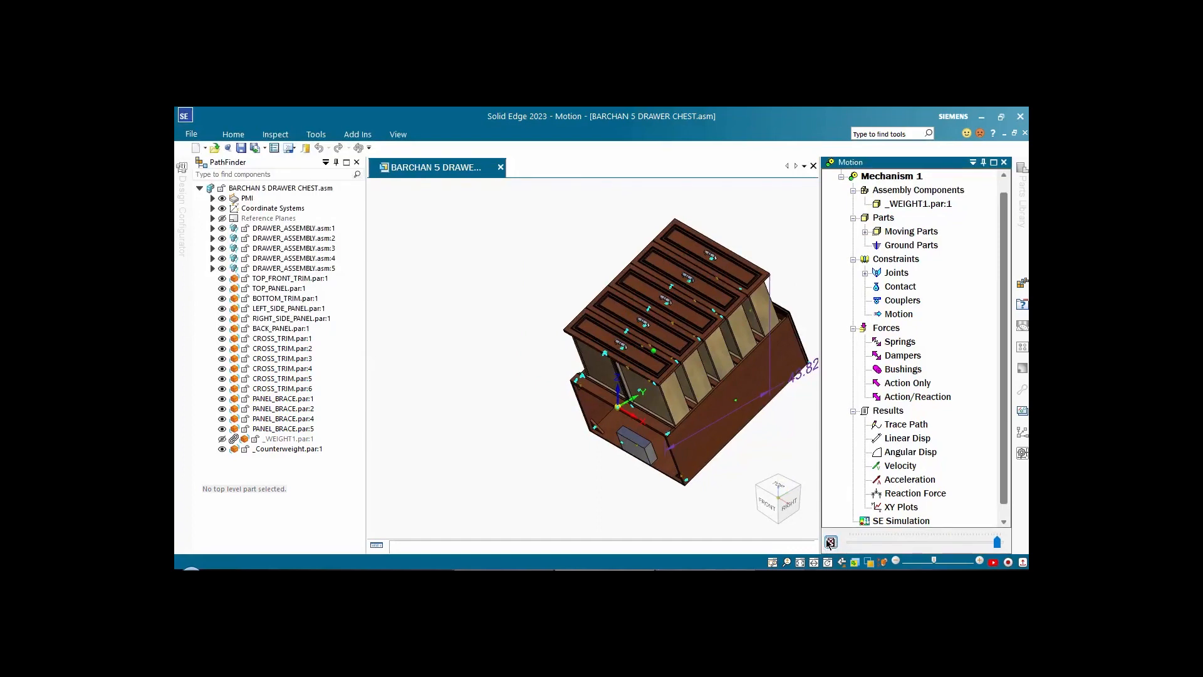
click(998, 542)
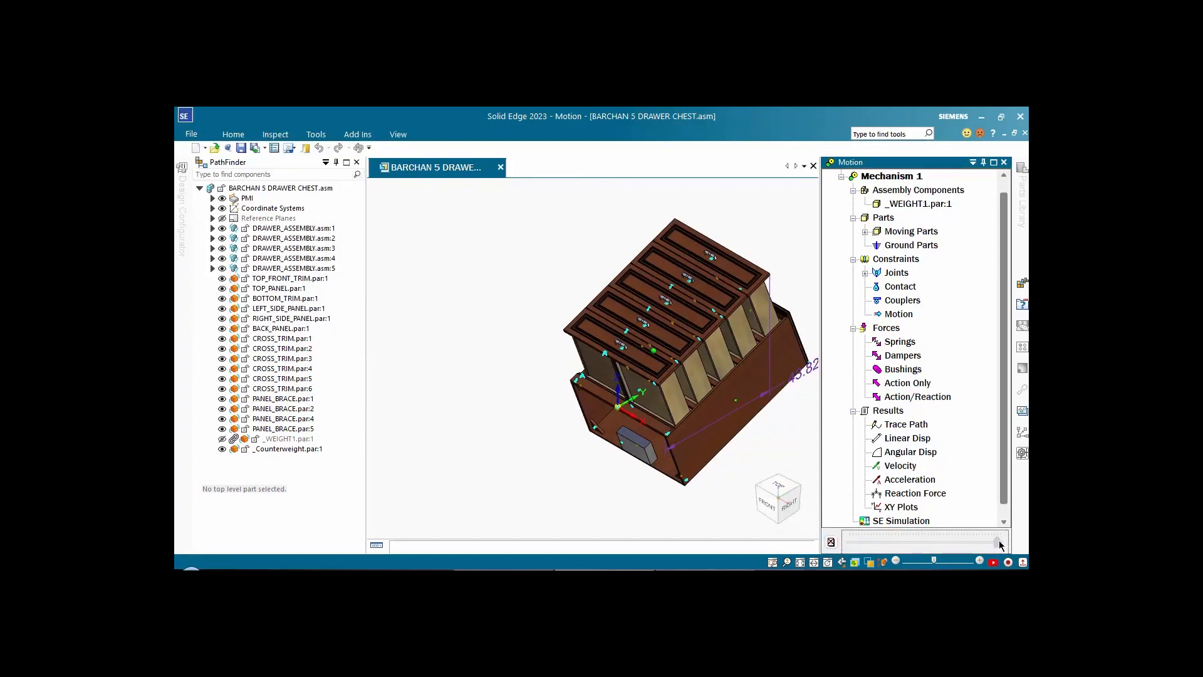
click(831, 541)
click(626, 386)
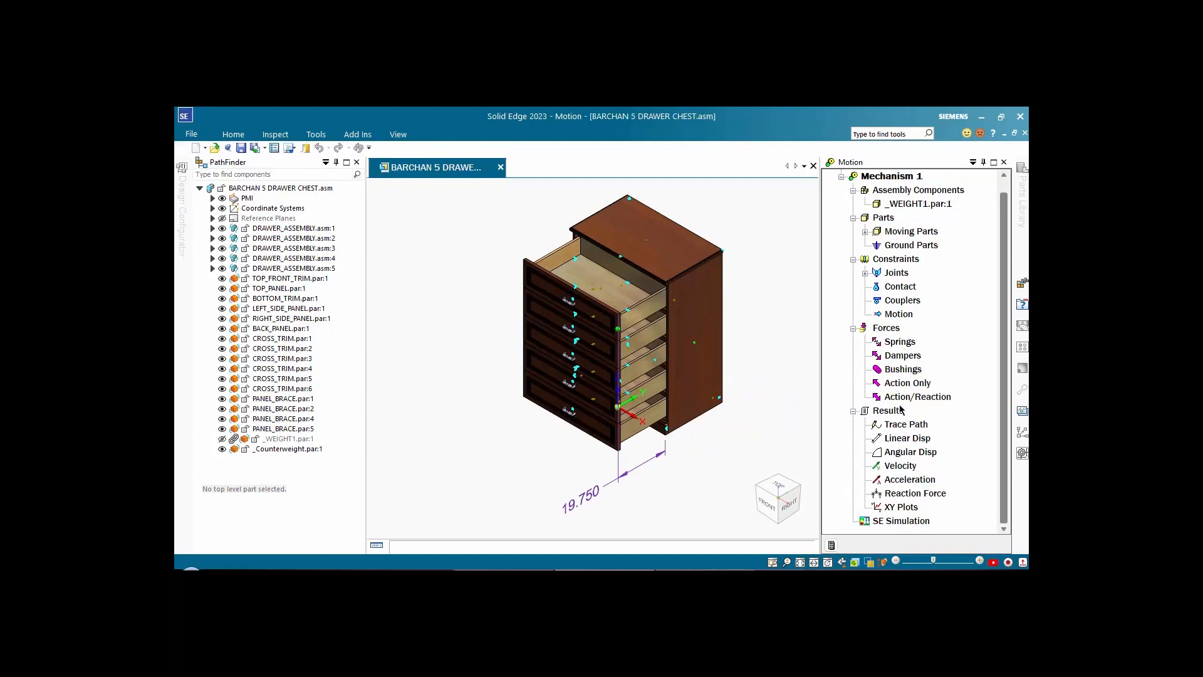
Step: Define a linear action-only force on DRAWER_ASSEMBLY.asm:5 relative to ground, located on the drawer front's top edge, directed by TOP_PANEL.par:1 and reversed to point down
right_click(898, 384)
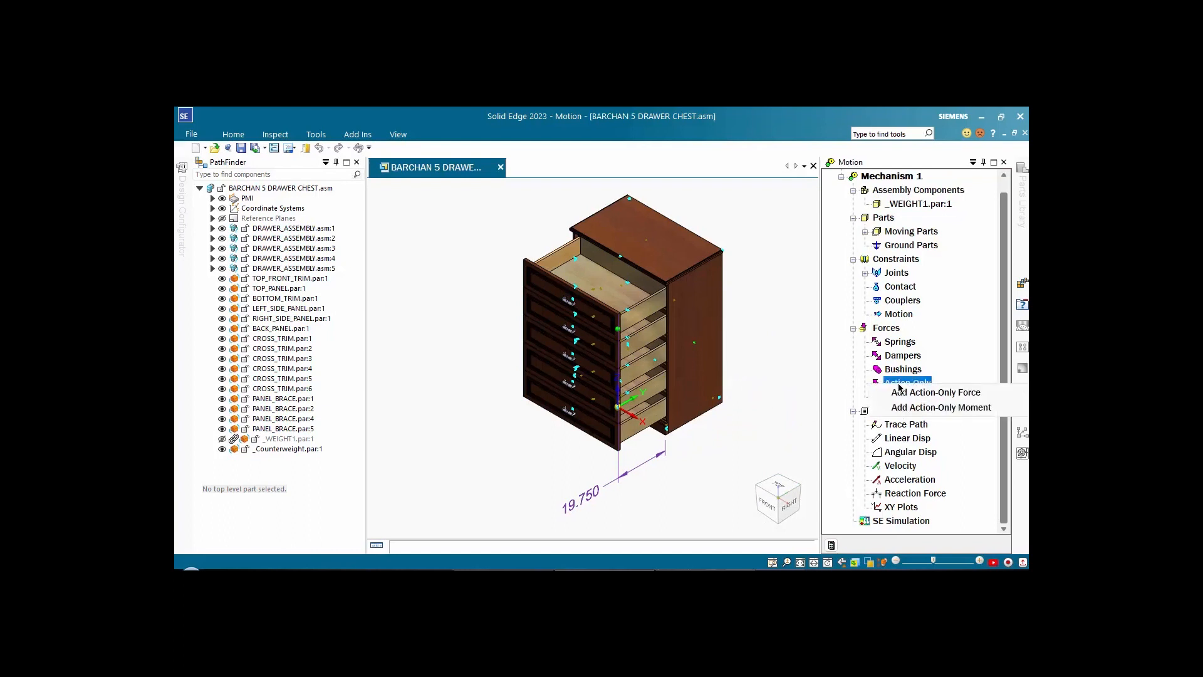
click(932, 393)
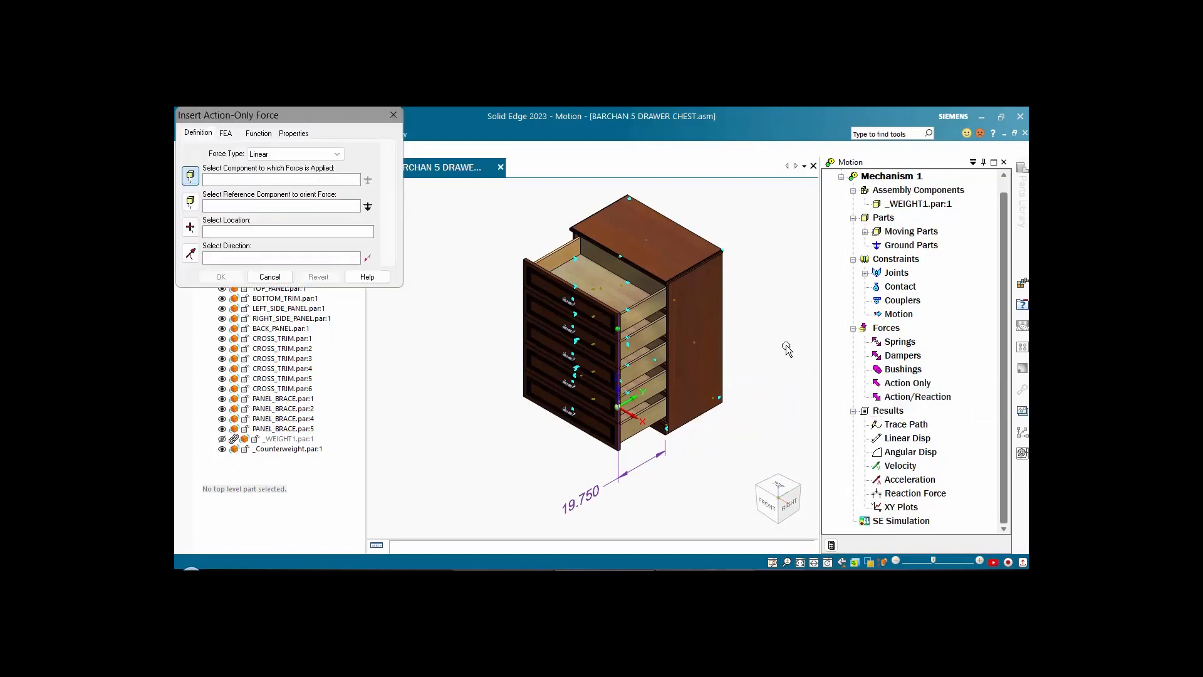
click(525, 260)
right_click(461, 215)
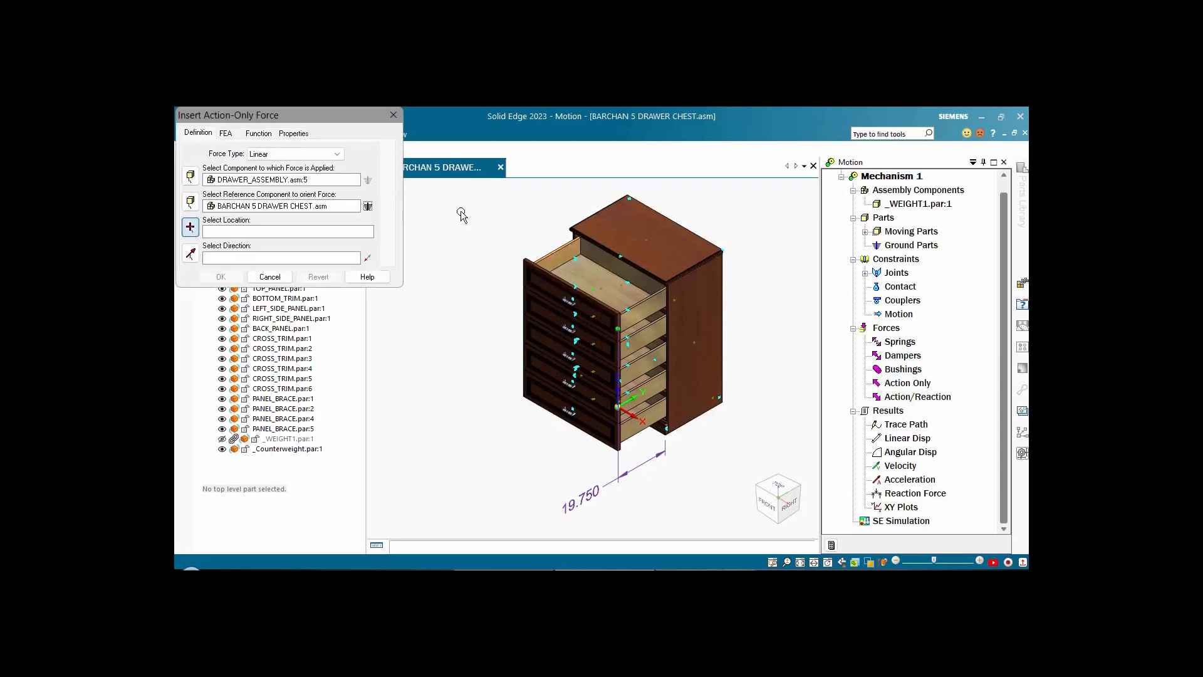
scroll(464, 219, up, 5)
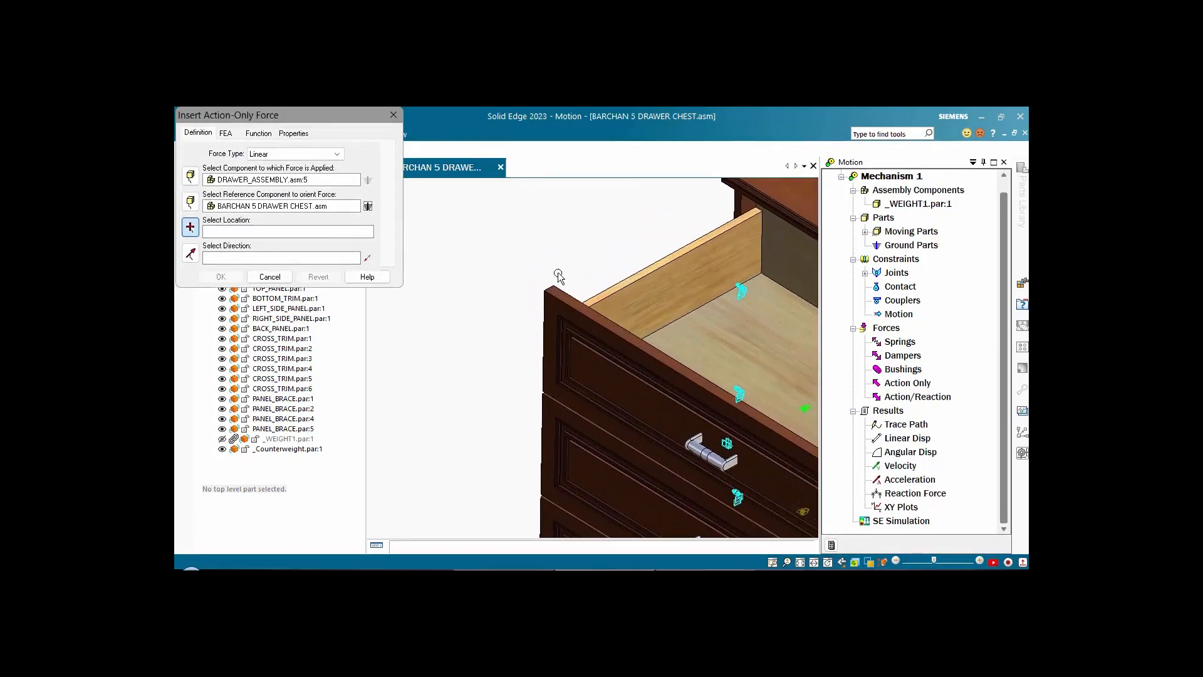
click(570, 291)
scroll(574, 274, down, 3)
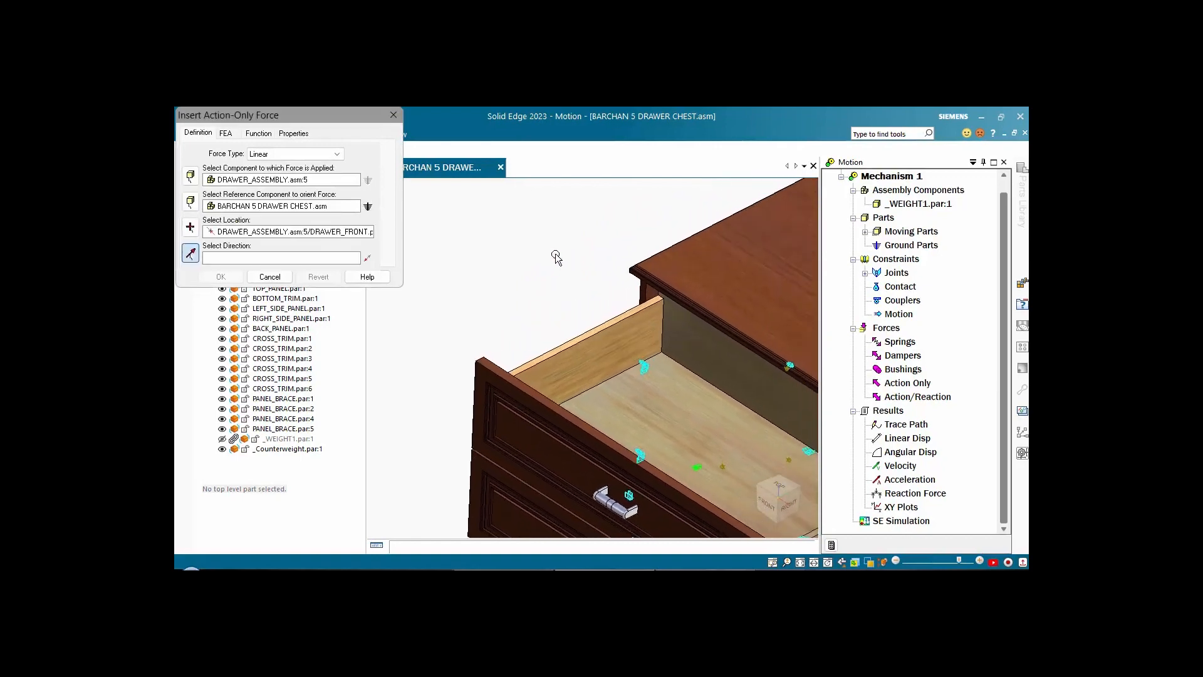
click(668, 262)
middle_drag(612, 261, 522, 303)
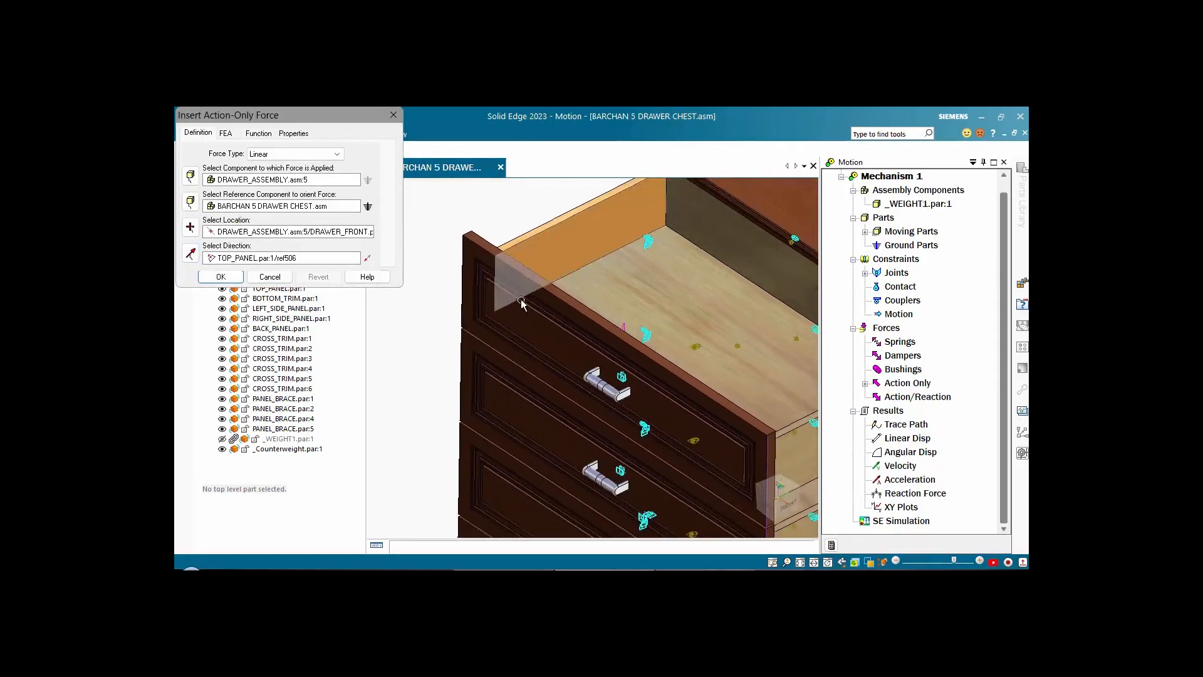
scroll(539, 445, up, 8)
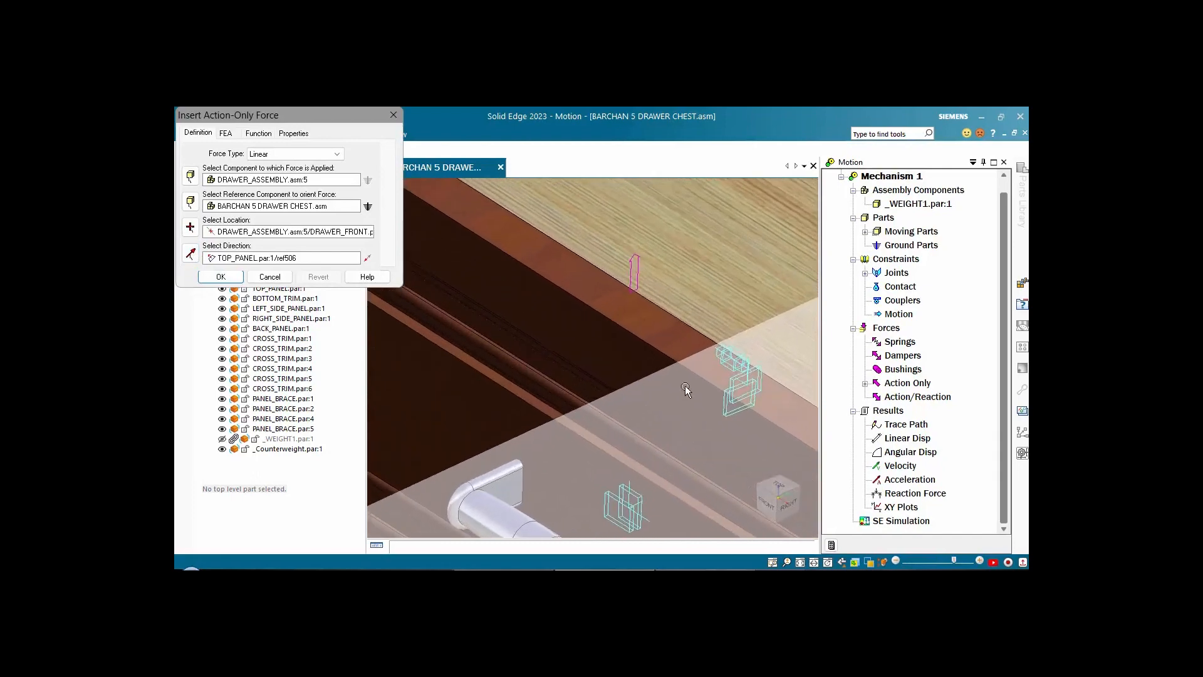
click(368, 259)
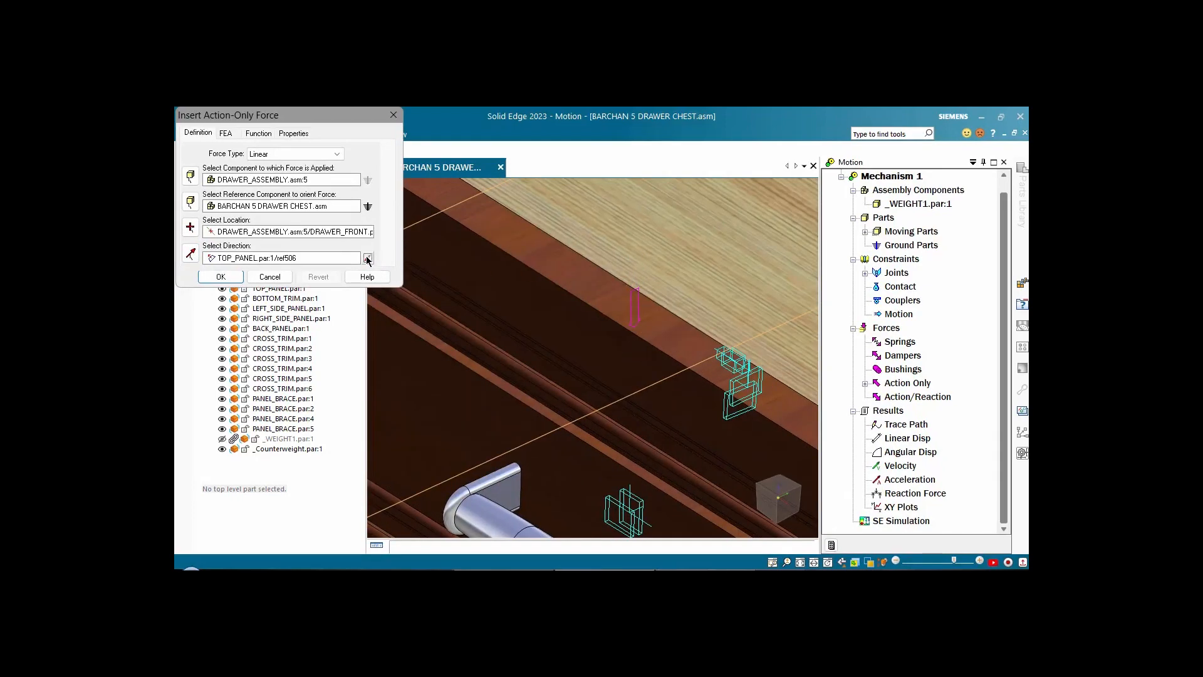
Step: Give the action-only force a constant value of 70 pound_force and create it
click(273, 134)
drag(291, 180, 243, 177)
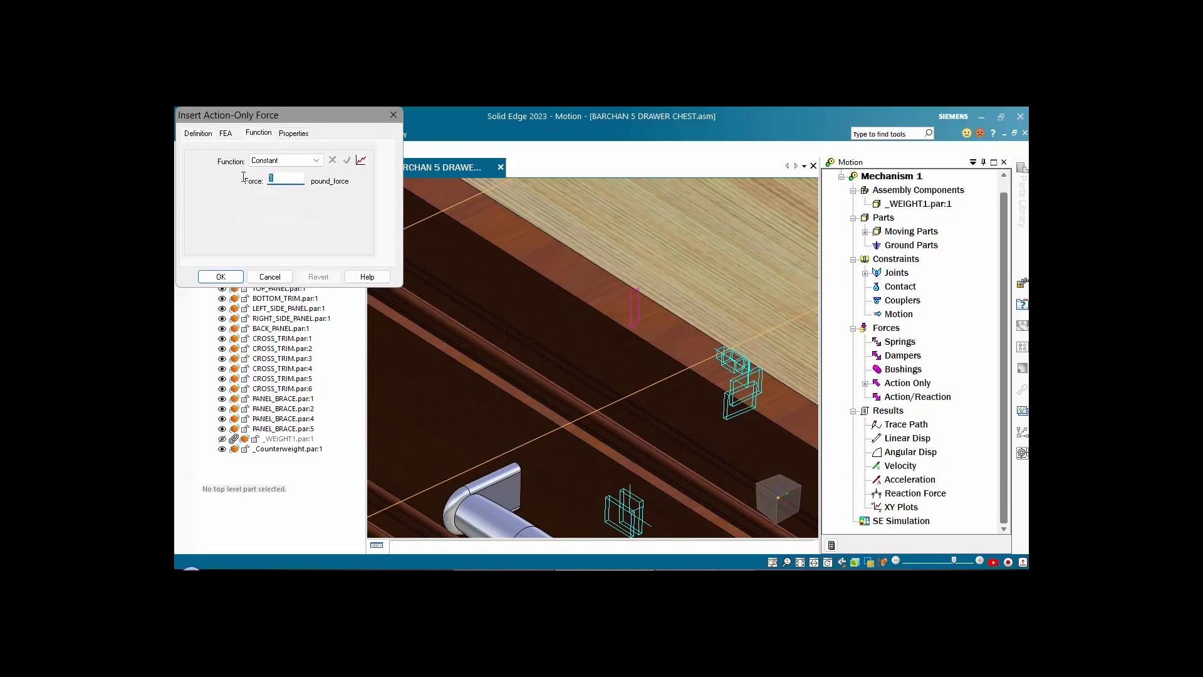
text(70)
click(220, 277)
Step: Run the simulation with the constant force, scrub back through the motion, and delete the results
scroll(528, 254, down, 5)
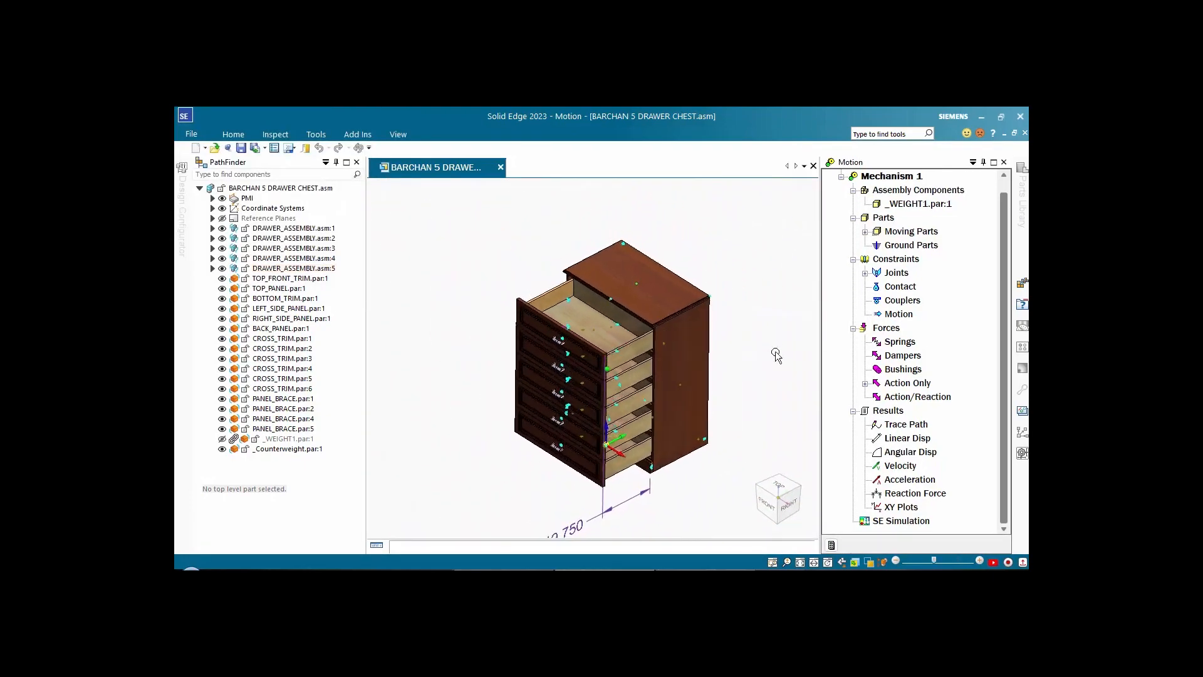
click(831, 544)
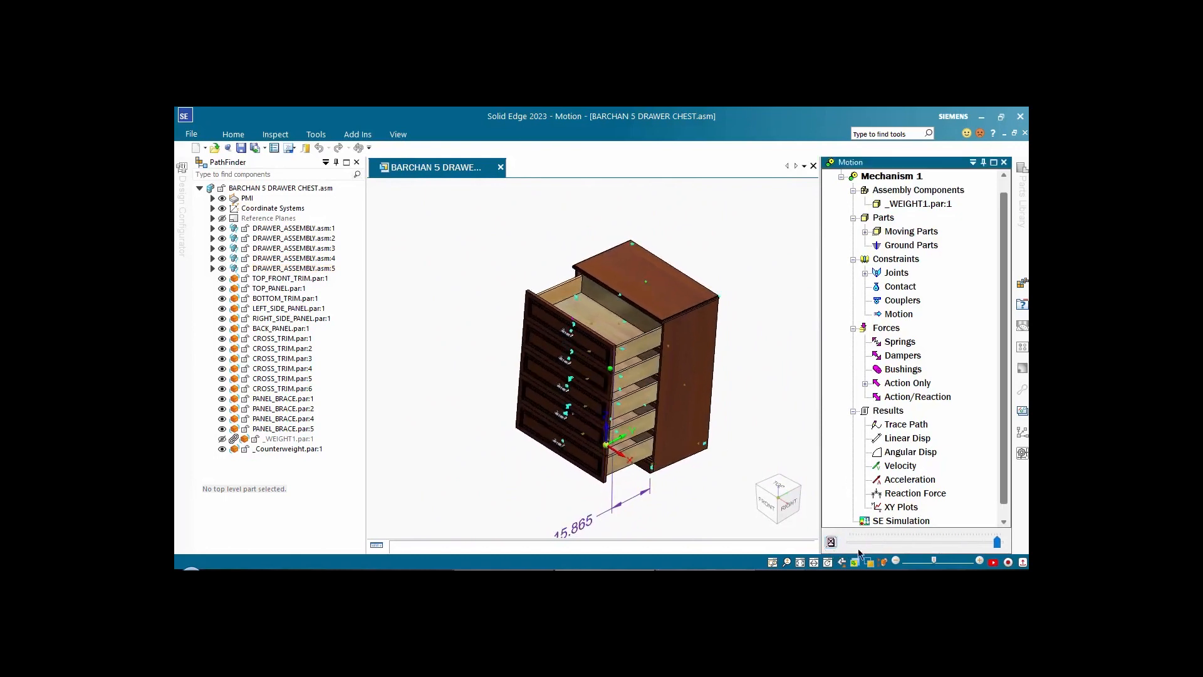
drag(997, 543, 874, 545)
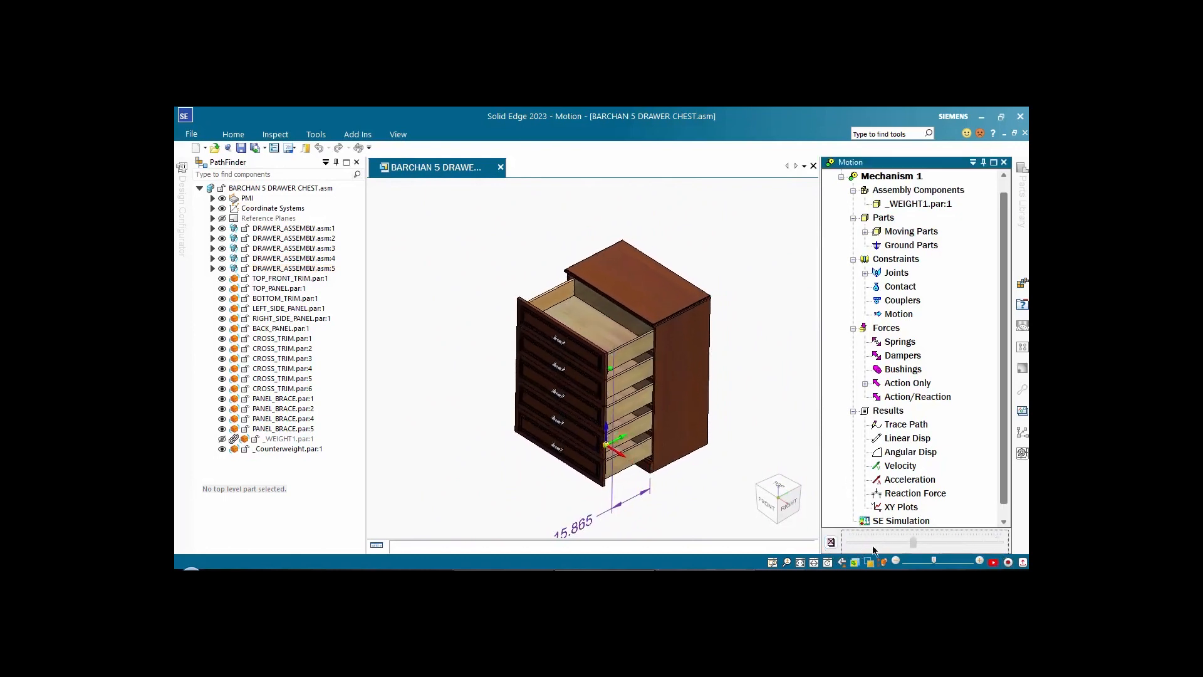
click(831, 542)
click(645, 386)
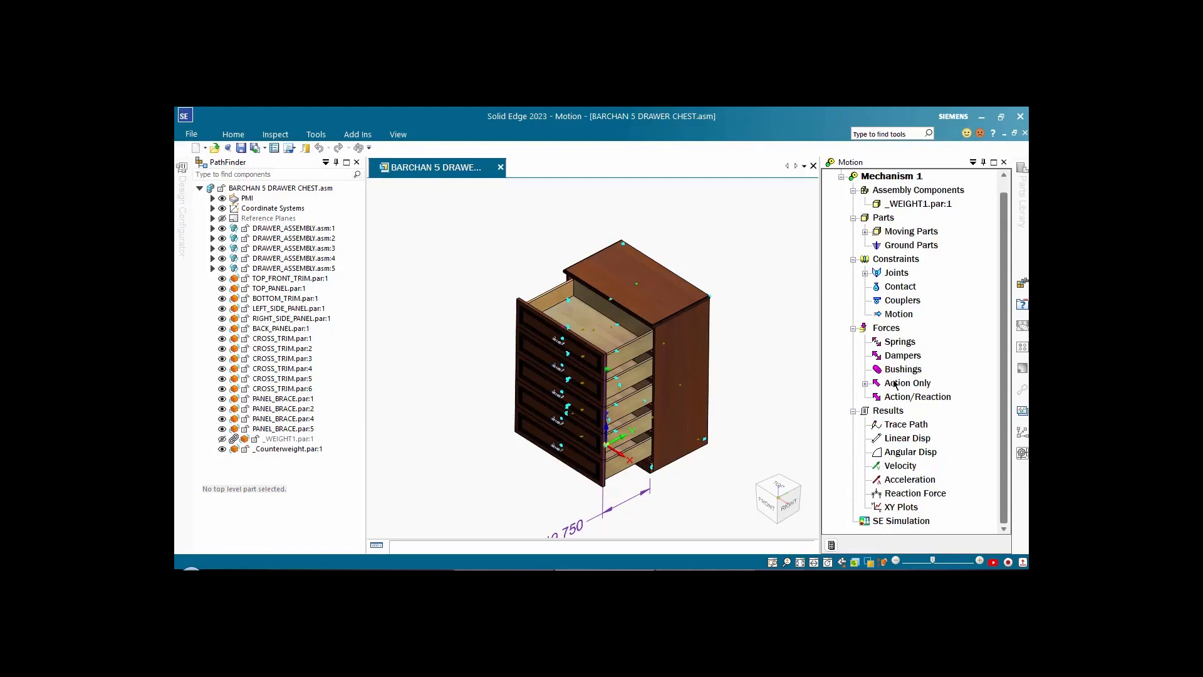
Step: Switch the ForceAO function to Expression and enter IF(WM(5273)-1:1000*TIME,0,0)
click(865, 384)
right_click(927, 400)
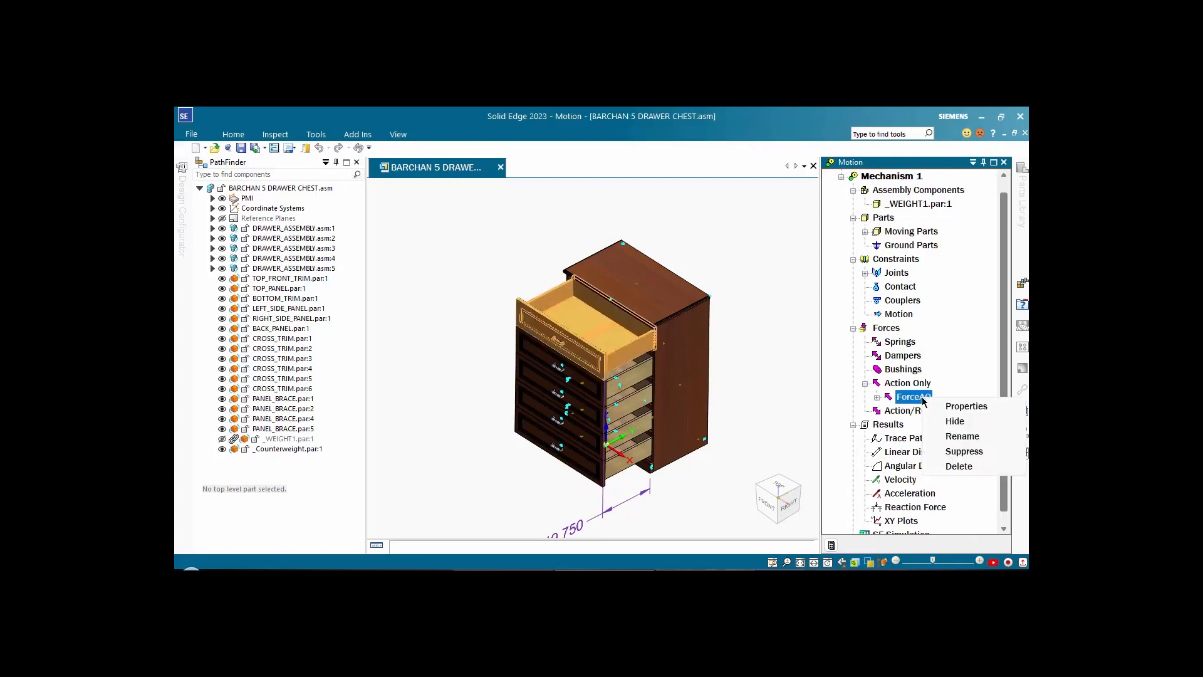
click(968, 403)
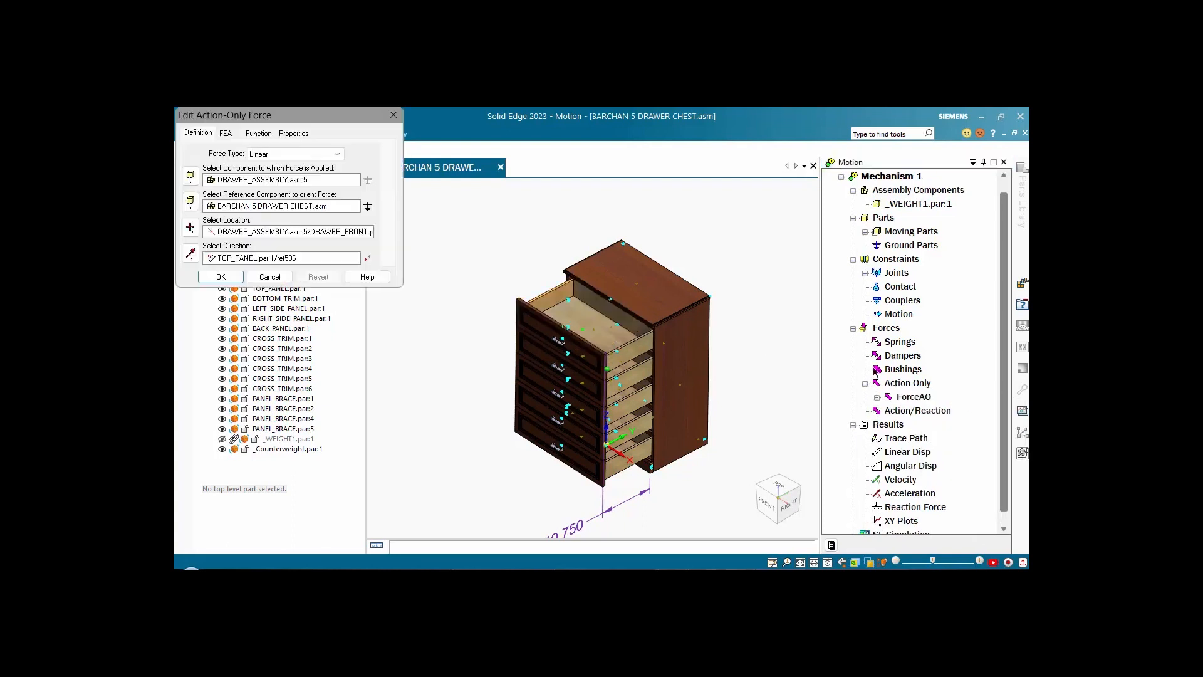
click(261, 134)
click(317, 160)
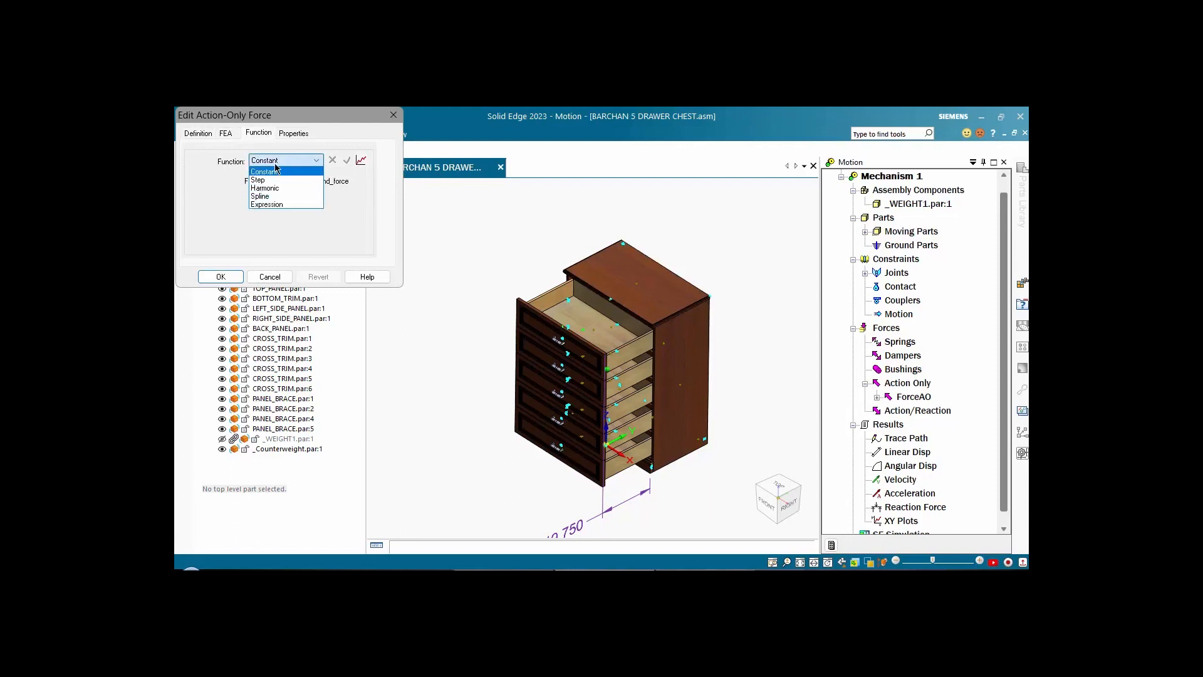
click(277, 205)
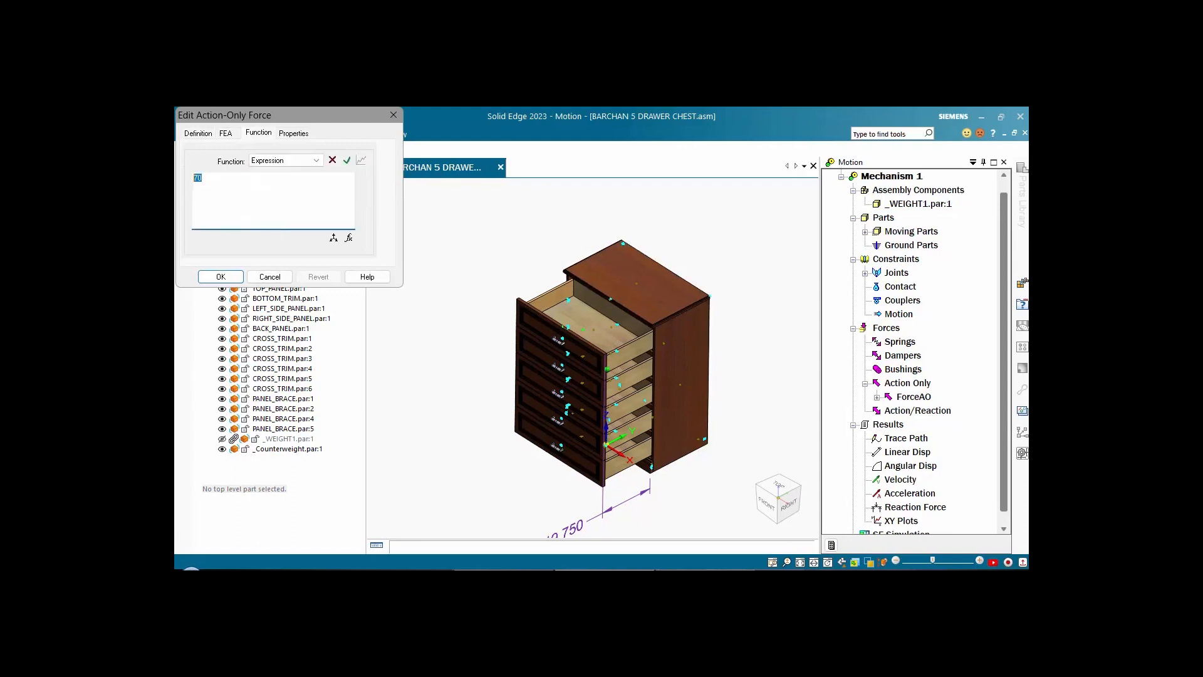
key(super+v)
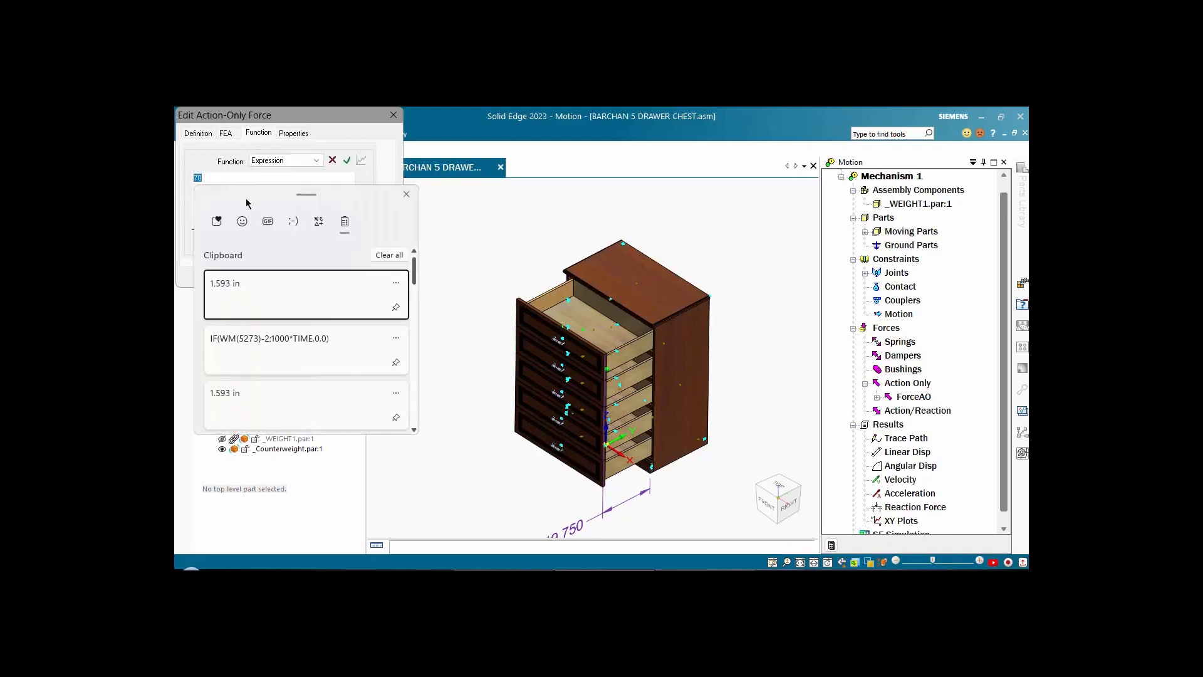
click(273, 339)
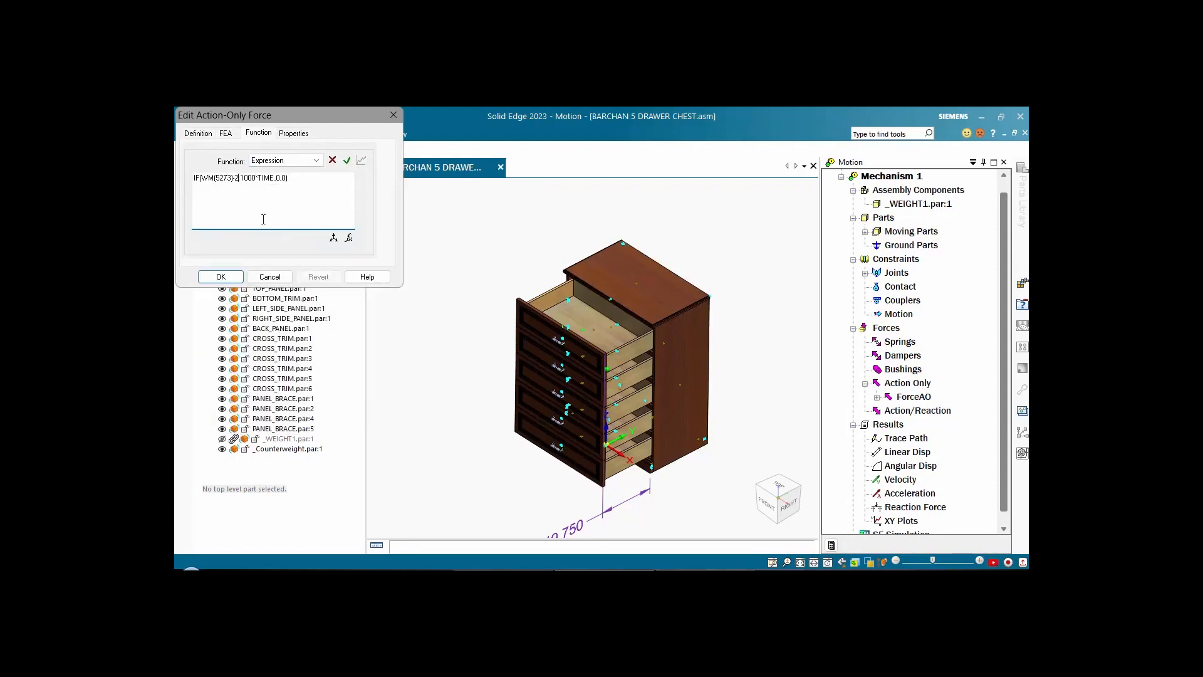
key(BackSpace)
text(1)
Step: Replace the WM marker number in the expression with ForceAO's DRAWER_ASSEMBLY.asm:5 marker 330, confirm the force, and run the simulation
click(202, 188)
drag(231, 182, 220, 187)
double_click(230, 177)
click(333, 237)
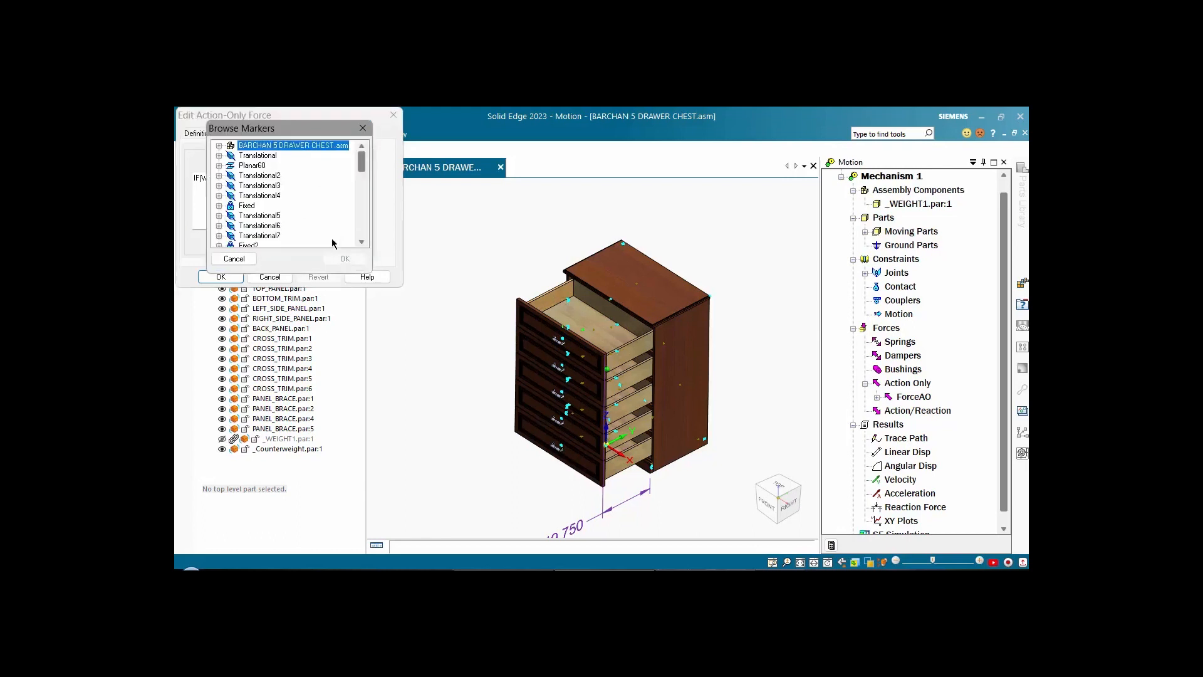
scroll(363, 183, down, 2)
scroll(364, 183, down, 4)
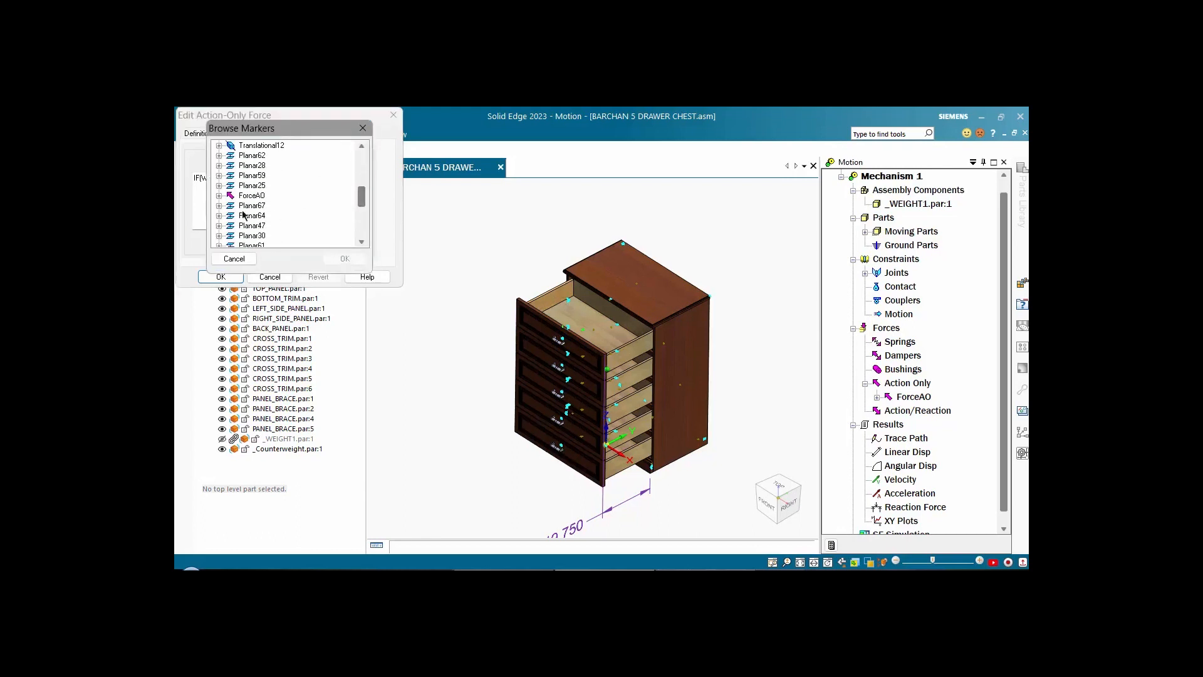
click(219, 196)
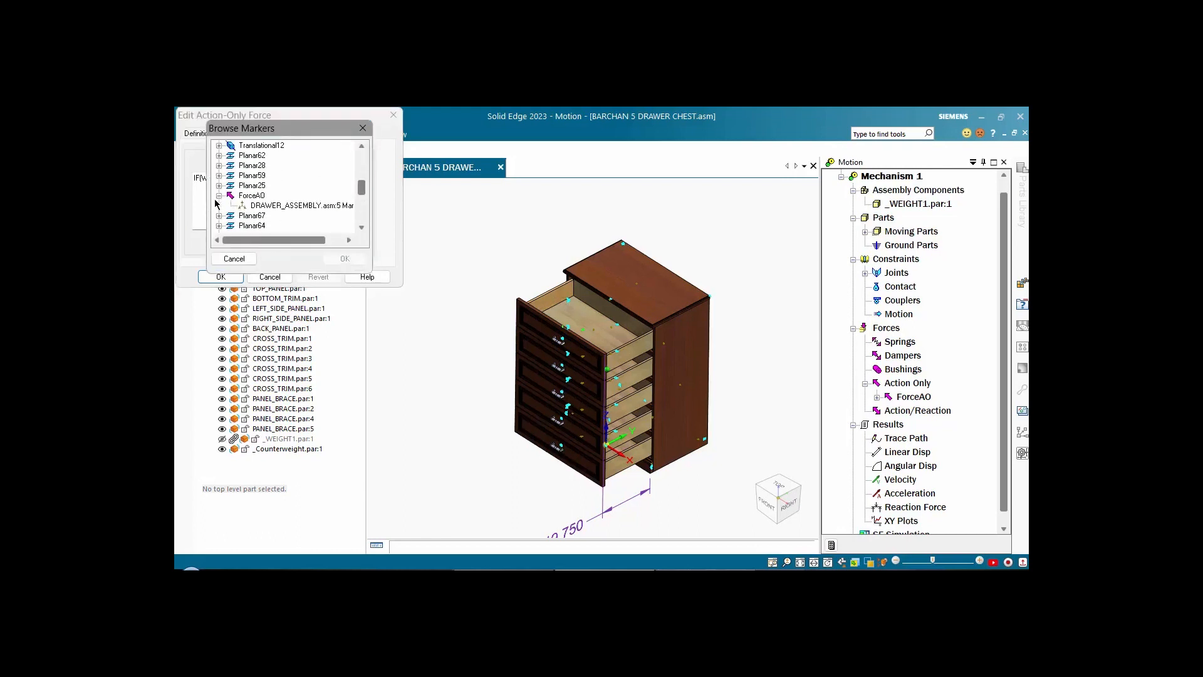
click(301, 206)
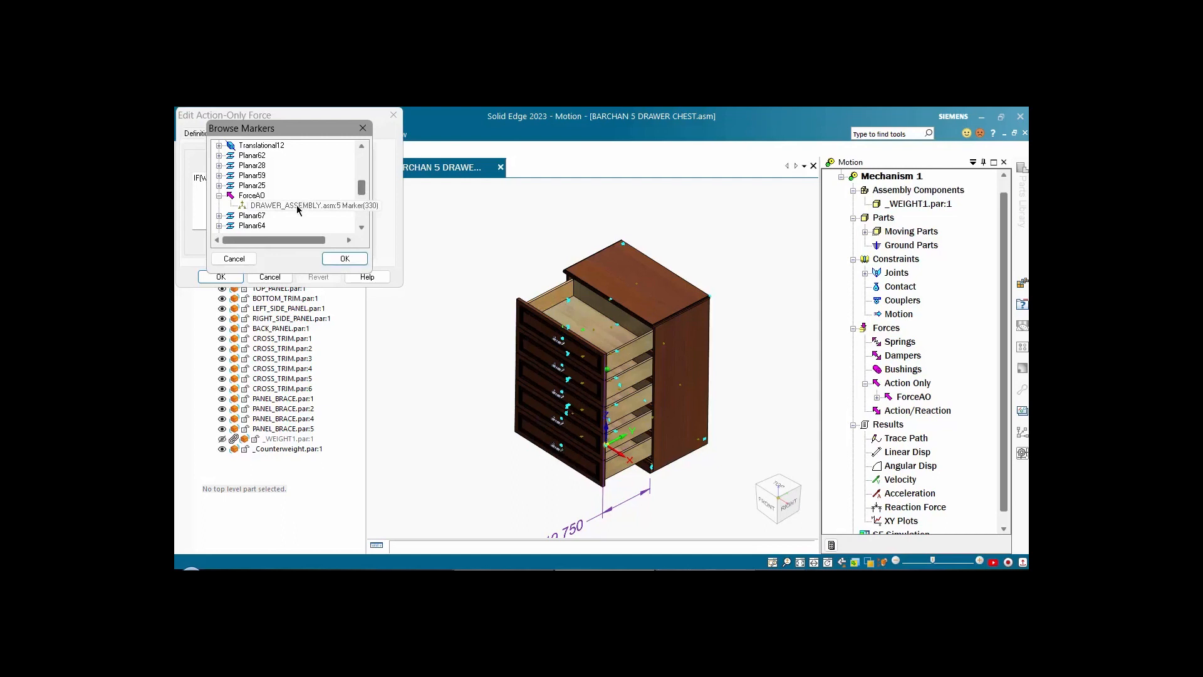
click(344, 259)
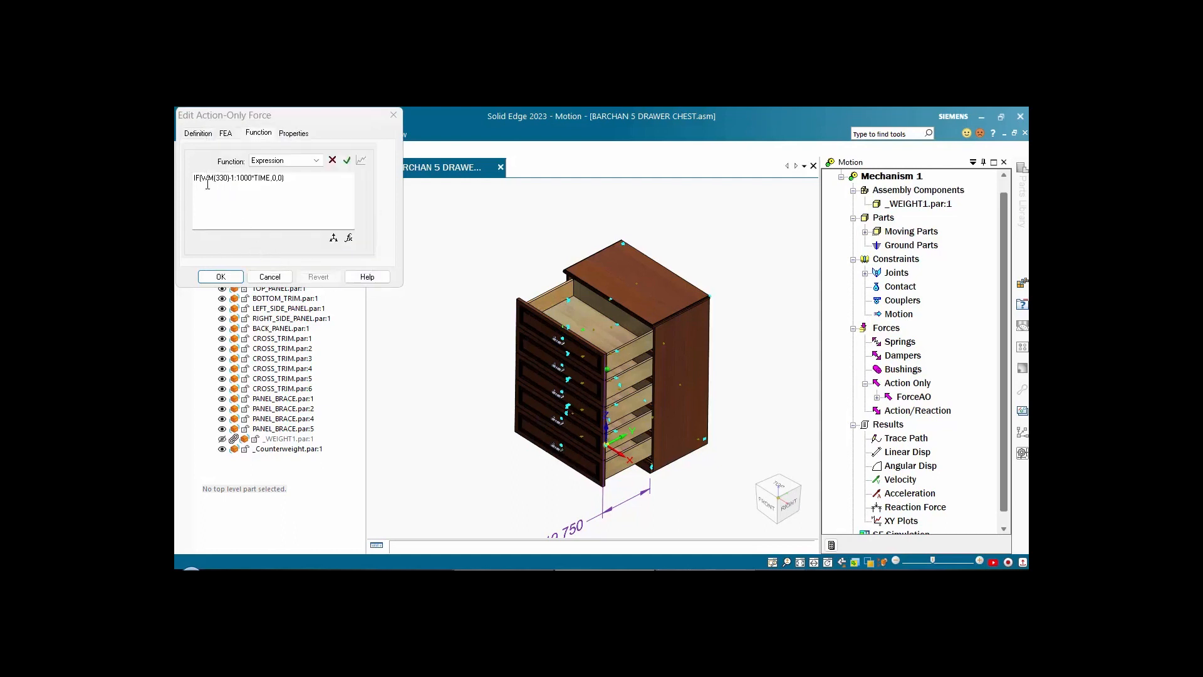
click(221, 277)
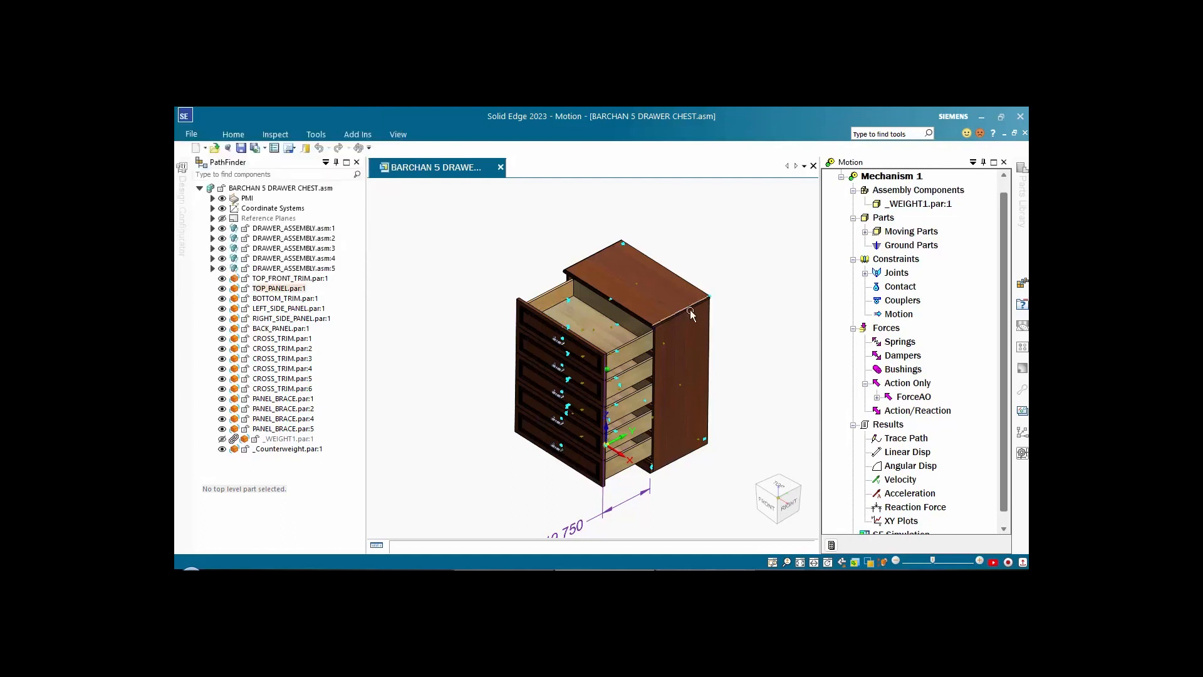
click(832, 545)
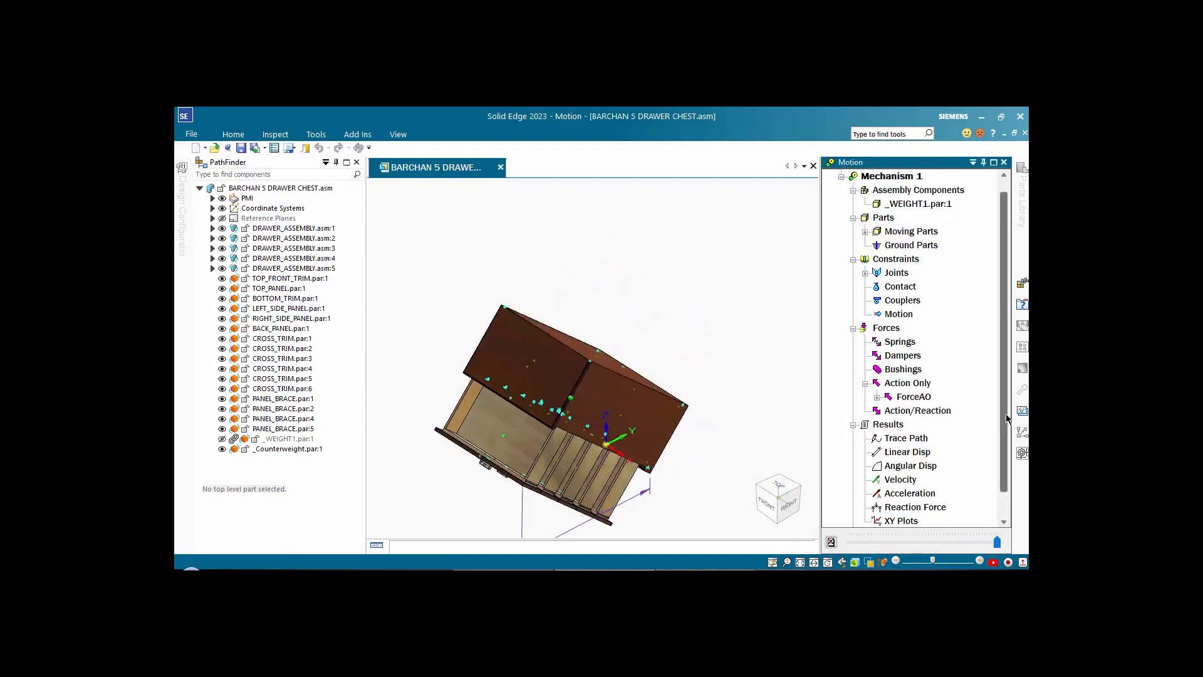
Step: Plot the reaction force magnitude of ForceAO and examine where the curve peaks
drag(1005, 413, 1007, 405)
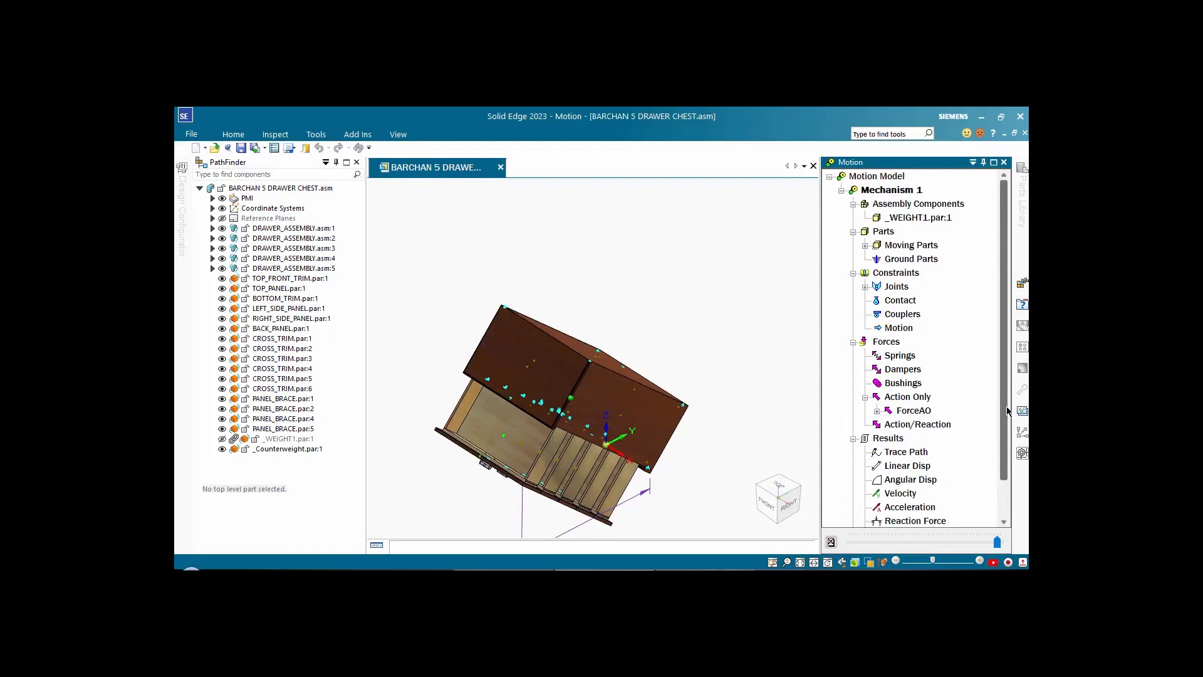
right_click(906, 414)
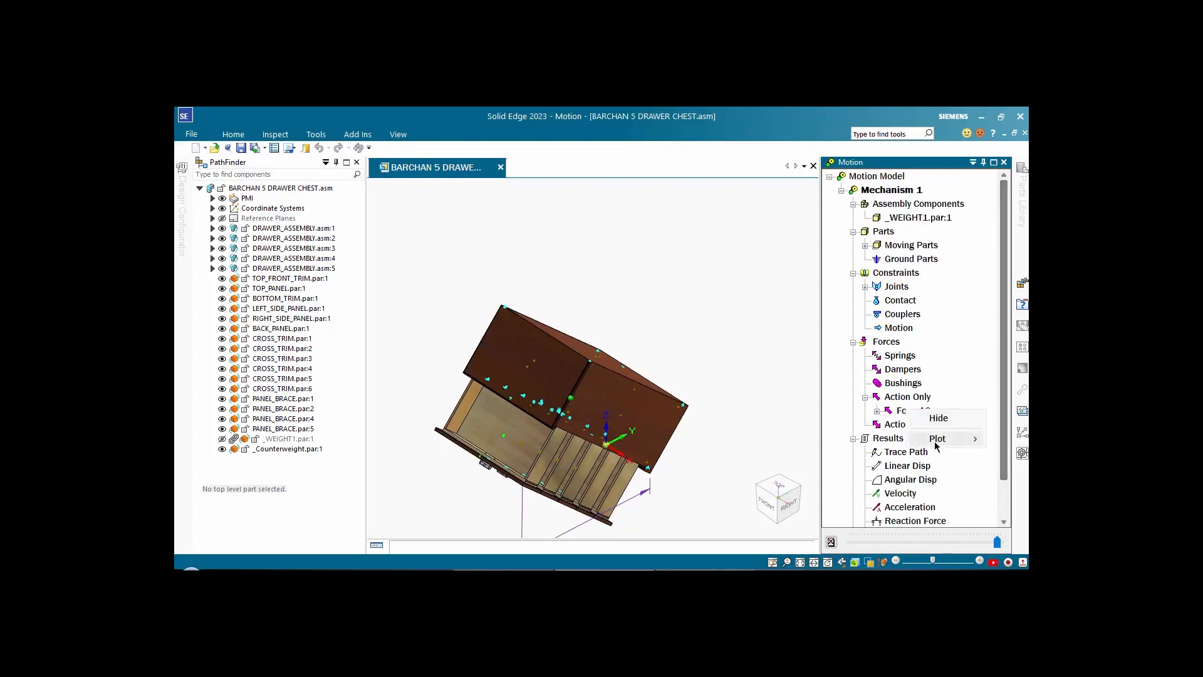
mouse_move(930, 442)
mouse_move(801, 438)
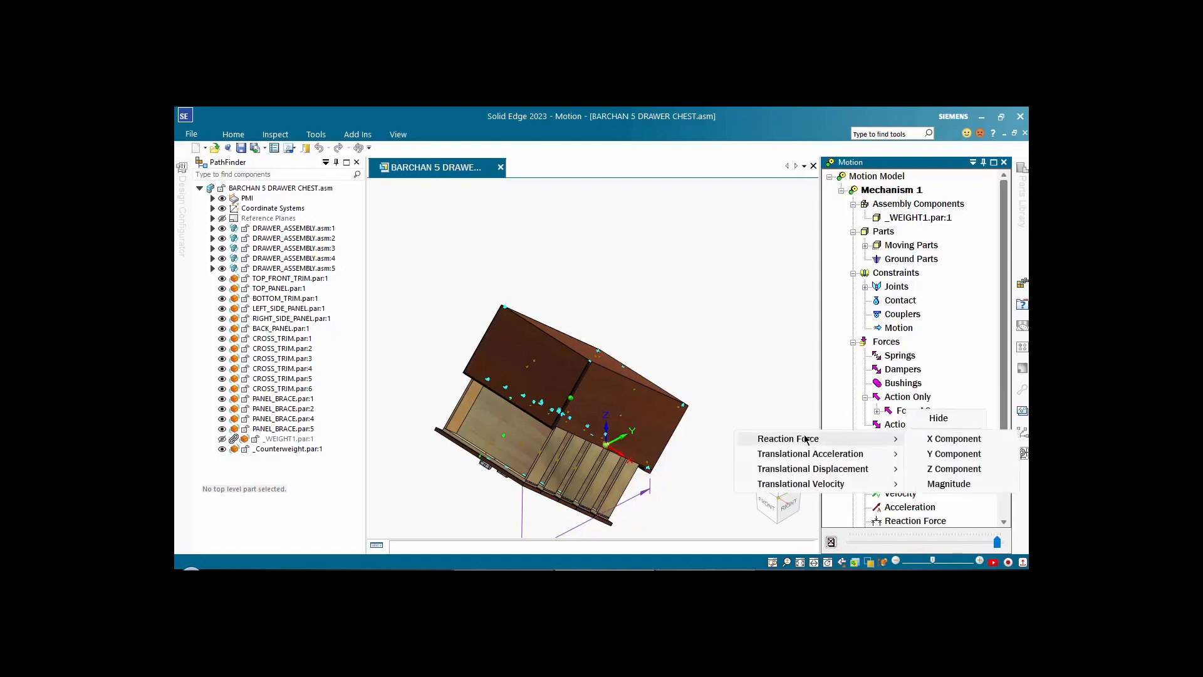
click(949, 485)
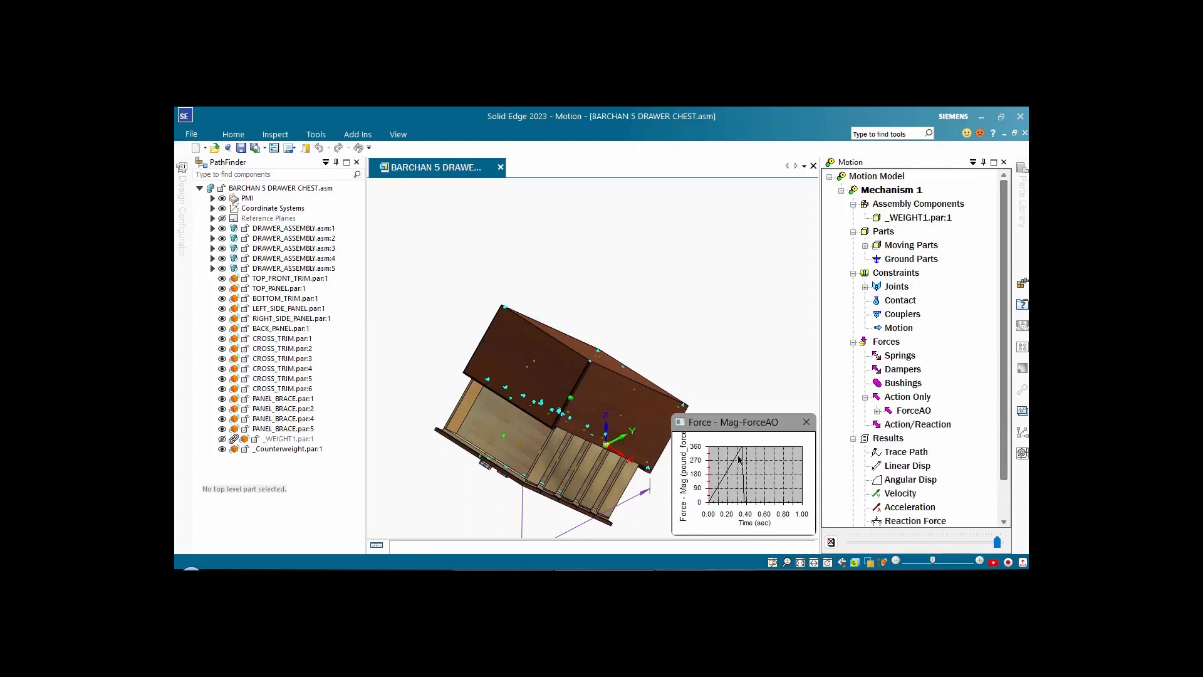
mouse_move(742, 461)
Step: Plot the angular velocity magnitude of TOP_PANEL.par:1 from the moving parts
drag(1002, 401, 993, 262)
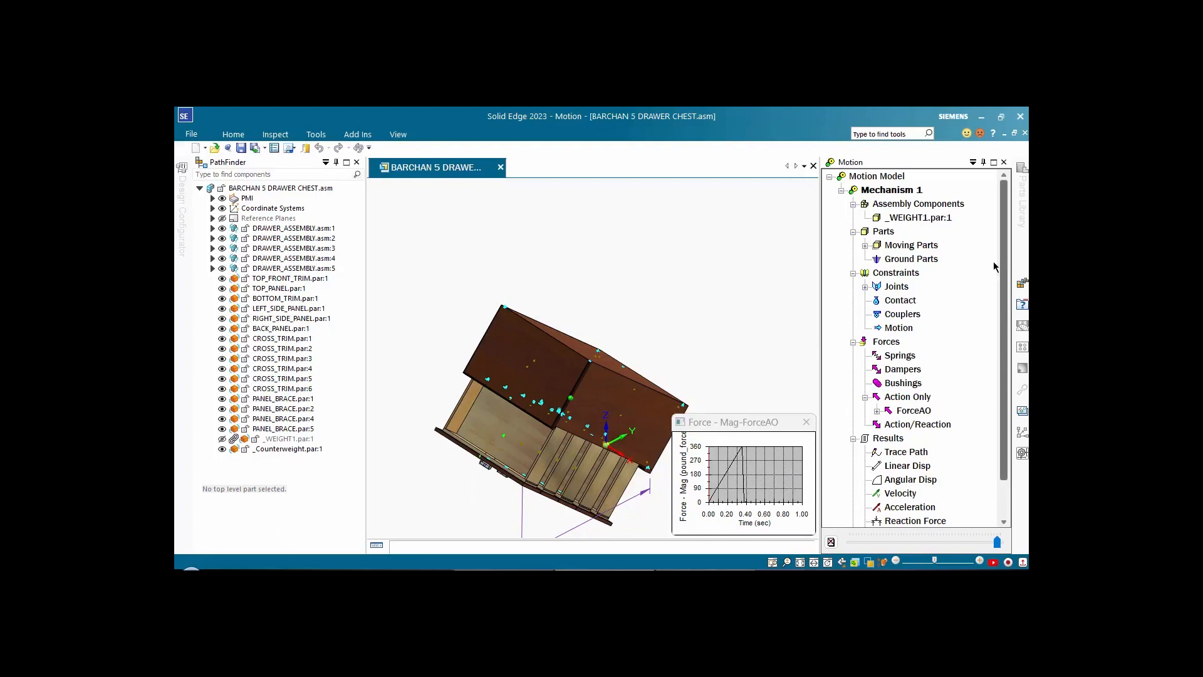
click(865, 245)
click(926, 480)
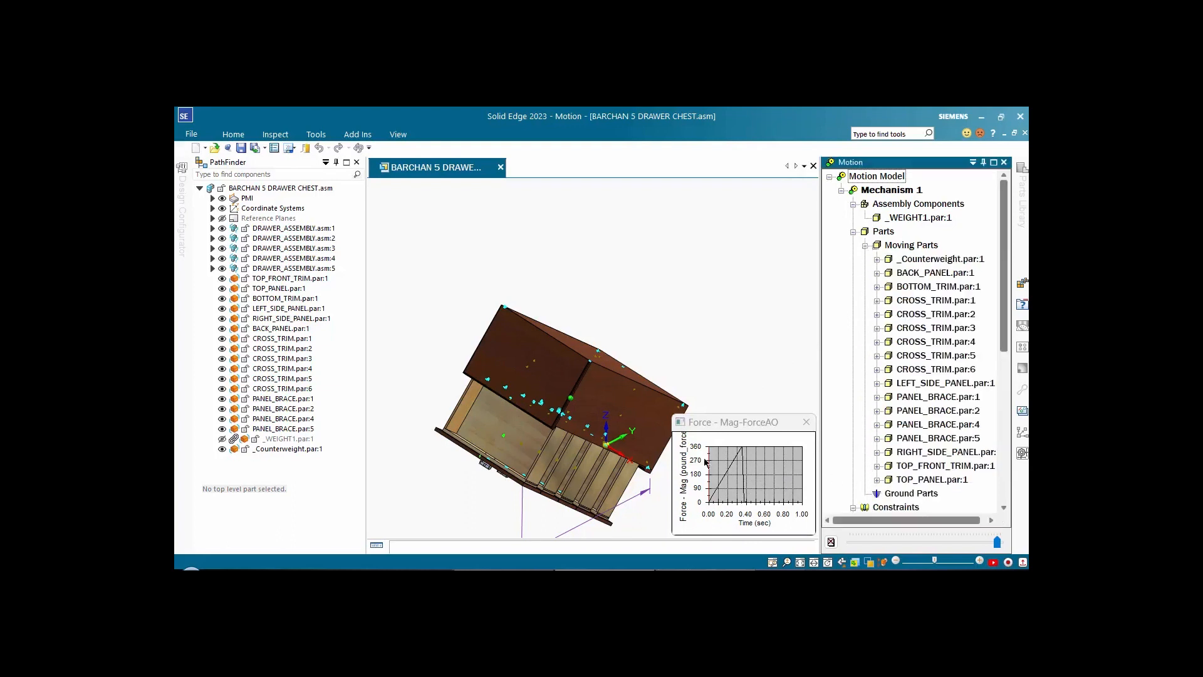
right_click(916, 481)
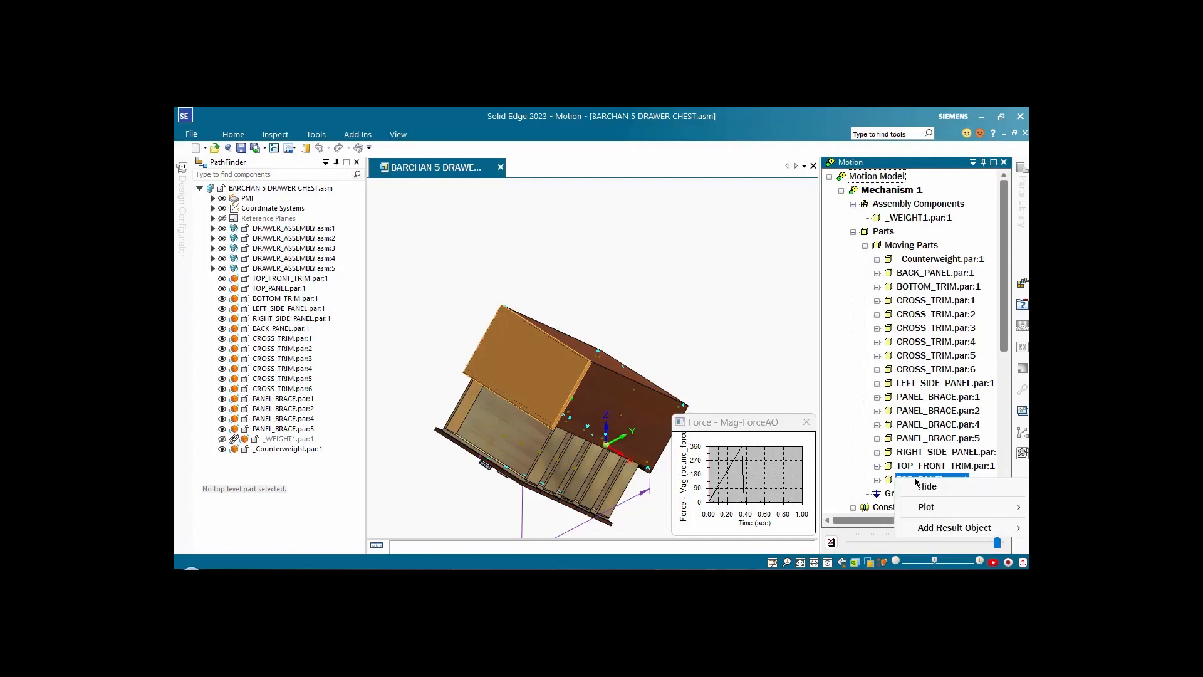
mouse_move(937, 507)
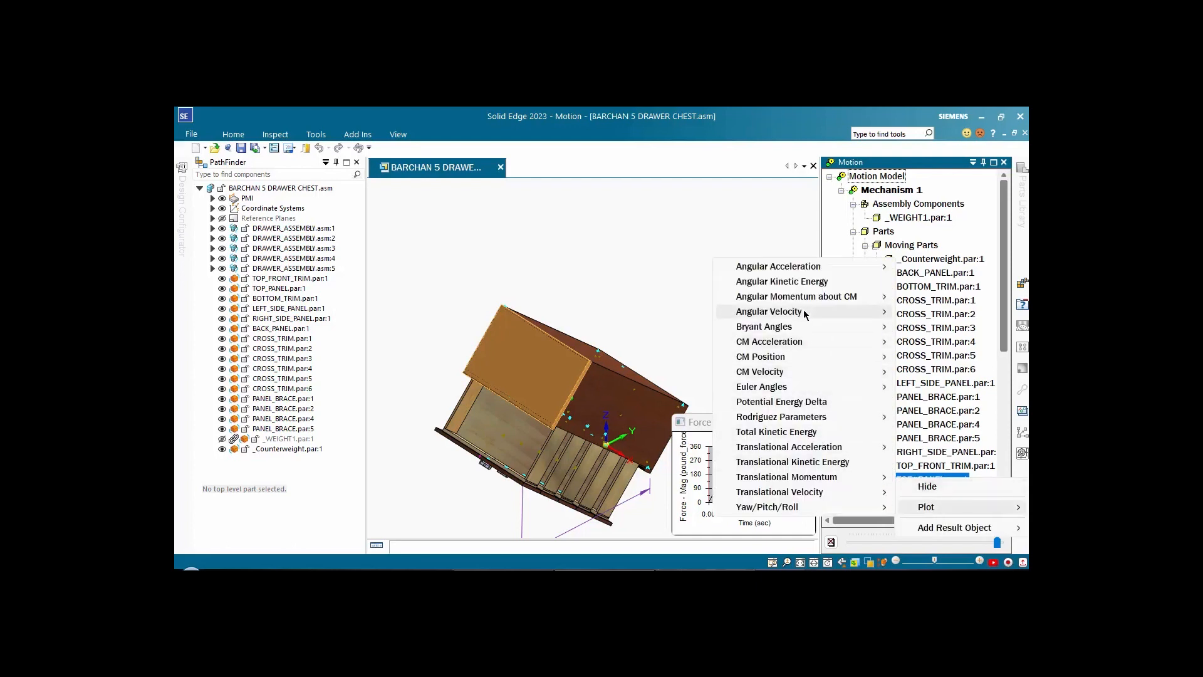
mouse_move(803, 310)
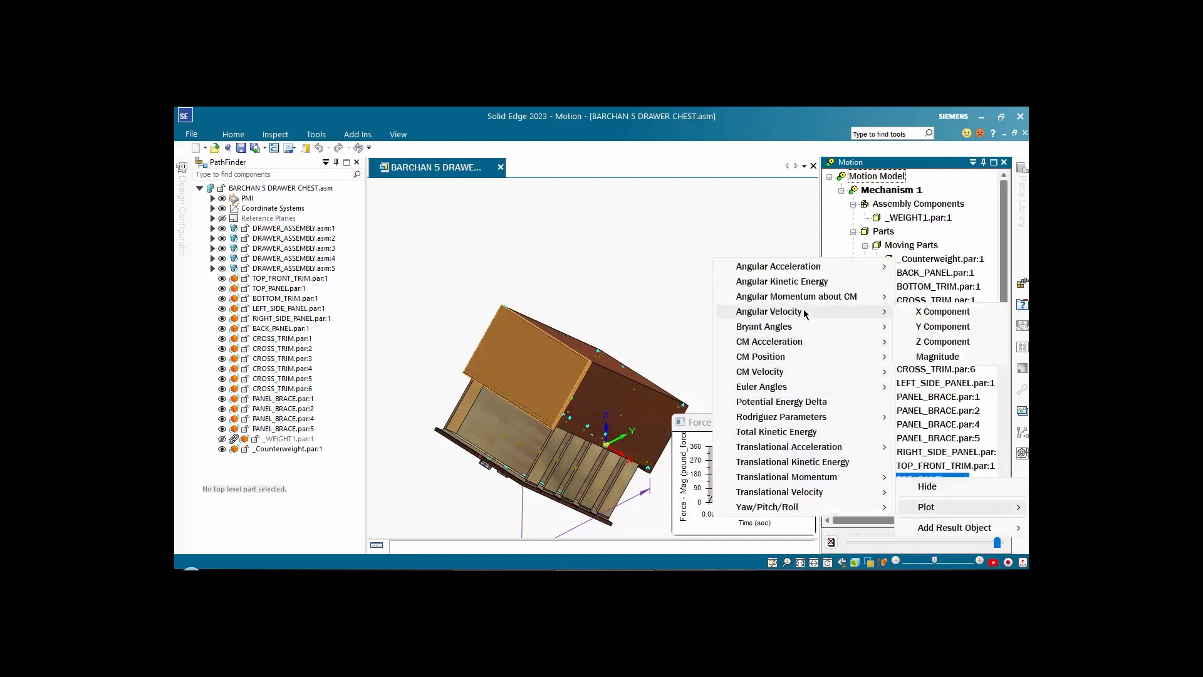
click(945, 358)
Step: Stack the angular velocity plot above the force plot and widen both so their time axes line up
drag(743, 298, 608, 188)
drag(707, 243, 799, 243)
drag(777, 427, 754, 300)
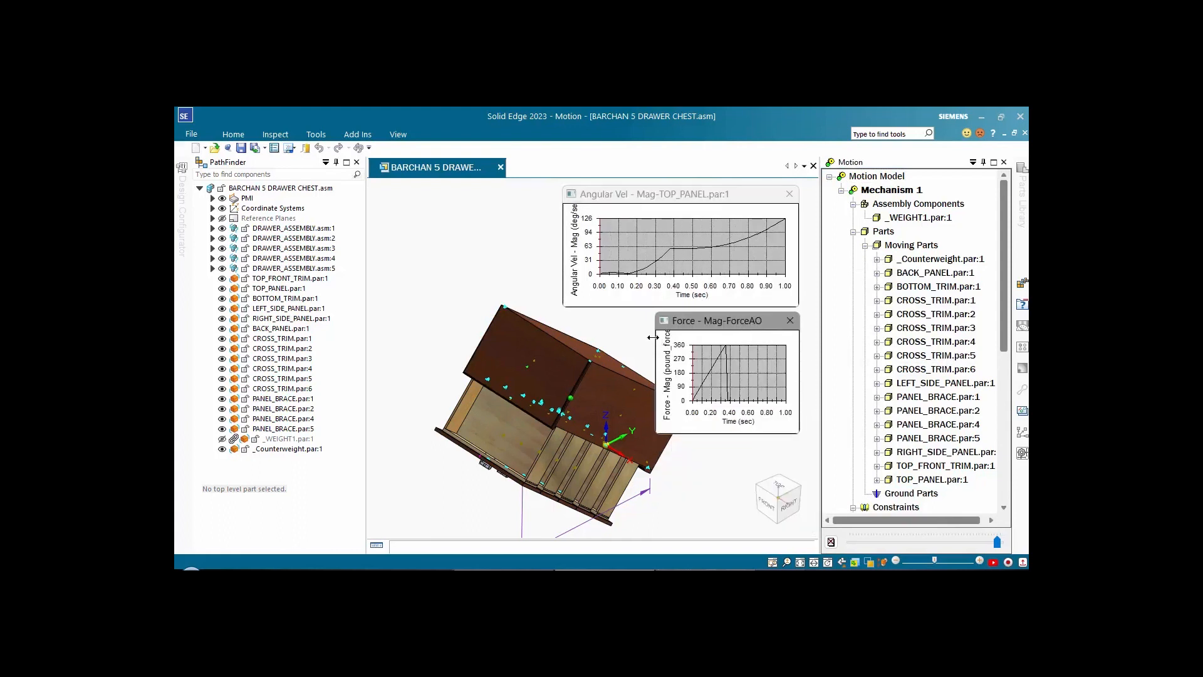
drag(653, 337, 567, 338)
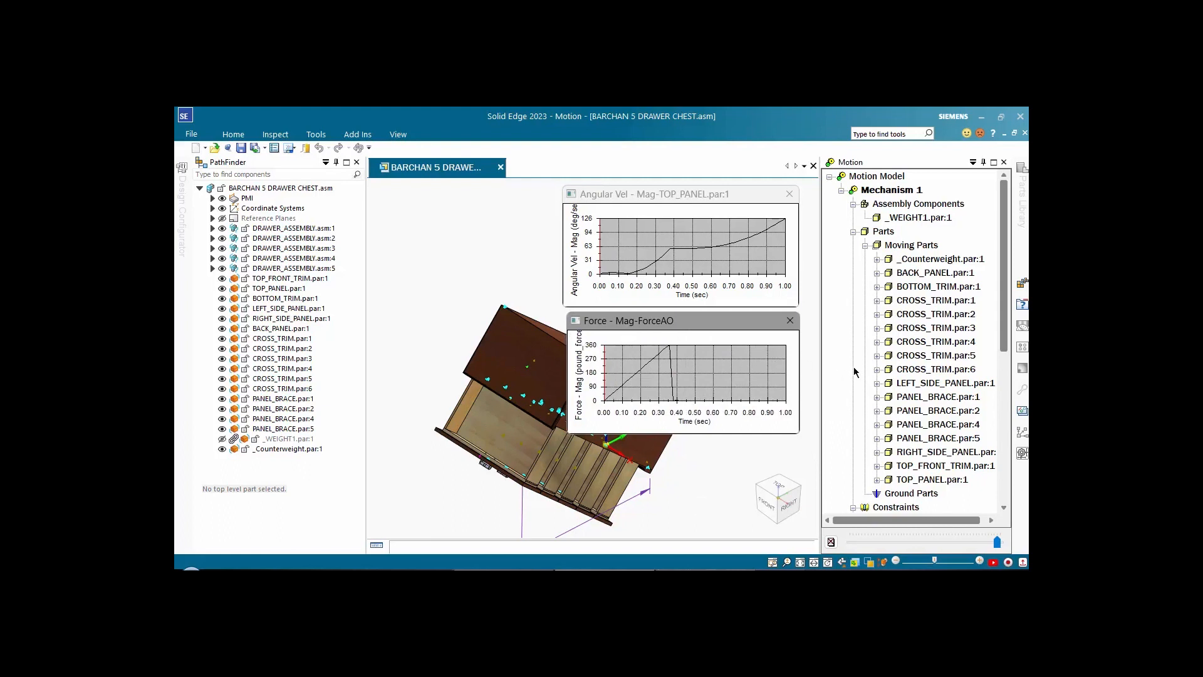
Step: Scrub the motion back to just after the start to compare the time marker on both plots
click(996, 543)
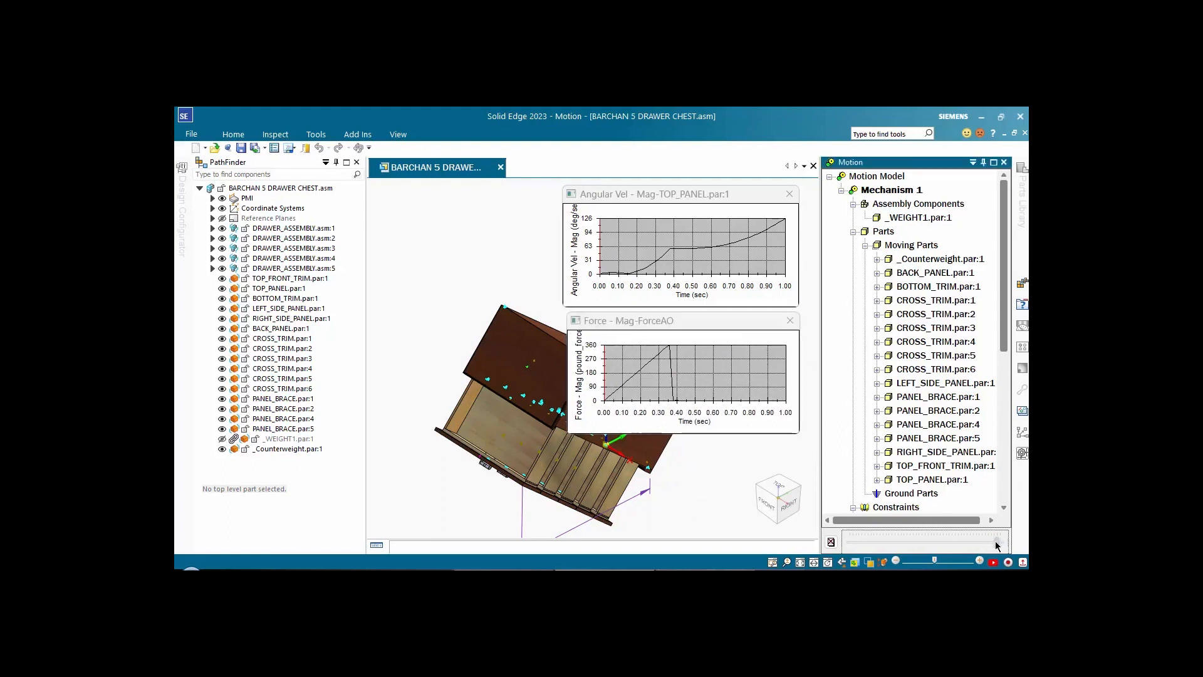
drag(996, 543, 859, 537)
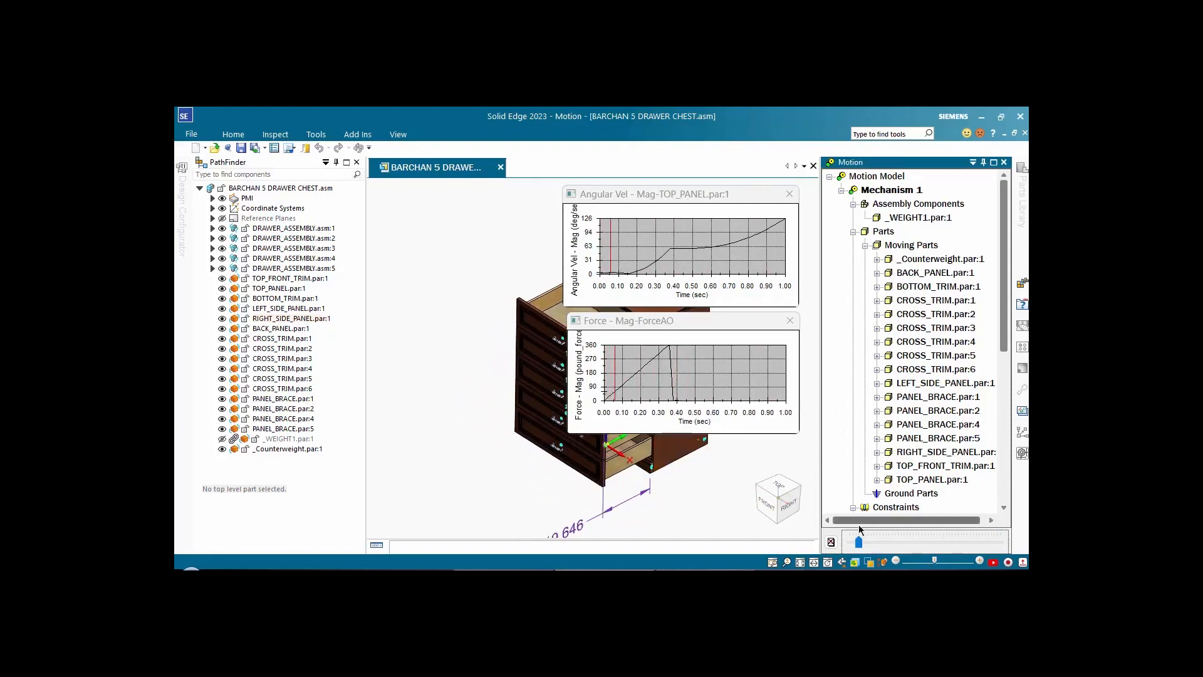
drag(857, 540, 855, 540)
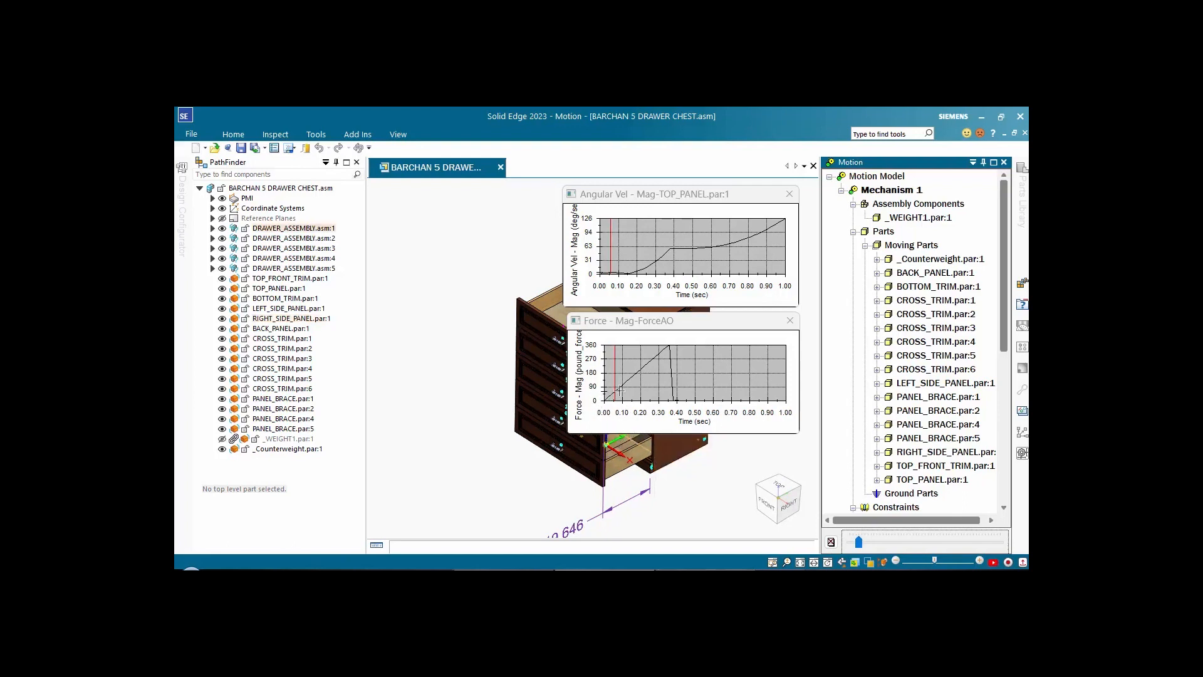
Step: Close the force and angular velocity plots and delete the motion results
click(790, 320)
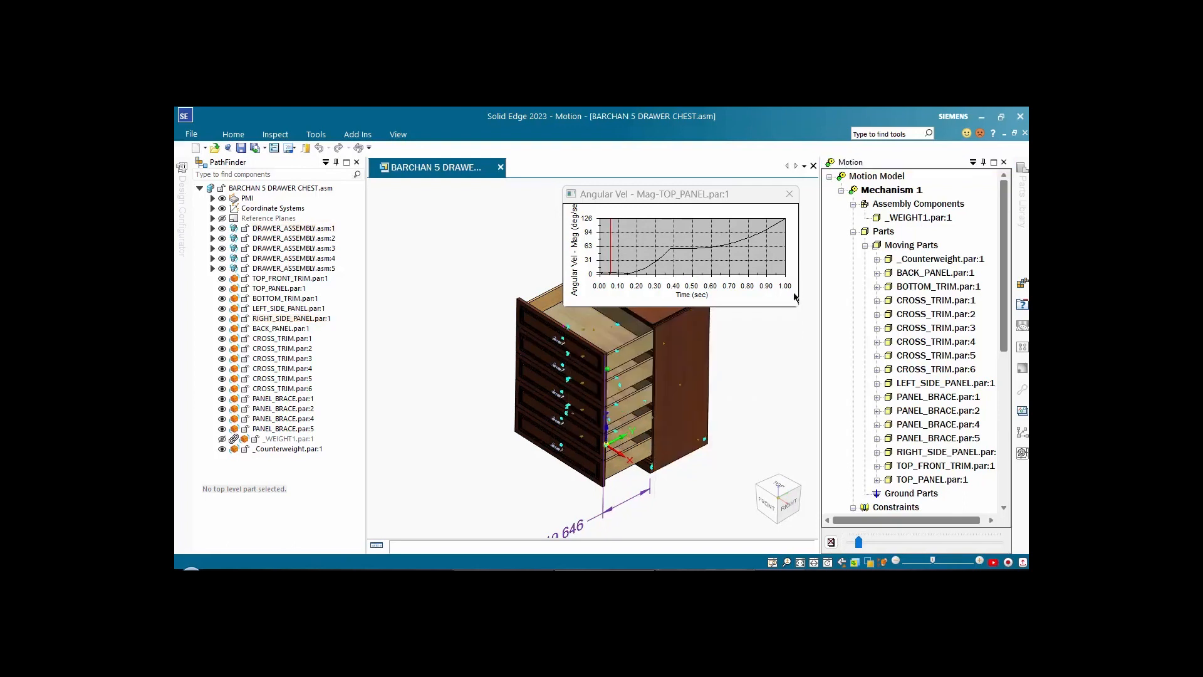
click(789, 196)
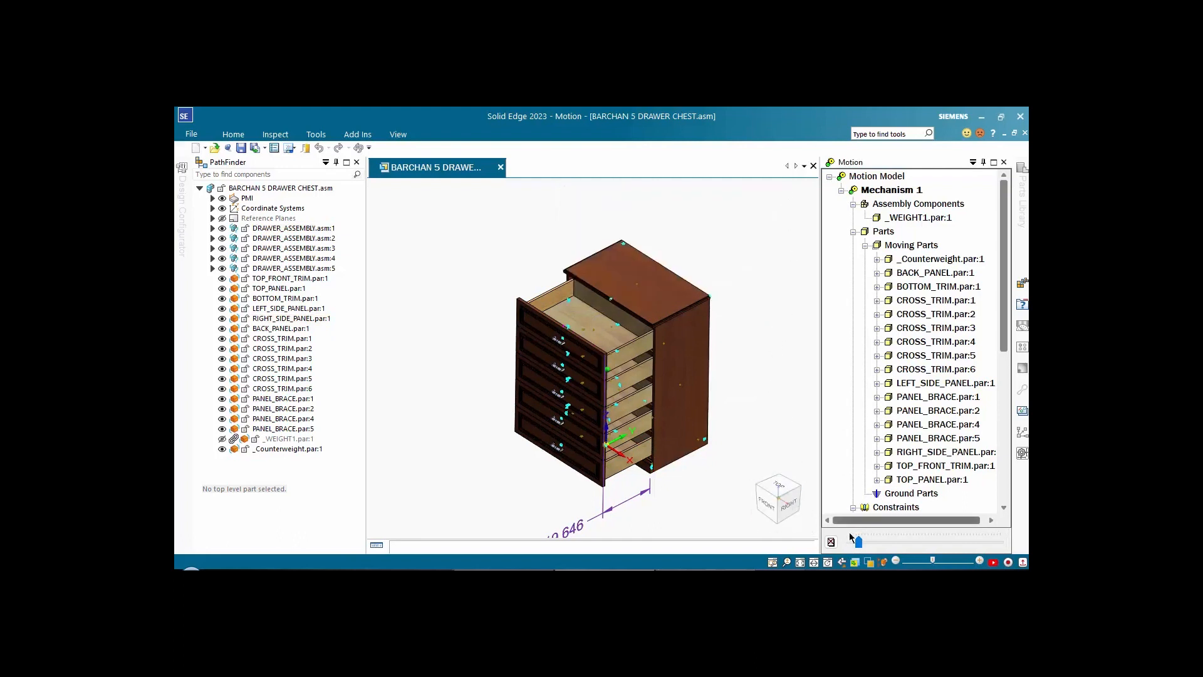
click(831, 541)
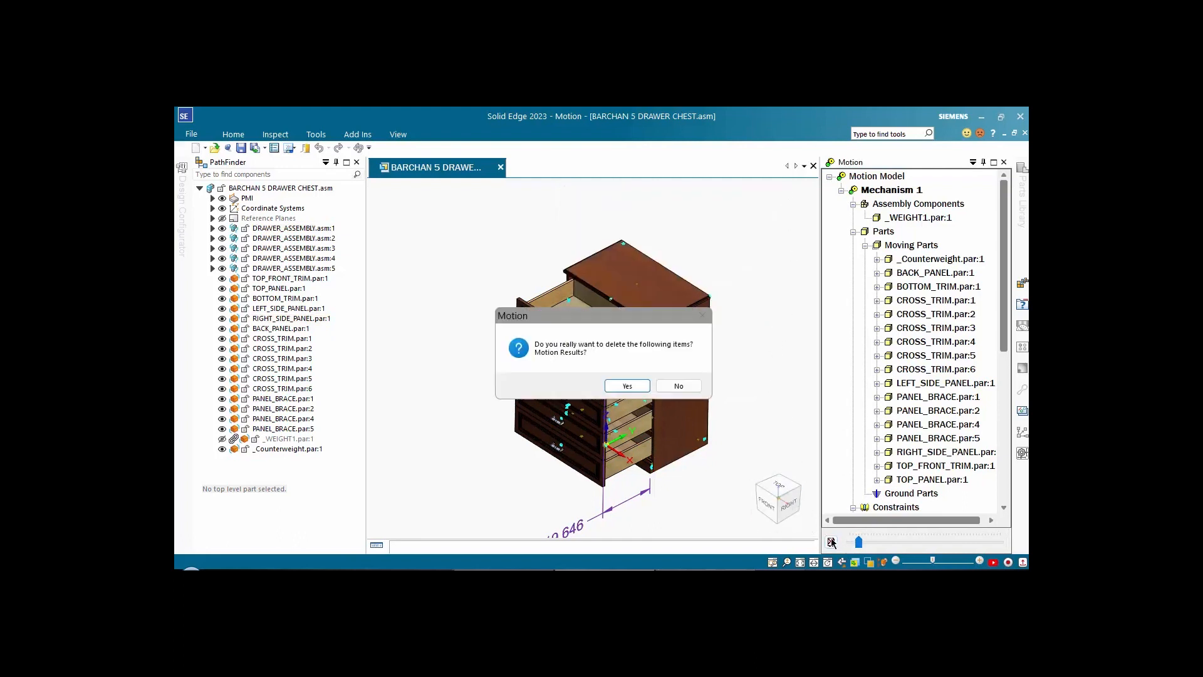
click(627, 387)
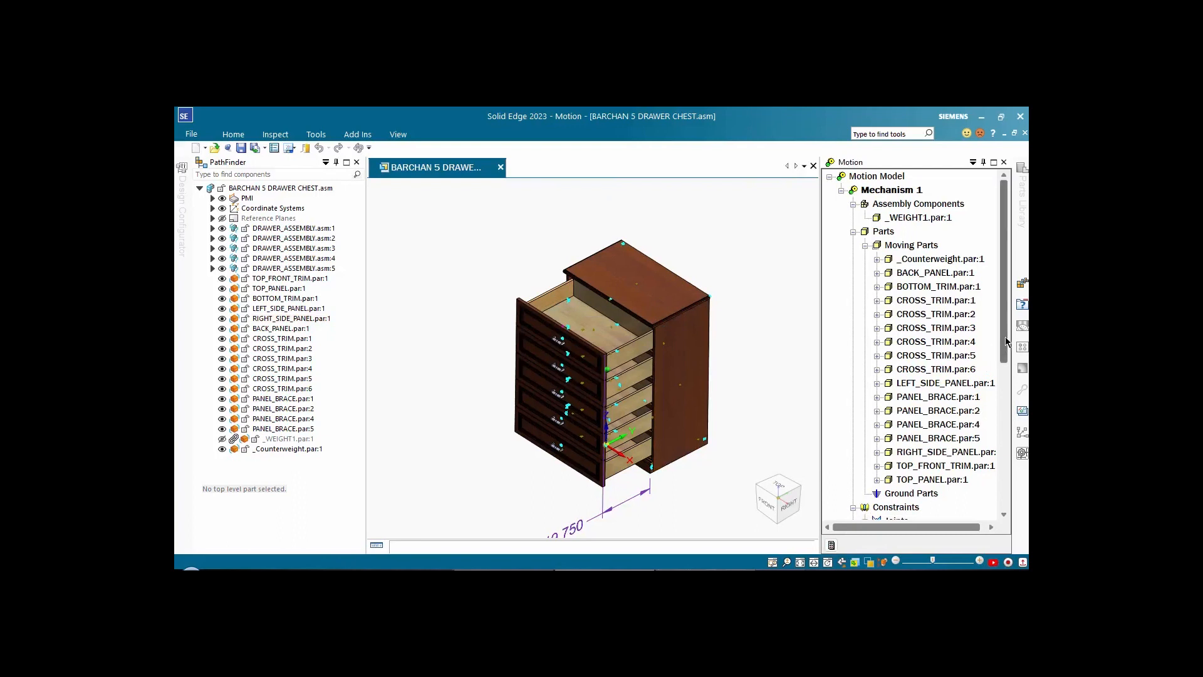
Step: Change the ForceAO function to Constant with a force of 75 pound_force
drag(1007, 345, 1006, 424)
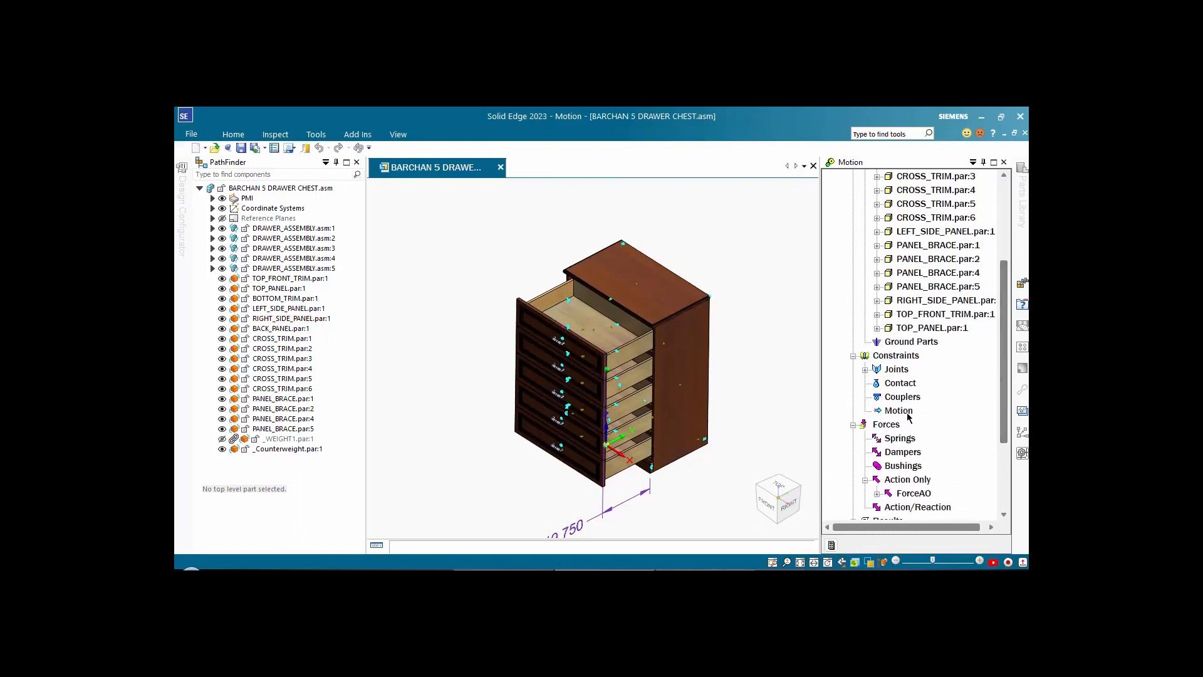
click(903, 494)
right_click(902, 494)
click(948, 425)
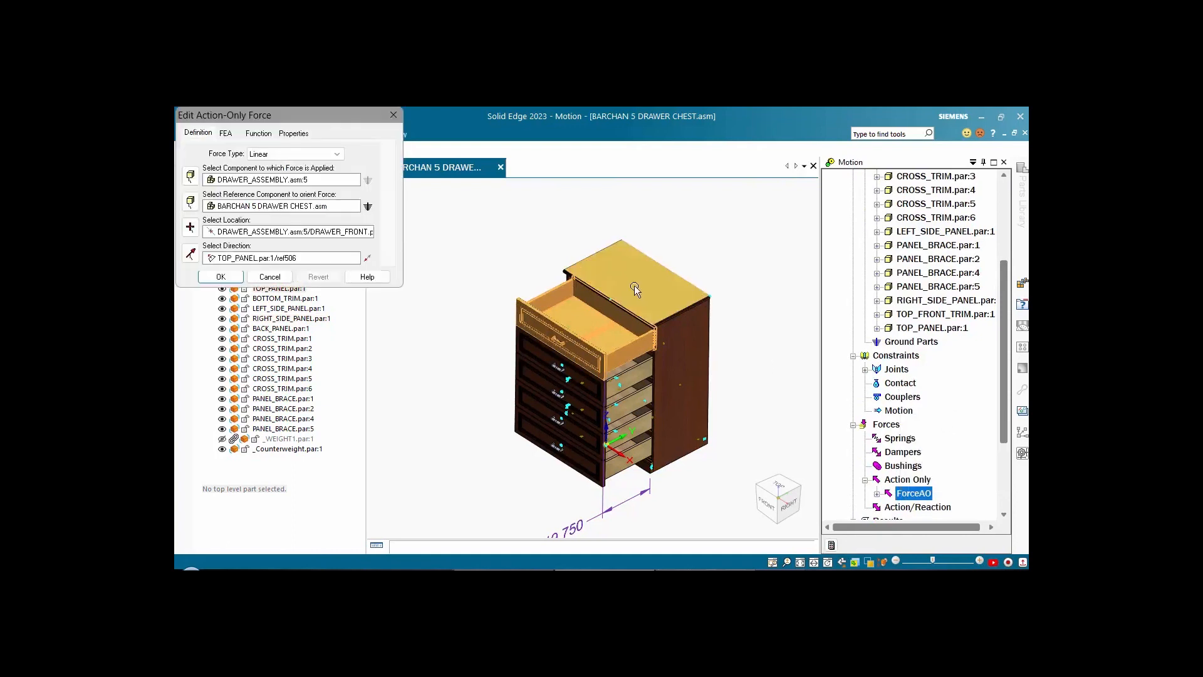
click(259, 133)
click(285, 162)
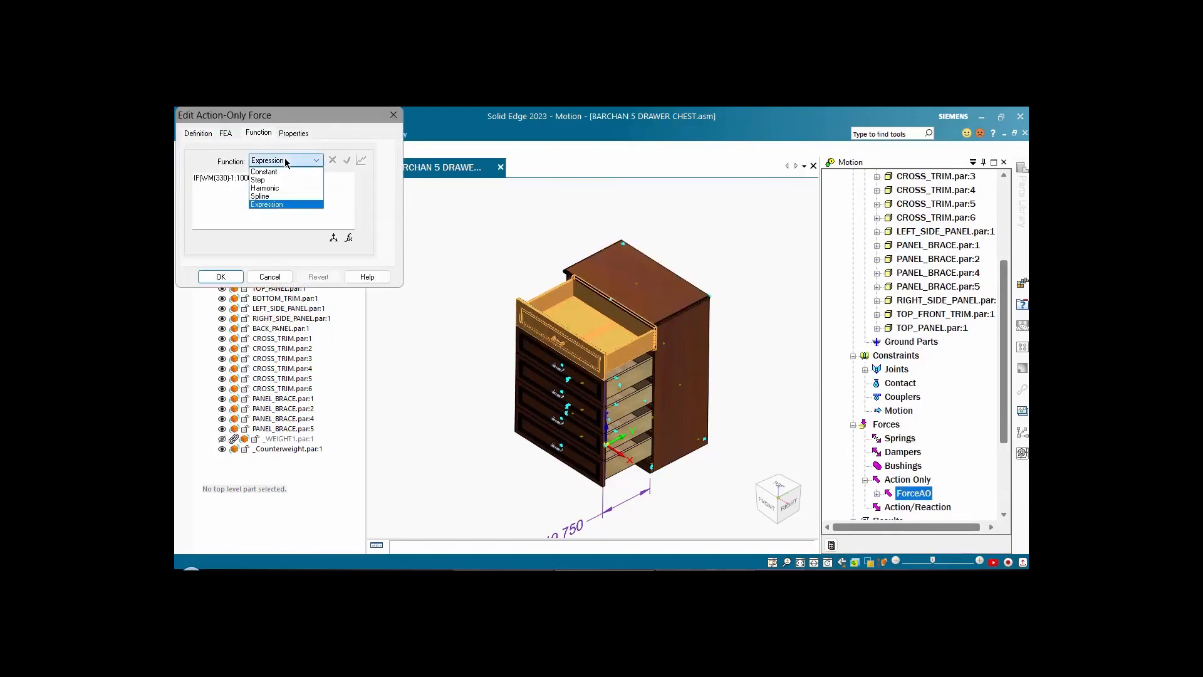
click(285, 168)
drag(292, 178, 243, 177)
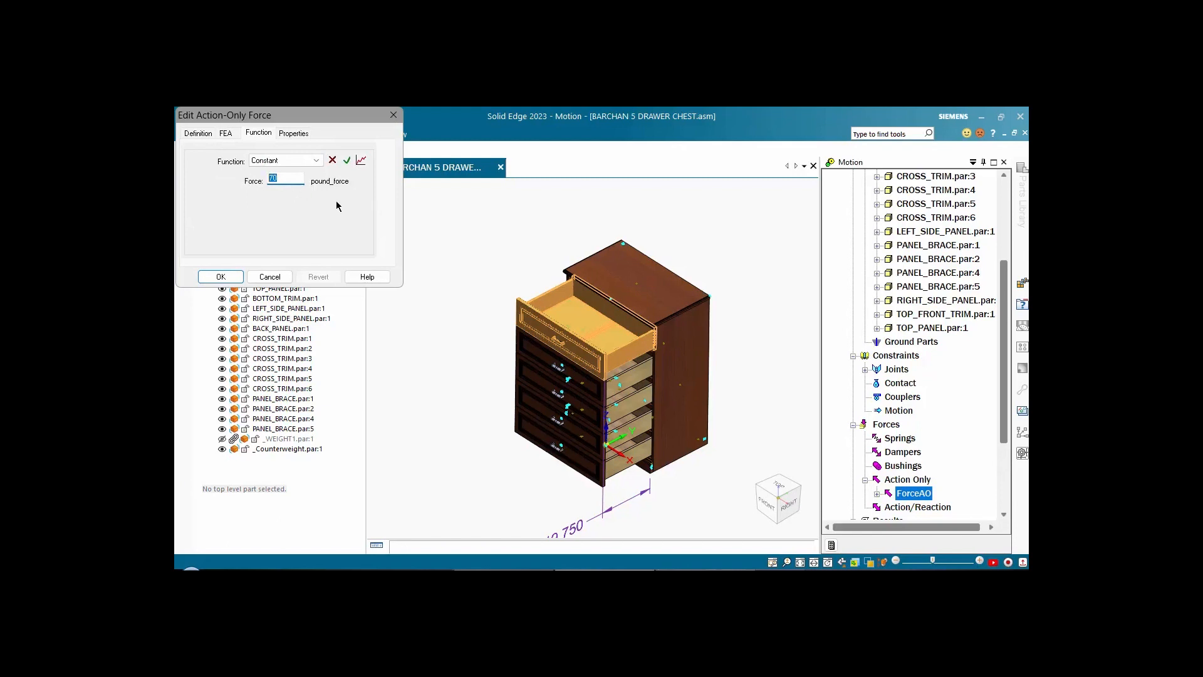
text(75)
click(221, 276)
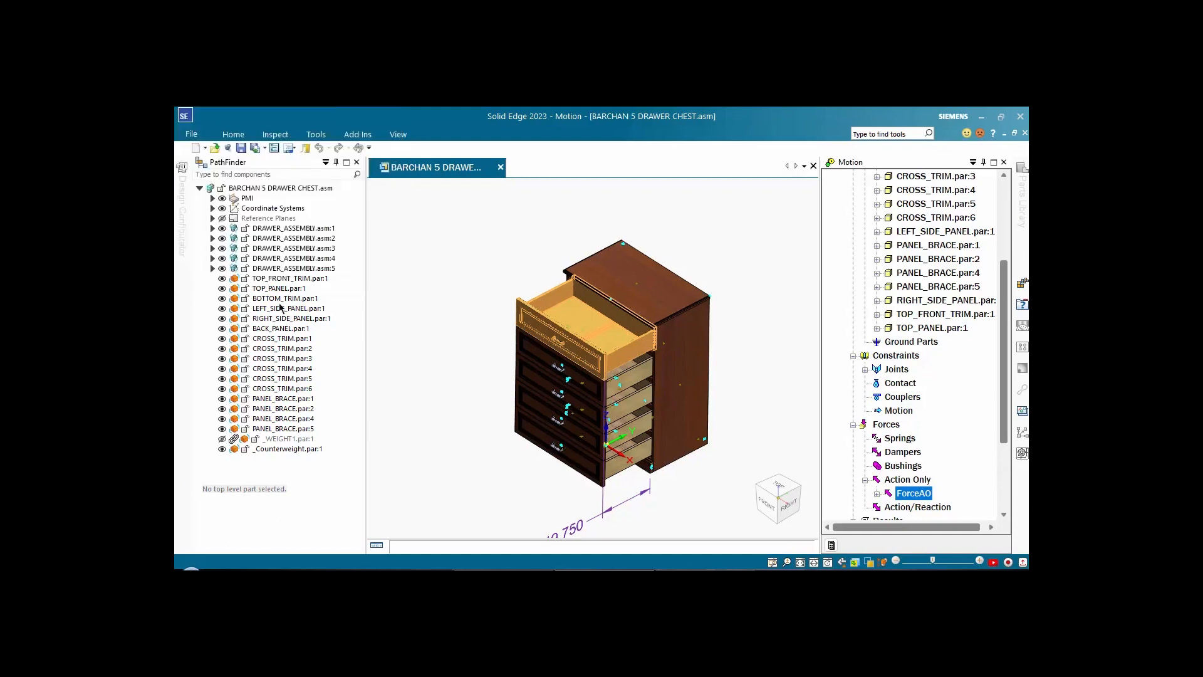
Step: Run the simulation with the 75 pound_force load, and delete its results
click(831, 545)
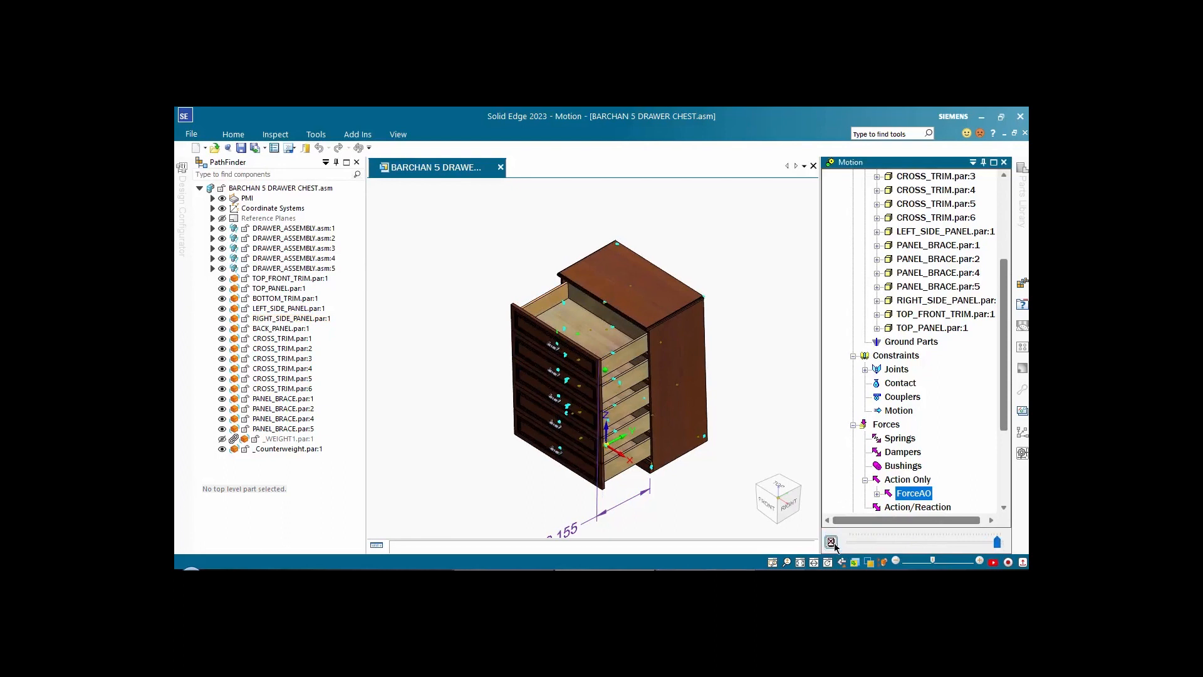
click(831, 542)
click(626, 384)
Step: Set the constant force of ForceAO to 73 pound_force
right_click(918, 495)
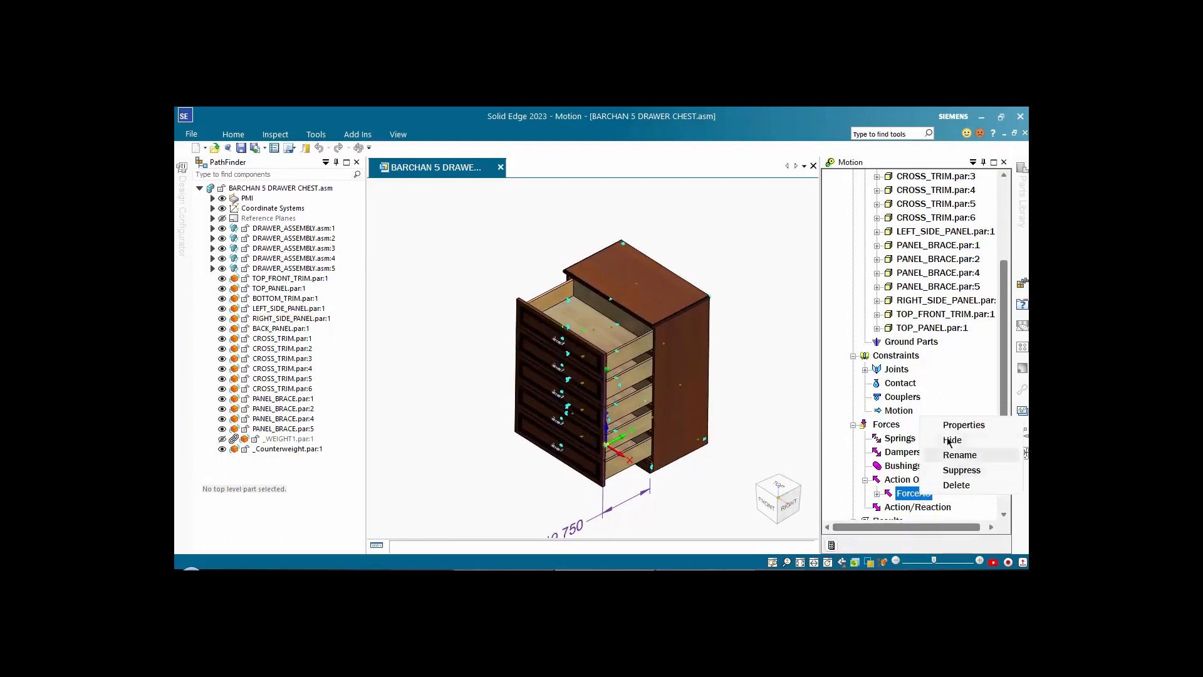
click(962, 426)
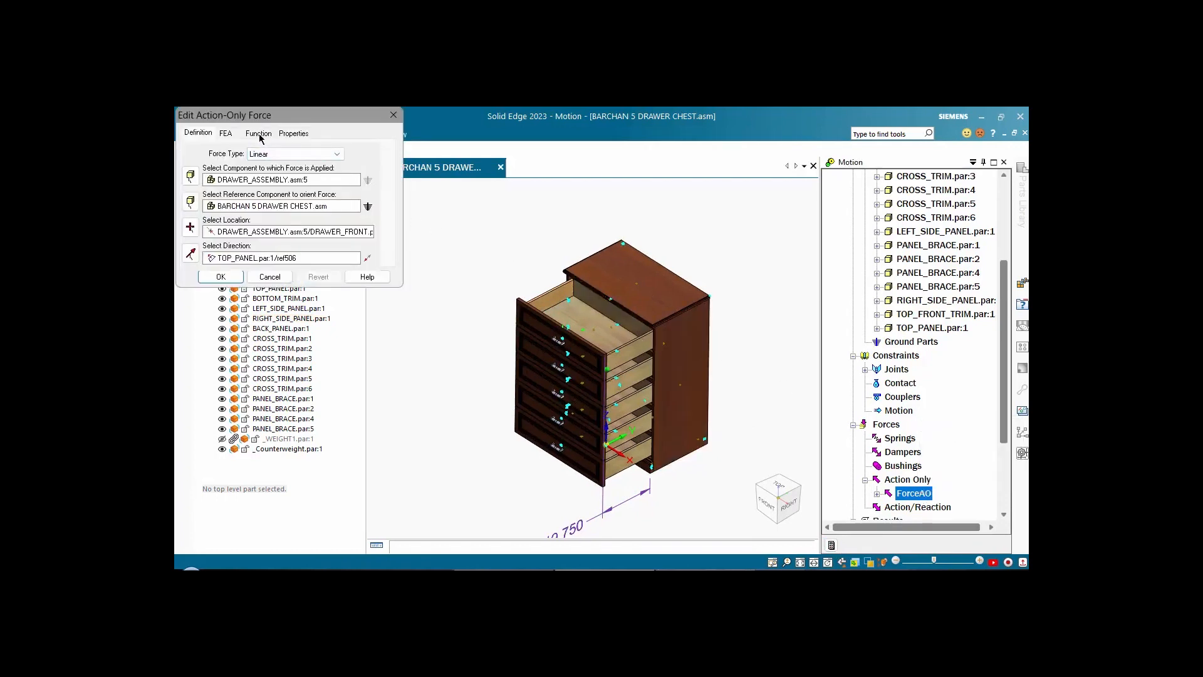
click(259, 133)
click(286, 178)
text(75)
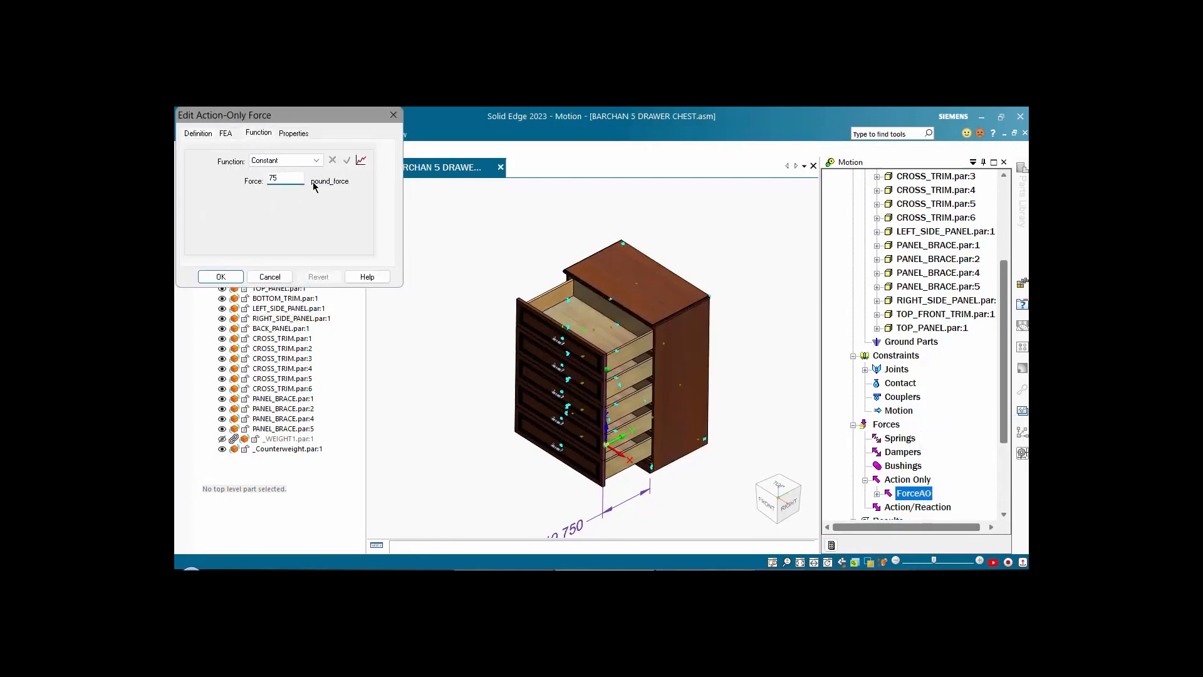
click(219, 276)
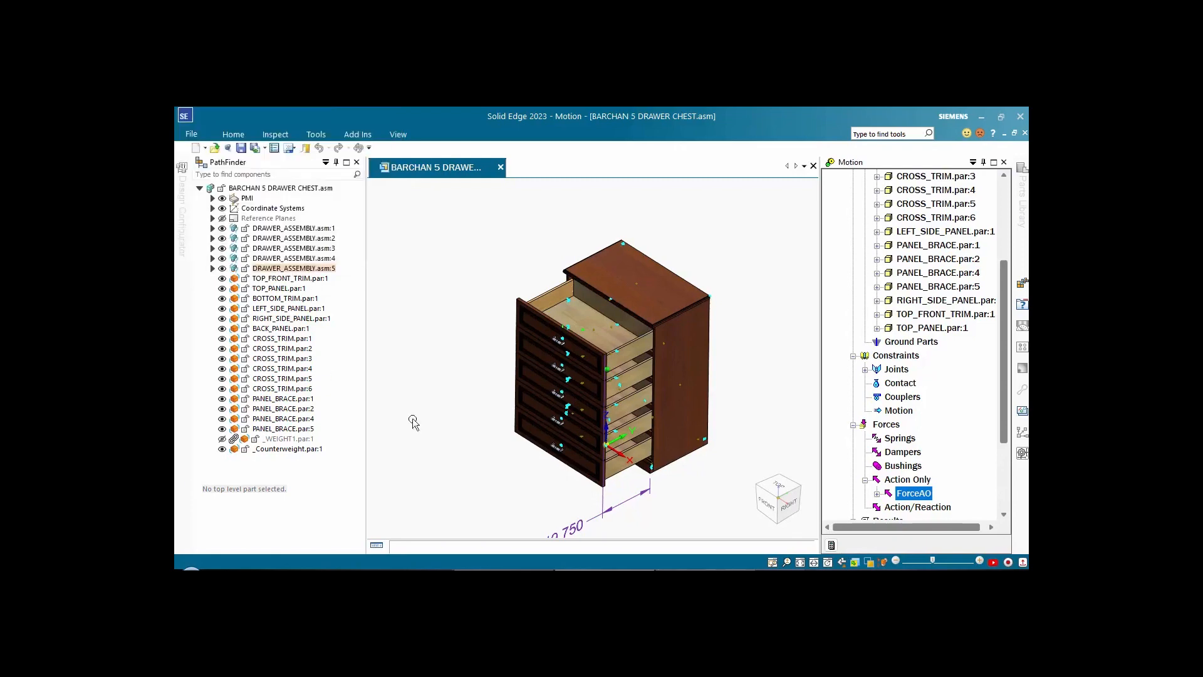
Step: Run the simulation with the 73 pound_force load and scrub the motion back to the start in the right view
click(832, 545)
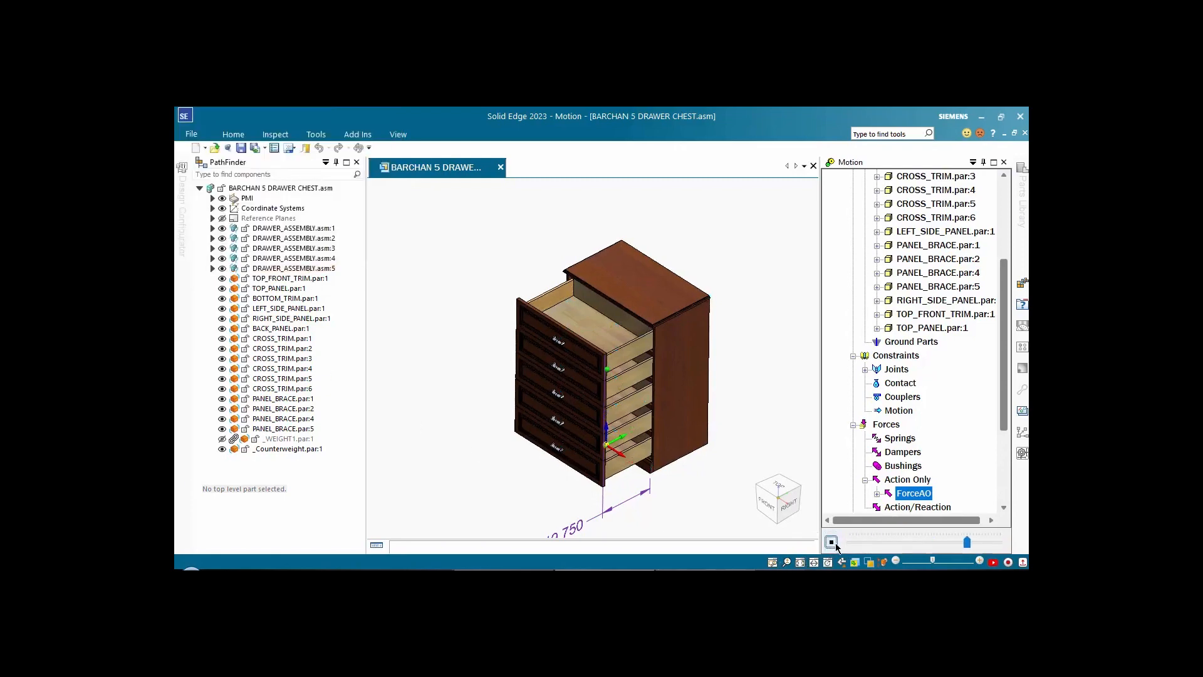
click(793, 505)
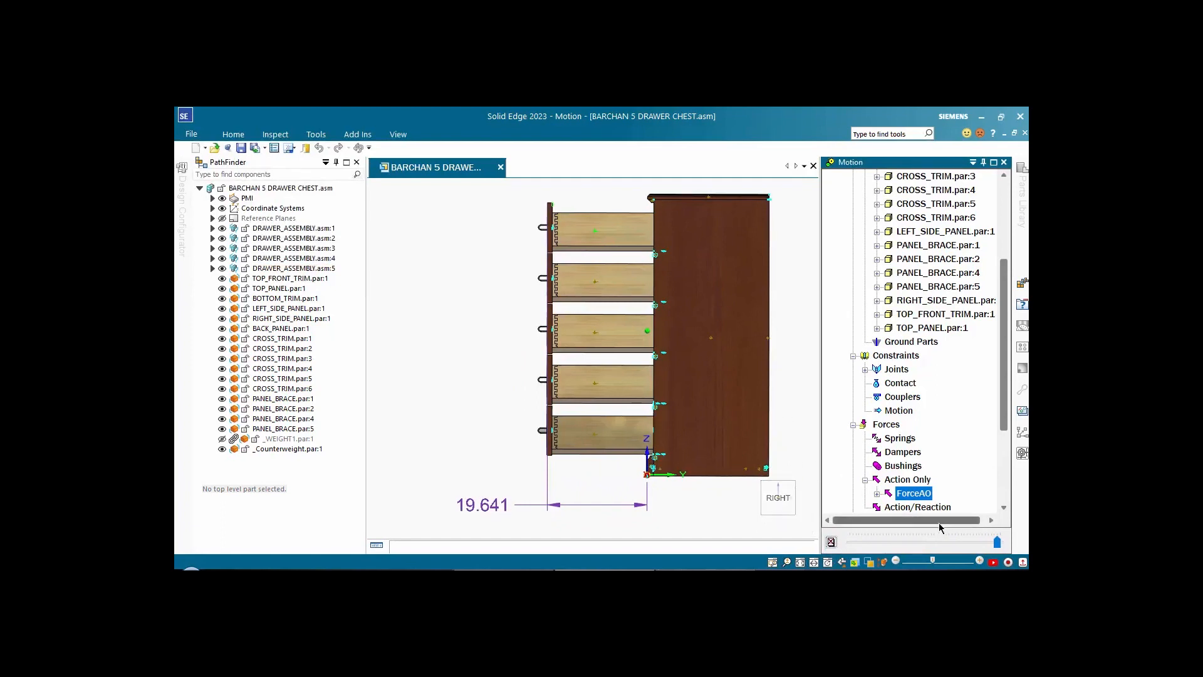
mouse_move(767, 493)
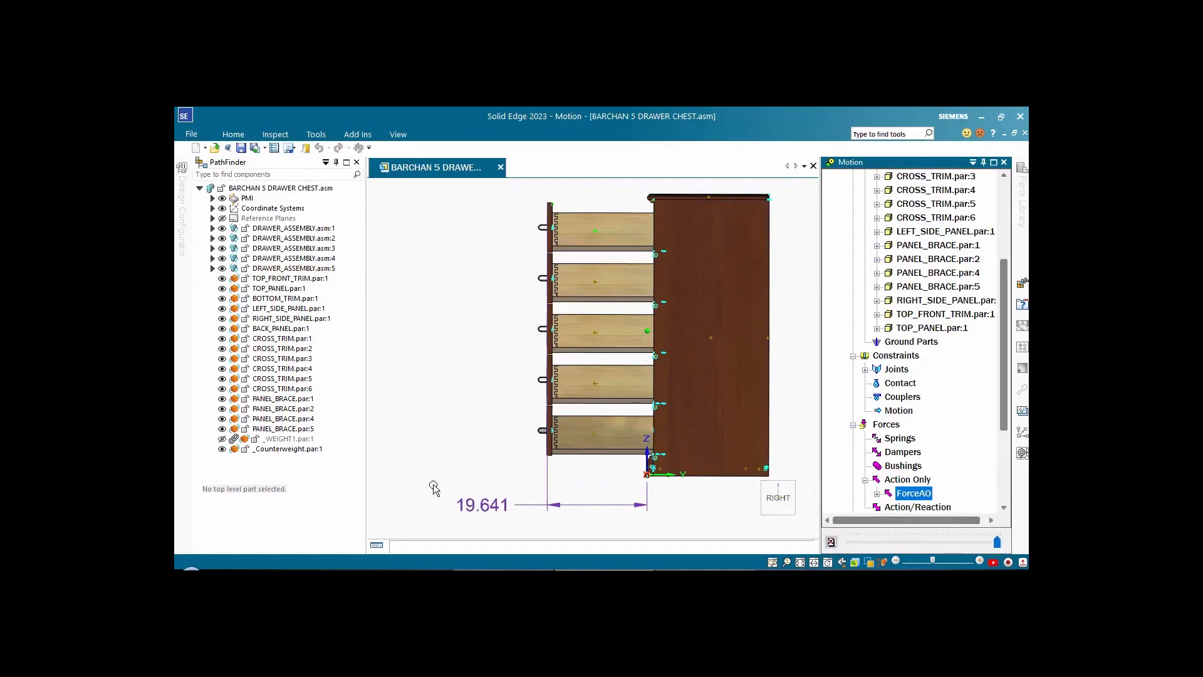
drag(997, 542, 822, 546)
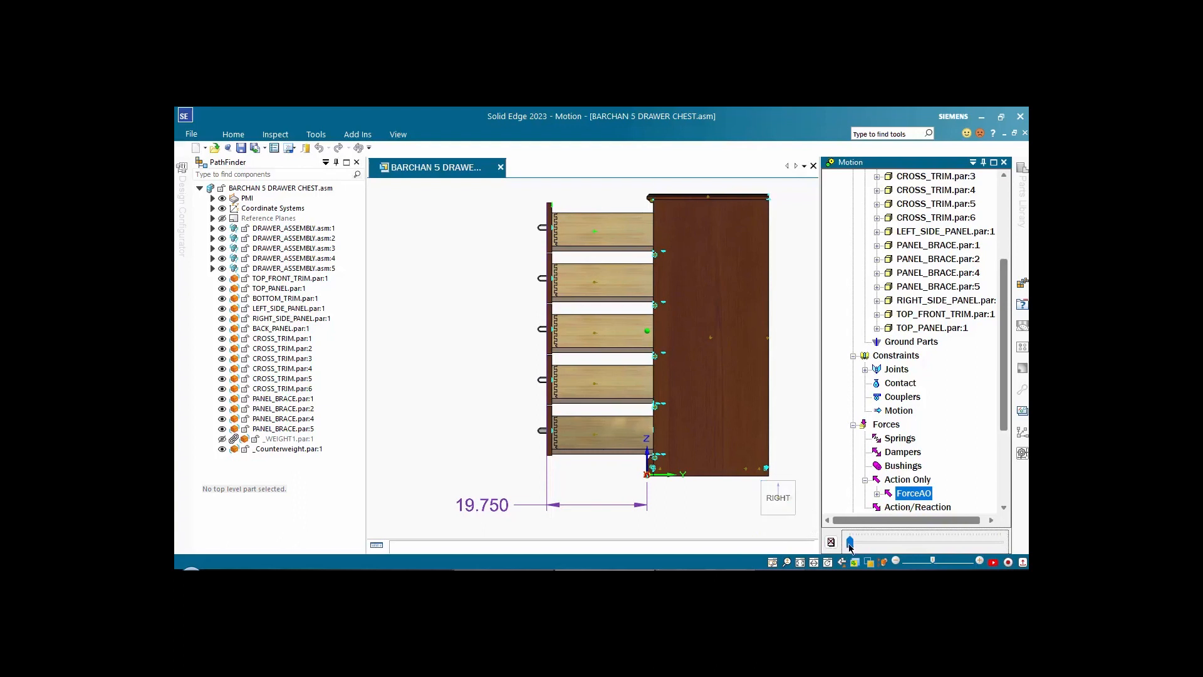
drag(850, 547, 717, 518)
Step: Delete the existing motion results and edit the constant force value of ForceAO
click(831, 543)
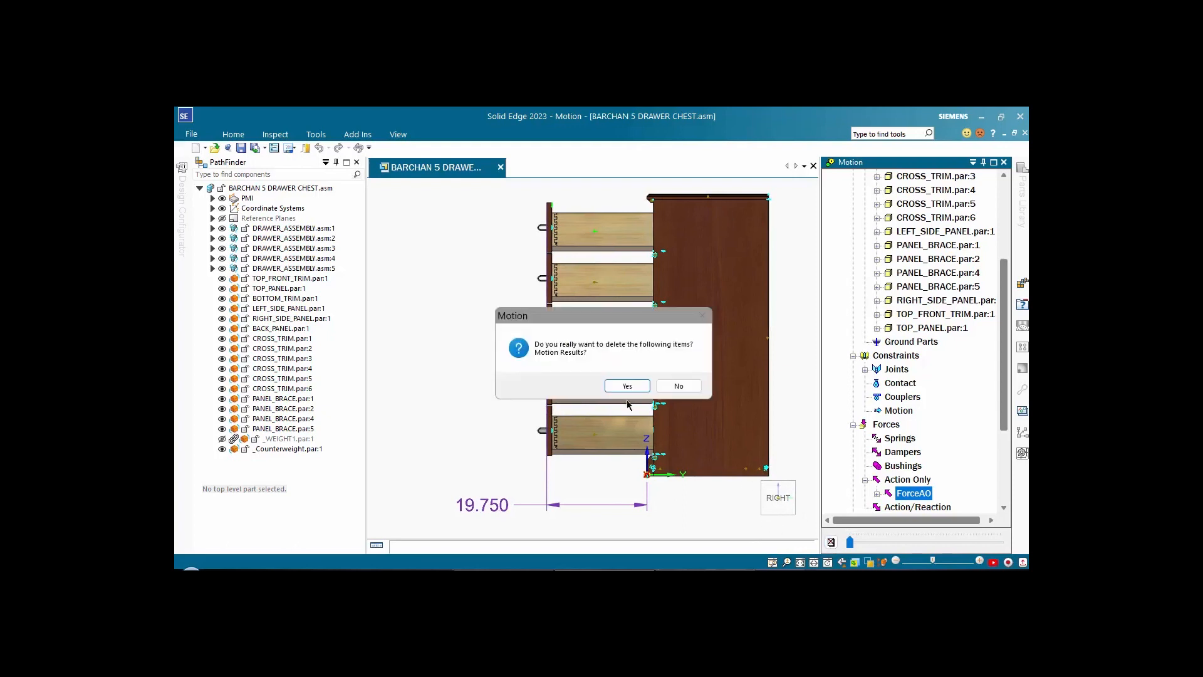
click(643, 389)
right_click(913, 494)
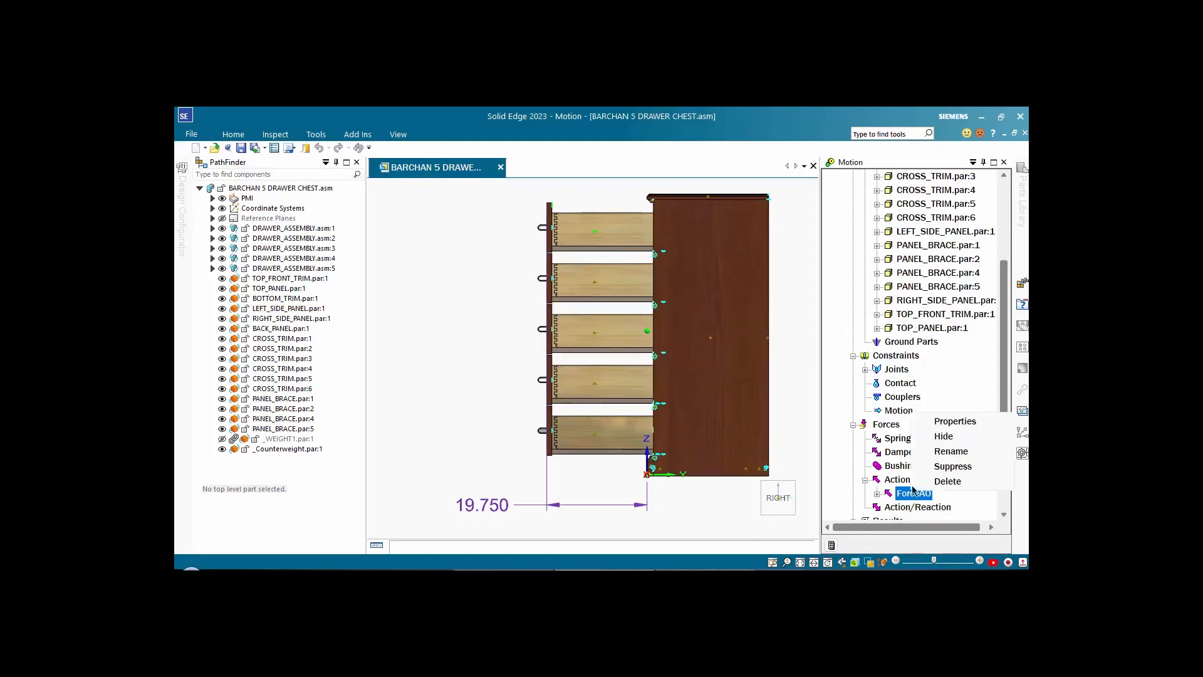
click(955, 421)
click(259, 133)
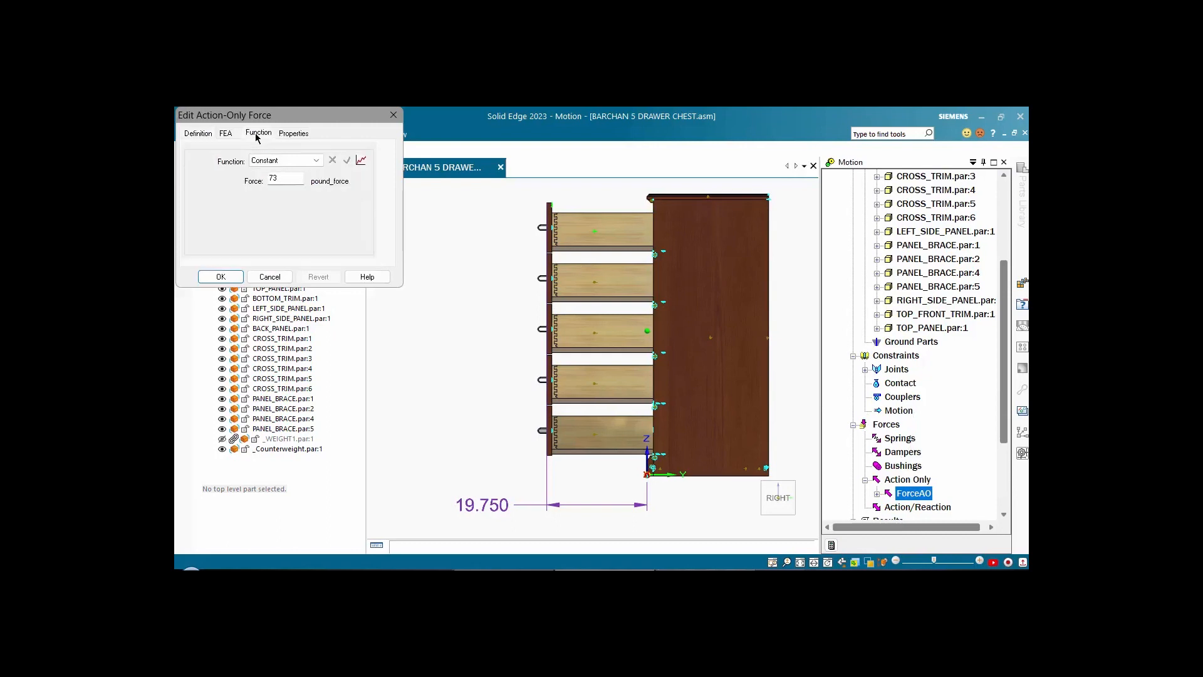
click(284, 177)
click(220, 277)
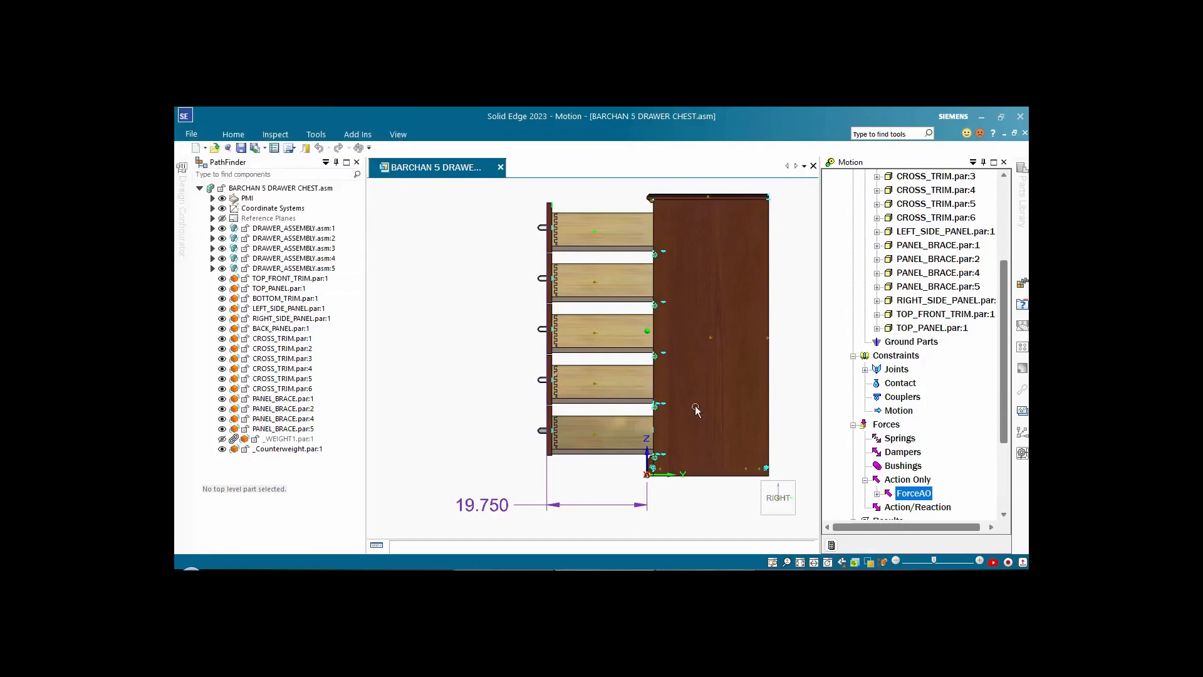
Step: Run the simulation with the edited ForceAO load and scrub the motion from the start to its end position
click(831, 544)
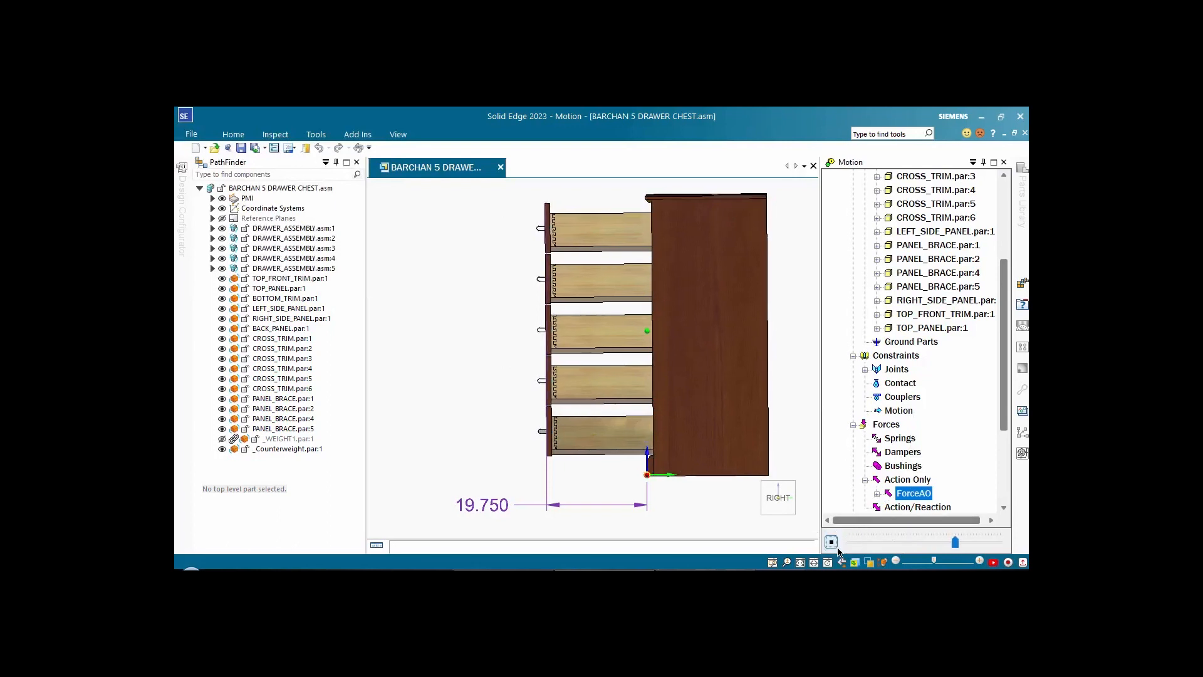
click(996, 542)
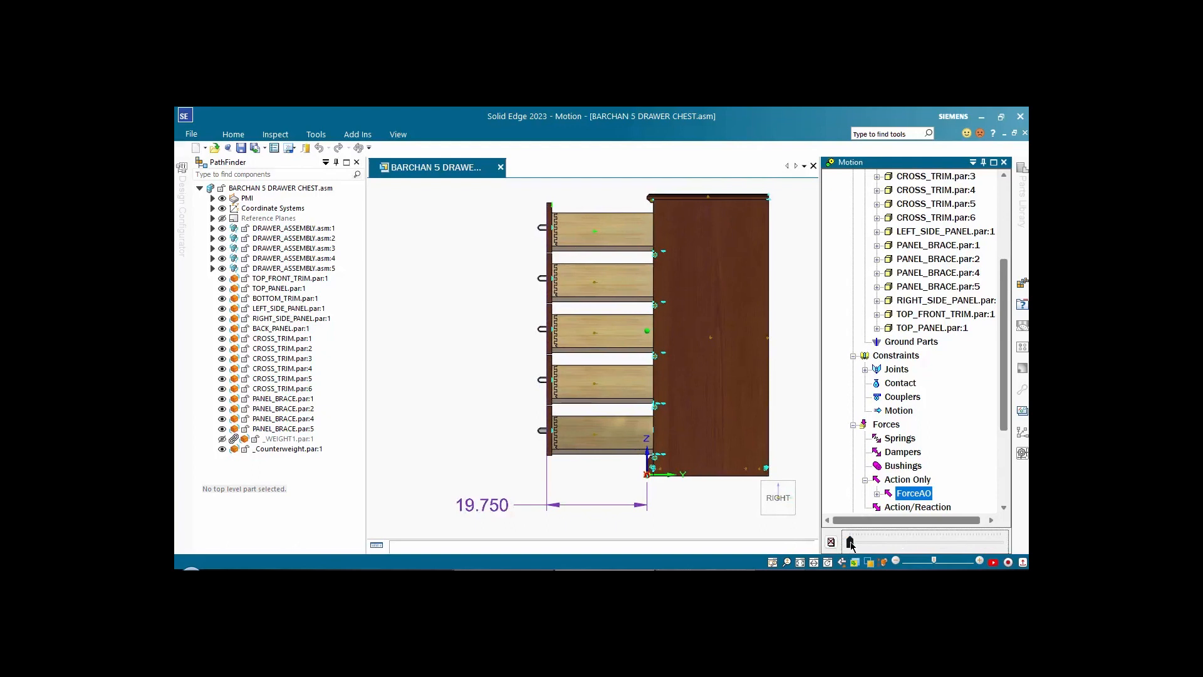
drag(850, 542, 1003, 543)
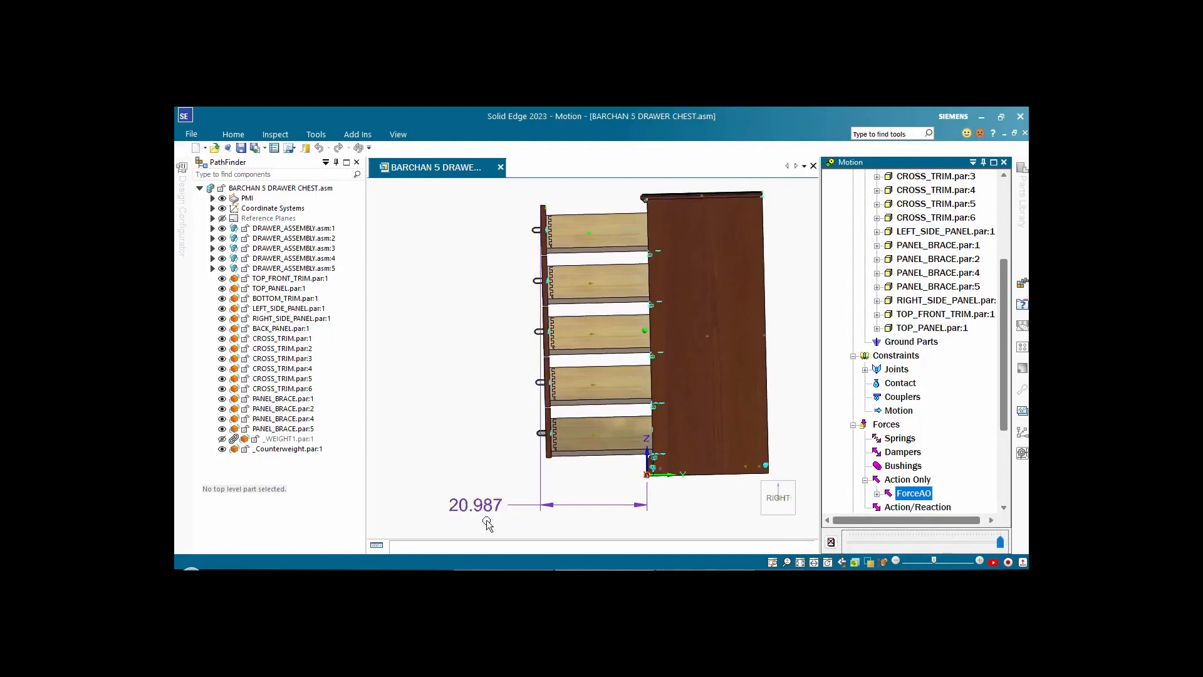
click(831, 541)
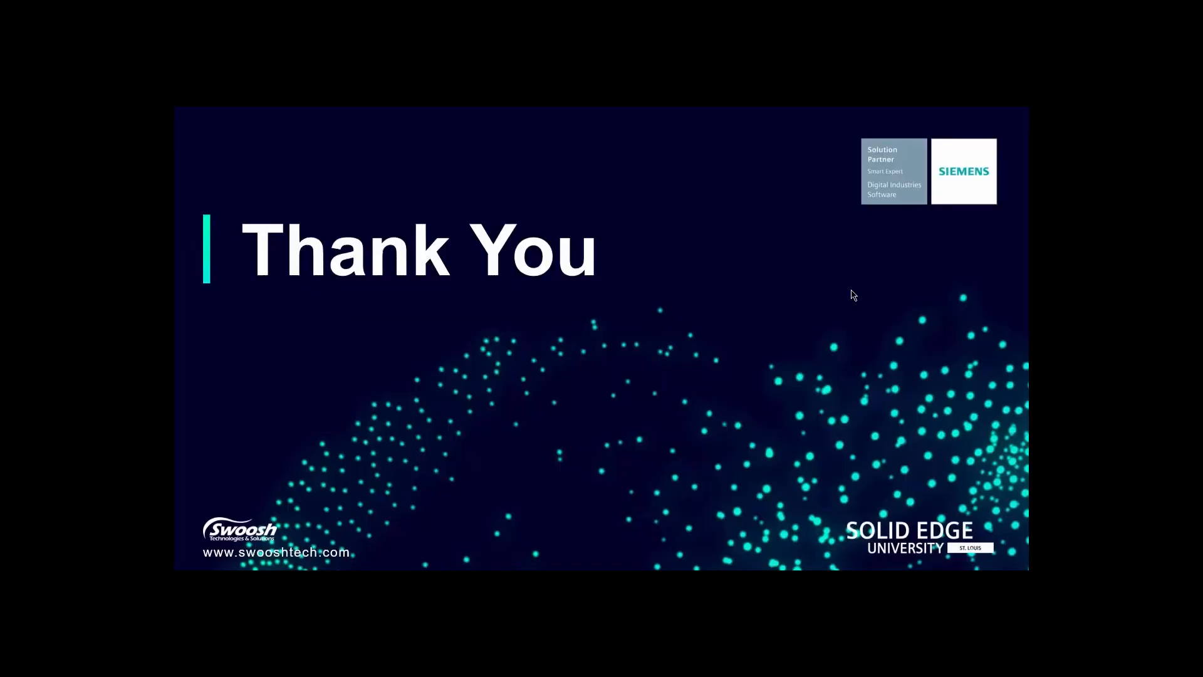
click(850, 289)
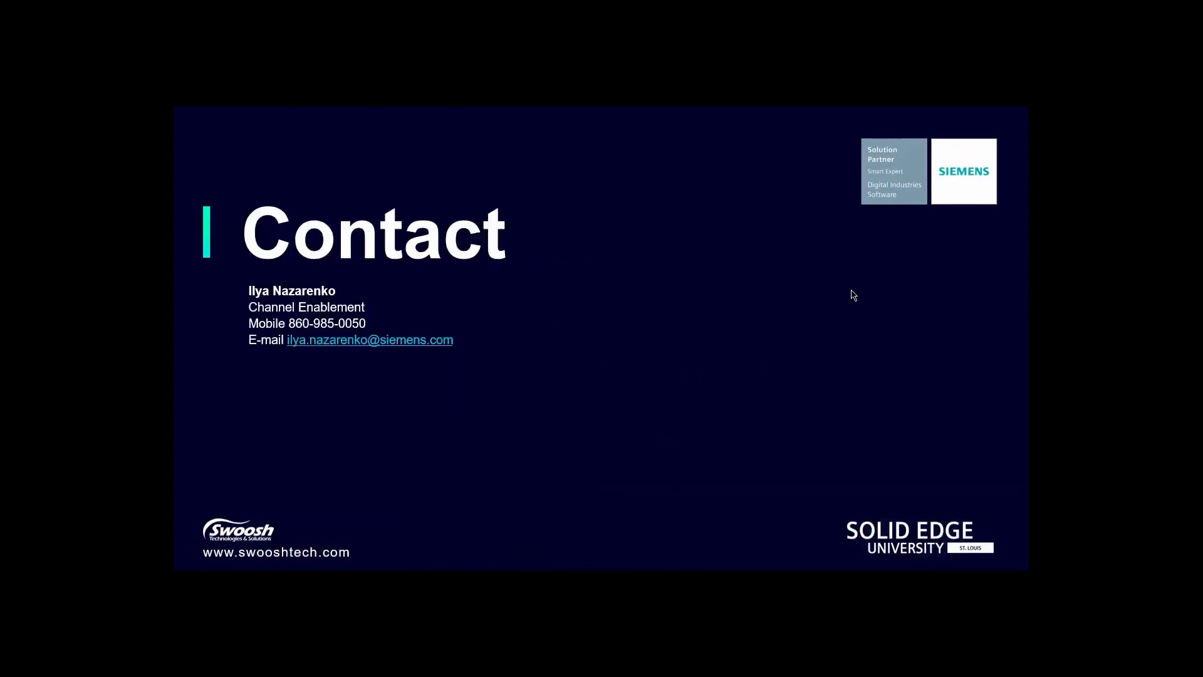